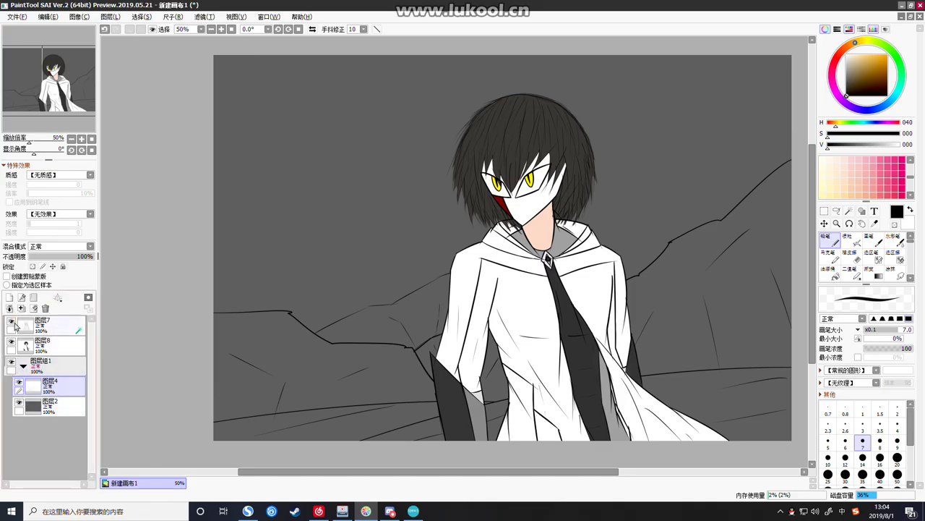
Add a new layer and place it directly below 图层8, above 图层组1
{"action": "left_click", "coordinate": [19, 351]}
{"action": "left_click", "coordinate": [12, 342]}
{"action": "left_click", "coordinate": [12, 342]}
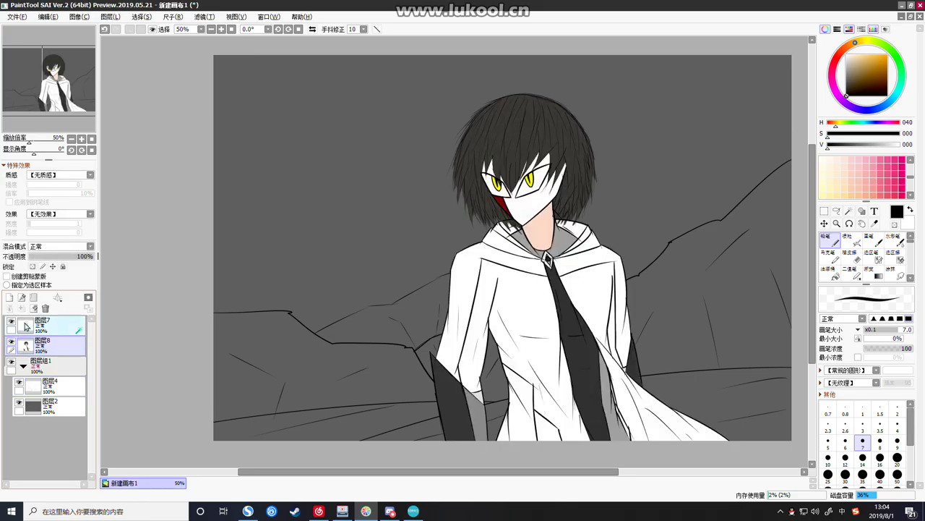
{"action": "left_click", "coordinate": [23, 326]}
{"action": "left_click", "coordinate": [10, 323]}
{"action": "left_click", "coordinate": [11, 324]}
{"action": "left_click", "coordinate": [9, 297]}
{"action": "left_click_drag", "start_coordinate": [34, 329], "coordinate": [38, 371]}
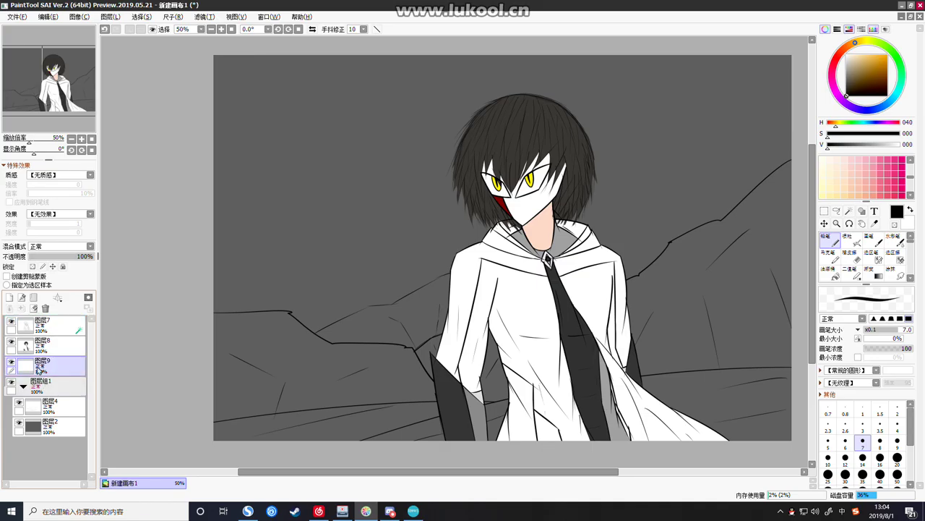
Place the new empty layer inside a new layer group and make that layer active
{"action": "left_click", "coordinate": [34, 299]}
{"action": "left_click", "coordinate": [41, 372]}
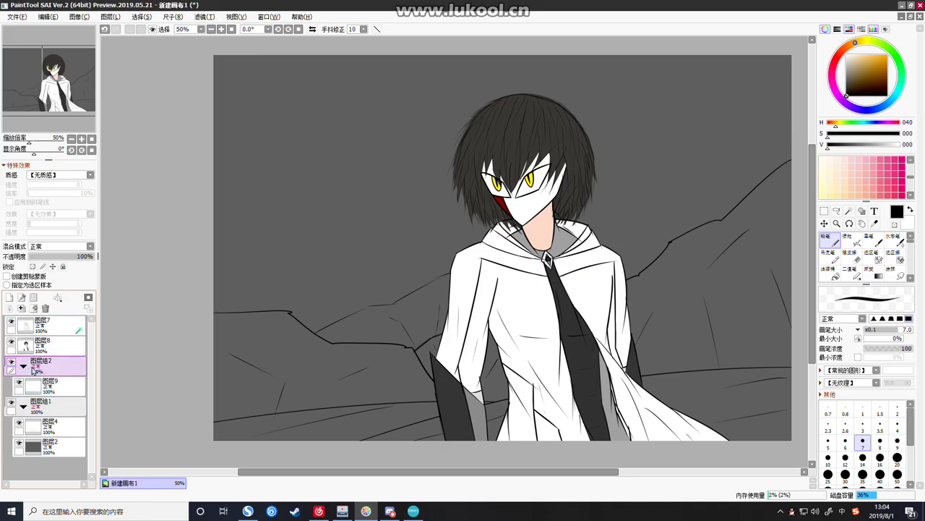
{"action": "left_click", "coordinate": [39, 383]}
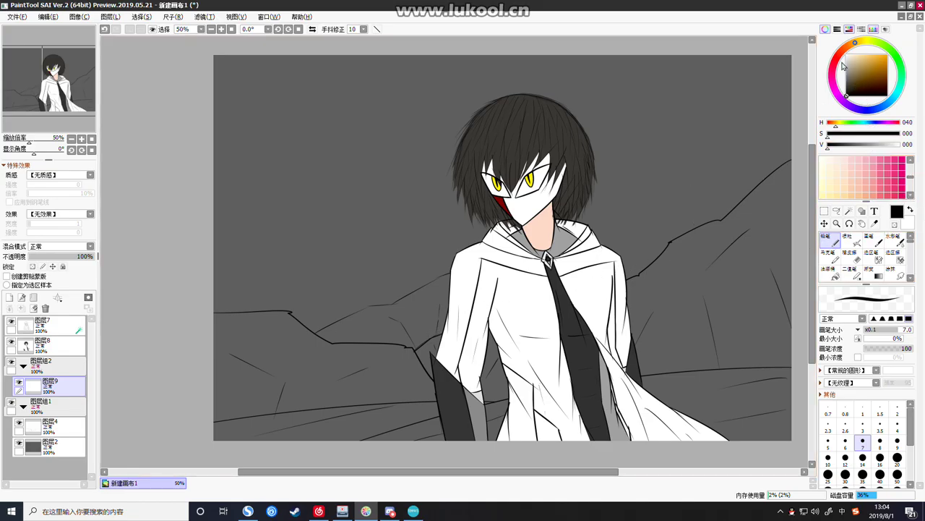
Set the pencil to size 200 in brown H 040, S 067, V 035, and try a band of colour across the ground
{"action": "left_click_drag", "start_coordinate": [850, 91], "coordinate": [877, 74]}
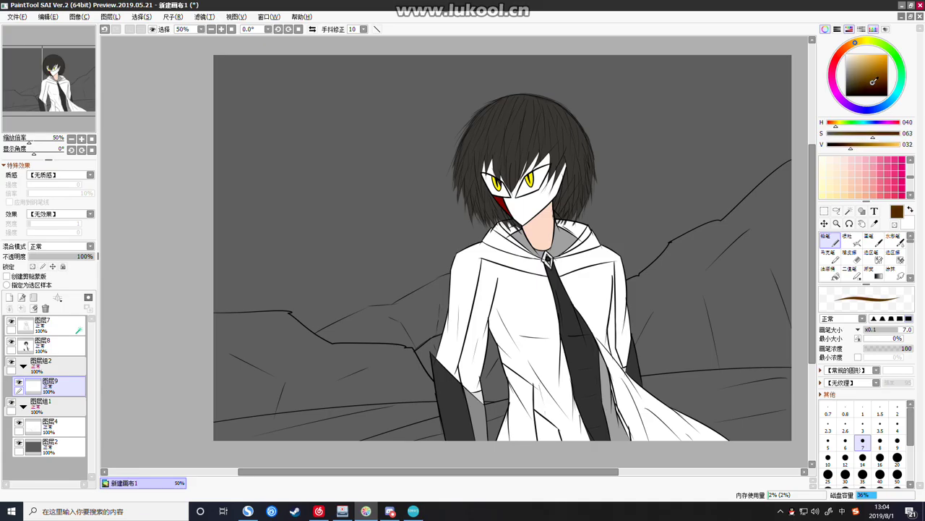
{"action": "scroll", "coordinate": [861, 448], "scroll_direction": "down", "scroll_amount": 1}
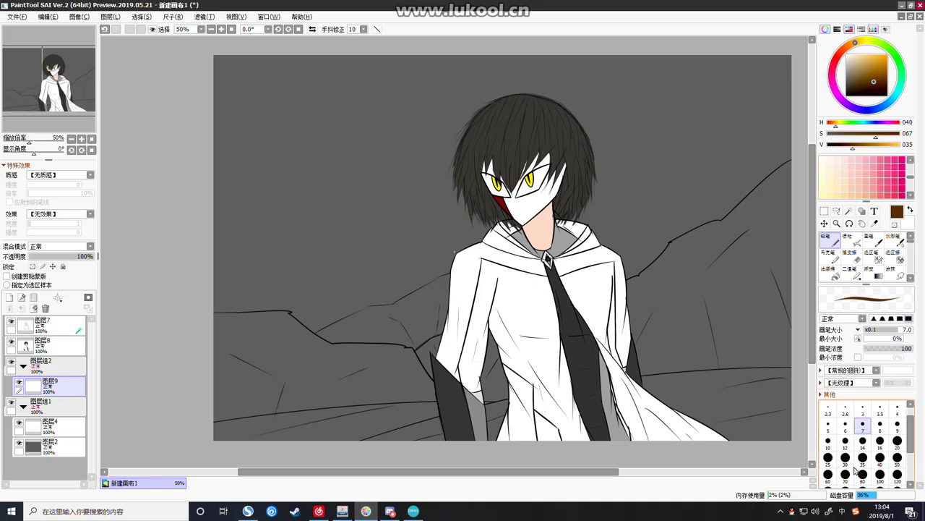
{"action": "left_click", "coordinate": [847, 485]}
{"action": "left_click_drag", "start_coordinate": [781, 386], "coordinate": [107, 440]}
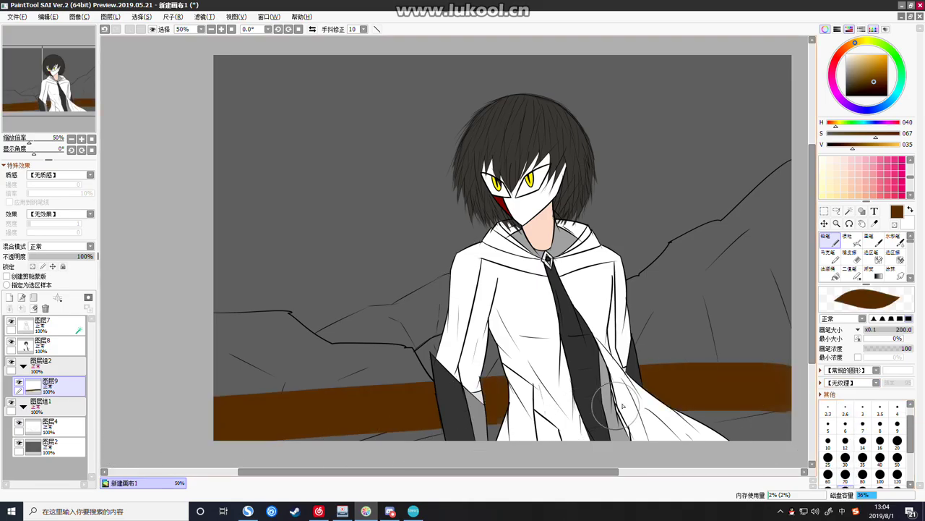
{"action": "key", "text": "ctrl+z"}
Move 图层组2 into 图层组1, beneath 图层2
{"action": "left_click_drag", "start_coordinate": [53, 421], "coordinate": [54, 444]}
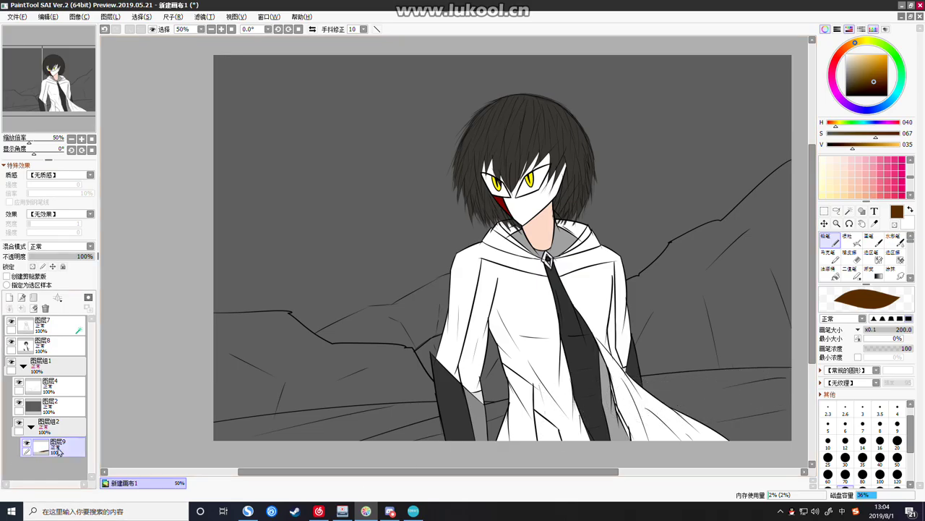
{"action": "double_click", "coordinate": [51, 411]}
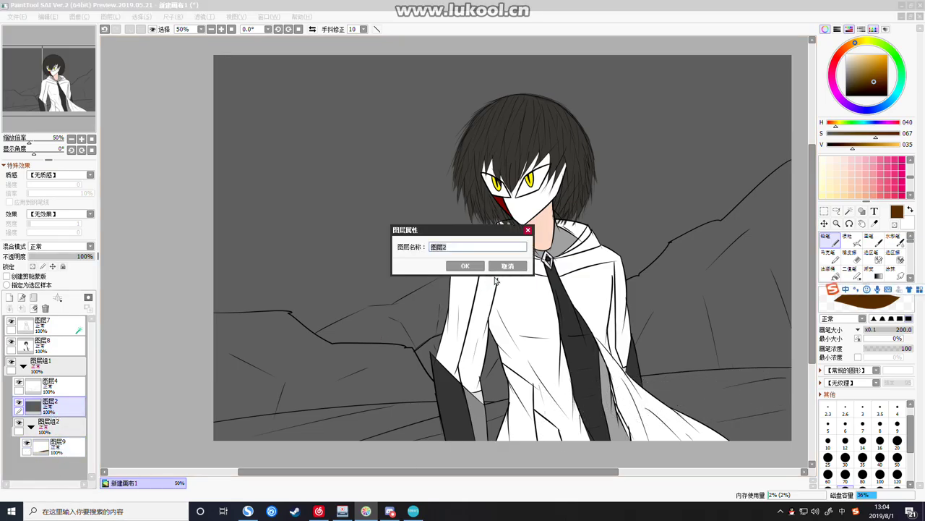
{"action": "left_click", "coordinate": [507, 266]}
Try moving 图层2 below 图层9 inside 图层组2 and extending the brown ground on 图层9 toward the canvas's left side
{"action": "left_click_drag", "start_coordinate": [48, 413], "coordinate": [47, 477]}
{"action": "left_click", "coordinate": [50, 426]}
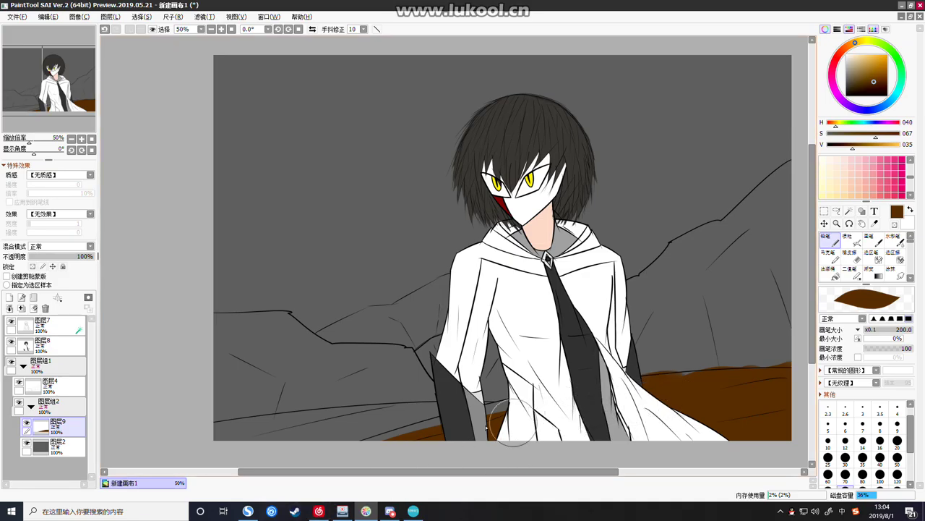
{"action": "left_click_drag", "start_coordinate": [489, 427], "coordinate": [311, 467]}
{"action": "left_click_drag", "start_coordinate": [475, 418], "coordinate": [264, 469]}
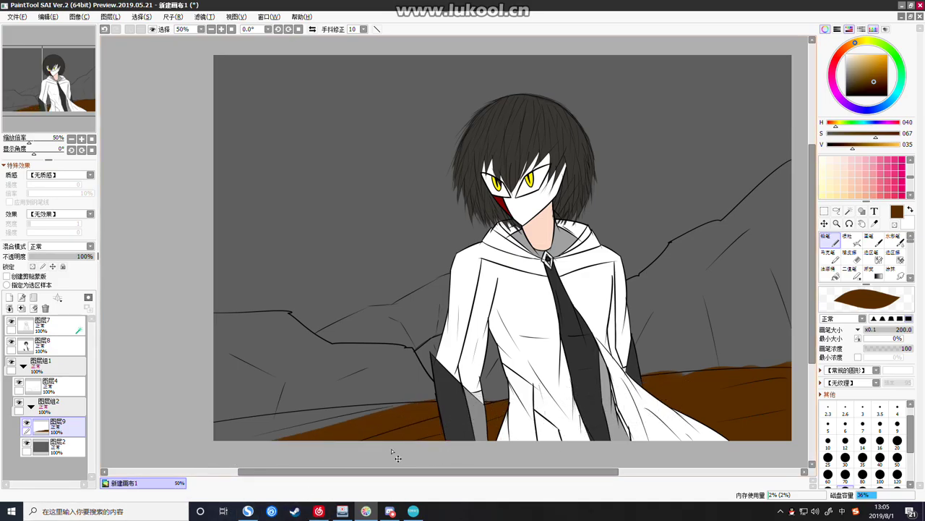
Undo the brown ground strokes and the move of 图层2 into 图层组2
{"action": "key", "text": "ctrl+z"}
{"action": "key", "text": "ctrl+z"}
{"action": "key", "text": "ctrl+z"}
{"action": "key", "text": "ctrl+z"}
{"action": "key", "text": "ctrl+z"}
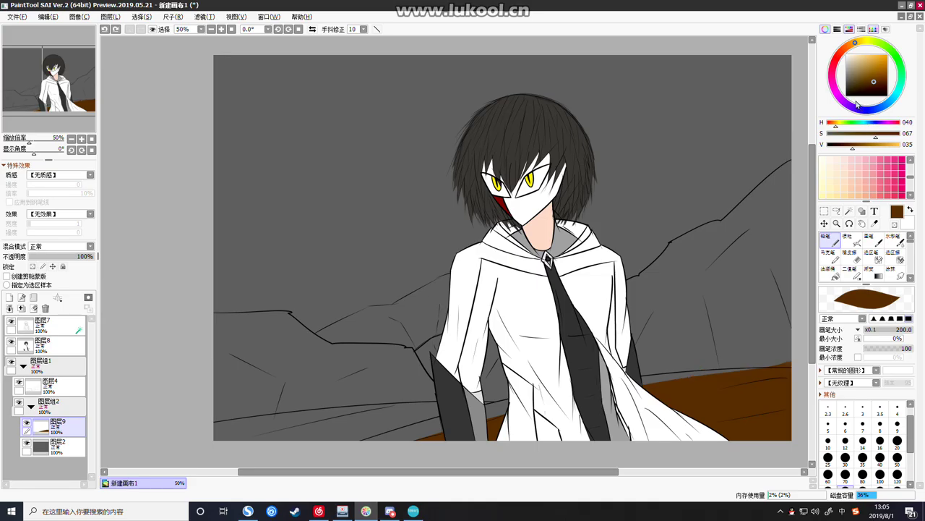
{"action": "key", "text": "ctrl+z"}
{"action": "key", "text": "ctrl+z"}
{"action": "key", "text": "ctrl+z"}
Paint the whole ground strip on 图层2 in dark brown H 040, S 041, V 022, on both sides of the figure
{"action": "left_click", "coordinate": [861, 82]}
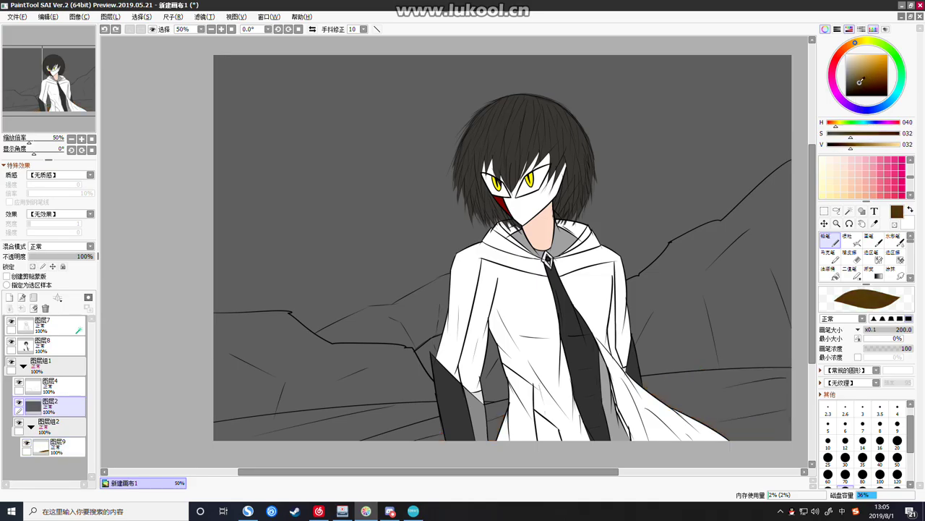
{"action": "left_click_drag", "start_coordinate": [861, 82], "coordinate": [861, 84]}
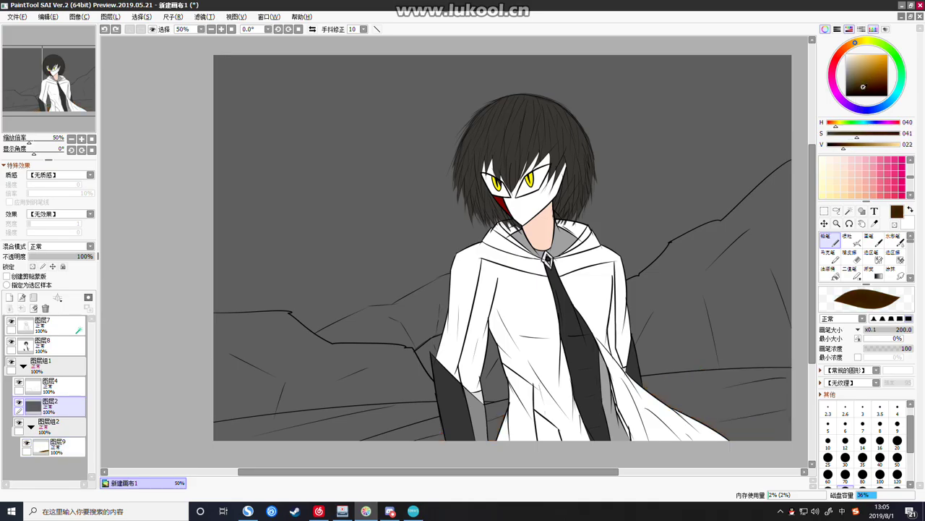
{"action": "left_click_drag", "start_coordinate": [794, 395], "coordinate": [383, 460]}
{"action": "left_click_drag", "start_coordinate": [769, 426], "coordinate": [736, 426]}
{"action": "left_click_drag", "start_coordinate": [742, 387], "coordinate": [387, 464]}
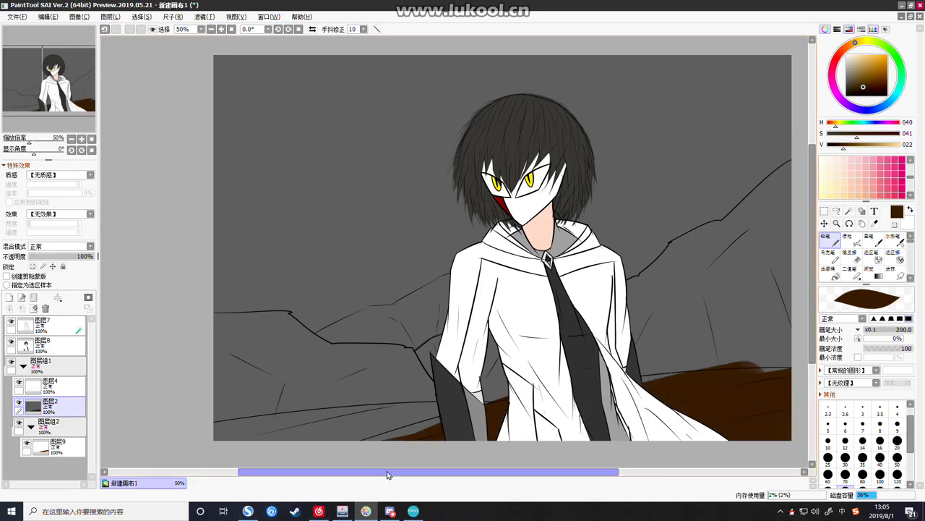
{"action": "mouse_move", "coordinate": [443, 430]}
{"action": "left_mouse_down"}
{"action": "mouse_move", "coordinate": [387, 427]}
{"action": "mouse_move", "coordinate": [204, 450]}
{"action": "mouse_move", "coordinate": [296, 424]}
{"action": "mouse_move", "coordinate": [364, 421]}
{"action": "mouse_move", "coordinate": [205, 446]}
{"action": "mouse_move", "coordinate": [329, 422]}
{"action": "left_mouse_up"}
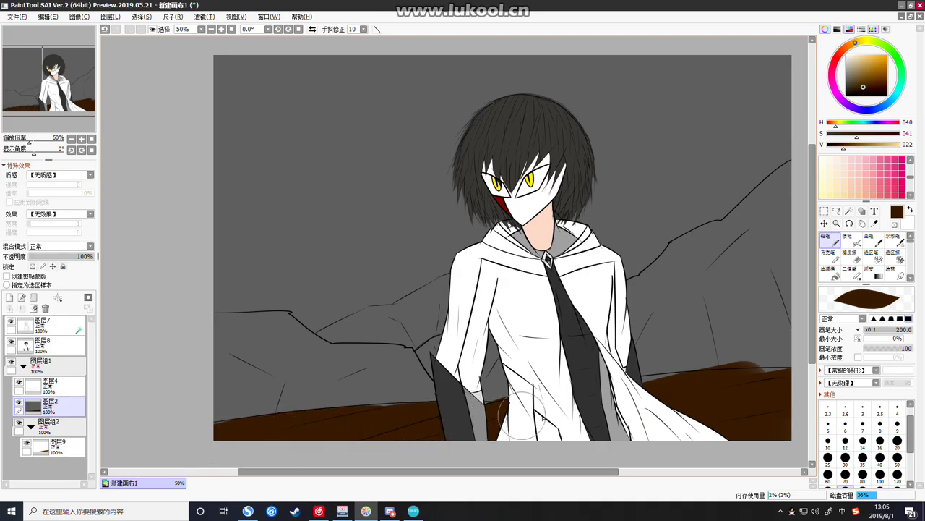
{"action": "mouse_move", "coordinate": [656, 398]}
{"action": "left_mouse_down"}
{"action": "mouse_move", "coordinate": [728, 395]}
{"action": "mouse_move", "coordinate": [744, 379]}
{"action": "mouse_move", "coordinate": [773, 385]}
{"action": "mouse_move", "coordinate": [747, 377]}
{"action": "mouse_move", "coordinate": [681, 383]}
{"action": "mouse_move", "coordinate": [755, 381]}
{"action": "mouse_move", "coordinate": [617, 396]}
{"action": "left_mouse_up"}
Shade the ground to the left of the figure with a darker brown, H 040, S 021, V 015
{"action": "left_click_drag", "start_coordinate": [858, 94], "coordinate": [854, 89]}
{"action": "mouse_move", "coordinate": [743, 417]}
{"action": "left_mouse_down"}
{"action": "mouse_move", "coordinate": [796, 394]}
{"action": "mouse_move", "coordinate": [757, 402]}
{"action": "mouse_move", "coordinate": [682, 460]}
{"action": "mouse_move", "coordinate": [790, 404]}
{"action": "mouse_move", "coordinate": [647, 426]}
{"action": "left_mouse_up"}
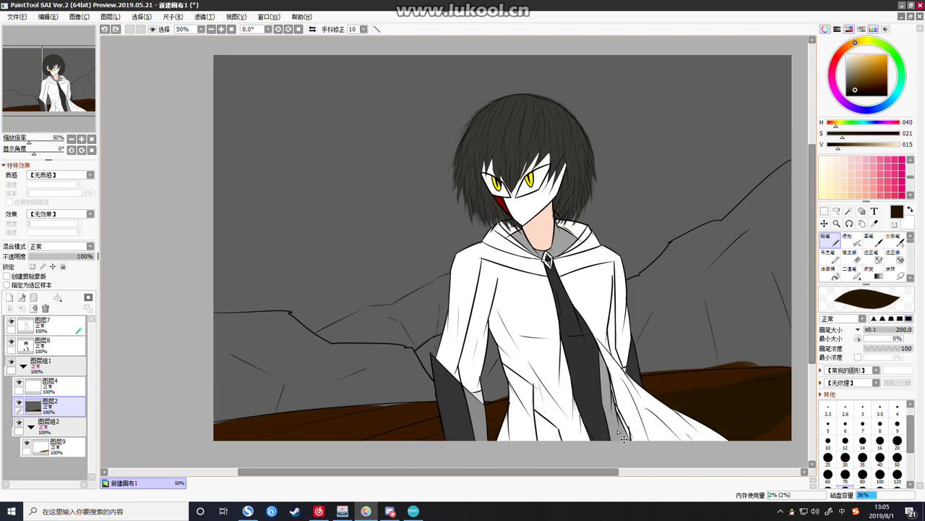
{"action": "key", "text": "ctrl+z"}
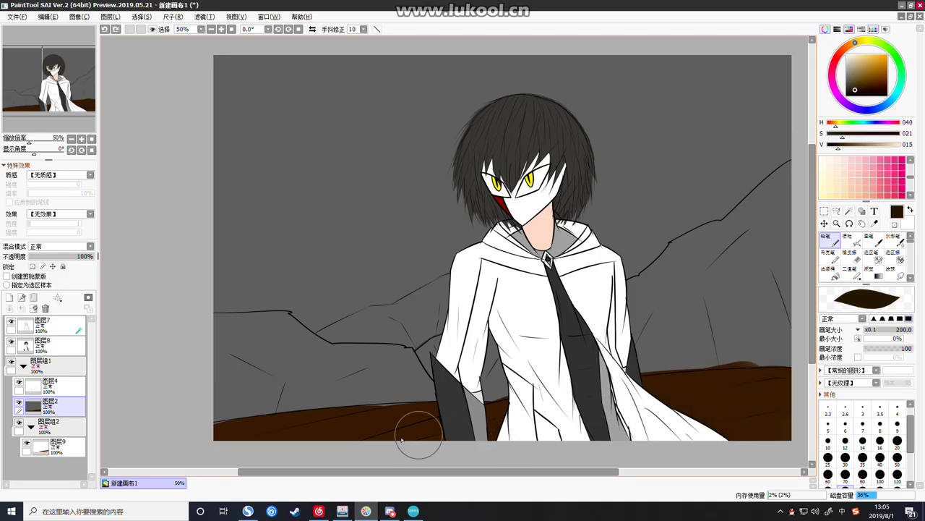
{"action": "mouse_move", "coordinate": [287, 431]}
{"action": "left_mouse_down"}
{"action": "mouse_move", "coordinate": [458, 416]}
{"action": "mouse_move", "coordinate": [338, 433]}
{"action": "mouse_move", "coordinate": [383, 428]}
{"action": "left_mouse_up"}
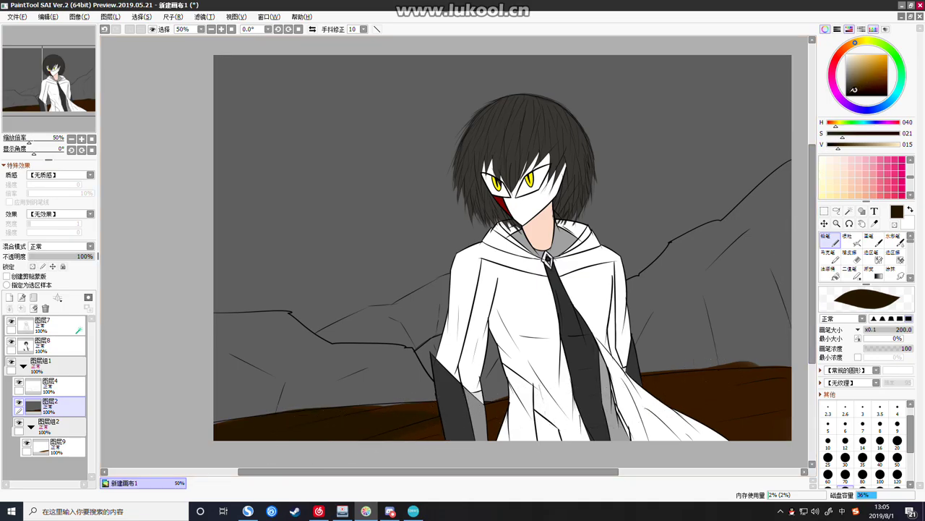
Paint the large rock slope to the right of the figure in a dark neutral grey
{"action": "left_click_drag", "start_coordinate": [854, 89], "coordinate": [849, 85]}
{"action": "mouse_move", "coordinate": [788, 173]}
{"action": "left_mouse_down"}
{"action": "mouse_move", "coordinate": [733, 268]}
{"action": "mouse_move", "coordinate": [695, 267]}
{"action": "mouse_move", "coordinate": [739, 241]}
{"action": "left_mouse_up"}
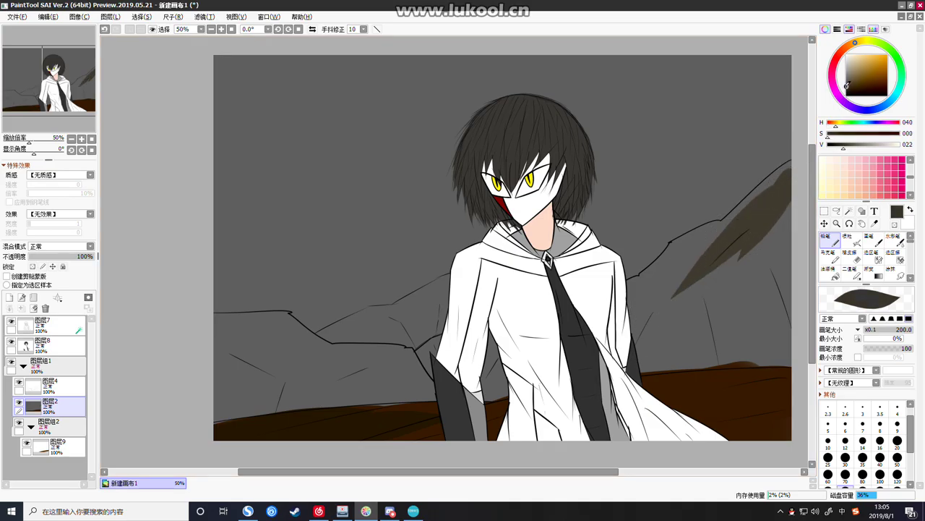
{"action": "left_click_drag", "start_coordinate": [847, 87], "coordinate": [846, 84]}
{"action": "key", "text": "ctrl+z"}
{"action": "key", "text": "ctrl+z"}
{"action": "key", "text": "ctrl+z"}
{"action": "mouse_move", "coordinate": [779, 187]}
{"action": "left_mouse_down"}
{"action": "mouse_move", "coordinate": [763, 211]}
{"action": "mouse_move", "coordinate": [698, 247]}
{"action": "mouse_move", "coordinate": [759, 210]}
{"action": "mouse_move", "coordinate": [651, 291]}
{"action": "mouse_move", "coordinate": [670, 286]}
{"action": "mouse_move", "coordinate": [664, 297]}
{"action": "mouse_move", "coordinate": [795, 212]}
{"action": "mouse_move", "coordinate": [696, 295]}
{"action": "mouse_move", "coordinate": [725, 278]}
{"action": "mouse_move", "coordinate": [745, 325]}
{"action": "mouse_move", "coordinate": [775, 239]}
{"action": "mouse_move", "coordinate": [779, 352]}
{"action": "left_mouse_up"}
{"action": "mouse_move", "coordinate": [785, 249]}
{"action": "left_mouse_down"}
{"action": "mouse_move", "coordinate": [786, 351]}
{"action": "mouse_move", "coordinate": [593, 362]}
{"action": "mouse_move", "coordinate": [774, 291]}
{"action": "mouse_move", "coordinate": [631, 332]}
{"action": "mouse_move", "coordinate": [637, 343]}
{"action": "mouse_move", "coordinate": [673, 340]}
{"action": "mouse_move", "coordinate": [757, 318]}
{"action": "mouse_move", "coordinate": [762, 358]}
{"action": "mouse_move", "coordinate": [678, 341]}
{"action": "mouse_move", "coordinate": [638, 318]}
{"action": "mouse_move", "coordinate": [671, 328]}
{"action": "mouse_move", "coordinate": [672, 340]}
{"action": "mouse_move", "coordinate": [599, 373]}
{"action": "left_mouse_up"}
Paint the distant mountain behind the figure's sleeve and the gap under the arm in darker grey, S 000, V 018
{"action": "left_click_drag", "start_coordinate": [847, 84], "coordinate": [846, 90]}
{"action": "mouse_move", "coordinate": [450, 299]}
{"action": "left_mouse_down"}
{"action": "mouse_move", "coordinate": [425, 309]}
{"action": "mouse_move", "coordinate": [451, 298]}
{"action": "mouse_move", "coordinate": [435, 329]}
{"action": "mouse_move", "coordinate": [392, 315]}
{"action": "mouse_move", "coordinate": [326, 338]}
{"action": "mouse_move", "coordinate": [450, 285]}
{"action": "mouse_move", "coordinate": [477, 290]}
{"action": "mouse_move", "coordinate": [405, 332]}
{"action": "mouse_move", "coordinate": [370, 338]}
{"action": "mouse_move", "coordinate": [470, 328]}
{"action": "mouse_move", "coordinate": [401, 343]}
{"action": "left_mouse_up"}
{"action": "left_click", "coordinate": [848, 90]}
{"action": "left_click_drag", "start_coordinate": [848, 91], "coordinate": [847, 88]}
{"action": "mouse_move", "coordinate": [494, 360]}
{"action": "left_mouse_down"}
{"action": "mouse_move", "coordinate": [480, 378]}
{"action": "mouse_move", "coordinate": [494, 390]}
{"action": "mouse_move", "coordinate": [511, 368]}
{"action": "mouse_move", "coordinate": [501, 343]}
{"action": "mouse_move", "coordinate": [452, 342]}
{"action": "mouse_move", "coordinate": [495, 396]}
{"action": "left_mouse_up"}
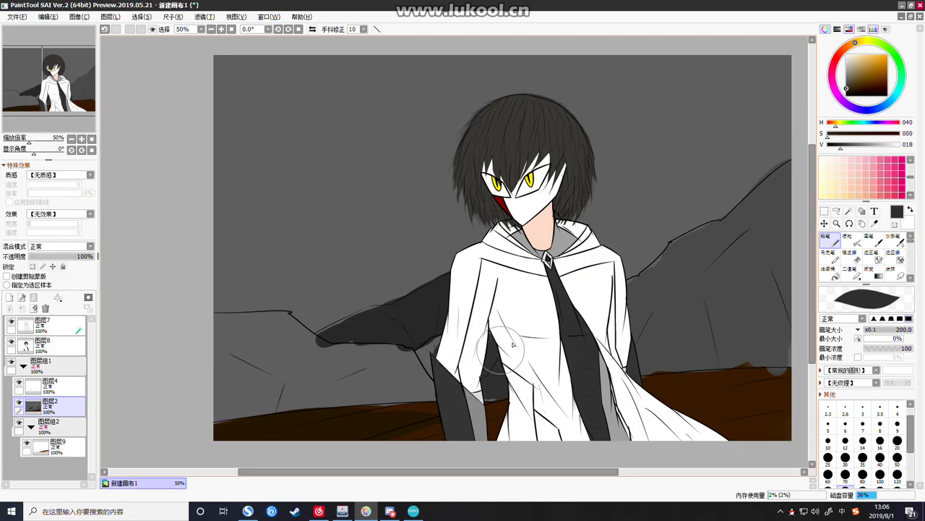
Try dark grey shading strokes across the face of the right rock slope and undo them
{"action": "mouse_move", "coordinate": [751, 226]}
{"action": "left_mouse_down"}
{"action": "mouse_move", "coordinate": [668, 312]}
{"action": "mouse_move", "coordinate": [743, 278]}
{"action": "left_mouse_up"}
{"action": "key", "text": "ctrl+z"}
{"action": "left_click_drag", "start_coordinate": [639, 342], "coordinate": [663, 304]}
{"action": "key", "text": "ctrl+z"}
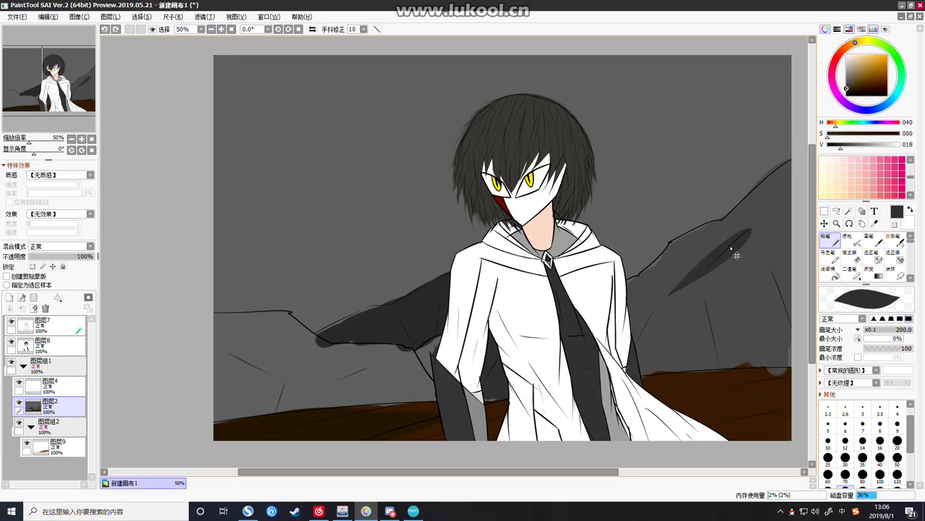
{"action": "key", "text": "ctrl+z"}
Shade the right slope's ridge line in grey V 018 and the distant mountain's upper edge in black
{"action": "mouse_move", "coordinate": [799, 165]}
{"action": "left_mouse_down"}
{"action": "mouse_move", "coordinate": [752, 214]}
{"action": "mouse_move", "coordinate": [689, 249]}
{"action": "left_mouse_up"}
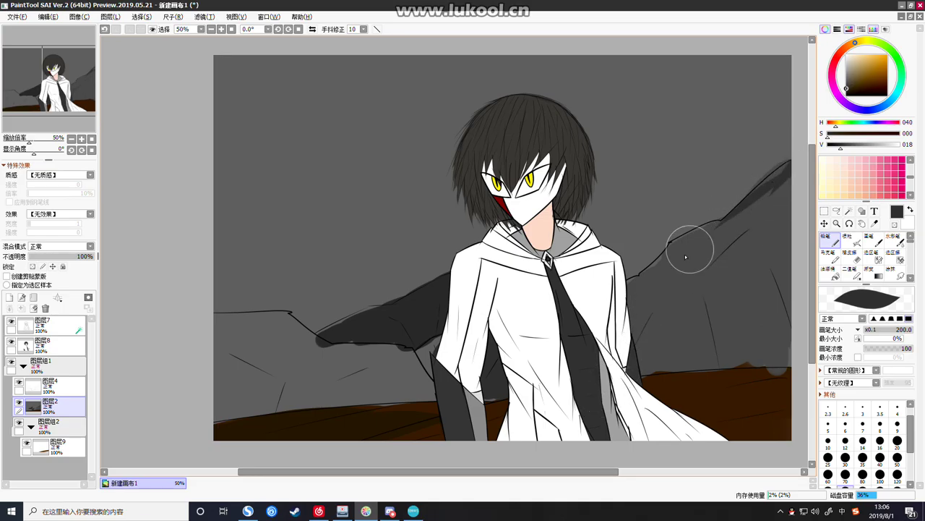
{"action": "left_click_drag", "start_coordinate": [715, 216], "coordinate": [624, 296]}
{"action": "mouse_move", "coordinate": [685, 236]}
{"action": "left_mouse_down"}
{"action": "mouse_move", "coordinate": [608, 291]}
{"action": "mouse_move", "coordinate": [599, 308]}
{"action": "left_mouse_up"}
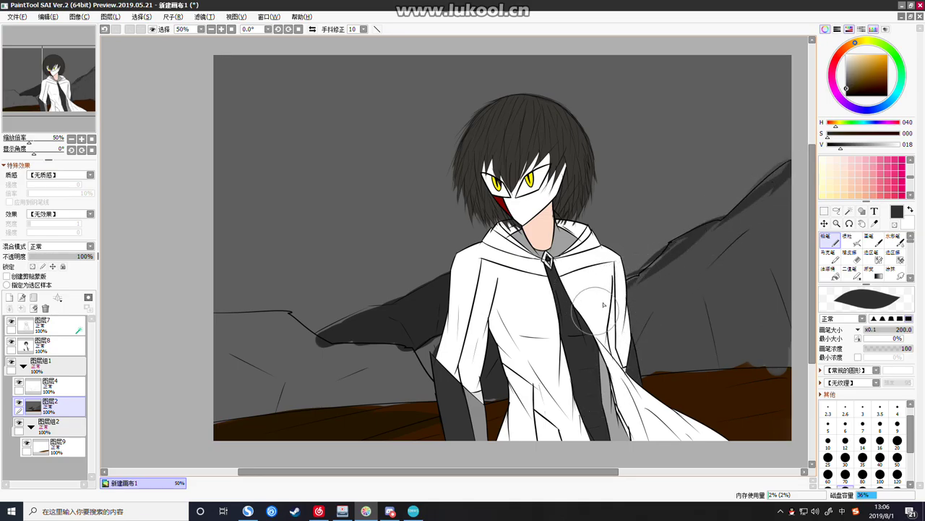
{"action": "left_click", "coordinate": [847, 94]}
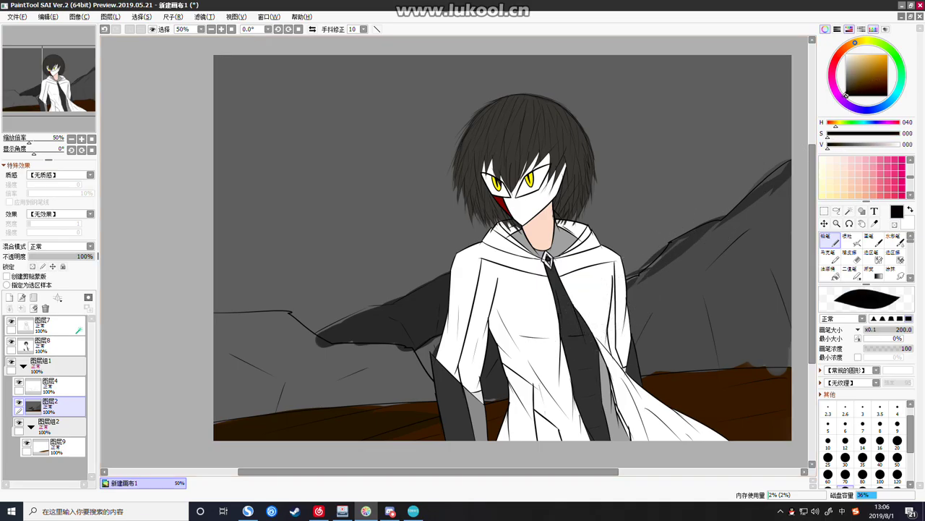
{"action": "mouse_move", "coordinate": [465, 276]}
{"action": "left_mouse_down"}
{"action": "mouse_move", "coordinate": [423, 282]}
{"action": "mouse_move", "coordinate": [324, 344]}
{"action": "left_mouse_up"}
Paint the rock beside the elbow in grey S 005, V 025, and the background gap under the arm in grey V 017
{"action": "left_click_drag", "start_coordinate": [848, 90], "coordinate": [849, 86]}
{"action": "mouse_move", "coordinate": [442, 347]}
{"action": "left_mouse_down"}
{"action": "mouse_move", "coordinate": [425, 347]}
{"action": "mouse_move", "coordinate": [440, 368]}
{"action": "left_mouse_up"}
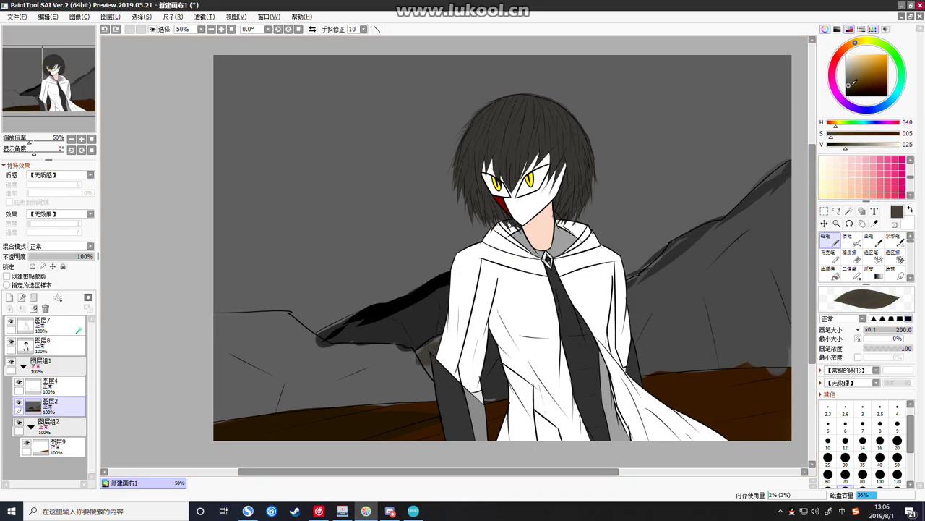
{"action": "left_click_drag", "start_coordinate": [845, 85], "coordinate": [847, 89]}
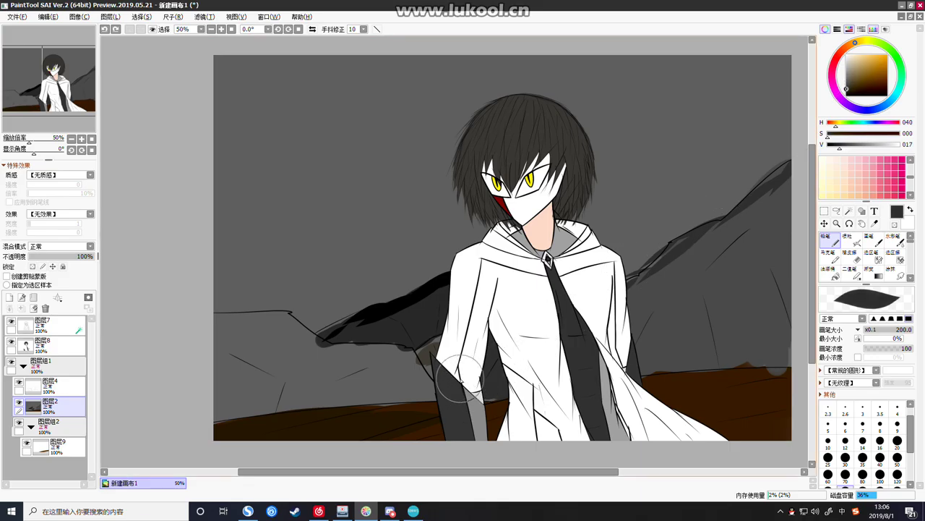
{"action": "left_click_drag", "start_coordinate": [574, 390], "coordinate": [504, 381]}
{"action": "mouse_move", "coordinate": [477, 341]}
{"action": "left_mouse_down"}
{"action": "mouse_move", "coordinate": [423, 364]}
{"action": "mouse_move", "coordinate": [463, 338]}
{"action": "mouse_move", "coordinate": [423, 355]}
{"action": "mouse_move", "coordinate": [464, 404]}
{"action": "mouse_move", "coordinate": [463, 379]}
{"action": "left_mouse_up"}
Darken the crevice between the distant mountain and the elbow with near-black grey, V 006
{"action": "left_click", "coordinate": [848, 90]}
{"action": "left_click", "coordinate": [847, 92]}
{"action": "mouse_move", "coordinate": [407, 350]}
{"action": "left_mouse_down"}
{"action": "mouse_move", "coordinate": [541, 303]}
{"action": "mouse_move", "coordinate": [433, 374]}
{"action": "mouse_move", "coordinate": [423, 347]}
{"action": "mouse_move", "coordinate": [417, 352]}
{"action": "mouse_move", "coordinate": [454, 396]}
{"action": "mouse_move", "coordinate": [413, 344]}
{"action": "mouse_move", "coordinate": [449, 405]}
{"action": "left_mouse_up"}
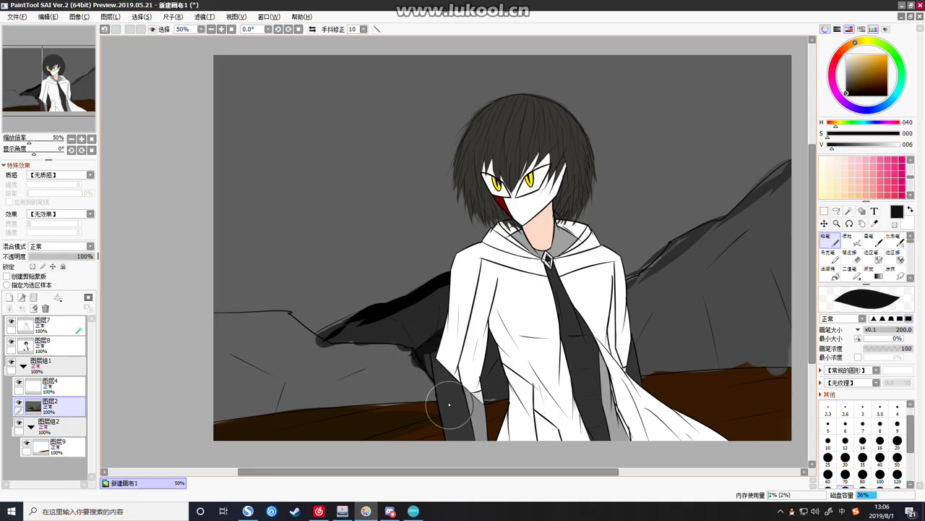
Repaint the left rock in mid grey V 033, and shade its top ridge down to the elbow in dark grey V 011
{"action": "left_click_drag", "start_coordinate": [848, 92], "coordinate": [846, 81]}
{"action": "left_click", "coordinate": [845, 81]}
{"action": "mouse_move", "coordinate": [257, 325]}
{"action": "left_mouse_down"}
{"action": "mouse_move", "coordinate": [362, 362]}
{"action": "mouse_move", "coordinate": [424, 370]}
{"action": "mouse_move", "coordinate": [419, 386]}
{"action": "mouse_move", "coordinate": [415, 373]}
{"action": "mouse_move", "coordinate": [292, 402]}
{"action": "mouse_move", "coordinate": [378, 388]}
{"action": "mouse_move", "coordinate": [268, 401]}
{"action": "mouse_move", "coordinate": [244, 398]}
{"action": "mouse_move", "coordinate": [369, 368]}
{"action": "mouse_move", "coordinate": [185, 363]}
{"action": "left_mouse_up"}
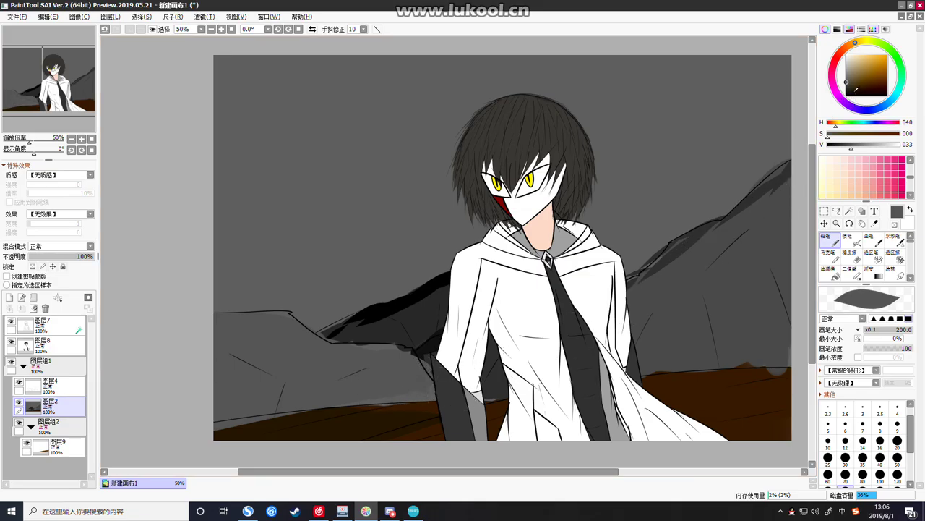
{"action": "left_click", "coordinate": [847, 91]}
{"action": "mouse_move", "coordinate": [260, 318]}
{"action": "left_mouse_down"}
{"action": "mouse_move", "coordinate": [308, 319]}
{"action": "mouse_move", "coordinate": [256, 315]}
{"action": "mouse_move", "coordinate": [344, 348]}
{"action": "mouse_move", "coordinate": [310, 340]}
{"action": "mouse_move", "coordinate": [400, 353]}
{"action": "mouse_move", "coordinate": [444, 396]}
{"action": "left_mouse_up"}
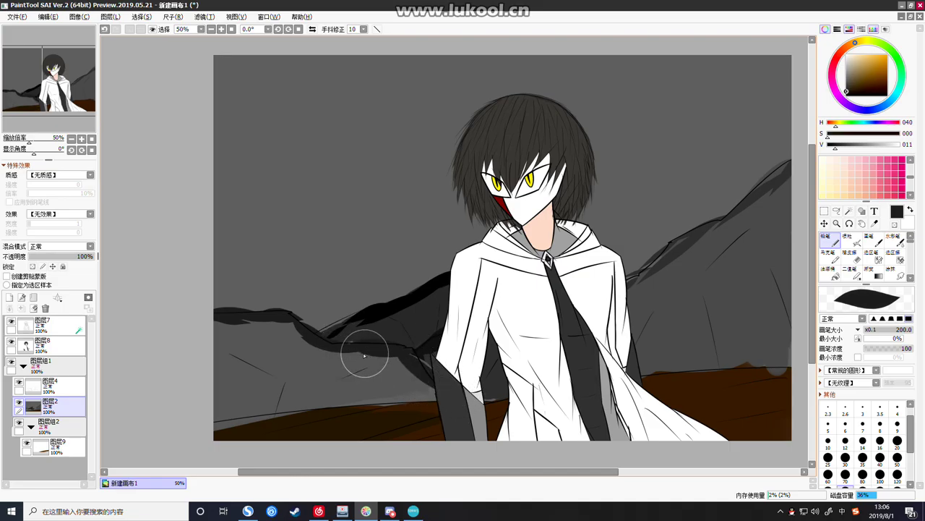
Add short tapered dark grey shadow strokes along the crack lines on the left rock's face
{"action": "left_click_drag", "start_coordinate": [259, 376], "coordinate": [292, 383]}
{"action": "key", "text": "ctrl+z"}
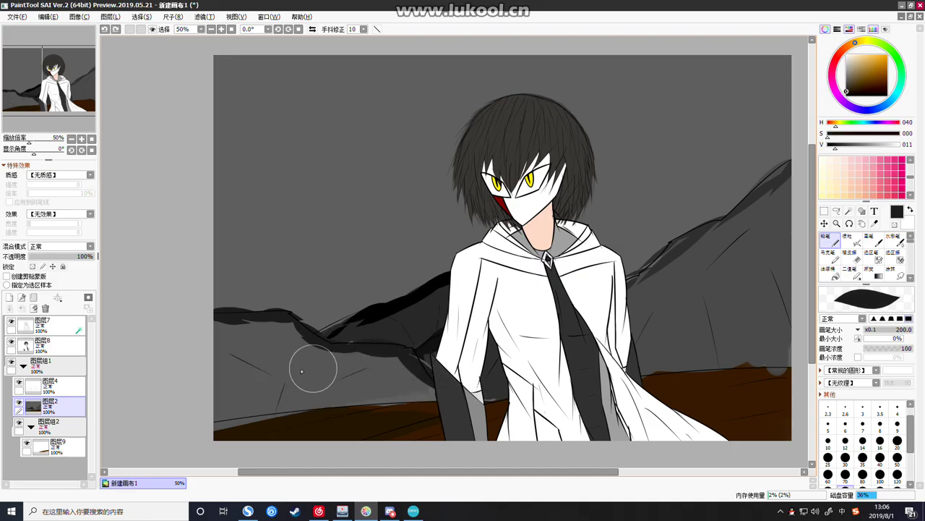
{"action": "mouse_move", "coordinate": [243, 347]}
{"action": "left_mouse_down"}
{"action": "mouse_move", "coordinate": [309, 372]}
{"action": "mouse_move", "coordinate": [235, 355]}
{"action": "mouse_move", "coordinate": [331, 393]}
{"action": "mouse_move", "coordinate": [280, 377]}
{"action": "mouse_move", "coordinate": [303, 409]}
{"action": "mouse_move", "coordinate": [295, 380]}
{"action": "mouse_move", "coordinate": [273, 415]}
{"action": "left_mouse_up"}
{"action": "key", "text": "ctrl+z"}
{"action": "left_click_drag", "start_coordinate": [361, 371], "coordinate": [333, 383]}
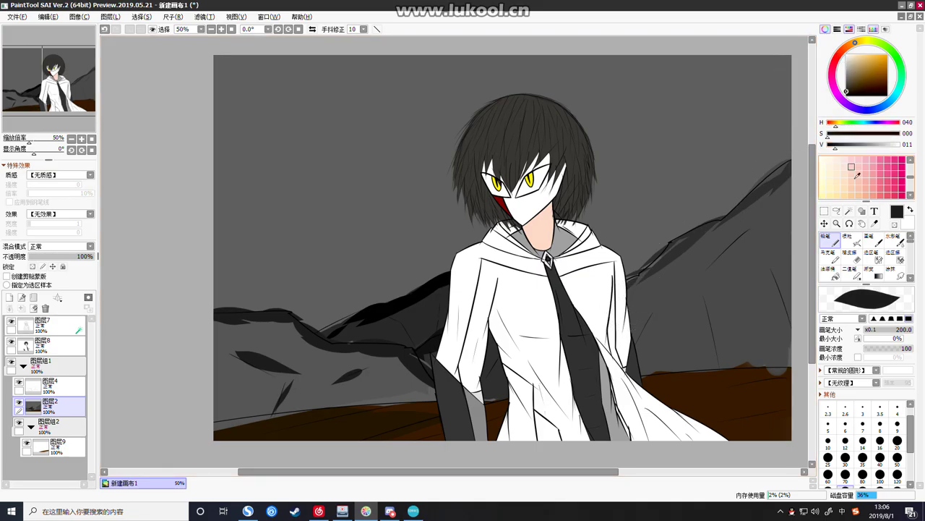
Soften the dark ridge and crack shadows on the rocks with the soft-edged blur brush at size 35
{"action": "scroll", "coordinate": [913, 246], "scroll_direction": "down", "scroll_amount": 3}
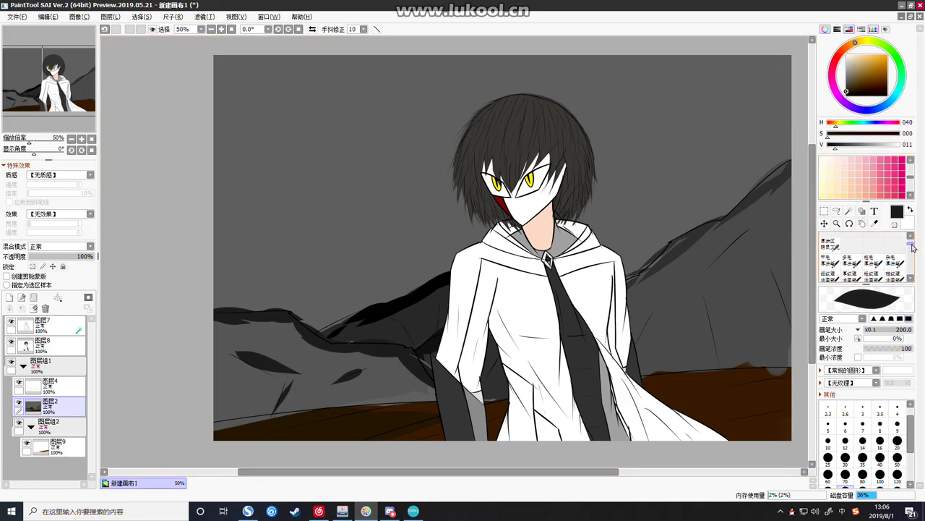
{"action": "scroll", "coordinate": [913, 246], "scroll_direction": "down", "scroll_amount": 3}
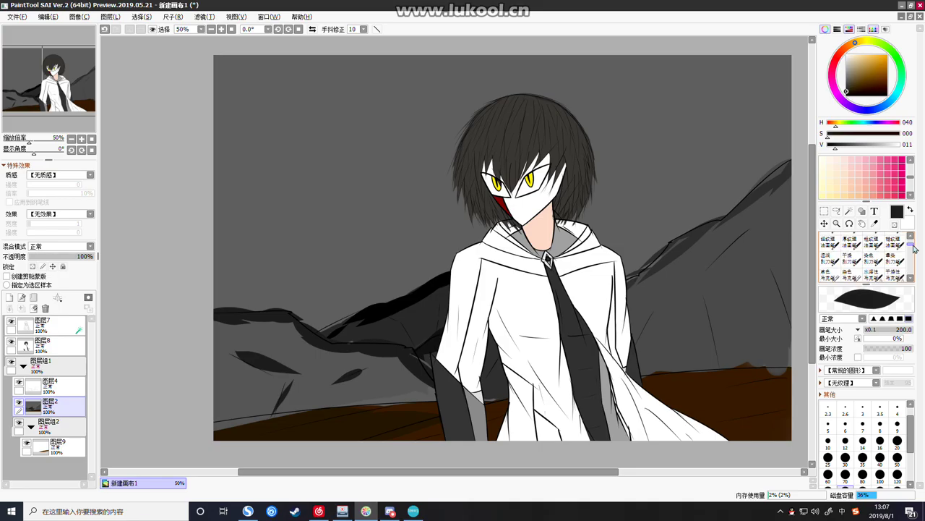
{"action": "scroll", "coordinate": [904, 257], "scroll_direction": "down", "scroll_amount": 3}
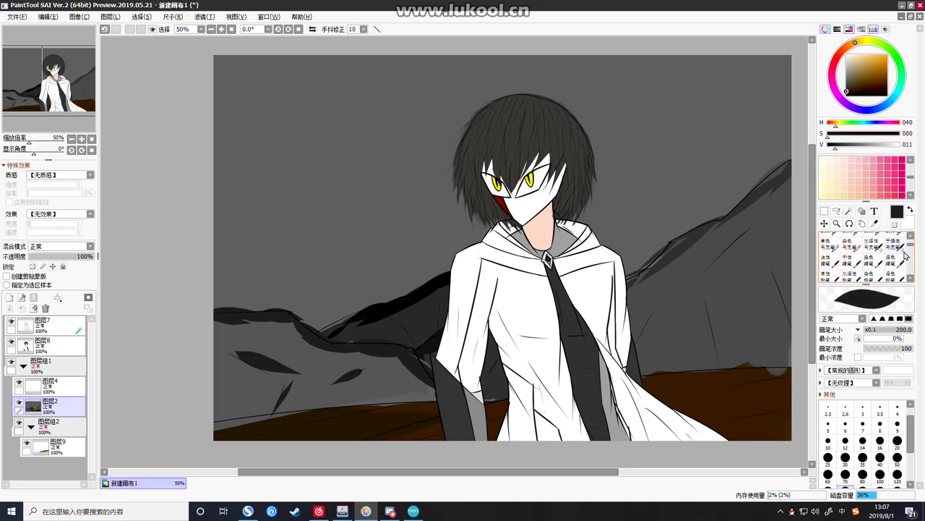
{"action": "scroll", "coordinate": [904, 254], "scroll_direction": "up", "scroll_amount": 1}
{"action": "left_click", "coordinate": [856, 249]}
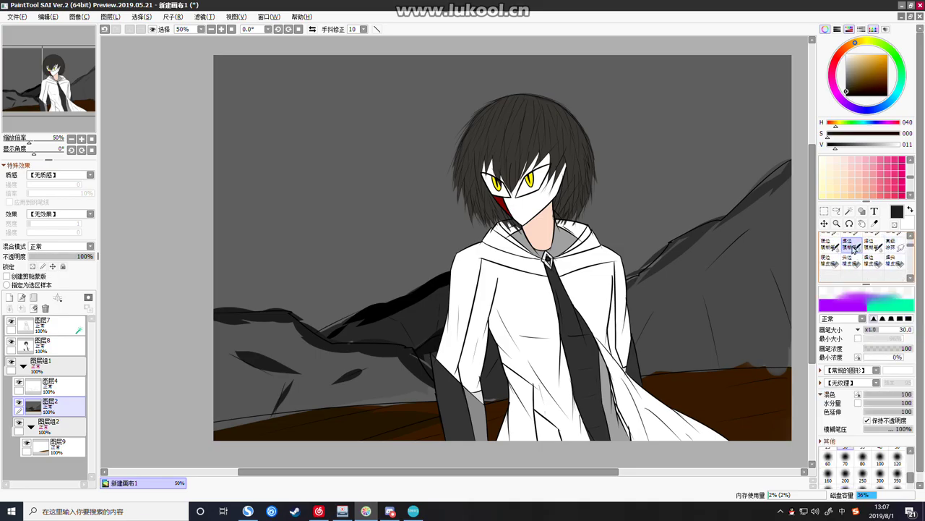
{"action": "left_click", "coordinate": [845, 475]}
{"action": "mouse_move", "coordinate": [773, 180]}
{"action": "left_mouse_down"}
{"action": "mouse_move", "coordinate": [779, 148]}
{"action": "mouse_move", "coordinate": [762, 169]}
{"action": "mouse_move", "coordinate": [788, 191]}
{"action": "left_mouse_up"}
{"action": "key", "text": "ctrl+z"}
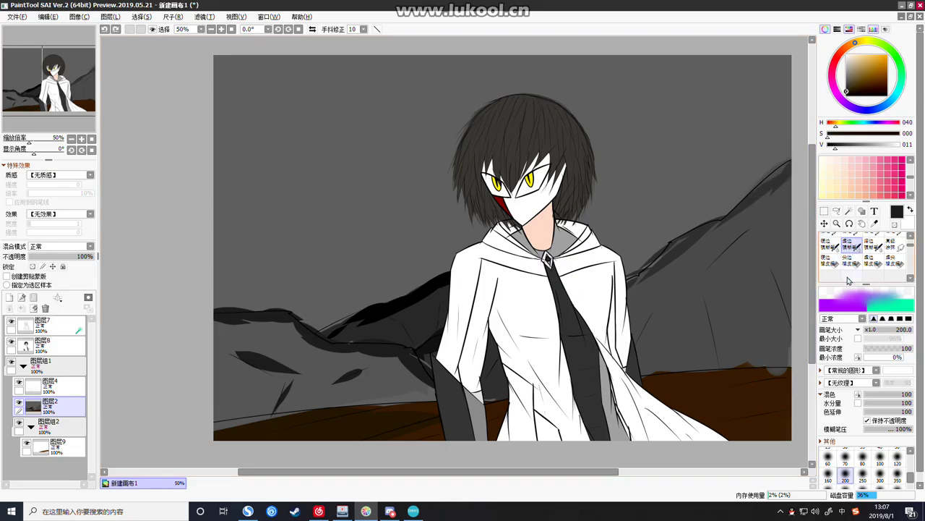
{"action": "left_click", "coordinate": [853, 451]}
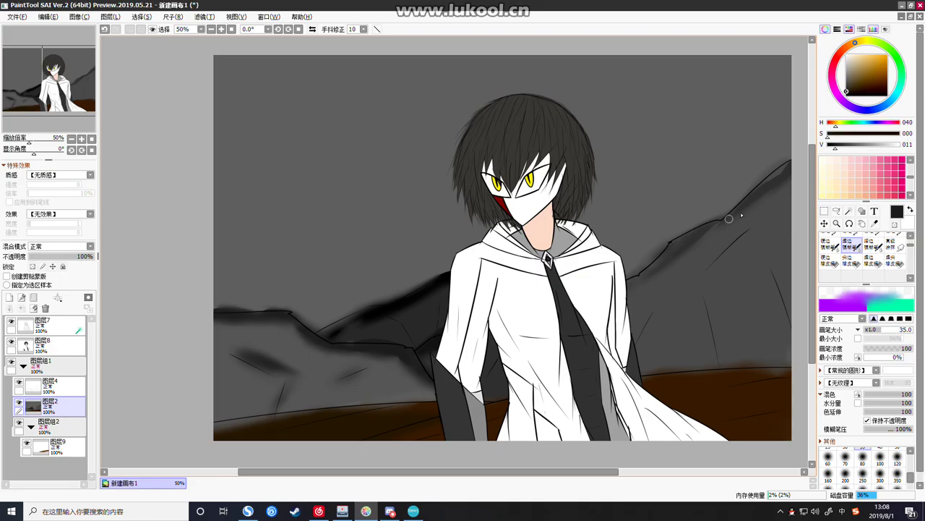
Hide the character layers 图层7 and 图层8, and compare the background with and without the line art layer 图层4
{"action": "left_click", "coordinate": [21, 383]}
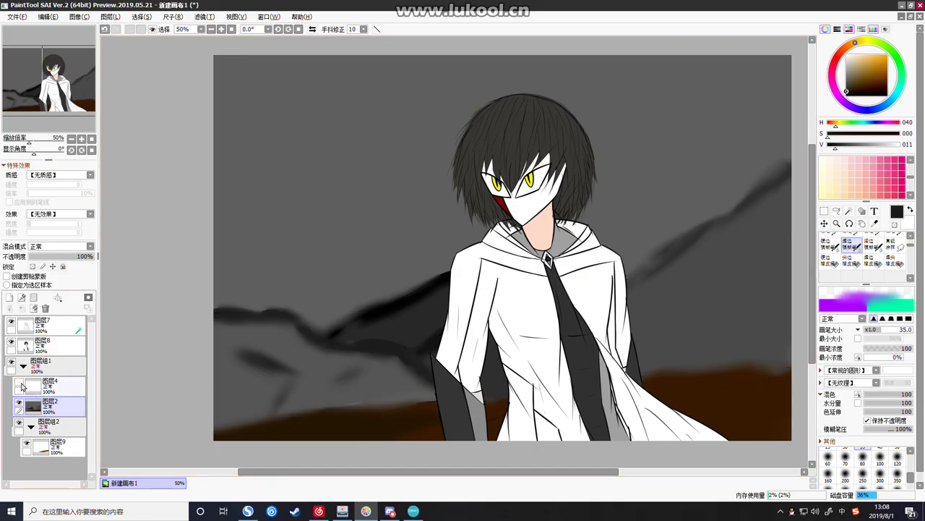
{"action": "left_click", "coordinate": [11, 341]}
{"action": "left_click", "coordinate": [11, 322]}
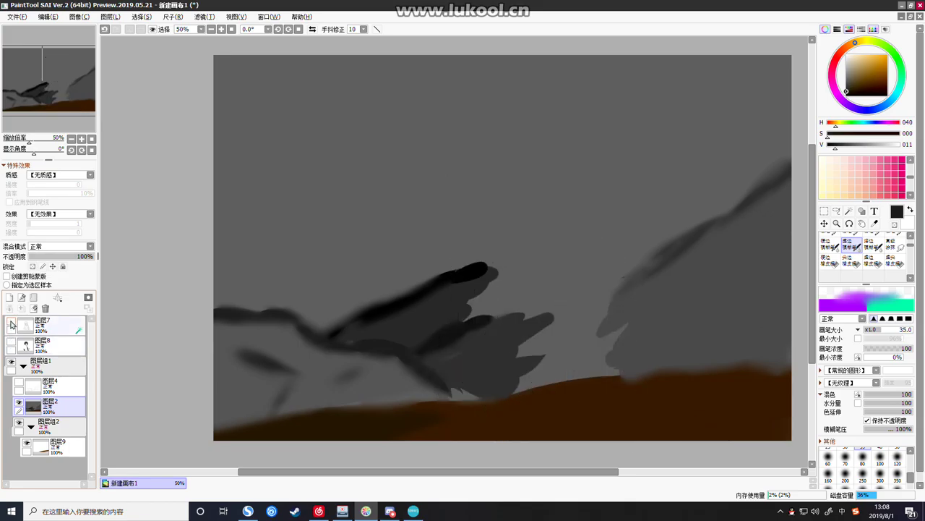
{"action": "left_click", "coordinate": [20, 383]}
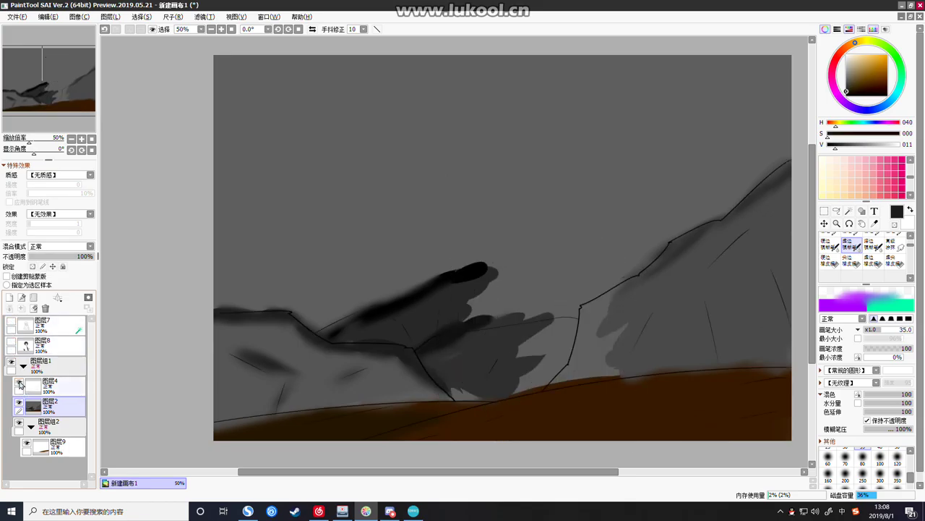
{"action": "left_click", "coordinate": [20, 384]}
{"action": "left_click", "coordinate": [19, 383]}
{"action": "left_click", "coordinate": [19, 383]}
{"action": "left_click", "coordinate": [20, 383]}
Delete the shaded rock layer 图层2 and add an empty layer above 图层9 in the group 图层组2
{"action": "left_click", "coordinate": [47, 393]}
{"action": "left_click", "coordinate": [45, 409]}
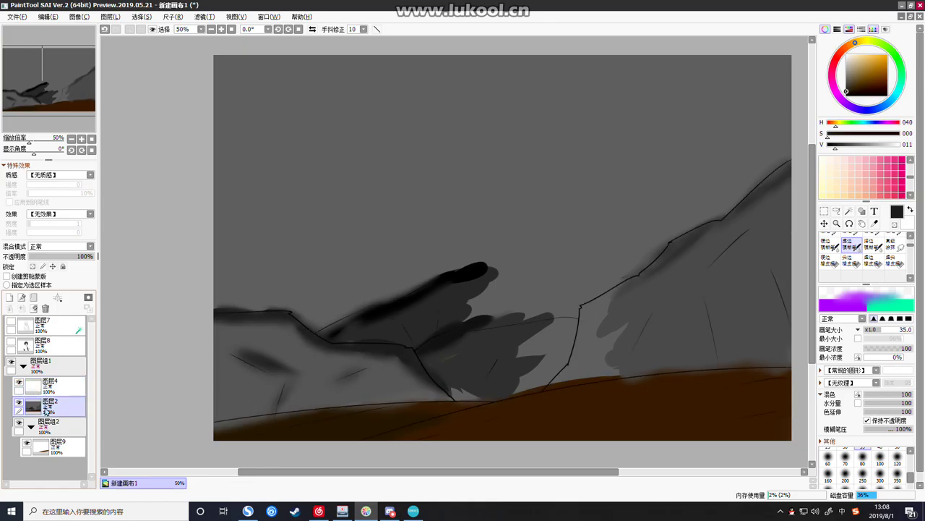
{"action": "left_click", "coordinate": [45, 309]}
{"action": "left_click", "coordinate": [10, 297]}
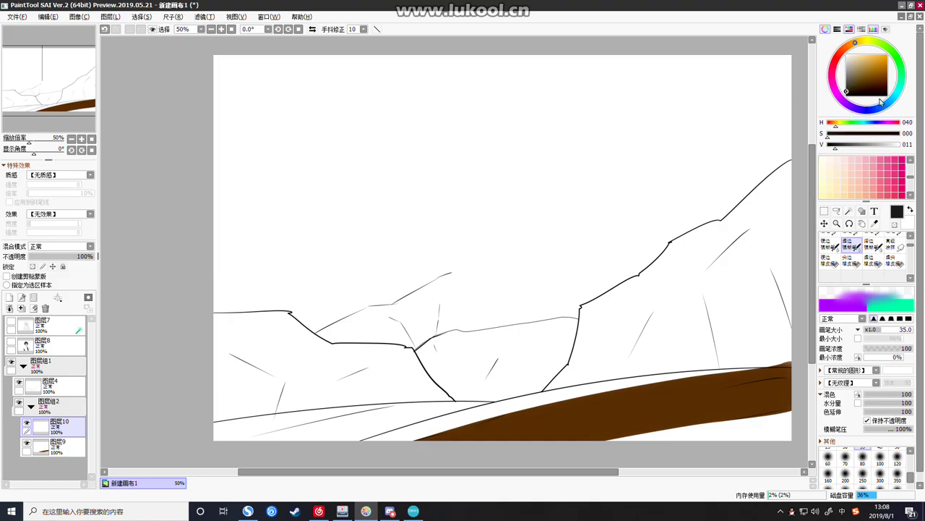
Switch to the pencil brush at size 600 and delete the brown ground layer 图层9
{"action": "left_click_drag", "start_coordinate": [847, 90], "coordinate": [836, 92]}
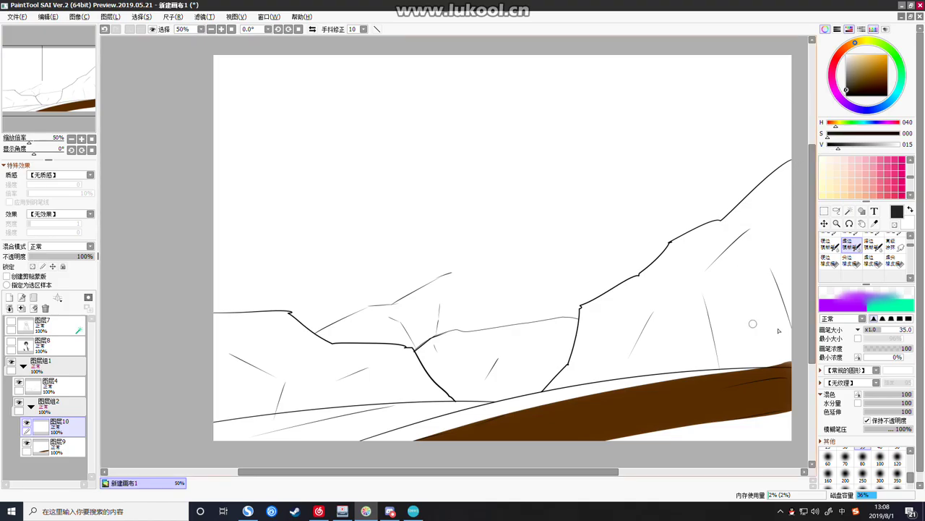
{"action": "scroll", "coordinate": [845, 255], "scroll_direction": "up", "scroll_amount": 3}
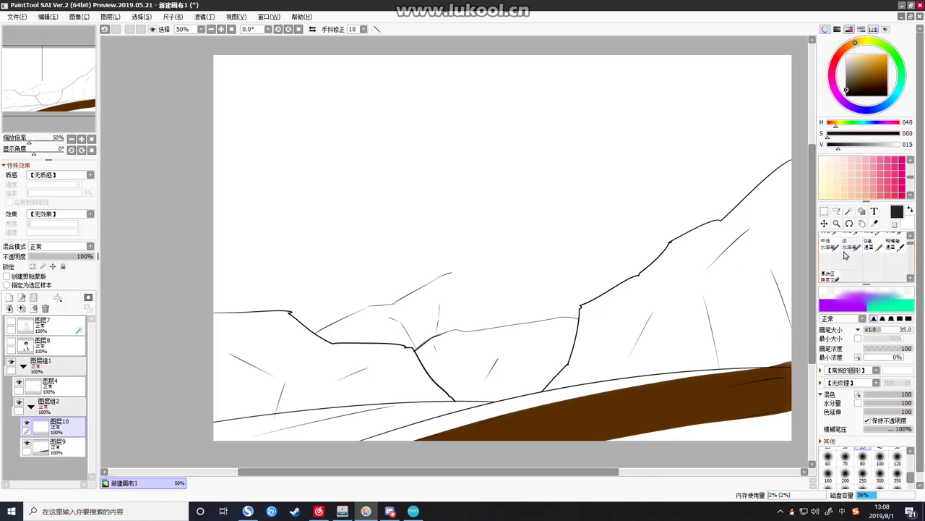
{"action": "left_click", "coordinate": [827, 238]}
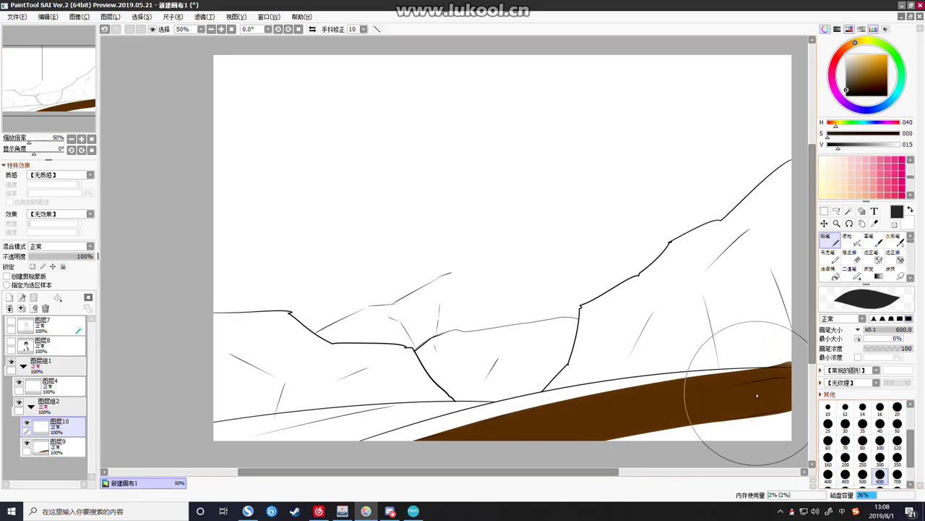
{"action": "left_click", "coordinate": [51, 443]}
{"action": "left_click", "coordinate": [45, 309]}
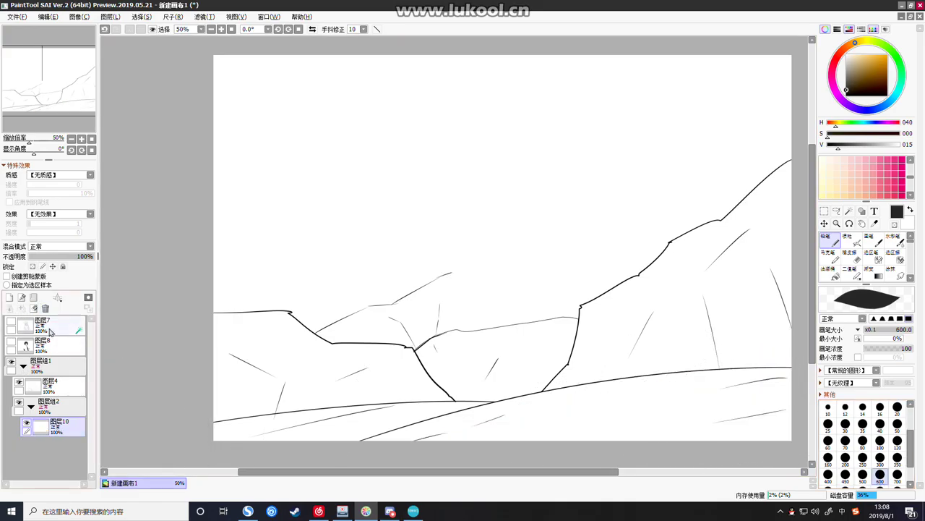
{"action": "left_click", "coordinate": [844, 76]}
{"action": "left_click", "coordinate": [847, 85]}
{"action": "mouse_move", "coordinate": [752, 405]}
{"action": "left_mouse_down"}
{"action": "mouse_move", "coordinate": [691, 390]}
{"action": "mouse_move", "coordinate": [188, 394]}
{"action": "left_mouse_up"}
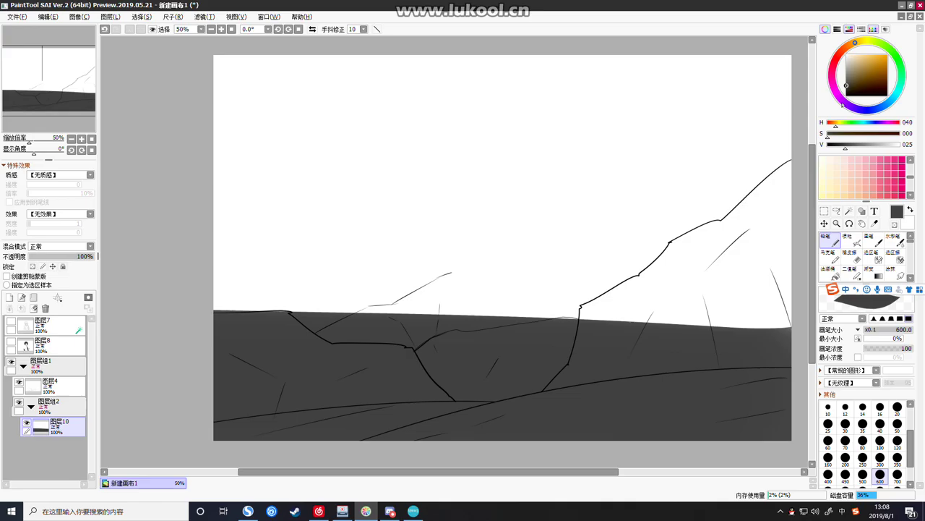
{"action": "key", "text": "ctrl+z"}
Paint a wide near-black grey band, V 012, across the ground along the bottom of the canvas
{"action": "left_click", "coordinate": [847, 91]}
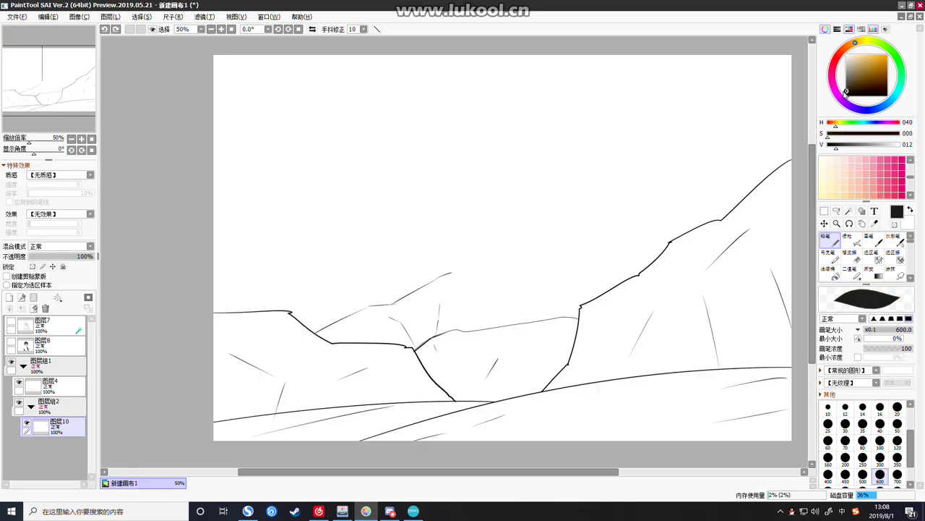
{"action": "left_click_drag", "start_coordinate": [754, 402], "coordinate": [195, 394]}
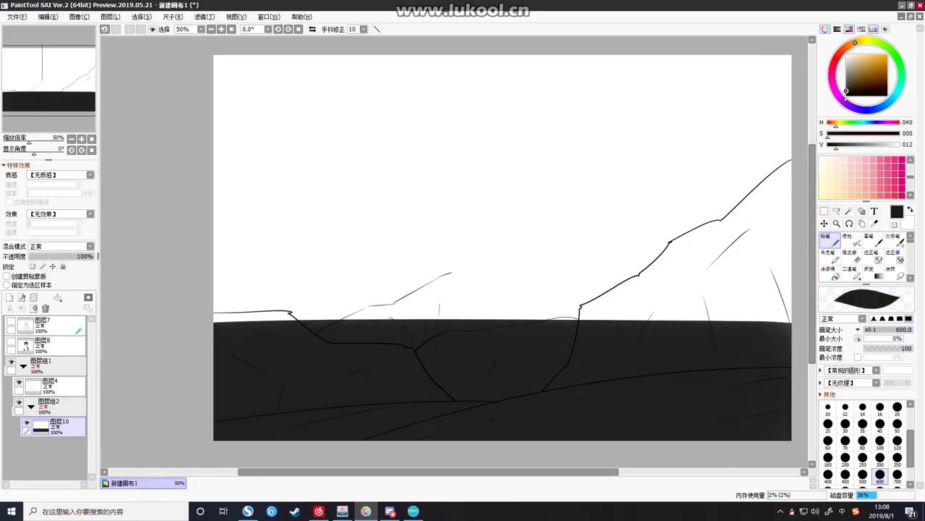
{"action": "key", "text": "ctrl+z"}
{"action": "mouse_move", "coordinate": [733, 423]}
{"action": "left_mouse_down"}
{"action": "mouse_move", "coordinate": [480, 444]}
{"action": "mouse_move", "coordinate": [202, 433]}
{"action": "left_mouse_up"}
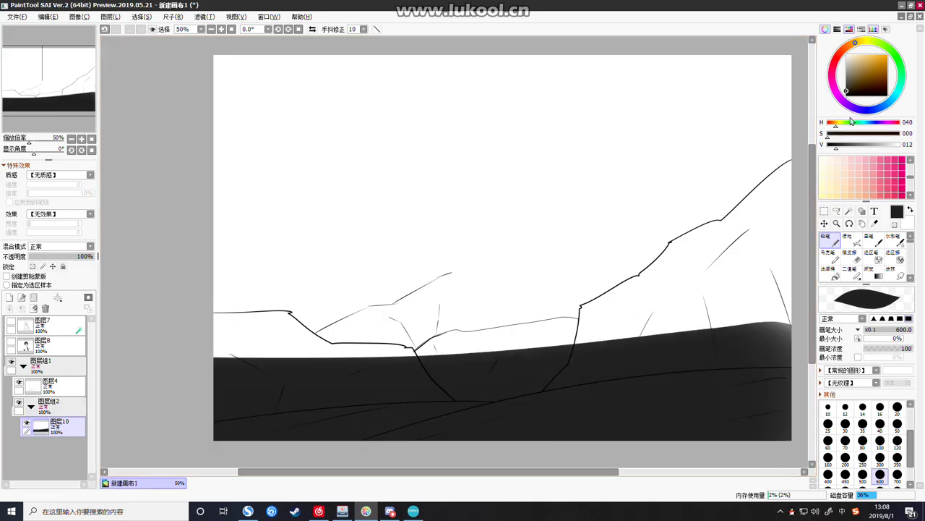
Paint the middle of the background in dark grey V 029 and the sky above it in grey V 040
{"action": "left_click", "coordinate": [846, 84]}
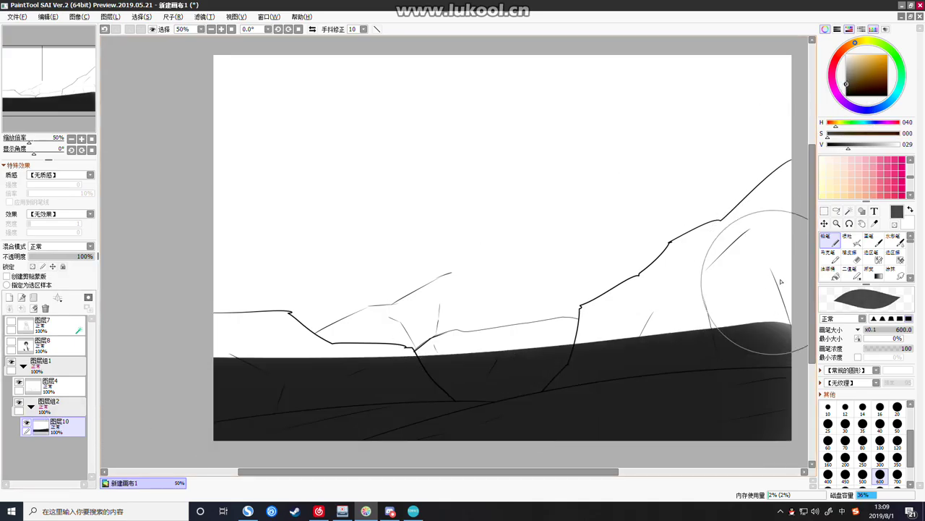
{"action": "left_click_drag", "start_coordinate": [767, 273], "coordinate": [13, 250]}
{"action": "left_click", "coordinate": [848, 77]}
{"action": "mouse_move", "coordinate": [795, 138]}
{"action": "left_mouse_down"}
{"action": "mouse_move", "coordinate": [144, 142]}
{"action": "mouse_move", "coordinate": [556, 107]}
{"action": "mouse_move", "coordinate": [720, 109]}
{"action": "left_mouse_up"}
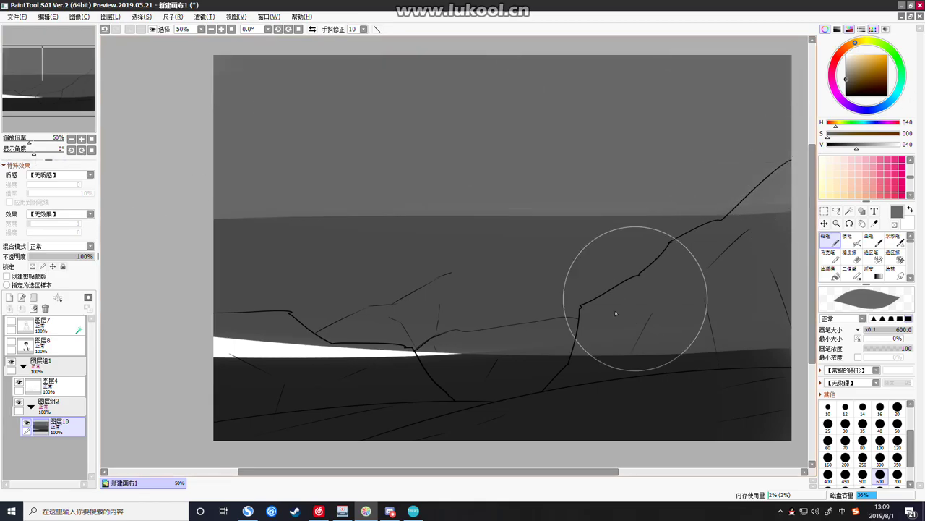
Cover the white gap between the middle and ground bands at the left with dark grey V 029
{"action": "left_click", "coordinate": [846, 90]}
{"action": "left_click_drag", "start_coordinate": [558, 299], "coordinate": [134, 355]}
{"action": "key", "text": "ctrl+z"}
{"action": "left_click_drag", "start_coordinate": [454, 323], "coordinate": [186, 299]}
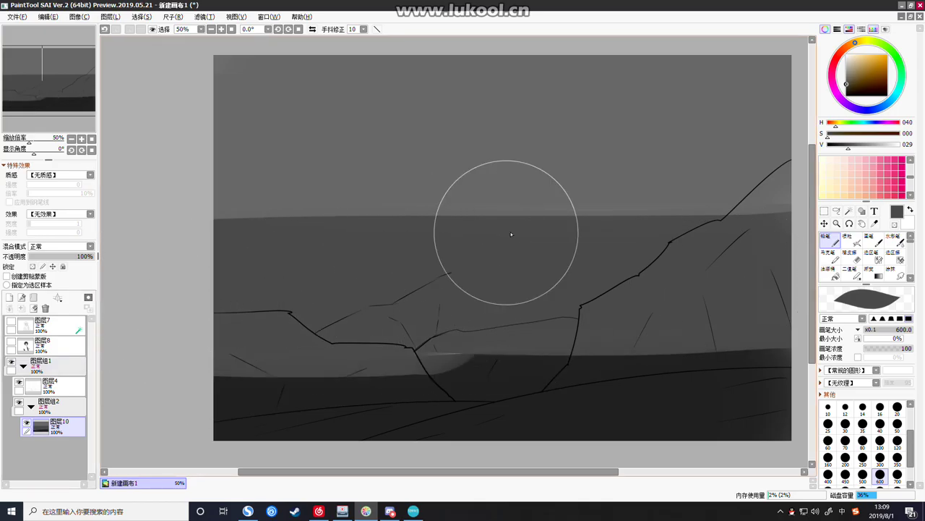
Choose the soft-edged blur brush at size 200
{"action": "left_click", "coordinate": [41, 389]}
{"action": "left_click", "coordinate": [20, 385]}
{"action": "left_click", "coordinate": [20, 385]}
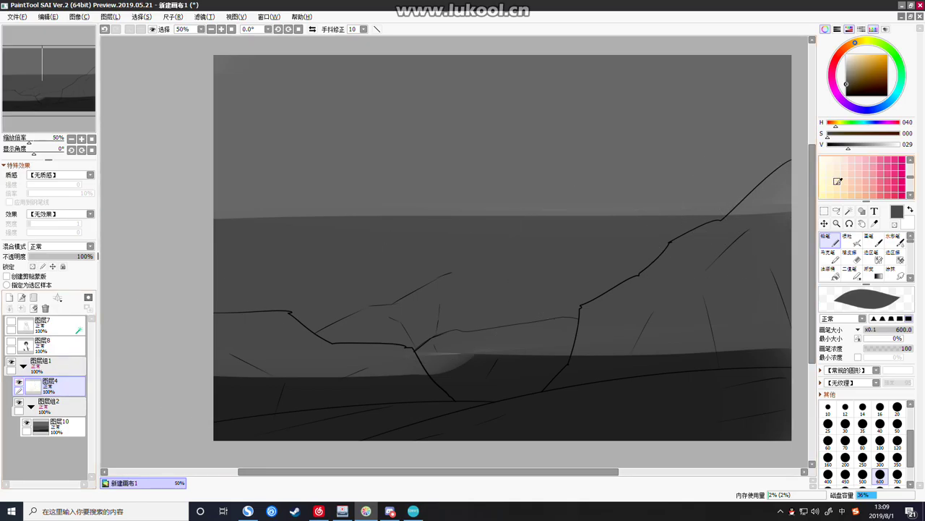
{"action": "scroll", "coordinate": [864, 241], "scroll_direction": "down", "scroll_amount": 2}
{"action": "scroll", "coordinate": [867, 250], "scroll_direction": "up", "scroll_amount": 2}
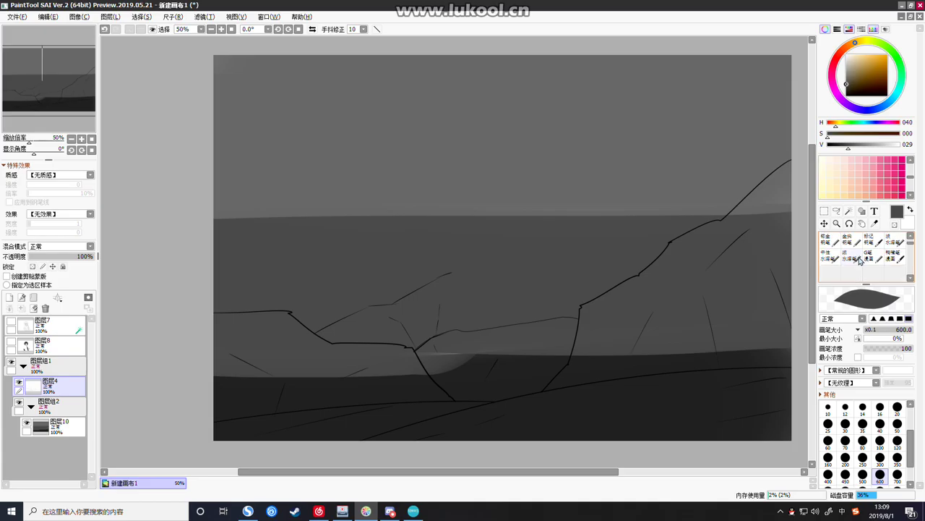
{"action": "scroll", "coordinate": [860, 261], "scroll_direction": "up", "scroll_amount": 3}
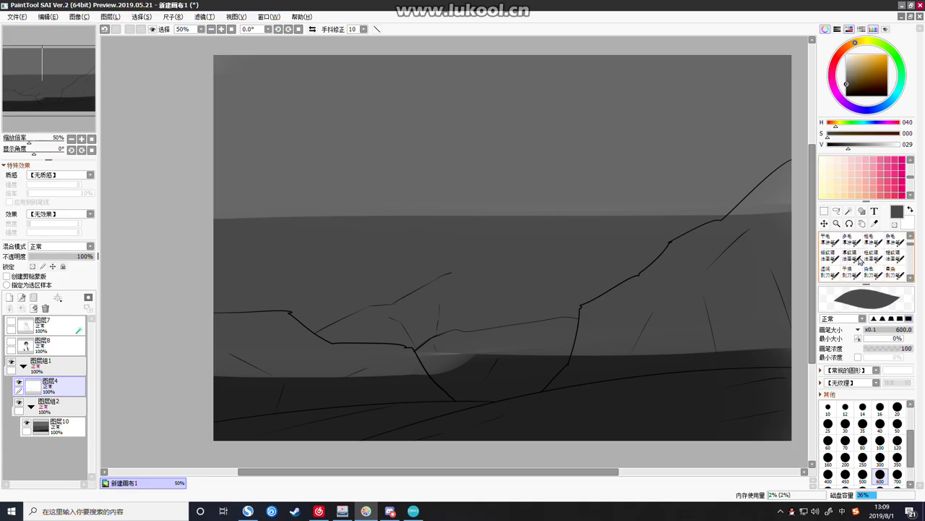
{"action": "scroll", "coordinate": [859, 262], "scroll_direction": "down", "scroll_amount": 2}
{"action": "scroll", "coordinate": [859, 262], "scroll_direction": "down", "scroll_amount": 2}
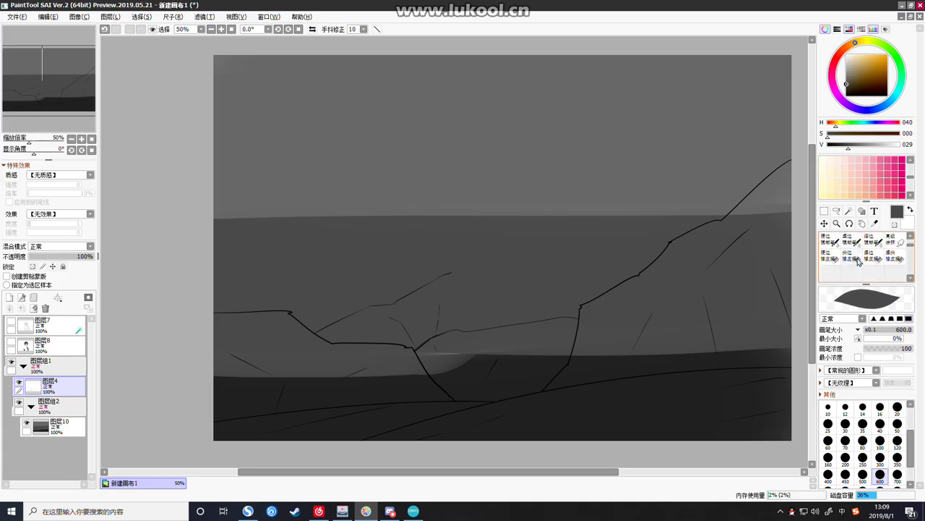
{"action": "left_click", "coordinate": [856, 259]}
{"action": "left_click", "coordinate": [846, 475]}
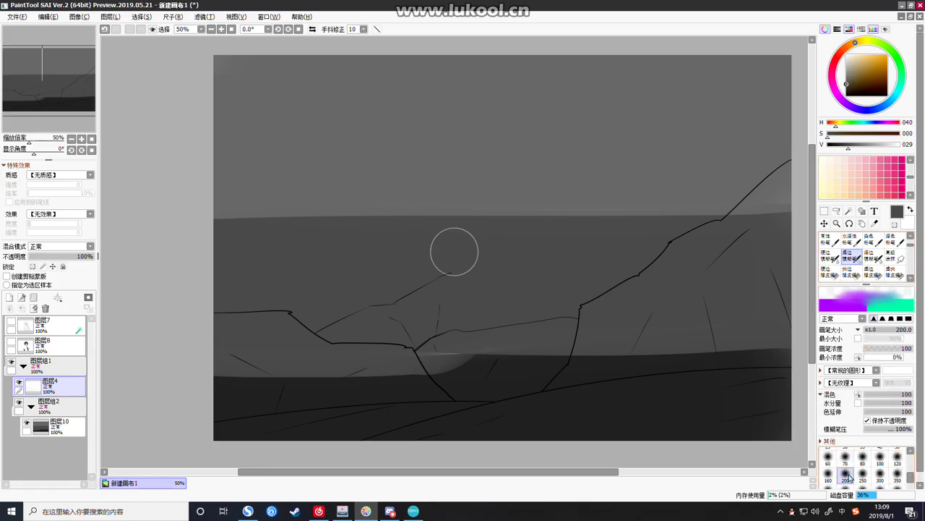
{"action": "mouse_move", "coordinate": [782, 215]}
{"action": "left_mouse_down"}
{"action": "mouse_move", "coordinate": [423, 233]}
{"action": "mouse_move", "coordinate": [812, 209]}
{"action": "left_mouse_up"}
{"action": "left_click_drag", "start_coordinate": [754, 208], "coordinate": [749, 218]}
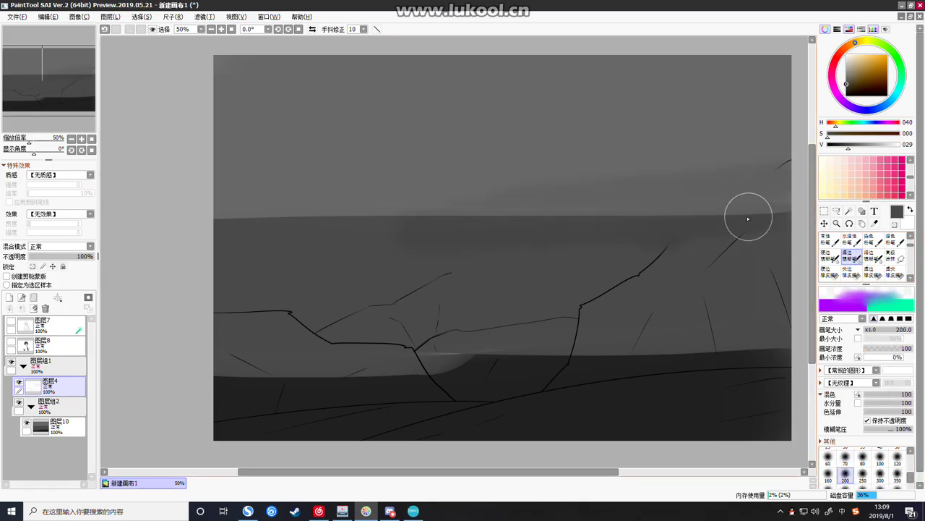
{"action": "key", "text": "ctrl+z"}
Blend the edges between the grey bands on 图层10 into a smooth gradient from sky to ground
{"action": "left_click", "coordinate": [58, 426]}
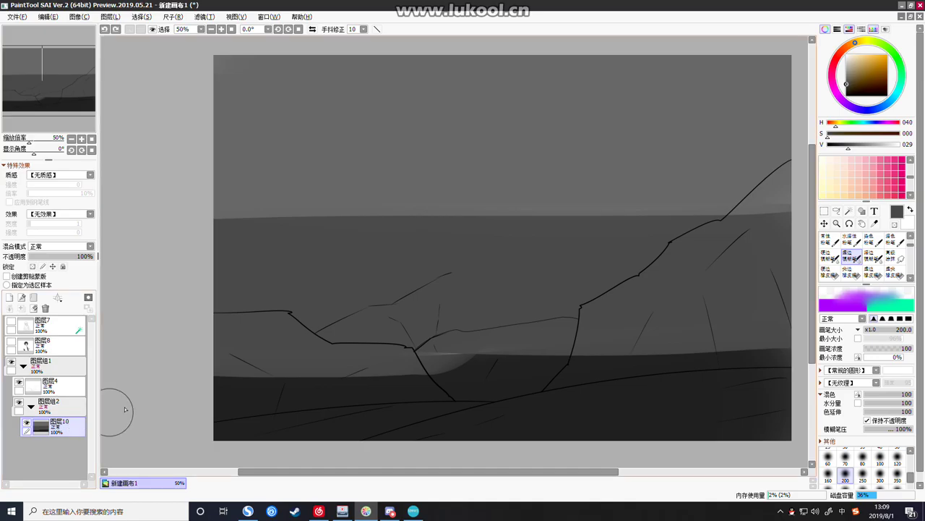
{"action": "mouse_move", "coordinate": [758, 244]}
{"action": "left_mouse_down"}
{"action": "mouse_move", "coordinate": [649, 225]}
{"action": "mouse_move", "coordinate": [788, 228]}
{"action": "mouse_move", "coordinate": [724, 216]}
{"action": "mouse_move", "coordinate": [535, 226]}
{"action": "mouse_move", "coordinate": [698, 215]}
{"action": "mouse_move", "coordinate": [284, 215]}
{"action": "left_mouse_up"}
{"action": "left_click_drag", "start_coordinate": [506, 352], "coordinate": [666, 352]}
{"action": "left_click_drag", "start_coordinate": [470, 361], "coordinate": [343, 368]}
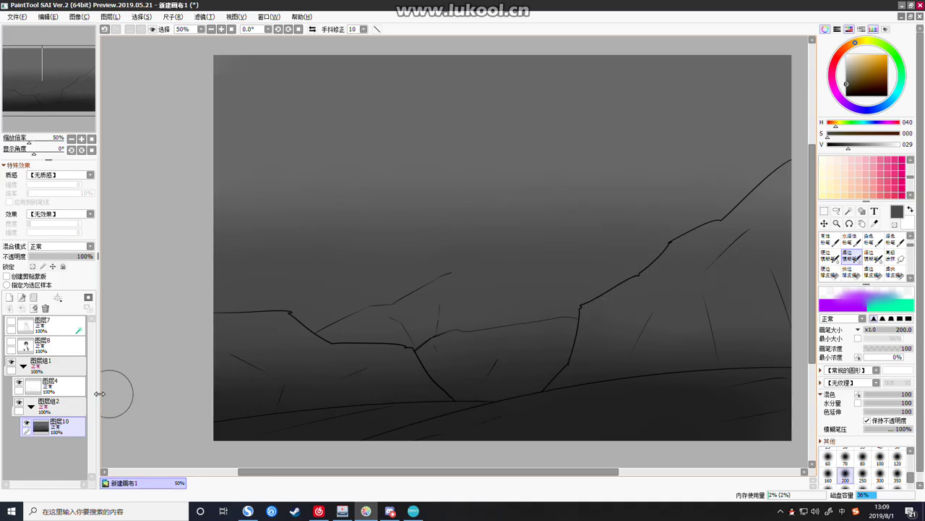
Check the blended background without the line art and behind the character by toggling layers 图层4, 图层8 and 图层7
{"action": "left_click", "coordinate": [20, 383]}
{"action": "left_click", "coordinate": [22, 384]}
{"action": "left_click", "coordinate": [11, 342]}
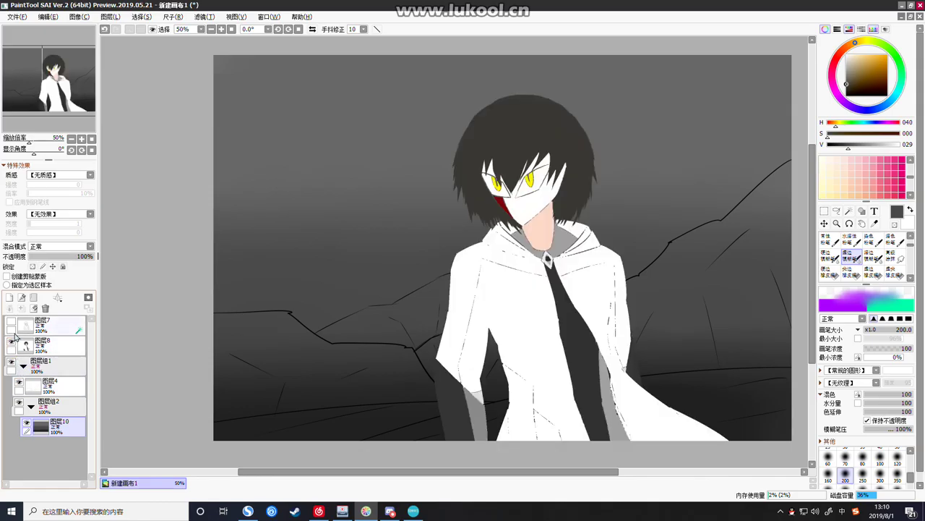
{"action": "left_click", "coordinate": [11, 324]}
{"action": "left_click", "coordinate": [12, 324]}
{"action": "left_click", "coordinate": [11, 341]}
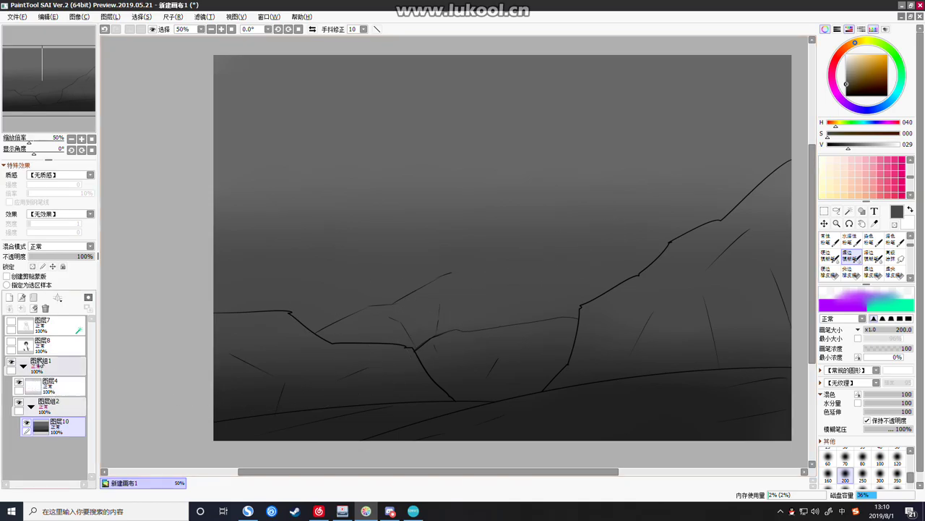
Add a new layer above 图层10 in 图层组2 and choose the pencil with dark brown S 069, V 015
{"action": "left_click", "coordinate": [9, 297]}
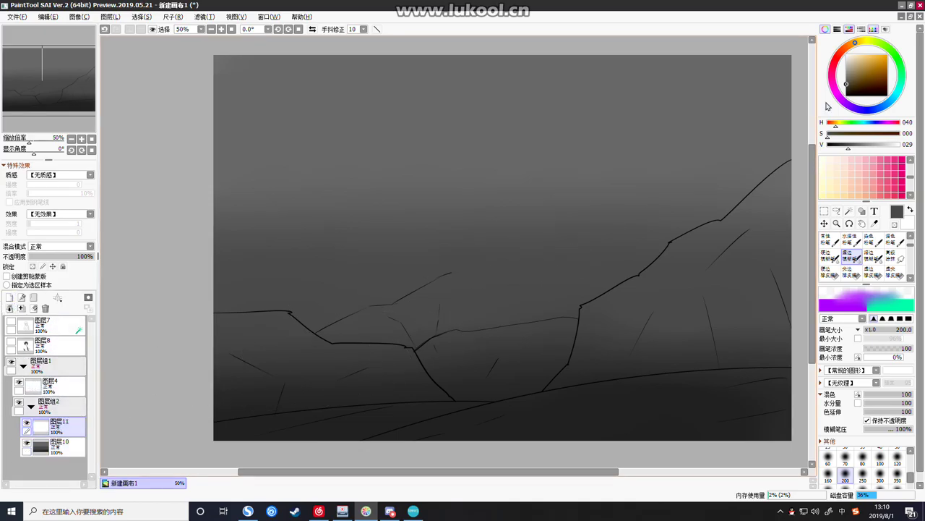
{"action": "left_click", "coordinate": [878, 86]}
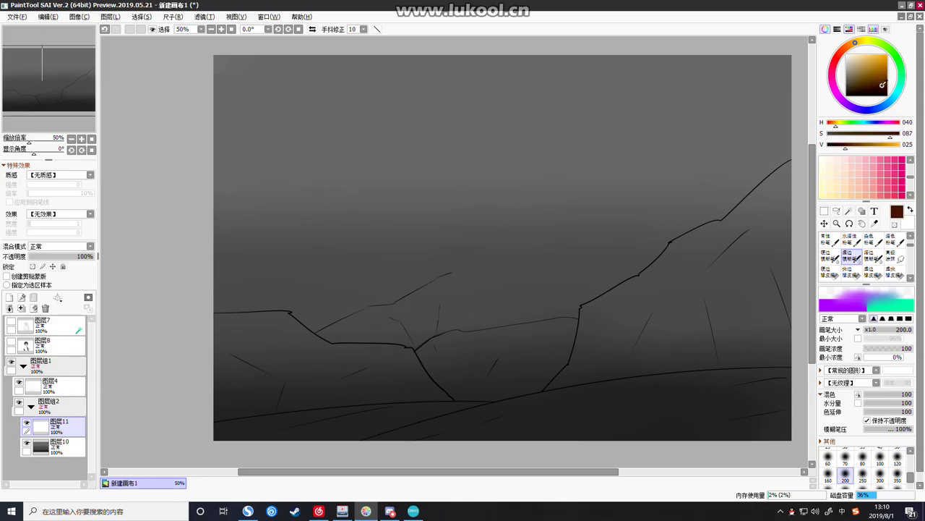
{"action": "left_click", "coordinate": [874, 91]}
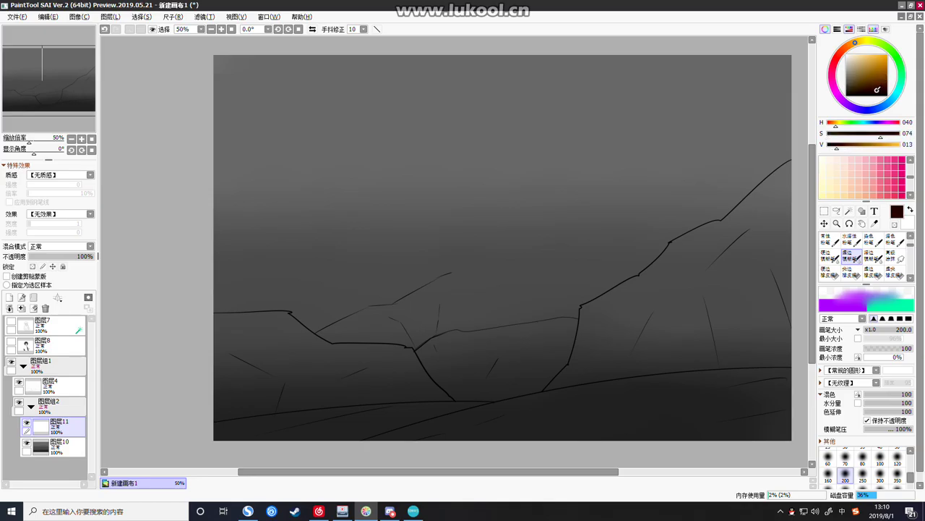
{"action": "left_click", "coordinate": [875, 90]}
{"action": "left_click_drag", "start_coordinate": [912, 245], "coordinate": [915, 232]}
{"action": "left_click", "coordinate": [832, 240]}
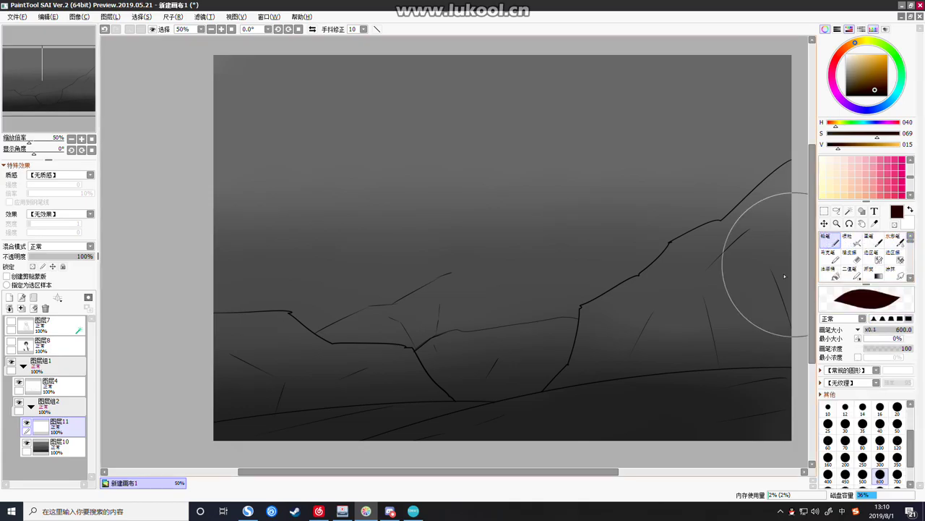
{"action": "left_click", "coordinate": [698, 382]}
{"action": "key", "text": "ctrl+z"}
{"action": "left_click", "coordinate": [857, 91]}
{"action": "left_click_drag", "start_coordinate": [733, 403], "coordinate": [619, 434]}
{"action": "key", "text": "ctrl+z"}
{"action": "left_click", "coordinate": [862, 441]}
{"action": "mouse_move", "coordinate": [708, 396]}
{"action": "left_mouse_down"}
{"action": "mouse_move", "coordinate": [585, 423]}
{"action": "mouse_move", "coordinate": [702, 395]}
{"action": "mouse_move", "coordinate": [648, 390]}
{"action": "mouse_move", "coordinate": [506, 425]}
{"action": "left_mouse_up"}
{"action": "key", "text": "ctrl+z"}
{"action": "left_click_drag", "start_coordinate": [854, 88], "coordinate": [850, 93]}
{"action": "key", "text": "ctrl+z"}
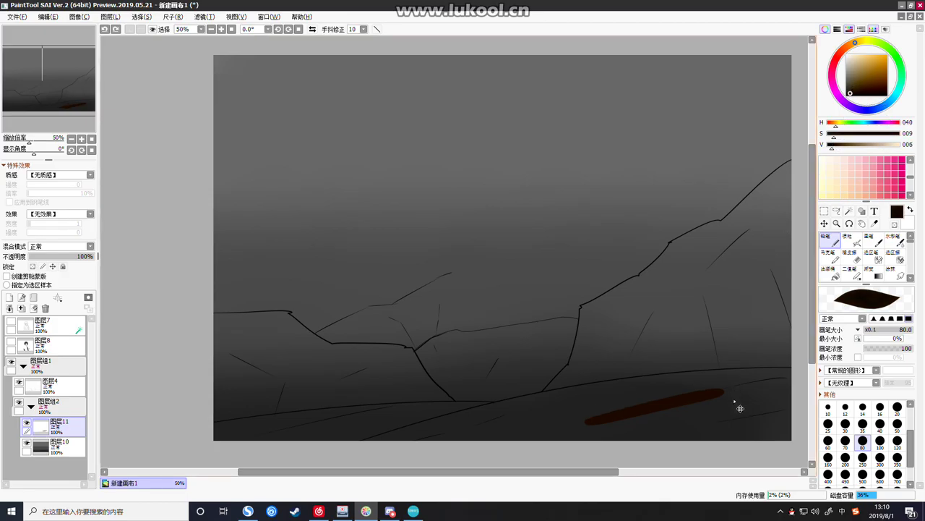
{"action": "key", "text": "ctrl+z"}
{"action": "mouse_move", "coordinate": [773, 376]}
{"action": "left_mouse_down"}
{"action": "mouse_move", "coordinate": [604, 421]}
{"action": "mouse_move", "coordinate": [561, 423]}
{"action": "mouse_move", "coordinate": [568, 403]}
{"action": "mouse_move", "coordinate": [448, 423]}
{"action": "mouse_move", "coordinate": [766, 396]}
{"action": "mouse_move", "coordinate": [799, 400]}
{"action": "mouse_move", "coordinate": [788, 434]}
{"action": "left_mouse_up"}
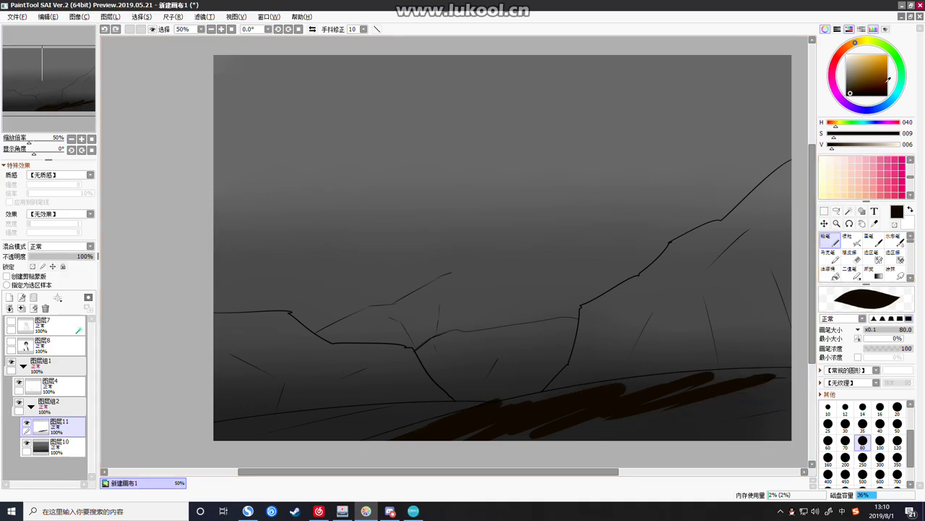
{"action": "key", "text": "ctrl+z"}
{"action": "key", "text": "ctrl+z"}
{"action": "key", "text": "ctrl+z"}
{"action": "left_click", "coordinate": [882, 86]}
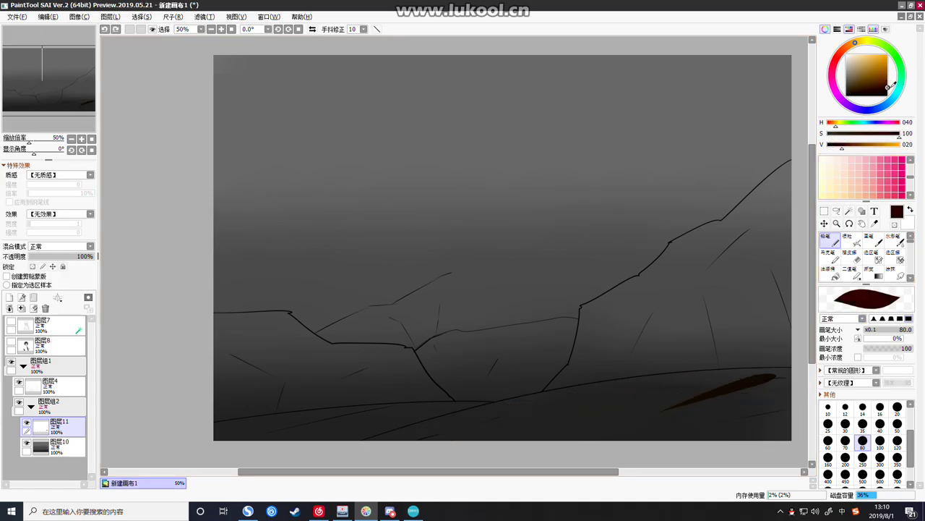
{"action": "key", "text": "ctrl+z"}
{"action": "left_click_drag", "start_coordinate": [775, 375], "coordinate": [693, 389]}
{"action": "key", "text": "ctrl+z"}
Block in the right ground mound on 图层11 with brown at brush size 450 and repaint it darker with S 035, V 015
{"action": "left_click", "coordinate": [871, 84]}
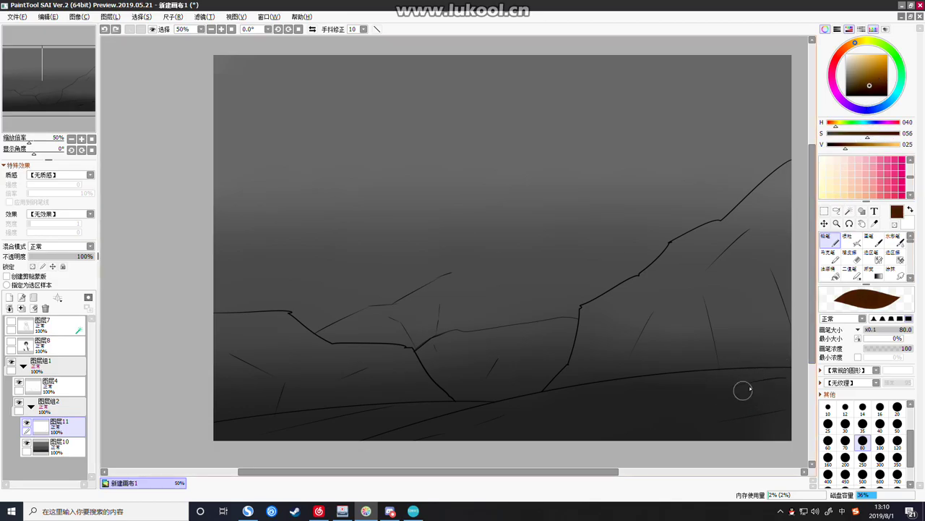
{"action": "left_click", "coordinate": [845, 474]}
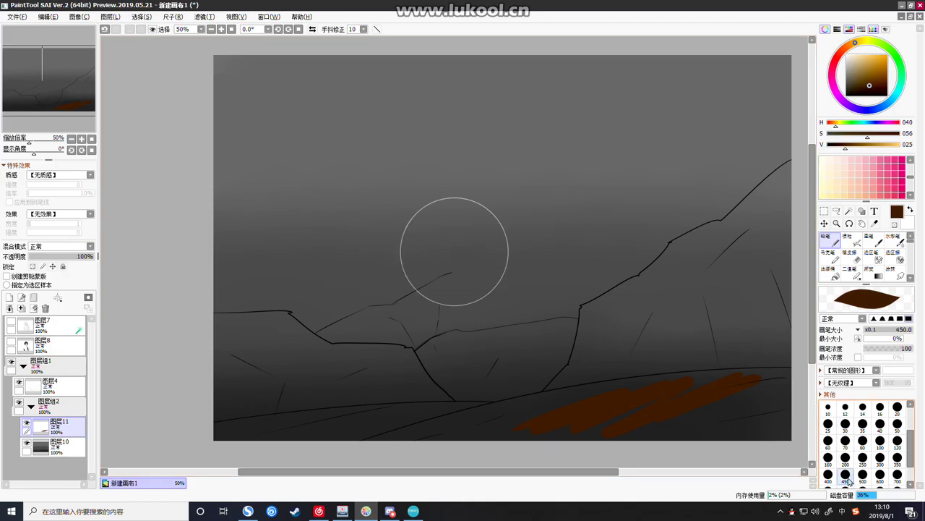
{"action": "mouse_move", "coordinate": [747, 398]}
{"action": "left_mouse_down"}
{"action": "mouse_move", "coordinate": [653, 446]}
{"action": "mouse_move", "coordinate": [725, 421]}
{"action": "mouse_move", "coordinate": [769, 386]}
{"action": "mouse_move", "coordinate": [492, 413]}
{"action": "mouse_move", "coordinate": [419, 435]}
{"action": "left_mouse_up"}
{"action": "left_click", "coordinate": [867, 84]}
{"action": "left_click_drag", "start_coordinate": [867, 84], "coordinate": [860, 90]}
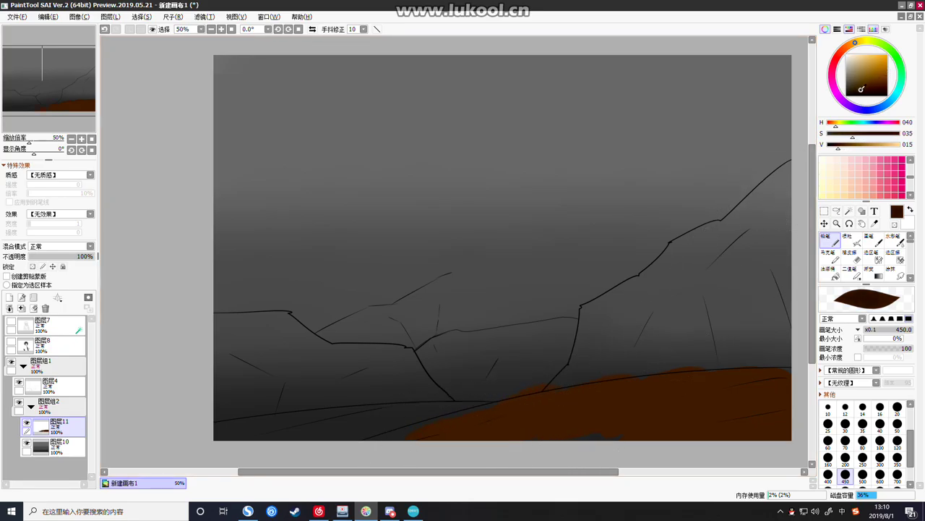
{"action": "mouse_move", "coordinate": [774, 413]}
{"action": "left_mouse_down"}
{"action": "mouse_move", "coordinate": [750, 426]}
{"action": "mouse_move", "coordinate": [744, 411]}
{"action": "mouse_move", "coordinate": [791, 384]}
{"action": "mouse_move", "coordinate": [622, 422]}
{"action": "mouse_move", "coordinate": [638, 420]}
{"action": "mouse_move", "coordinate": [639, 433]}
{"action": "mouse_move", "coordinate": [680, 425]}
{"action": "mouse_move", "coordinate": [639, 415]}
{"action": "mouse_move", "coordinate": [668, 396]}
{"action": "mouse_move", "coordinate": [643, 395]}
{"action": "mouse_move", "coordinate": [489, 427]}
{"action": "mouse_move", "coordinate": [361, 474]}
{"action": "mouse_move", "coordinate": [686, 424]}
{"action": "left_mouse_up"}
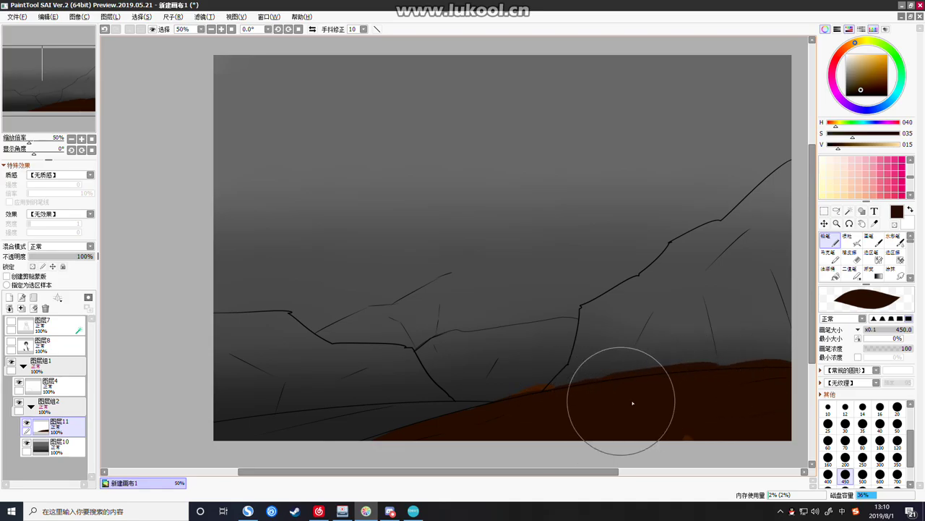
Erase the brown spilling over the mound's upper line with the eraser at size 30 and touch up gaps with the pencil at size 30
{"action": "left_click", "coordinate": [849, 254]}
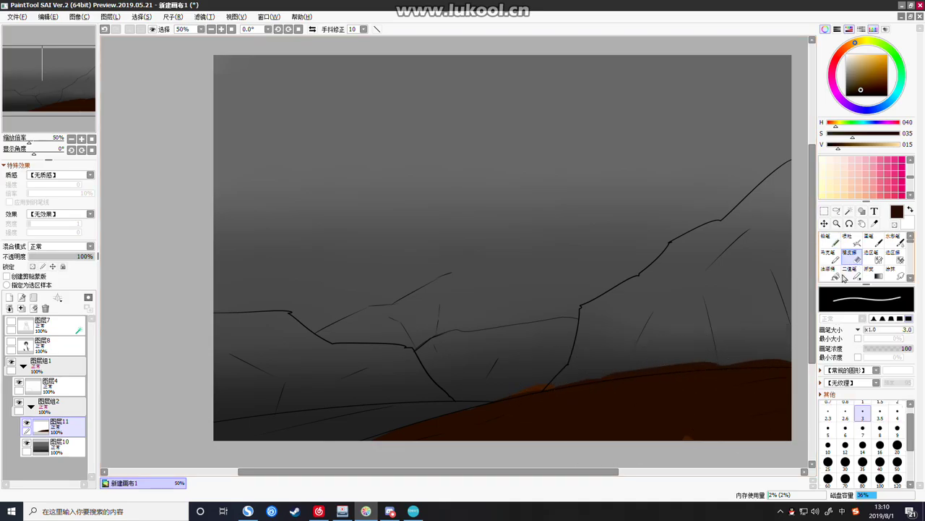
{"action": "left_click", "coordinate": [845, 462]}
{"action": "mouse_move", "coordinate": [793, 360]}
{"action": "left_mouse_down"}
{"action": "mouse_move", "coordinate": [758, 356]}
{"action": "mouse_move", "coordinate": [804, 365]}
{"action": "mouse_move", "coordinate": [729, 367]}
{"action": "mouse_move", "coordinate": [742, 358]}
{"action": "mouse_move", "coordinate": [763, 360]}
{"action": "mouse_move", "coordinate": [586, 376]}
{"action": "left_mouse_up"}
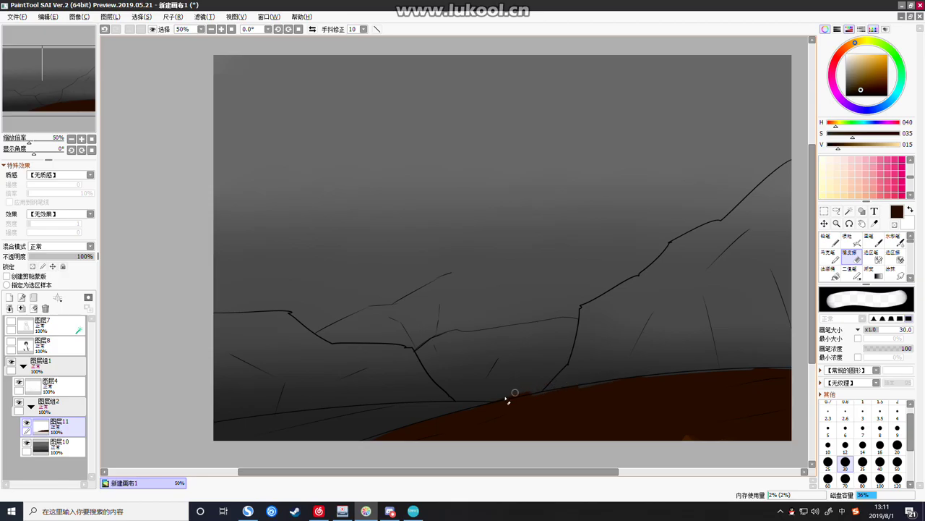
{"action": "key", "text": "n"}
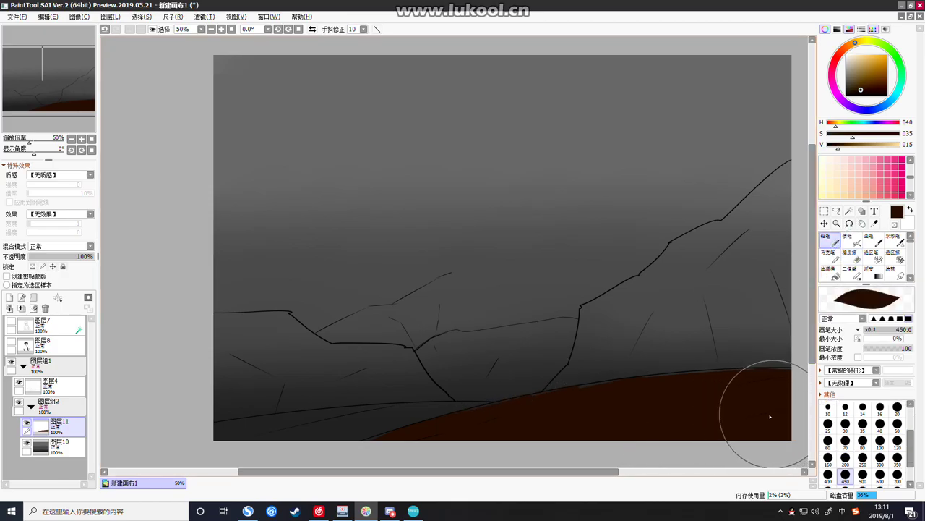
{"action": "left_click", "coordinate": [845, 425]}
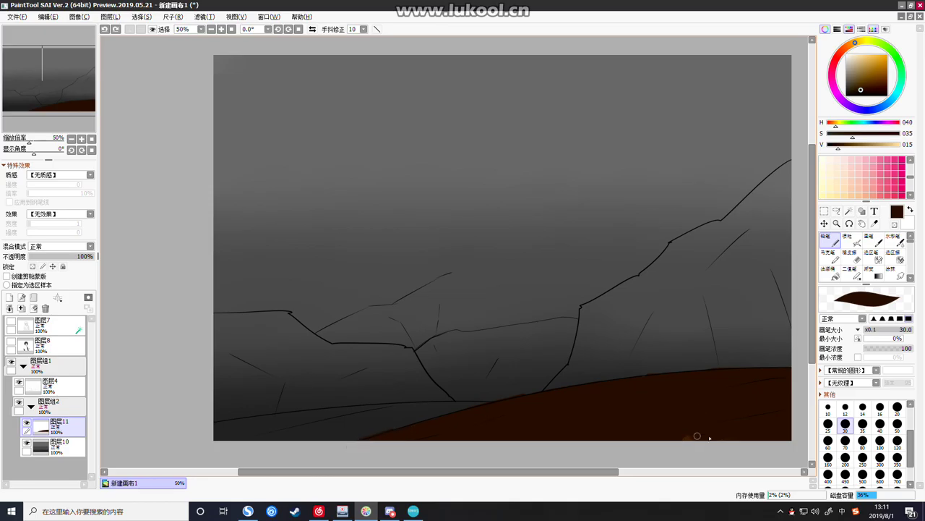
{"action": "left_click_drag", "start_coordinate": [689, 430], "coordinate": [649, 397]}
Set the colour to a very dark brown, S 020, V 012, and undo a test stroke on the left ground strip
{"action": "scroll", "coordinate": [639, 433], "scroll_direction": "down", "scroll_amount": 3}
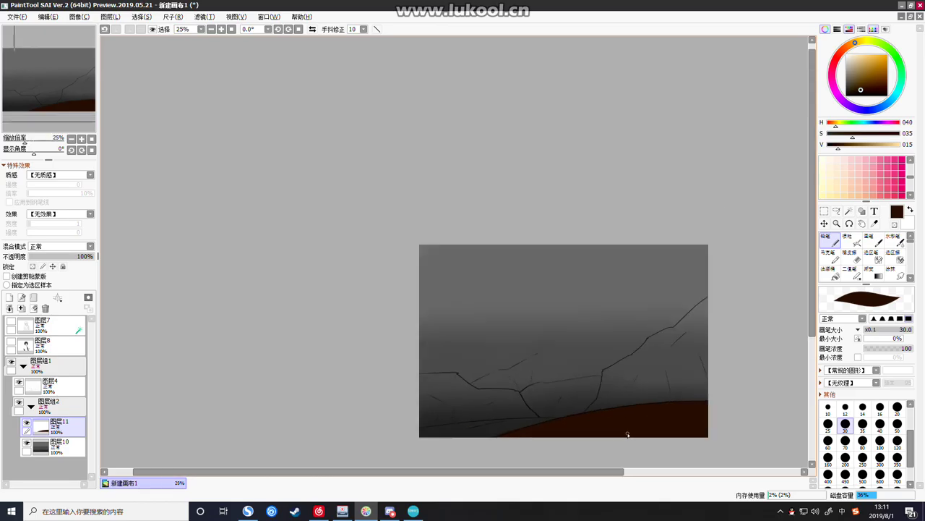
{"action": "scroll", "coordinate": [616, 438], "scroll_direction": "up", "scroll_amount": 4}
{"action": "scroll", "coordinate": [600, 436], "scroll_direction": "down", "scroll_amount": 4}
{"action": "scroll", "coordinate": [486, 465], "scroll_direction": "up", "scroll_amount": 5}
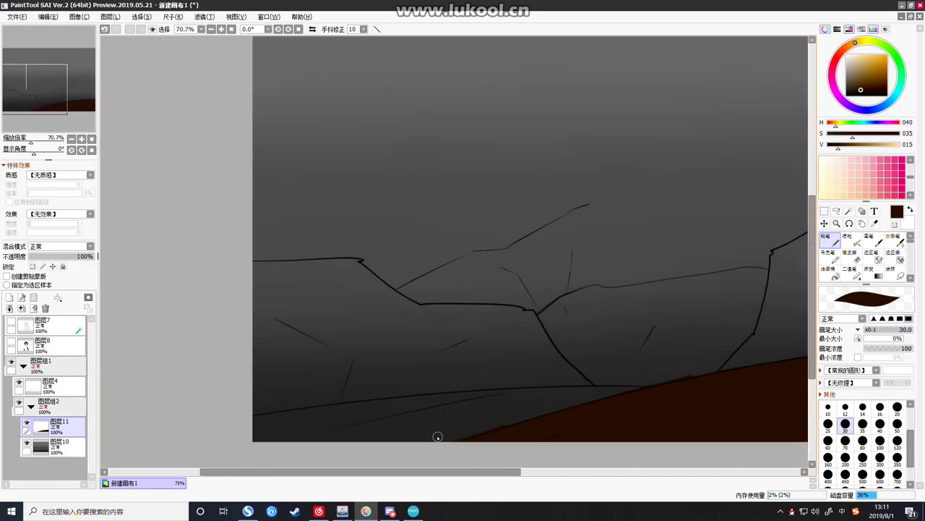
{"action": "left_click", "coordinate": [855, 89]}
{"action": "left_click", "coordinate": [855, 90]}
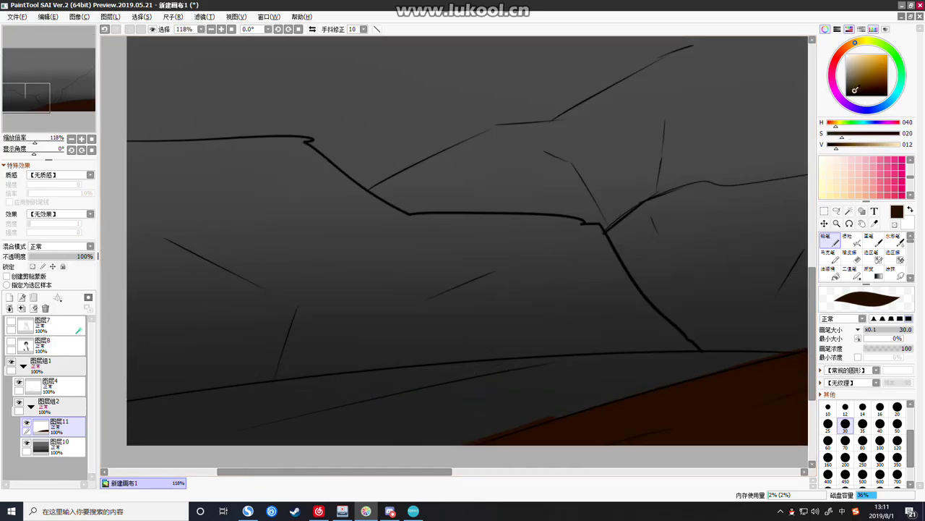
{"action": "left_click_drag", "start_coordinate": [511, 409], "coordinate": [562, 384]}
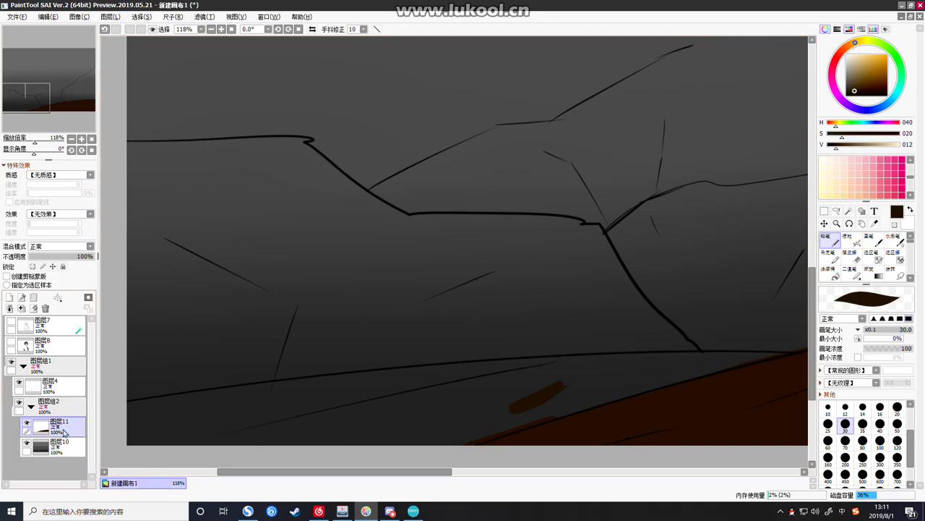
{"action": "key", "text": "ctrl+z"}
Make line-art layer 图层4 the selection source instead of 图层7 and select the left ground strip with the Magic Wand
{"action": "left_click", "coordinate": [49, 383]}
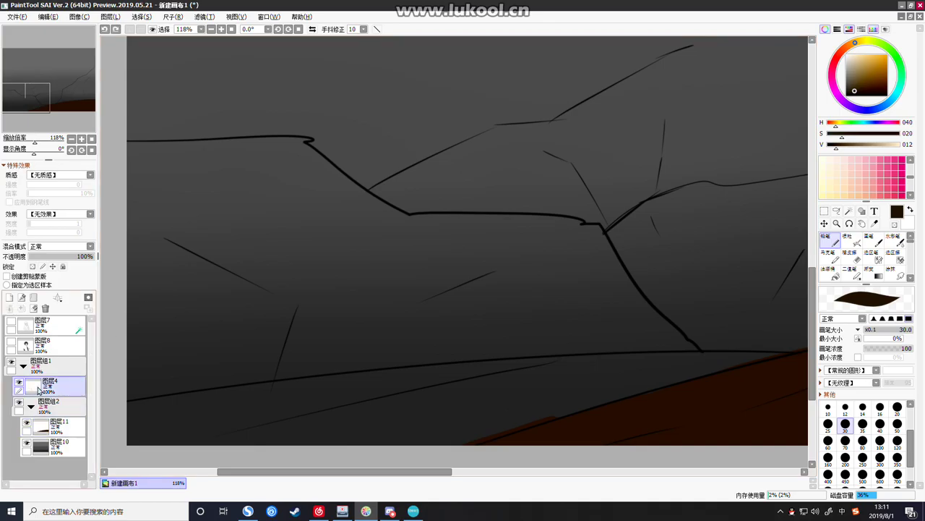
{"action": "left_click", "coordinate": [849, 210]}
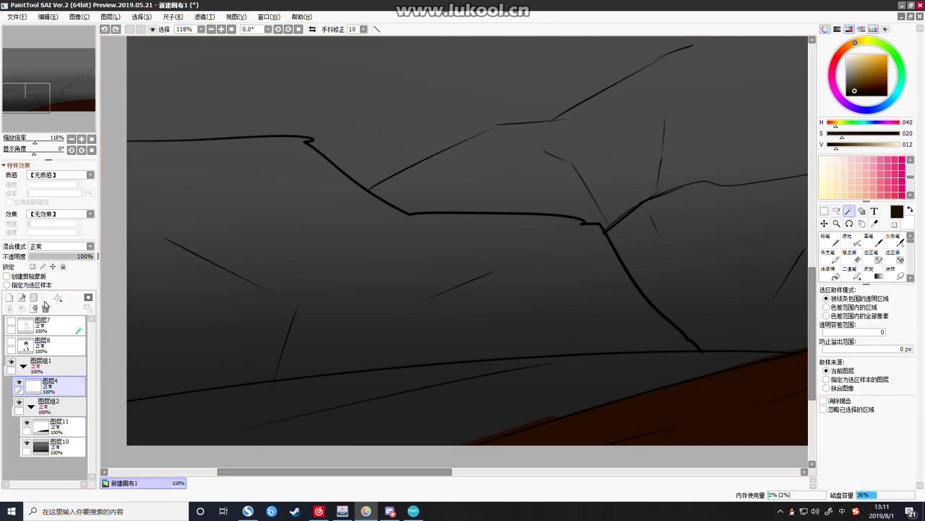
{"action": "left_click", "coordinate": [54, 324]}
{"action": "left_click", "coordinate": [18, 284]}
{"action": "left_click", "coordinate": [16, 286]}
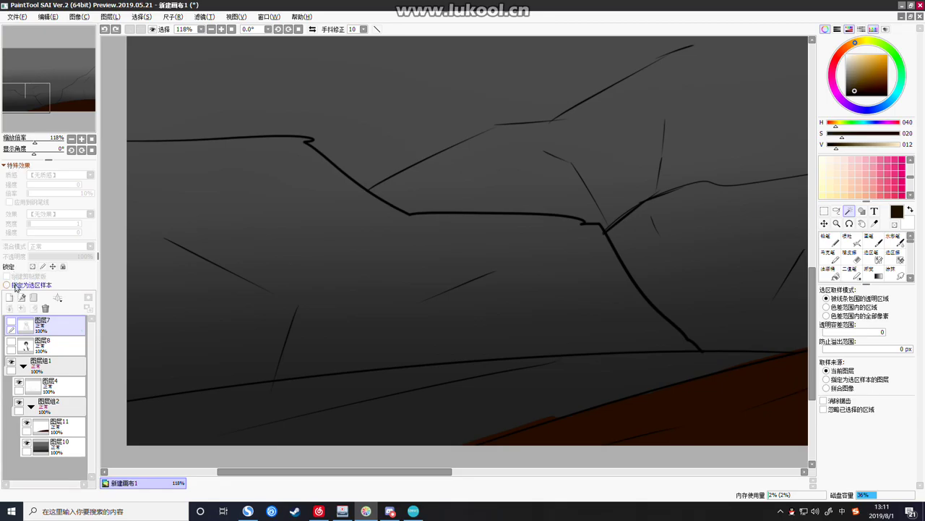
{"action": "left_click", "coordinate": [43, 389]}
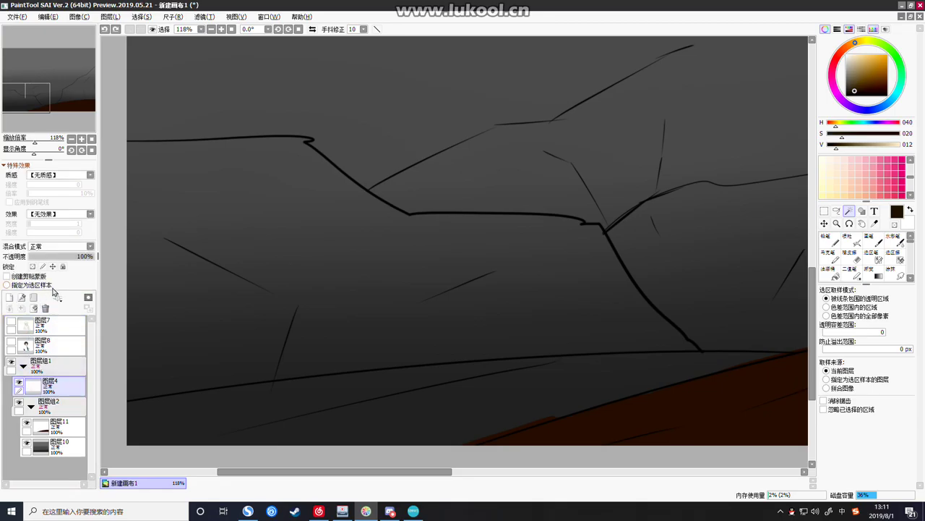
{"action": "left_click", "coordinate": [15, 286]}
{"action": "left_click", "coordinate": [588, 375]}
Fill the selected left ground strip on 图层11 with dark brown S 020, V 012 using the paint bucket
{"action": "scroll", "coordinate": [572, 382], "scroll_direction": "down", "scroll_amount": 6}
{"action": "scroll", "coordinate": [551, 387], "scroll_direction": "up", "scroll_amount": 5}
{"action": "left_click", "coordinate": [828, 272]}
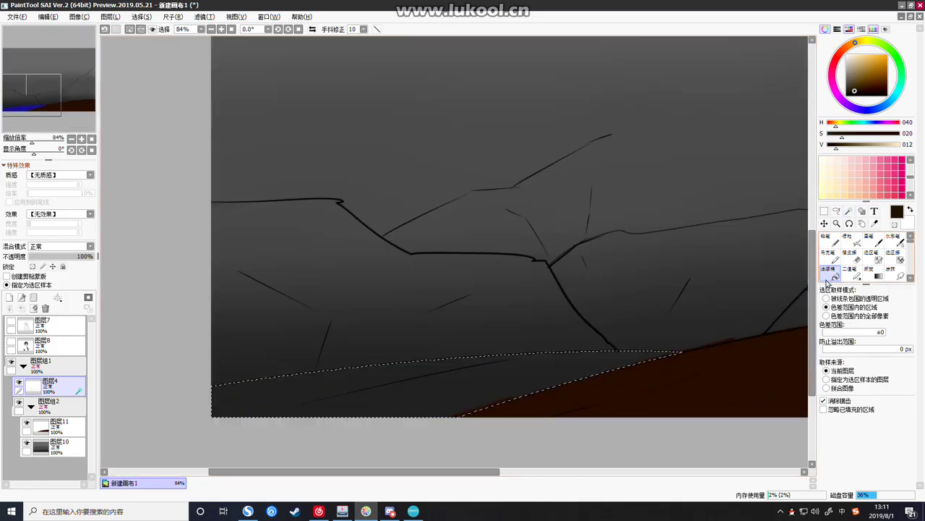
{"action": "left_click", "coordinate": [51, 426]}
{"action": "left_click", "coordinate": [381, 401]}
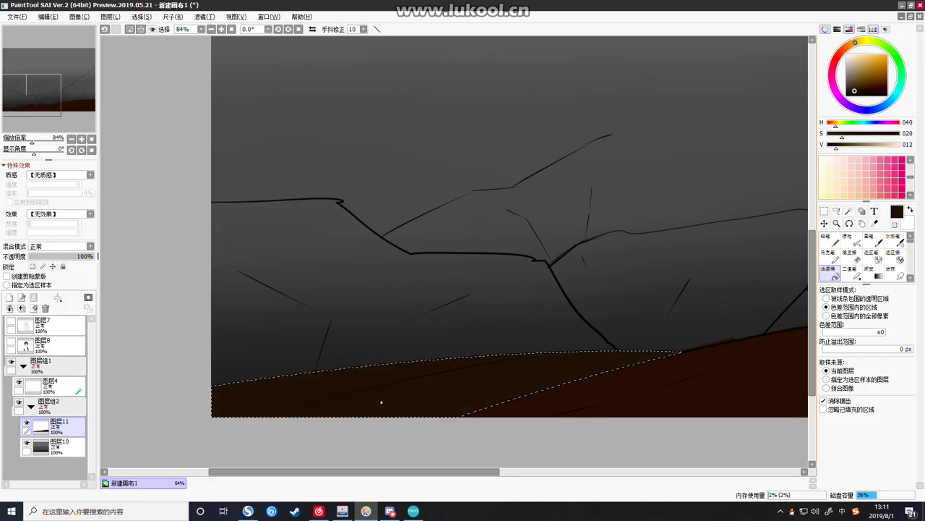
{"action": "scroll", "coordinate": [381, 401], "scroll_direction": "down", "scroll_amount": 2}
{"action": "scroll", "coordinate": [427, 402], "scroll_direction": "up", "scroll_amount": 2}
{"action": "scroll", "coordinate": [549, 387], "scroll_direction": "down", "scroll_amount": 1}
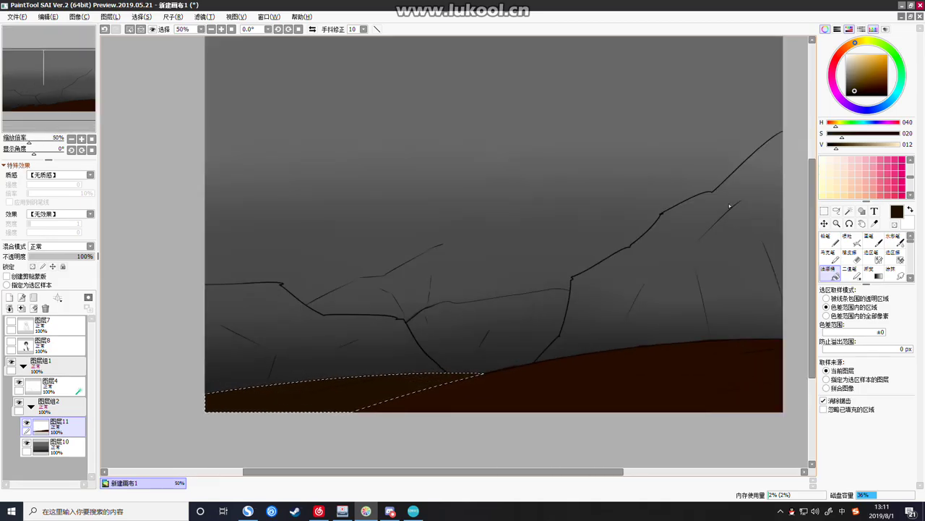
Adjust the dark brown to S 013, V 017 and add the right ground mound to the selection from 图层4's line art
{"action": "left_click_drag", "start_coordinate": [856, 89], "coordinate": [851, 92]}
{"action": "left_click", "coordinate": [852, 90]}
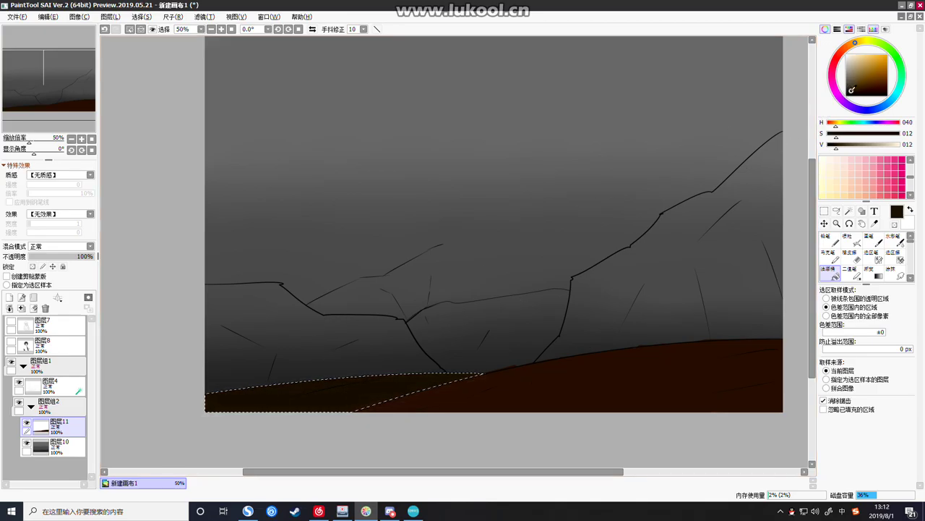
{"action": "left_click_drag", "start_coordinate": [852, 89], "coordinate": [854, 88]}
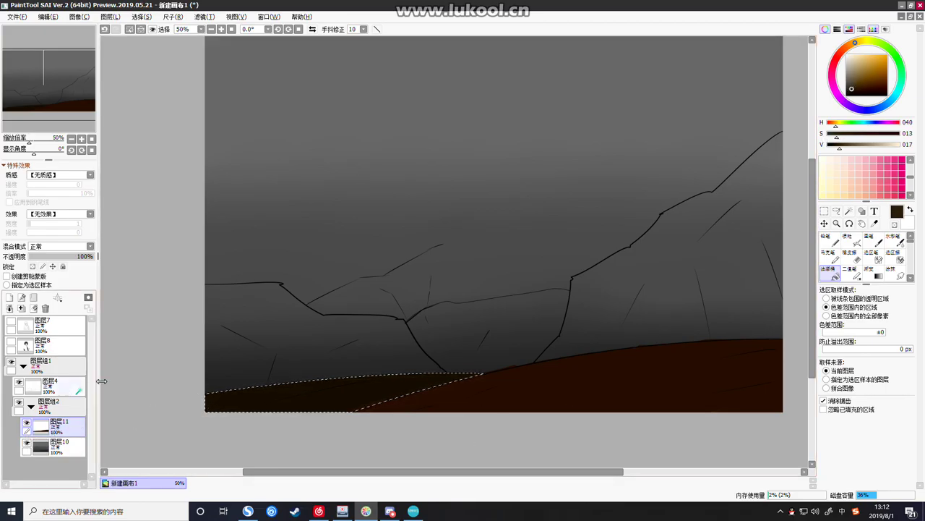
{"action": "left_click", "coordinate": [849, 211]}
{"action": "left_click", "coordinate": [68, 384]}
{"action": "left_click", "coordinate": [599, 386]}
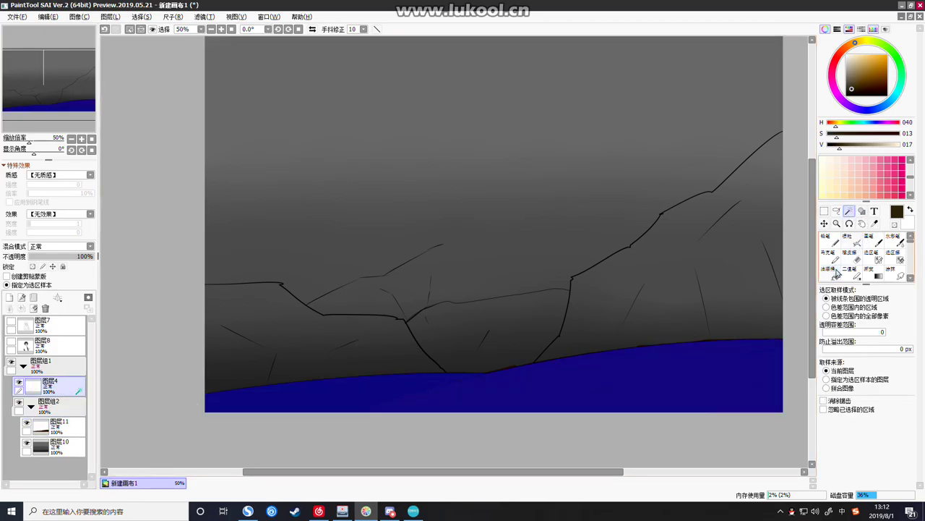
Fill the right ground mound on 图层11 with several trial browns, settling on the dull dark brown S 012, V 018
{"action": "left_click", "coordinate": [837, 272]}
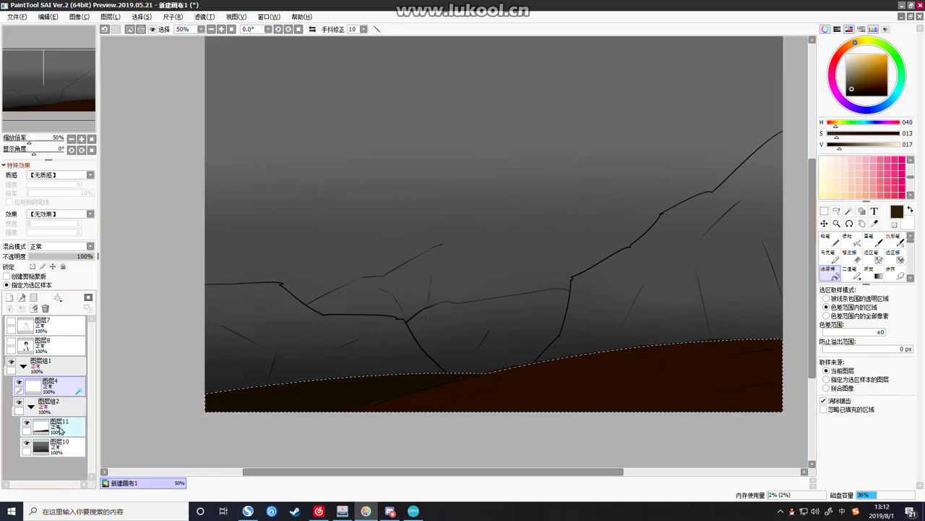
{"action": "left_click", "coordinate": [59, 429]}
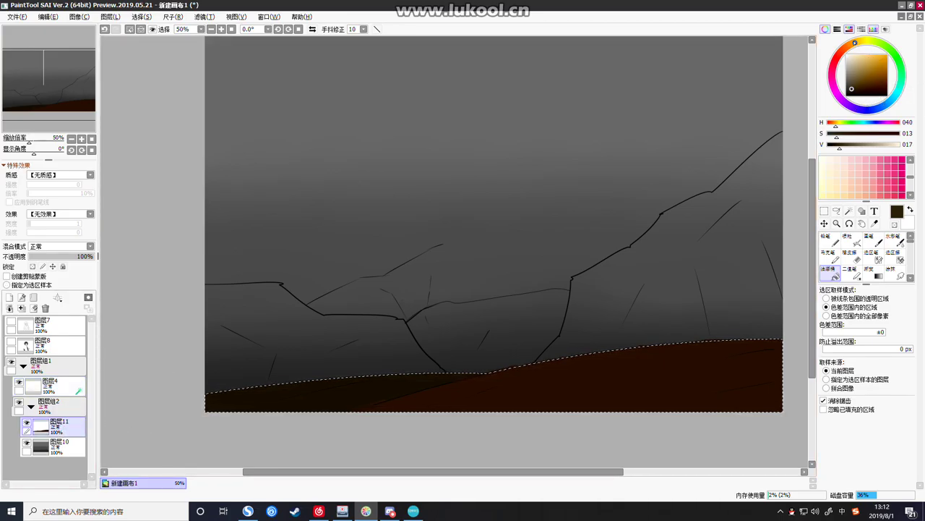
{"action": "left_click", "coordinate": [843, 145]}
{"action": "left_click", "coordinate": [657, 386]}
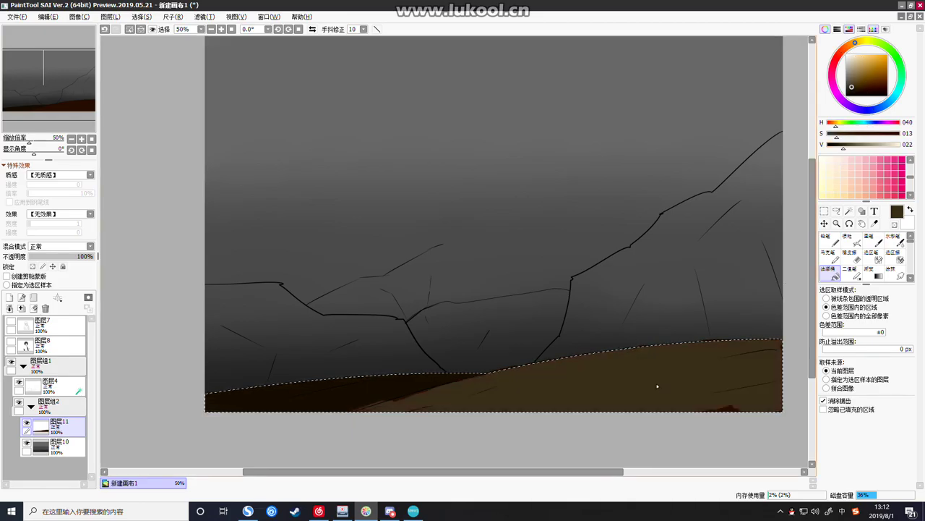
{"action": "left_click", "coordinate": [838, 145]}
{"action": "left_click", "coordinate": [716, 390]}
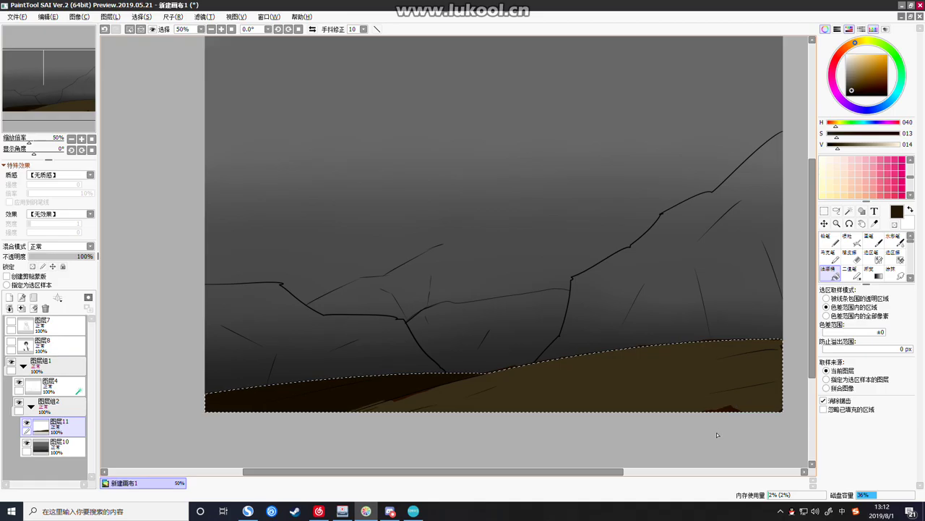
{"action": "left_click", "coordinate": [833, 136]}
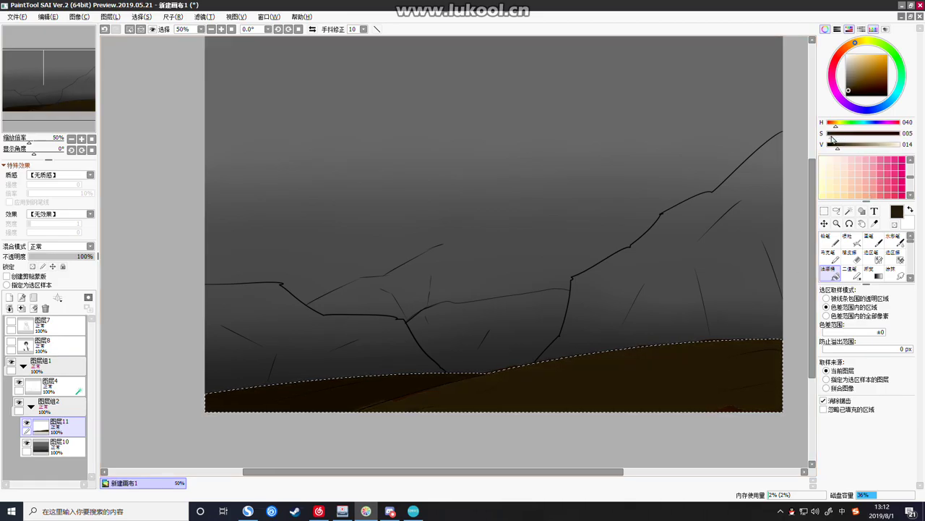
{"action": "left_click", "coordinate": [721, 373]}
{"action": "left_click", "coordinate": [851, 89]}
{"action": "left_click", "coordinate": [670, 392]}
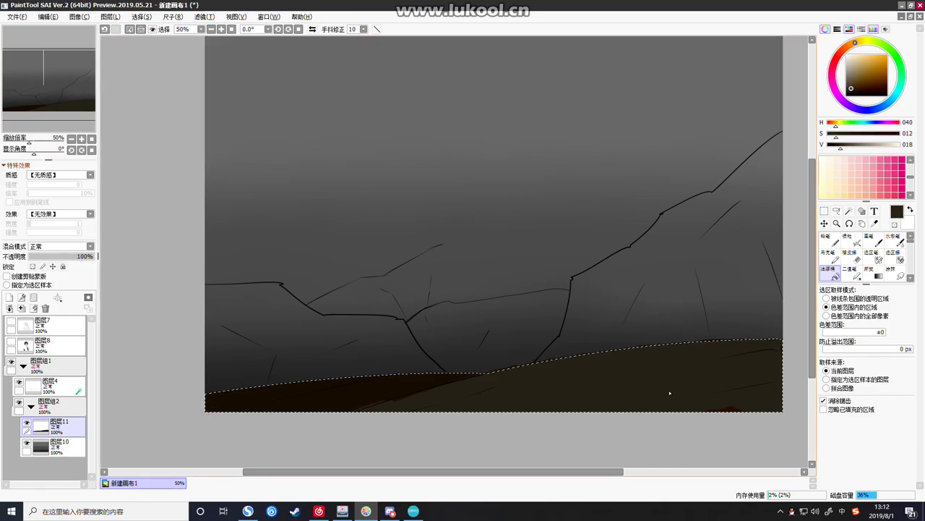
Try refilling the right ground mound with browns S 011, V 011 and S 009, V 023
{"action": "left_click", "coordinate": [850, 93]}
{"action": "right_click", "coordinate": [402, 383]}
{"action": "left_click", "coordinate": [851, 91]}
{"action": "left_click", "coordinate": [701, 375]}
{"action": "scroll", "coordinate": [732, 358], "scroll_direction": "down", "scroll_amount": 5}
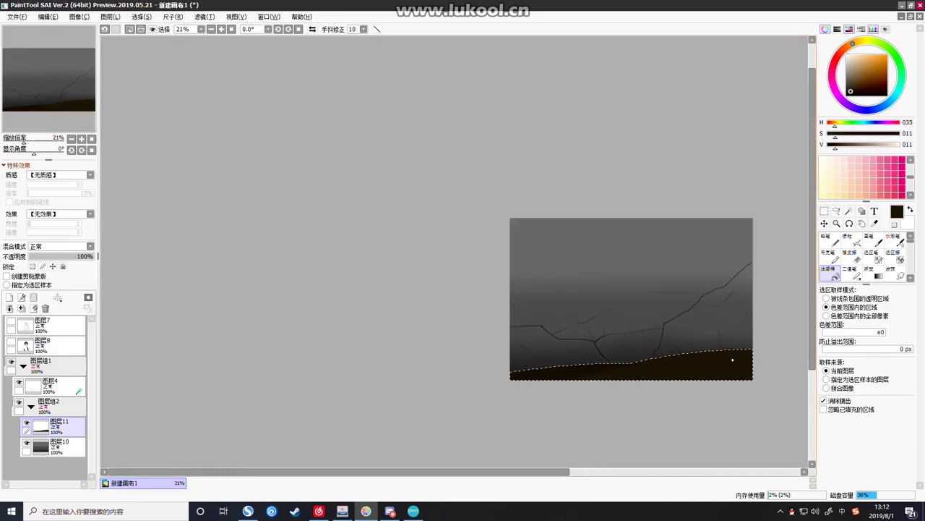
{"action": "scroll", "coordinate": [734, 363], "scroll_direction": "up", "scroll_amount": 6}
{"action": "scroll", "coordinate": [733, 364], "scroll_direction": "up", "scroll_amount": 1}
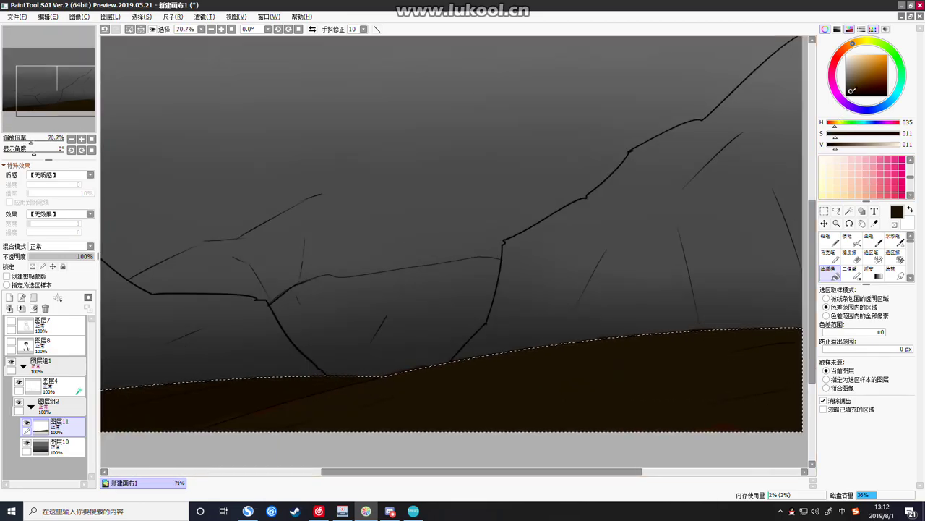
{"action": "left_click", "coordinate": [877, 68]}
{"action": "left_click", "coordinate": [667, 351]}
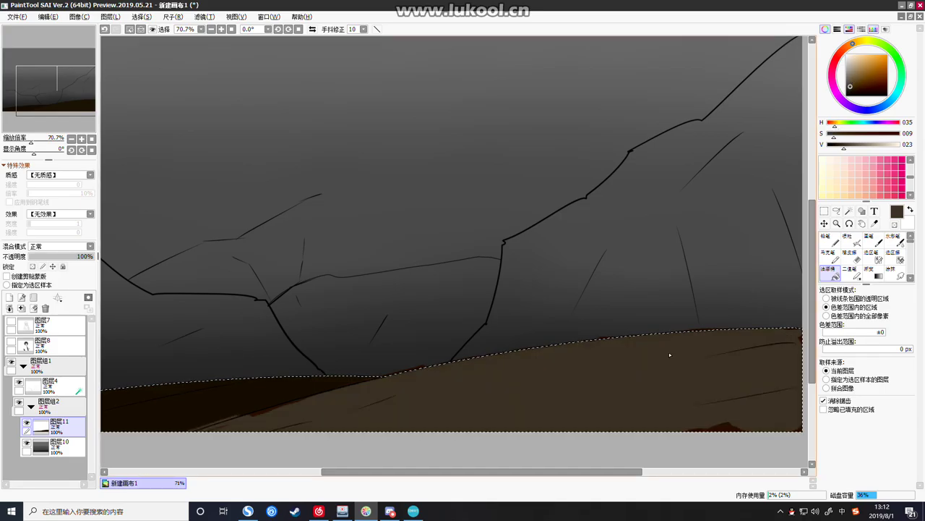
Fill the right ground mound on 图层11 with neutral greys at S 000, trying V 030 and V 023 before settling on V 019
{"action": "left_click", "coordinate": [847, 84]}
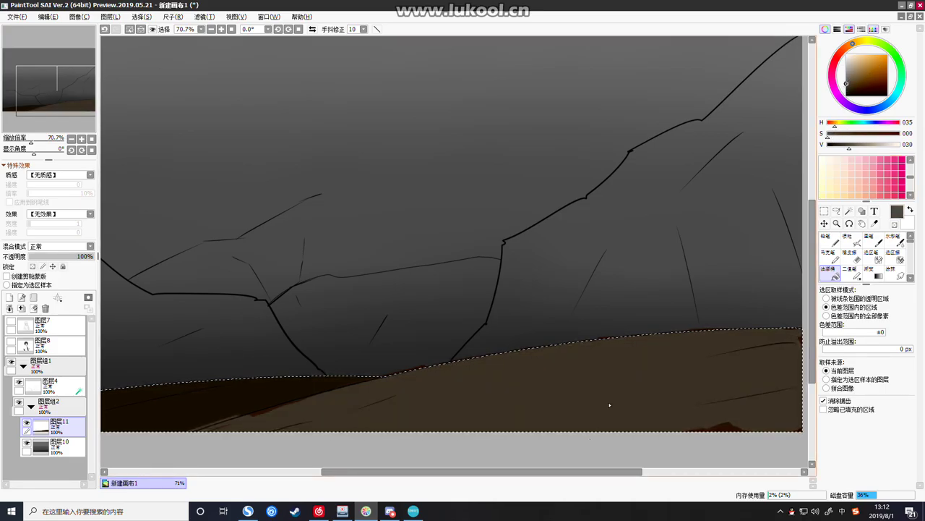
{"action": "left_click", "coordinate": [605, 400]}
{"action": "scroll", "coordinate": [583, 390], "scroll_direction": "down", "scroll_amount": 4}
{"action": "scroll", "coordinate": [540, 397], "scroll_direction": "up", "scroll_amount": 3}
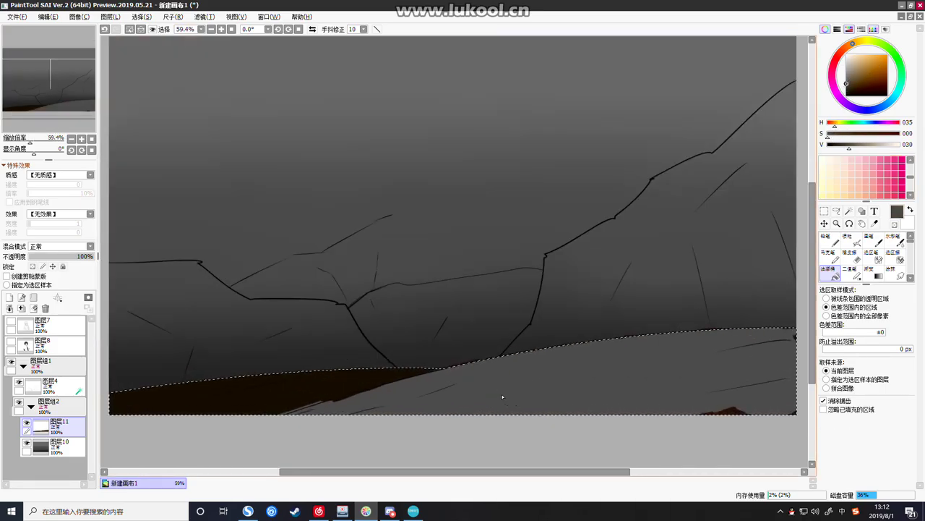
{"action": "left_click", "coordinate": [847, 87]}
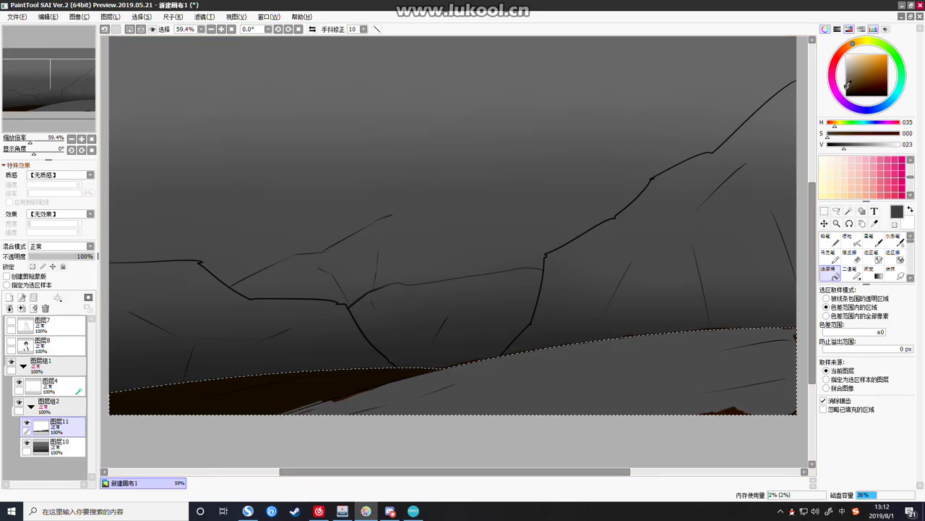
{"action": "left_click", "coordinate": [612, 398]}
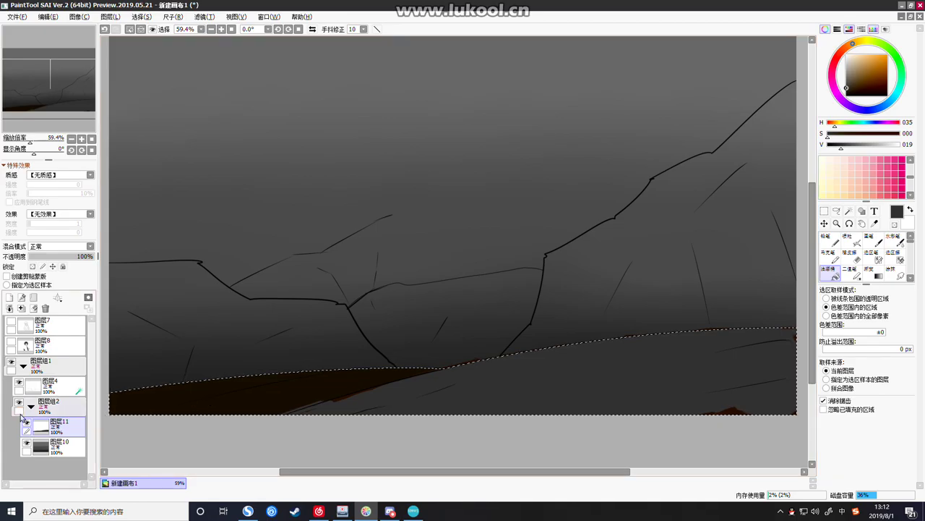
Clear the existing selection and select the left ground strip on 图层11 with the Magic Wand
{"action": "left_click", "coordinate": [45, 379]}
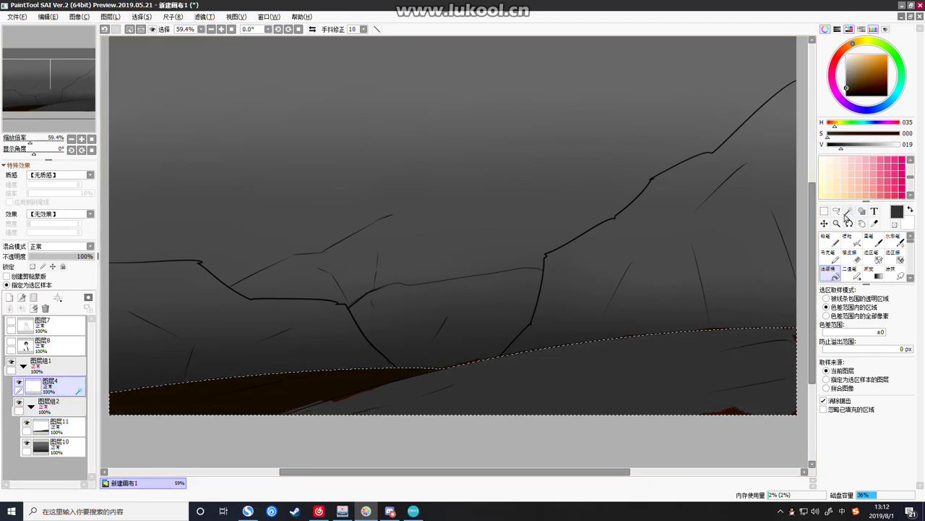
{"action": "left_click", "coordinate": [848, 212]}
{"action": "left_click", "coordinate": [627, 297]}
{"action": "right_click", "coordinate": [525, 208]}
{"action": "left_click", "coordinate": [826, 214]}
{"action": "left_click", "coordinate": [636, 197]}
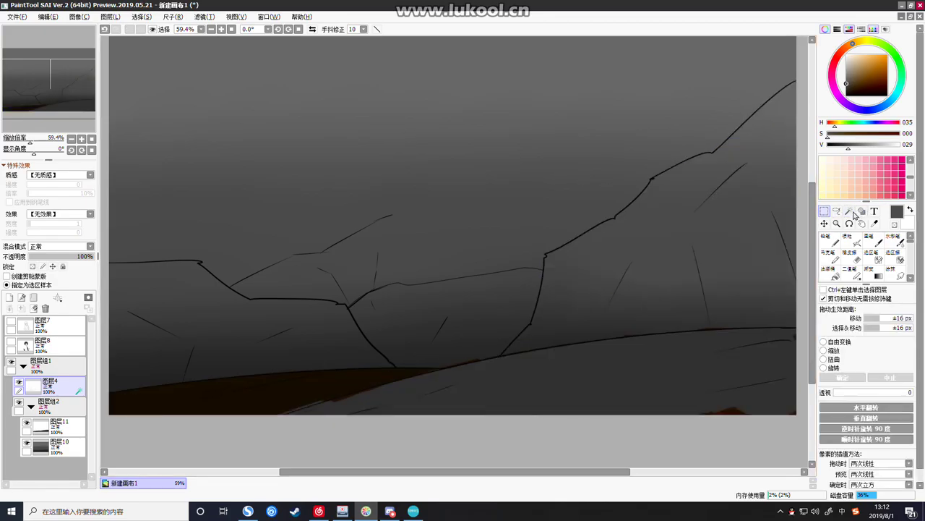
{"action": "left_click", "coordinate": [853, 212]}
{"action": "left_click", "coordinate": [47, 423]}
{"action": "left_click", "coordinate": [303, 392]}
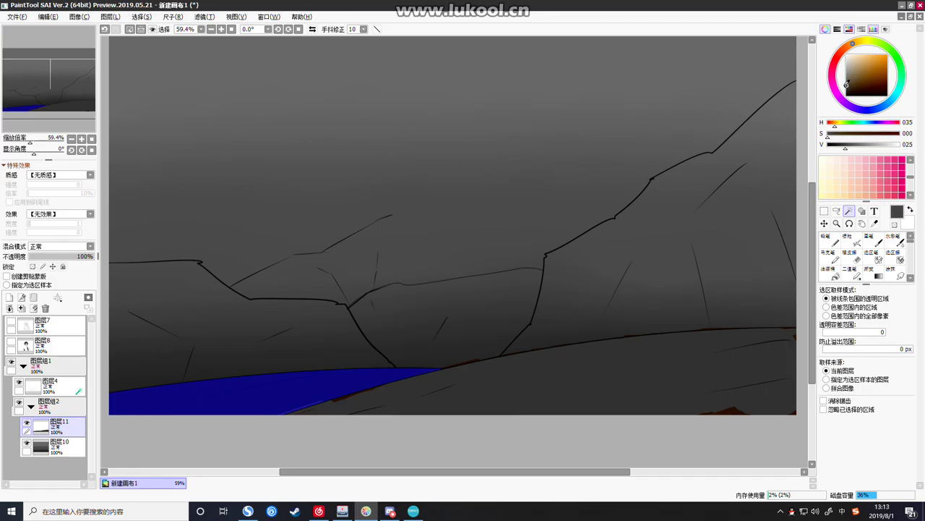
Fill the selected left ground strip with darker neutral grey S 000, V 013 using the paint bucket
{"action": "left_click_drag", "start_coordinate": [846, 84], "coordinate": [846, 91]}
{"action": "left_click", "coordinate": [834, 275]}
{"action": "left_click", "coordinate": [292, 352]}
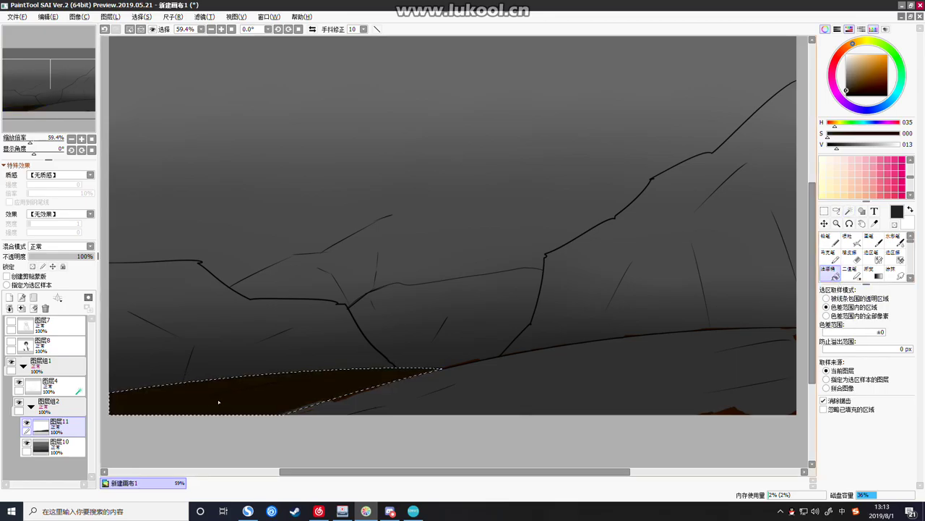
{"action": "left_click", "coordinate": [256, 395]}
Deselect the ground strip and erase the leftover brown edge between the two ground areas with the size 30 eraser
{"action": "scroll", "coordinate": [307, 366], "scroll_direction": "down", "scroll_amount": 9}
{"action": "scroll", "coordinate": [276, 374], "scroll_direction": "up", "scroll_amount": 8}
{"action": "scroll", "coordinate": [380, 366], "scroll_direction": "down", "scroll_amount": 3}
{"action": "scroll", "coordinate": [399, 369], "scroll_direction": "up", "scroll_amount": 2}
{"action": "scroll", "coordinate": [409, 357], "scroll_direction": "down", "scroll_amount": 2}
{"action": "scroll", "coordinate": [417, 352], "scroll_direction": "up", "scroll_amount": 2}
{"action": "scroll", "coordinate": [456, 344], "scroll_direction": "down", "scroll_amount": 1}
{"action": "scroll", "coordinate": [456, 344], "scroll_direction": "up", "scroll_amount": 1}
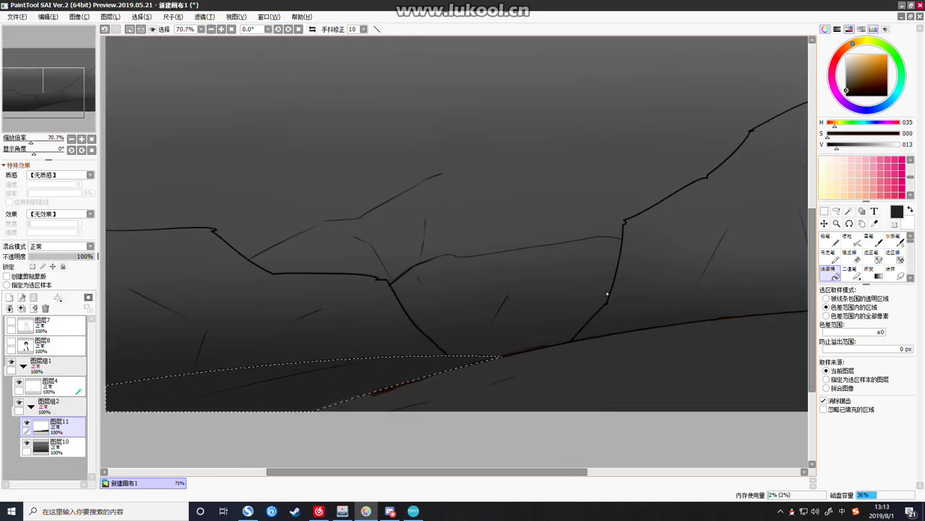
{"action": "left_click", "coordinate": [857, 257]}
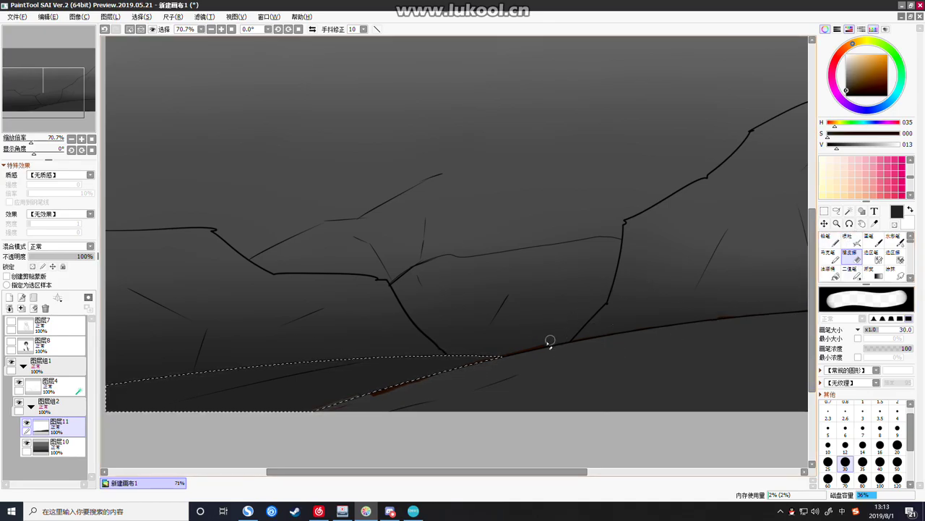
{"action": "left_click", "coordinate": [824, 210]}
{"action": "left_click", "coordinate": [789, 223]}
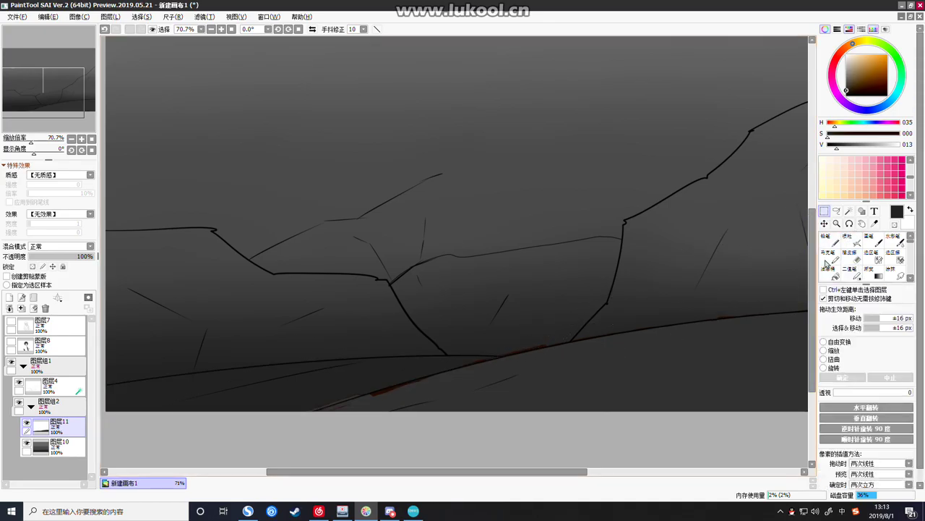
{"action": "left_click", "coordinate": [851, 256]}
{"action": "mouse_move", "coordinate": [545, 350]}
{"action": "left_mouse_down"}
{"action": "mouse_move", "coordinate": [420, 380]}
{"action": "mouse_move", "coordinate": [430, 373]}
{"action": "mouse_move", "coordinate": [312, 421]}
{"action": "left_mouse_up"}
{"action": "left_click_drag", "start_coordinate": [393, 386], "coordinate": [327, 405]}
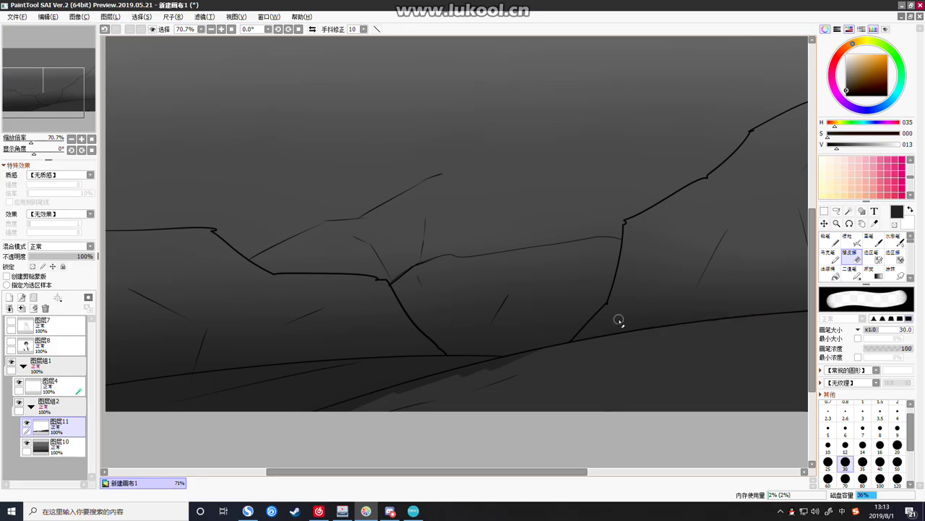
Paint over the brown remnants at the mound's lower edge and its seam with the size 30 pencil in grey V 019
{"action": "scroll", "coordinate": [620, 320], "scroll_direction": "down", "scroll_amount": 4}
{"action": "scroll", "coordinate": [641, 324], "scroll_direction": "up", "scroll_amount": 4}
{"action": "scroll", "coordinate": [709, 332], "scroll_direction": "down", "scroll_amount": 4}
{"action": "scroll", "coordinate": [767, 346], "scroll_direction": "up", "scroll_amount": 4}
{"action": "right_click", "coordinate": [737, 343]}
{"action": "left_click", "coordinate": [830, 241]}
{"action": "left_click_drag", "start_coordinate": [759, 381], "coordinate": [711, 392]}
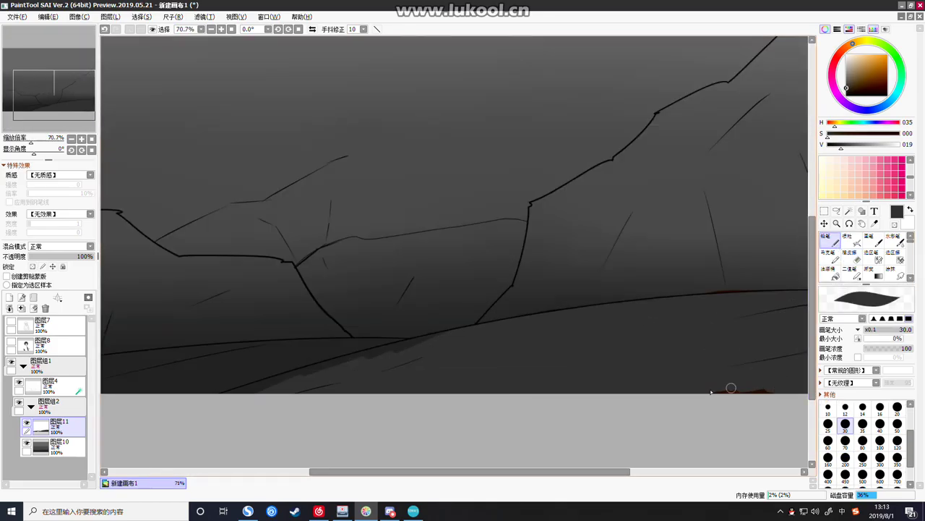
{"action": "mouse_move", "coordinate": [459, 332]}
{"action": "left_mouse_down"}
{"action": "mouse_move", "coordinate": [285, 388]}
{"action": "mouse_move", "coordinate": [313, 371]}
{"action": "mouse_move", "coordinate": [217, 399]}
{"action": "left_mouse_up"}
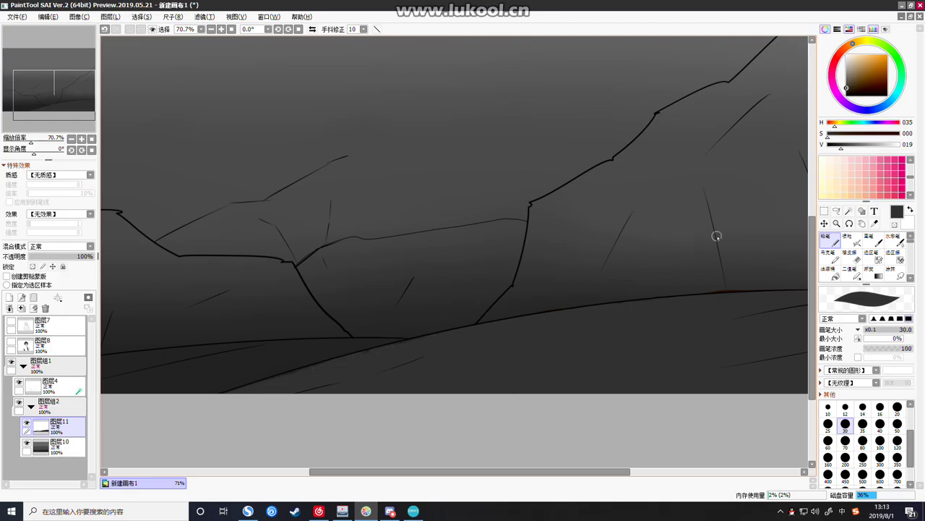
Extend the distant rock ridge's outline to the right slope on 图层4 with a size 3 black pencil and add short crack lines
{"action": "scroll", "coordinate": [726, 256], "scroll_direction": "down", "scroll_amount": 5}
{"action": "scroll", "coordinate": [714, 252], "scroll_direction": "up", "scroll_amount": 1}
{"action": "scroll", "coordinate": [677, 234], "scroll_direction": "down", "scroll_amount": 1}
{"action": "scroll", "coordinate": [675, 226], "scroll_direction": "up", "scroll_amount": 3}
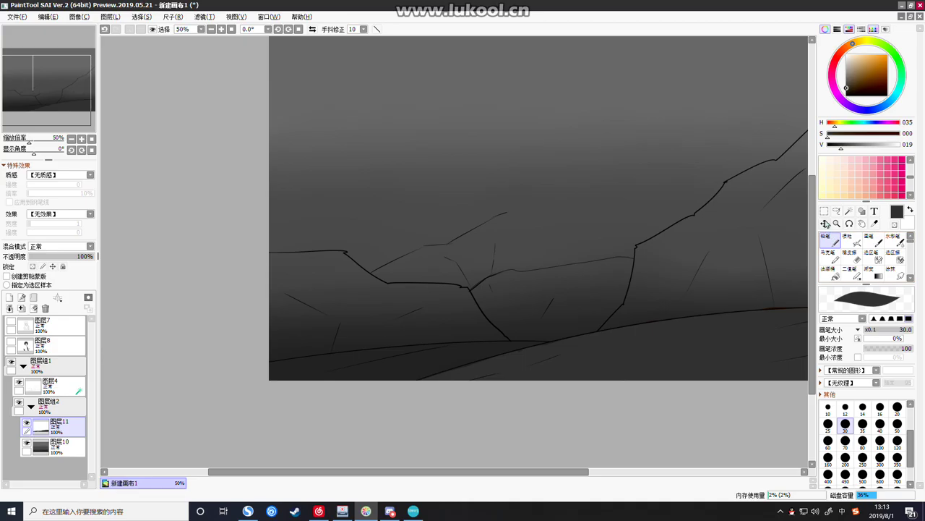
{"action": "scroll", "coordinate": [864, 423], "scroll_direction": "up", "scroll_amount": 3}
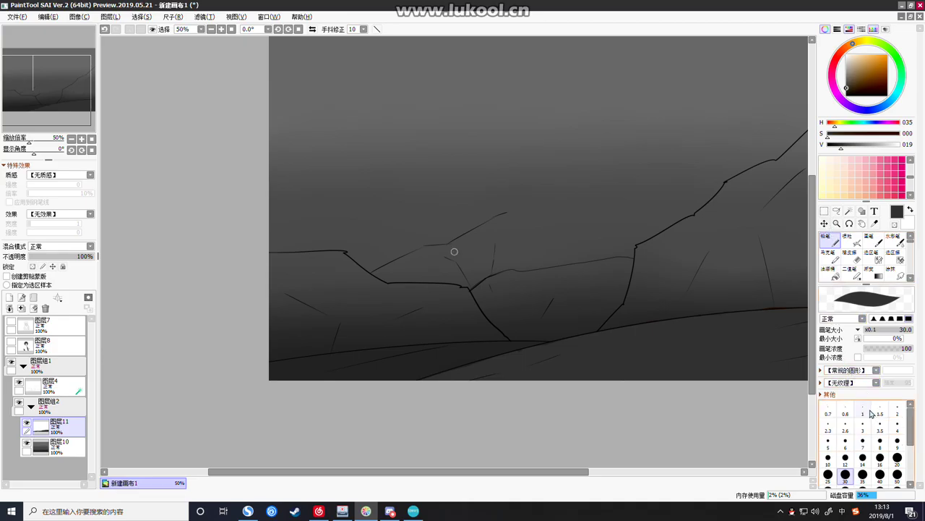
{"action": "left_click", "coordinate": [864, 426]}
{"action": "left_click", "coordinate": [846, 95]}
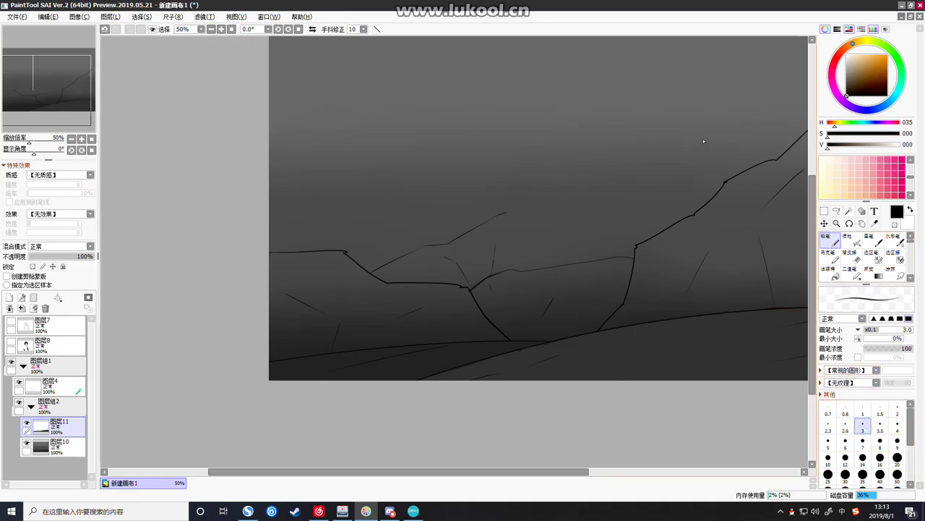
{"action": "left_click", "coordinate": [50, 385]}
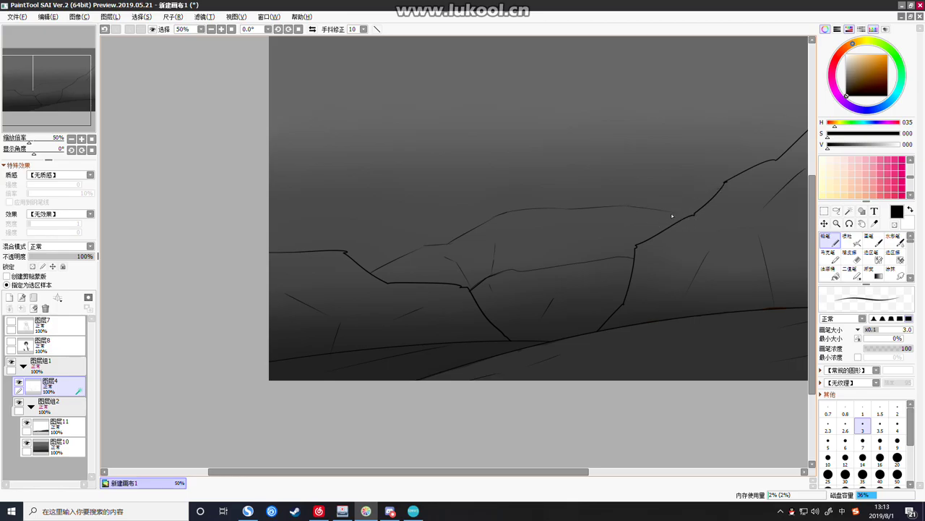
{"action": "key", "text": "ctrl+z"}
{"action": "key", "text": "ctrl+z"}
{"action": "left_click_drag", "start_coordinate": [597, 262], "coordinate": [587, 265]}
Hide gradient layer 图层10 and paint the left strip's white gap on 图层11 with a size 30 pencil in sampled grey V 013
{"action": "left_click", "coordinate": [55, 431]}
{"action": "left_click", "coordinate": [26, 444]}
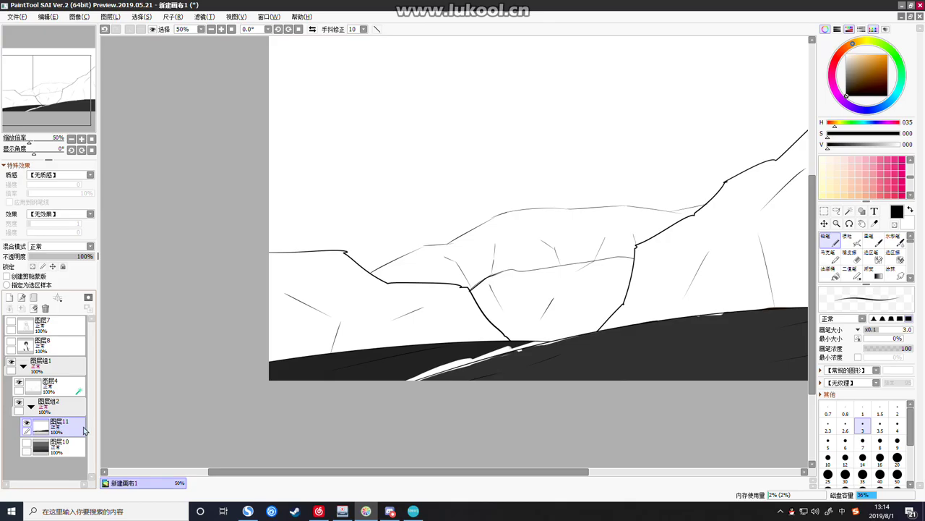
{"action": "left_click", "coordinate": [392, 373], "text": "alt"}
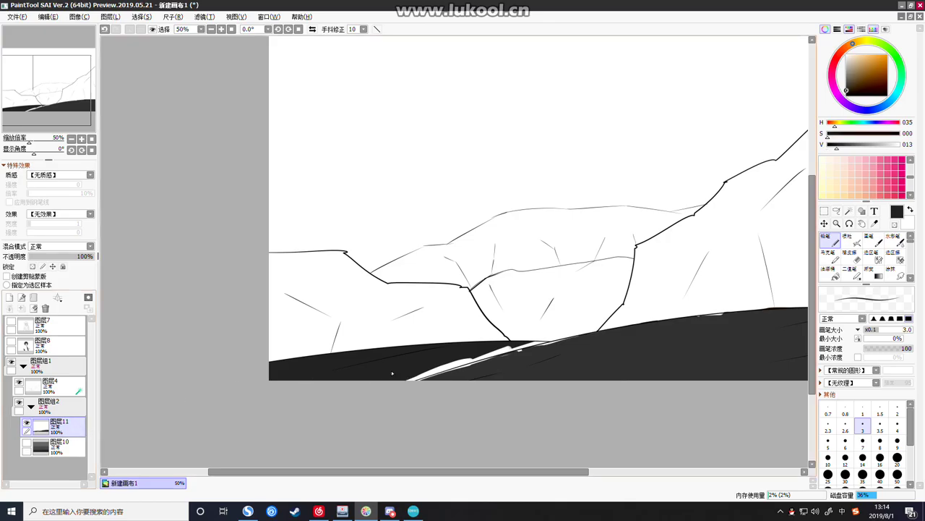
{"action": "key", "text": "bracketright"}
{"action": "key", "text": "bracketright"}
{"action": "key", "text": "bracketright"}
{"action": "key", "text": "bracketright"}
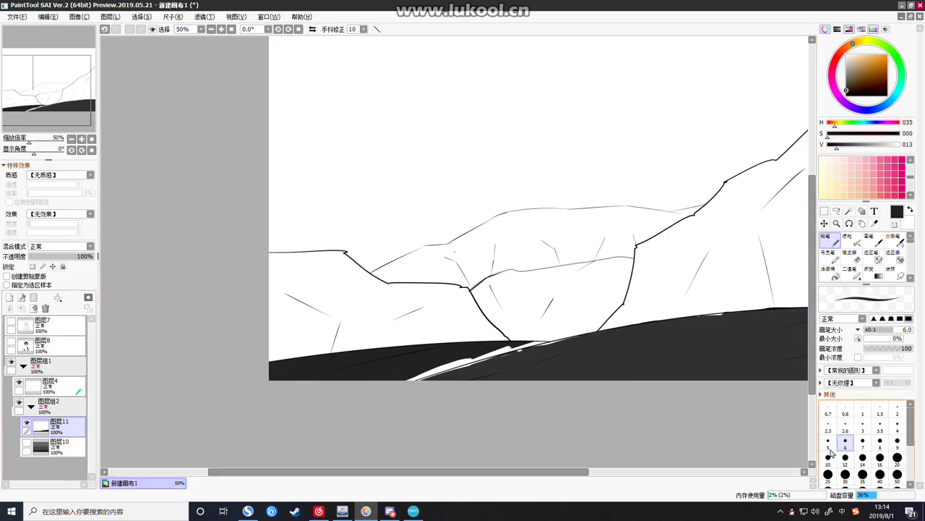
{"action": "key", "text": "bracketright"}
{"action": "key", "text": "bracketright"}
{"action": "key", "text": "bracketright"}
{"action": "key", "text": "bracketright"}
{"action": "key", "text": "bracketright"}
{"action": "key", "text": "bracketright"}
{"action": "key", "text": "bracketright"}
{"action": "key", "text": "bracketright"}
{"action": "key", "text": "bracketright"}
{"action": "key", "text": "bracketright"}
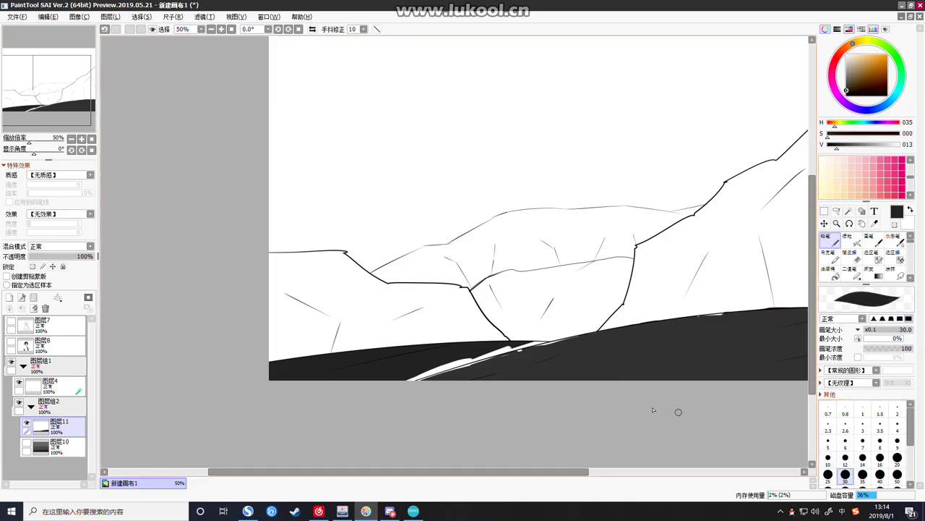
{"action": "mouse_move", "coordinate": [473, 355]}
{"action": "left_mouse_down"}
{"action": "mouse_move", "coordinate": [434, 370]}
{"action": "mouse_move", "coordinate": [551, 344]}
{"action": "left_mouse_up"}
Cover the remaining white gaps along the ground seam with the mound's sampled grey V 019 and the strip's grey V 013
{"action": "left_click", "coordinate": [564, 359], "text": "alt"}
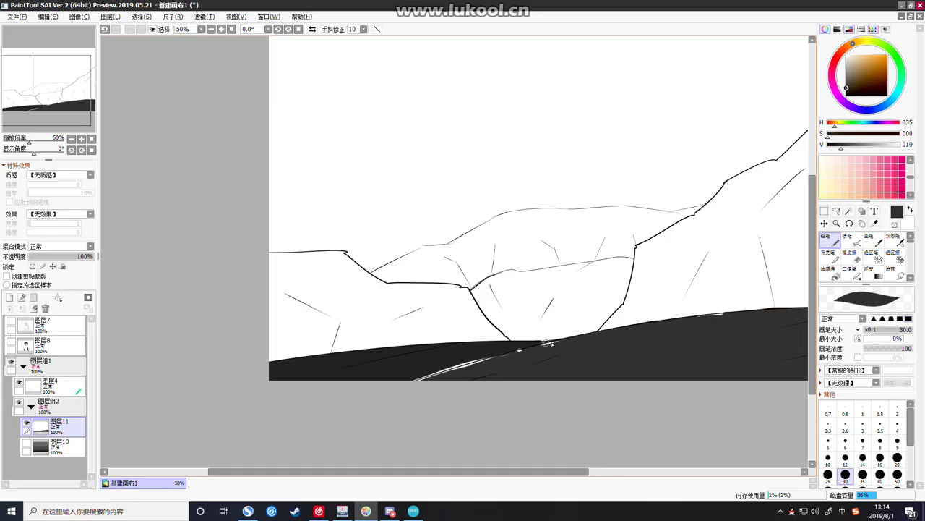
{"action": "mouse_move", "coordinate": [476, 367]}
{"action": "left_mouse_down"}
{"action": "mouse_move", "coordinate": [494, 360]}
{"action": "mouse_move", "coordinate": [442, 372]}
{"action": "left_mouse_up"}
{"action": "left_click", "coordinate": [504, 348], "text": "alt"}
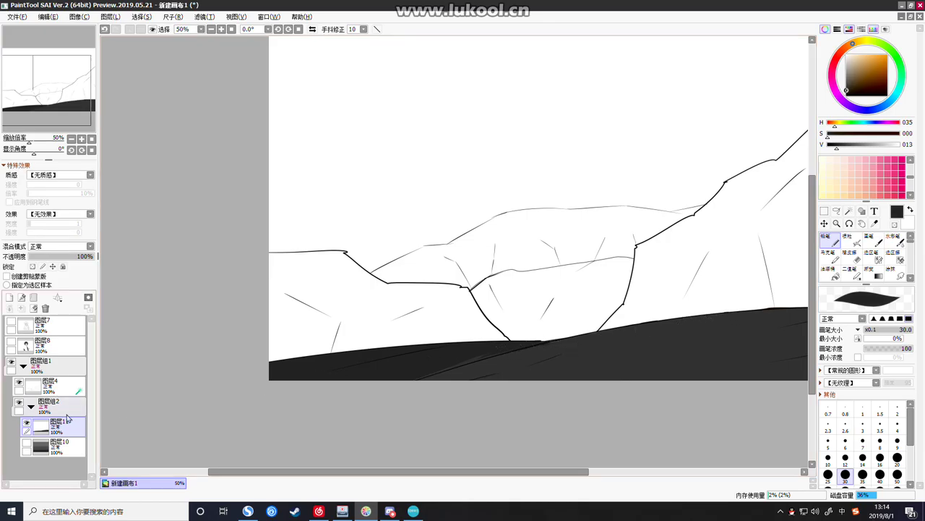
Toggle 图层10's visibility to compare the ground greys with and without the gradient, leaving the layer hidden
{"action": "left_click", "coordinate": [27, 445]}
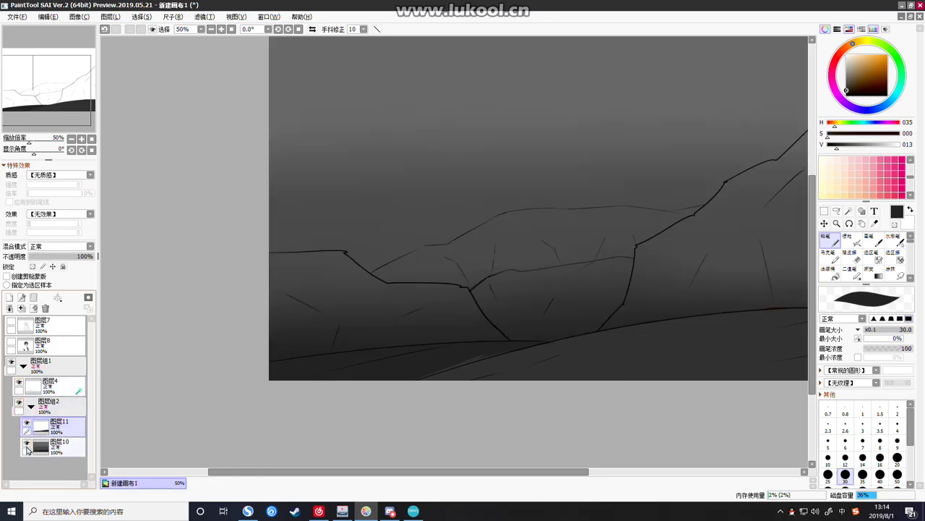
{"action": "left_click", "coordinate": [27, 446]}
{"action": "left_click", "coordinate": [27, 446]}
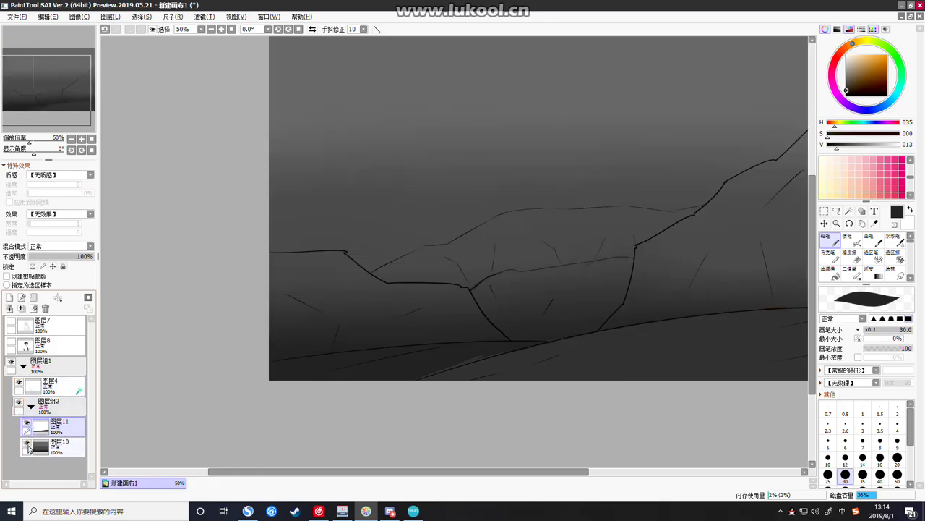
{"action": "left_click", "coordinate": [27, 446]}
{"action": "scroll", "coordinate": [216, 340], "scroll_direction": "down", "scroll_amount": 6}
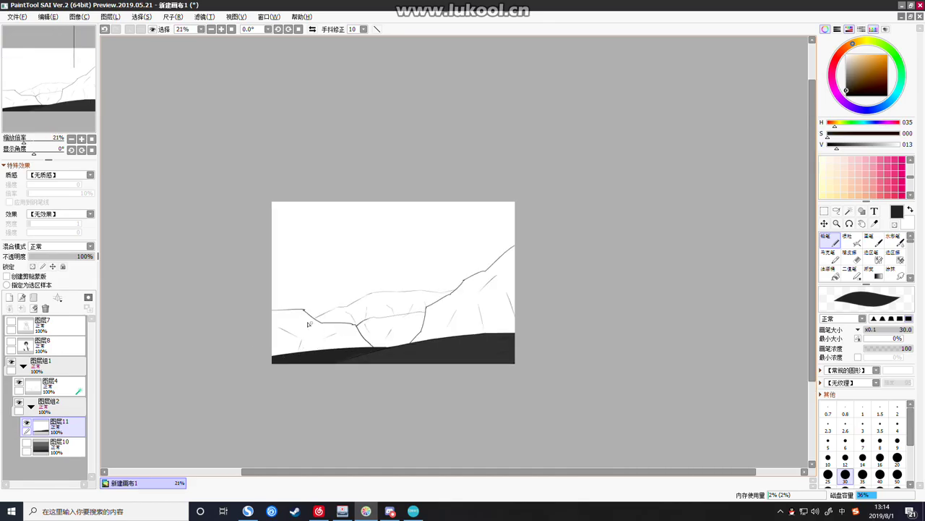
{"action": "scroll", "coordinate": [318, 345], "scroll_direction": "up", "scroll_amount": 5}
Select the large right rock slope from 图层4's line art with the Magic Wand
{"action": "left_click_drag", "start_coordinate": [847, 89], "coordinate": [846, 88]}
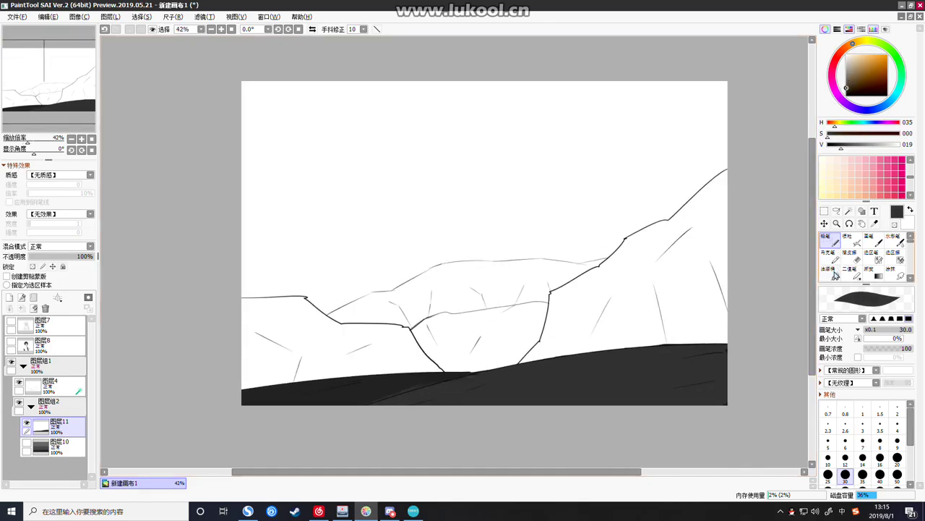
{"action": "left_click", "coordinate": [849, 210]}
{"action": "left_click", "coordinate": [49, 384]}
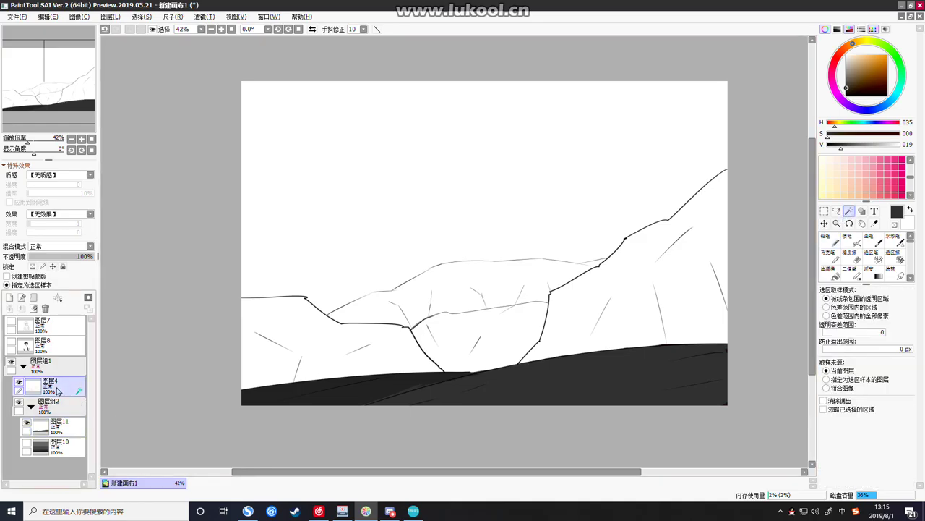
{"action": "left_click", "coordinate": [619, 307]}
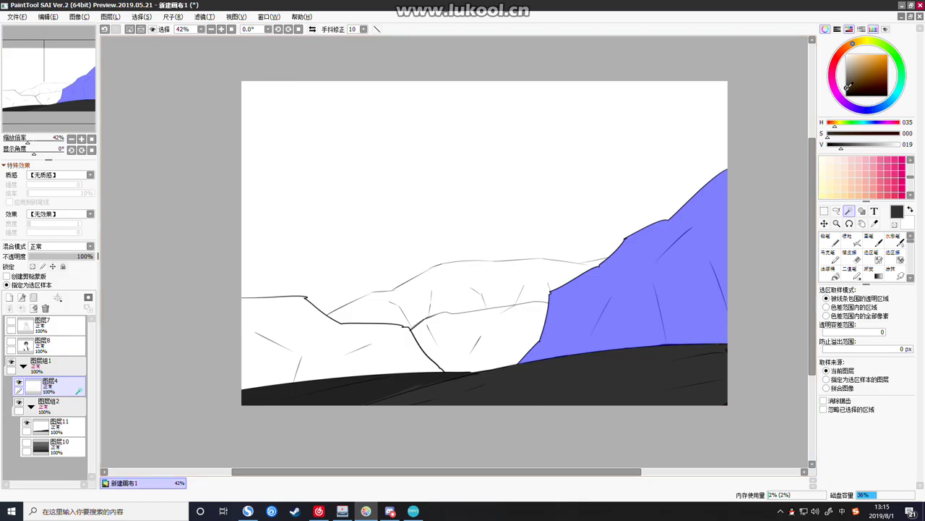
Fill the selected right rock slope on 图层11 with neutral grey S 000, V 031 using the paint bucket
{"action": "left_click", "coordinate": [847, 85]}
{"action": "left_click", "coordinate": [835, 278]}
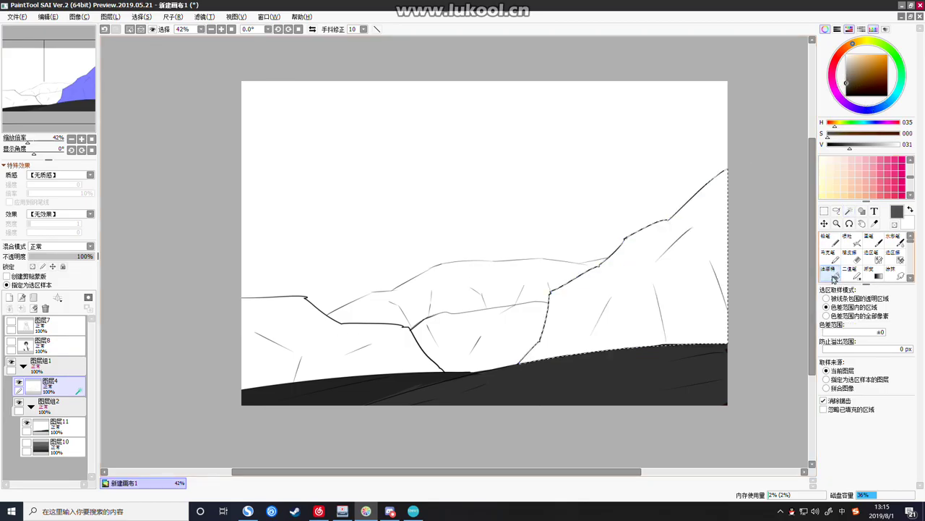
{"action": "left_click", "coordinate": [58, 425]}
{"action": "left_click", "coordinate": [651, 275]}
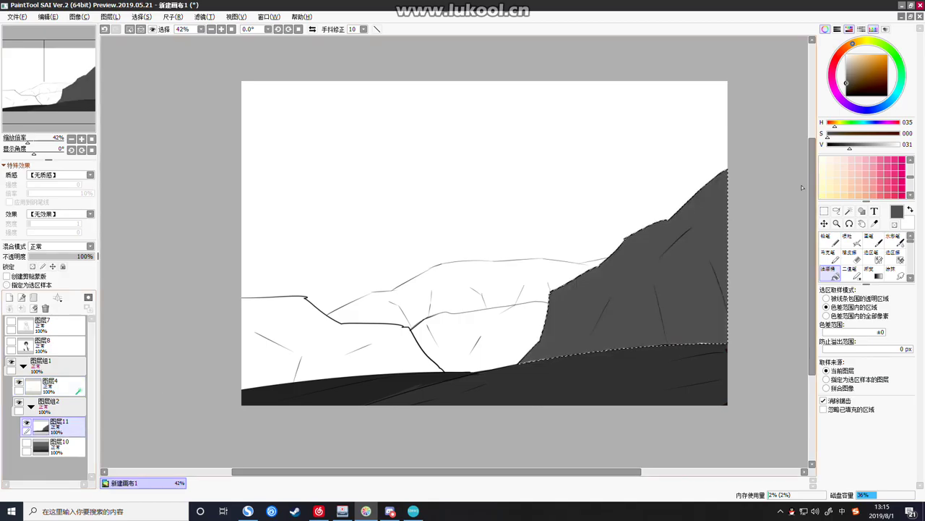
Select the left rock slope from 图层4's line art with the Magic Wand and fill it on 图层11 with grey V 029
{"action": "key", "text": "w"}
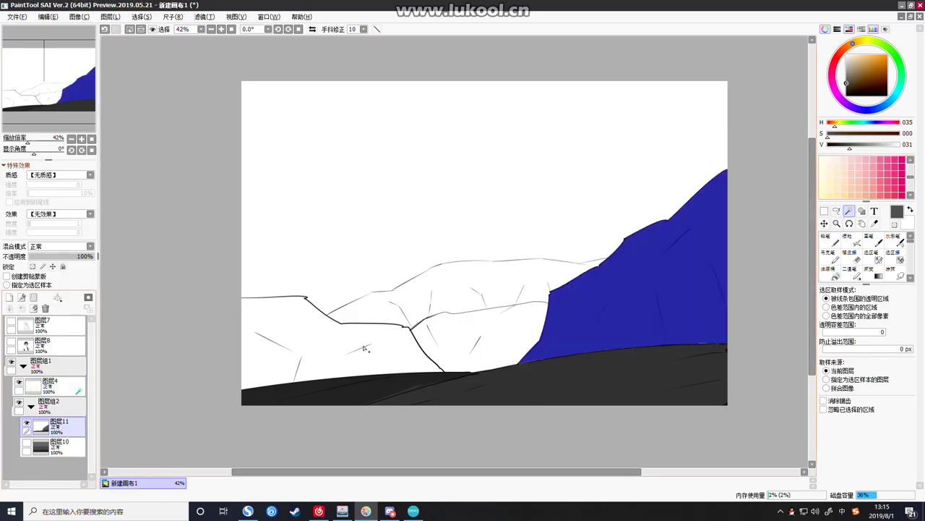
{"action": "left_click", "coordinate": [50, 384]}
{"action": "left_click", "coordinate": [332, 350]}
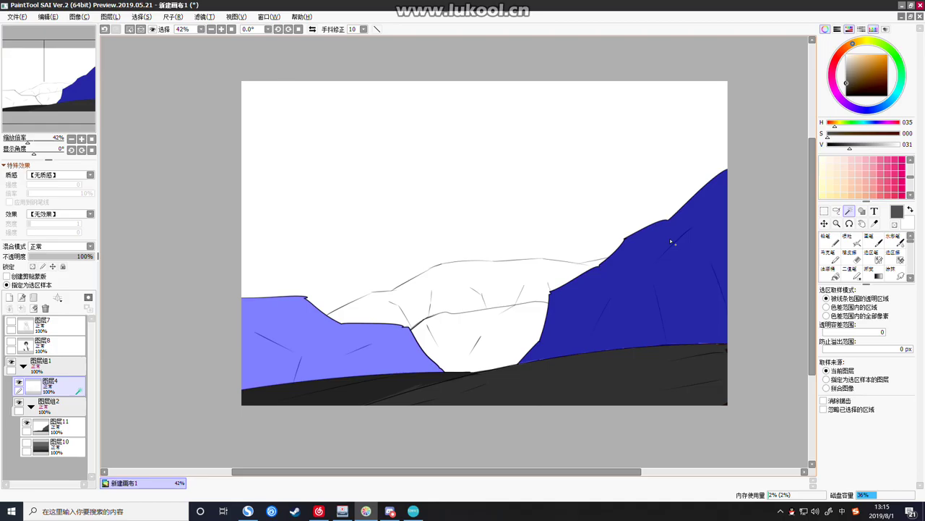
{"action": "left_click", "coordinate": [835, 276]}
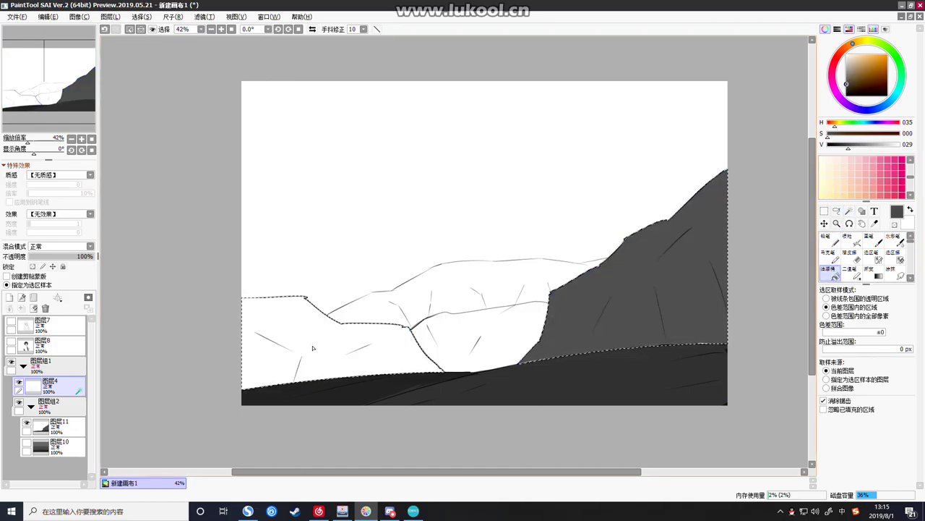
{"action": "left_click", "coordinate": [59, 427]}
{"action": "left_click", "coordinate": [338, 360]}
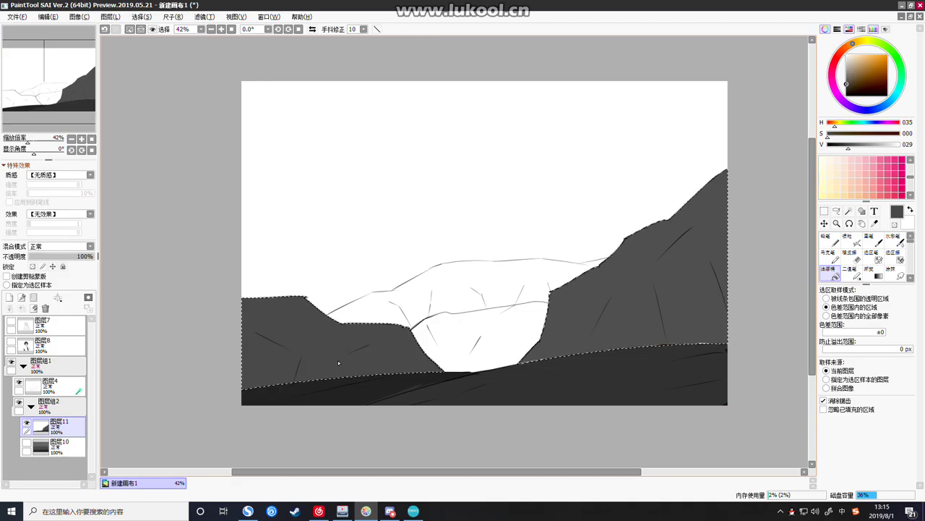
Refill the left rock slope on 图层11 with the slightly darker neutral grey V 025
{"action": "left_click", "coordinate": [848, 80]}
{"action": "left_click", "coordinate": [847, 85]}
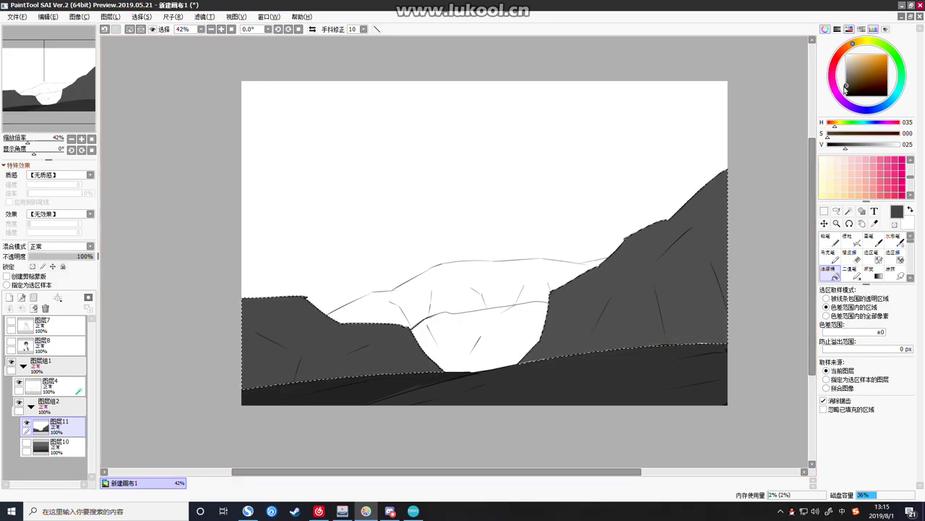
{"action": "left_click", "coordinate": [310, 357]}
Select the central valley rock from 图层4's line art and fill it on 图层11 with neutral grey S 000, V 019
{"action": "left_click", "coordinate": [846, 86]}
{"action": "left_click", "coordinate": [847, 88]}
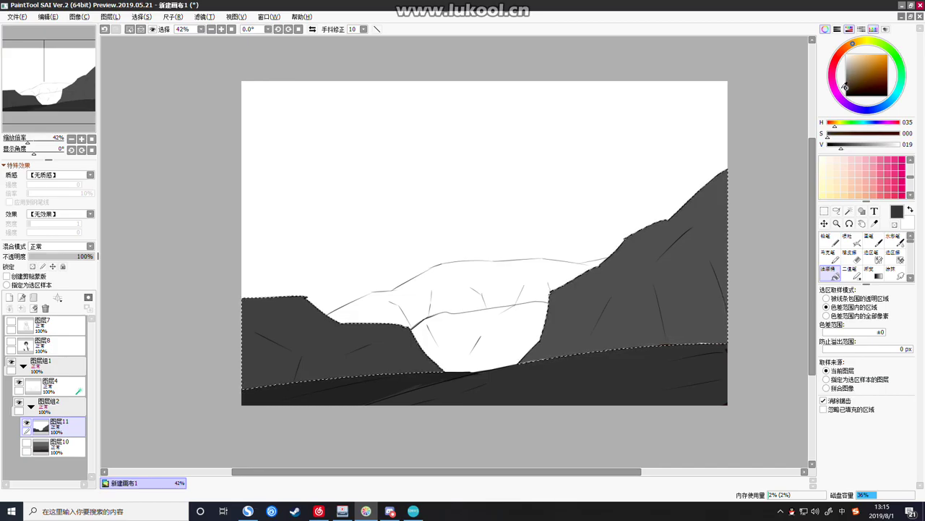
{"action": "left_click", "coordinate": [849, 211]}
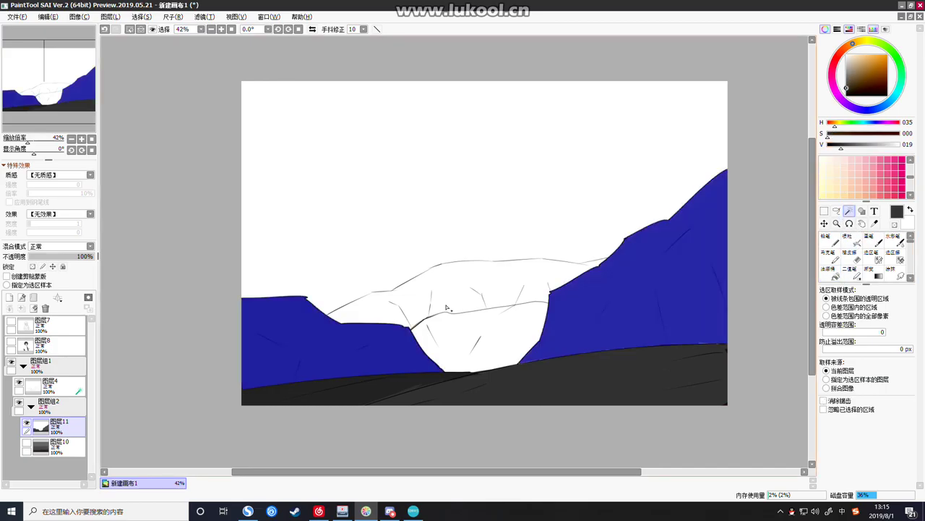
{"action": "left_click", "coordinate": [50, 384]}
{"action": "left_click", "coordinate": [455, 345]}
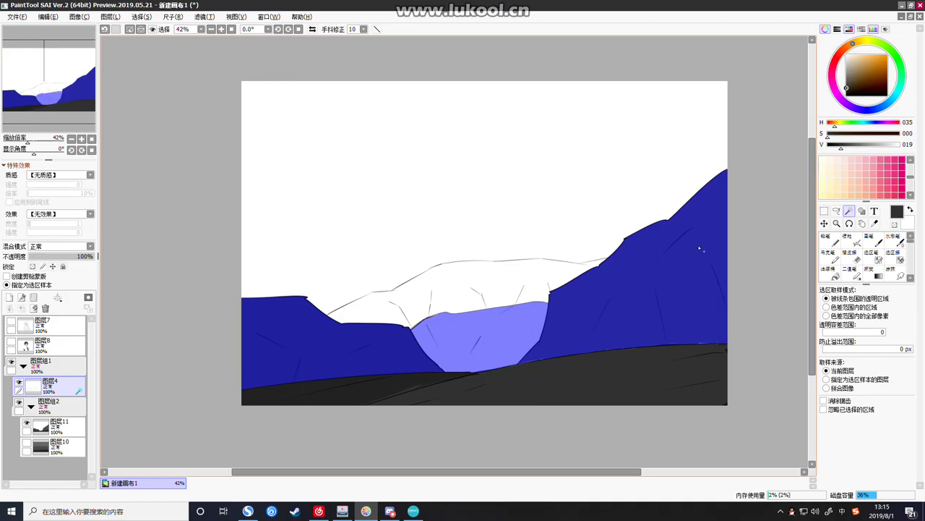
{"action": "left_click", "coordinate": [833, 275]}
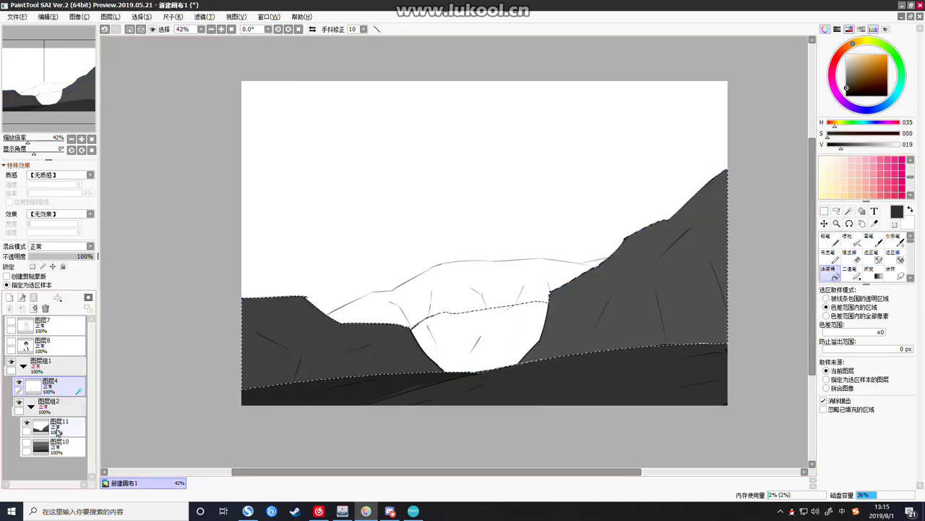
{"action": "left_click", "coordinate": [58, 427]}
{"action": "left_click", "coordinate": [355, 354]}
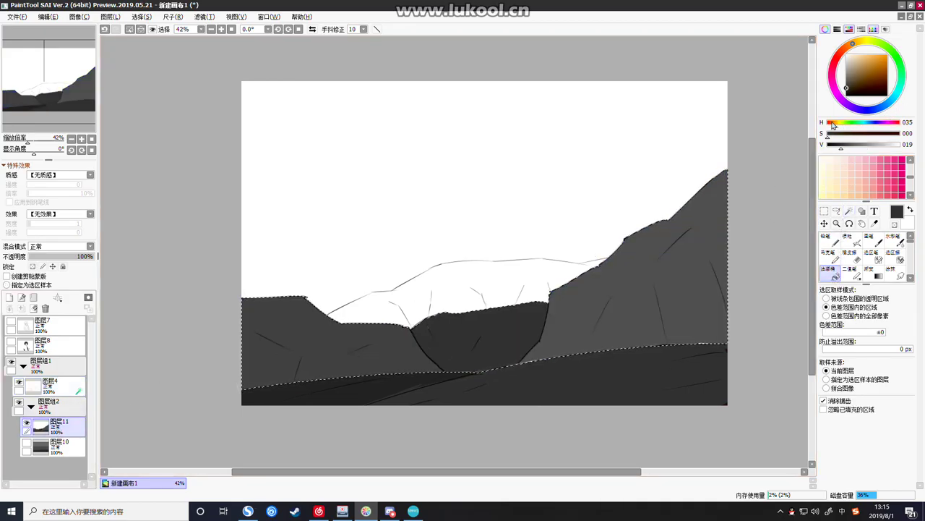
Set the colour to neutral grey V 015 and try to select the distant ridge from 图层4's line art with the Magic Wand
{"action": "left_click", "coordinate": [847, 88]}
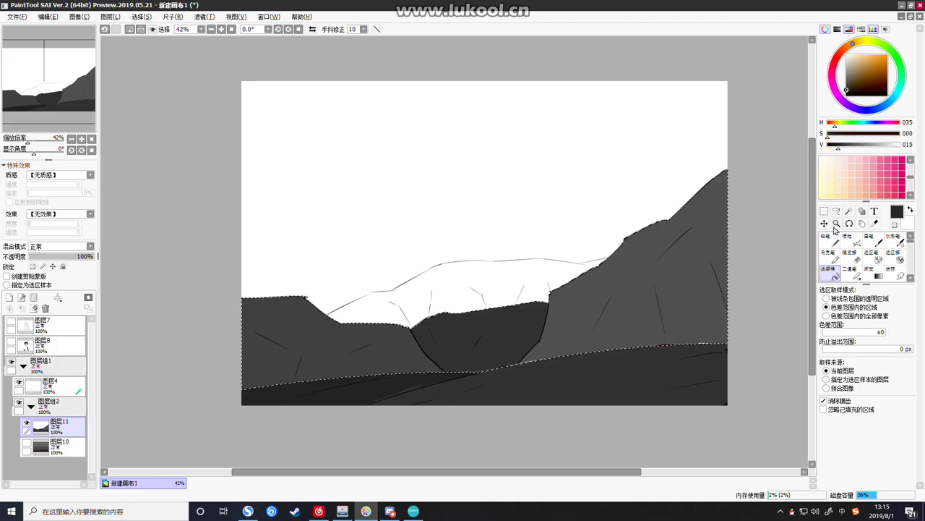
{"action": "left_click", "coordinate": [849, 211]}
{"action": "left_click", "coordinate": [51, 385]}
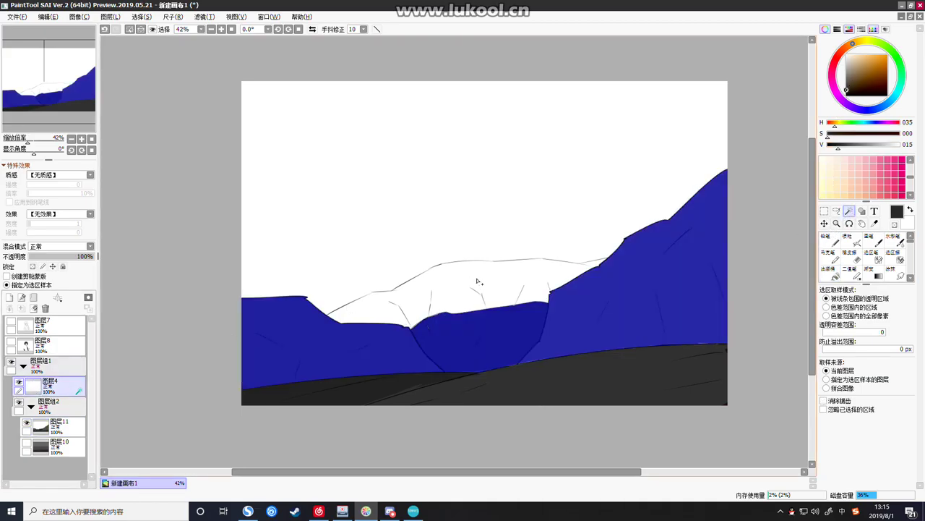
{"action": "left_click", "coordinate": [489, 280]}
{"action": "scroll", "coordinate": [491, 280], "scroll_direction": "down", "scroll_amount": 2}
{"action": "scroll", "coordinate": [444, 289], "scroll_direction": "up", "scroll_amount": 6}
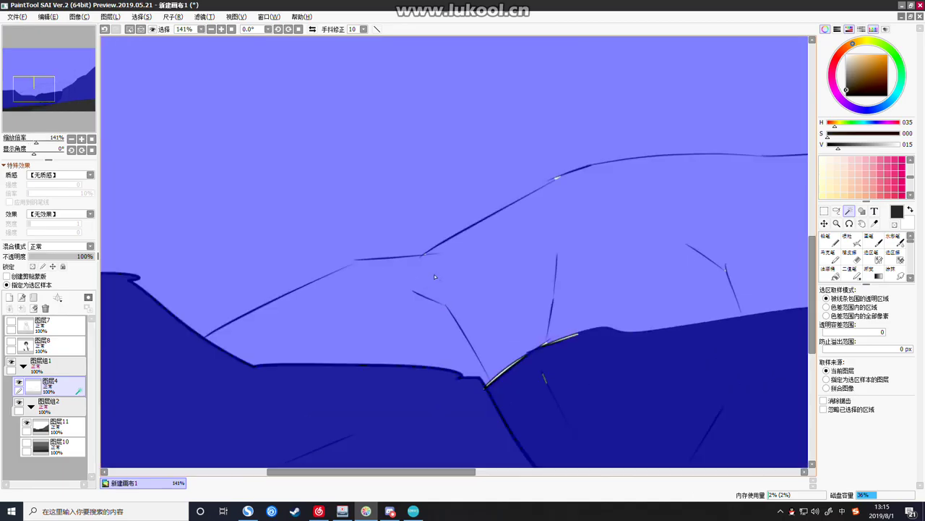
{"action": "scroll", "coordinate": [427, 257], "scroll_direction": "down", "scroll_amount": 3}
{"action": "key", "text": "ctrl+z"}
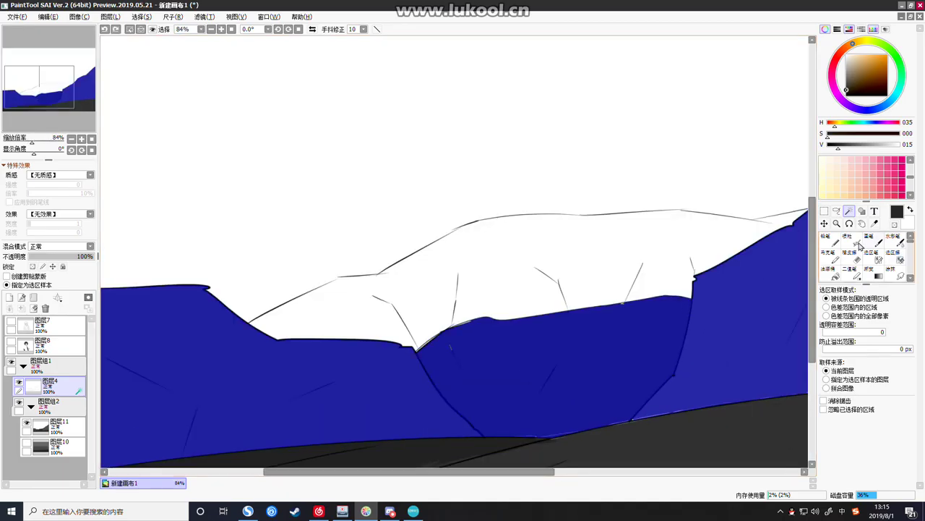
Clear the selection and close the gaps in the distant ridge's outline on 图层4 with the pencil at size 3.5
{"action": "left_click", "coordinate": [828, 241]}
{"action": "key", "text": "ctrl+d"}
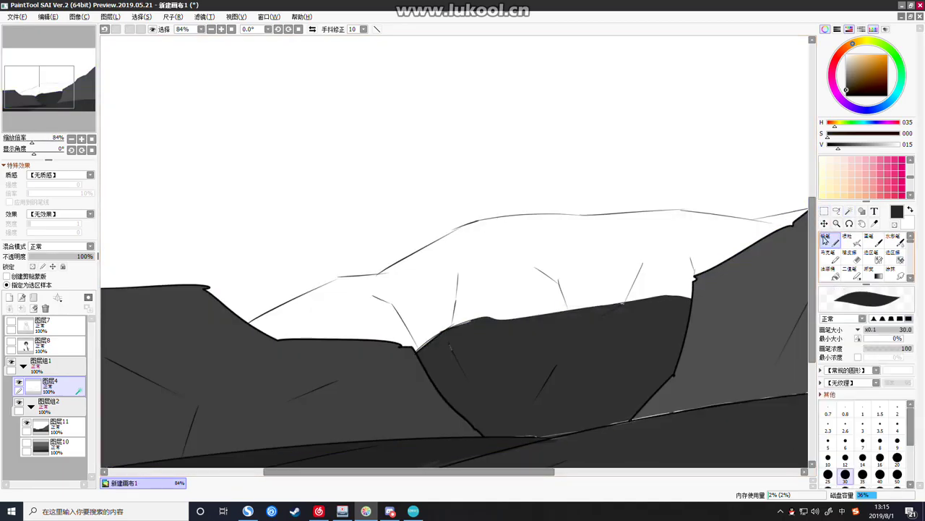
{"action": "left_click", "coordinate": [454, 252]}
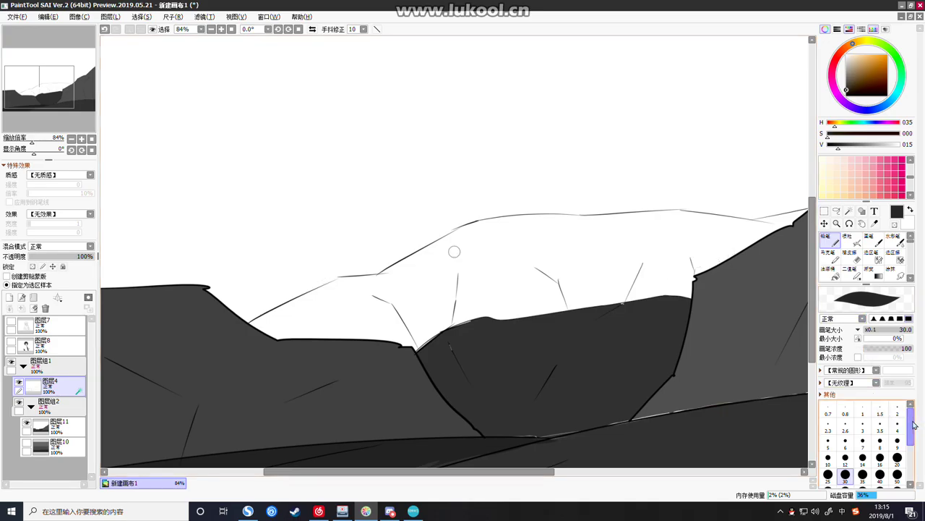
{"action": "left_click", "coordinate": [877, 426]}
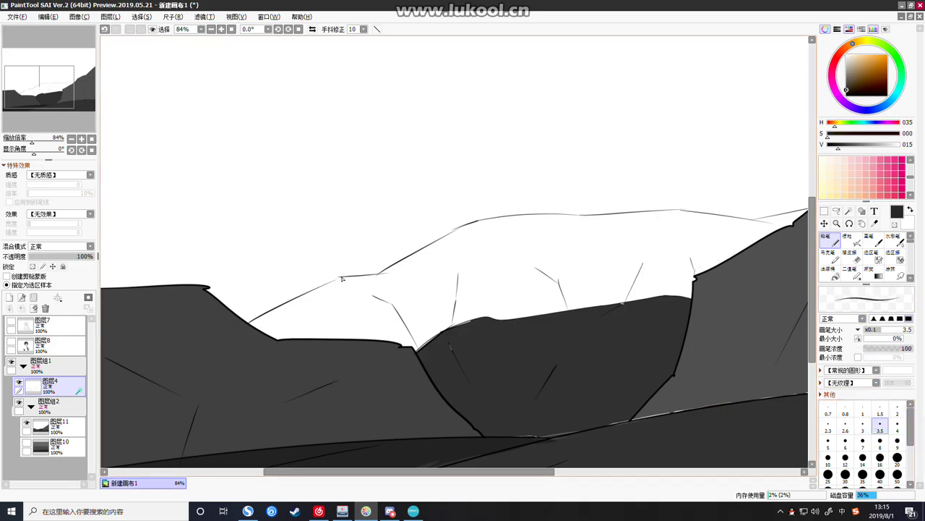
{"action": "key", "text": "ctrl+z"}
{"action": "mouse_move", "coordinate": [331, 284]}
{"action": "left_mouse_down"}
{"action": "mouse_move", "coordinate": [339, 278]}
{"action": "mouse_move", "coordinate": [331, 283]}
{"action": "left_mouse_up"}
{"action": "key", "text": "ctrl+z"}
{"action": "key", "text": "ctrl+z"}
{"action": "scroll", "coordinate": [397, 261], "scroll_direction": "down", "scroll_amount": 5}
{"action": "scroll", "coordinate": [420, 236], "scroll_direction": "up", "scroll_amount": 1}
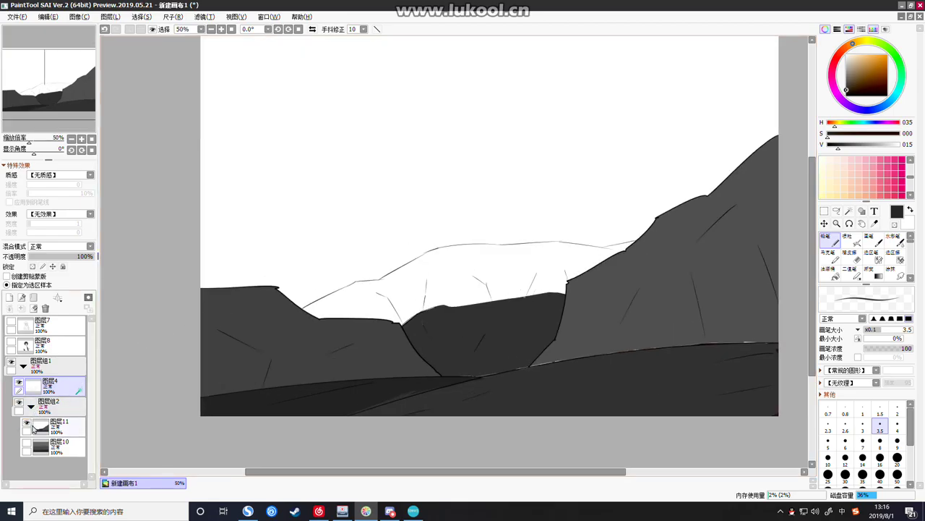
Select the distant ridge between the two slopes from 图层4's line art with the Magic Wand
{"action": "left_click", "coordinate": [34, 428]}
{"action": "left_click", "coordinate": [836, 275]}
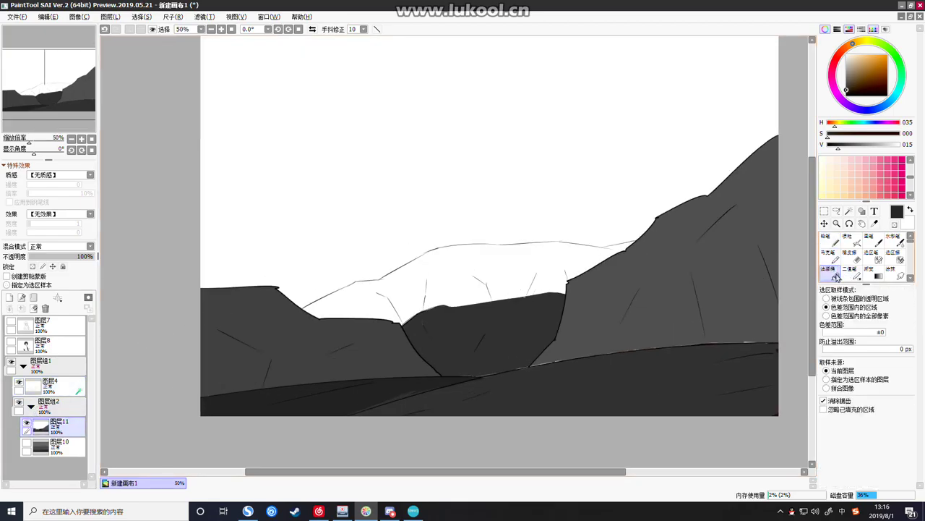
{"action": "left_click", "coordinate": [849, 210]}
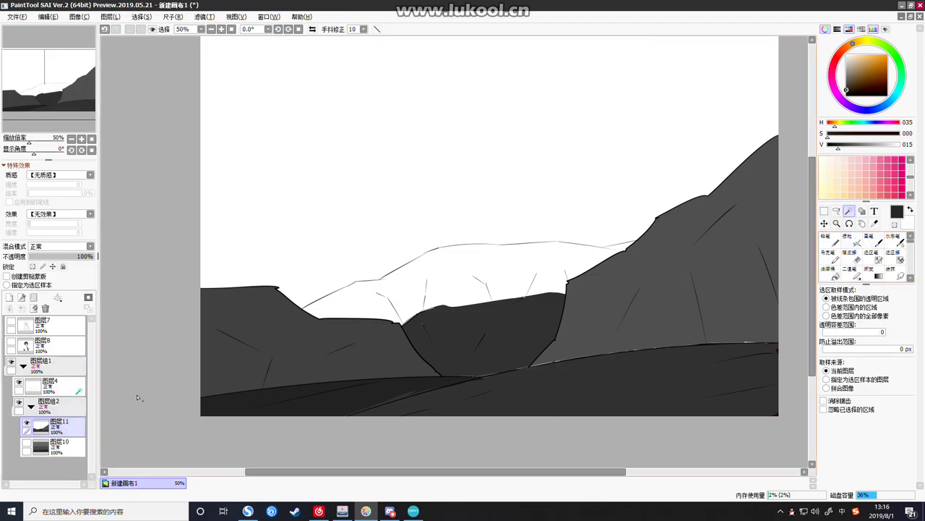
{"action": "left_click", "coordinate": [51, 385]}
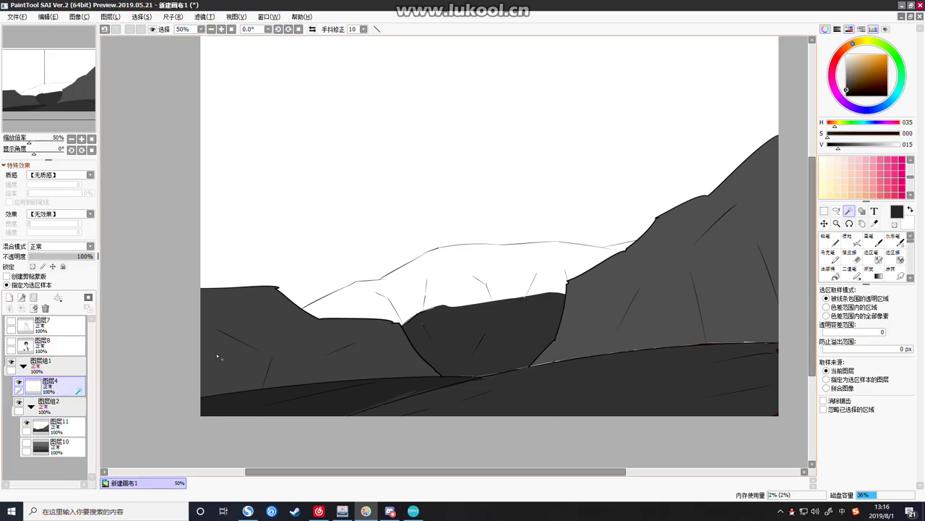
{"action": "left_click", "coordinate": [461, 282]}
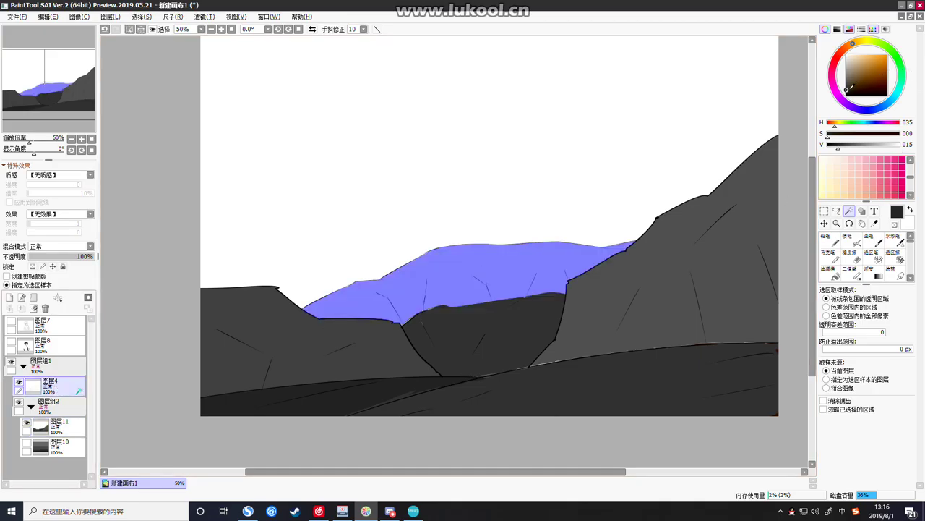
Fill the selected distant ridge on 图层11 with neutral grey S 000, V 015 and clear the selection
{"action": "left_click", "coordinate": [834, 272]}
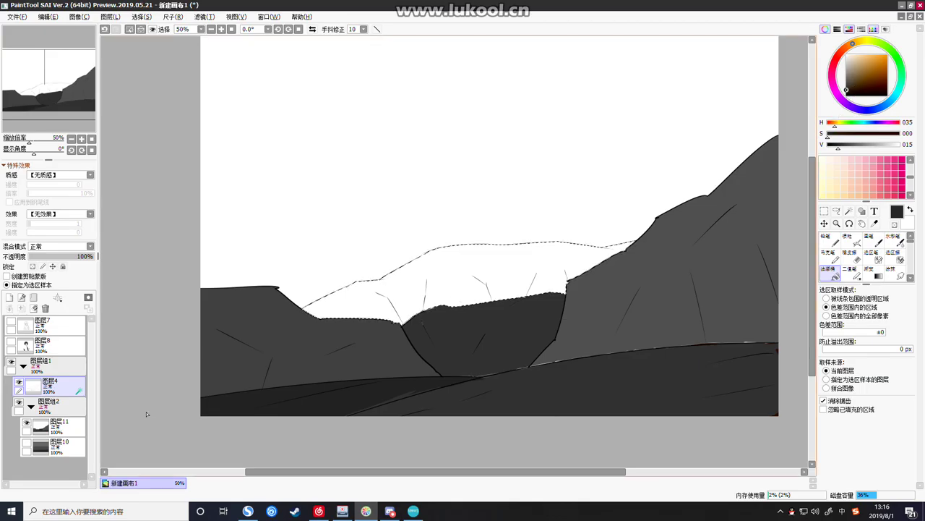
{"action": "left_click", "coordinate": [54, 426]}
{"action": "left_click", "coordinate": [474, 268]}
{"action": "scroll", "coordinate": [474, 267], "scroll_direction": "down", "scroll_amount": 2}
{"action": "scroll", "coordinate": [481, 266], "scroll_direction": "up", "scroll_amount": 3}
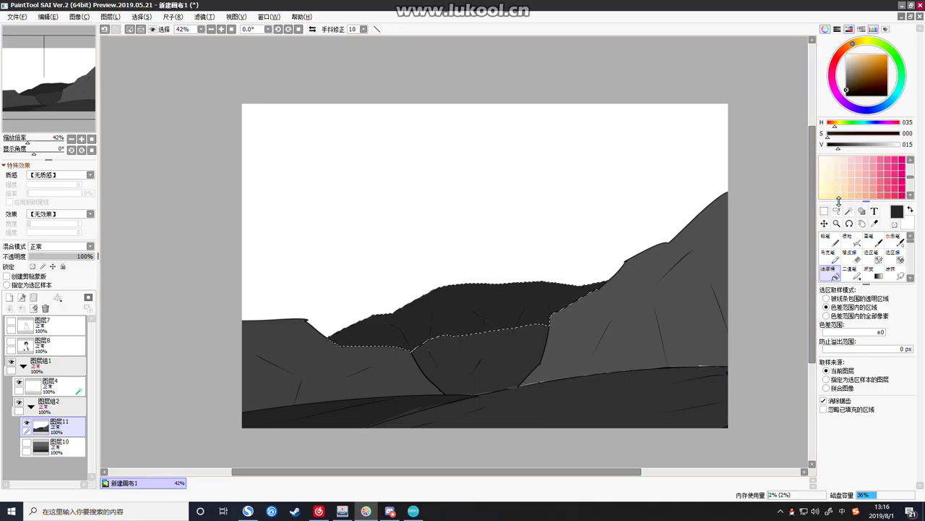
{"action": "key", "text": "m"}
{"action": "key", "text": "ctrl+d"}
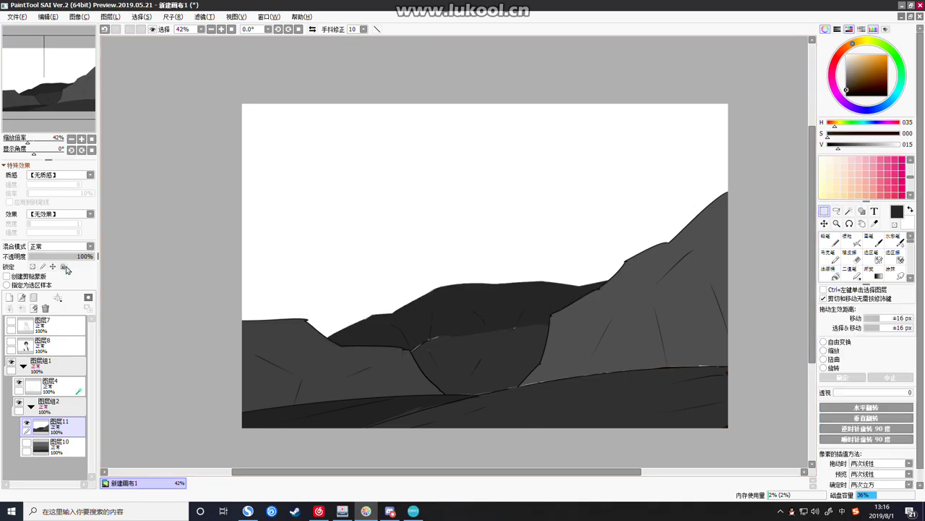
Show the gradient on 图层10 together with the character layers 图层7 and 图层8
{"action": "left_click", "coordinate": [26, 442]}
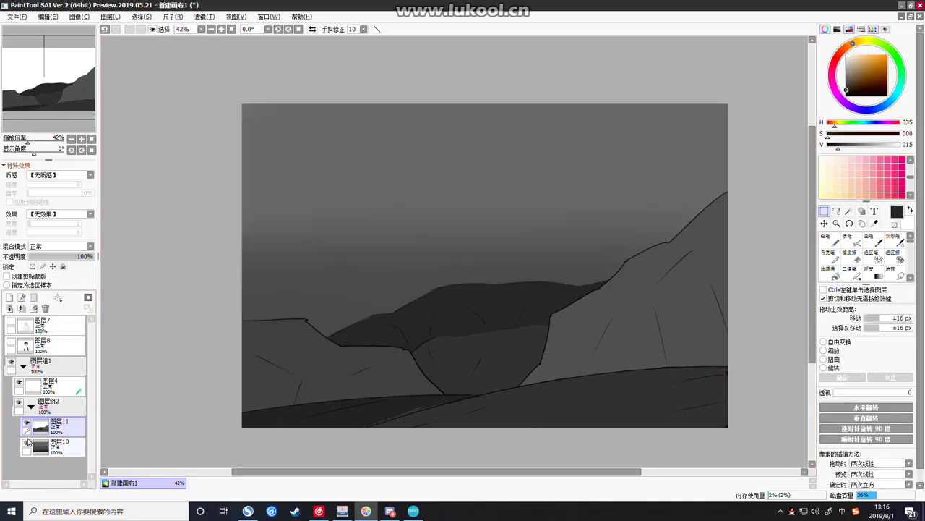
{"action": "left_click", "coordinate": [11, 323]}
{"action": "left_click", "coordinate": [11, 342]}
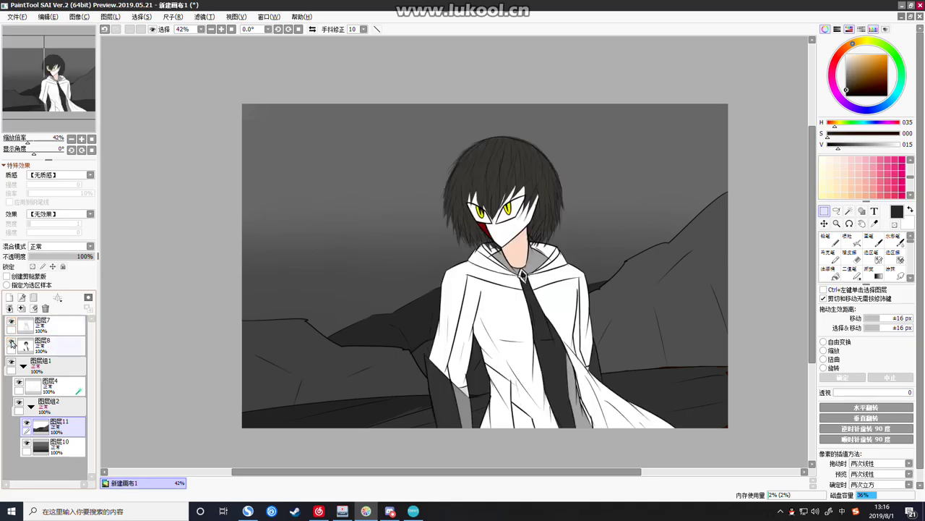
Toggle the visibility of 图层4, 图层7 and 图层8 to check the composition, leaving both character layers hidden
{"action": "left_click", "coordinate": [19, 384]}
{"action": "left_click", "coordinate": [11, 323]}
{"action": "left_click", "coordinate": [11, 323]}
{"action": "left_click", "coordinate": [43, 344]}
{"action": "left_click", "coordinate": [11, 342]}
{"action": "left_click", "coordinate": [18, 383]}
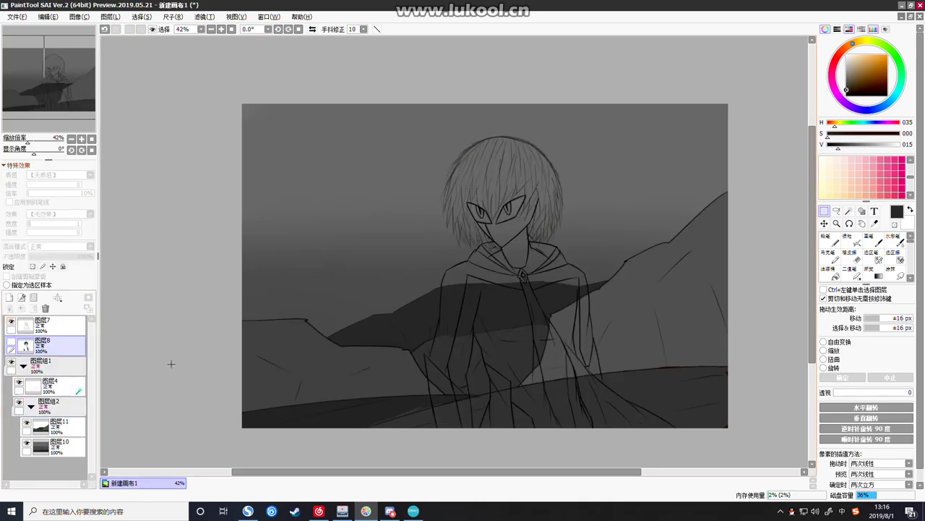
{"action": "left_click", "coordinate": [11, 323]}
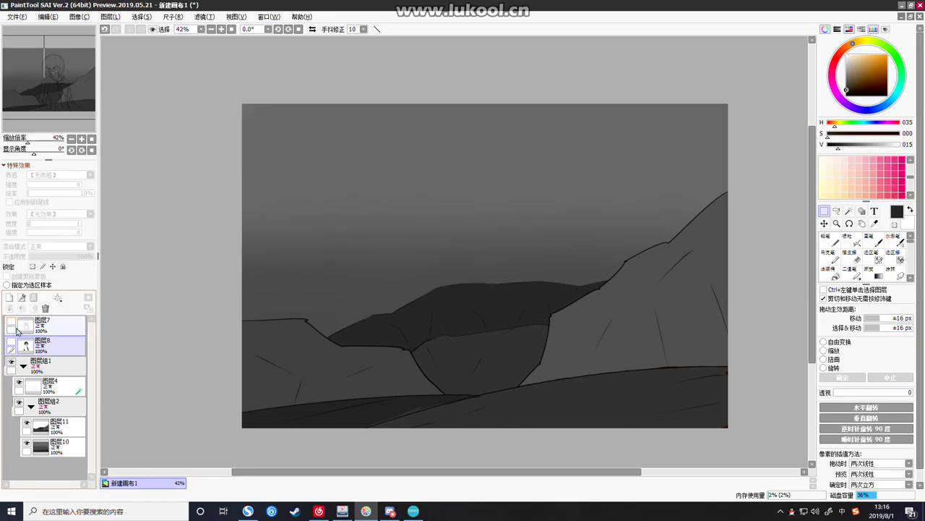
Create a new layer group above 图层组1 and move 图层7 and 图层8 into it
{"action": "left_click", "coordinate": [56, 324]}
{"action": "left_click", "coordinate": [33, 297]}
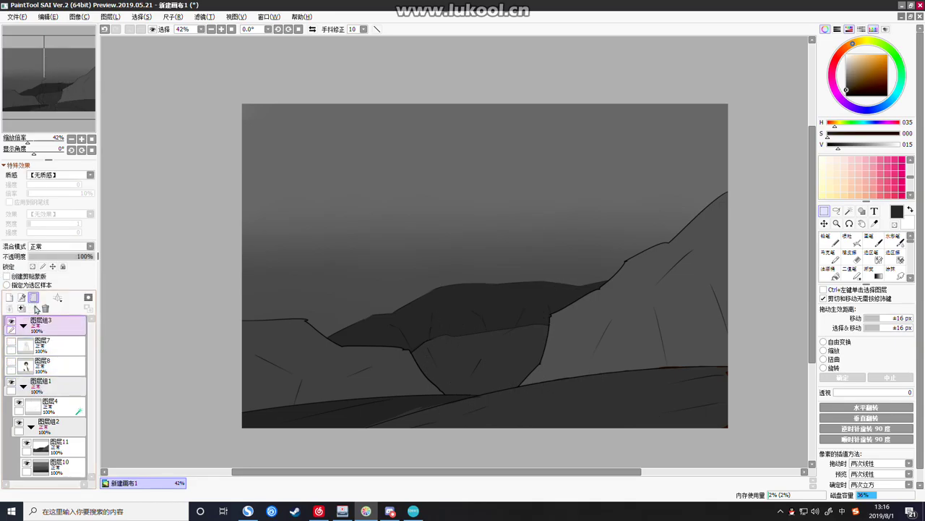
{"action": "mouse_move", "coordinate": [49, 345]}
{"action": "left_mouse_down"}
{"action": "mouse_move", "coordinate": [48, 335]}
{"action": "mouse_move", "coordinate": [46, 358]}
{"action": "left_mouse_up"}
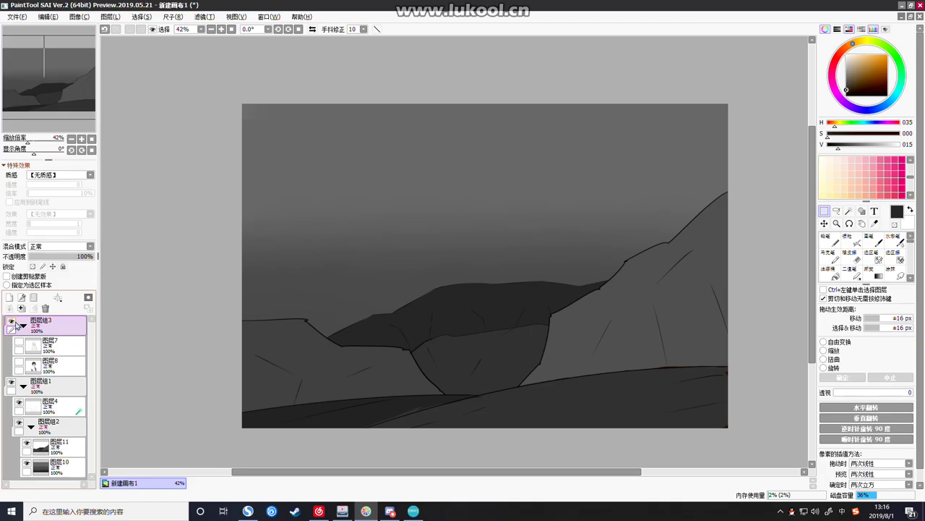
Turn on both character layers inside their group, then hide and collapse the whole group
{"action": "left_click", "coordinate": [18, 341]}
{"action": "left_click", "coordinate": [19, 361]}
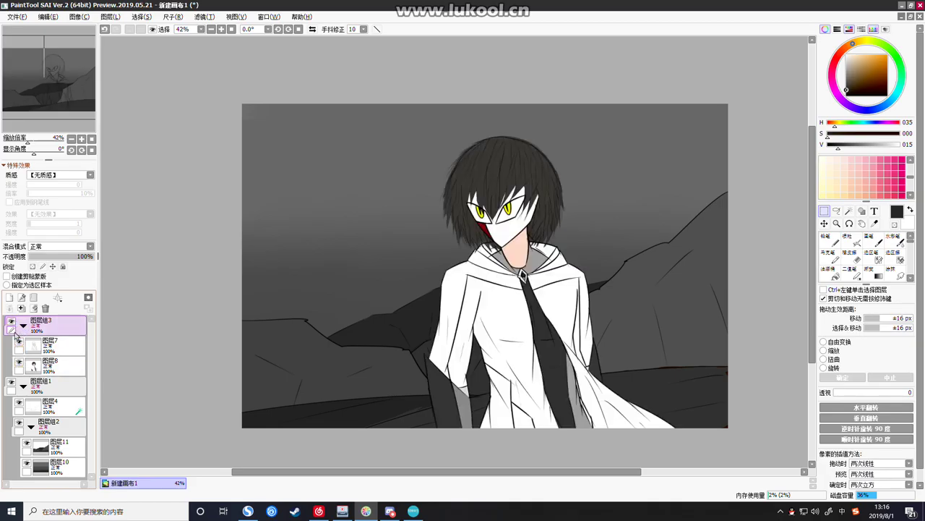
{"action": "left_click", "coordinate": [11, 322]}
{"action": "left_click", "coordinate": [24, 327]}
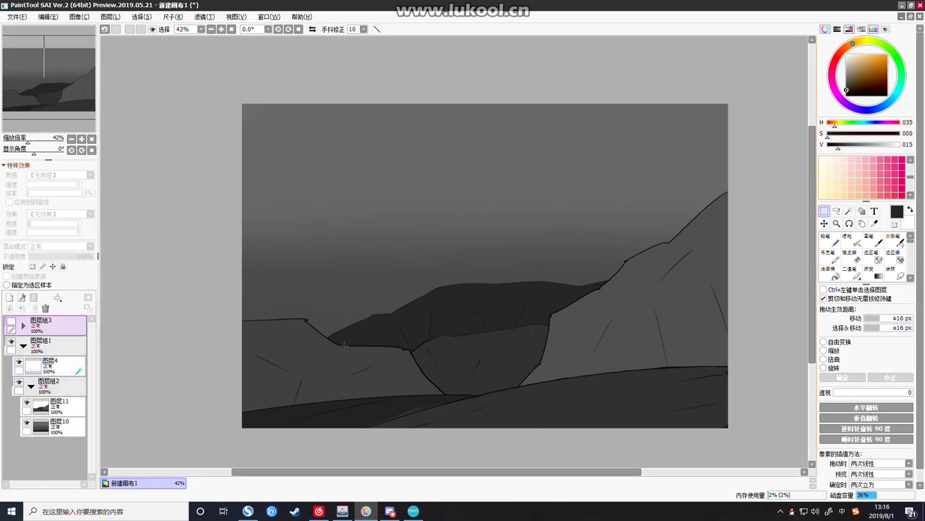
Add a new layer and place it inside 图层组1, beneath 图层组2
{"action": "scroll", "coordinate": [479, 290], "scroll_direction": "up", "scroll_amount": 1}
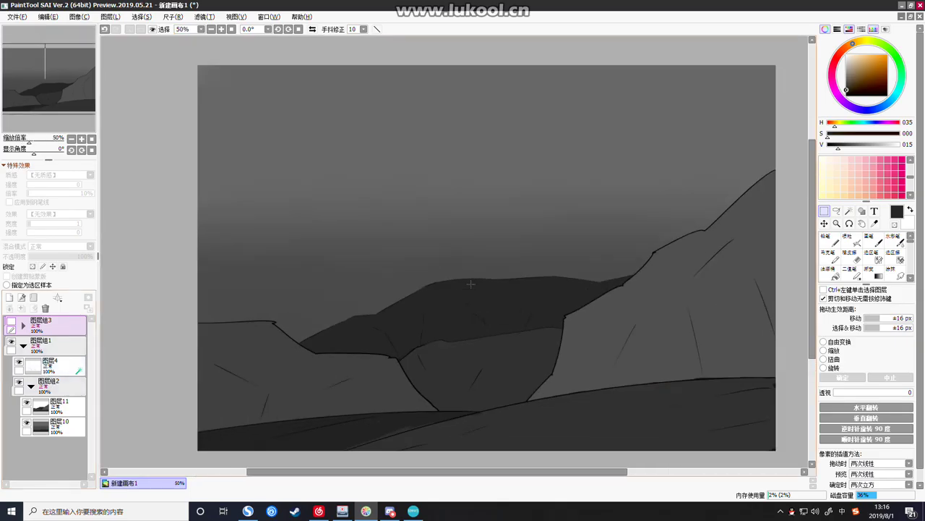
{"action": "left_click", "coordinate": [9, 297]}
{"action": "left_click_drag", "start_coordinate": [25, 326], "coordinate": [67, 420]}
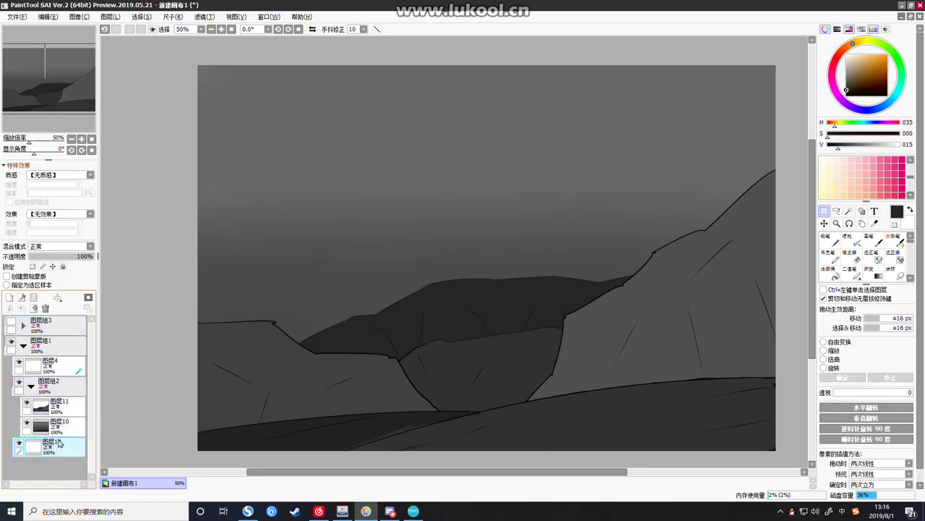
Try the heavy-rain effect brush over the whole canvas on 图层12 and clear the layer
{"action": "scroll", "coordinate": [889, 252], "scroll_direction": "down", "scroll_amount": 2}
{"action": "scroll", "coordinate": [889, 251], "scroll_direction": "down", "scroll_amount": 3}
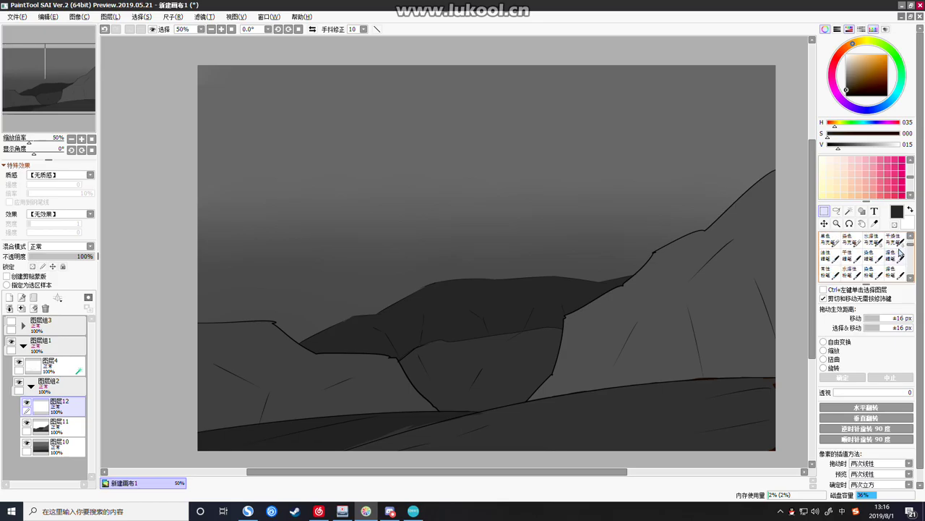
{"action": "scroll", "coordinate": [900, 253], "scroll_direction": "up", "scroll_amount": 3}
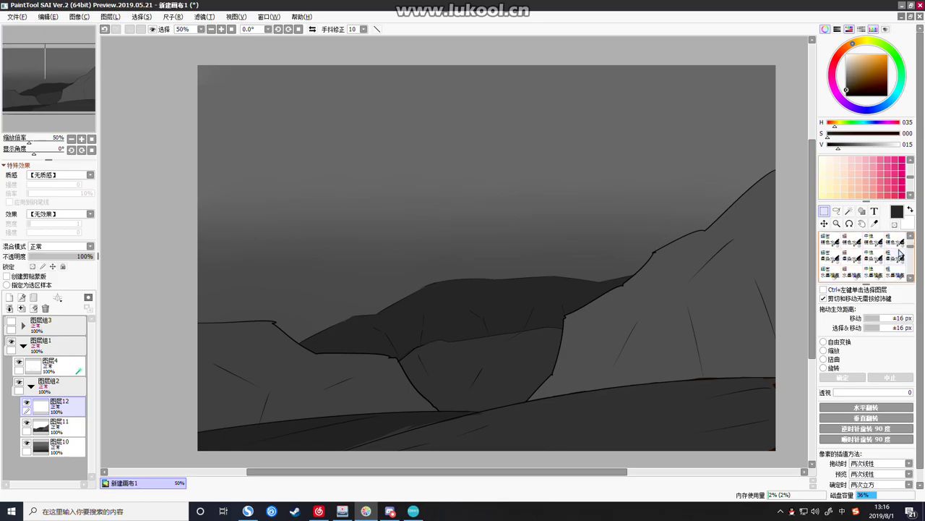
{"action": "scroll", "coordinate": [900, 253], "scroll_direction": "down", "scroll_amount": 4}
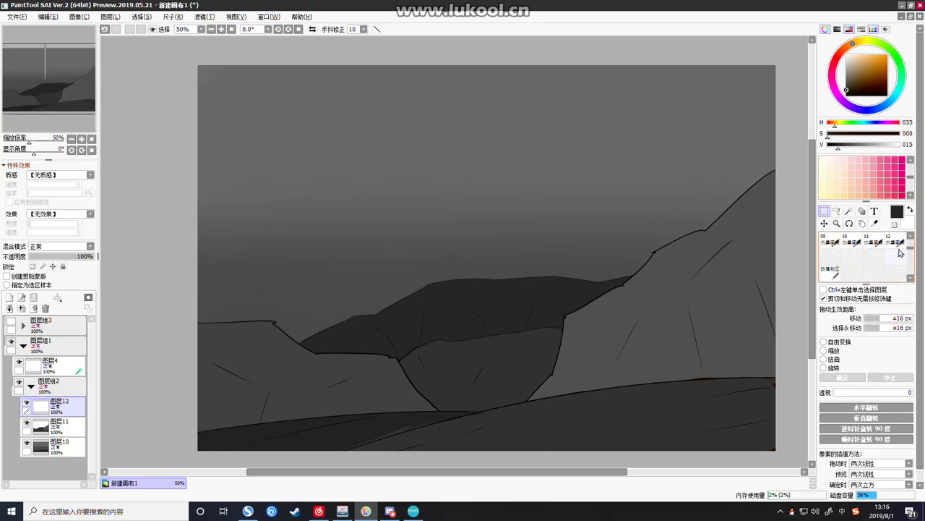
{"action": "scroll", "coordinate": [903, 253], "scroll_direction": "up", "scroll_amount": 4}
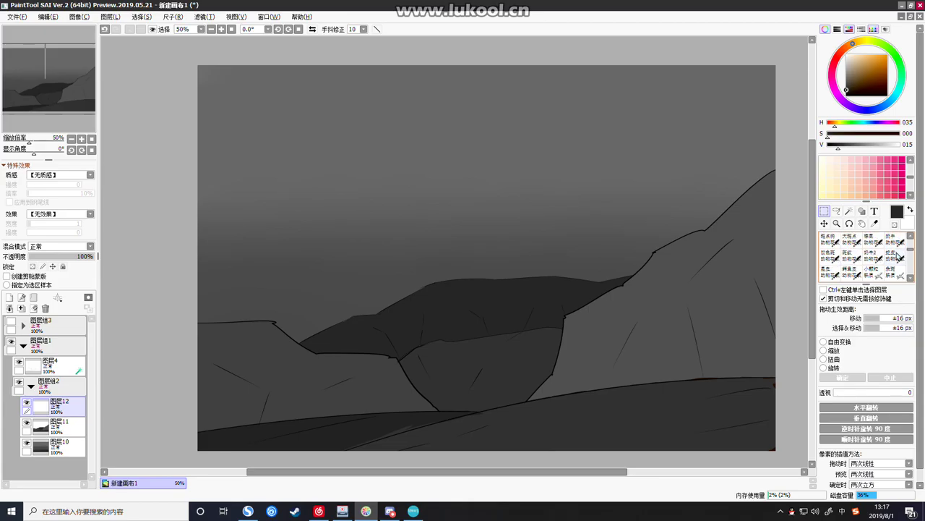
{"action": "scroll", "coordinate": [895, 256], "scroll_direction": "up", "scroll_amount": 2}
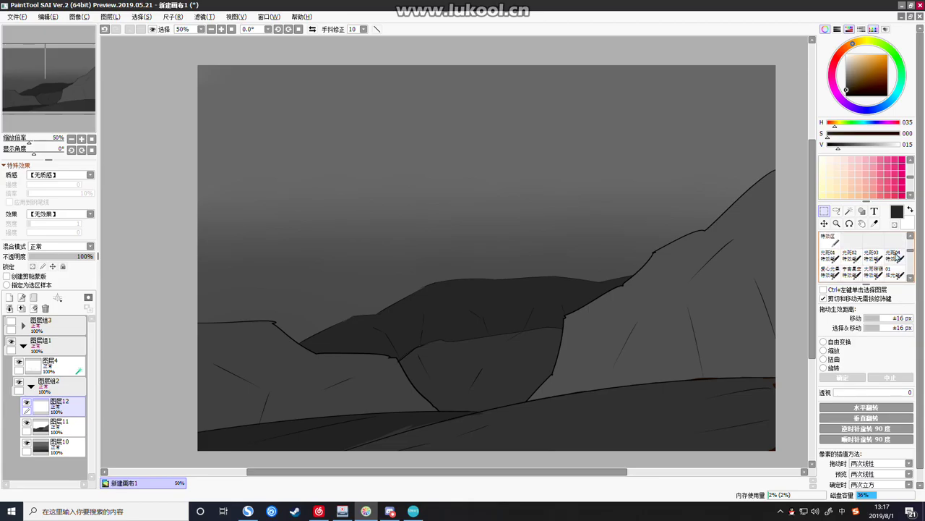
{"action": "scroll", "coordinate": [903, 258], "scroll_direction": "down", "scroll_amount": 1}
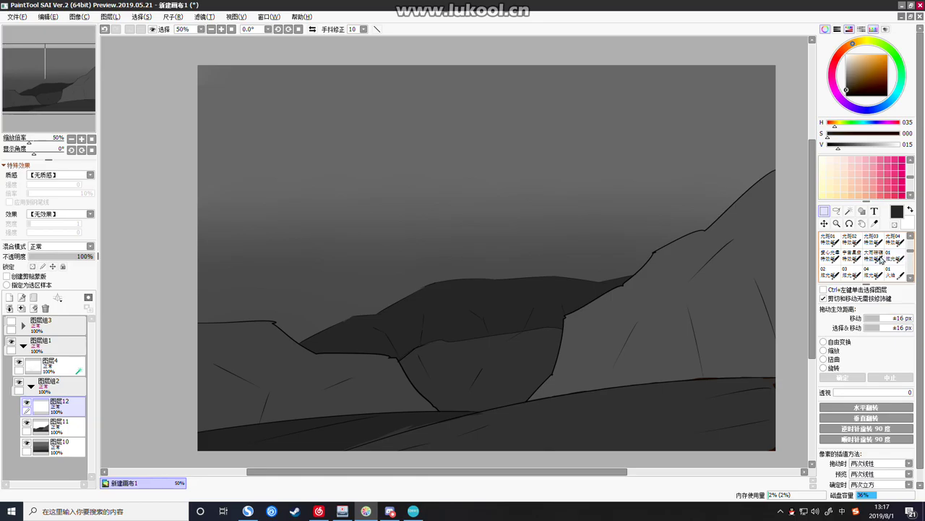
{"action": "left_click", "coordinate": [873, 254]}
{"action": "mouse_move", "coordinate": [546, 141]}
{"action": "left_mouse_down"}
{"action": "mouse_move", "coordinate": [587, 291]}
{"action": "mouse_move", "coordinate": [413, 170]}
{"action": "mouse_move", "coordinate": [614, 181]}
{"action": "mouse_move", "coordinate": [605, 246]}
{"action": "mouse_move", "coordinate": [199, 182]}
{"action": "mouse_move", "coordinate": [572, 93]}
{"action": "mouse_move", "coordinate": [585, 118]}
{"action": "mouse_move", "coordinate": [335, 145]}
{"action": "mouse_move", "coordinate": [696, 300]}
{"action": "mouse_move", "coordinate": [314, 368]}
{"action": "mouse_move", "coordinate": [345, 247]}
{"action": "mouse_move", "coordinate": [252, 62]}
{"action": "mouse_move", "coordinate": [578, 198]}
{"action": "mouse_move", "coordinate": [413, 107]}
{"action": "mouse_move", "coordinate": [665, 293]}
{"action": "mouse_move", "coordinate": [762, 340]}
{"action": "mouse_move", "coordinate": [700, 420]}
{"action": "mouse_move", "coordinate": [182, 438]}
{"action": "mouse_move", "coordinate": [458, 316]}
{"action": "mouse_move", "coordinate": [756, 206]}
{"action": "mouse_move", "coordinate": [700, 194]}
{"action": "left_mouse_up"}
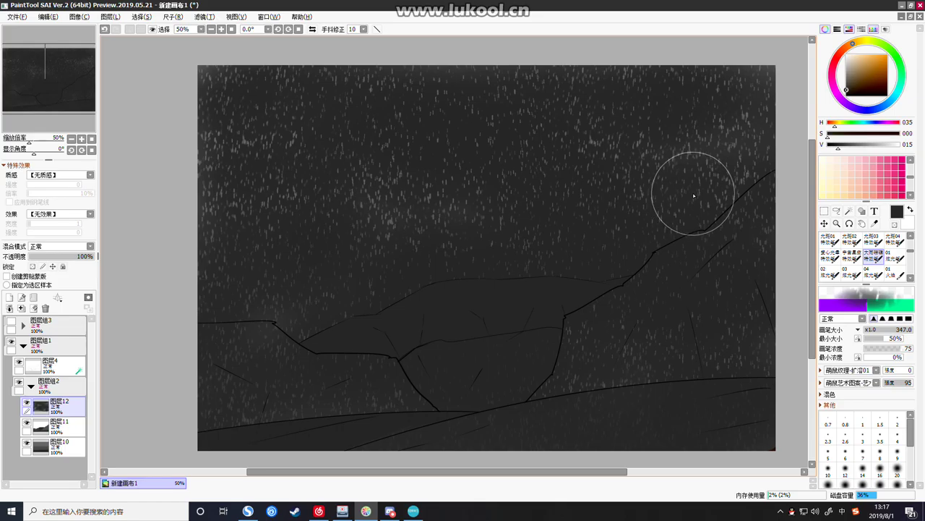
{"action": "left_click", "coordinate": [34, 308]}
Try the starry-sky effect brush in broad strokes across the sky on 图层12
{"action": "left_click", "coordinate": [851, 256]}
{"action": "mouse_move", "coordinate": [716, 116]}
{"action": "left_mouse_down"}
{"action": "mouse_move", "coordinate": [407, 186]}
{"action": "mouse_move", "coordinate": [650, 159]}
{"action": "left_mouse_up"}
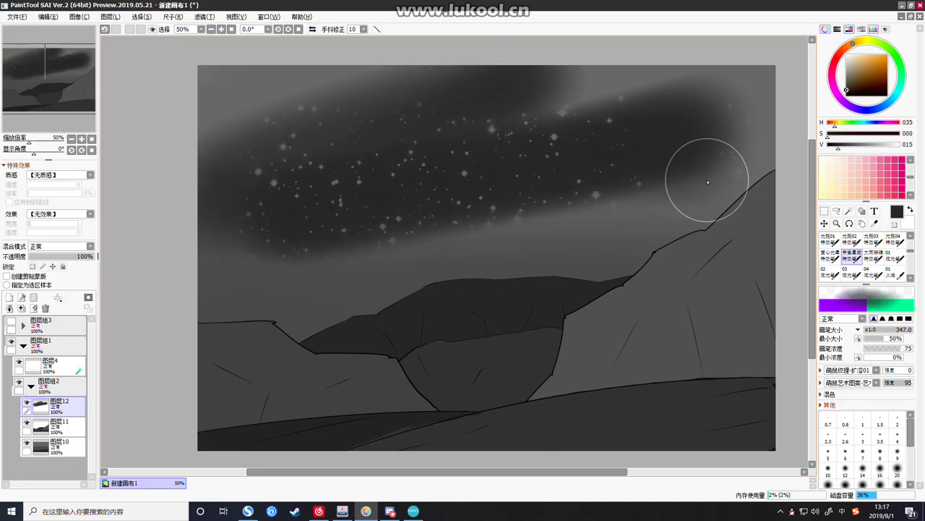
{"action": "key", "text": "ctrl+z"}
Try smoke brush 06 in the middle of the sky at sizes 50 and 35
{"action": "left_click", "coordinate": [894, 240]}
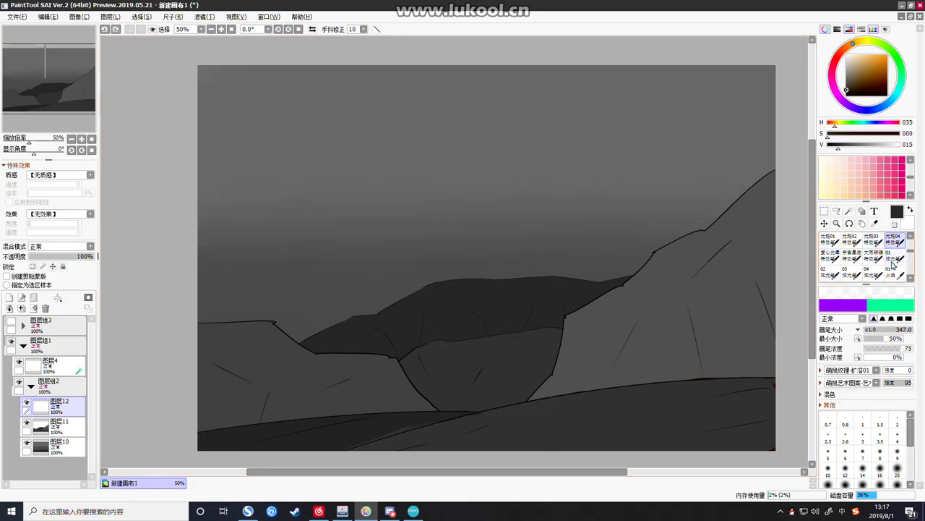
{"action": "scroll", "coordinate": [891, 264], "scroll_direction": "down", "scroll_amount": 1}
{"action": "scroll", "coordinate": [900, 271], "scroll_direction": "down", "scroll_amount": 4}
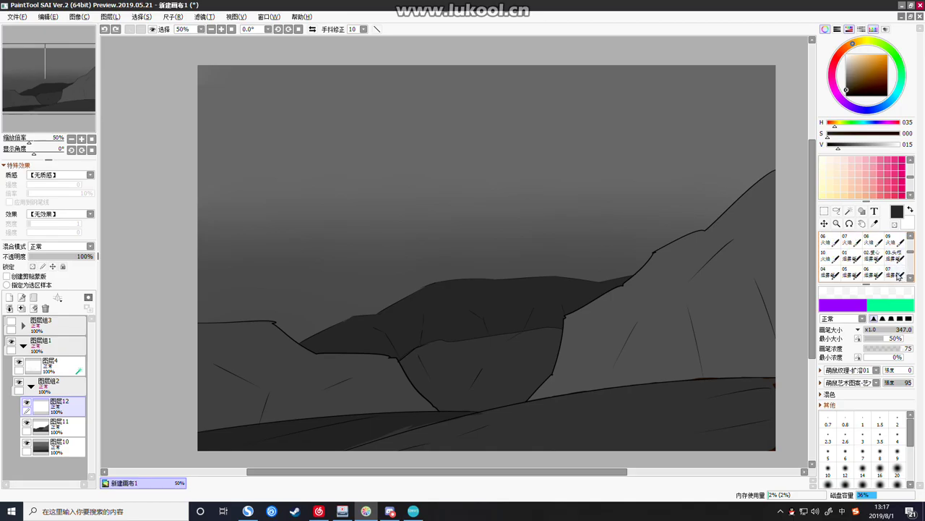
{"action": "scroll", "coordinate": [896, 275], "scroll_direction": "up", "scroll_amount": 2}
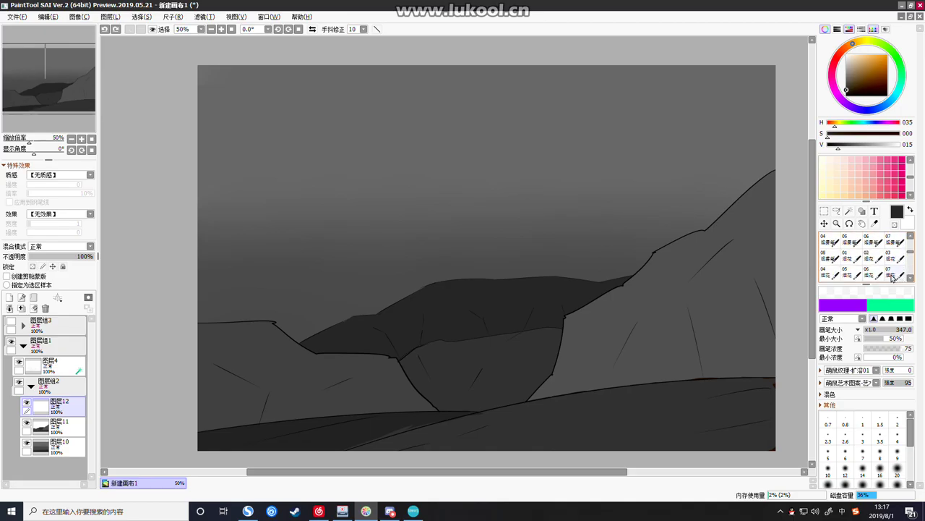
{"action": "left_click", "coordinate": [873, 241]}
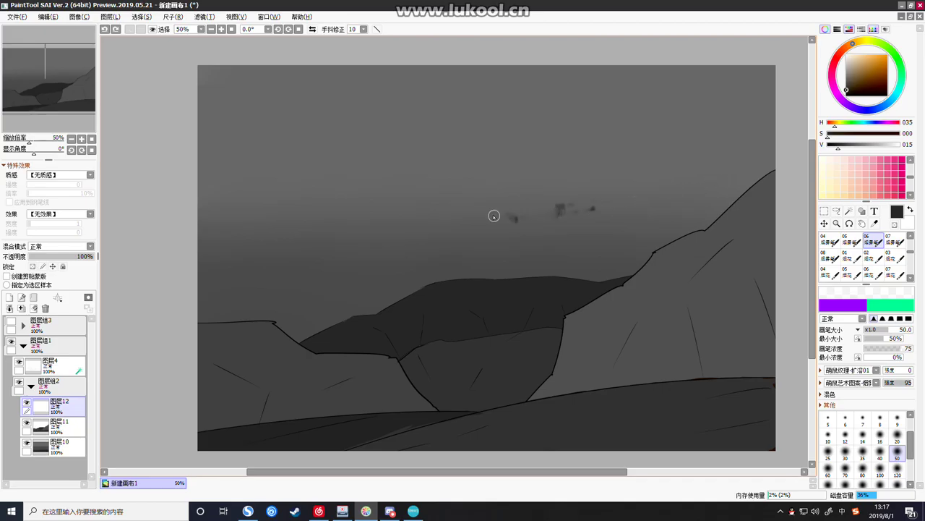
{"action": "key", "text": "ctrl+z"}
{"action": "left_click", "coordinate": [863, 451]}
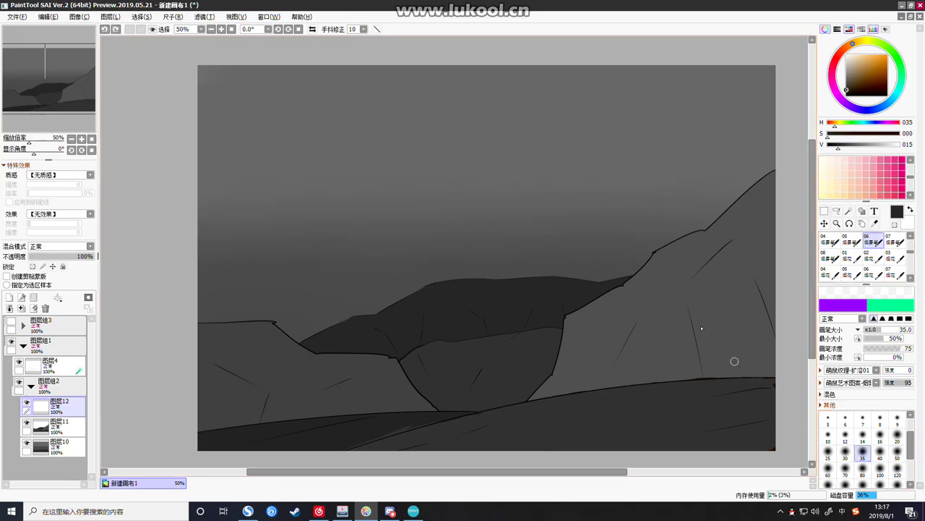
{"action": "left_click_drag", "start_coordinate": [561, 173], "coordinate": [527, 178]}
{"action": "key", "text": "ctrl+z"}
{"action": "key", "text": "ctrl+z"}
{"action": "key", "text": "ctrl+z"}
{"action": "key", "text": "ctrl+z"}
Enlarge smoke brush 06 to size 250 and try broad smoke strokes across the sky and above the hills
{"action": "key", "text": "bracketright"}
{"action": "key", "text": "bracketright"}
{"action": "key", "text": "bracketright"}
{"action": "key", "text": "bracketright"}
{"action": "key", "text": "bracketright"}
{"action": "key", "text": "bracketright"}
{"action": "key", "text": "bracketright"}
{"action": "key", "text": "bracketright"}
{"action": "key", "text": "bracketright"}
{"action": "key", "text": "bracketright"}
{"action": "left_click_drag", "start_coordinate": [612, 136], "coordinate": [506, 150]}
{"action": "left_click_drag", "start_coordinate": [738, 137], "coordinate": [791, 134]}
{"action": "left_click_drag", "start_coordinate": [318, 199], "coordinate": [267, 238]}
{"action": "mouse_move", "coordinate": [607, 105]}
{"action": "left_mouse_down"}
{"action": "mouse_move", "coordinate": [297, 110]}
{"action": "mouse_move", "coordinate": [426, 118]}
{"action": "mouse_move", "coordinate": [386, 153]}
{"action": "mouse_move", "coordinate": [422, 118]}
{"action": "mouse_move", "coordinate": [821, 144]}
{"action": "left_mouse_up"}
{"action": "left_click_drag", "start_coordinate": [311, 224], "coordinate": [289, 260]}
{"action": "left_click_drag", "start_coordinate": [553, 206], "coordinate": [531, 238]}
{"action": "left_click_drag", "start_coordinate": [275, 250], "coordinate": [347, 259]}
{"action": "left_click_drag", "start_coordinate": [766, 190], "coordinate": [759, 203]}
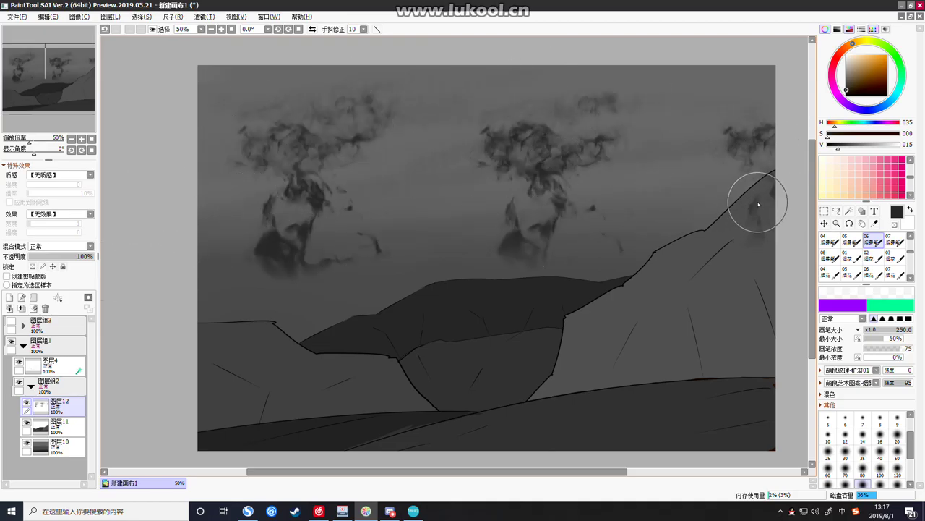
{"action": "left_click_drag", "start_coordinate": [403, 238], "coordinate": [676, 254]}
Undo all the trial smoke strokes on 图层12
{"action": "key", "text": "ctrl+z"}
{"action": "key", "text": "ctrl+z"}
{"action": "key", "text": "ctrl+z"}
{"action": "key", "text": "ctrl+z"}
{"action": "key", "text": "ctrl+z"}
{"action": "key", "text": "ctrl+z"}
{"action": "key", "text": "ctrl+z"}
{"action": "key", "text": "ctrl+z"}
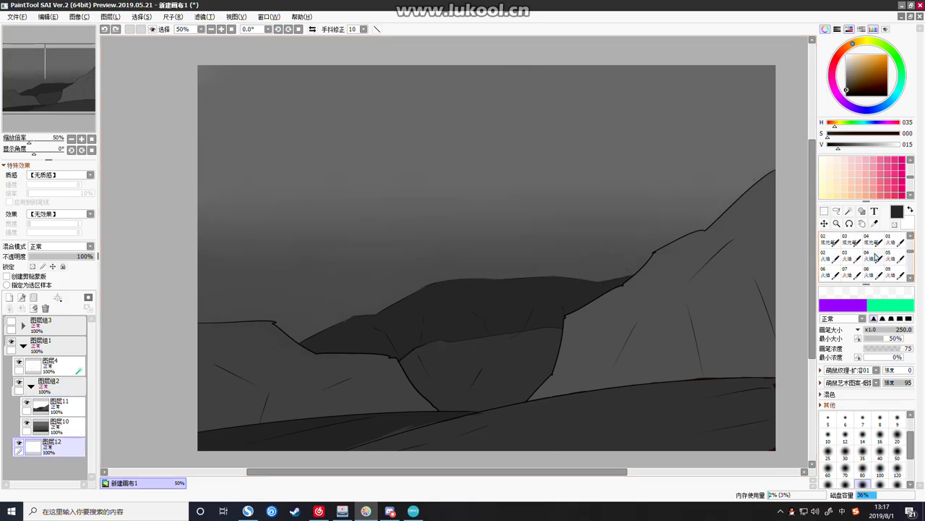
Move 图层12 into 图层组2, above 图层11
{"action": "scroll", "coordinate": [878, 257], "scroll_direction": "down", "scroll_amount": 2}
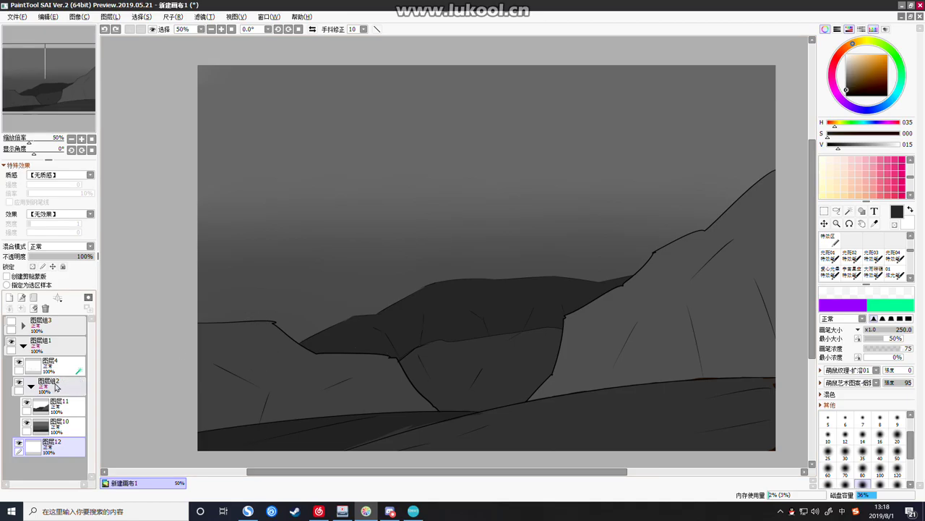
{"action": "left_click_drag", "start_coordinate": [49, 444], "coordinate": [50, 391]}
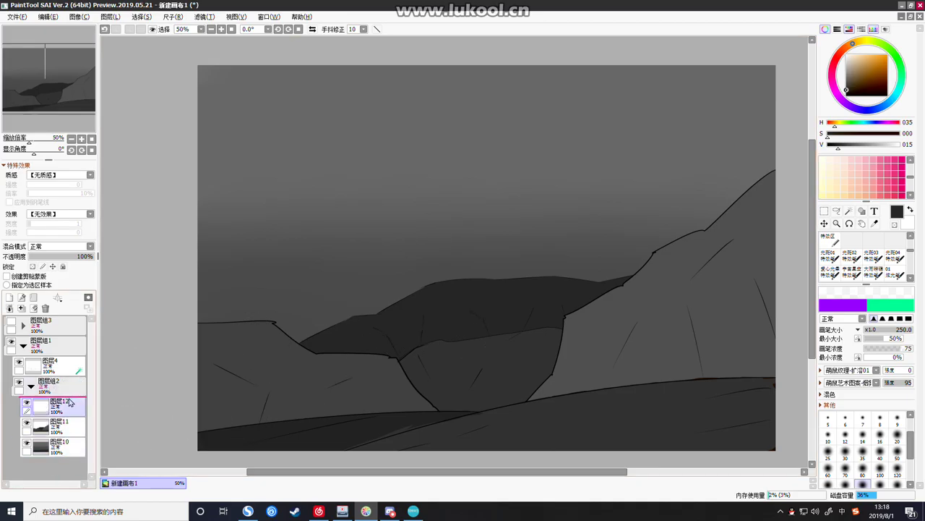
Try size-250 smoke strokes again in the open sky on 图层12
{"action": "mouse_move", "coordinate": [573, 229]}
{"action": "left_mouse_down"}
{"action": "mouse_move", "coordinate": [270, 209]}
{"action": "mouse_move", "coordinate": [253, 192]}
{"action": "mouse_move", "coordinate": [363, 225]}
{"action": "mouse_move", "coordinate": [575, 209]}
{"action": "left_mouse_up"}
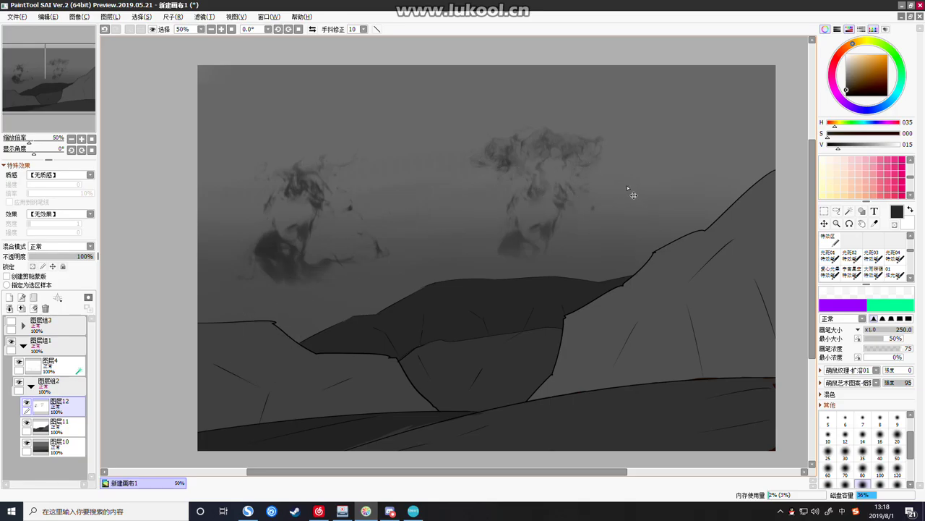
{"action": "key", "text": "ctrl+z"}
{"action": "key", "text": "ctrl+z"}
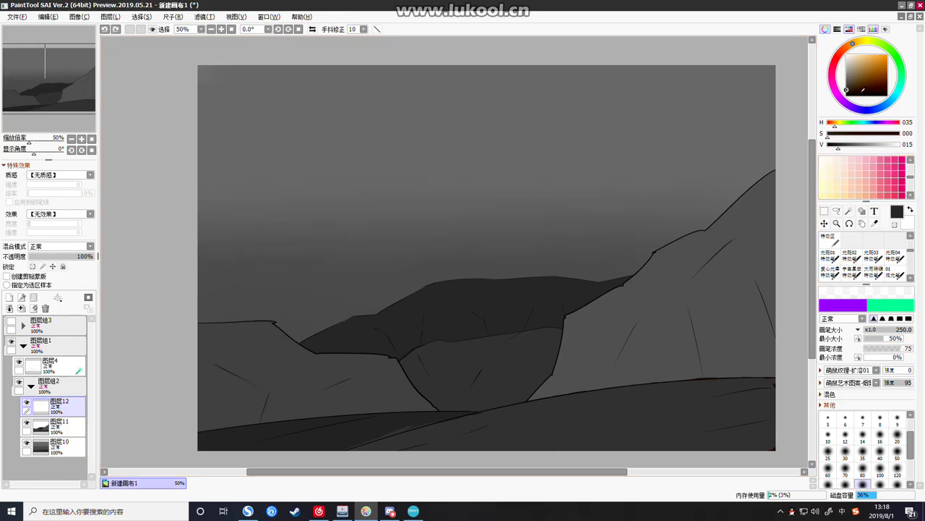
With the Pencil at size 250, paint a dark grey band (V 24) from the canvas's upper-right edge across the sky
{"action": "left_click_drag", "start_coordinate": [861, 91], "coordinate": [810, 84]}
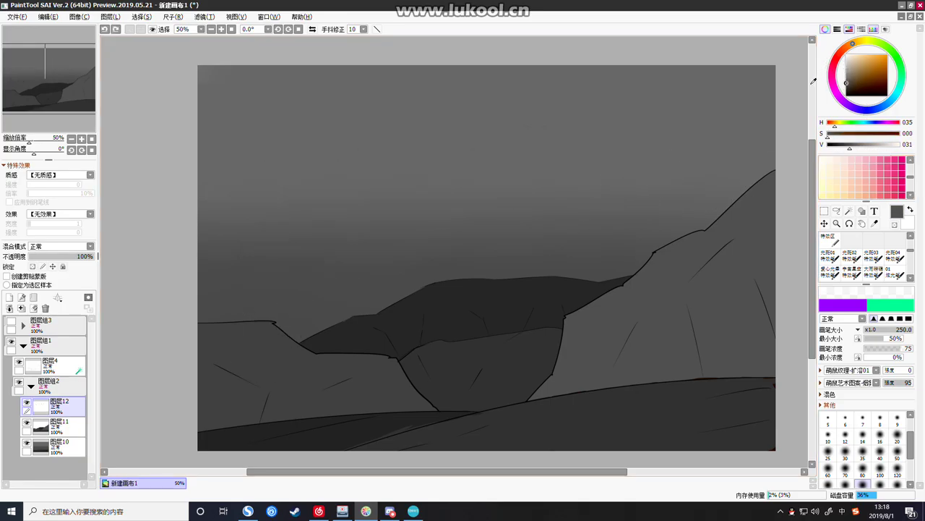
{"action": "left_click", "coordinate": [806, 75], "text": "alt"}
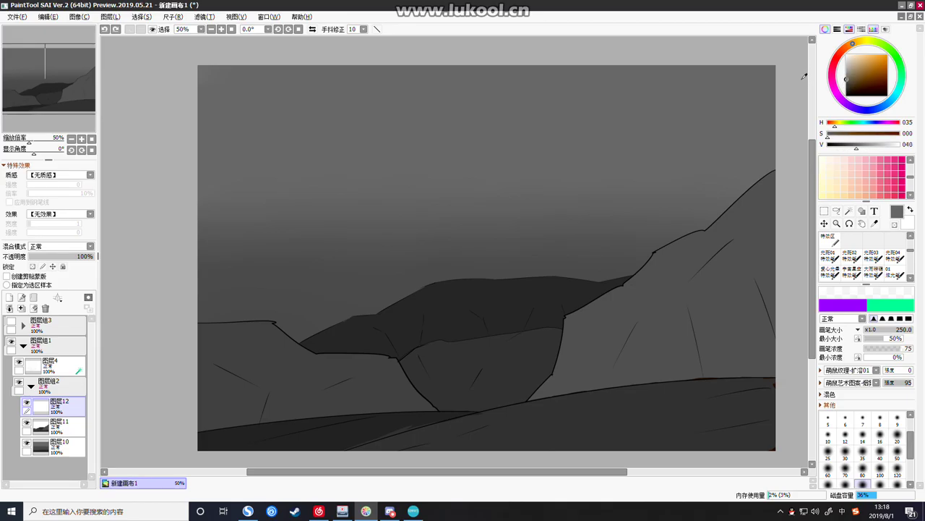
{"action": "left_click", "coordinate": [797, 90], "text": "alt"}
{"action": "scroll", "coordinate": [832, 246], "scroll_direction": "down", "scroll_amount": 3}
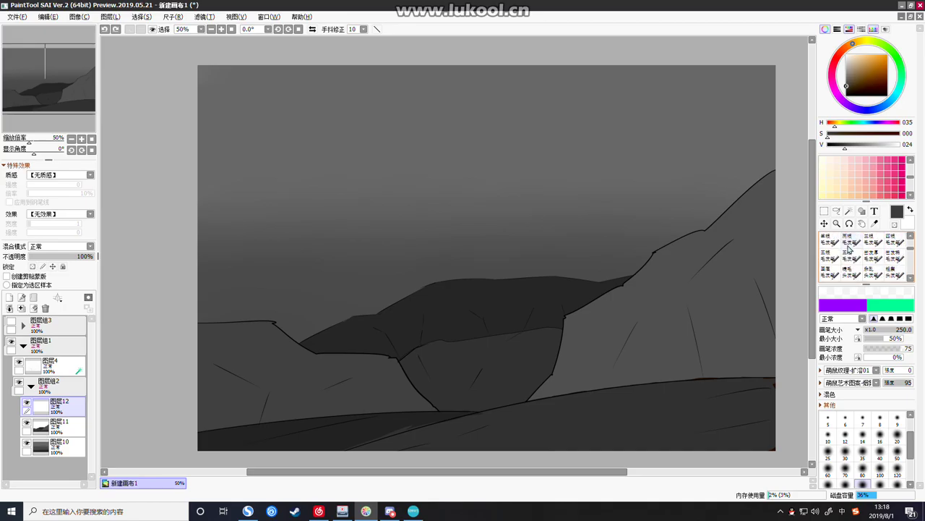
{"action": "scroll", "coordinate": [843, 249], "scroll_direction": "down", "scroll_amount": 4}
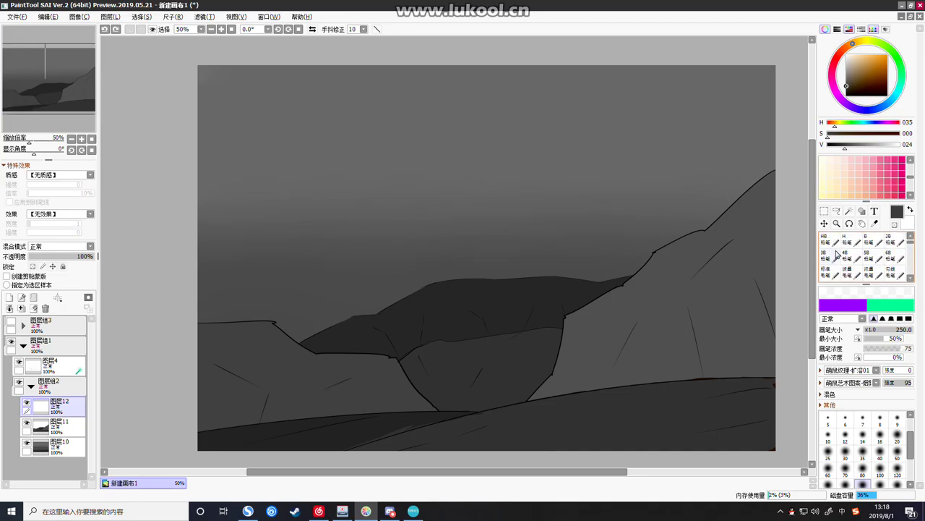
{"action": "left_click", "coordinate": [831, 247]}
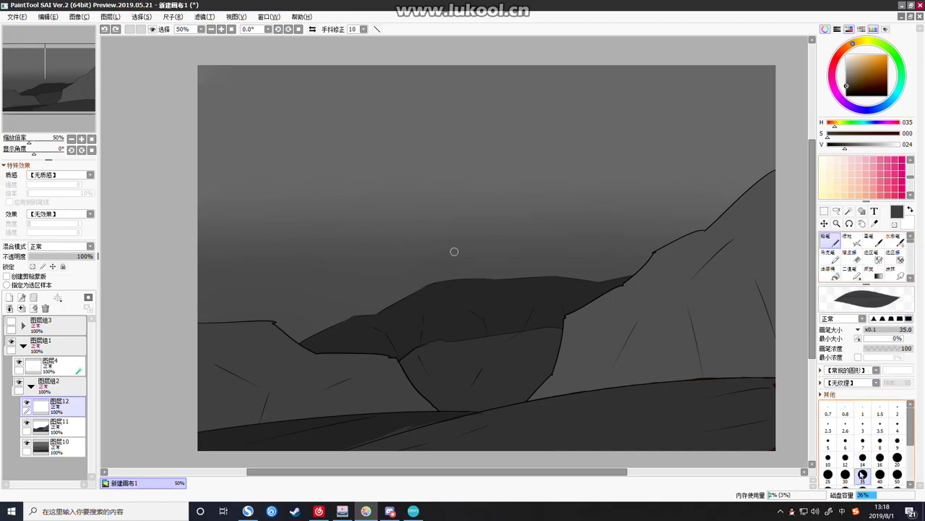
{"action": "left_click", "coordinate": [862, 456]}
{"action": "scroll", "coordinate": [863, 457], "scroll_direction": "down", "scroll_amount": 1}
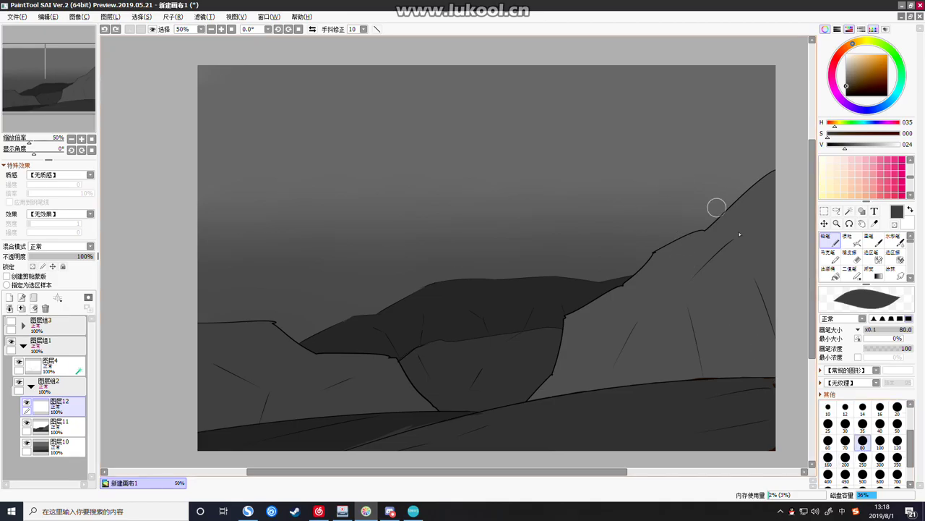
{"action": "scroll", "coordinate": [855, 472], "scroll_direction": "down", "scroll_amount": 2}
{"action": "left_click", "coordinate": [862, 426]}
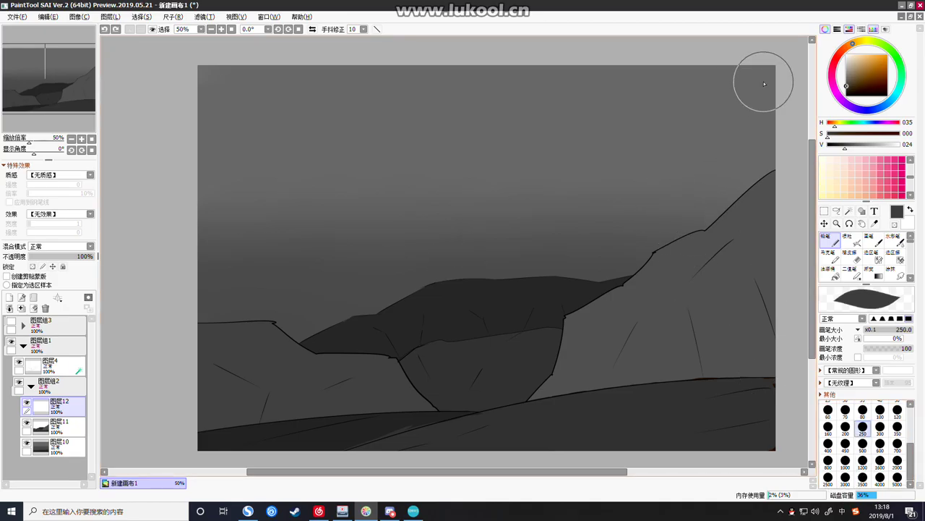
{"action": "left_click_drag", "start_coordinate": [765, 90], "coordinate": [382, 112]}
Paint a darker band (V 13) from the left edge into mid-sky and a near-black band (V 6) from the right edge
{"action": "left_click", "coordinate": [847, 90]}
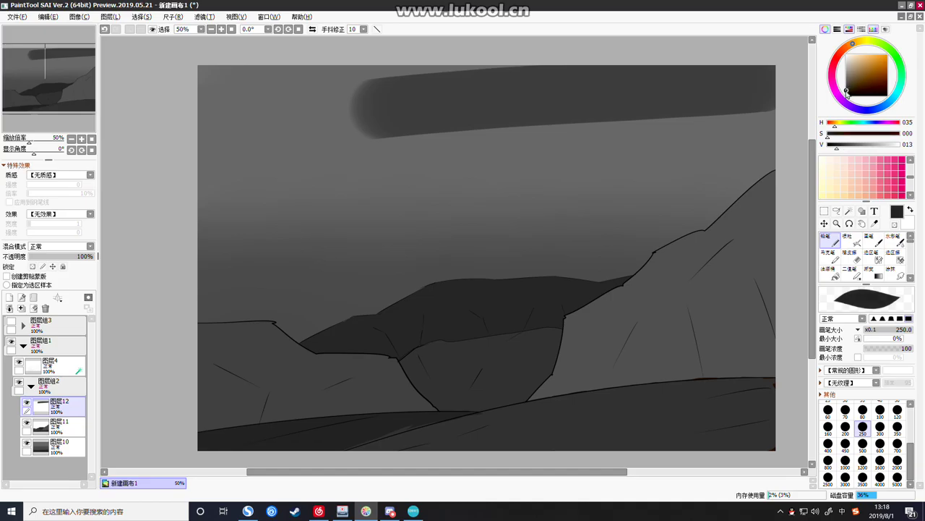
{"action": "left_click_drag", "start_coordinate": [199, 138], "coordinate": [517, 166]}
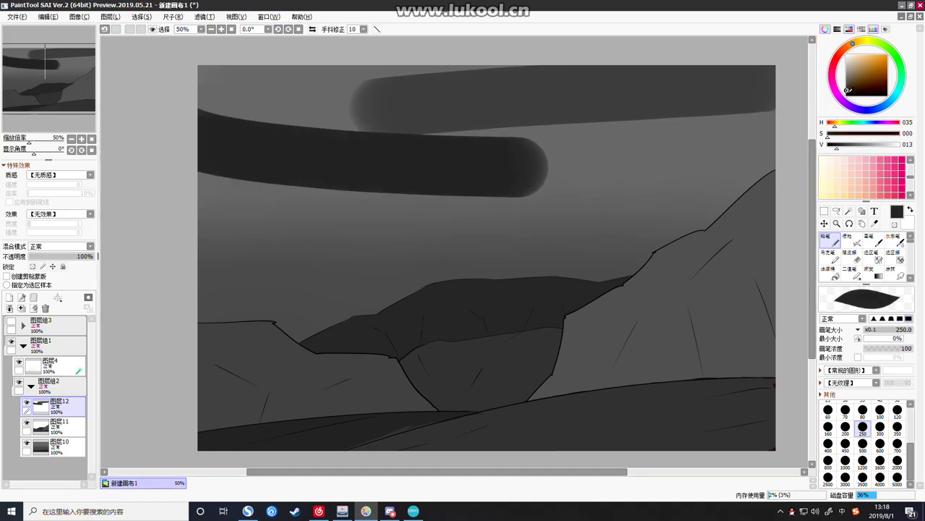
{"action": "left_click", "coordinate": [847, 93]}
{"action": "left_click_drag", "start_coordinate": [761, 130], "coordinate": [529, 183]}
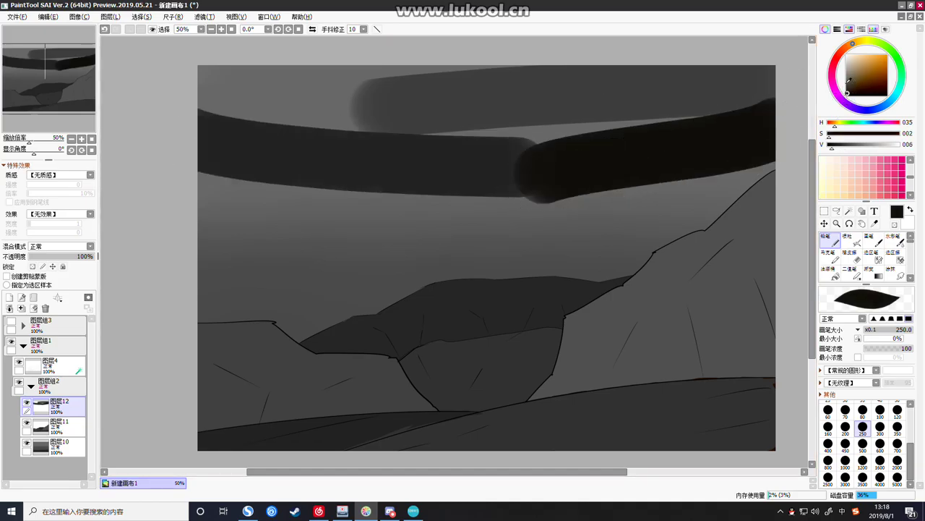
Paint a mid-grey band (V 51) beneath the near-black one and a dark band (V 16) low in the left sky
{"action": "left_click", "coordinate": [850, 84]}
{"action": "left_click", "coordinate": [847, 89]}
{"action": "left_click", "coordinate": [847, 75]}
{"action": "left_click_drag", "start_coordinate": [763, 145], "coordinate": [519, 217]}
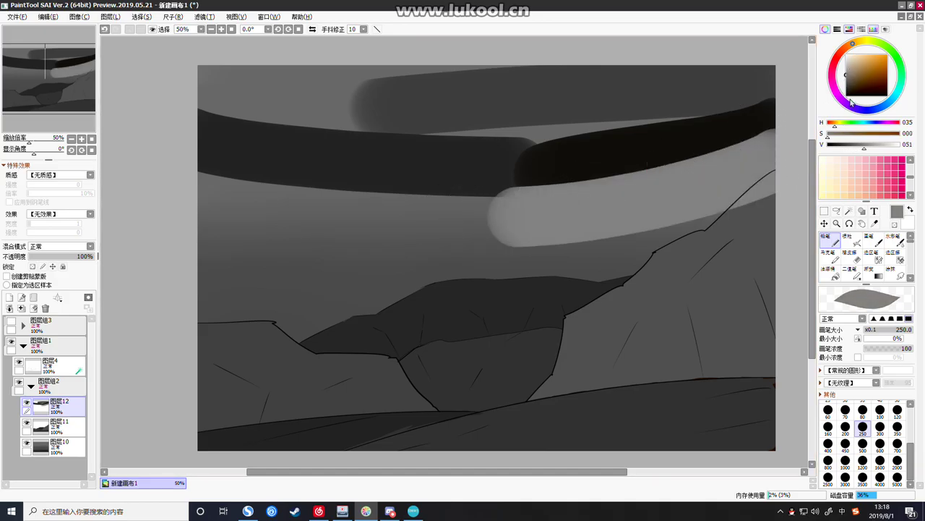
{"action": "left_click", "coordinate": [848, 90]}
{"action": "left_click_drag", "start_coordinate": [211, 257], "coordinate": [425, 247]}
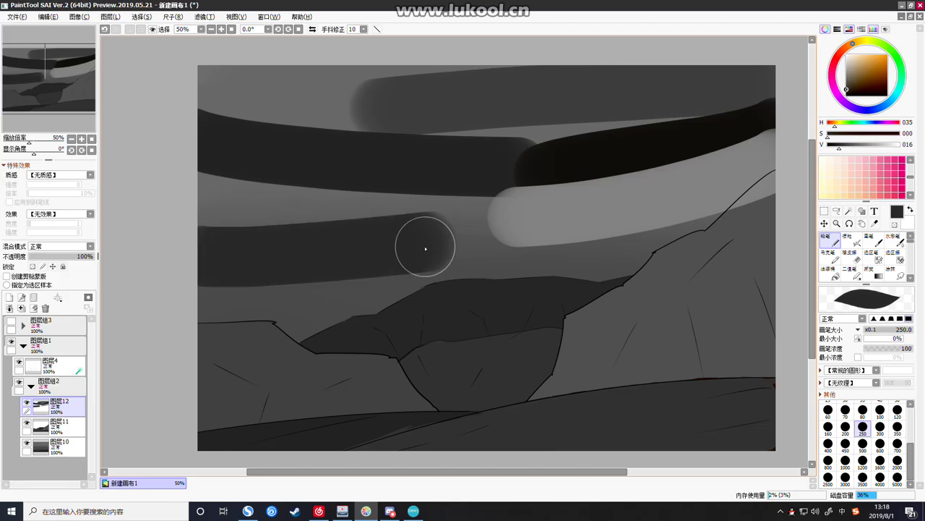
Paint a dark band (V 11) above the central ridge and overlap it with a light grey band (V 64) along the ridge
{"action": "left_click", "coordinate": [849, 91]}
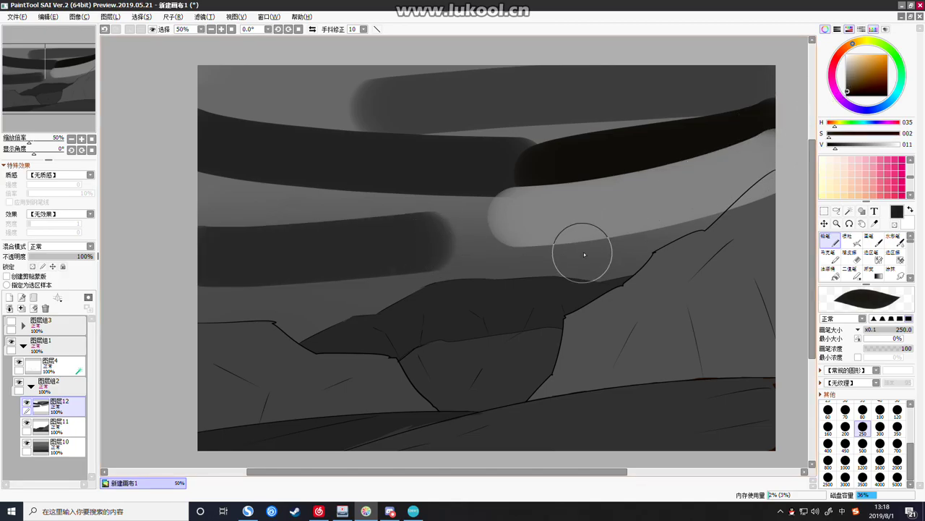
{"action": "mouse_move", "coordinate": [583, 243]}
{"action": "left_mouse_down"}
{"action": "mouse_move", "coordinate": [399, 274]}
{"action": "mouse_move", "coordinate": [358, 278]}
{"action": "left_mouse_up"}
{"action": "left_click", "coordinate": [847, 69]}
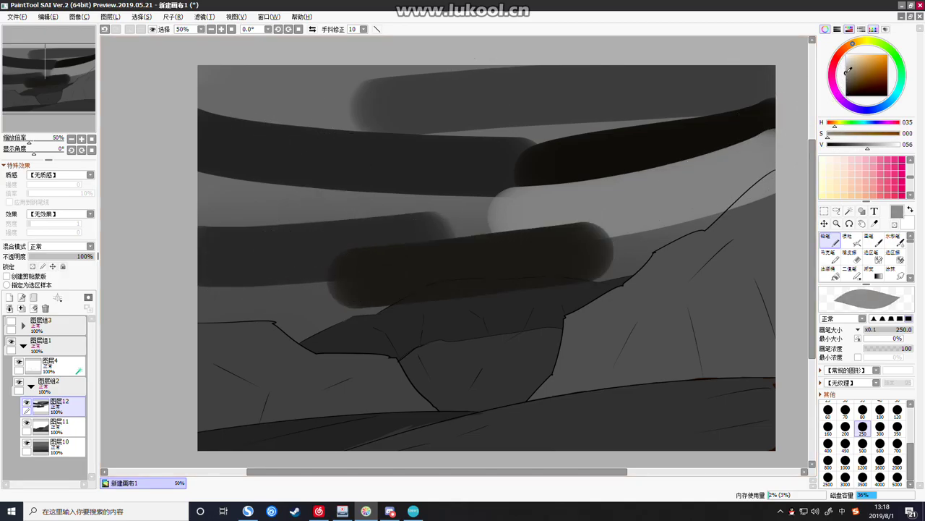
{"action": "left_click_drag", "start_coordinate": [640, 246], "coordinate": [336, 286]}
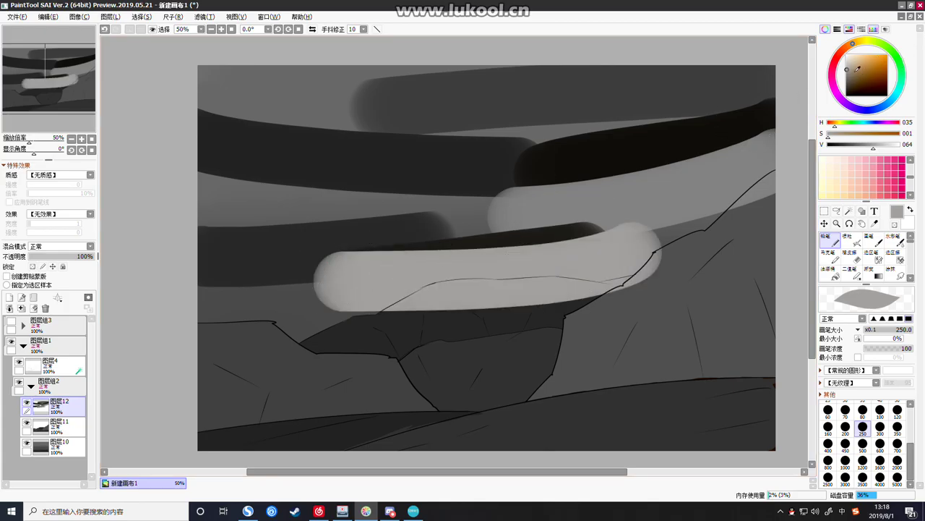
Try a mid-grey band (V 45) across the upper-left sky
{"action": "left_click", "coordinate": [847, 77]}
{"action": "left_click_drag", "start_coordinate": [216, 79], "coordinate": [415, 92]}
{"action": "key", "text": "ctrl+z"}
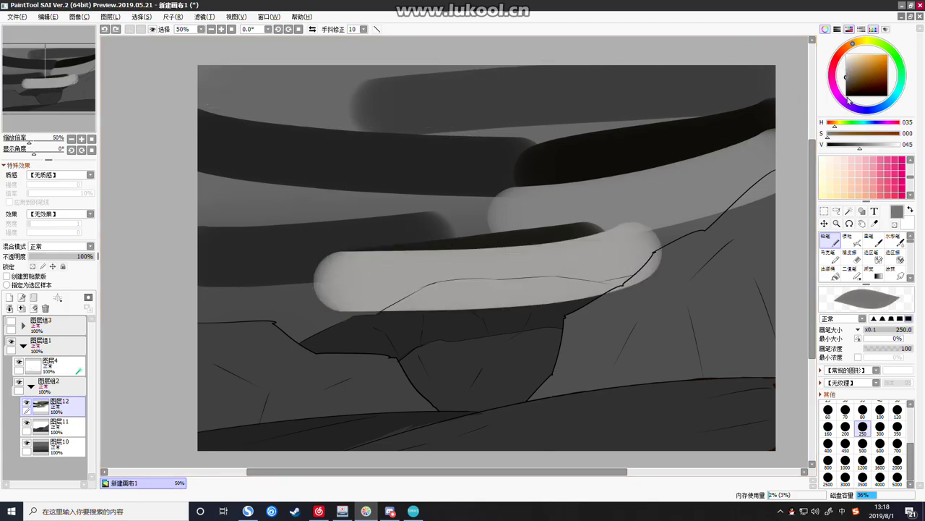
Paint dark grey bands (V 15) across the upper-left corner and low in the left sky
{"action": "left_click", "coordinate": [846, 90]}
{"action": "left_click_drag", "start_coordinate": [217, 65], "coordinate": [342, 70]}
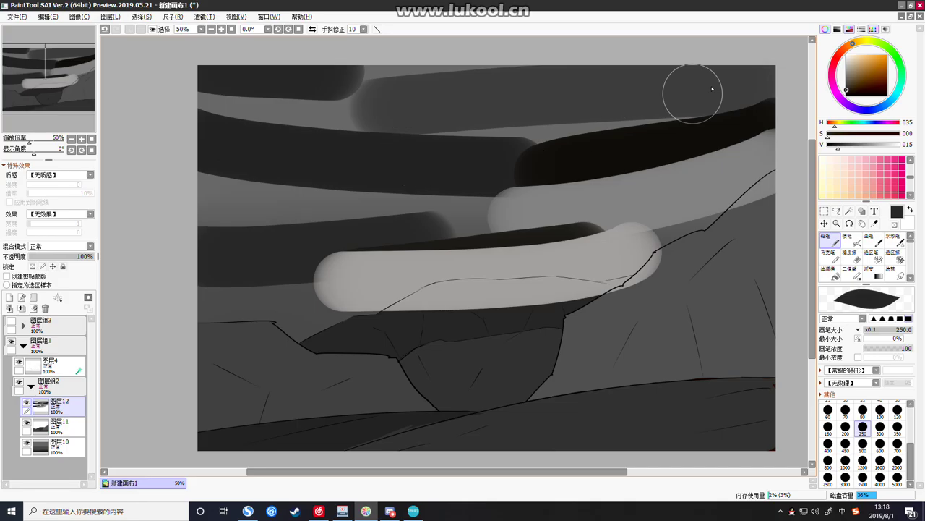
{"action": "left_click_drag", "start_coordinate": [145, 302], "coordinate": [304, 237]}
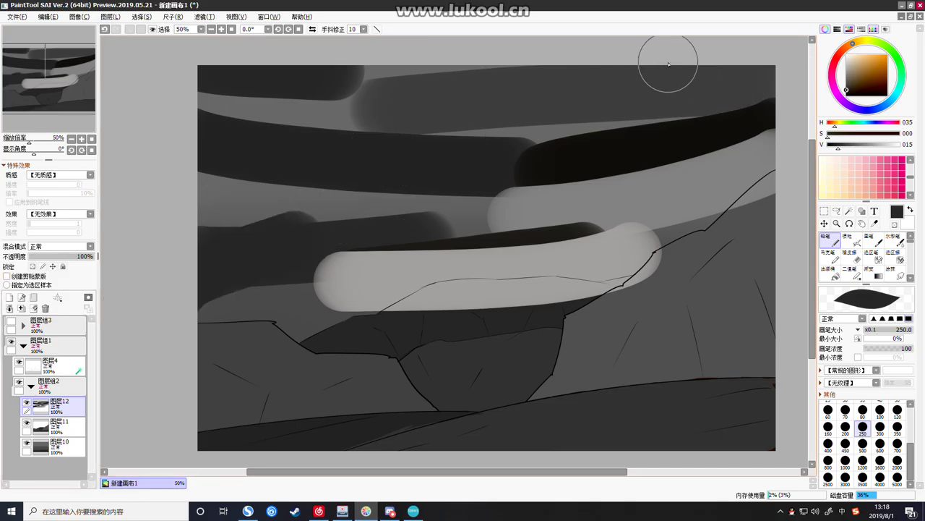
Blend the sky bands into a smooth gradient with the soft-edged blur brush at size 450 and move 图层12 beneath 图层11
{"action": "scroll", "coordinate": [871, 268], "scroll_direction": "down", "scroll_amount": 3}
{"action": "scroll", "coordinate": [871, 266], "scroll_direction": "up", "scroll_amount": 3}
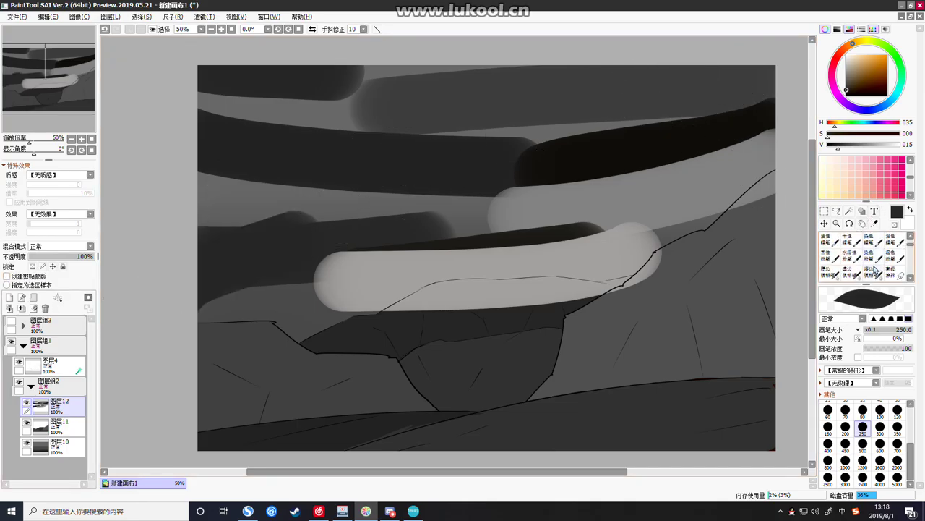
{"action": "left_click", "coordinate": [854, 258]}
{"action": "left_click", "coordinate": [853, 485]}
{"action": "left_click_drag", "start_coordinate": [705, 266], "coordinate": [359, 300]}
{"action": "key", "text": "ctrl+z"}
{"action": "mouse_move", "coordinate": [716, 252]}
{"action": "left_mouse_down"}
{"action": "mouse_move", "coordinate": [72, 292]}
{"action": "mouse_move", "coordinate": [498, 250]}
{"action": "mouse_move", "coordinate": [206, 248]}
{"action": "left_mouse_up"}
{"action": "left_click_drag", "start_coordinate": [463, 217], "coordinate": [778, 190]}
{"action": "left_click_drag", "start_coordinate": [488, 201], "coordinate": [792, 172]}
{"action": "mouse_move", "coordinate": [709, 174]}
{"action": "left_mouse_down"}
{"action": "mouse_move", "coordinate": [657, 113]}
{"action": "mouse_move", "coordinate": [236, 87]}
{"action": "mouse_move", "coordinate": [374, 108]}
{"action": "left_mouse_up"}
{"action": "mouse_move", "coordinate": [252, 251]}
{"action": "left_mouse_down"}
{"action": "mouse_move", "coordinate": [403, 279]}
{"action": "mouse_move", "coordinate": [569, 268]}
{"action": "left_mouse_up"}
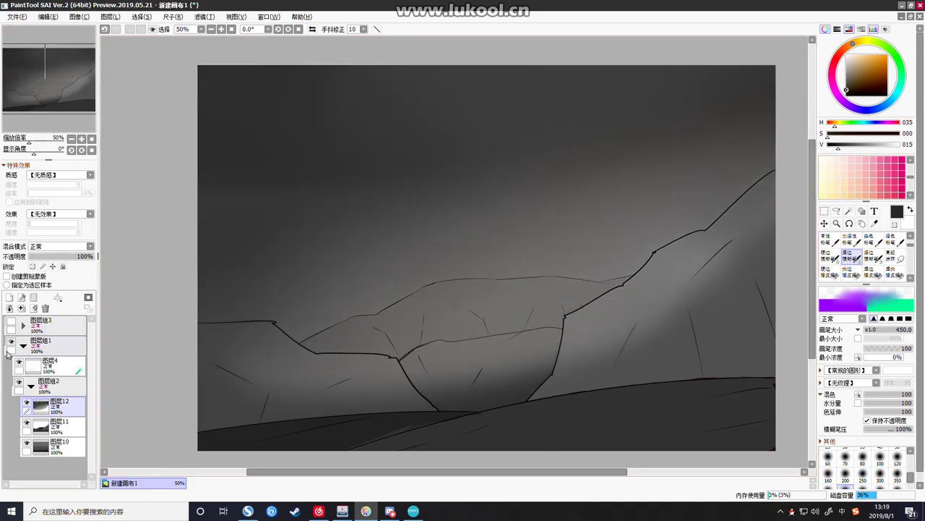
{"action": "left_click_drag", "start_coordinate": [45, 424], "coordinate": [48, 425]}
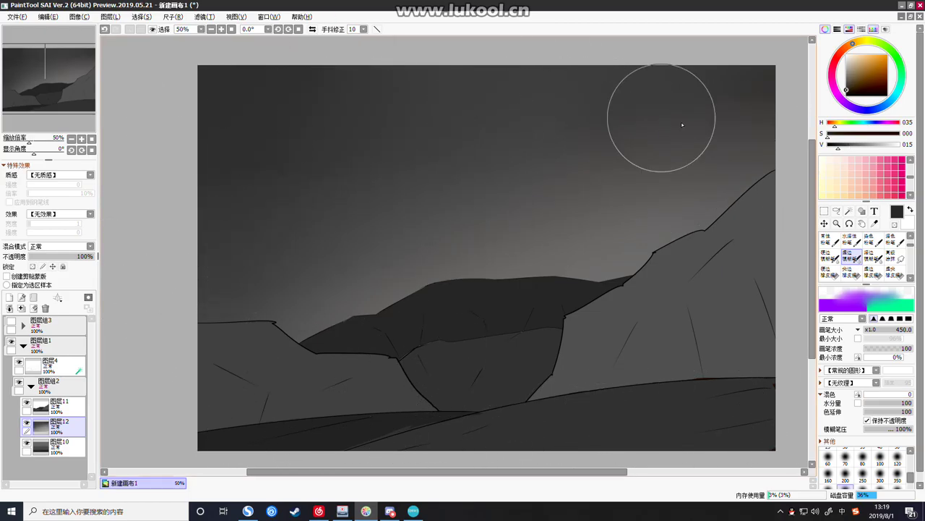
Look through the effect, glow, flame and pattern brush presets for one suited to the sky
{"action": "scroll", "coordinate": [864, 262], "scroll_direction": "down", "scroll_amount": 5}
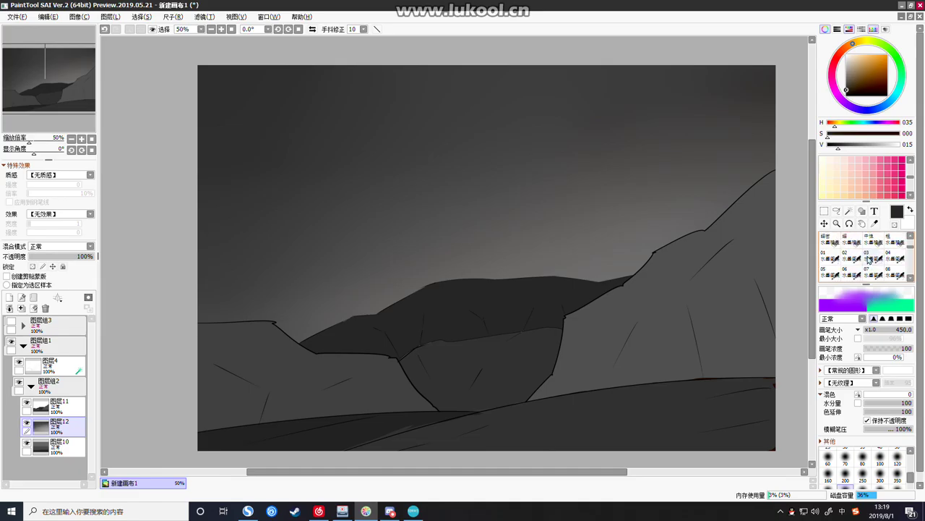
{"action": "scroll", "coordinate": [866, 262], "scroll_direction": "down", "scroll_amount": 4}
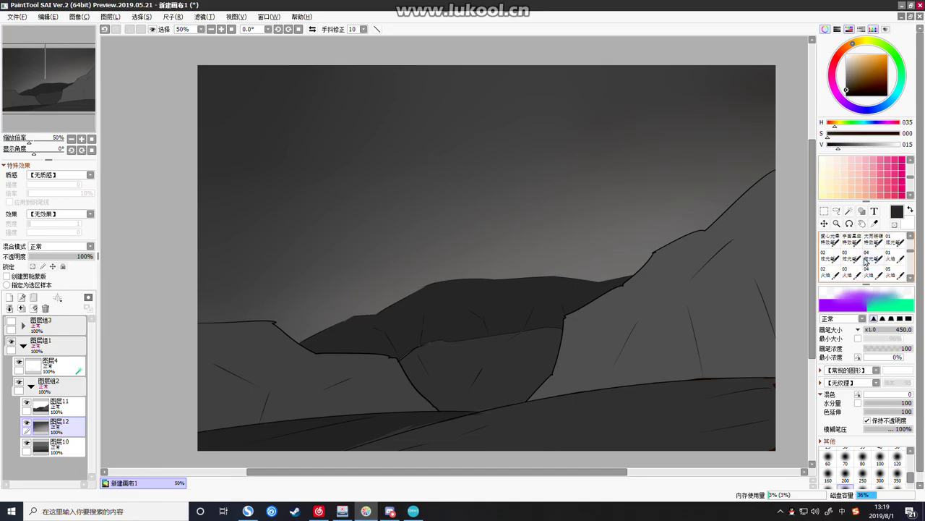
{"action": "scroll", "coordinate": [866, 261], "scroll_direction": "down", "scroll_amount": 3}
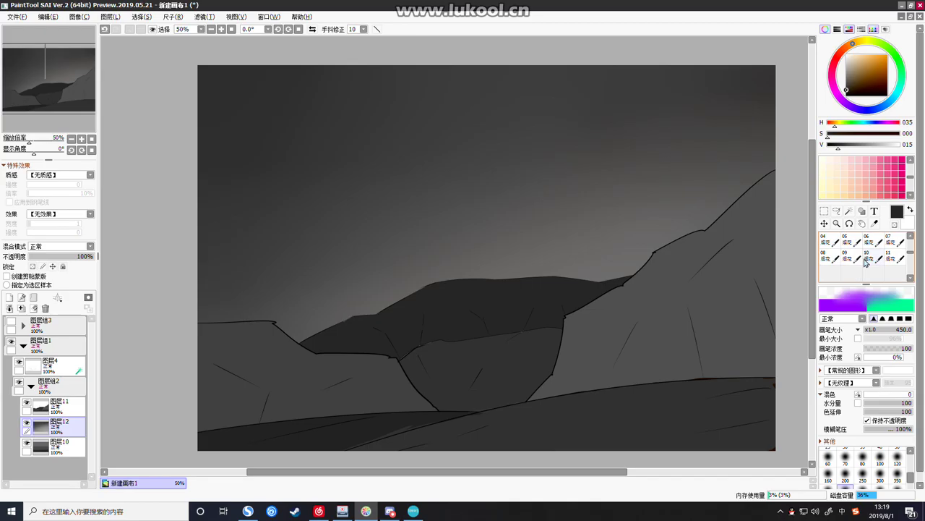
{"action": "scroll", "coordinate": [865, 261], "scroll_direction": "up", "scroll_amount": 1}
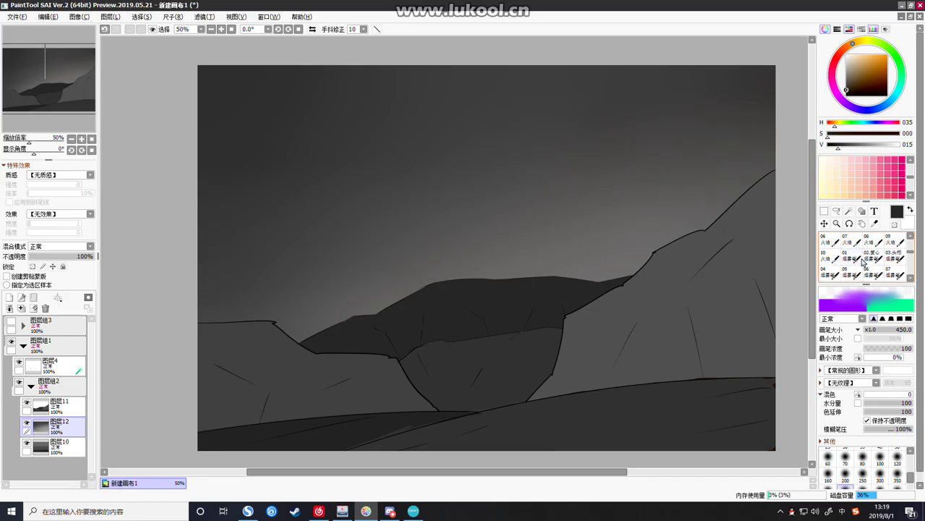
{"action": "scroll", "coordinate": [863, 263], "scroll_direction": "up", "scroll_amount": 2}
{"action": "scroll", "coordinate": [863, 263], "scroll_direction": "up", "scroll_amount": 2}
{"action": "scroll", "coordinate": [863, 263], "scroll_direction": "down", "scroll_amount": 2}
{"action": "scroll", "coordinate": [863, 264], "scroll_direction": "down", "scroll_amount": 2}
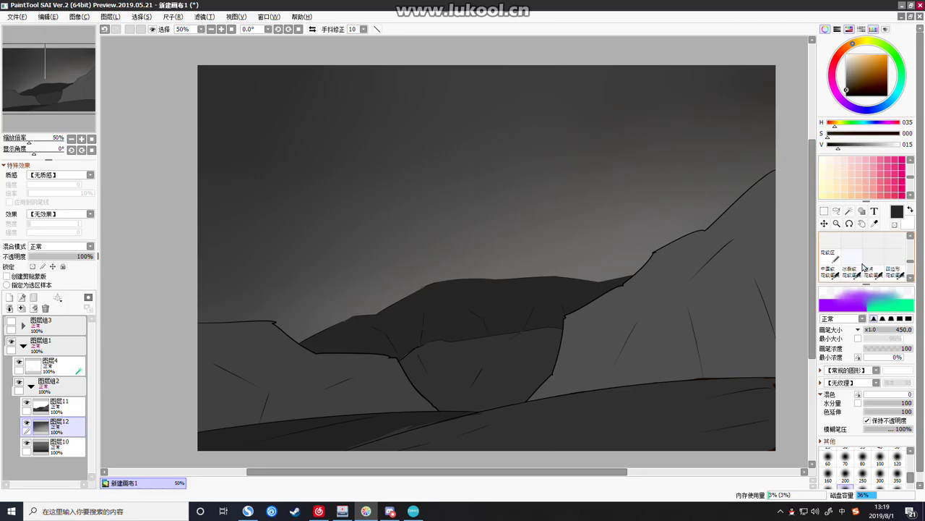
{"action": "scroll", "coordinate": [860, 267], "scroll_direction": "up", "scroll_amount": 2}
{"action": "scroll", "coordinate": [860, 267], "scroll_direction": "down", "scroll_amount": 3}
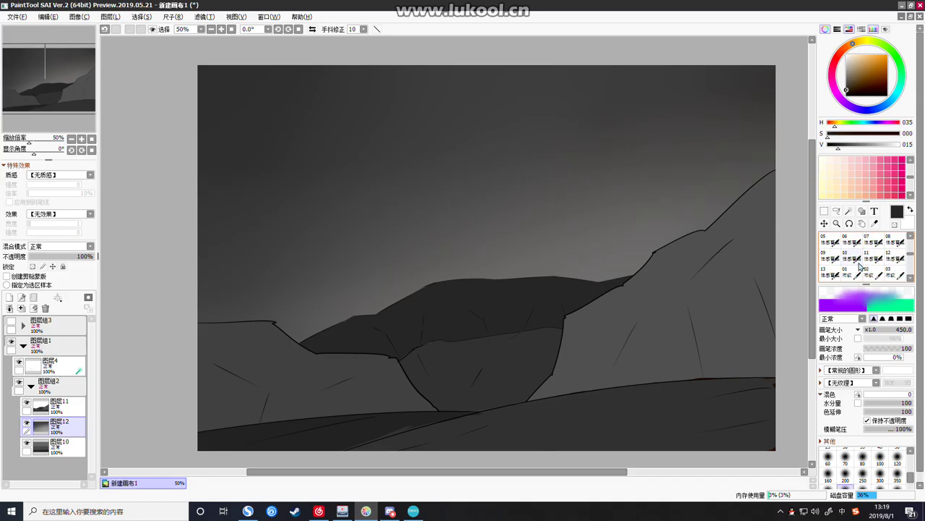
Preview the lace, 布纹 fabric and 迷彩 camouflage clothing brushes
{"action": "left_click", "coordinate": [850, 256]}
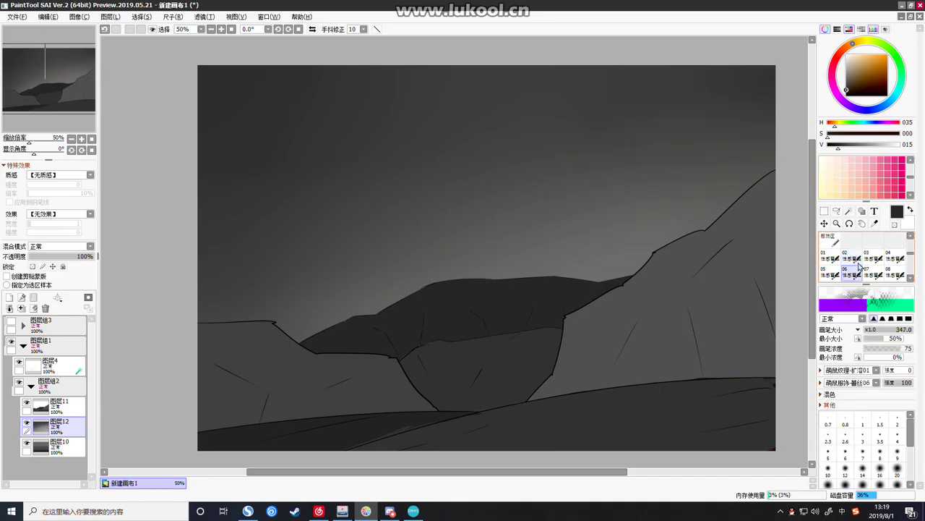
{"action": "left_click", "coordinate": [871, 273]}
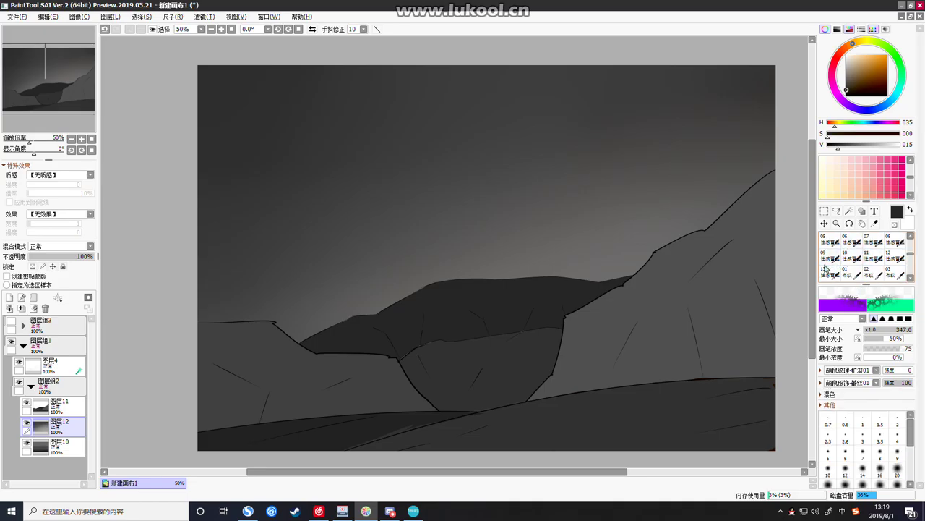
{"action": "left_click", "coordinate": [873, 257]}
{"action": "scroll", "coordinate": [873, 261], "scroll_direction": "down", "scroll_amount": 1}
{"action": "left_click", "coordinate": [872, 258]}
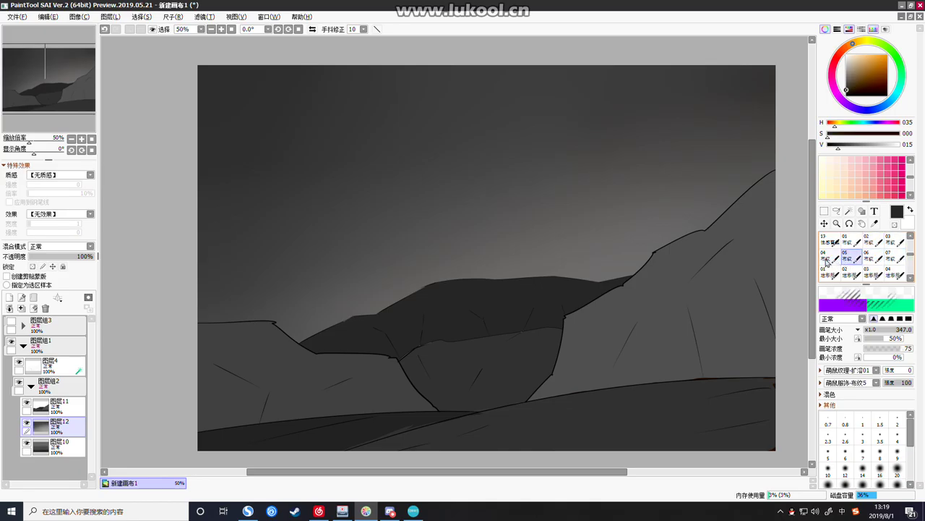
{"action": "left_click", "coordinate": [827, 262]}
{"action": "scroll", "coordinate": [828, 262], "scroll_direction": "down", "scroll_amount": 1}
{"action": "left_click", "coordinate": [831, 261]}
{"action": "left_click", "coordinate": [852, 260]}
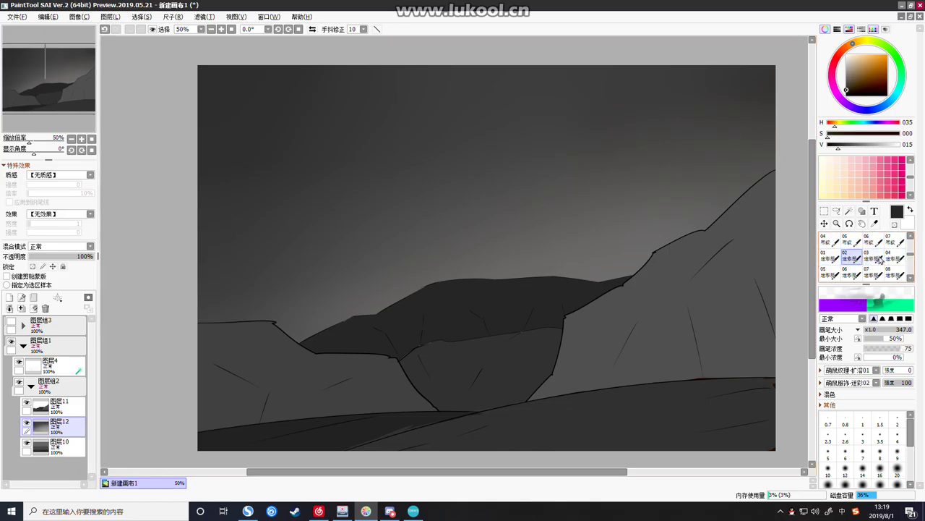
{"action": "scroll", "coordinate": [882, 259], "scroll_direction": "down", "scroll_amount": 1}
{"action": "left_click", "coordinate": [839, 260]}
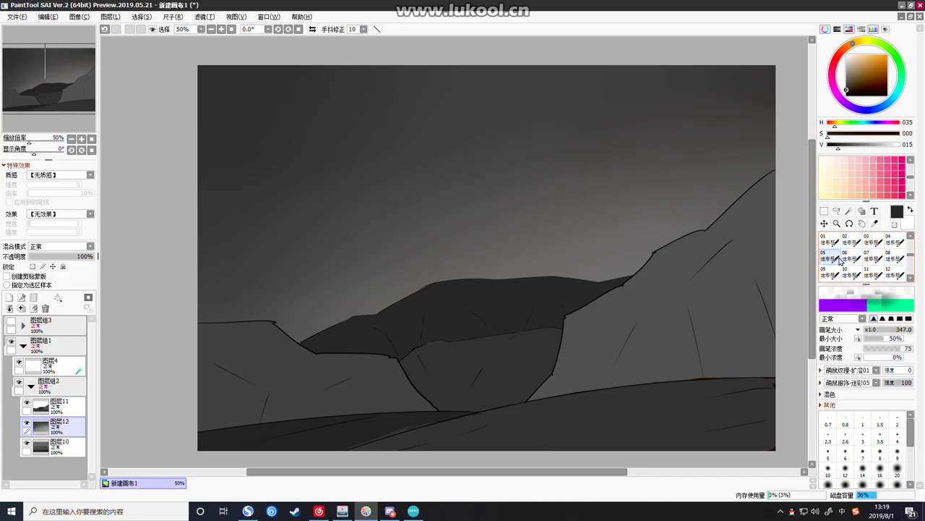
Preview more clothing pattern brushes, including 针纹06, and the cartoon pattern brush 卡通图案14
{"action": "scroll", "coordinate": [842, 260], "scroll_direction": "down", "scroll_amount": 1}
{"action": "left_click", "coordinate": [877, 260]}
{"action": "left_click", "coordinate": [896, 261]}
{"action": "scroll", "coordinate": [895, 262], "scroll_direction": "down", "scroll_amount": 2}
{"action": "left_click", "coordinate": [893, 261]}
{"action": "left_click", "coordinate": [857, 262]}
{"action": "scroll", "coordinate": [858, 265], "scroll_direction": "down", "scroll_amount": 2}
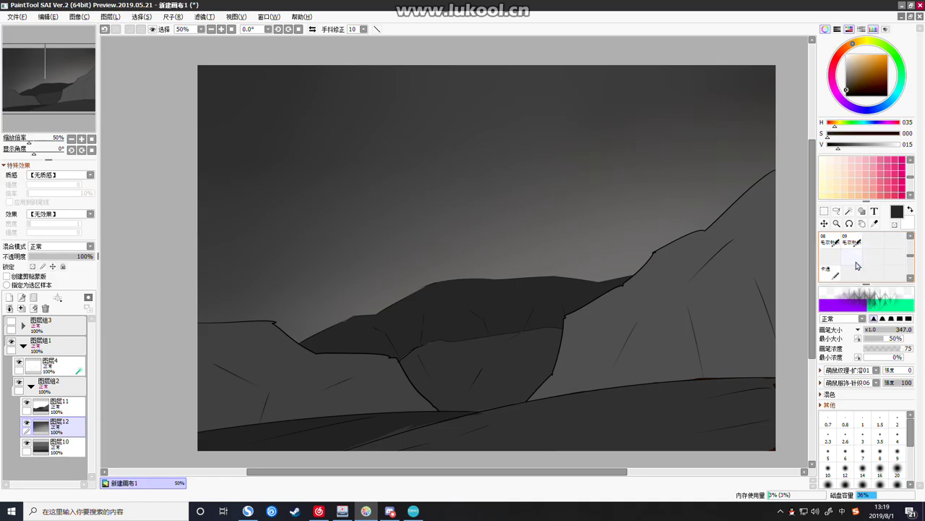
{"action": "scroll", "coordinate": [873, 259], "scroll_direction": "up", "scroll_amount": 4}
{"action": "scroll", "coordinate": [863, 258], "scroll_direction": "up", "scroll_amount": 2}
{"action": "left_click", "coordinate": [874, 259]}
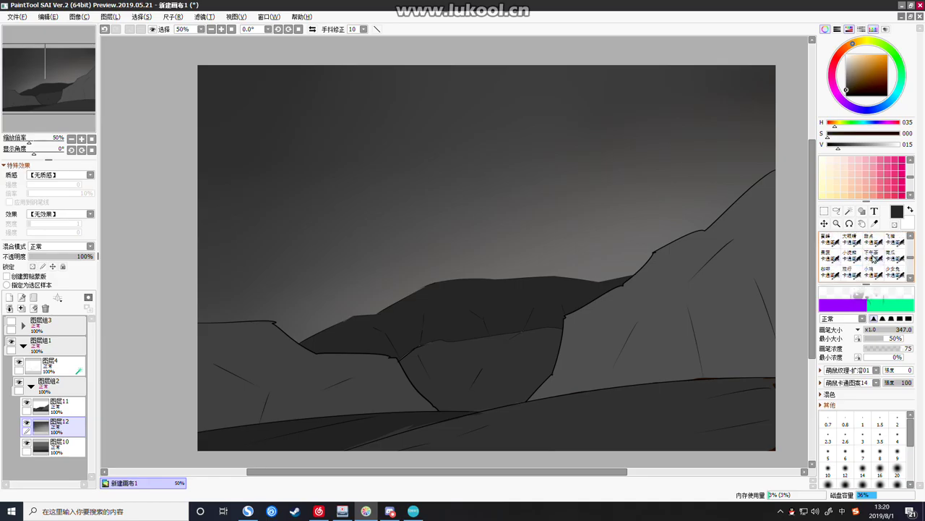
Preview the hand-drawn and floral pattern brushes, including 手绘图案18 and the snowflake pattern
{"action": "scroll", "coordinate": [872, 260], "scroll_direction": "down", "scroll_amount": 2}
{"action": "left_click", "coordinate": [833, 274]}
{"action": "scroll", "coordinate": [852, 271], "scroll_direction": "down", "scroll_amount": 2}
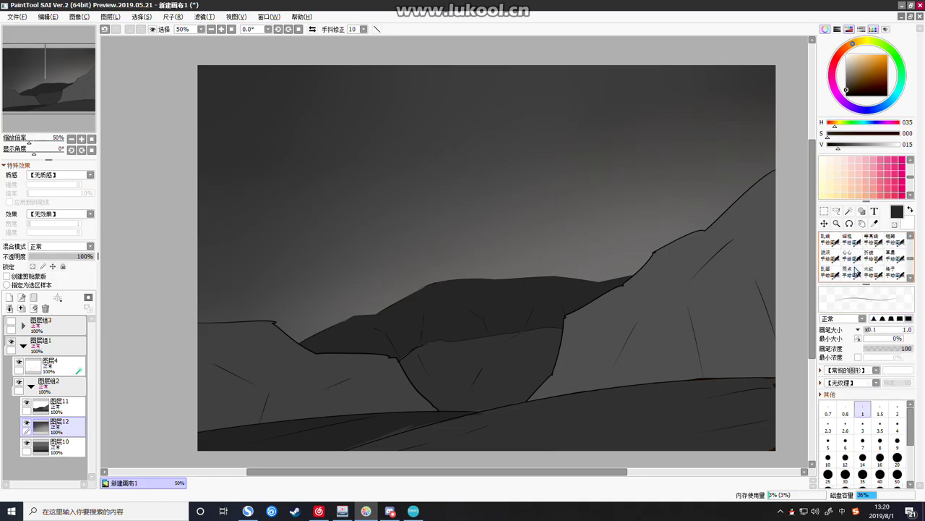
{"action": "left_click", "coordinate": [858, 260]}
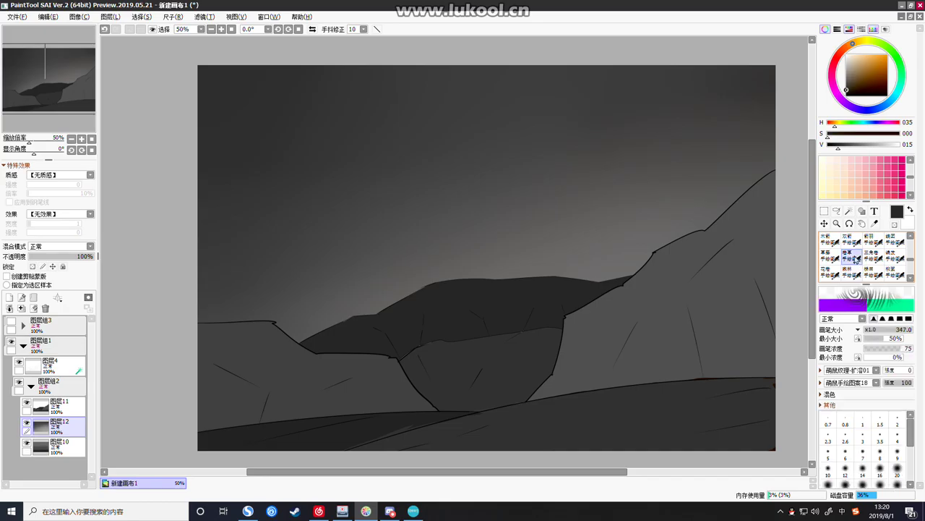
{"action": "left_click", "coordinate": [828, 273]}
{"action": "left_click", "coordinate": [850, 272]}
{"action": "scroll", "coordinate": [860, 272], "scroll_direction": "down", "scroll_amount": 3}
{"action": "scroll", "coordinate": [867, 270], "scroll_direction": "down", "scroll_amount": 2}
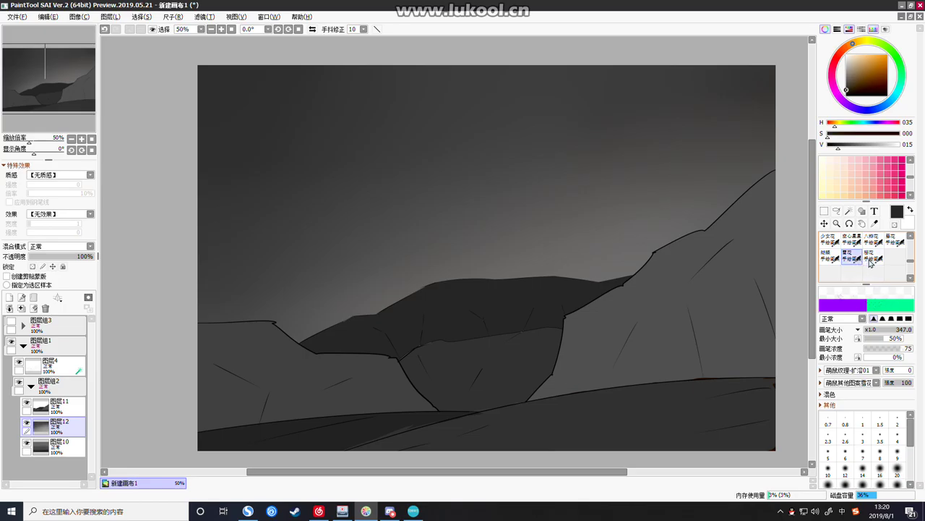
{"action": "scroll", "coordinate": [871, 263], "scroll_direction": "up", "scroll_amount": 3}
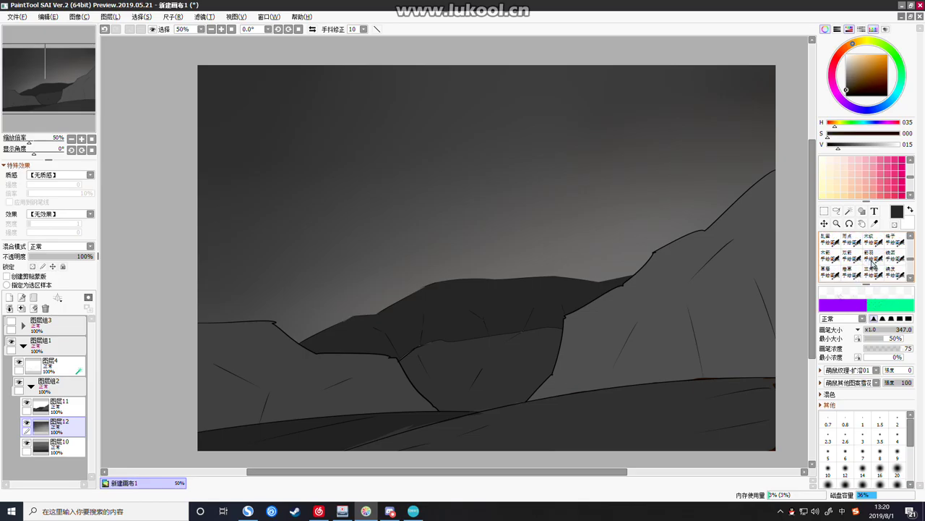
{"action": "scroll", "coordinate": [871, 265], "scroll_direction": "up", "scroll_amount": 3}
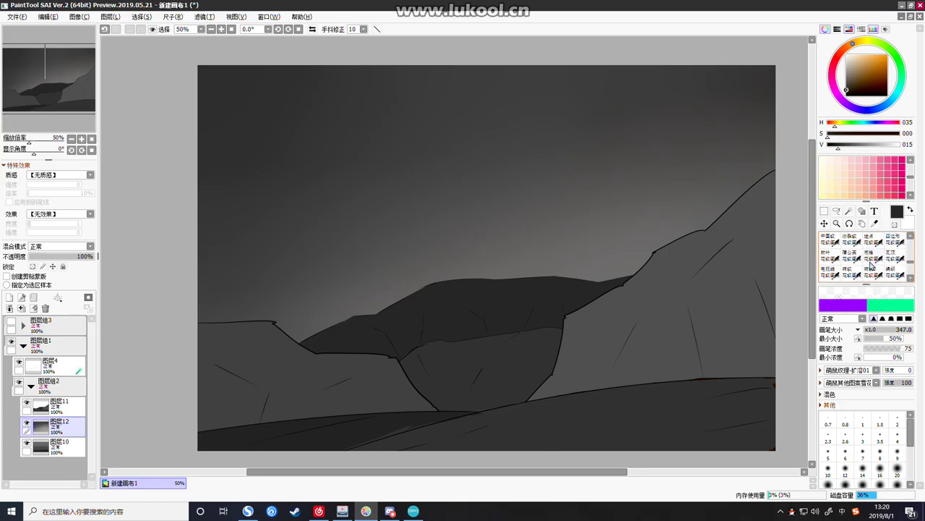
{"action": "scroll", "coordinate": [871, 265], "scroll_direction": "down", "scroll_amount": 3}
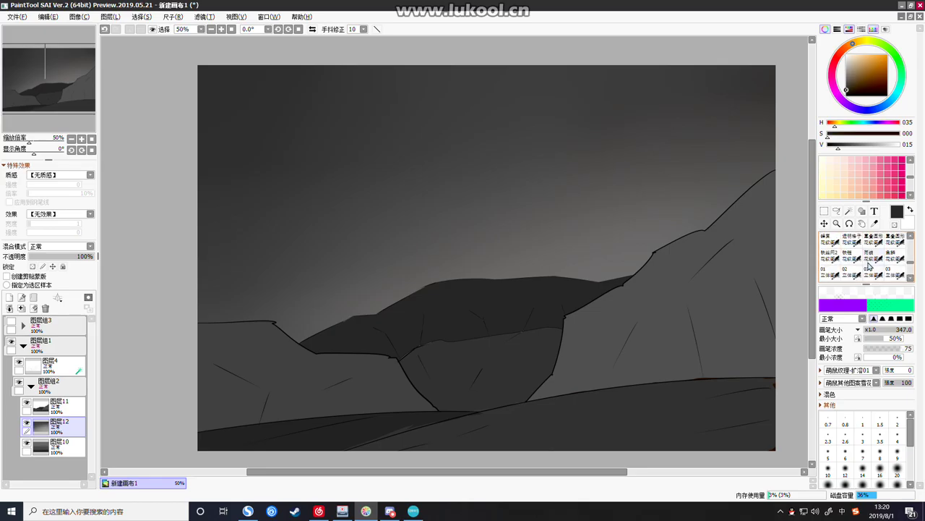
Try a stroke of the 雨线 rain-line brush at the sky's right edge and undo it
{"action": "mouse_move", "coordinate": [774, 250]}
{"action": "left_mouse_down"}
{"action": "mouse_move", "coordinate": [687, 169]}
{"action": "mouse_move", "coordinate": [572, 260]}
{"action": "mouse_move", "coordinate": [456, 231]}
{"action": "mouse_move", "coordinate": [778, 204]}
{"action": "left_mouse_up"}
{"action": "key", "text": "ctrl+z"}
{"action": "scroll", "coordinate": [870, 253], "scroll_direction": "down", "scroll_amount": 1}
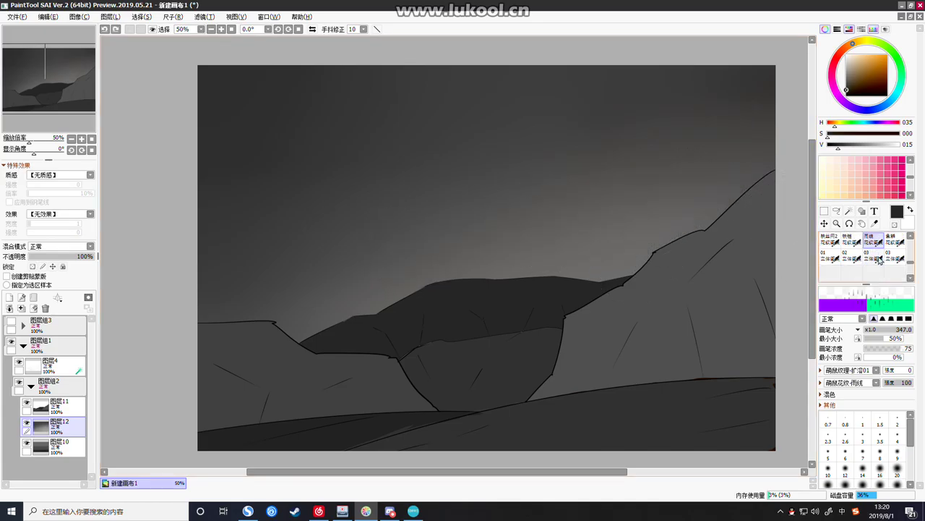
Try the 背景组3, 背景组2 and 背景组1 texture brushes at size 404 over the right side of the sky, undoing each stroke
{"action": "scroll", "coordinate": [865, 259], "scroll_direction": "down", "scroll_amount": 3}
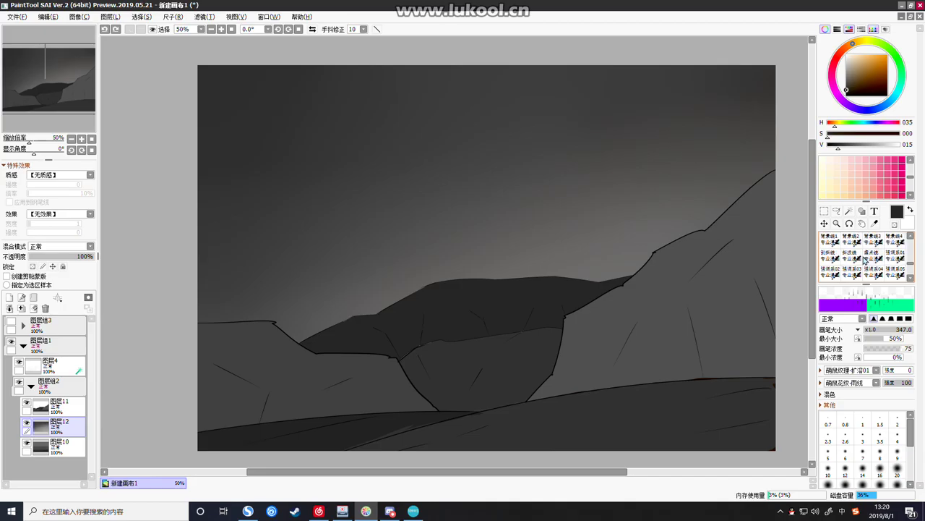
{"action": "left_click", "coordinate": [873, 240]}
{"action": "left_click_drag", "start_coordinate": [743, 123], "coordinate": [510, 246]}
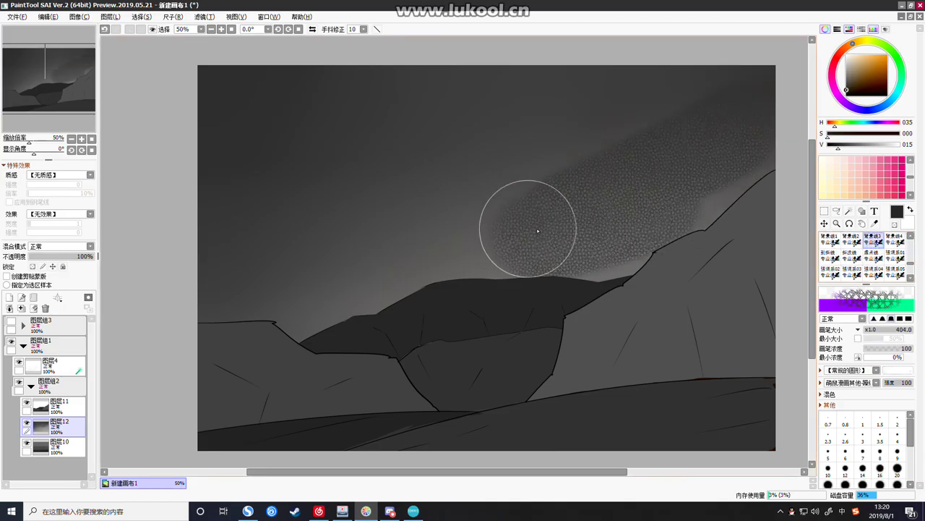
{"action": "key", "text": "ctrl+z"}
{"action": "key", "text": "ctrl+z"}
{"action": "left_click", "coordinate": [852, 239]}
{"action": "left_click_drag", "start_coordinate": [600, 226], "coordinate": [465, 237]}
{"action": "key", "text": "ctrl+z"}
{"action": "left_click", "coordinate": [830, 239]}
{"action": "left_click_drag", "start_coordinate": [692, 220], "coordinate": [445, 235]}
{"action": "key", "text": "ctrl+z"}
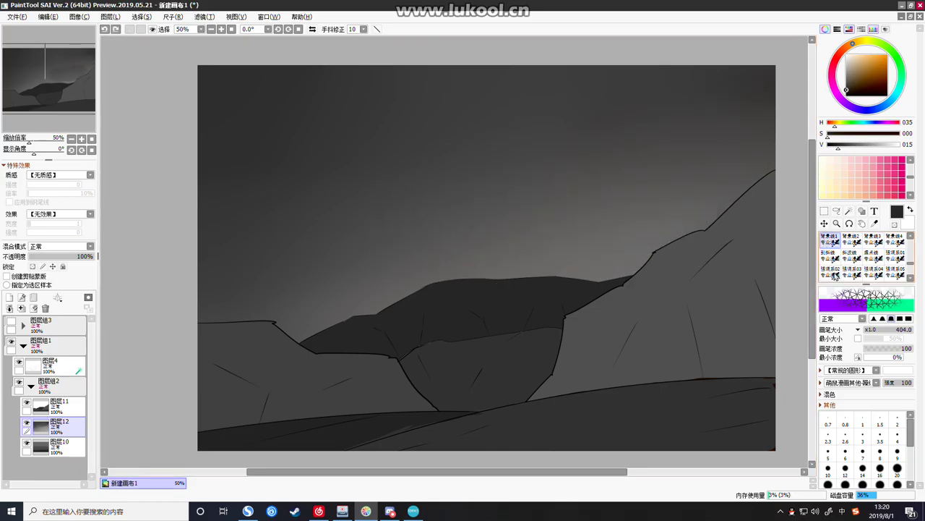
Try several strokes of the 强调系03 emphasis-line brush at size 404 across the sky and undo them
{"action": "left_click", "coordinate": [852, 274]}
{"action": "left_click_drag", "start_coordinate": [571, 233], "coordinate": [427, 248]}
{"action": "key", "text": "ctrl+z"}
{"action": "mouse_move", "coordinate": [683, 222]}
{"action": "left_mouse_down"}
{"action": "mouse_move", "coordinate": [236, 256]}
{"action": "mouse_move", "coordinate": [800, 213]}
{"action": "left_mouse_up"}
{"action": "key", "text": "ctrl+z"}
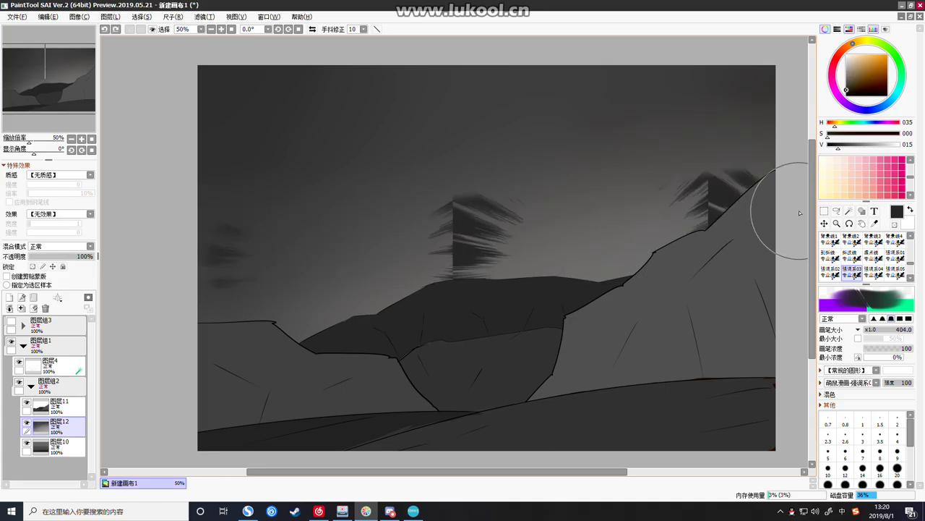
{"action": "key", "text": "ctrl+z"}
{"action": "key", "text": "ctrl+z"}
{"action": "left_click_drag", "start_coordinate": [734, 141], "coordinate": [516, 186]}
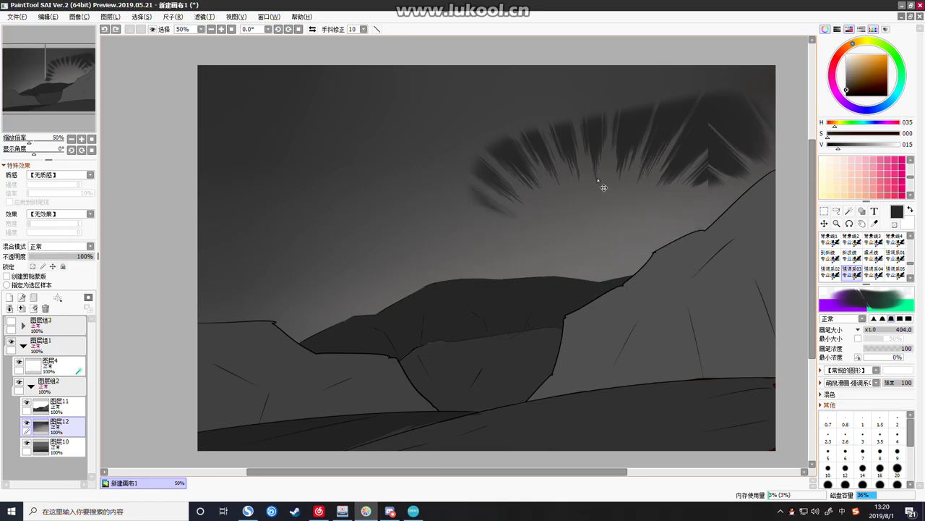
{"action": "key", "text": "ctrl+z"}
Try a stroke of a 网点 halftone brush in the sky above the central ridge and undo it
{"action": "scroll", "coordinate": [868, 260], "scroll_direction": "down", "scroll_amount": 3}
{"action": "left_click", "coordinate": [876, 259]}
{"action": "left_click_drag", "start_coordinate": [597, 216], "coordinate": [556, 236]}
{"action": "key", "text": "ctrl+z"}
Switch back to the 铅笔 brush with dark grey (V 19) and set its size to 35
{"action": "scroll", "coordinate": [858, 269], "scroll_direction": "down", "scroll_amount": 3}
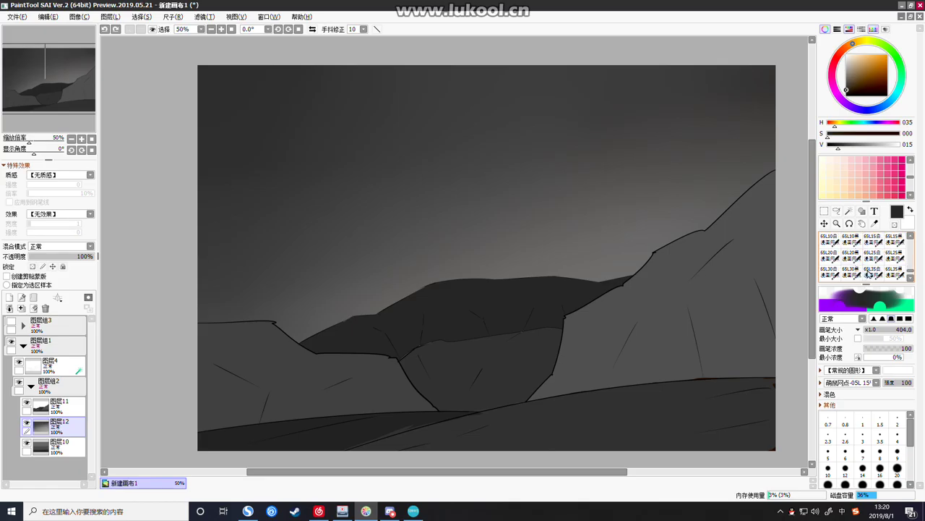
{"action": "scroll", "coordinate": [875, 275], "scroll_direction": "down", "scroll_amount": 2}
{"action": "left_click_drag", "start_coordinate": [911, 275], "coordinate": [910, 241]}
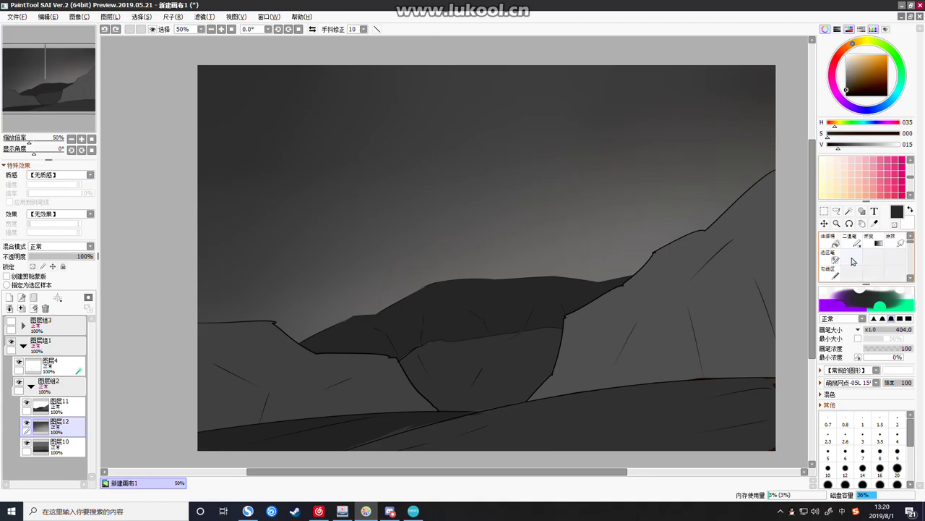
{"action": "left_click", "coordinate": [834, 245]}
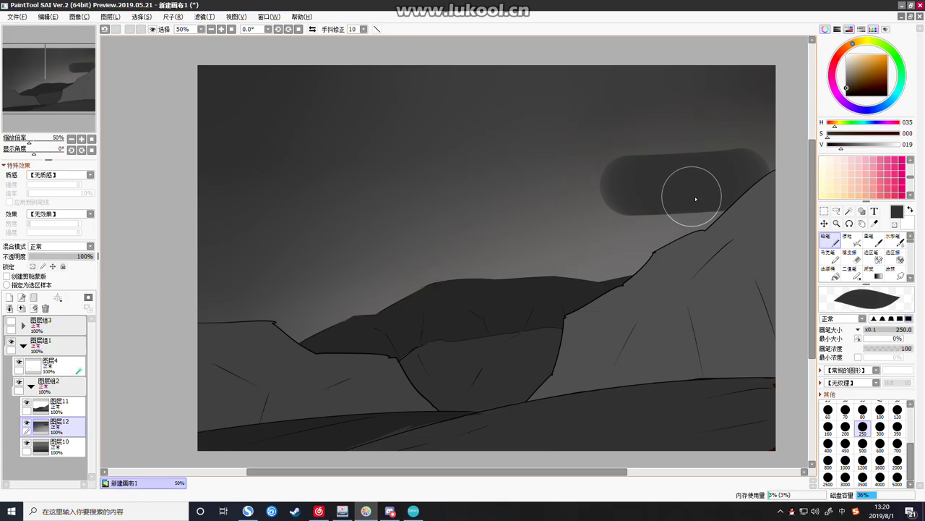
{"action": "left_click", "coordinate": [863, 443]}
{"action": "left_click", "coordinate": [846, 427]}
{"action": "scroll", "coordinate": [861, 445], "scroll_direction": "up", "scroll_amount": 2}
{"action": "scroll", "coordinate": [862, 447], "scroll_direction": "up", "scroll_amount": 1}
{"action": "left_click", "coordinate": [863, 441]}
Try thin dark cloud streaks across the right side of the sky and undo them
{"action": "mouse_move", "coordinate": [768, 165]}
{"action": "left_mouse_down"}
{"action": "mouse_move", "coordinate": [610, 168]}
{"action": "mouse_move", "coordinate": [581, 155]}
{"action": "mouse_move", "coordinate": [626, 143]}
{"action": "mouse_move", "coordinate": [422, 191]}
{"action": "mouse_move", "coordinate": [775, 160]}
{"action": "mouse_move", "coordinate": [512, 184]}
{"action": "left_mouse_up"}
{"action": "key", "text": "ctrl+z"}
{"action": "key", "text": "ctrl+z"}
{"action": "key", "text": "ctrl+z"}
{"action": "key", "text": "ctrl+z"}
{"action": "key", "text": "ctrl+z"}
{"action": "key", "text": "ctrl+z"}
{"action": "key", "text": "ctrl+z"}
{"action": "key", "text": "ctrl+z"}
{"action": "key", "text": "ctrl+z"}
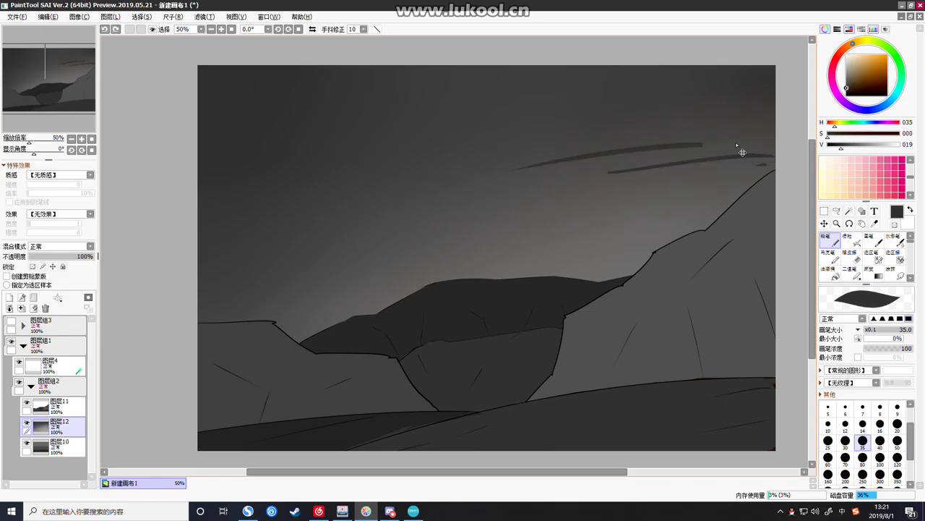
Draw long curved dark grey cloud contours across the right and upper-left sky with the size 35 pencil brush
{"action": "mouse_move", "coordinate": [726, 107]}
{"action": "left_mouse_down"}
{"action": "mouse_move", "coordinate": [454, 184]}
{"action": "mouse_move", "coordinate": [749, 189]}
{"action": "left_mouse_up"}
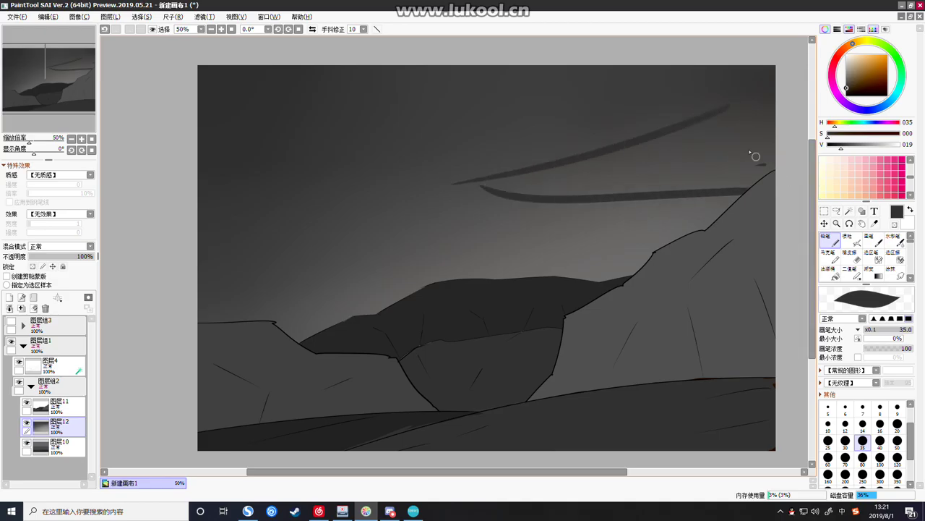
{"action": "mouse_move", "coordinate": [405, 142]}
{"action": "left_mouse_down"}
{"action": "mouse_move", "coordinate": [591, 146]}
{"action": "mouse_move", "coordinate": [237, 135]}
{"action": "left_mouse_up"}
{"action": "mouse_move", "coordinate": [445, 71]}
{"action": "left_mouse_down"}
{"action": "mouse_move", "coordinate": [535, 109]}
{"action": "mouse_move", "coordinate": [694, 86]}
{"action": "left_mouse_up"}
Change the brush colour to near-black (V 8) and draw sweeping cloud contours across the upper sky and above the central ridge
{"action": "left_click_drag", "start_coordinate": [847, 90], "coordinate": [846, 93]}
{"action": "key", "text": "ctrl+z"}
{"action": "key", "text": "ctrl+z"}
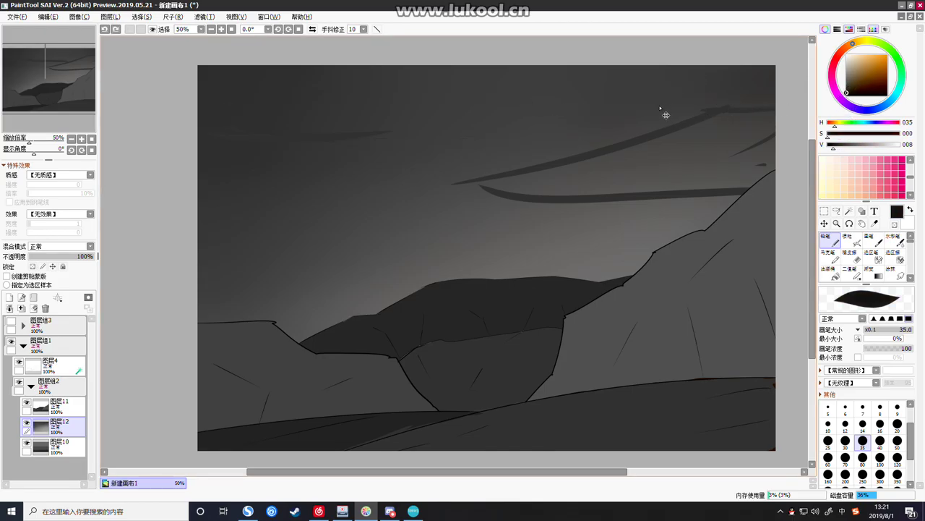
{"action": "mouse_move", "coordinate": [568, 84]}
{"action": "left_mouse_down"}
{"action": "mouse_move", "coordinate": [386, 105]}
{"action": "mouse_move", "coordinate": [214, 90]}
{"action": "left_mouse_up"}
{"action": "left_click_drag", "start_coordinate": [215, 92], "coordinate": [332, 174]}
{"action": "left_click_drag", "start_coordinate": [334, 172], "coordinate": [679, 133]}
{"action": "mouse_move", "coordinate": [382, 216]}
{"action": "left_mouse_down"}
{"action": "mouse_move", "coordinate": [215, 224]}
{"action": "mouse_move", "coordinate": [589, 248]}
{"action": "mouse_move", "coordinate": [458, 251]}
{"action": "left_mouse_up"}
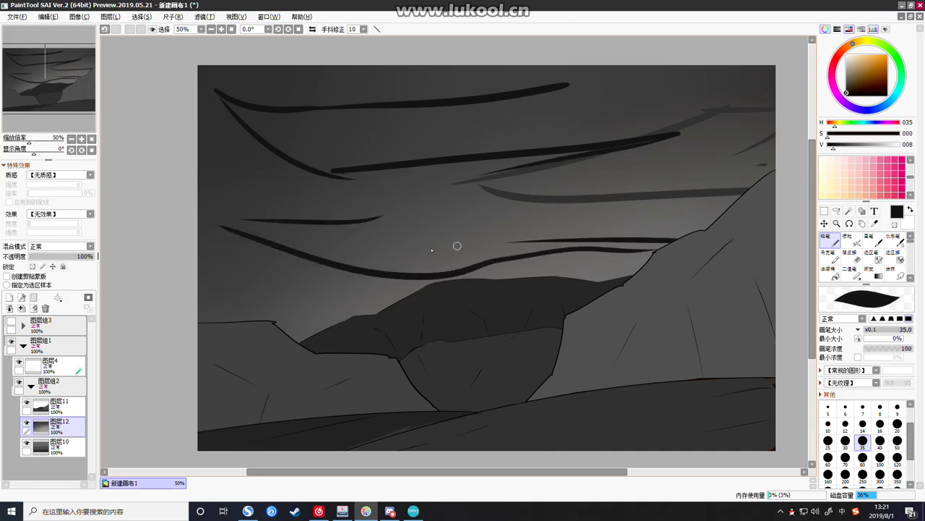
Extend the near-black contours along the left edge and the lower sky to the right slope, undoing stray strokes
{"action": "left_click_drag", "start_coordinate": [369, 253], "coordinate": [217, 297]}
{"action": "left_click_drag", "start_coordinate": [215, 183], "coordinate": [292, 195]}
{"action": "key", "text": "ctrl+z"}
{"action": "key", "text": "ctrl+z"}
{"action": "left_click_drag", "start_coordinate": [385, 206], "coordinate": [407, 208]}
{"action": "mouse_move", "coordinate": [373, 215]}
{"action": "left_mouse_down"}
{"action": "mouse_move", "coordinate": [537, 202]}
{"action": "mouse_move", "coordinate": [672, 214]}
{"action": "mouse_move", "coordinate": [604, 246]}
{"action": "left_mouse_up"}
{"action": "mouse_move", "coordinate": [185, 263]}
{"action": "left_mouse_down"}
{"action": "mouse_move", "coordinate": [253, 289]}
{"action": "mouse_move", "coordinate": [340, 287]}
{"action": "mouse_move", "coordinate": [196, 263]}
{"action": "mouse_move", "coordinate": [292, 276]}
{"action": "mouse_move", "coordinate": [182, 239]}
{"action": "left_mouse_up"}
{"action": "key", "text": "ctrl+z"}
{"action": "key", "text": "ctrl+z"}
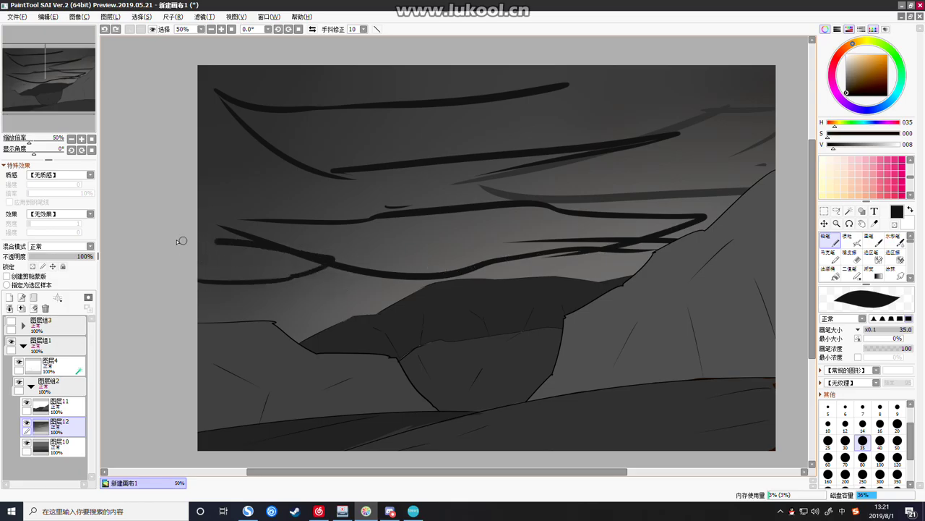
Add near-black curved contours at the left edge and throughout the upper sky, undoing unwanted strokes
{"action": "mouse_move", "coordinate": [197, 167]}
{"action": "left_mouse_down"}
{"action": "mouse_move", "coordinate": [361, 181]}
{"action": "mouse_move", "coordinate": [173, 212]}
{"action": "left_mouse_up"}
{"action": "left_click_drag", "start_coordinate": [552, 87], "coordinate": [700, 74]}
{"action": "key", "text": "ctrl+z"}
{"action": "mouse_move", "coordinate": [441, 105]}
{"action": "left_mouse_down"}
{"action": "mouse_move", "coordinate": [565, 127]}
{"action": "mouse_move", "coordinate": [678, 106]}
{"action": "mouse_move", "coordinate": [676, 134]}
{"action": "left_mouse_up"}
{"action": "left_click_drag", "start_coordinate": [402, 61], "coordinate": [506, 119]}
{"action": "key", "text": "ctrl+z"}
{"action": "mouse_move", "coordinate": [478, 68]}
{"action": "left_mouse_down"}
{"action": "mouse_move", "coordinate": [371, 79]}
{"action": "mouse_move", "coordinate": [506, 116]}
{"action": "left_mouse_up"}
{"action": "left_click_drag", "start_coordinate": [675, 75], "coordinate": [752, 66]}
{"action": "left_click_drag", "start_coordinate": [276, 70], "coordinate": [119, 108]}
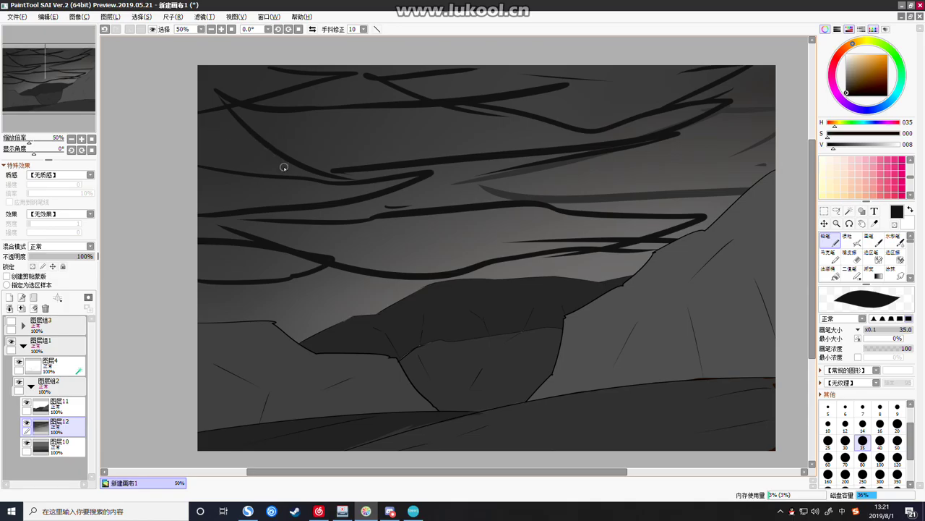
{"action": "scroll", "coordinate": [286, 169], "scroll_direction": "down", "scroll_amount": 4}
{"action": "scroll", "coordinate": [256, 164], "scroll_direction": "up", "scroll_amount": 5}
{"action": "scroll", "coordinate": [322, 126], "scroll_direction": "up", "scroll_amount": 2}
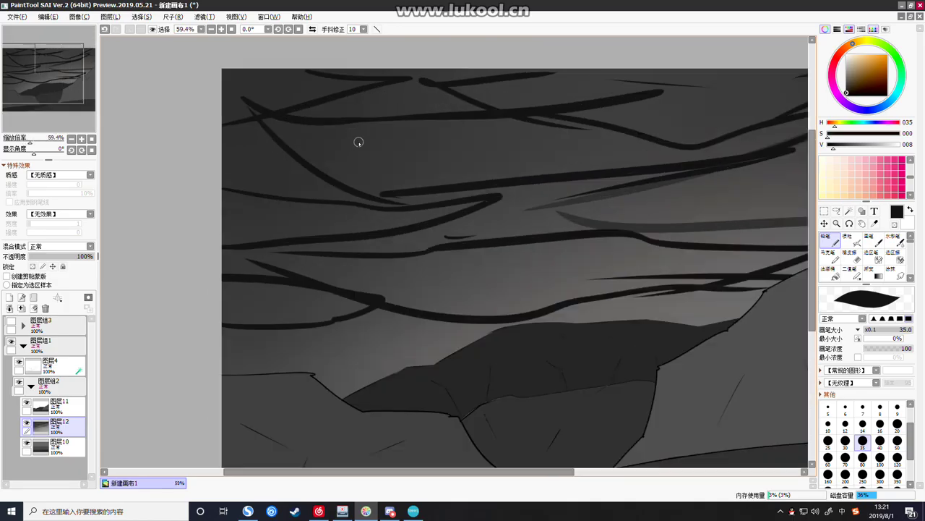
{"action": "left_click", "coordinate": [830, 275]}
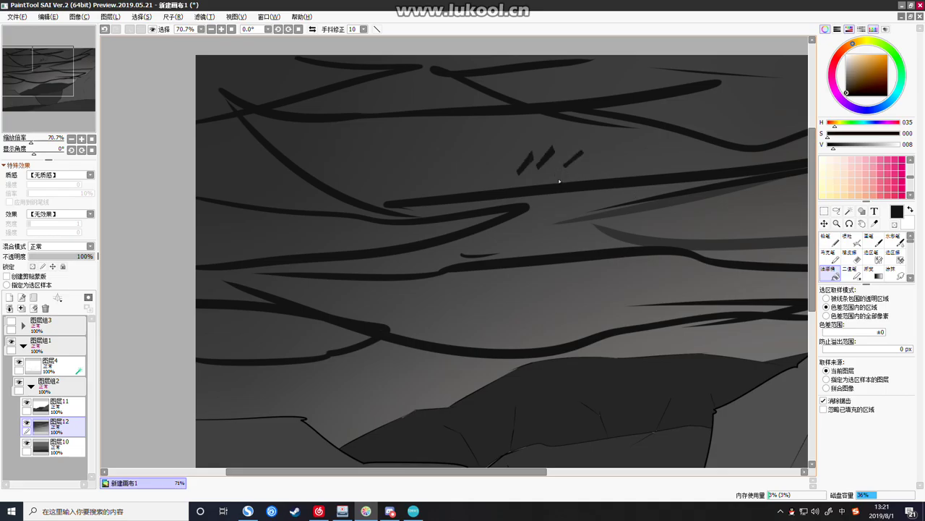
{"action": "scroll", "coordinate": [559, 182], "scroll_direction": "down", "scroll_amount": 4}
{"action": "scroll", "coordinate": [570, 179], "scroll_direction": "up", "scroll_amount": 2}
Set the 铅笔 brush size to 80 and paint a solid near-black cloud mass in the upper-left sky, undoing the stray dab
{"action": "left_click", "coordinate": [830, 242]}
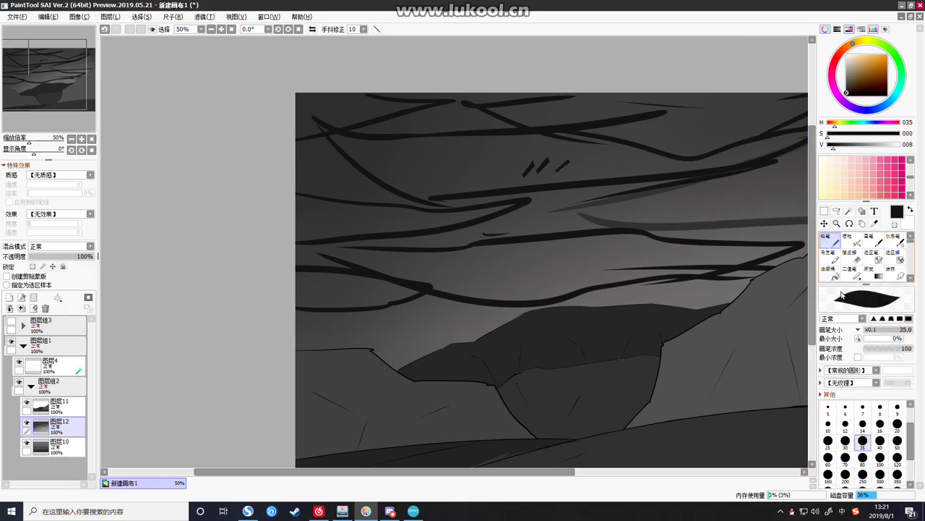
{"action": "left_click", "coordinate": [863, 457]}
{"action": "mouse_move", "coordinate": [577, 152]}
{"action": "left_mouse_down"}
{"action": "mouse_move", "coordinate": [463, 173]}
{"action": "mouse_move", "coordinate": [505, 172]}
{"action": "mouse_move", "coordinate": [474, 168]}
{"action": "mouse_move", "coordinate": [450, 142]}
{"action": "mouse_move", "coordinate": [374, 146]}
{"action": "left_mouse_up"}
{"action": "left_click", "coordinate": [706, 123]}
{"action": "key", "text": "ctrl+z"}
Sample dark greys from the sky and paint broad grey patches between the contours in the centre and right sky
{"action": "scroll", "coordinate": [698, 144], "scroll_direction": "down", "scroll_amount": 3}
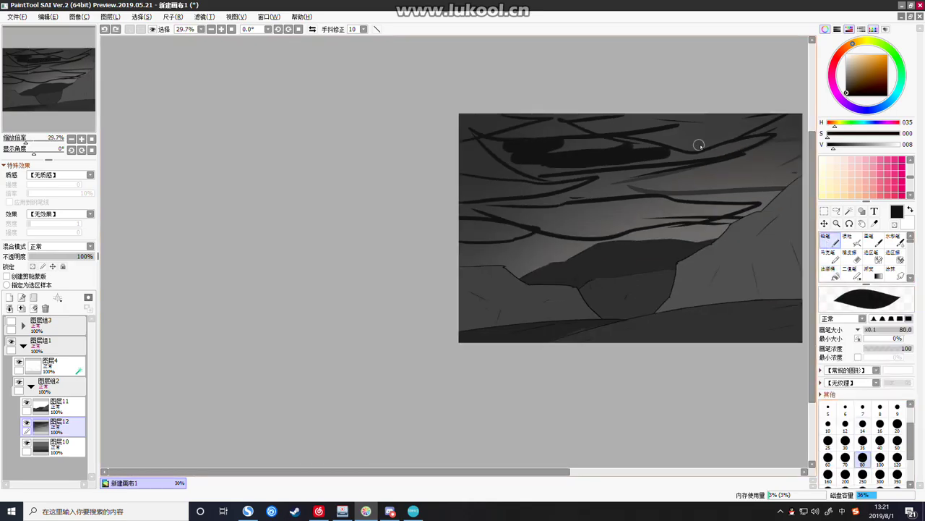
{"action": "scroll", "coordinate": [781, 141], "scroll_direction": "up", "scroll_amount": 3}
{"action": "scroll", "coordinate": [721, 204], "scroll_direction": "up", "scroll_amount": 2}
{"action": "right_click", "coordinate": [739, 177]}
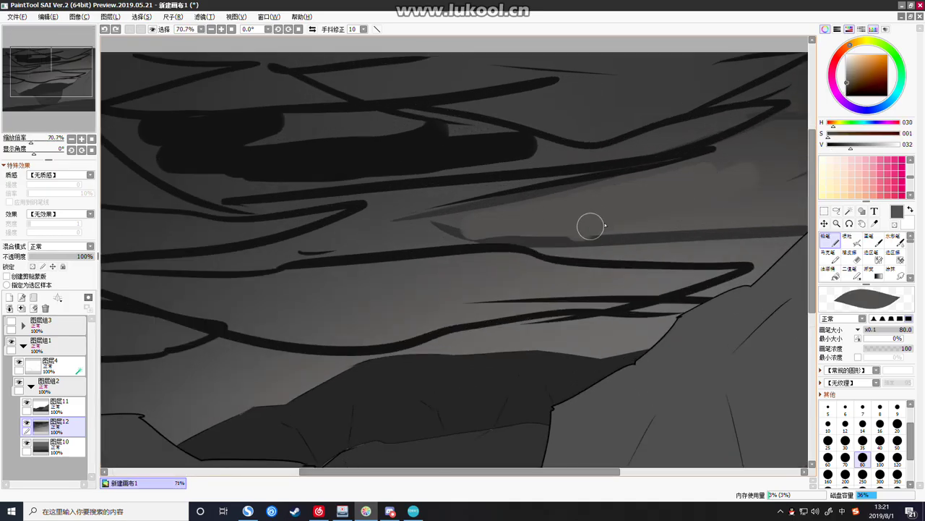
{"action": "left_click", "coordinate": [688, 200], "text": "alt"}
{"action": "mouse_move", "coordinate": [727, 179]}
{"action": "left_mouse_down"}
{"action": "mouse_move", "coordinate": [419, 238]}
{"action": "mouse_move", "coordinate": [193, 239]}
{"action": "left_mouse_up"}
{"action": "scroll", "coordinate": [366, 290], "scroll_direction": "down", "scroll_amount": 3}
{"action": "scroll", "coordinate": [376, 282], "scroll_direction": "up", "scroll_amount": 1}
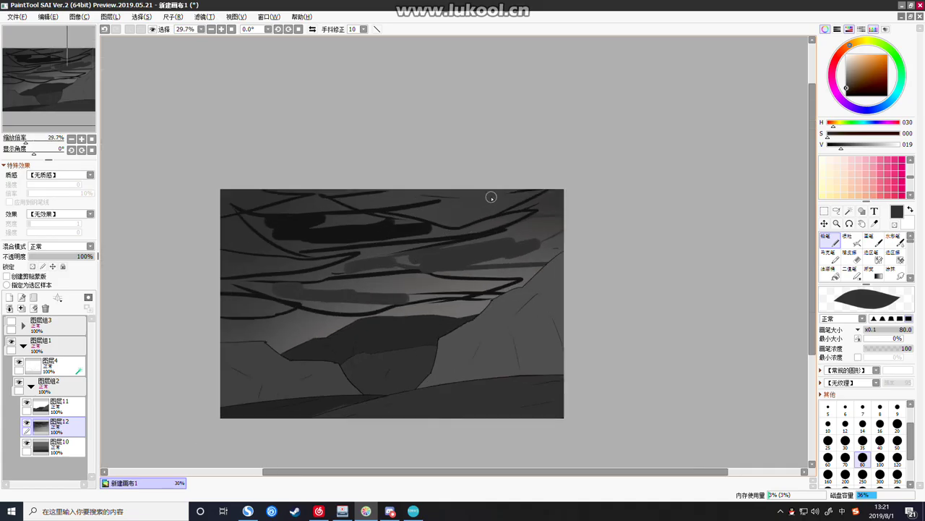
Sample a near-black tone and paint dark cloud patches along the left side of the sky
{"action": "scroll", "coordinate": [350, 242], "scroll_direction": "down", "scroll_amount": 1}
{"action": "scroll", "coordinate": [340, 246], "scroll_direction": "up", "scroll_amount": 5}
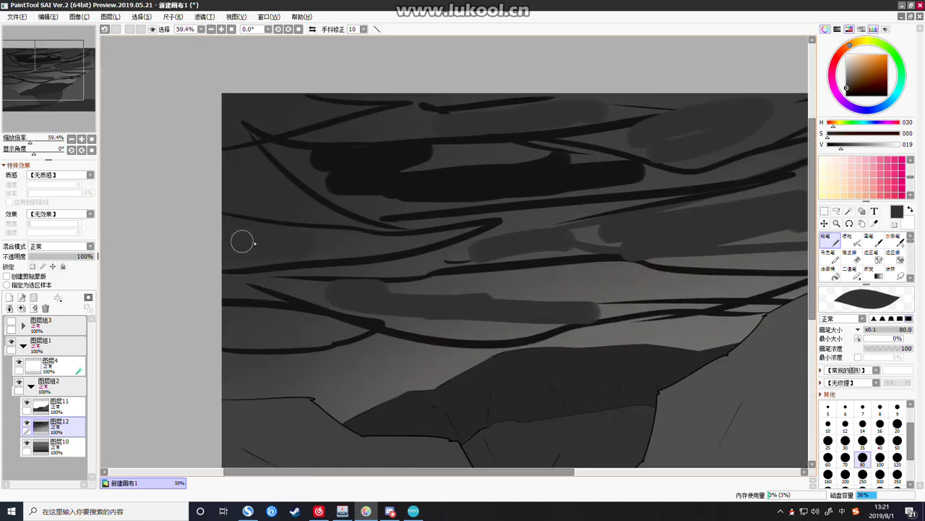
{"action": "left_click", "coordinate": [305, 222], "text": "alt"}
{"action": "left_click_drag", "start_coordinate": [350, 241], "coordinate": [238, 240]}
{"action": "mouse_move", "coordinate": [262, 178]}
{"action": "left_mouse_down"}
{"action": "mouse_move", "coordinate": [259, 190]}
{"action": "mouse_move", "coordinate": [264, 183]}
{"action": "left_mouse_up"}
{"action": "mouse_move", "coordinate": [227, 126]}
{"action": "left_mouse_down"}
{"action": "mouse_move", "coordinate": [278, 102]}
{"action": "mouse_move", "coordinate": [312, 126]}
{"action": "left_mouse_up"}
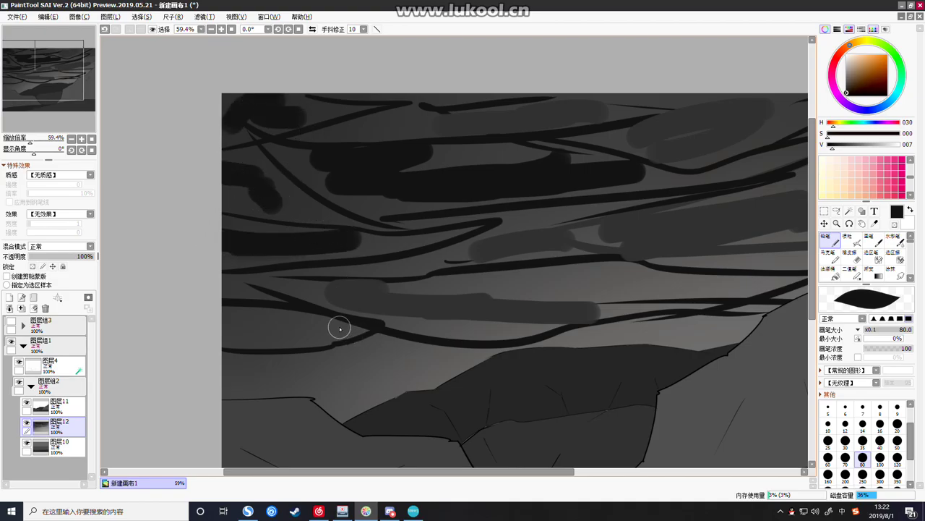
{"action": "left_click_drag", "start_coordinate": [339, 328], "coordinate": [245, 334]}
Sample the light grey near the horizon (V 42) and paint a bright band in the lower central sky
{"action": "left_click", "coordinate": [549, 342], "text": "alt"}
{"action": "left_click_drag", "start_coordinate": [649, 281], "coordinate": [440, 287]}
{"action": "scroll", "coordinate": [632, 214], "scroll_direction": "down", "scroll_amount": 4}
{"action": "scroll", "coordinate": [661, 220], "scroll_direction": "up", "scroll_amount": 4}
{"action": "scroll", "coordinate": [745, 202], "scroll_direction": "down", "scroll_amount": 2}
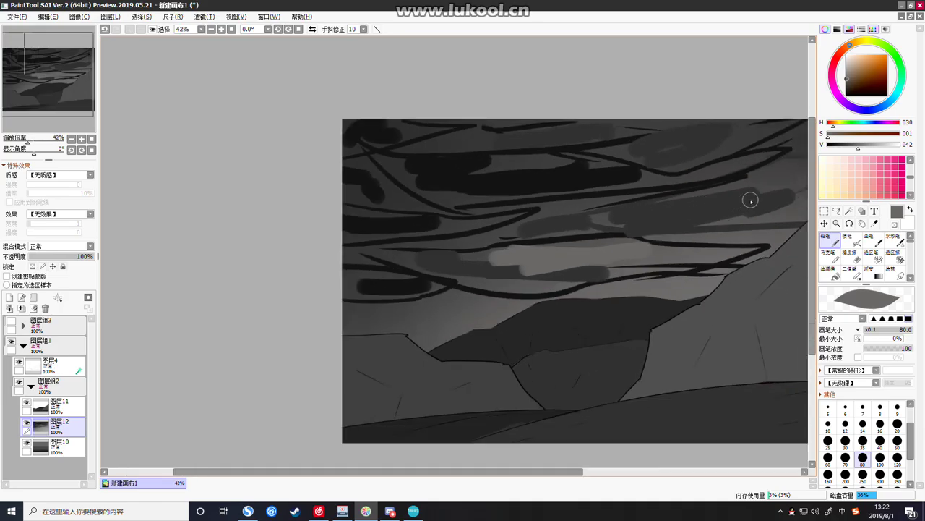
{"action": "scroll", "coordinate": [752, 199], "scroll_direction": "up", "scroll_amount": 3}
{"action": "scroll", "coordinate": [871, 276], "scroll_direction": "down", "scroll_amount": 4}
Switch to the second 模糊笔 blur brush and set its size to 70
{"action": "scroll", "coordinate": [869, 279], "scroll_direction": "down", "scroll_amount": 5}
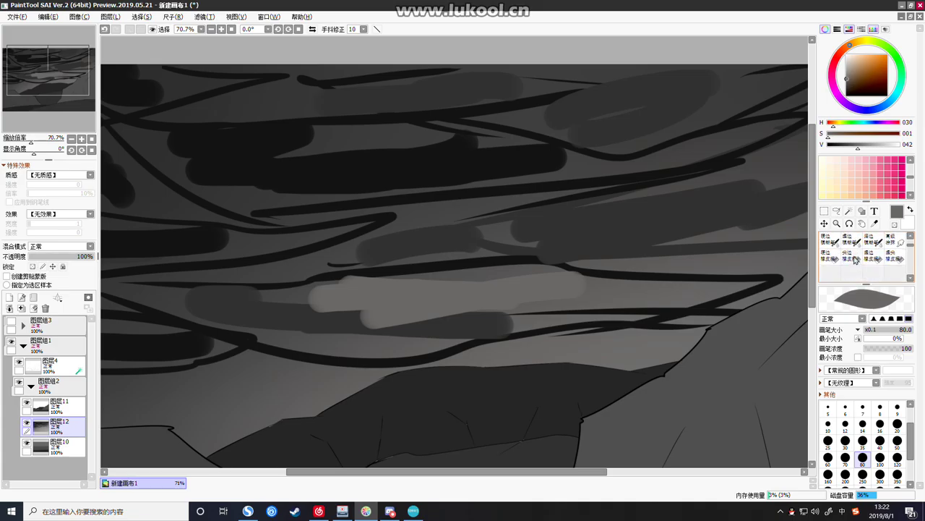
{"action": "left_click", "coordinate": [852, 241]}
{"action": "scroll", "coordinate": [707, 279], "scroll_direction": "up", "scroll_amount": 3}
{"action": "scroll", "coordinate": [708, 284], "scroll_direction": "down", "scroll_amount": 8}
{"action": "scroll", "coordinate": [713, 293], "scroll_direction": "up", "scroll_amount": 4}
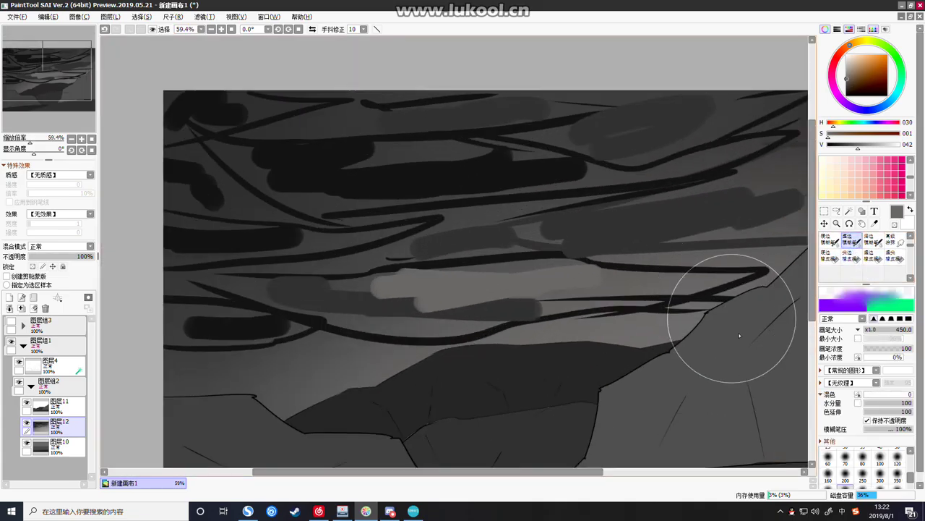
{"action": "left_click", "coordinate": [847, 456]}
Try other blur brush sizes, including 450, on the cloud lines near the right slope and undo the strokes
{"action": "scroll", "coordinate": [743, 337], "scroll_direction": "down", "scroll_amount": 3}
{"action": "scroll", "coordinate": [725, 340], "scroll_direction": "up", "scroll_amount": 4}
{"action": "scroll", "coordinate": [817, 434], "scroll_direction": "down", "scroll_amount": 1}
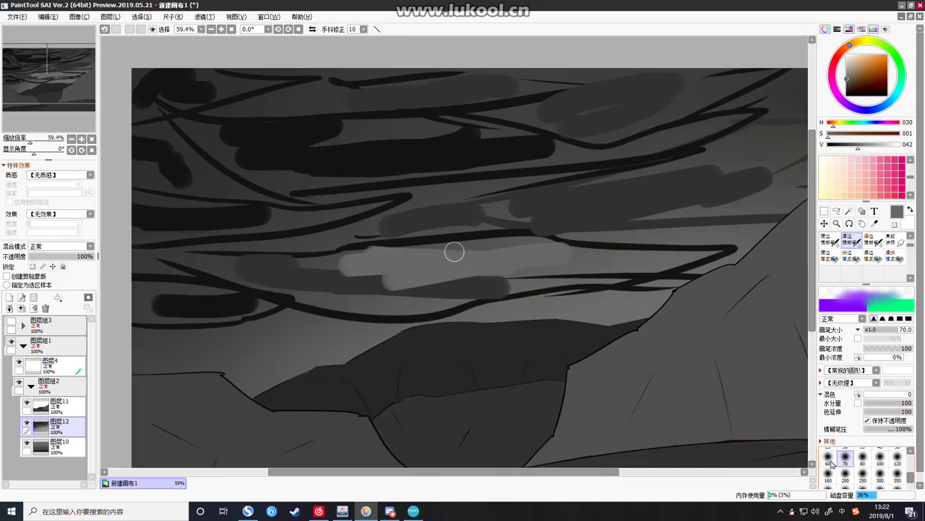
{"action": "scroll", "coordinate": [842, 470], "scroll_direction": "down", "scroll_amount": 2}
{"action": "left_click", "coordinate": [845, 459]}
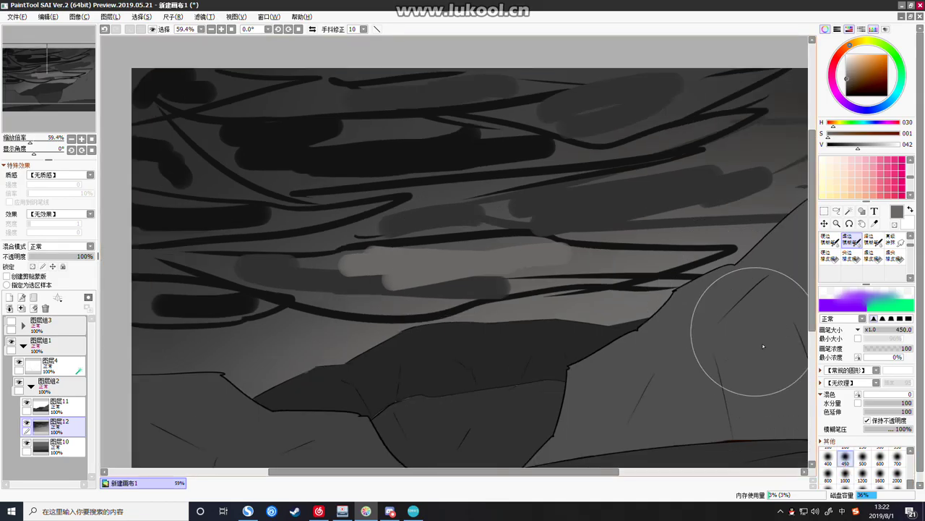
{"action": "left_click", "coordinate": [864, 449]}
{"action": "left_click_drag", "start_coordinate": [716, 284], "coordinate": [622, 307]}
{"action": "left_click_drag", "start_coordinate": [678, 292], "coordinate": [643, 290]}
{"action": "key", "text": "ctrl+z"}
Set the blur brush size to 50 and blend the cloud strokes along the lower sky and the lower-left edge
{"action": "scroll", "coordinate": [900, 470], "scroll_direction": "up", "scroll_amount": 5}
{"action": "left_click", "coordinate": [897, 466]}
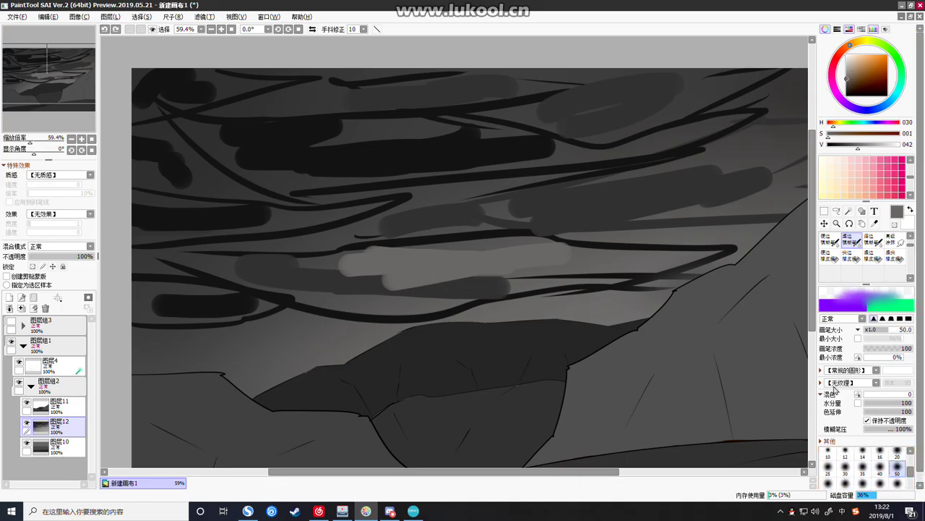
{"action": "mouse_move", "coordinate": [691, 274]}
{"action": "left_mouse_down"}
{"action": "mouse_move", "coordinate": [547, 301]}
{"action": "mouse_move", "coordinate": [740, 248]}
{"action": "mouse_move", "coordinate": [637, 287]}
{"action": "mouse_move", "coordinate": [742, 238]}
{"action": "mouse_move", "coordinate": [676, 254]}
{"action": "mouse_move", "coordinate": [644, 277]}
{"action": "mouse_move", "coordinate": [666, 279]}
{"action": "mouse_move", "coordinate": [700, 258]}
{"action": "mouse_move", "coordinate": [612, 267]}
{"action": "mouse_move", "coordinate": [551, 291]}
{"action": "mouse_move", "coordinate": [623, 270]}
{"action": "mouse_move", "coordinate": [515, 271]}
{"action": "mouse_move", "coordinate": [588, 274]}
{"action": "mouse_move", "coordinate": [504, 289]}
{"action": "mouse_move", "coordinate": [627, 281]}
{"action": "mouse_move", "coordinate": [513, 282]}
{"action": "mouse_move", "coordinate": [483, 307]}
{"action": "mouse_move", "coordinate": [556, 285]}
{"action": "mouse_move", "coordinate": [512, 287]}
{"action": "mouse_move", "coordinate": [425, 321]}
{"action": "mouse_move", "coordinate": [369, 324]}
{"action": "mouse_move", "coordinate": [443, 303]}
{"action": "mouse_move", "coordinate": [348, 329]}
{"action": "mouse_move", "coordinate": [388, 315]}
{"action": "mouse_move", "coordinate": [249, 296]}
{"action": "mouse_move", "coordinate": [262, 289]}
{"action": "mouse_move", "coordinate": [294, 296]}
{"action": "mouse_move", "coordinate": [168, 261]}
{"action": "mouse_move", "coordinate": [148, 260]}
{"action": "mouse_move", "coordinate": [223, 273]}
{"action": "mouse_move", "coordinate": [135, 266]}
{"action": "mouse_move", "coordinate": [133, 276]}
{"action": "mouse_move", "coordinate": [160, 267]}
{"action": "left_mouse_up"}
{"action": "mouse_move", "coordinate": [220, 279]}
{"action": "left_mouse_down"}
{"action": "mouse_move", "coordinate": [142, 282]}
{"action": "mouse_move", "coordinate": [146, 293]}
{"action": "mouse_move", "coordinate": [236, 294]}
{"action": "mouse_move", "coordinate": [188, 302]}
{"action": "mouse_move", "coordinate": [257, 295]}
{"action": "mouse_move", "coordinate": [176, 314]}
{"action": "mouse_move", "coordinate": [123, 308]}
{"action": "left_mouse_up"}
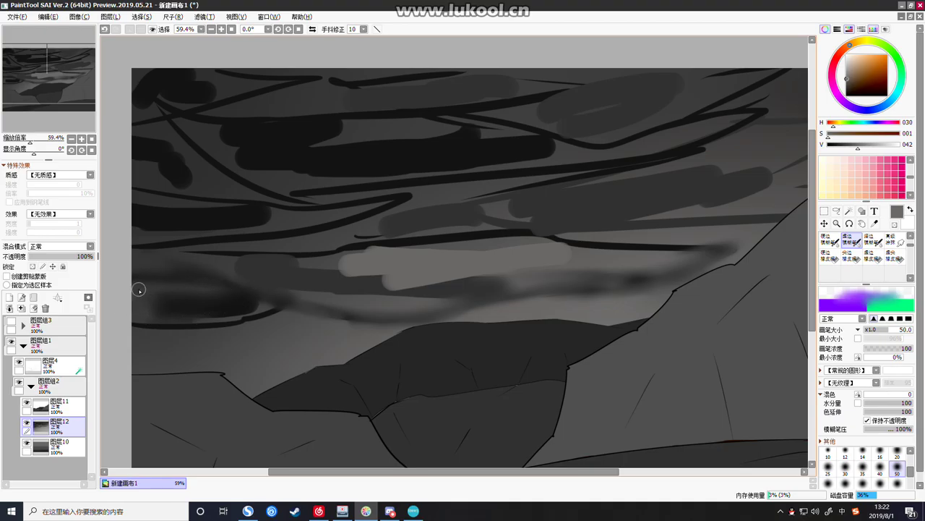
{"action": "mouse_move", "coordinate": [216, 293]}
{"action": "left_mouse_down"}
{"action": "mouse_move", "coordinate": [144, 308]}
{"action": "mouse_move", "coordinate": [238, 319]}
{"action": "mouse_move", "coordinate": [146, 306]}
{"action": "mouse_move", "coordinate": [268, 310]}
{"action": "mouse_move", "coordinate": [210, 323]}
{"action": "mouse_move", "coordinate": [294, 305]}
{"action": "mouse_move", "coordinate": [193, 328]}
{"action": "left_mouse_up"}
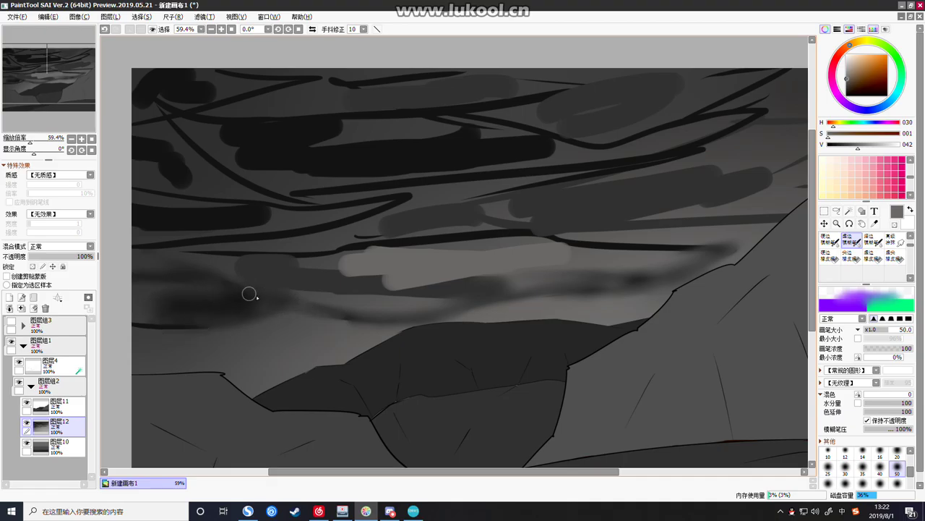
{"action": "left_click_drag", "start_coordinate": [178, 329], "coordinate": [112, 324]}
{"action": "left_click_drag", "start_coordinate": [277, 273], "coordinate": [243, 261]}
{"action": "mouse_move", "coordinate": [164, 253]}
{"action": "left_mouse_down"}
{"action": "mouse_move", "coordinate": [263, 252]}
{"action": "mouse_move", "coordinate": [397, 233]}
{"action": "mouse_move", "coordinate": [322, 260]}
{"action": "mouse_move", "coordinate": [559, 230]}
{"action": "mouse_move", "coordinate": [482, 212]}
{"action": "mouse_move", "coordinate": [297, 244]}
{"action": "mouse_move", "coordinate": [310, 227]}
{"action": "mouse_move", "coordinate": [415, 188]}
{"action": "mouse_move", "coordinate": [347, 217]}
{"action": "mouse_move", "coordinate": [147, 237]}
{"action": "left_mouse_up"}
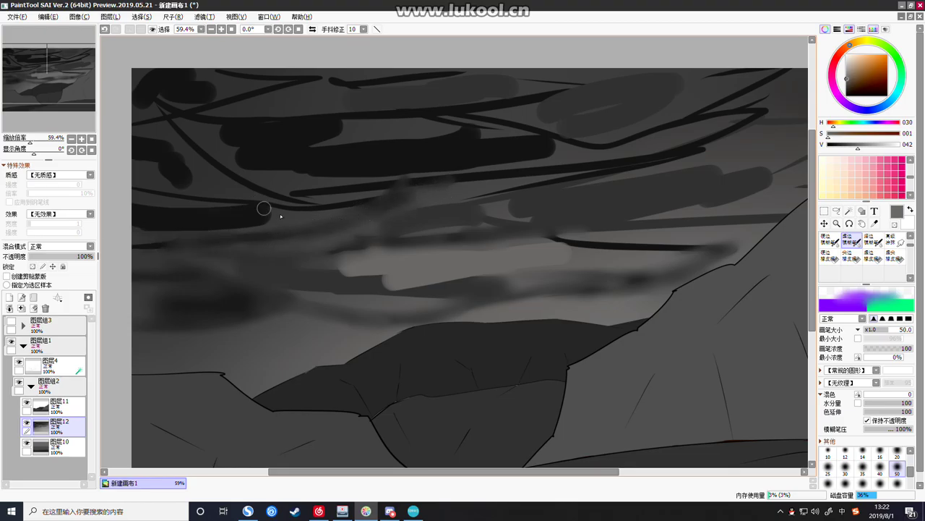
Set the blur brush size to 70 and soften the bright band and grey patches in the central and right sky
{"action": "left_click", "coordinate": [845, 482]}
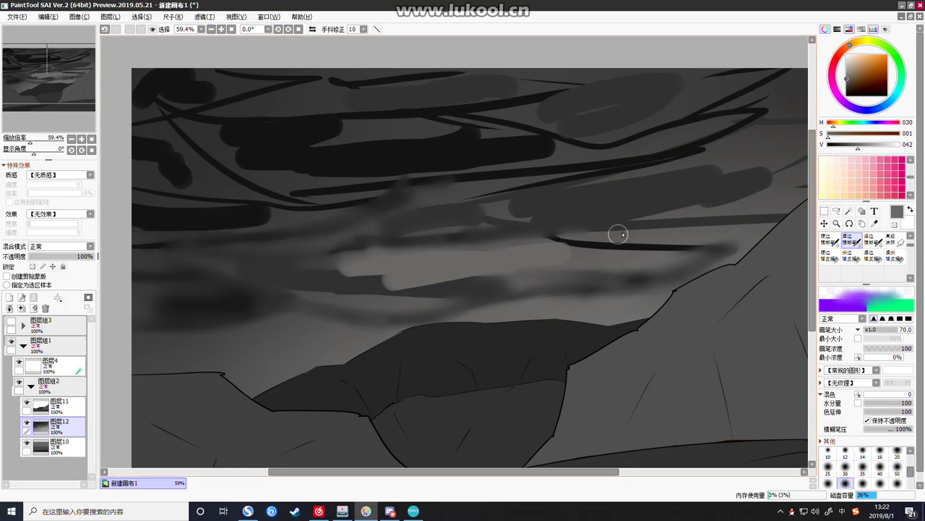
{"action": "mouse_move", "coordinate": [530, 261]}
{"action": "left_mouse_down"}
{"action": "mouse_move", "coordinate": [341, 271]}
{"action": "mouse_move", "coordinate": [393, 279]}
{"action": "mouse_move", "coordinate": [372, 301]}
{"action": "mouse_move", "coordinate": [281, 287]}
{"action": "left_mouse_up"}
{"action": "mouse_move", "coordinate": [338, 265]}
{"action": "left_mouse_down"}
{"action": "mouse_move", "coordinate": [421, 250]}
{"action": "mouse_move", "coordinate": [330, 252]}
{"action": "mouse_move", "coordinate": [505, 243]}
{"action": "left_mouse_up"}
{"action": "mouse_move", "coordinate": [445, 240]}
{"action": "left_mouse_down"}
{"action": "mouse_move", "coordinate": [542, 239]}
{"action": "mouse_move", "coordinate": [634, 258]}
{"action": "mouse_move", "coordinate": [741, 253]}
{"action": "left_mouse_up"}
{"action": "left_click_drag", "start_coordinate": [778, 218], "coordinate": [557, 227]}
{"action": "left_click_drag", "start_coordinate": [699, 207], "coordinate": [627, 217]}
{"action": "left_click_drag", "start_coordinate": [796, 170], "coordinate": [766, 166]}
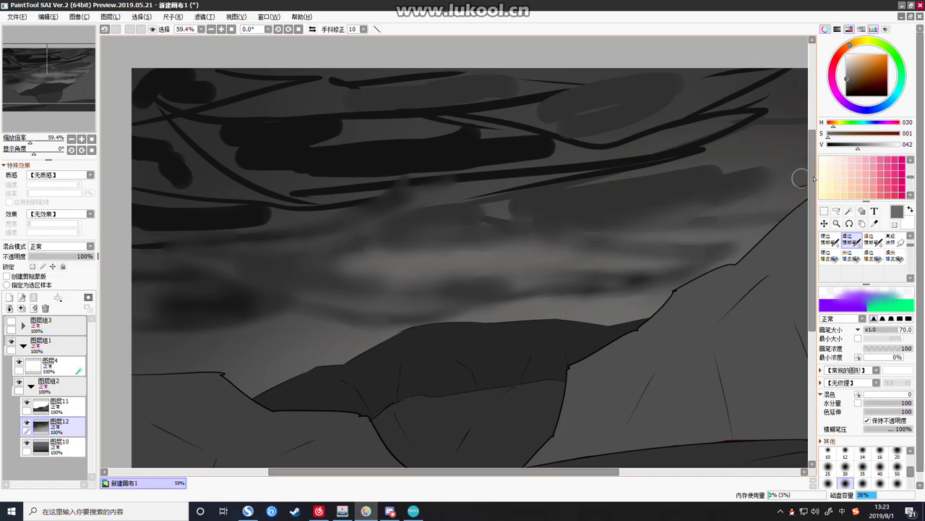
Blur the remaining contours and dark patches in the upper, left and right sky into smooth, soft clouds
{"action": "mouse_move", "coordinate": [486, 244]}
{"action": "left_mouse_down"}
{"action": "mouse_move", "coordinate": [555, 182]}
{"action": "mouse_move", "coordinate": [464, 203]}
{"action": "mouse_move", "coordinate": [709, 157]}
{"action": "mouse_move", "coordinate": [563, 188]}
{"action": "mouse_move", "coordinate": [770, 128]}
{"action": "mouse_move", "coordinate": [691, 183]}
{"action": "mouse_move", "coordinate": [767, 186]}
{"action": "left_mouse_up"}
{"action": "mouse_move", "coordinate": [767, 112]}
{"action": "left_mouse_down"}
{"action": "mouse_move", "coordinate": [682, 159]}
{"action": "mouse_move", "coordinate": [774, 128]}
{"action": "mouse_move", "coordinate": [733, 107]}
{"action": "mouse_move", "coordinate": [562, 153]}
{"action": "mouse_move", "coordinate": [506, 128]}
{"action": "mouse_move", "coordinate": [489, 105]}
{"action": "mouse_move", "coordinate": [315, 114]}
{"action": "mouse_move", "coordinate": [169, 93]}
{"action": "mouse_move", "coordinate": [181, 128]}
{"action": "mouse_move", "coordinate": [161, 94]}
{"action": "mouse_move", "coordinate": [181, 122]}
{"action": "mouse_move", "coordinate": [291, 190]}
{"action": "mouse_move", "coordinate": [209, 101]}
{"action": "mouse_move", "coordinate": [342, 161]}
{"action": "mouse_move", "coordinate": [311, 158]}
{"action": "mouse_move", "coordinate": [520, 126]}
{"action": "mouse_move", "coordinate": [586, 146]}
{"action": "mouse_move", "coordinate": [329, 174]}
{"action": "mouse_move", "coordinate": [291, 199]}
{"action": "mouse_move", "coordinate": [494, 171]}
{"action": "mouse_move", "coordinate": [551, 189]}
{"action": "left_mouse_up"}
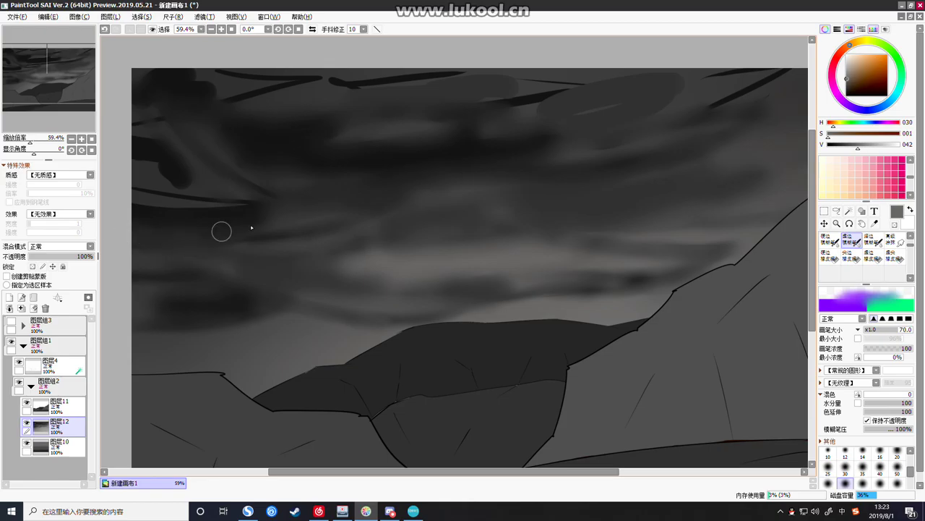
{"action": "left_click_drag", "start_coordinate": [464, 305], "coordinate": [607, 292]}
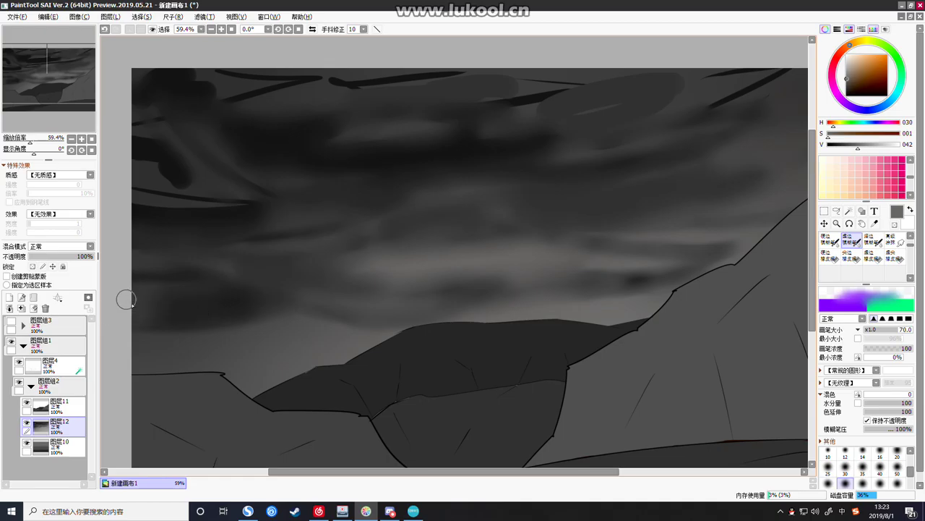
{"action": "mouse_move", "coordinate": [178, 216]}
{"action": "left_mouse_down"}
{"action": "mouse_move", "coordinate": [122, 200]}
{"action": "mouse_move", "coordinate": [272, 209]}
{"action": "mouse_move", "coordinate": [192, 180]}
{"action": "mouse_move", "coordinate": [122, 140]}
{"action": "left_mouse_up"}
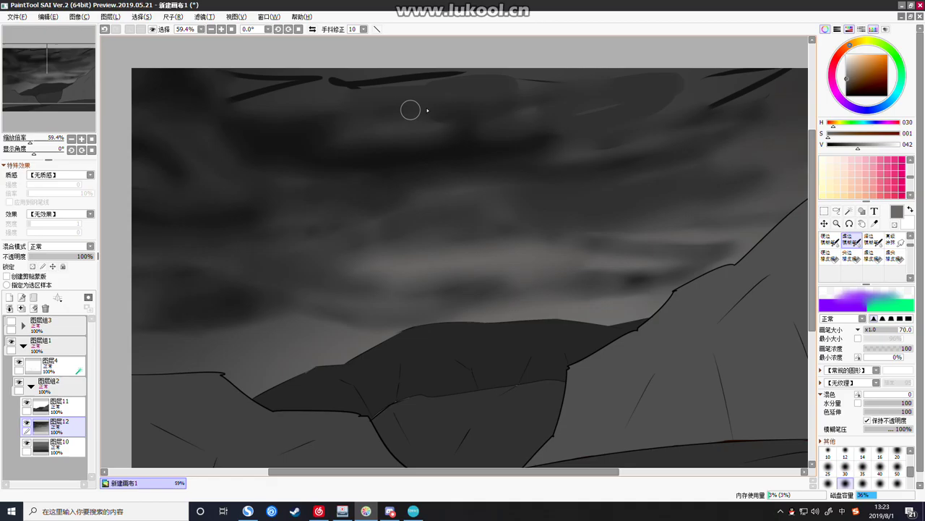
{"action": "mouse_move", "coordinate": [539, 89]}
{"action": "left_mouse_down"}
{"action": "mouse_move", "coordinate": [583, 72]}
{"action": "mouse_move", "coordinate": [326, 93]}
{"action": "mouse_move", "coordinate": [326, 78]}
{"action": "mouse_move", "coordinate": [289, 70]}
{"action": "left_mouse_up"}
{"action": "left_click_drag", "start_coordinate": [238, 96], "coordinate": [162, 111]}
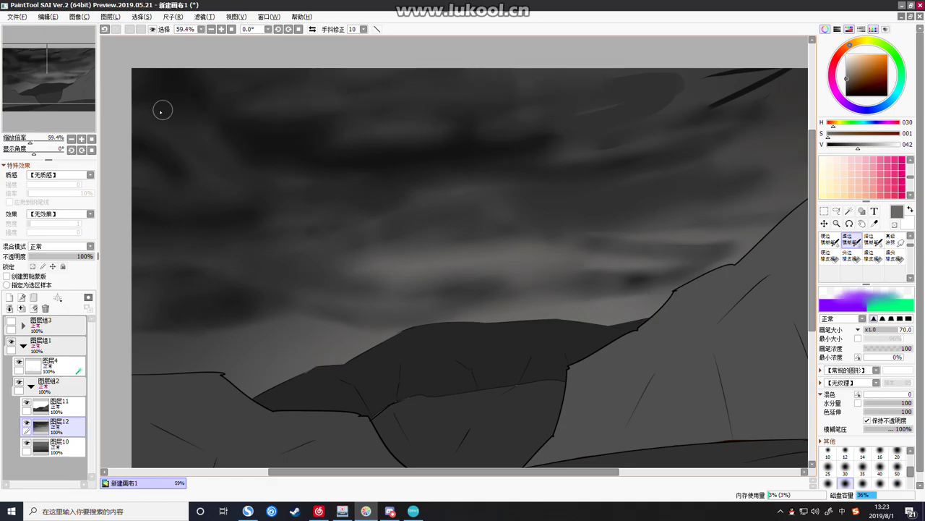
{"action": "mouse_move", "coordinate": [723, 74]}
{"action": "left_mouse_down"}
{"action": "mouse_move", "coordinate": [674, 89]}
{"action": "mouse_move", "coordinate": [619, 128]}
{"action": "mouse_move", "coordinate": [714, 94]}
{"action": "left_mouse_up"}
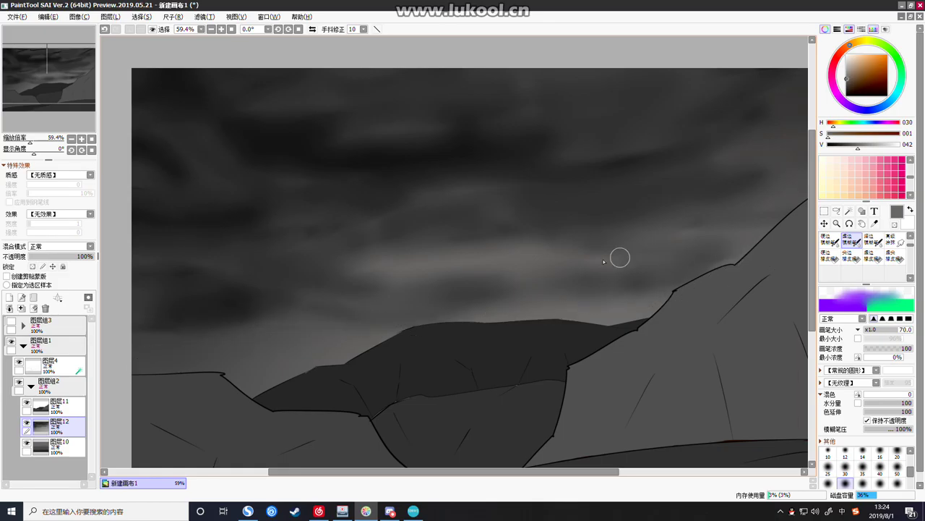
Switch back to the size 80 铅笔 brush and paint thin near-black (V 3) cloud streaks above the ridge towards the lower left
{"action": "scroll", "coordinate": [912, 249], "scroll_direction": "up", "scroll_amount": 3}
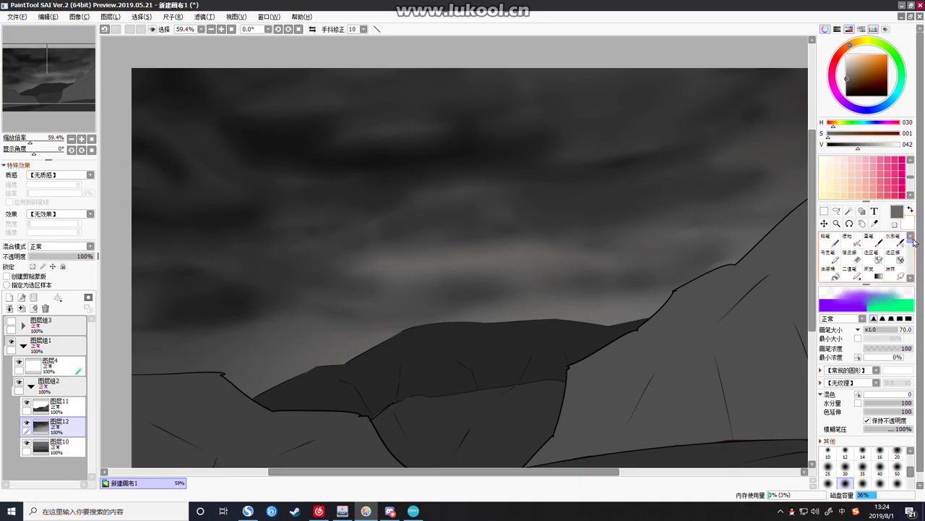
{"action": "left_click", "coordinate": [833, 242]}
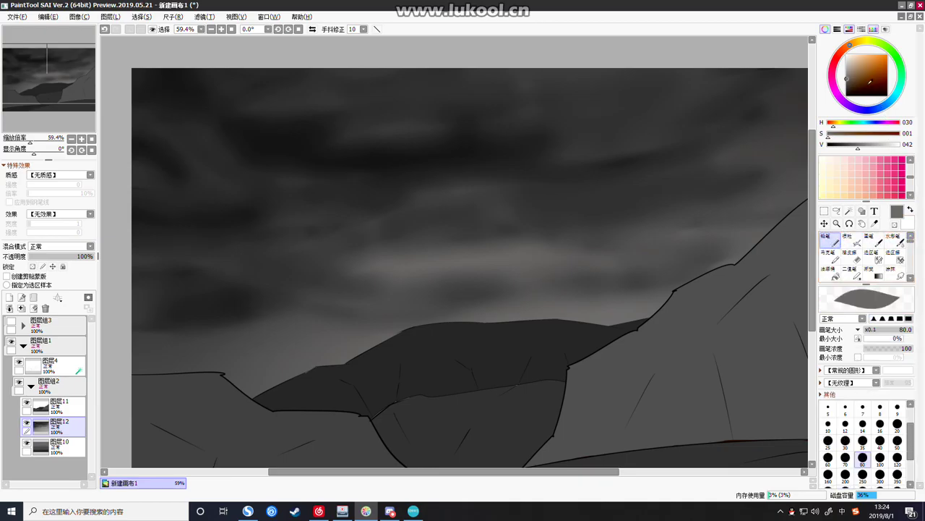
{"action": "left_click_drag", "start_coordinate": [870, 82], "coordinate": [847, 86]}
{"action": "left_click_drag", "start_coordinate": [678, 263], "coordinate": [497, 292]}
{"action": "key", "text": "ctrl+z"}
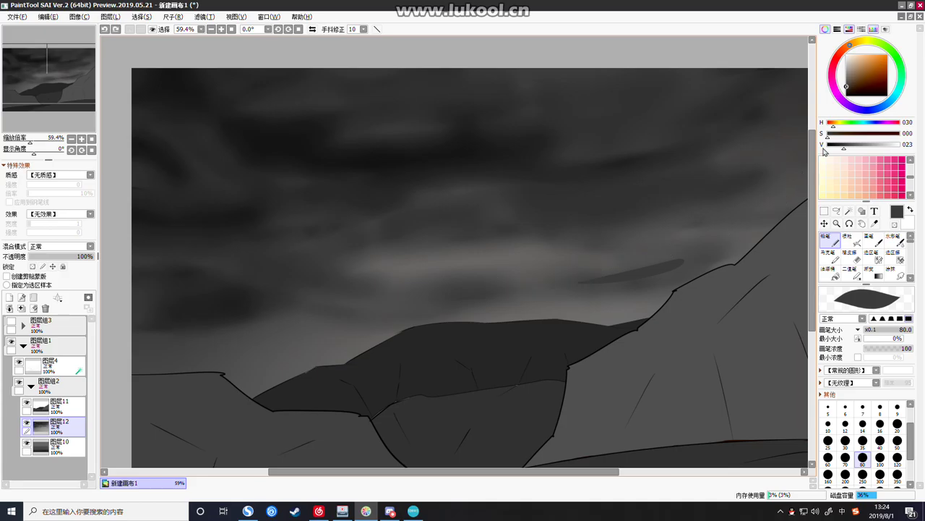
{"action": "left_click", "coordinate": [826, 145]}
{"action": "left_click_drag", "start_coordinate": [430, 304], "coordinate": [353, 316]}
{"action": "left_click_drag", "start_coordinate": [316, 319], "coordinate": [276, 328]}
{"action": "left_click_drag", "start_coordinate": [226, 345], "coordinate": [191, 348]}
{"action": "left_click_drag", "start_coordinate": [262, 354], "coordinate": [252, 355]}
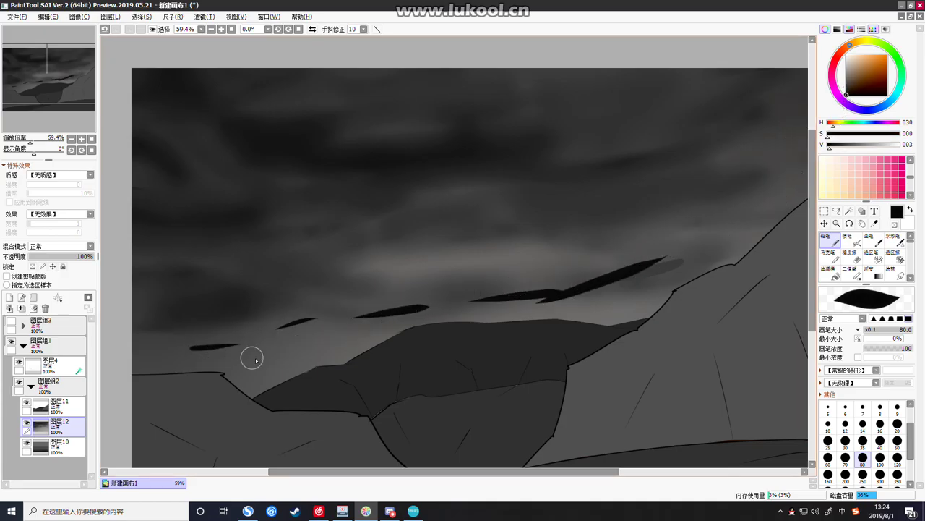
Change the colour to dark grey (V 24) and paint low cloud streaks along the horizon behind the ridge
{"action": "left_click", "coordinate": [846, 86]}
{"action": "mouse_move", "coordinate": [337, 345]}
{"action": "left_mouse_down"}
{"action": "mouse_move", "coordinate": [189, 358]}
{"action": "mouse_move", "coordinate": [211, 364]}
{"action": "mouse_move", "coordinate": [672, 295]}
{"action": "left_mouse_up"}
{"action": "left_click_drag", "start_coordinate": [672, 295], "coordinate": [533, 312]}
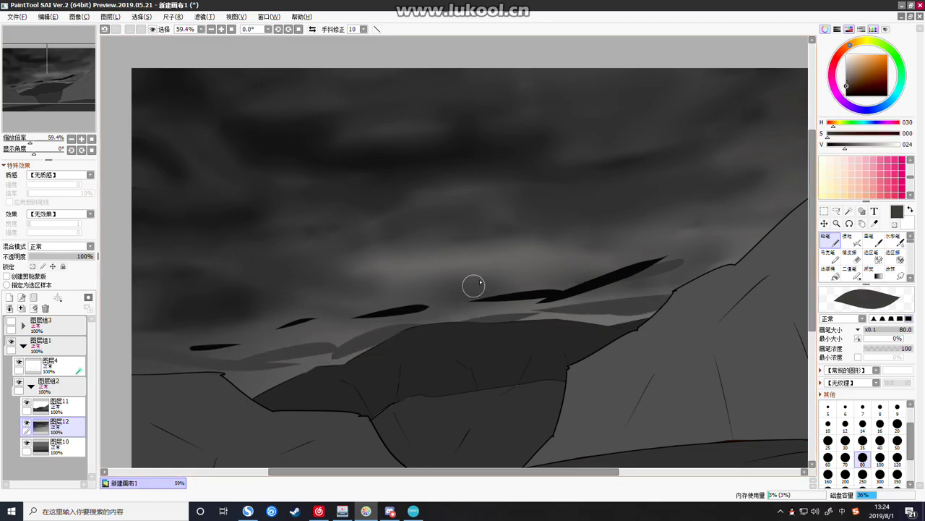
Change the colour to near-black (V 8) and scatter thin tapered cloud streaks over the whole blended sky
{"action": "left_click_drag", "start_coordinate": [847, 91], "coordinate": [849, 92]}
{"action": "left_click", "coordinate": [847, 92]}
{"action": "left_click_drag", "start_coordinate": [570, 253], "coordinate": [329, 261]}
{"action": "left_click_drag", "start_coordinate": [695, 95], "coordinate": [618, 91]}
{"action": "left_click_drag", "start_coordinate": [539, 76], "coordinate": [431, 80]}
{"action": "left_click_drag", "start_coordinate": [357, 101], "coordinate": [586, 103]}
{"action": "left_click_drag", "start_coordinate": [767, 144], "coordinate": [763, 206]}
{"action": "left_click_drag", "start_coordinate": [683, 225], "coordinate": [672, 228]}
{"action": "left_click_drag", "start_coordinate": [240, 149], "coordinate": [183, 176]}
{"action": "left_click_drag", "start_coordinate": [171, 208], "coordinate": [160, 224]}
{"action": "left_click_drag", "start_coordinate": [316, 240], "coordinate": [357, 239]}
{"action": "left_click_drag", "start_coordinate": [723, 141], "coordinate": [449, 163]}
{"action": "left_click_drag", "start_coordinate": [281, 203], "coordinate": [498, 201]}
{"action": "left_click_drag", "start_coordinate": [704, 194], "coordinate": [531, 220]}
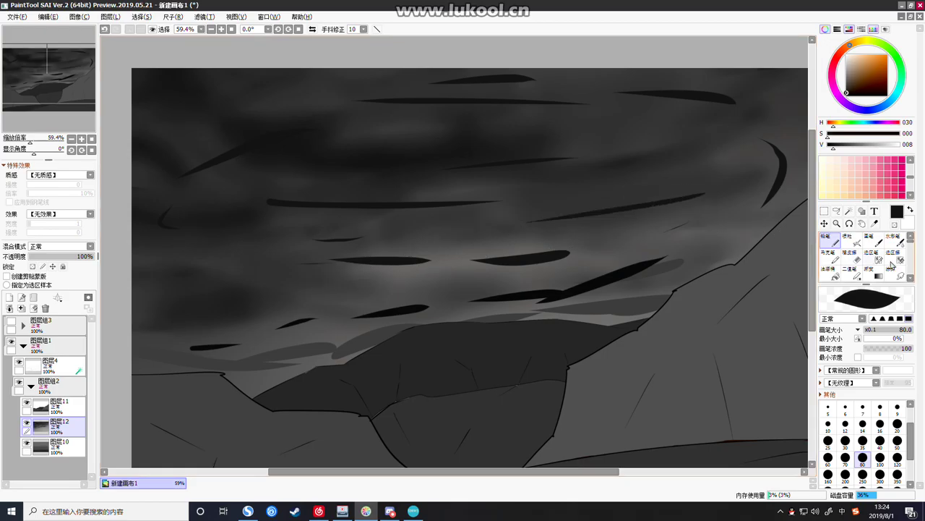
Switch to the blur brush at size 30 and soften the near-black cloud streaks along the right side of the sky
{"action": "scroll", "coordinate": [915, 252], "scroll_direction": "down", "scroll_amount": 6}
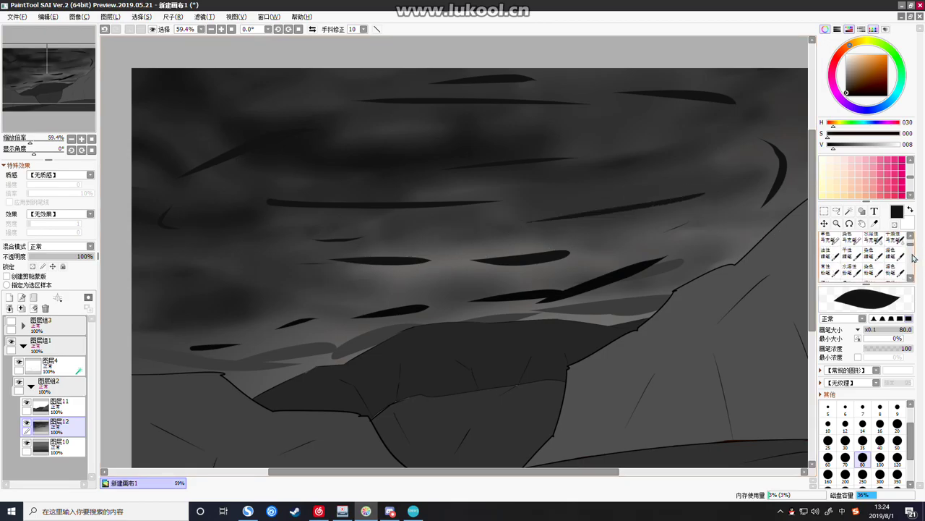
{"action": "left_click", "coordinate": [847, 239]}
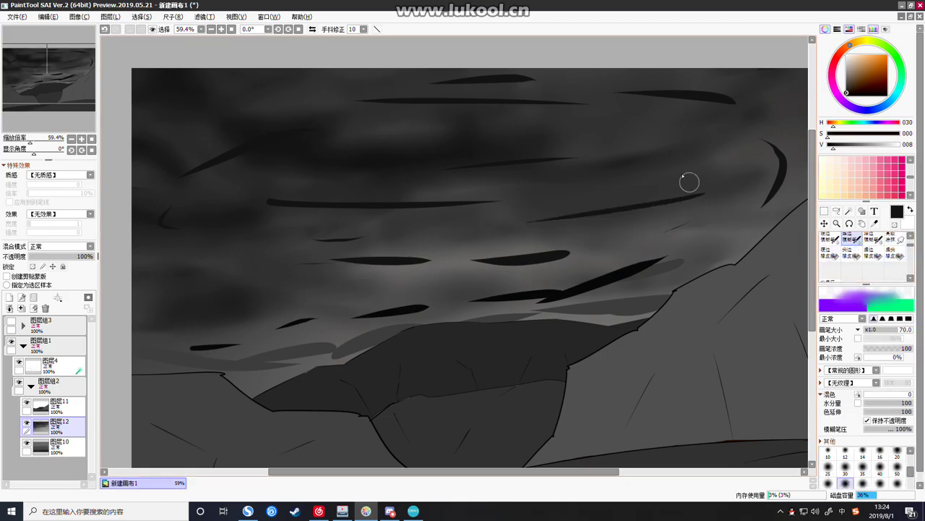
{"action": "key", "text": "ctrl+z"}
{"action": "key", "text": "ctrl+z"}
{"action": "left_click", "coordinate": [863, 454]}
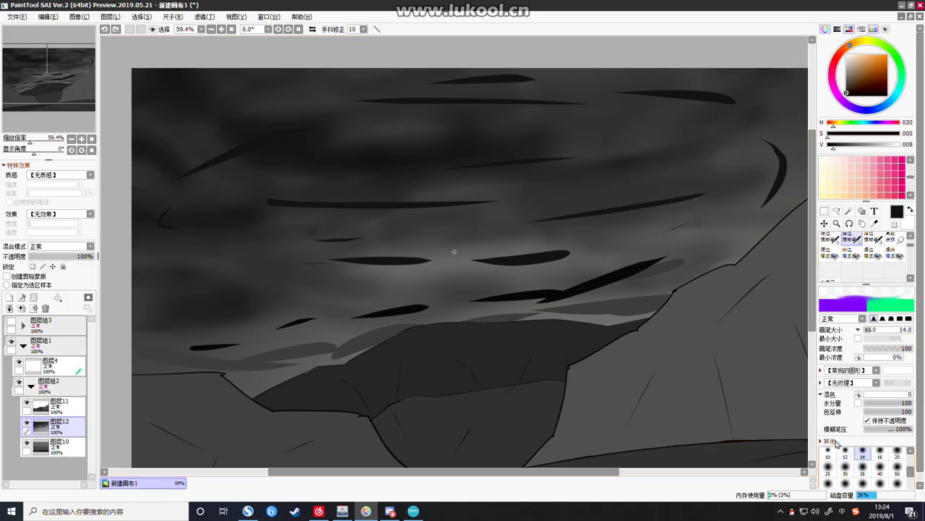
{"action": "left_click", "coordinate": [845, 469]}
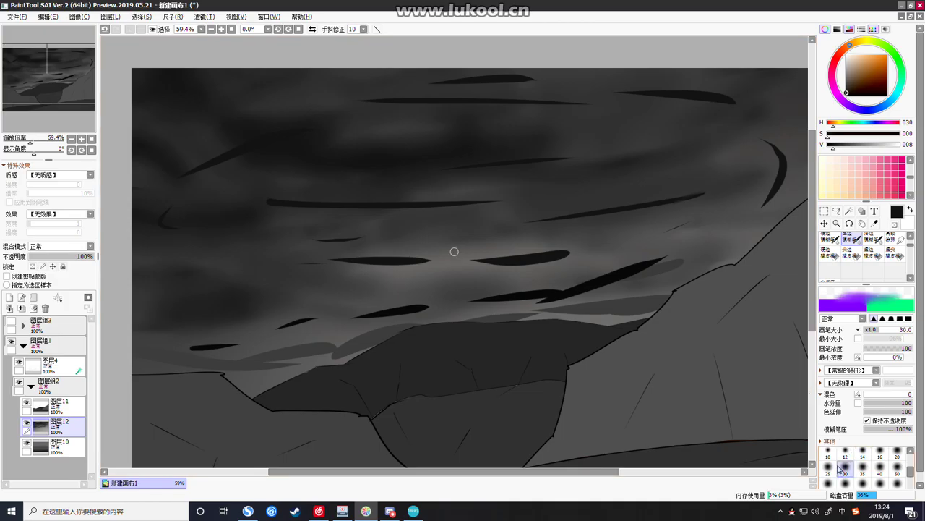
{"action": "mouse_move", "coordinate": [677, 200]}
{"action": "left_mouse_down"}
{"action": "mouse_move", "coordinate": [705, 198]}
{"action": "mouse_move", "coordinate": [685, 192]}
{"action": "mouse_move", "coordinate": [511, 224]}
{"action": "left_mouse_up"}
{"action": "mouse_move", "coordinate": [777, 182]}
{"action": "left_mouse_down"}
{"action": "mouse_move", "coordinate": [757, 124]}
{"action": "mouse_move", "coordinate": [779, 201]}
{"action": "mouse_move", "coordinate": [781, 162]}
{"action": "left_mouse_up"}
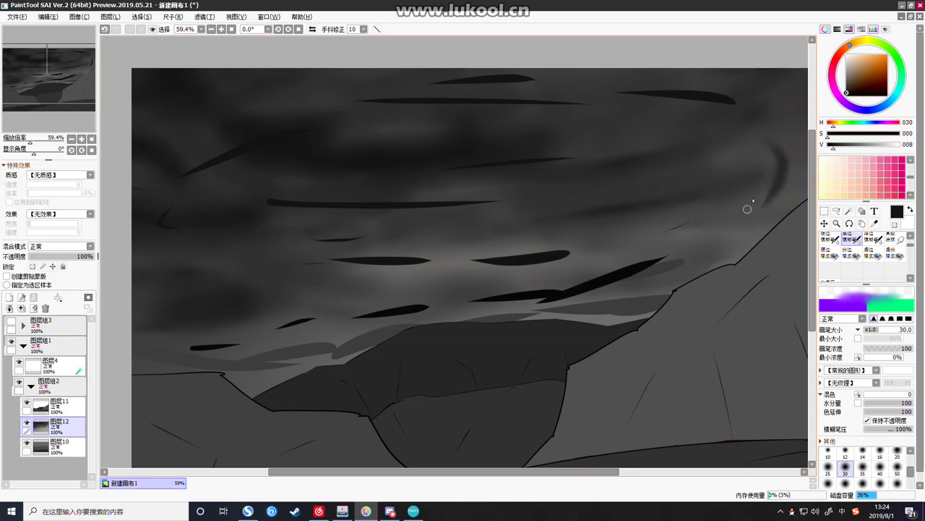
{"action": "mouse_move", "coordinate": [627, 274]}
{"action": "left_mouse_down"}
{"action": "mouse_move", "coordinate": [596, 276]}
{"action": "mouse_move", "coordinate": [657, 240]}
{"action": "mouse_move", "coordinate": [640, 258]}
{"action": "mouse_move", "coordinate": [646, 265]}
{"action": "mouse_move", "coordinate": [657, 255]}
{"action": "mouse_move", "coordinate": [522, 308]}
{"action": "mouse_move", "coordinate": [631, 279]}
{"action": "mouse_move", "coordinate": [526, 315]}
{"action": "left_mouse_up"}
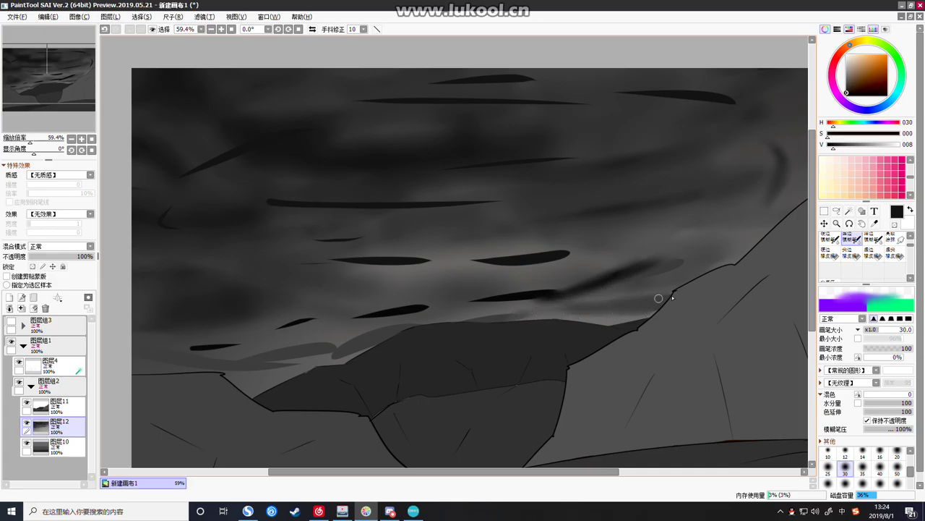
Soften the dark cloud streaks across the middle and upper sky with the size 30 blur brush
{"action": "mouse_move", "coordinate": [638, 295]}
{"action": "left_mouse_down"}
{"action": "mouse_move", "coordinate": [598, 272]}
{"action": "mouse_move", "coordinate": [458, 305]}
{"action": "mouse_move", "coordinate": [566, 298]}
{"action": "mouse_move", "coordinate": [596, 273]}
{"action": "mouse_move", "coordinate": [489, 267]}
{"action": "mouse_move", "coordinate": [523, 269]}
{"action": "mouse_move", "coordinate": [510, 259]}
{"action": "mouse_move", "coordinate": [448, 272]}
{"action": "mouse_move", "coordinate": [458, 256]}
{"action": "mouse_move", "coordinate": [463, 267]}
{"action": "mouse_move", "coordinate": [522, 276]}
{"action": "mouse_move", "coordinate": [582, 242]}
{"action": "mouse_move", "coordinate": [487, 262]}
{"action": "mouse_move", "coordinate": [483, 276]}
{"action": "mouse_move", "coordinate": [520, 263]}
{"action": "mouse_move", "coordinate": [498, 283]}
{"action": "mouse_move", "coordinate": [425, 276]}
{"action": "mouse_move", "coordinate": [446, 261]}
{"action": "mouse_move", "coordinate": [351, 262]}
{"action": "mouse_move", "coordinate": [367, 256]}
{"action": "mouse_move", "coordinate": [401, 261]}
{"action": "mouse_move", "coordinate": [356, 269]}
{"action": "mouse_move", "coordinate": [310, 256]}
{"action": "mouse_move", "coordinate": [337, 241]}
{"action": "left_mouse_up"}
{"action": "left_click_drag", "start_coordinate": [282, 205], "coordinate": [328, 206]}
{"action": "mouse_move", "coordinate": [437, 206]}
{"action": "left_mouse_down"}
{"action": "mouse_move", "coordinate": [421, 207]}
{"action": "mouse_move", "coordinate": [506, 199]}
{"action": "left_mouse_up"}
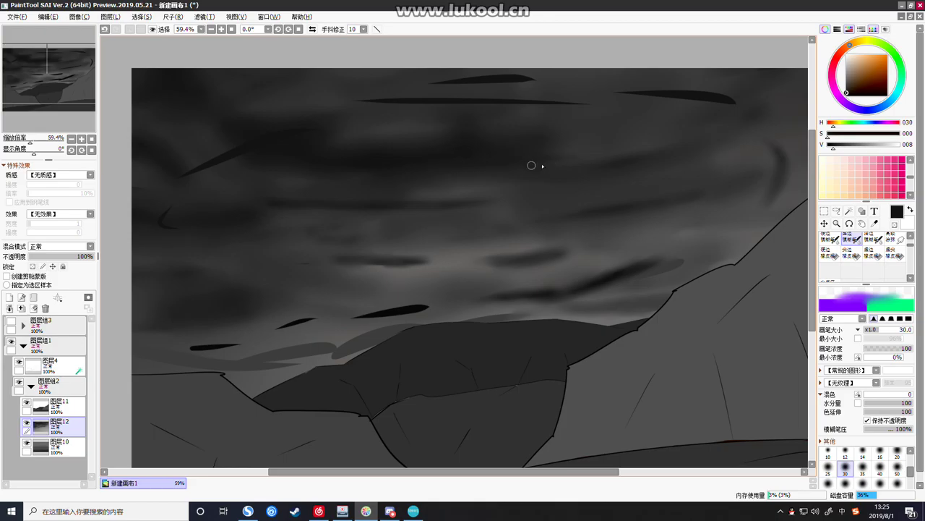
{"action": "mouse_move", "coordinate": [675, 95]}
{"action": "left_mouse_down"}
{"action": "mouse_move", "coordinate": [611, 91]}
{"action": "mouse_move", "coordinate": [770, 112]}
{"action": "mouse_move", "coordinate": [714, 96]}
{"action": "mouse_move", "coordinate": [600, 105]}
{"action": "mouse_move", "coordinate": [635, 95]}
{"action": "mouse_move", "coordinate": [613, 117]}
{"action": "mouse_move", "coordinate": [504, 111]}
{"action": "mouse_move", "coordinate": [578, 101]}
{"action": "mouse_move", "coordinate": [410, 116]}
{"action": "mouse_move", "coordinate": [494, 95]}
{"action": "mouse_move", "coordinate": [358, 115]}
{"action": "left_mouse_up"}
{"action": "left_click_drag", "start_coordinate": [504, 79], "coordinate": [494, 75]}
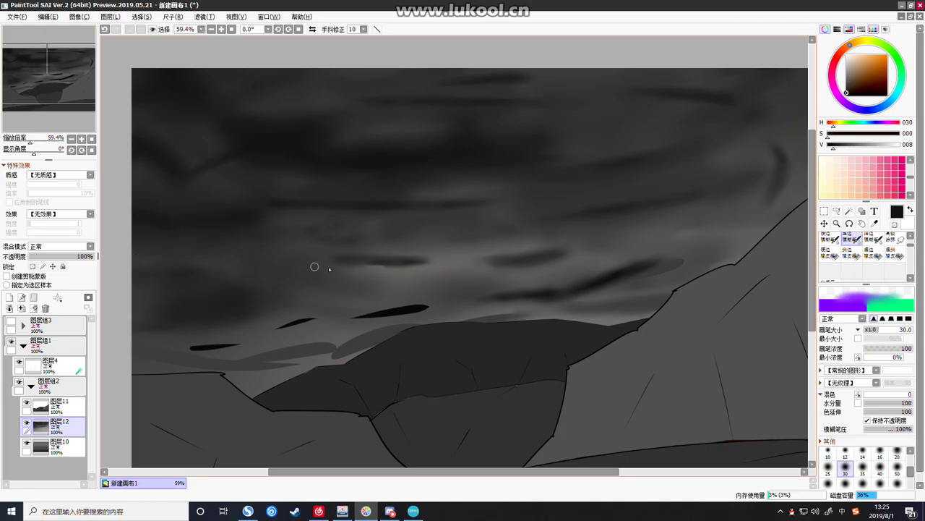
Soften the low cloud streaks above the ridge towards the lower left of the sky
{"action": "left_click_drag", "start_coordinate": [421, 308], "coordinate": [336, 319]}
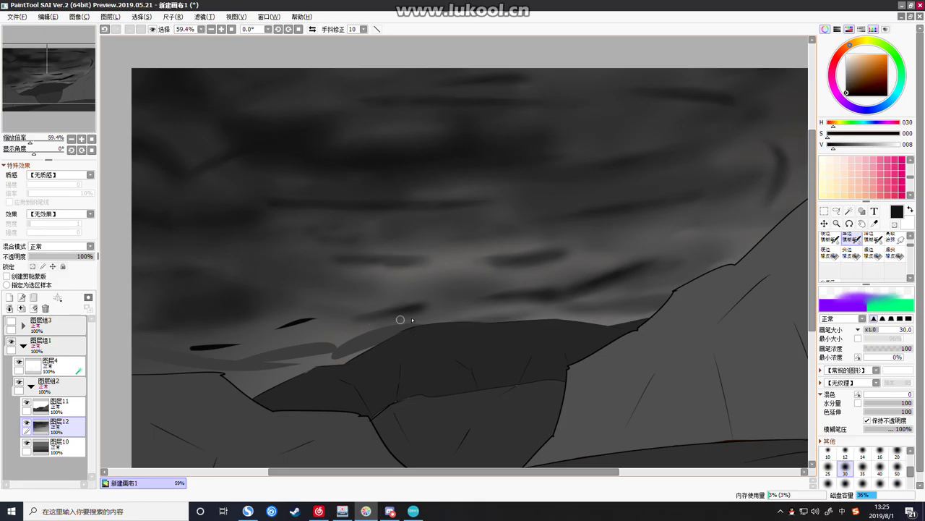
{"action": "left_click_drag", "start_coordinate": [347, 303], "coordinate": [289, 323]}
{"action": "left_click_drag", "start_coordinate": [166, 354], "coordinate": [250, 343]}
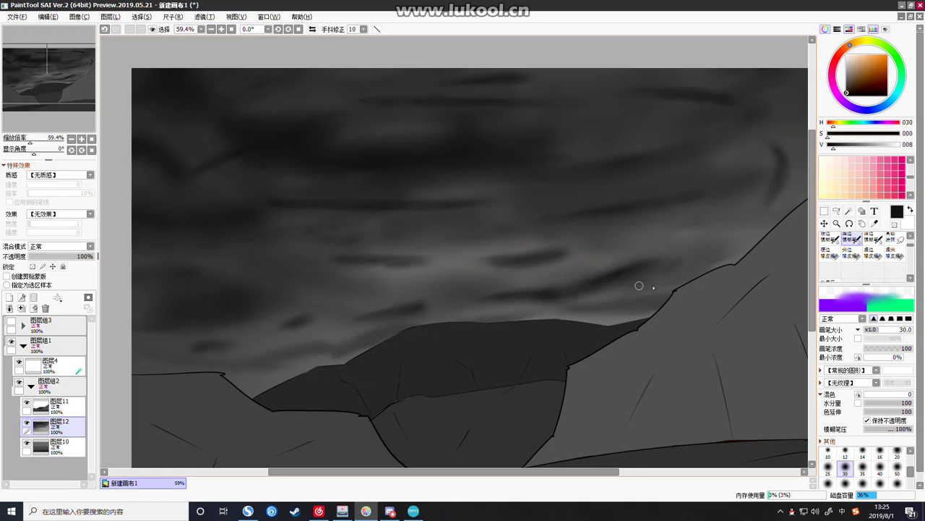
Enlarge the blur brush to size 80 and blend the remaining streaks over the whole sky into soft clouds
{"action": "key", "text": "bracketright"}
{"action": "key", "text": "bracketright"}
{"action": "key", "text": "bracketright"}
{"action": "key", "text": "bracketright"}
{"action": "key", "text": "bracketright"}
{"action": "key", "text": "bracketright"}
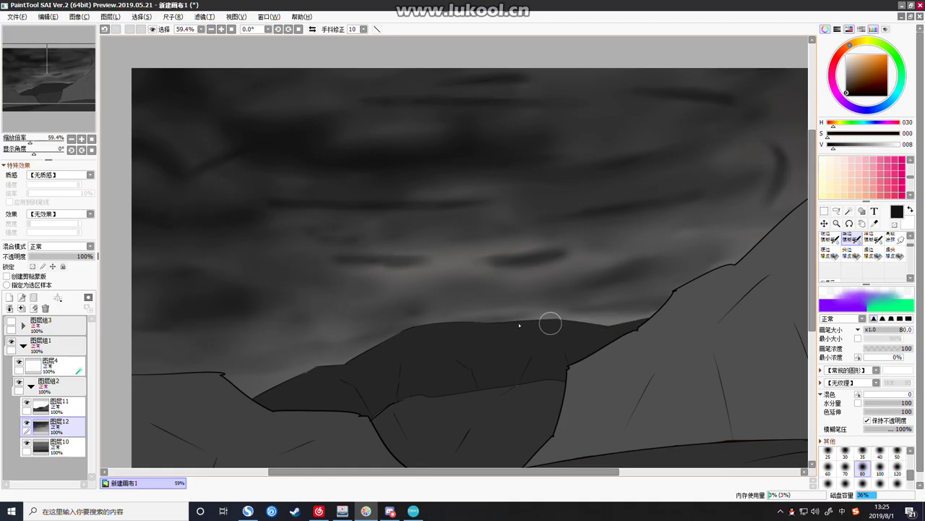
{"action": "mouse_move", "coordinate": [758, 207]}
{"action": "left_mouse_down"}
{"action": "mouse_move", "coordinate": [562, 226]}
{"action": "mouse_move", "coordinate": [636, 219]}
{"action": "mouse_move", "coordinate": [744, 188]}
{"action": "mouse_move", "coordinate": [549, 215]}
{"action": "mouse_move", "coordinate": [707, 179]}
{"action": "mouse_move", "coordinate": [532, 240]}
{"action": "mouse_move", "coordinate": [420, 264]}
{"action": "left_mouse_up"}
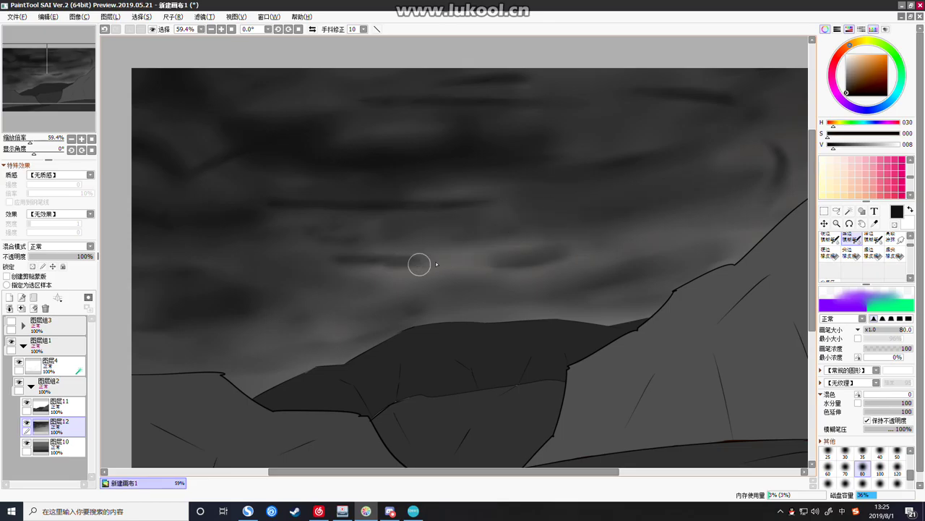
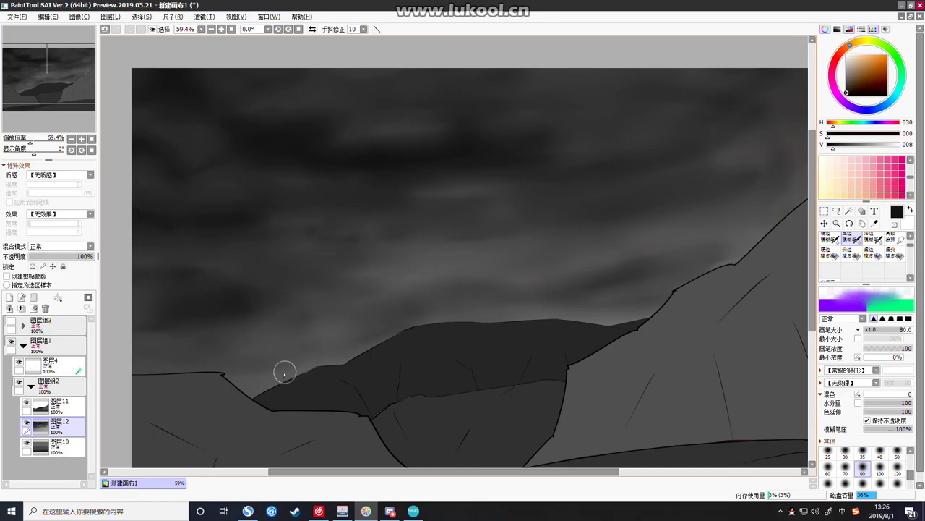
On 图层11, use the size 14 blur brush to smooth the light fill gap where the ridge meets the central boulder
{"action": "scroll", "coordinate": [438, 172], "scroll_direction": "down", "scroll_amount": 5}
{"action": "scroll", "coordinate": [406, 172], "scroll_direction": "up", "scroll_amount": 4}
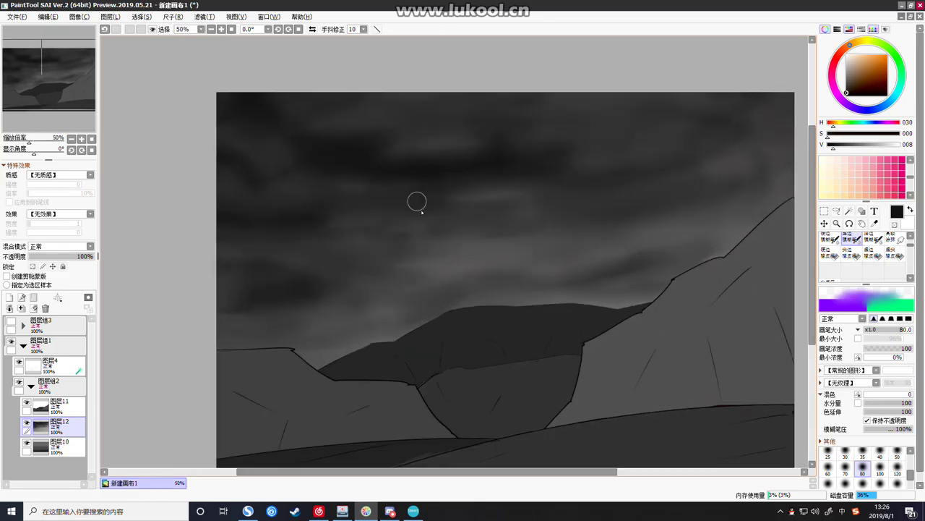
{"action": "scroll", "coordinate": [432, 269], "scroll_direction": "down", "scroll_amount": 2}
{"action": "scroll", "coordinate": [424, 277], "scroll_direction": "up", "scroll_amount": 3}
{"action": "scroll", "coordinate": [595, 259], "scroll_direction": "down", "scroll_amount": 3}
{"action": "scroll", "coordinate": [585, 336], "scroll_direction": "up", "scroll_amount": 3}
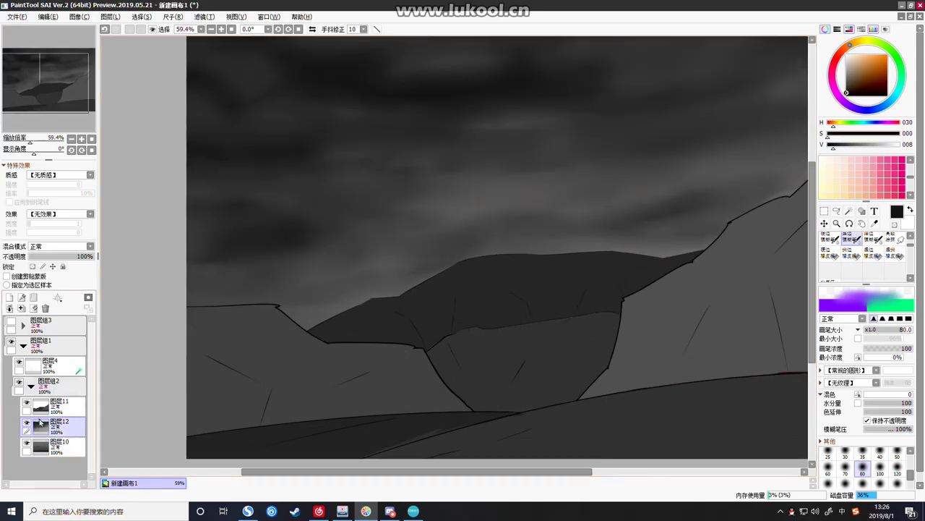
{"action": "left_click", "coordinate": [44, 405]}
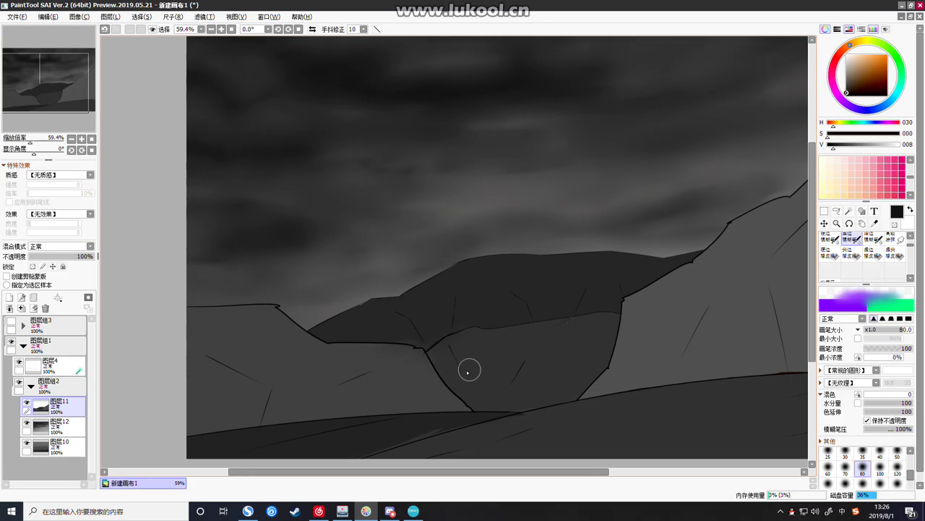
{"action": "scroll", "coordinate": [468, 371], "scroll_direction": "up", "scroll_amount": 1}
{"action": "scroll", "coordinate": [873, 456], "scroll_direction": "up", "scroll_amount": 2}
{"action": "left_click", "coordinate": [863, 466]}
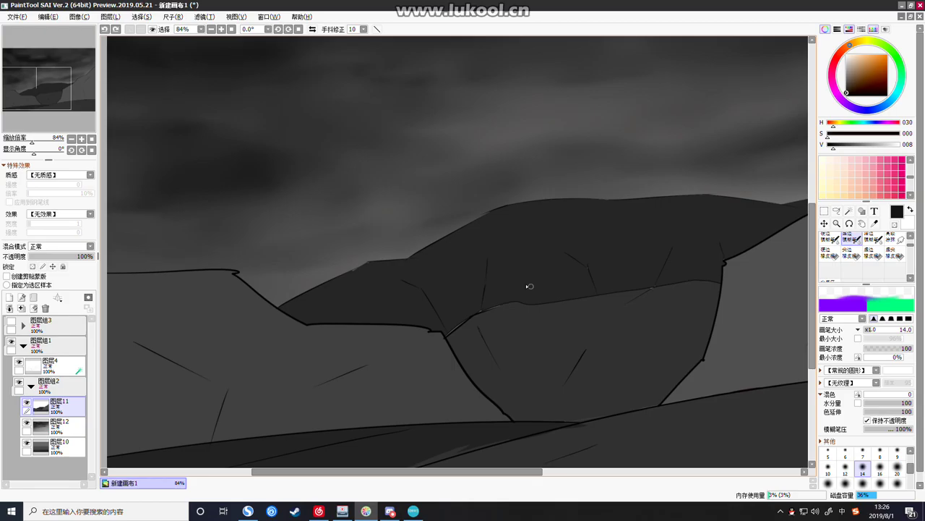
{"action": "left_click_drag", "start_coordinate": [448, 334], "coordinate": [446, 338]}
Widen the layer panel area slightly and make the line art layer 图层4 active
{"action": "left_click", "coordinate": [51, 365]}
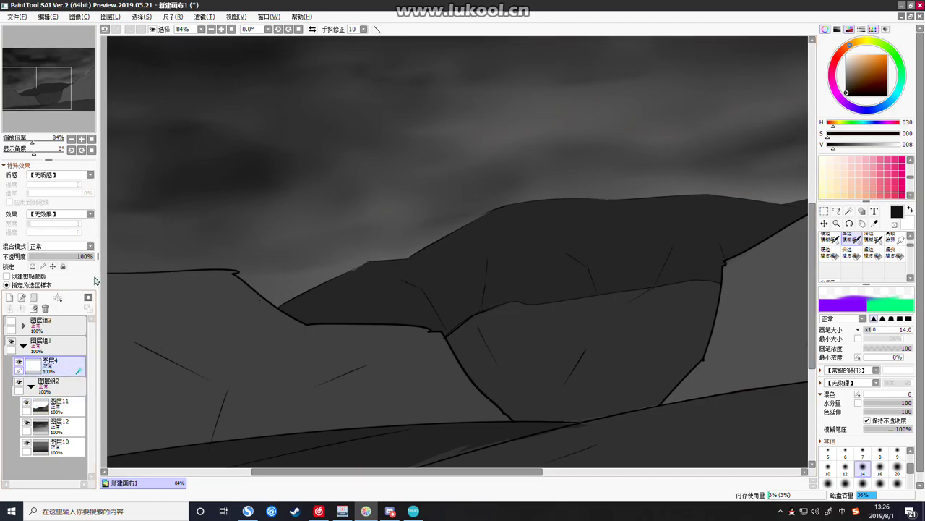
{"action": "mouse_move", "coordinate": [102, 273]}
{"action": "left_mouse_down"}
{"action": "mouse_move", "coordinate": [149, 273]}
{"action": "mouse_move", "coordinate": [140, 259]}
{"action": "mouse_move", "coordinate": [103, 259]}
{"action": "mouse_move", "coordinate": [114, 273]}
{"action": "left_mouse_up"}
{"action": "left_click", "coordinate": [57, 396]}
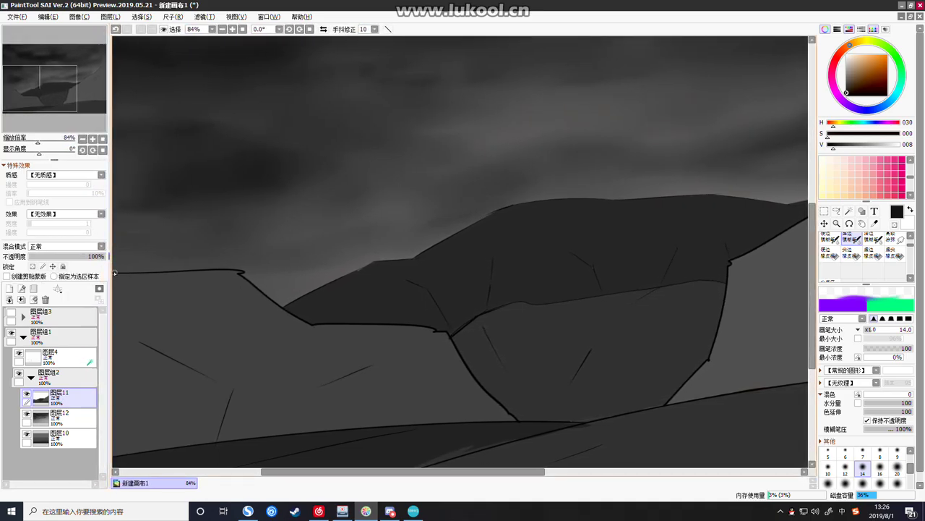
{"action": "left_click", "coordinate": [69, 358]}
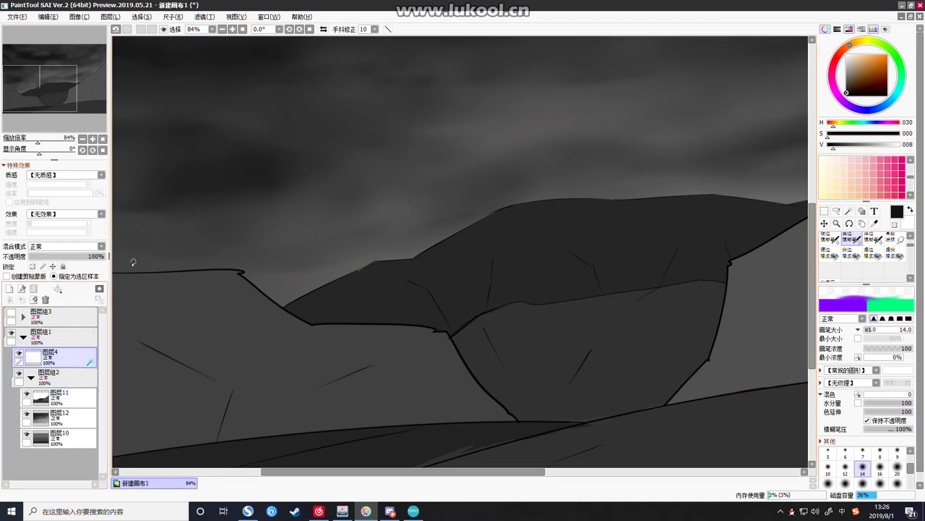
Try to smudge the outline of the left rock on 图层4, and undo those strokes
{"action": "mouse_move", "coordinate": [113, 272]}
{"action": "left_mouse_down"}
{"action": "mouse_move", "coordinate": [245, 273]}
{"action": "mouse_move", "coordinate": [255, 283]}
{"action": "mouse_move", "coordinate": [235, 280]}
{"action": "mouse_move", "coordinate": [287, 318]}
{"action": "mouse_move", "coordinate": [256, 298]}
{"action": "mouse_move", "coordinate": [365, 345]}
{"action": "mouse_move", "coordinate": [398, 346]}
{"action": "left_mouse_up"}
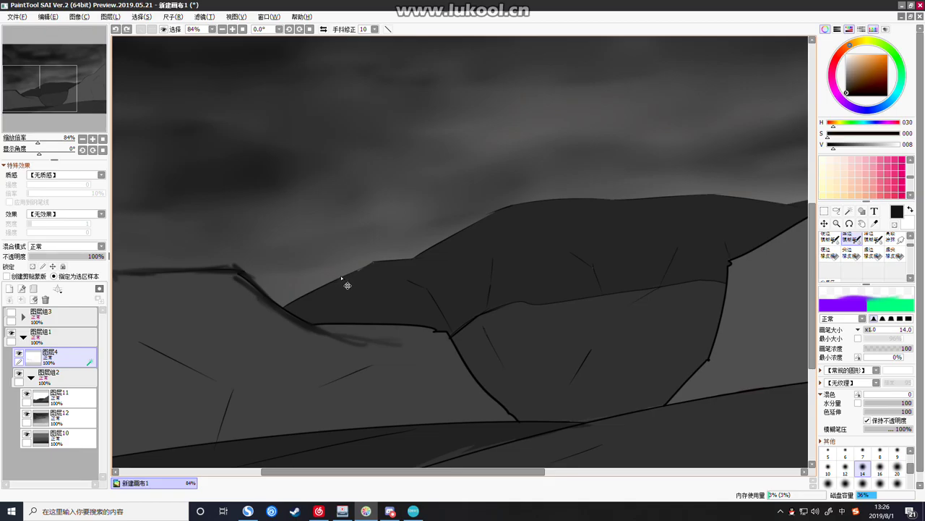
{"action": "key", "text": "ctrl+z"}
{"action": "key", "text": "ctrl+z"}
{"action": "key", "text": "ctrl+z"}
{"action": "key", "text": "ctrl+z"}
{"action": "key", "text": "ctrl+z"}
{"action": "key", "text": "ctrl+z"}
{"action": "key", "text": "ctrl+z"}
{"action": "key", "text": "ctrl+z"}
{"action": "key", "text": "ctrl+z"}
{"action": "key", "text": "ctrl+z"}
{"action": "key", "text": "ctrl+z"}
{"action": "key", "text": "ctrl+z"}
{"action": "key", "text": "ctrl+z"}
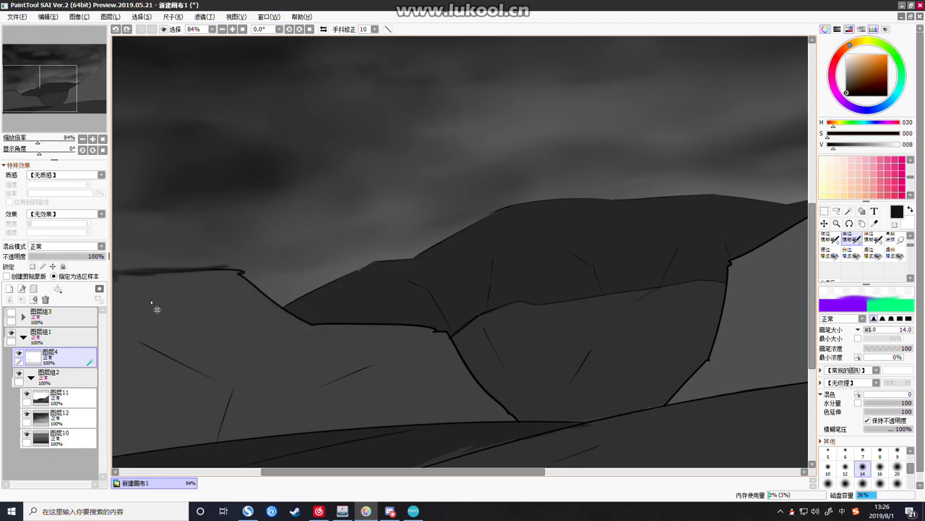
Blur the crack lines on the left rock with the size 14 blur brush, redoing unsatisfactory strokes
{"action": "mouse_move", "coordinate": [139, 340]}
{"action": "left_mouse_down"}
{"action": "mouse_move", "coordinate": [209, 369]}
{"action": "mouse_move", "coordinate": [114, 331]}
{"action": "mouse_move", "coordinate": [196, 372]}
{"action": "left_mouse_up"}
{"action": "key", "text": "ctrl+z"}
{"action": "mouse_move", "coordinate": [134, 339]}
{"action": "left_mouse_down"}
{"action": "mouse_move", "coordinate": [246, 393]}
{"action": "mouse_move", "coordinate": [217, 441]}
{"action": "left_mouse_up"}
{"action": "key", "text": "ctrl+z"}
{"action": "left_click_drag", "start_coordinate": [233, 391], "coordinate": [208, 447]}
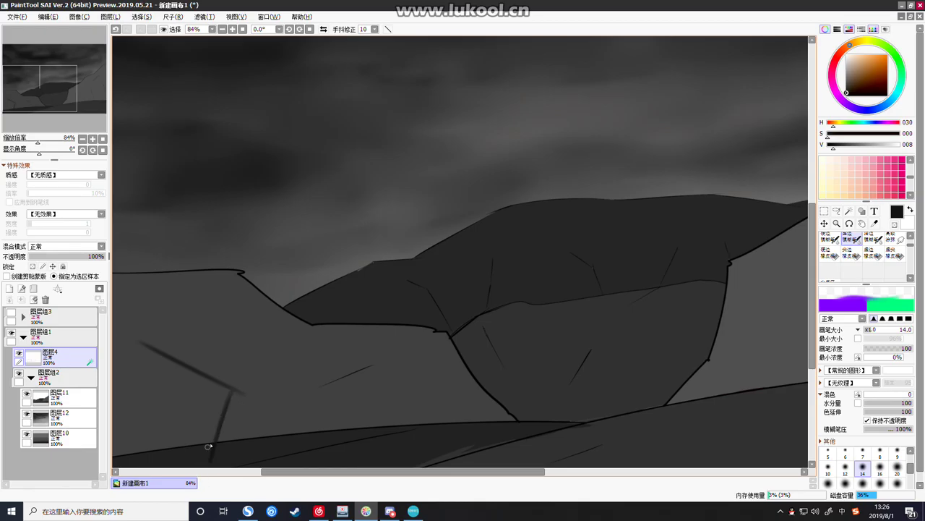
{"action": "left_click_drag", "start_coordinate": [365, 368], "coordinate": [292, 398]}
{"action": "key", "text": "ctrl+z"}
{"action": "key", "text": "ctrl+z"}
{"action": "left_click_drag", "start_coordinate": [235, 391], "coordinate": [222, 431]}
{"action": "mouse_move", "coordinate": [369, 365]}
{"action": "left_mouse_down"}
{"action": "mouse_move", "coordinate": [306, 397]}
{"action": "mouse_move", "coordinate": [398, 354]}
{"action": "left_mouse_up"}
{"action": "key", "text": "ctrl+z"}
{"action": "key", "text": "ctrl+z"}
{"action": "left_click_drag", "start_coordinate": [327, 381], "coordinate": [382, 368]}
Blur the two crack lines on the central boulder and the one crossing its upper edge
{"action": "left_click_drag", "start_coordinate": [487, 330], "coordinate": [506, 373]}
{"action": "key", "text": "ctrl+z"}
{"action": "left_click_drag", "start_coordinate": [482, 326], "coordinate": [500, 367]}
{"action": "mouse_move", "coordinate": [591, 349]}
{"action": "left_mouse_down"}
{"action": "mouse_move", "coordinate": [551, 398]}
{"action": "mouse_move", "coordinate": [565, 386]}
{"action": "left_mouse_up"}
{"action": "key", "text": "ctrl+z"}
{"action": "key", "text": "ctrl+z"}
{"action": "left_click_drag", "start_coordinate": [591, 350], "coordinate": [561, 391]}
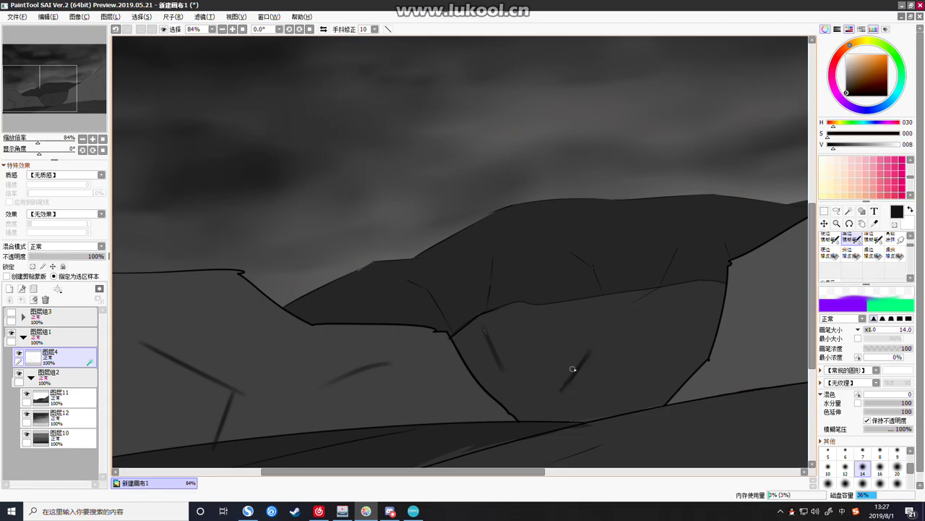
{"action": "left_click_drag", "start_coordinate": [663, 287], "coordinate": [630, 311]}
Blur the long crack lines on the large right rock, redoing unsatisfactory strokes
{"action": "left_click_drag", "start_coordinate": [528, 474], "coordinate": [585, 478]}
{"action": "left_click_drag", "start_coordinate": [710, 275], "coordinate": [656, 375]}
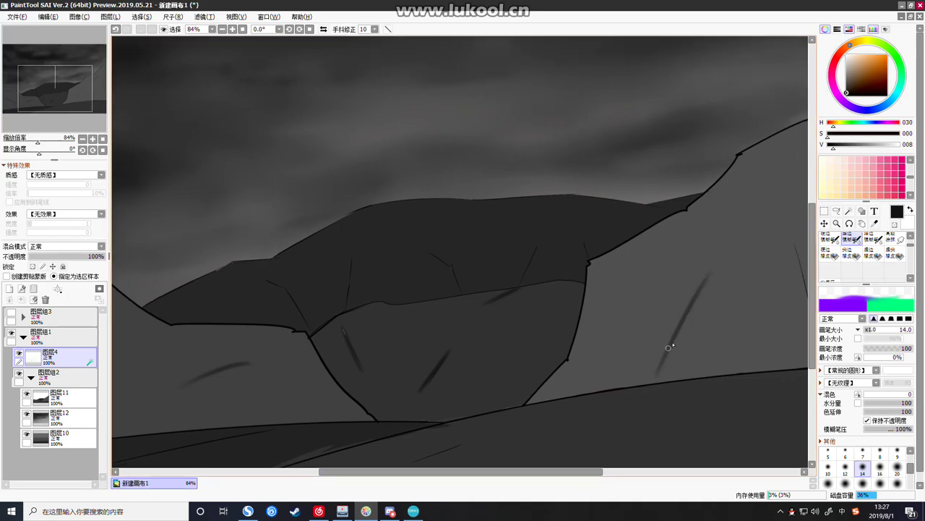
{"action": "left_click_drag", "start_coordinate": [591, 472], "coordinate": [626, 488]}
{"action": "left_click_drag", "start_coordinate": [698, 254], "coordinate": [719, 368]}
{"action": "key", "text": "ctrl+z"}
{"action": "left_click_drag", "start_coordinate": [703, 247], "coordinate": [729, 368]}
{"action": "left_click_drag", "start_coordinate": [782, 131], "coordinate": [707, 214]}
{"action": "key", "text": "ctrl+z"}
{"action": "left_click_drag", "start_coordinate": [779, 134], "coordinate": [695, 210]}
{"action": "key", "text": "ctrl+z"}
{"action": "left_click_drag", "start_coordinate": [781, 132], "coordinate": [699, 211]}
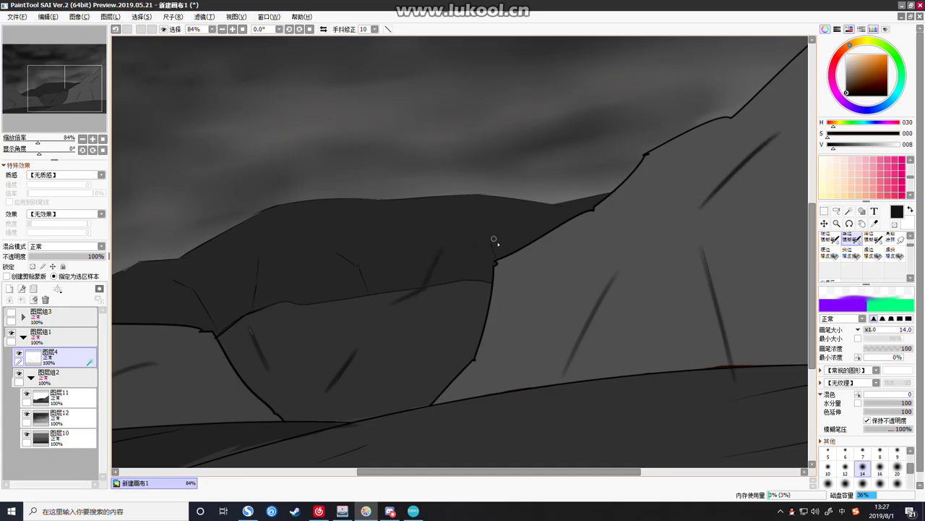
Blur the short crack lines on the dark distant ridge, redoing unsatisfactory strokes
{"action": "key", "text": "ctrl+z"}
{"action": "left_click_drag", "start_coordinate": [492, 243], "coordinate": [496, 258]}
{"action": "key", "text": "ctrl+z"}
{"action": "left_click_drag", "start_coordinate": [341, 256], "coordinate": [369, 292]}
{"action": "key", "text": "ctrl+z"}
{"action": "key", "text": "ctrl+z"}
{"action": "scroll", "coordinate": [395, 267], "scroll_direction": "down", "scroll_amount": 5}
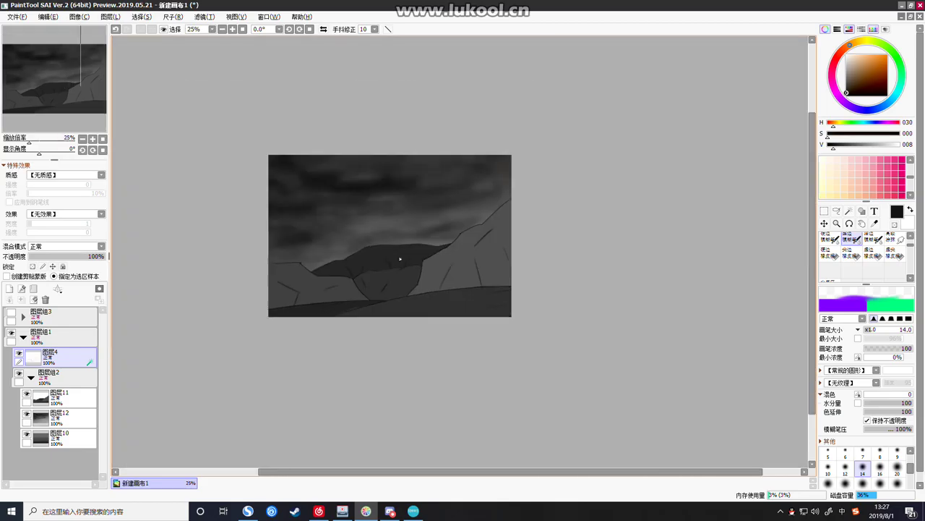
{"action": "scroll", "coordinate": [353, 242], "scroll_direction": "up", "scroll_amount": 1}
{"action": "left_click_drag", "start_coordinate": [366, 248], "coordinate": [363, 256]}
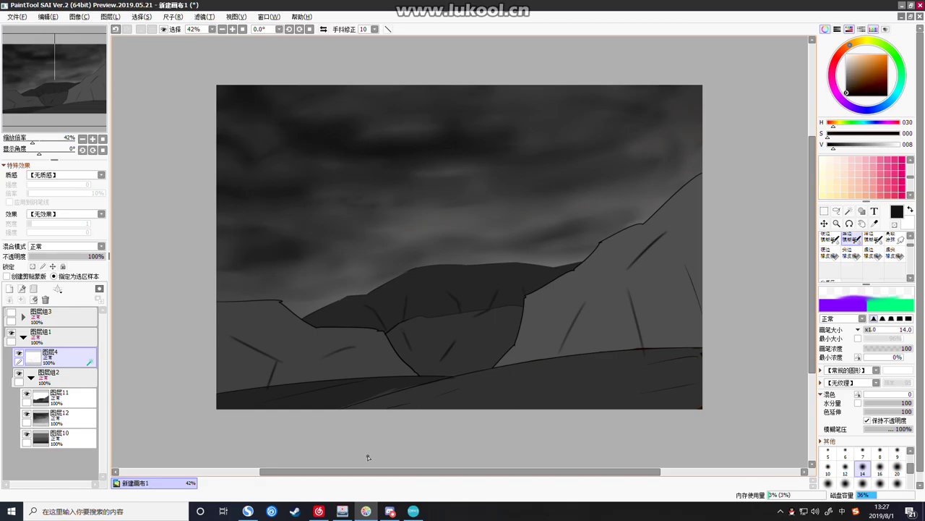
Switch to 图层11 and smooth the light streaks in the fill of the foreground ground with the blur brush
{"action": "scroll", "coordinate": [367, 457], "scroll_direction": "down", "scroll_amount": 3}
{"action": "scroll", "coordinate": [370, 445], "scroll_direction": "up", "scroll_amount": 6}
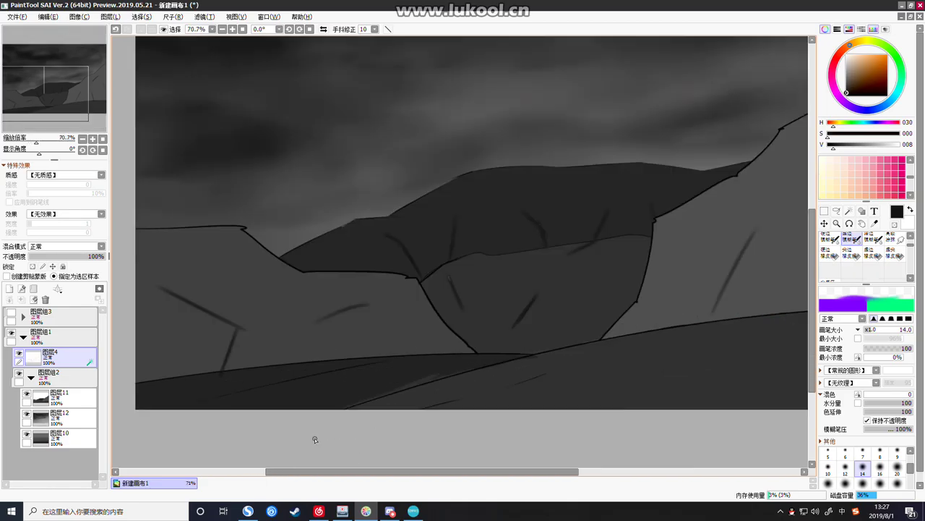
{"action": "left_click", "coordinate": [72, 398]}
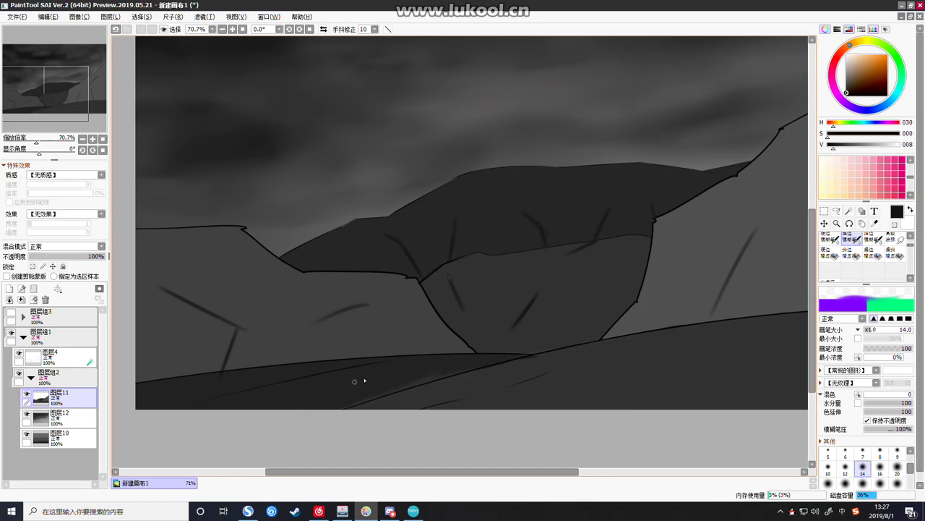
{"action": "scroll", "coordinate": [388, 371], "scroll_direction": "down", "scroll_amount": 2}
{"action": "scroll", "coordinate": [404, 289], "scroll_direction": "up", "scroll_amount": 1}
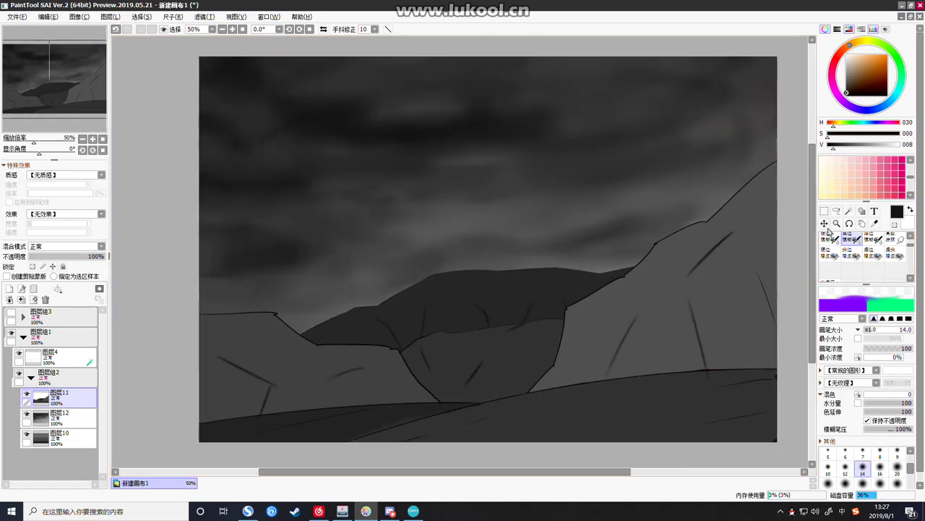
Show the character group 图层组3 to check it against the background, hide it again and review the whole background
{"action": "left_click", "coordinate": [11, 312]}
{"action": "left_click", "coordinate": [19, 354]}
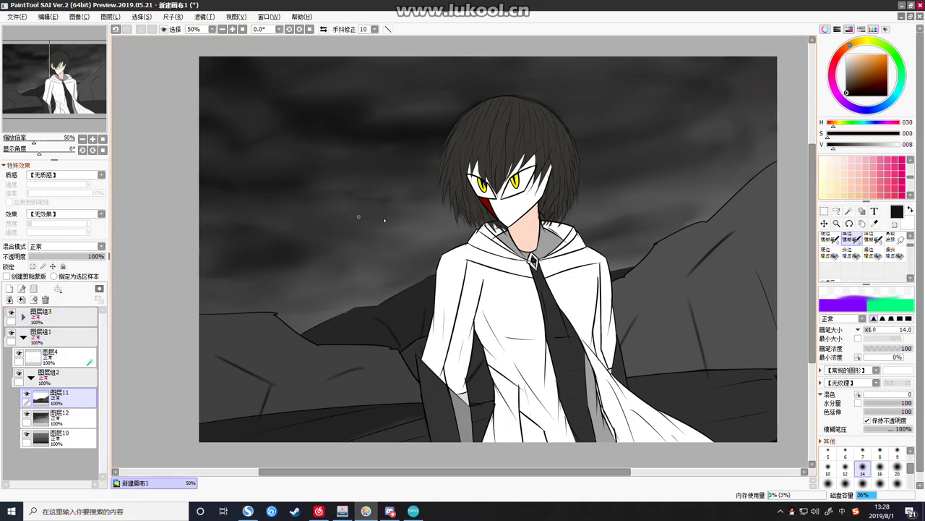
{"action": "left_click", "coordinate": [11, 314]}
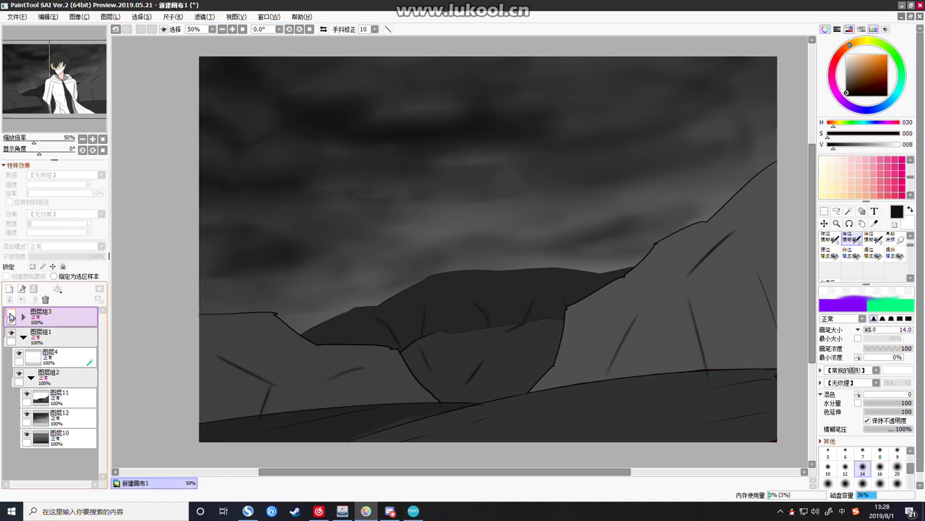
{"action": "left_click", "coordinate": [11, 316]}
{"action": "left_click", "coordinate": [11, 315]}
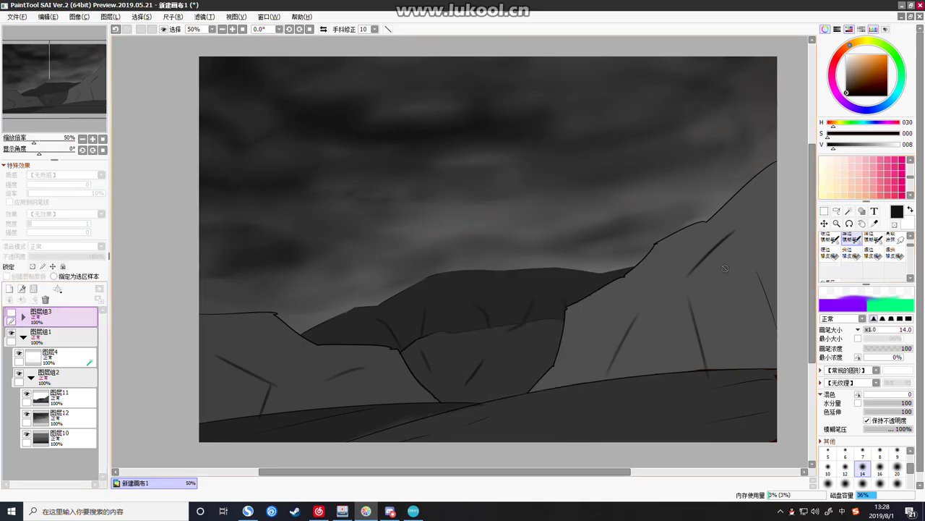
{"action": "scroll", "coordinate": [712, 265], "scroll_direction": "down", "scroll_amount": 3}
{"action": "scroll", "coordinate": [711, 272], "scroll_direction": "up", "scroll_amount": 4}
{"action": "scroll", "coordinate": [703, 280], "scroll_direction": "down", "scroll_amount": 3}
{"action": "scroll", "coordinate": [701, 282], "scroll_direction": "up", "scroll_amount": 1}
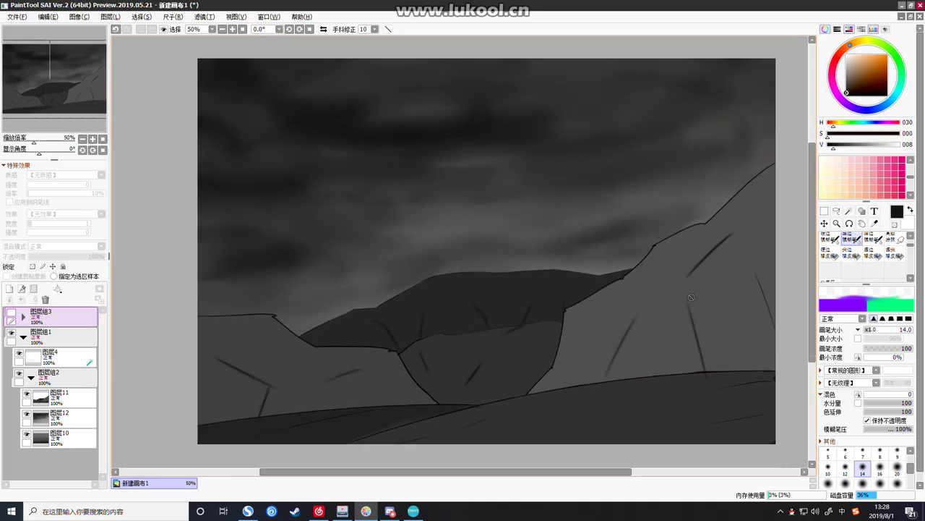
Inspect the mountain line art up close on layer 图层11
{"action": "scroll", "coordinate": [469, 380], "scroll_direction": "down", "scroll_amount": 1}
{"action": "scroll", "coordinate": [450, 320], "scroll_direction": "up", "scroll_amount": 5}
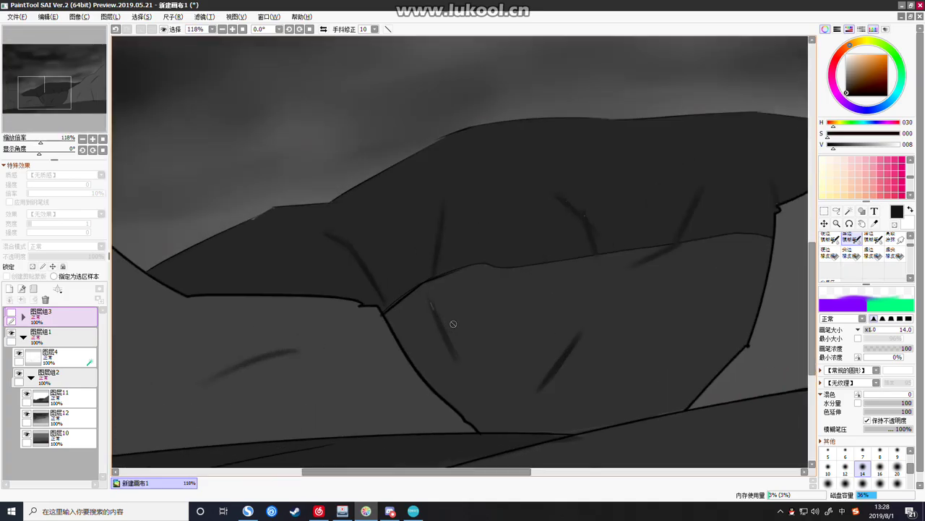
{"action": "left_click", "coordinate": [94, 400]}
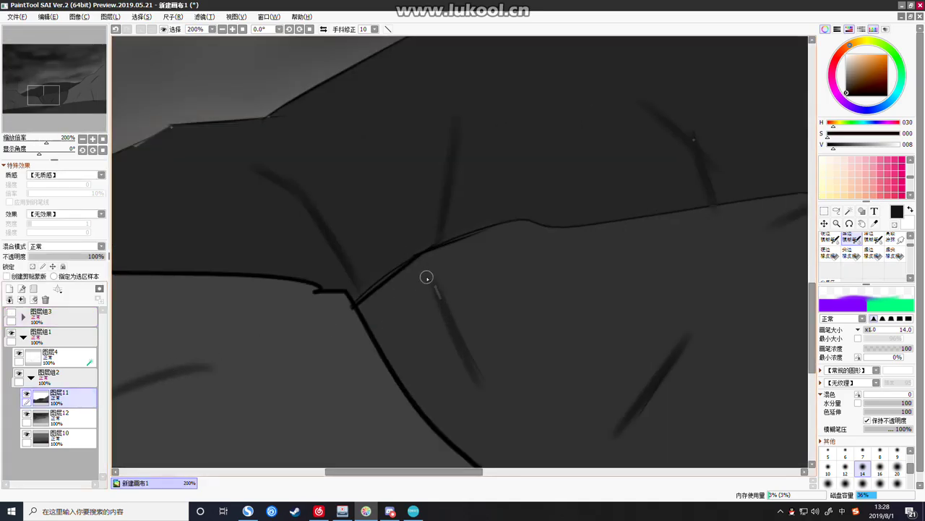
{"action": "scroll", "coordinate": [439, 292], "scroll_direction": "down", "scroll_amount": 4}
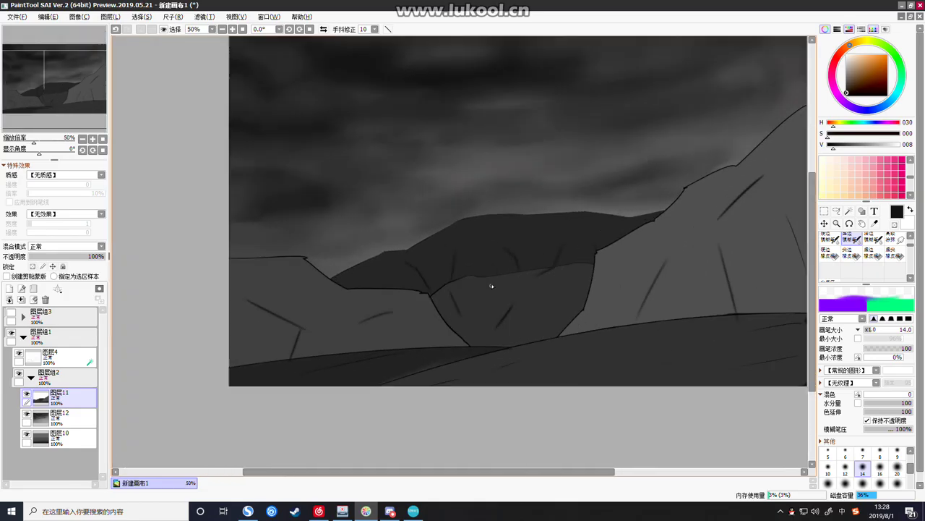
{"action": "scroll", "coordinate": [541, 235], "scroll_direction": "up", "scroll_amount": 1}
{"action": "scroll", "coordinate": [574, 288], "scroll_direction": "down", "scroll_amount": 1}
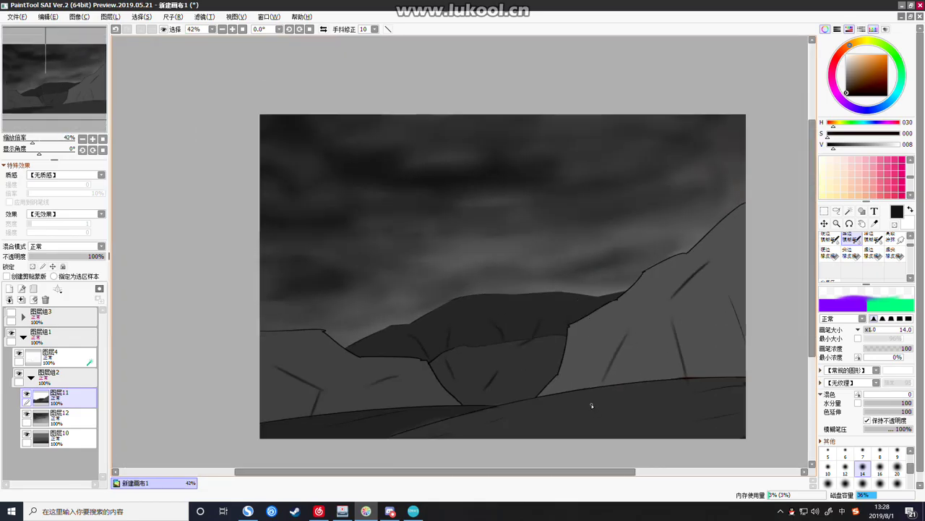
{"action": "scroll", "coordinate": [592, 406], "scroll_direction": "up", "scroll_amount": 1}
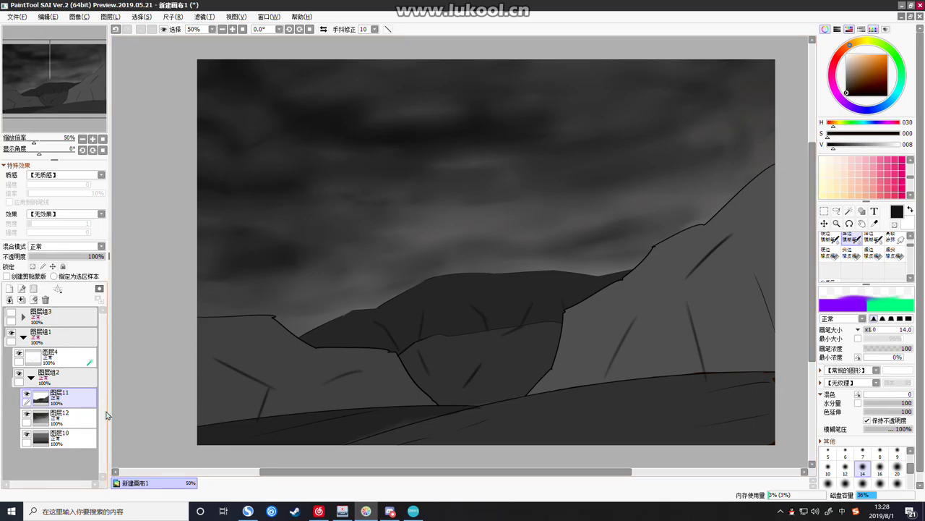
On layer 图层12, try erasing two diagonal strokes in the upper sky with the size 35 eraser, and undo them
{"action": "left_click", "coordinate": [60, 417]}
{"action": "left_click", "coordinate": [850, 255]}
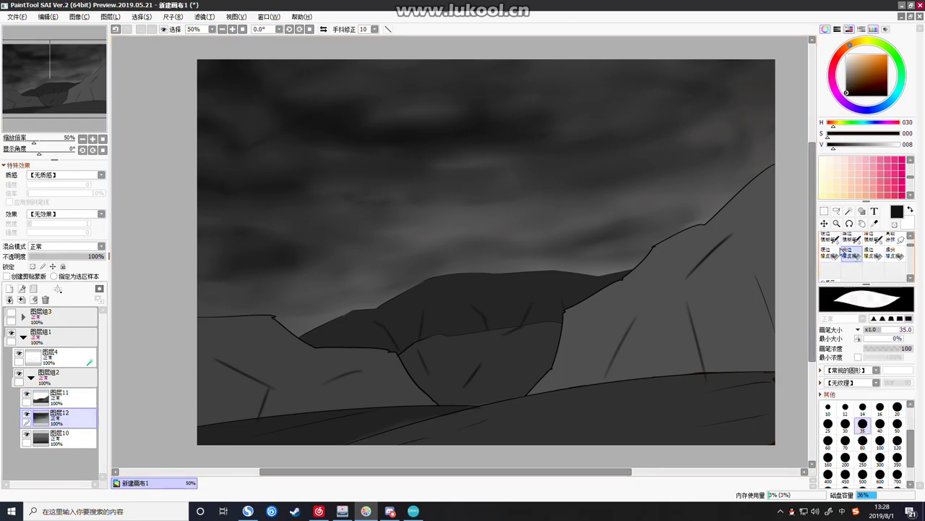
{"action": "left_click_drag", "start_coordinate": [460, 99], "coordinate": [382, 130]}
{"action": "left_click_drag", "start_coordinate": [479, 100], "coordinate": [414, 127]}
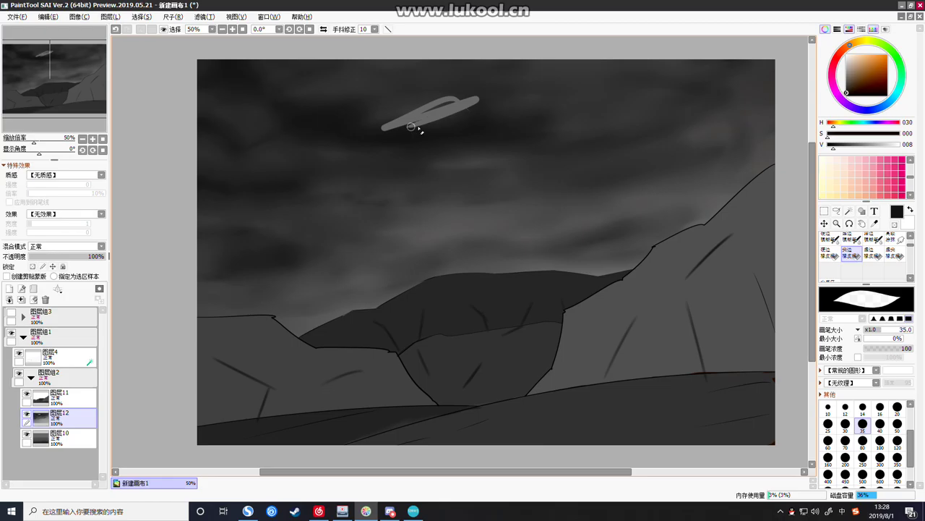
{"action": "left_click", "coordinate": [851, 237]}
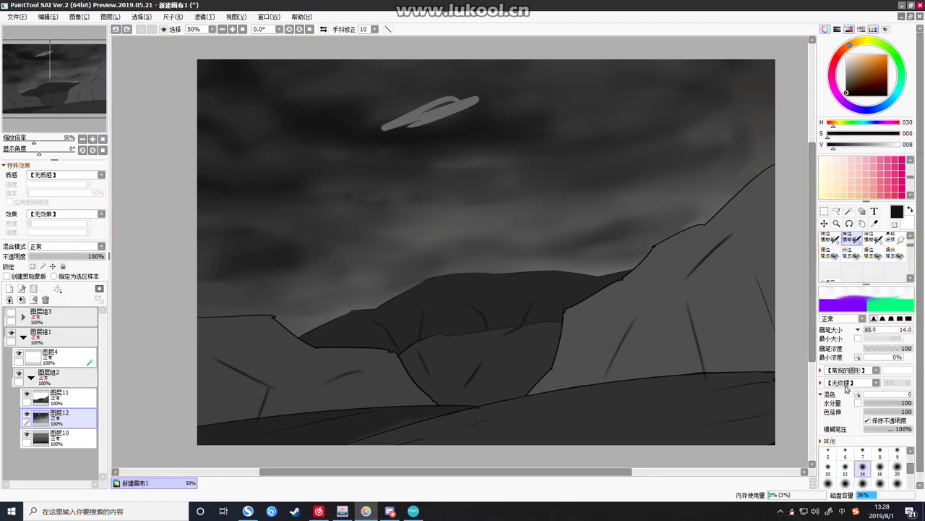
{"action": "key", "text": "ctrl+z"}
{"action": "key", "text": "ctrl+z"}
Set the blur brush size to 35 and soften the dark clouds in the upper sky
{"action": "left_click", "coordinate": [879, 483]}
{"action": "left_click", "coordinate": [863, 483]}
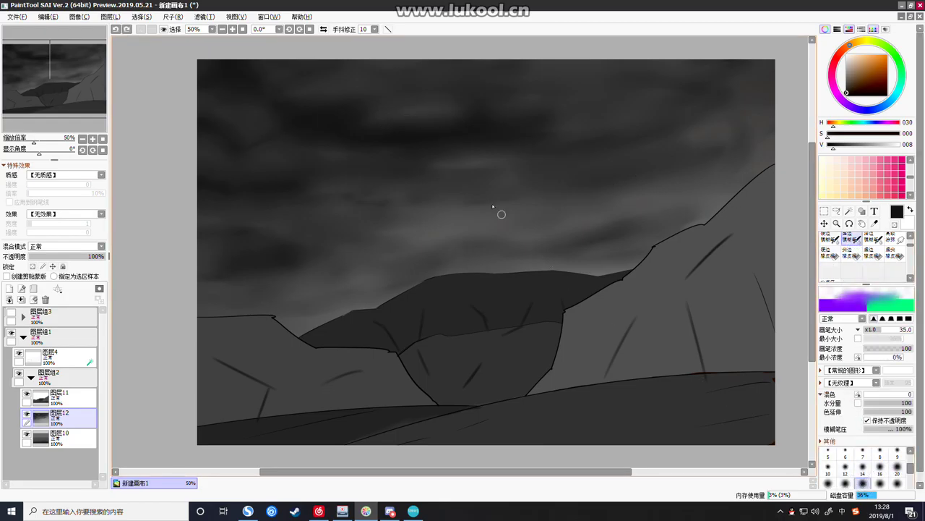
{"action": "left_click_drag", "start_coordinate": [392, 112], "coordinate": [388, 113]}
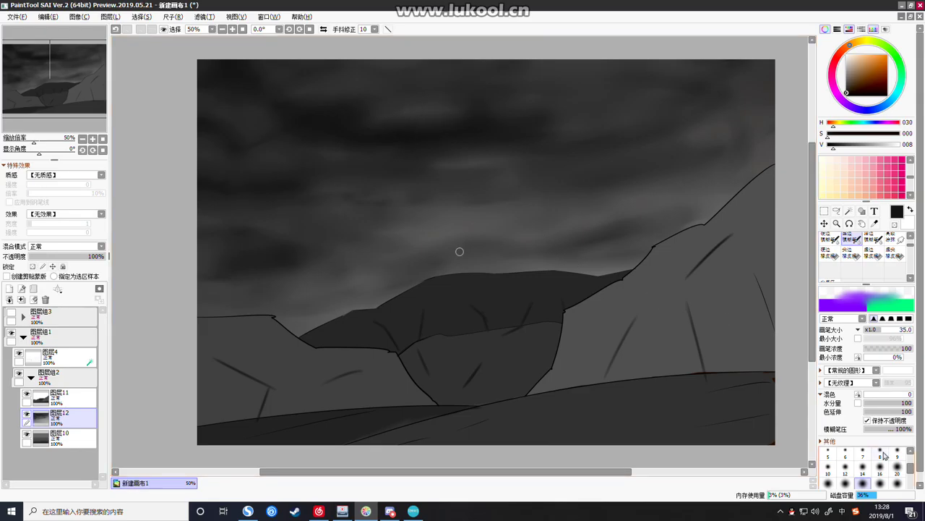
Try softening the clouds with the blur brush enlarged to size 250, and undo the strokes
{"action": "key", "text": "]"}
{"action": "key", "text": "]"}
{"action": "key", "text": "]"}
{"action": "key", "text": "]"}
{"action": "key", "text": "]"}
{"action": "key", "text": "]"}
{"action": "key", "text": "]"}
{"action": "key", "text": "]"}
{"action": "key", "text": "]"}
{"action": "key", "text": "]"}
{"action": "mouse_move", "coordinate": [399, 122]}
{"action": "left_mouse_down"}
{"action": "mouse_move", "coordinate": [345, 148]}
{"action": "mouse_move", "coordinate": [397, 119]}
{"action": "mouse_move", "coordinate": [503, 121]}
{"action": "mouse_move", "coordinate": [489, 108]}
{"action": "mouse_move", "coordinate": [381, 115]}
{"action": "left_mouse_up"}
{"action": "key", "text": "ctrl+z"}
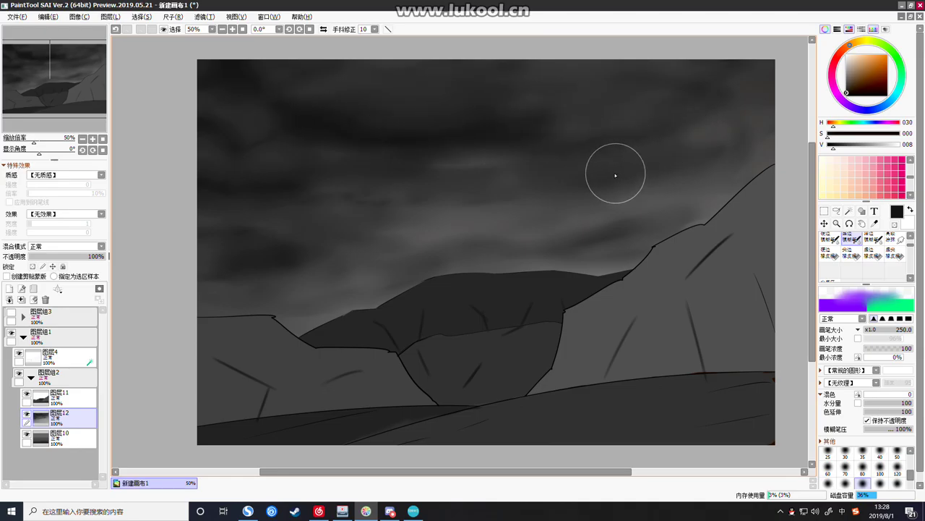
{"action": "key", "text": "ctrl+z"}
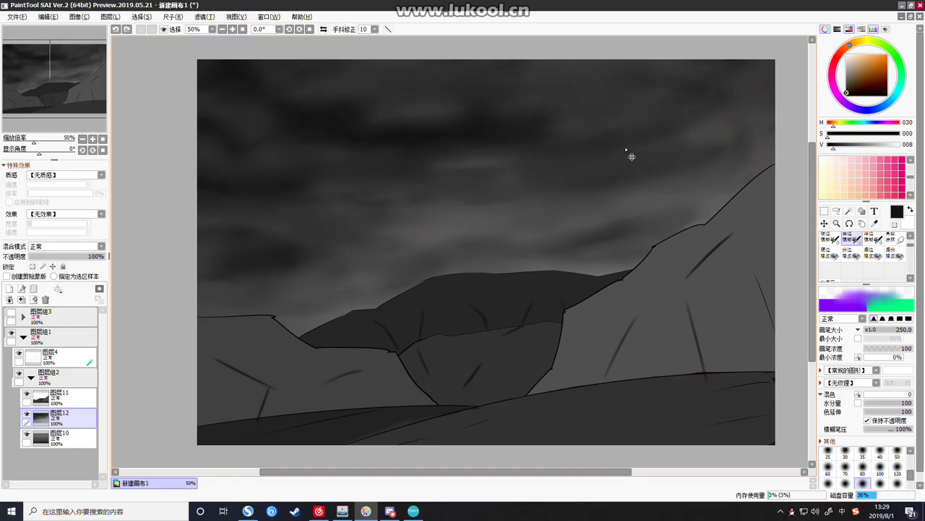
Paint two overlapping dark horizontal strokes across the middle of the sky with the pencil at size 80
{"action": "left_click", "coordinate": [862, 467]}
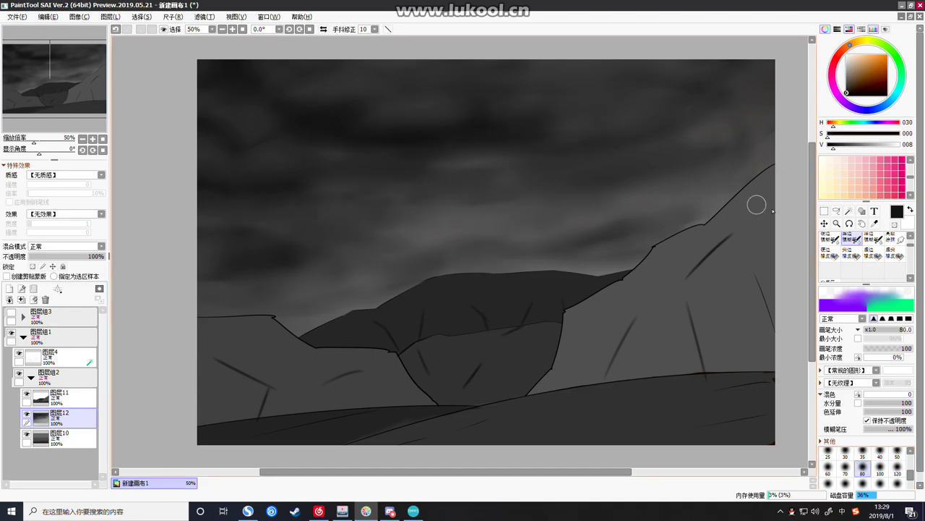
{"action": "scroll", "coordinate": [853, 258], "scroll_direction": "down", "scroll_amount": 3}
{"action": "scroll", "coordinate": [853, 258], "scroll_direction": "up", "scroll_amount": 3}
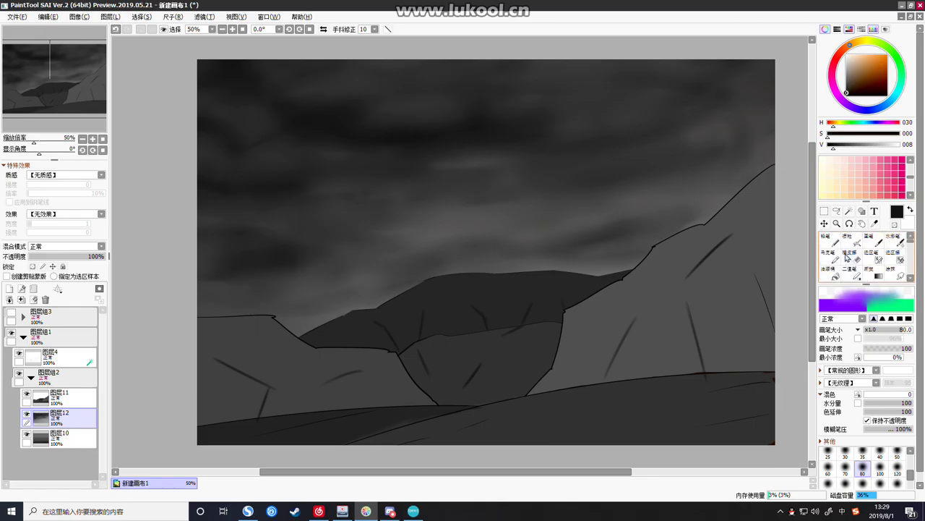
{"action": "left_click", "coordinate": [828, 242]}
{"action": "left_click_drag", "start_coordinate": [528, 210], "coordinate": [470, 213]}
{"action": "left_click_drag", "start_coordinate": [411, 224], "coordinate": [383, 222]}
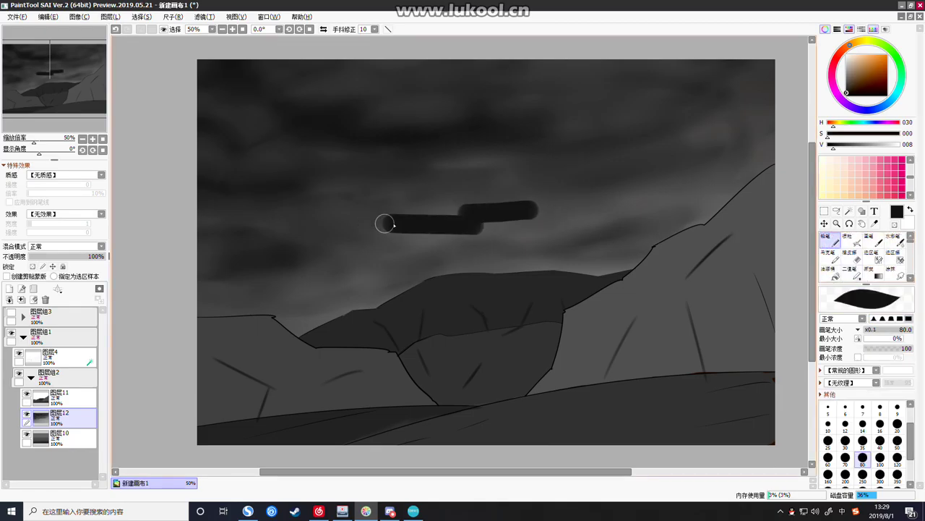
Blend the two dark strokes into the surrounding clouds with the blur brush
{"action": "scroll", "coordinate": [860, 257], "scroll_direction": "down", "scroll_amount": 3}
{"action": "scroll", "coordinate": [867, 264], "scroll_direction": "down", "scroll_amount": 3}
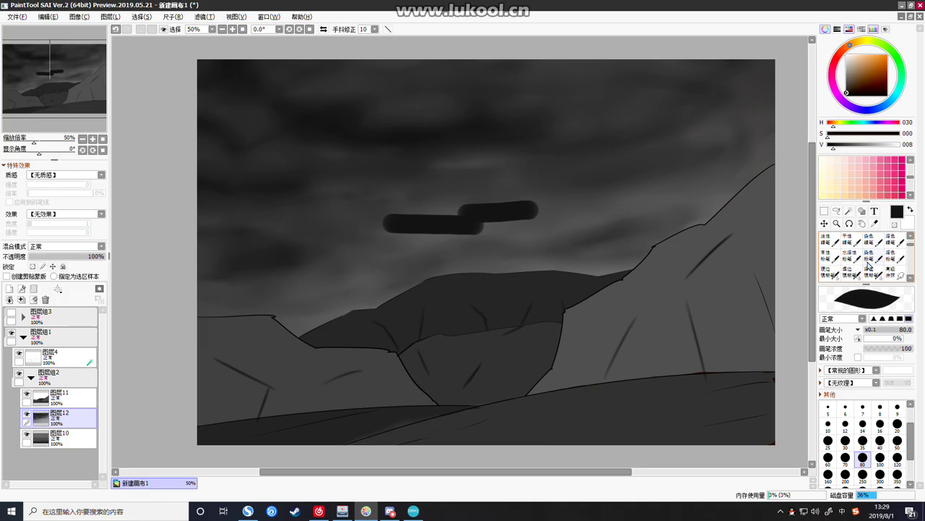
{"action": "left_click", "coordinate": [852, 242]}
{"action": "mouse_move", "coordinate": [539, 206]}
{"action": "left_mouse_down"}
{"action": "mouse_move", "coordinate": [461, 222]}
{"action": "mouse_move", "coordinate": [558, 208]}
{"action": "mouse_move", "coordinate": [409, 234]}
{"action": "left_mouse_up"}
{"action": "left_click_drag", "start_coordinate": [499, 234], "coordinate": [405, 235]}
{"action": "mouse_move", "coordinate": [458, 215]}
{"action": "left_mouse_down"}
{"action": "mouse_move", "coordinate": [384, 216]}
{"action": "mouse_move", "coordinate": [521, 208]}
{"action": "mouse_move", "coordinate": [477, 205]}
{"action": "mouse_move", "coordinate": [394, 241]}
{"action": "left_mouse_up"}
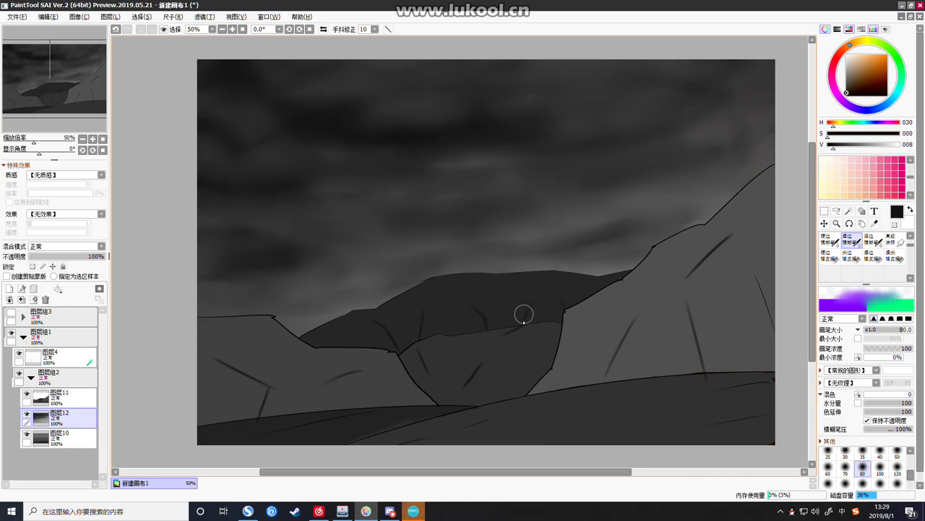
Switch to the class group chat, send the message "哈!", and return to the painting
{"action": "left_click", "coordinate": [412, 511]}
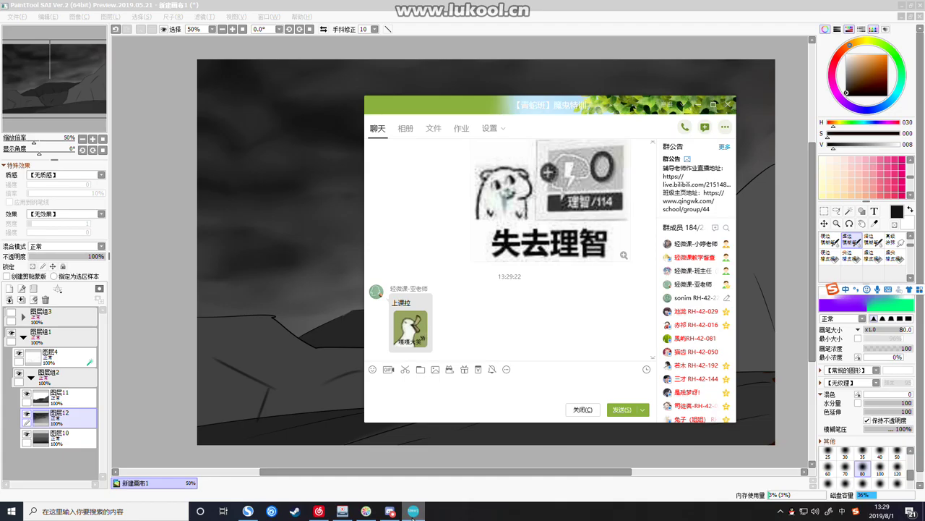
{"action": "left_click", "coordinate": [413, 512]}
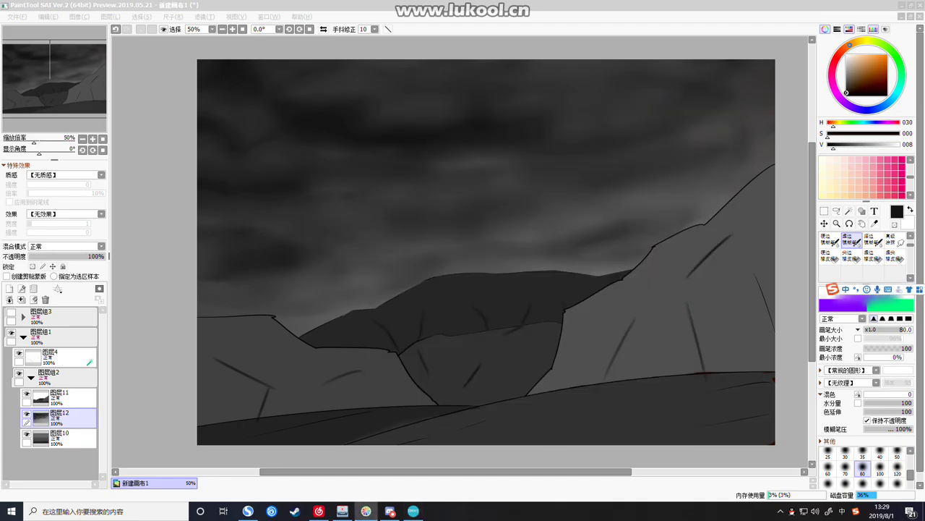
{"action": "left_click", "coordinate": [414, 512]}
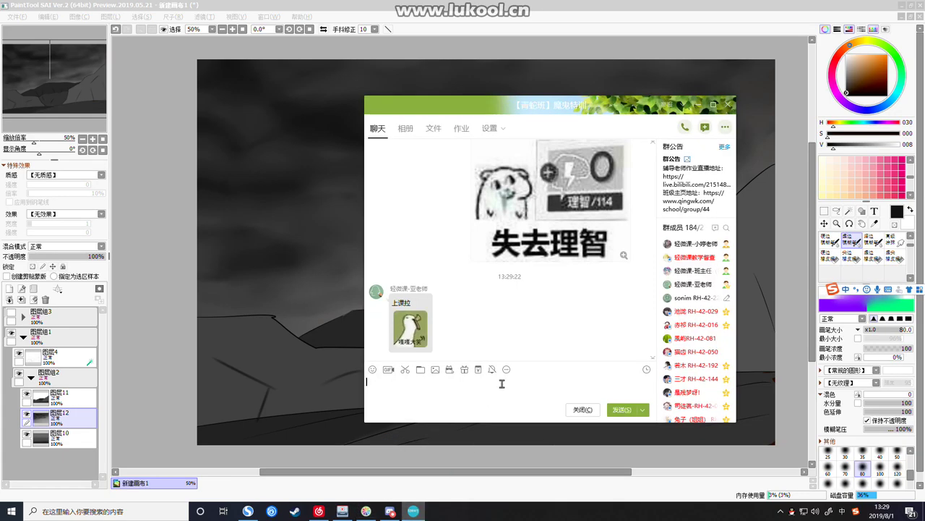
{"action": "type", "text": "h"}
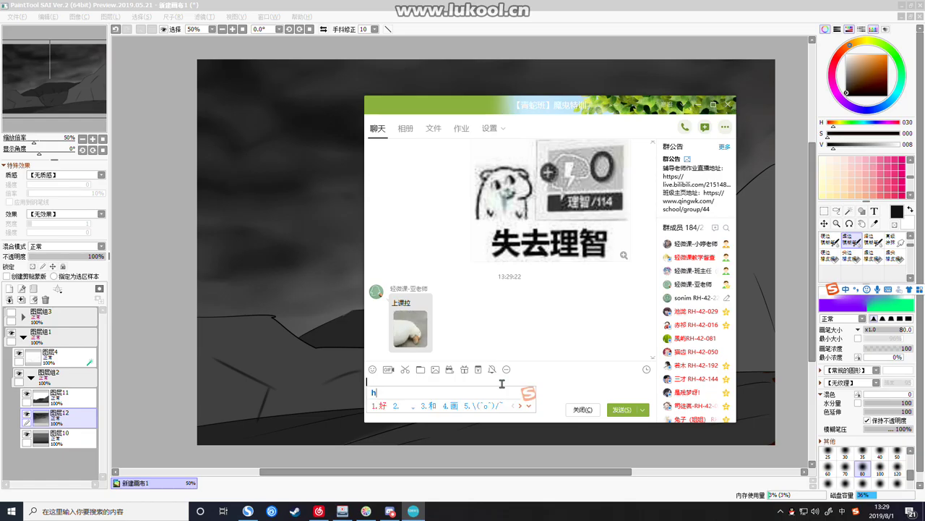
{"action": "type", "text": "a"}
{"action": "key", "text": "space"}
{"action": "key", "text": "shift"}
{"action": "type", "text": "!"}
{"action": "key", "text": "Return"}
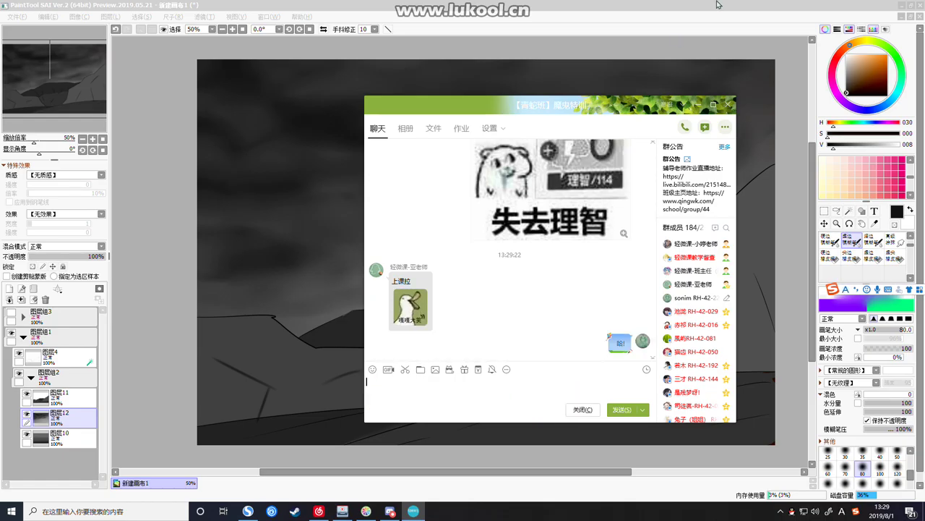
{"action": "left_click", "coordinate": [700, 108]}
Make layer 图层11 active and choose the pencil with a near-black colour of H 030, S 000, V 008
{"action": "scroll", "coordinate": [626, 195], "scroll_direction": "down", "scroll_amount": 3}
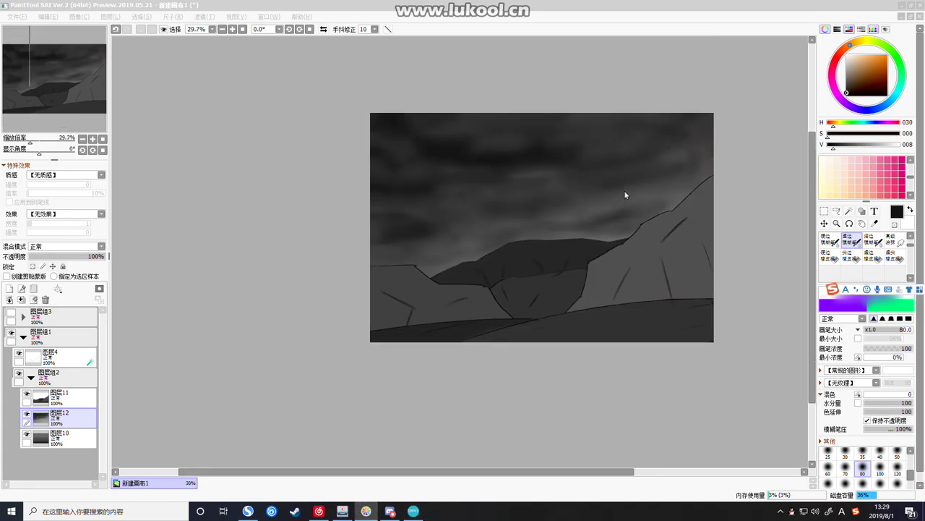
{"action": "scroll", "coordinate": [623, 198], "scroll_direction": "up", "scroll_amount": 3}
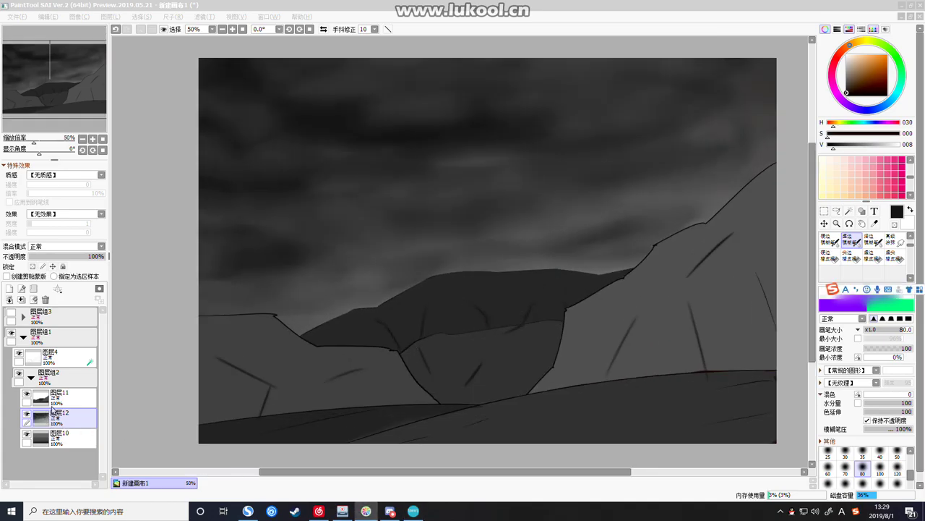
{"action": "left_click", "coordinate": [52, 410]}
{"action": "left_click", "coordinate": [57, 436]}
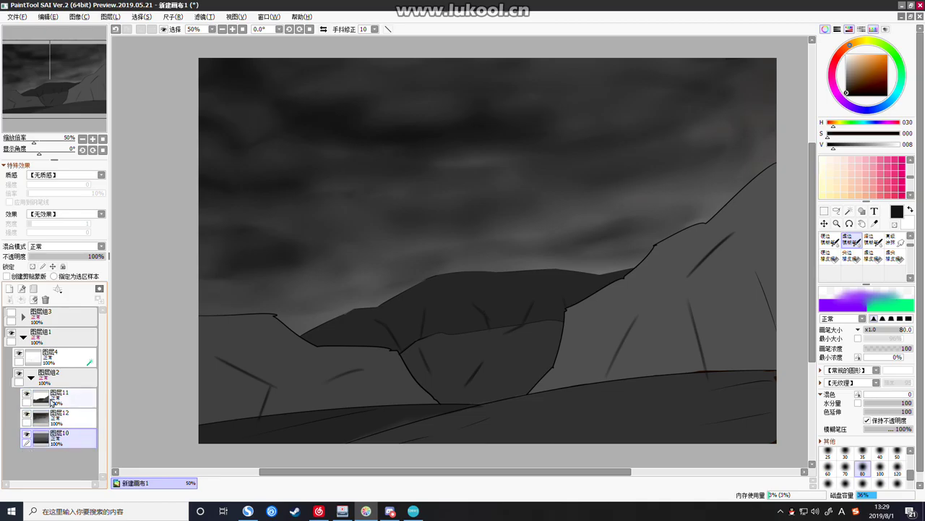
{"action": "left_click", "coordinate": [51, 397]}
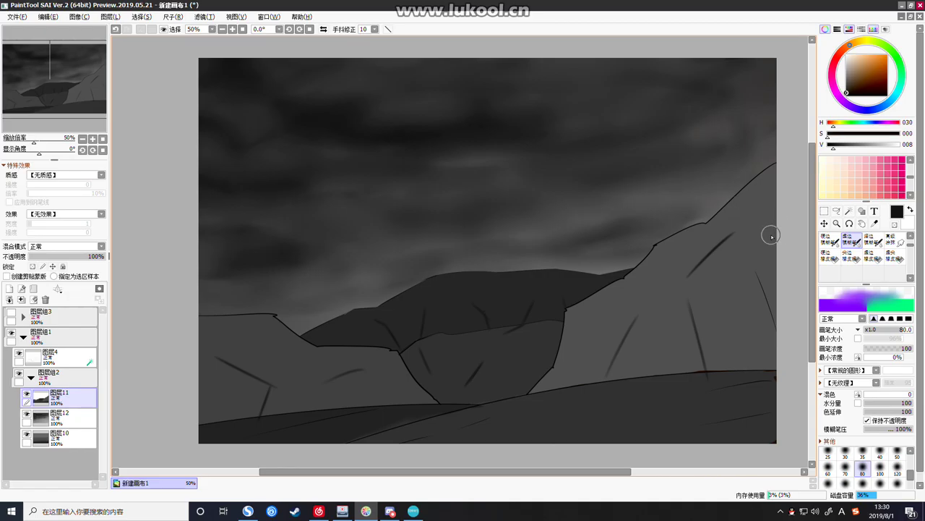
{"action": "left_click", "coordinate": [848, 91]}
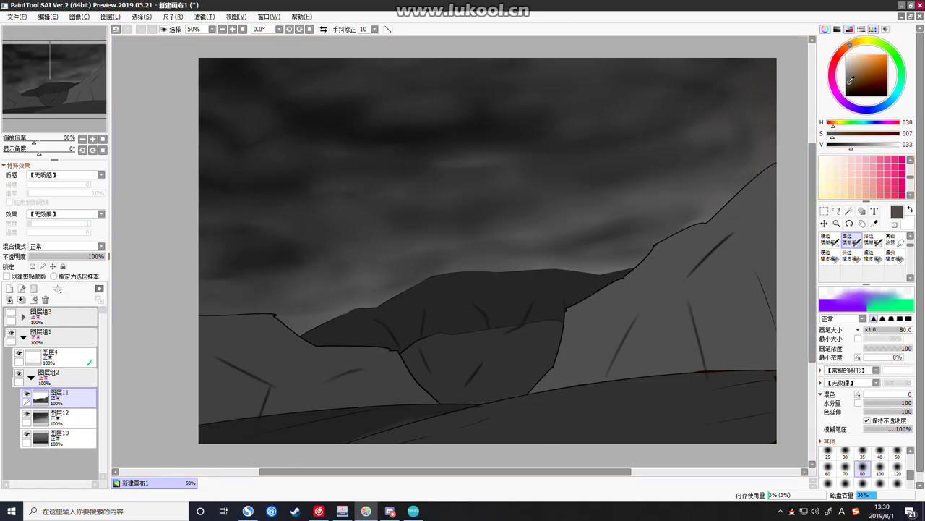
{"action": "left_click_drag", "start_coordinate": [912, 245], "coordinate": [913, 232]}
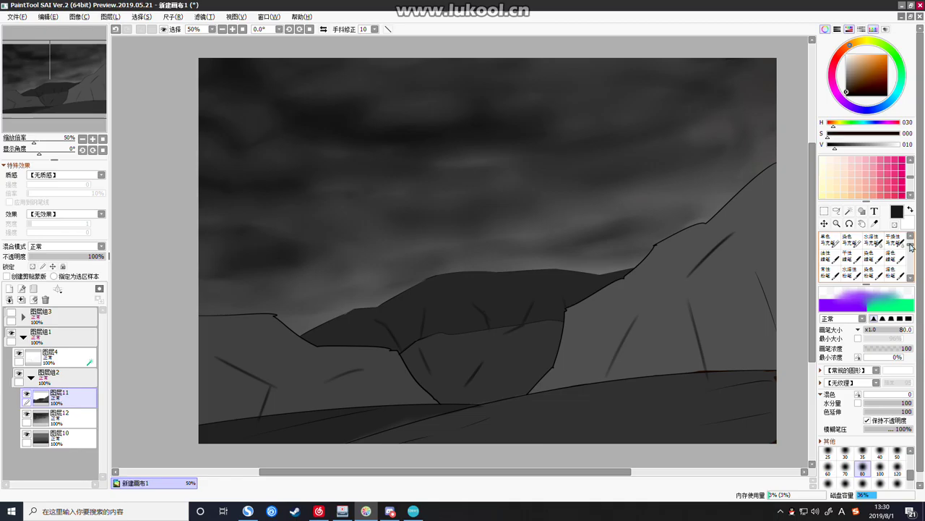
{"action": "left_click", "coordinate": [912, 238]}
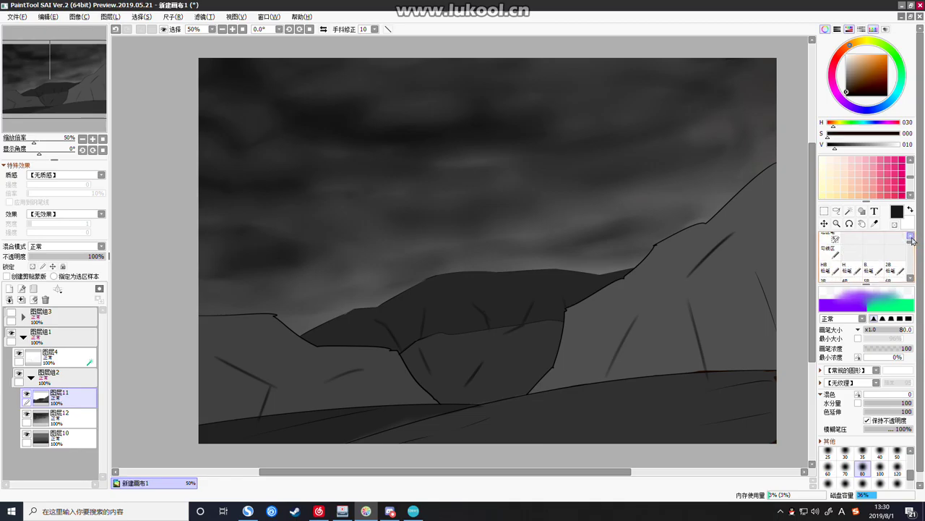
{"action": "left_click_drag", "start_coordinate": [912, 241], "coordinate": [912, 236]}
{"action": "left_click", "coordinate": [828, 238]}
{"action": "left_click", "coordinate": [849, 91]}
{"action": "left_click", "coordinate": [847, 92]}
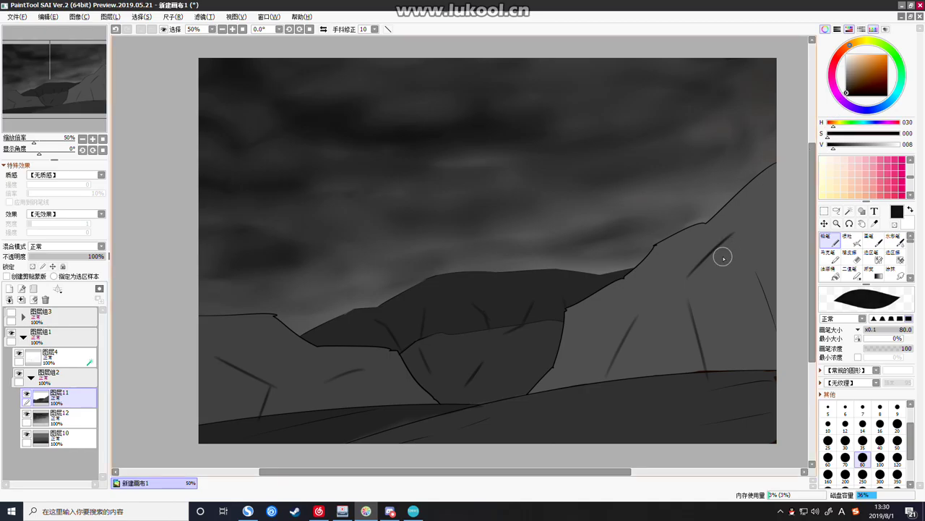
Redraw the upper diagonal crack on the right cliff with the pencil at size 12
{"action": "left_click", "coordinate": [862, 409]}
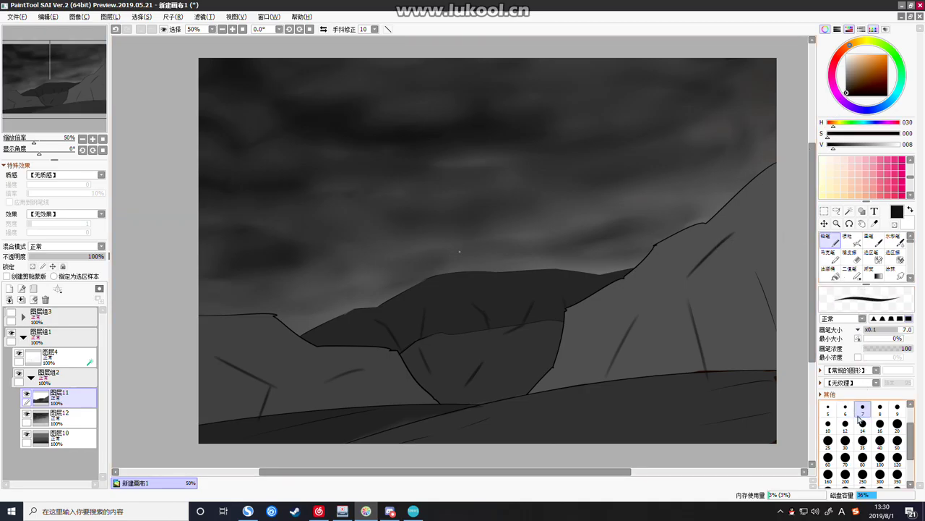
{"action": "left_click_drag", "start_coordinate": [735, 233], "coordinate": [692, 275]}
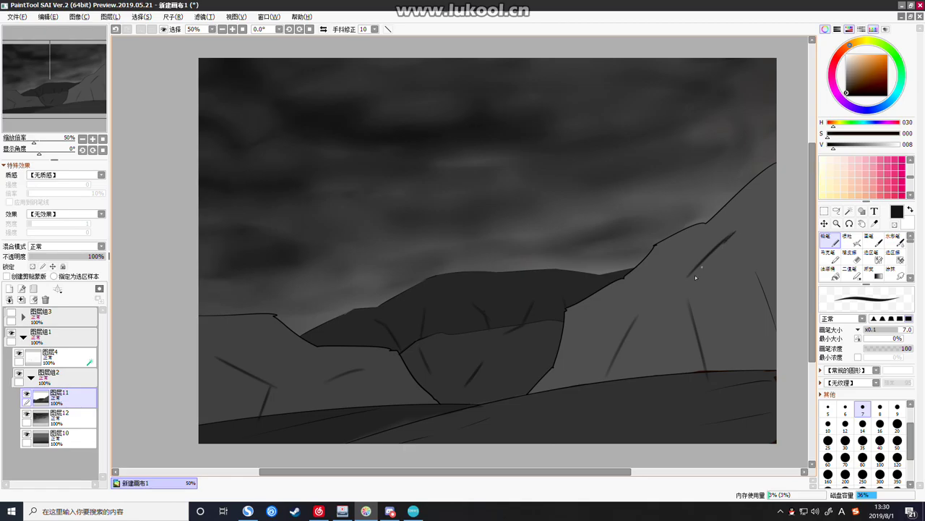
{"action": "left_click", "coordinate": [846, 424]}
{"action": "key", "text": "ctrl+z"}
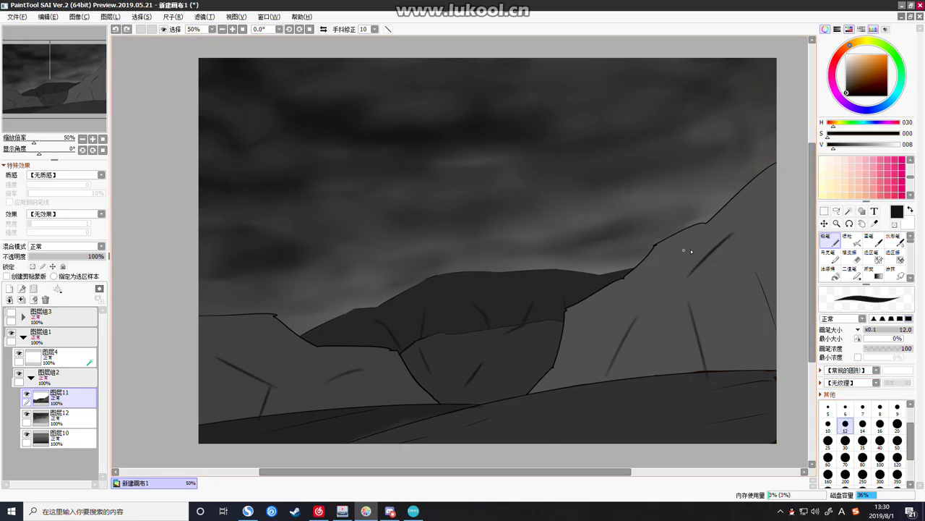
{"action": "left_click_drag", "start_coordinate": [735, 231], "coordinate": [694, 269]}
{"action": "key", "text": "ctrl+z"}
{"action": "left_click_drag", "start_coordinate": [739, 229], "coordinate": [672, 291]}
{"action": "key", "text": "ctrl+z"}
Redraw the lower cracks and the curved line near the canvas edge on the right cliff with crisp tapered strokes
{"action": "mouse_move", "coordinate": [680, 338]}
{"action": "left_mouse_down"}
{"action": "mouse_move", "coordinate": [668, 400]}
{"action": "mouse_move", "coordinate": [651, 370]}
{"action": "left_mouse_up"}
{"action": "key", "text": "ctrl+z"}
{"action": "mouse_move", "coordinate": [661, 325]}
{"action": "left_mouse_down"}
{"action": "mouse_move", "coordinate": [652, 362]}
{"action": "mouse_move", "coordinate": [613, 376]}
{"action": "left_mouse_up"}
{"action": "key", "text": "ctrl+z"}
{"action": "left_click_drag", "start_coordinate": [638, 319], "coordinate": [616, 371]}
{"action": "key", "text": "ctrl+z"}
{"action": "key", "text": "ctrl+z"}
{"action": "left_click_drag", "start_coordinate": [779, 334], "coordinate": [781, 338]}
{"action": "key", "text": "ctrl+z"}
{"action": "left_click_drag", "start_coordinate": [755, 271], "coordinate": [779, 354]}
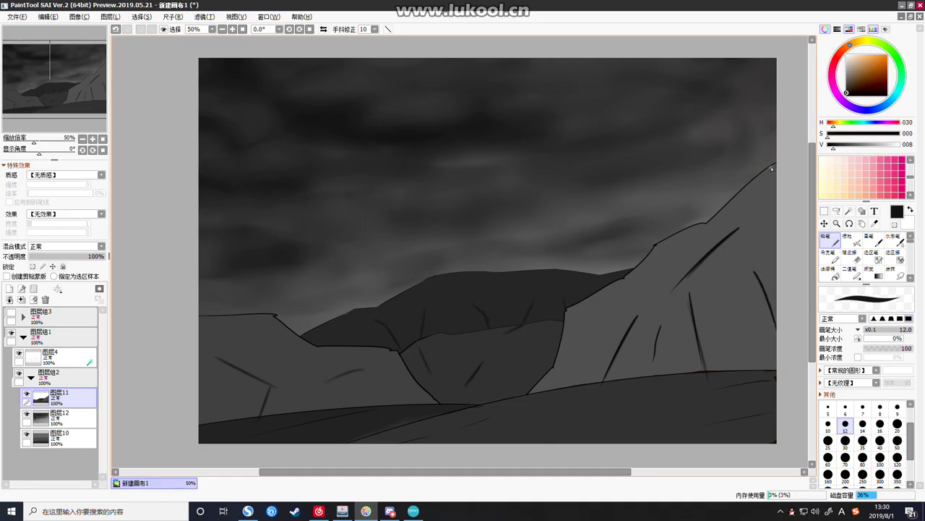
{"action": "key", "text": "ctrl+z"}
Trace over the long branching crack and the short cracks on the left cliff with the pencil
{"action": "left_click_drag", "start_coordinate": [214, 353], "coordinate": [282, 398]}
{"action": "key", "text": "ctrl+z"}
{"action": "mouse_move", "coordinate": [212, 392]}
{"action": "left_mouse_down"}
{"action": "mouse_move", "coordinate": [216, 422]}
{"action": "mouse_move", "coordinate": [200, 406]}
{"action": "left_mouse_up"}
{"action": "key", "text": "ctrl+z"}
{"action": "key", "text": "ctrl+z"}
{"action": "left_click_drag", "start_coordinate": [328, 382], "coordinate": [365, 373]}
Add a short crack running down from the upper edge of the left cliff, undoing unsuccessful strokes
{"action": "mouse_move", "coordinate": [273, 318]}
{"action": "left_mouse_down"}
{"action": "mouse_move", "coordinate": [253, 320]}
{"action": "mouse_move", "coordinate": [274, 316]}
{"action": "mouse_move", "coordinate": [257, 330]}
{"action": "left_mouse_up"}
{"action": "key", "text": "ctrl+z"}
{"action": "key", "text": "ctrl+z"}
{"action": "key", "text": "ctrl+z"}
{"action": "key", "text": "ctrl+z"}
{"action": "key", "text": "ctrl+z"}
{"action": "left_click_drag", "start_coordinate": [222, 331], "coordinate": [209, 321]}
{"action": "key", "text": "ctrl+z"}
{"action": "left_click_drag", "start_coordinate": [287, 332], "coordinate": [303, 353]}
{"action": "key", "text": "ctrl+z"}
{"action": "key", "text": "ctrl+z"}
Retrace the cracks across the left and middle of the distant mountain with crisp pencil strokes, undoing unsuccessful ones
{"action": "mouse_move", "coordinate": [346, 315]}
{"action": "left_mouse_down"}
{"action": "mouse_move", "coordinate": [361, 321]}
{"action": "mouse_move", "coordinate": [353, 313]}
{"action": "left_mouse_up"}
{"action": "key", "text": "ctrl+z"}
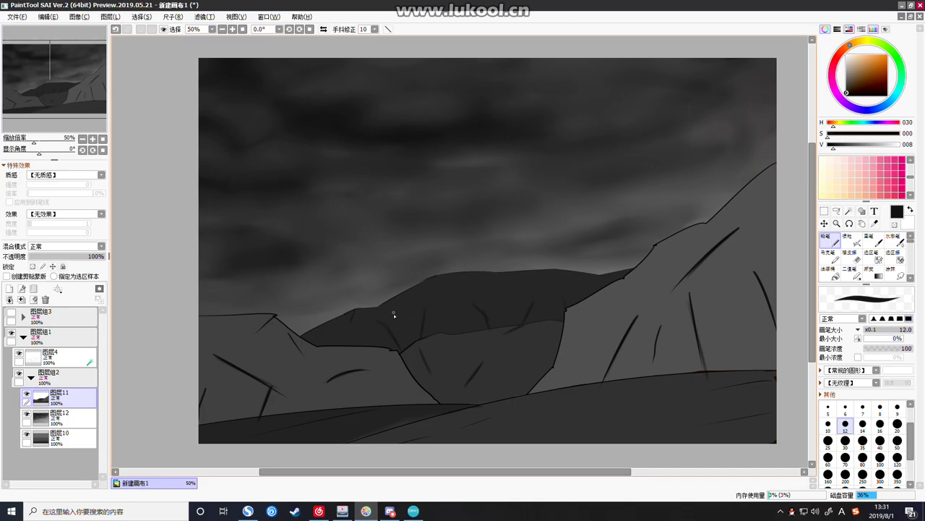
{"action": "key", "text": "ctrl+z"}
{"action": "left_click_drag", "start_coordinate": [375, 318], "coordinate": [388, 329]}
{"action": "left_click_drag", "start_coordinate": [410, 296], "coordinate": [404, 308]}
{"action": "key", "text": "ctrl+z"}
{"action": "left_click_drag", "start_coordinate": [473, 302], "coordinate": [489, 326]}
{"action": "key", "text": "ctrl+z"}
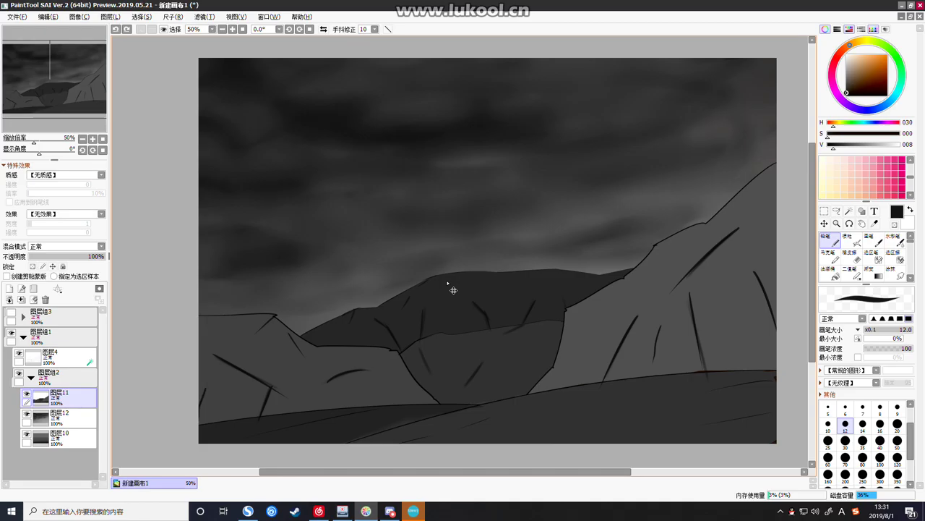
Add short thin cracks running down from the upper edge of the distant mountain, undoing unsuccessful strokes
{"action": "left_click_drag", "start_coordinate": [451, 278], "coordinate": [461, 288]}
{"action": "mouse_move", "coordinate": [523, 279]}
{"action": "left_mouse_down"}
{"action": "mouse_move", "coordinate": [528, 300]}
{"action": "mouse_move", "coordinate": [526, 281]}
{"action": "mouse_move", "coordinate": [536, 289]}
{"action": "mouse_move", "coordinate": [496, 291]}
{"action": "mouse_move", "coordinate": [501, 306]}
{"action": "mouse_move", "coordinate": [559, 313]}
{"action": "left_mouse_up"}
{"action": "key", "text": "ctrl+z"}
{"action": "key", "text": "ctrl+z"}
{"action": "key", "text": "ctrl+z"}
{"action": "key", "text": "ctrl+z"}
{"action": "key", "text": "ctrl+z"}
{"action": "key", "text": "ctrl+z"}
{"action": "key", "text": "ctrl+z"}
{"action": "left_click_drag", "start_coordinate": [568, 276], "coordinate": [579, 291]}
Add small thin cracks to the right cliff's face, inner edge and ridge notch, undoing unsuccessful strokes
{"action": "left_click_drag", "start_coordinate": [652, 296], "coordinate": [659, 297]}
{"action": "key", "text": "ctrl+z"}
{"action": "mouse_move", "coordinate": [570, 317]}
{"action": "left_mouse_down"}
{"action": "mouse_move", "coordinate": [576, 331]}
{"action": "mouse_move", "coordinate": [569, 328]}
{"action": "mouse_move", "coordinate": [559, 365]}
{"action": "mouse_move", "coordinate": [592, 355]}
{"action": "left_mouse_up"}
{"action": "key", "text": "ctrl+z"}
{"action": "key", "text": "ctrl+z"}
{"action": "key", "text": "ctrl+z"}
{"action": "key", "text": "ctrl+z"}
{"action": "key", "text": "ctrl+z"}
{"action": "key", "text": "ctrl+z"}
{"action": "left_click_drag", "start_coordinate": [566, 310], "coordinate": [572, 320]}
{"action": "key", "text": "ctrl+z"}
{"action": "left_click_drag", "start_coordinate": [707, 222], "coordinate": [705, 233]}
Draw short slanted cracks on the rounded rock below the distant mountain
{"action": "left_click_drag", "start_coordinate": [480, 364], "coordinate": [466, 391]}
{"action": "left_click_drag", "start_coordinate": [522, 325], "coordinate": [501, 338]}
{"action": "left_click_drag", "start_coordinate": [436, 347], "coordinate": [418, 381]}
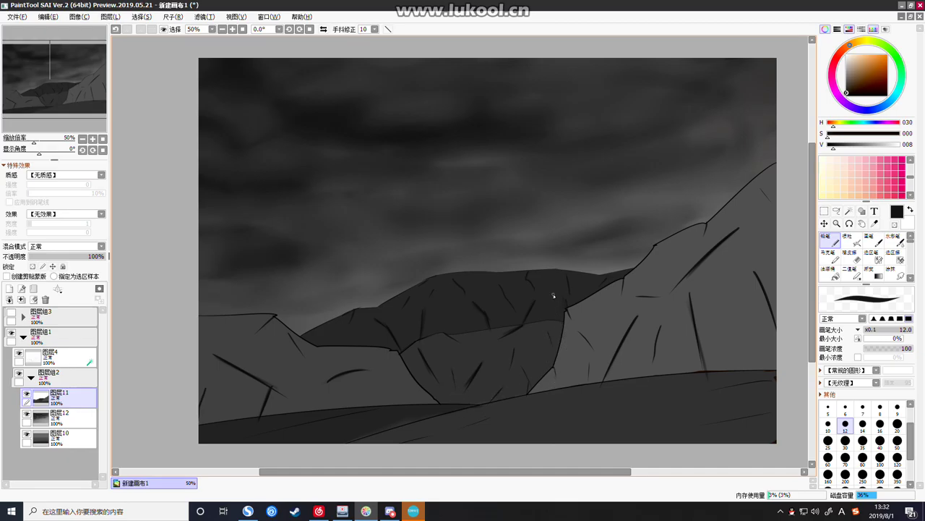
Examine what layer 图层4 contributes to the picture by hiding and showing it
{"action": "scroll", "coordinate": [549, 292], "scroll_direction": "down", "scroll_amount": 3}
{"action": "scroll", "coordinate": [535, 290], "scroll_direction": "up", "scroll_amount": 2}
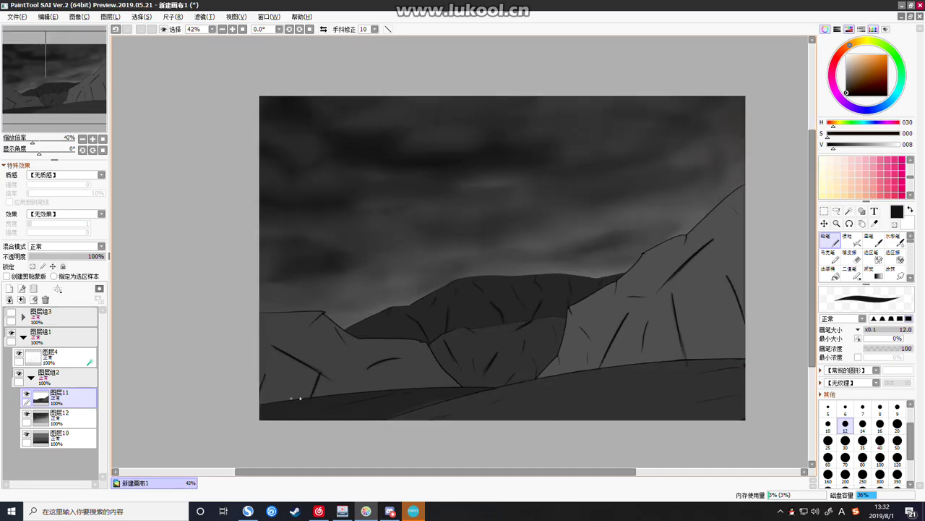
{"action": "left_click", "coordinate": [31, 358]}
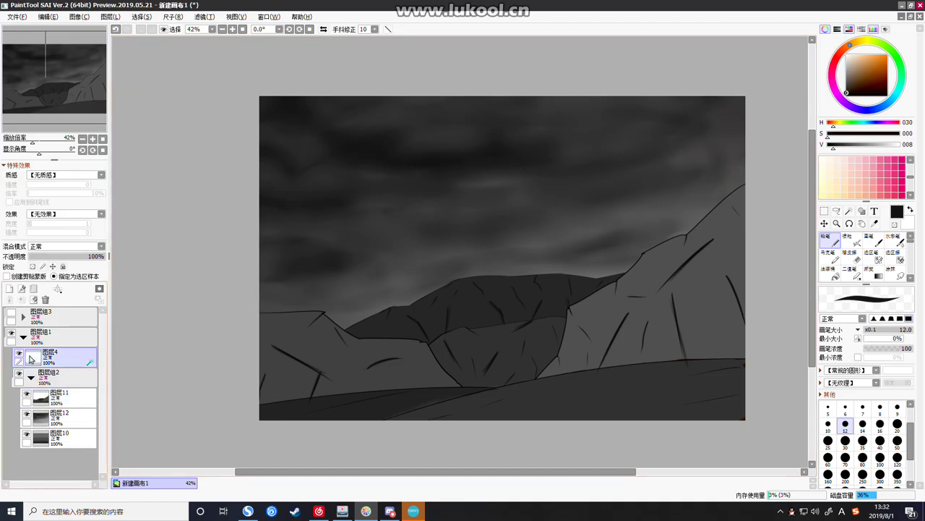
{"action": "left_click", "coordinate": [20, 353]}
{"action": "left_click", "coordinate": [20, 353]}
{"action": "left_click", "coordinate": [20, 352]}
{"action": "left_click", "coordinate": [19, 353]}
{"action": "left_click", "coordinate": [19, 353]}
{"action": "left_click", "coordinate": [20, 353]}
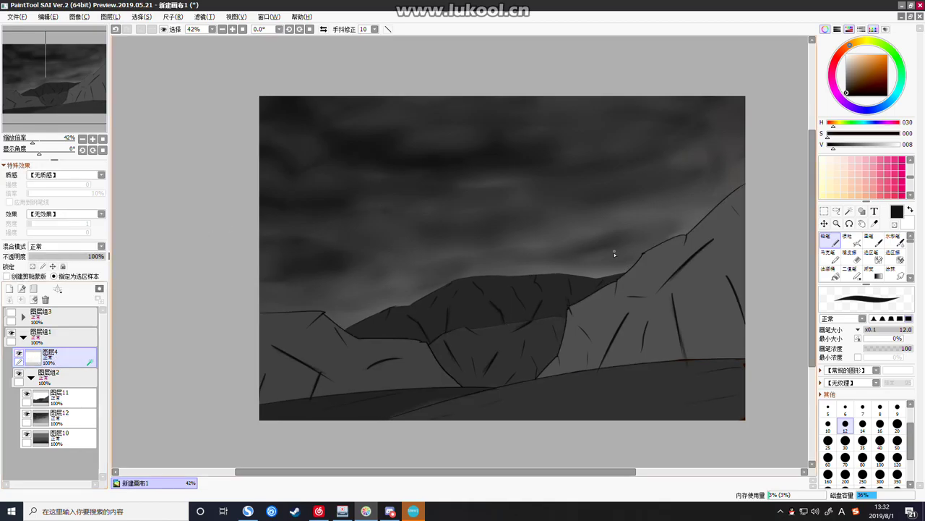
Show the character group 图层组3 and draw thin slanted streaks across the background behind the figure, undoing unsuccessful strokes
{"action": "left_click_drag", "start_coordinate": [312, 194], "coordinate": [696, 165]}
{"action": "key", "text": "ctrl+z"}
{"action": "left_click", "coordinate": [11, 313]}
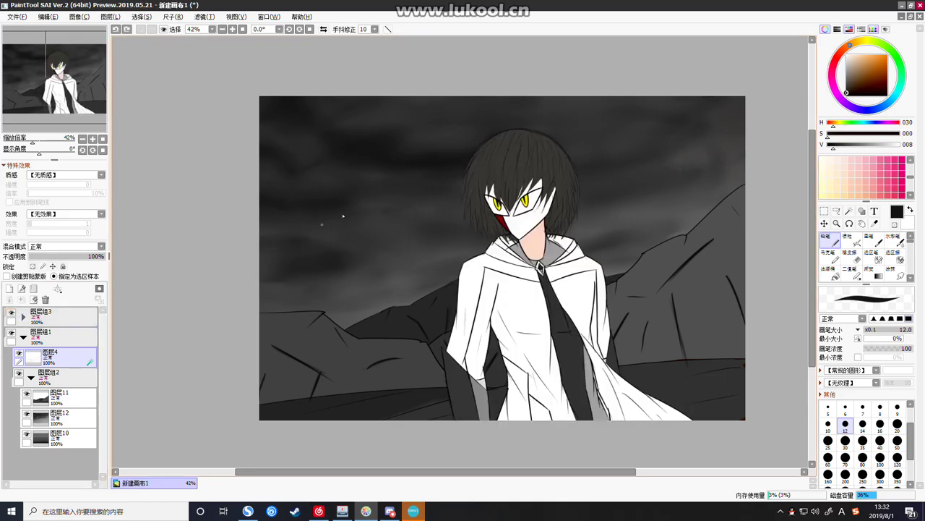
{"action": "left_click_drag", "start_coordinate": [263, 216], "coordinate": [266, 217]}
{"action": "left_click_drag", "start_coordinate": [369, 367], "coordinate": [359, 362]}
{"action": "key", "text": "ctrl+z"}
{"action": "key", "text": "ctrl+z"}
{"action": "key", "text": "ctrl+z"}
{"action": "key", "text": "ctrl+z"}
{"action": "key", "text": "ctrl+z"}
{"action": "key", "text": "ctrl+z"}
{"action": "key", "text": "ctrl+z"}
{"action": "key", "text": "ctrl+z"}
{"action": "key", "text": "ctrl+z"}
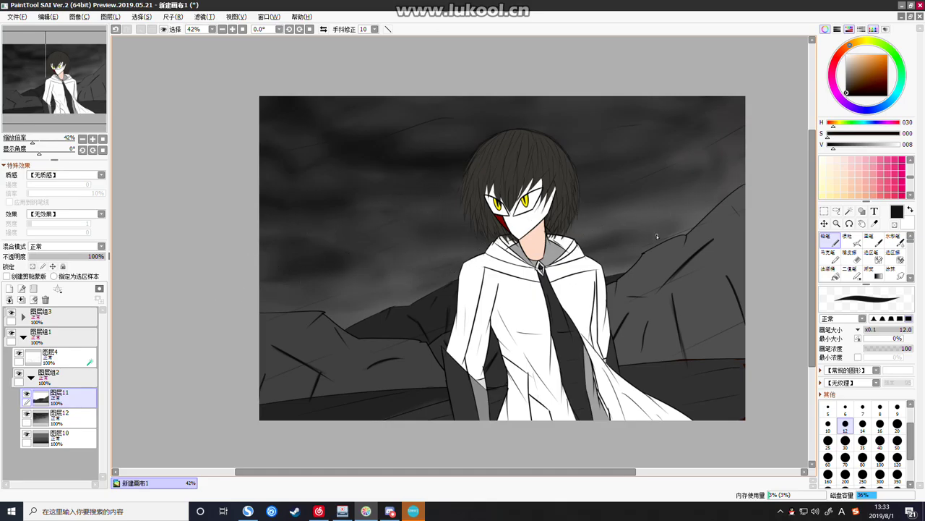
Create a new layer between 图层7 and 图层8 in the character group and set its blending mode to 阴影
{"action": "left_click", "coordinate": [24, 317]}
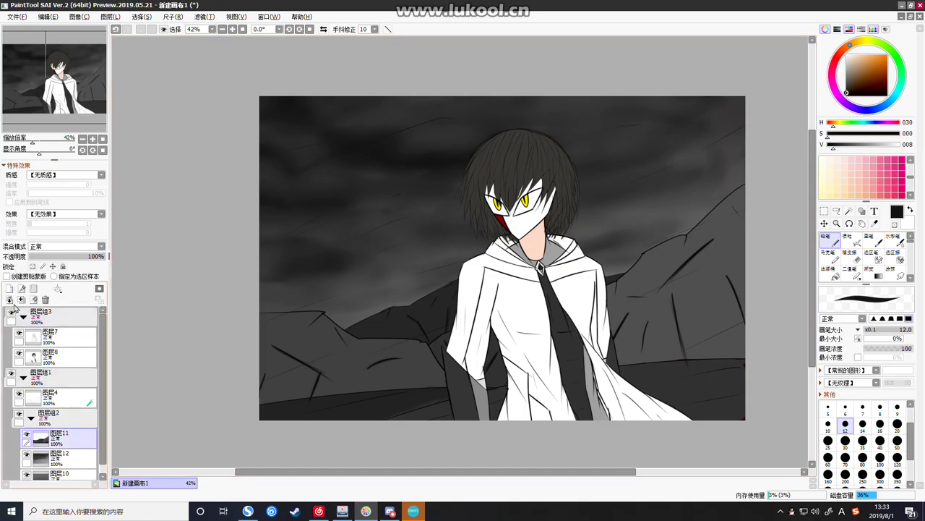
{"action": "left_click", "coordinate": [11, 289]}
{"action": "left_click_drag", "start_coordinate": [58, 437], "coordinate": [69, 358]}
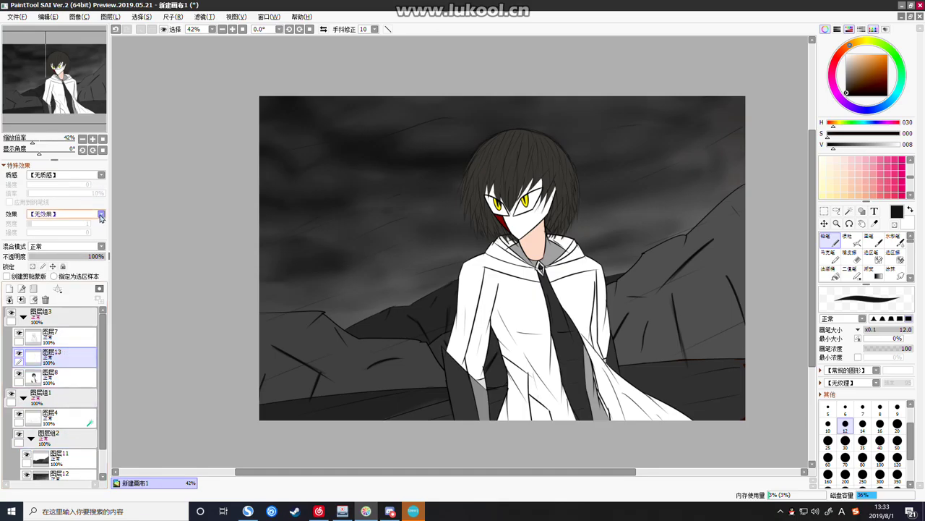
{"action": "left_click", "coordinate": [101, 250]}
{"action": "left_click", "coordinate": [58, 304]}
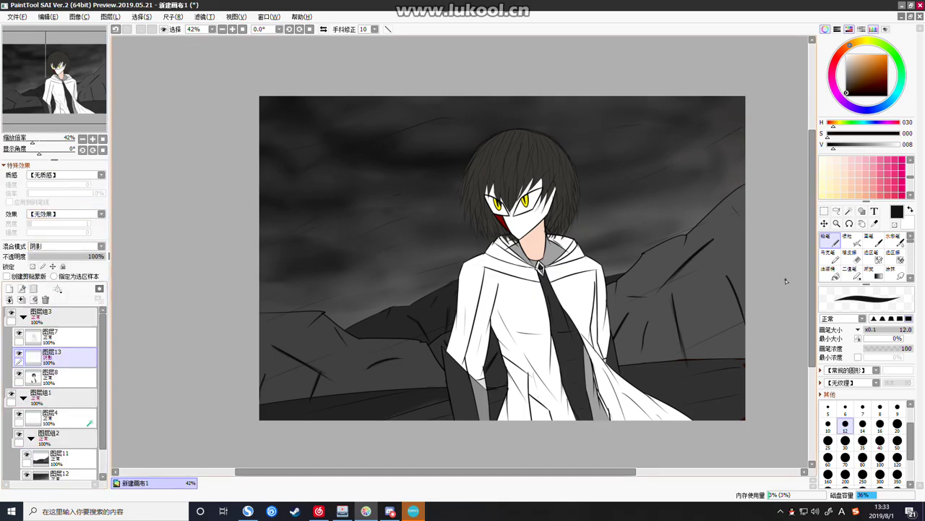
Choose a neutral gray with value 60 for the shading and undo the test stroke over the hair
{"action": "mouse_move", "coordinate": [858, 88]}
{"action": "left_mouse_down"}
{"action": "mouse_move", "coordinate": [844, 82]}
{"action": "mouse_move", "coordinate": [839, 63]}
{"action": "left_mouse_up"}
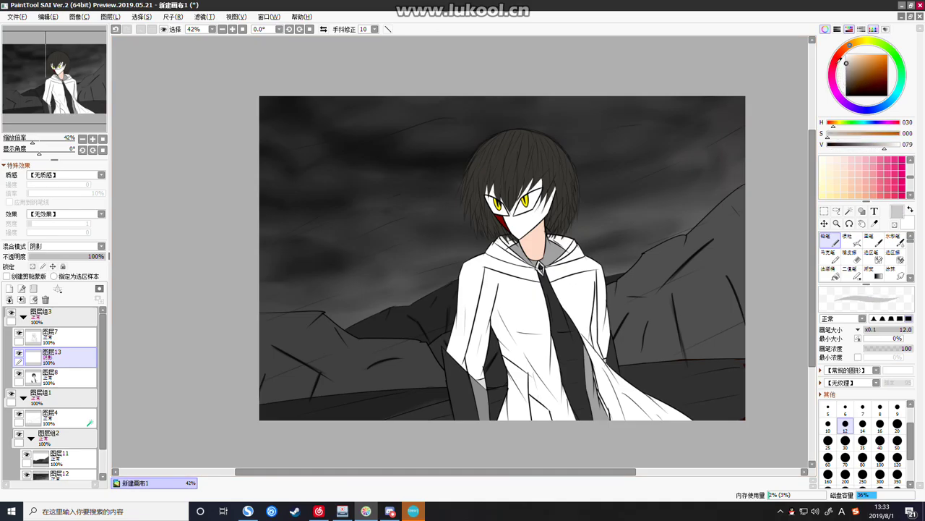
{"action": "scroll", "coordinate": [573, 234], "scroll_direction": "down", "scroll_amount": 2}
{"action": "scroll", "coordinate": [572, 234], "scroll_direction": "up", "scroll_amount": 3}
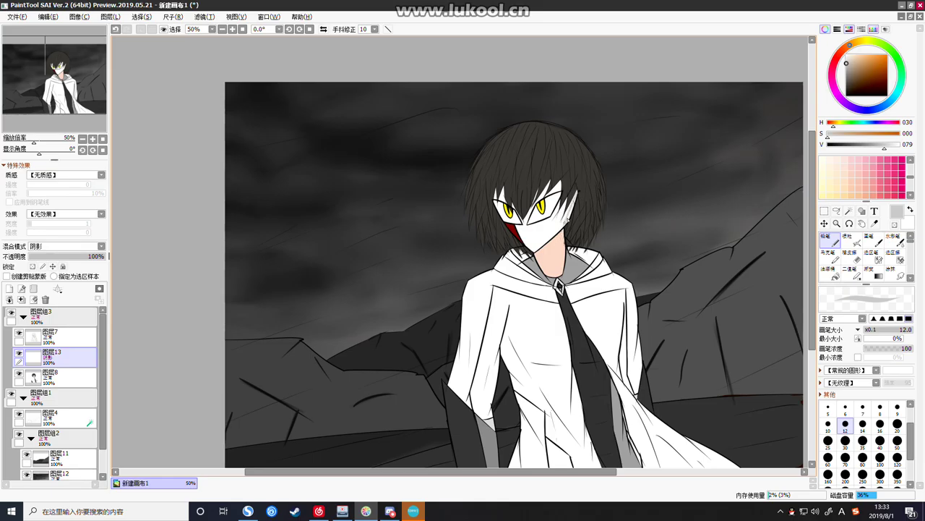
{"action": "key", "text": "ctrl+z"}
{"action": "left_click", "coordinate": [844, 69]}
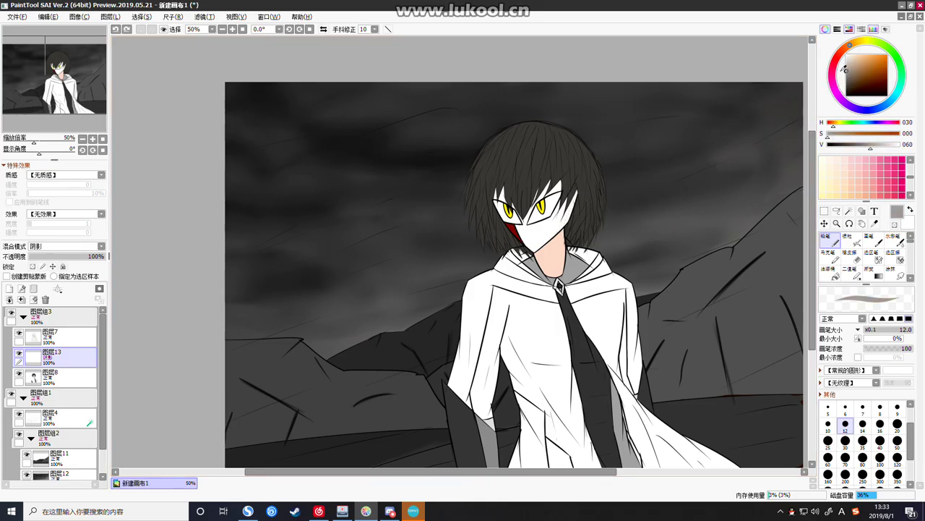
{"action": "mouse_move", "coordinate": [593, 159]}
{"action": "left_mouse_down"}
{"action": "mouse_move", "coordinate": [603, 217]}
{"action": "mouse_move", "coordinate": [599, 164]}
{"action": "mouse_move", "coordinate": [588, 238]}
{"action": "left_mouse_up"}
{"action": "key", "text": "ctrl+z"}
Try shading the character's neck below the mask with gray pencil strokes at size 30
{"action": "left_click", "coordinate": [845, 457]}
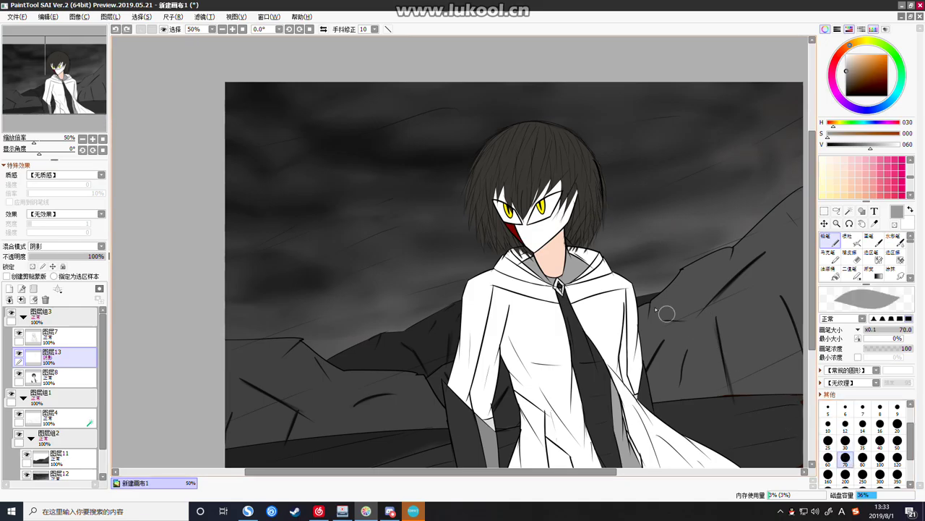
{"action": "scroll", "coordinate": [553, 255], "scroll_direction": "up", "scroll_amount": 3}
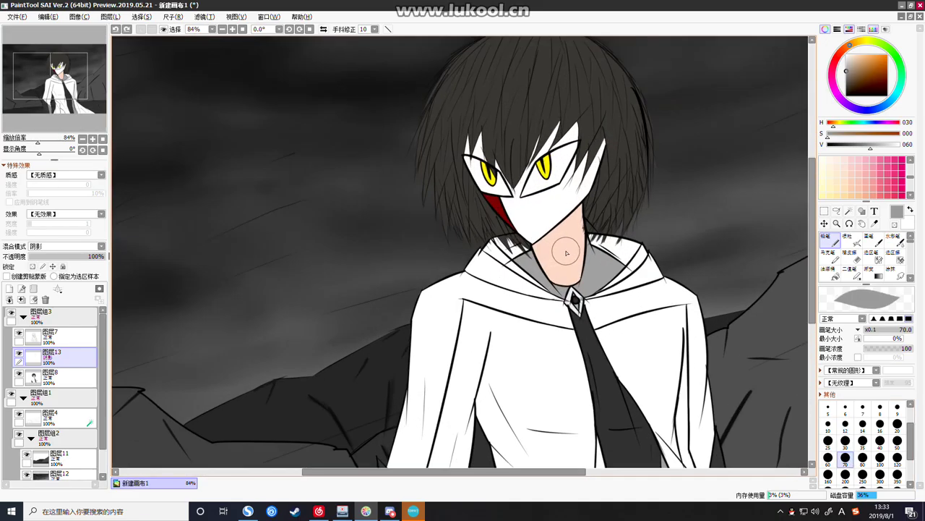
{"action": "left_click", "coordinate": [845, 440]}
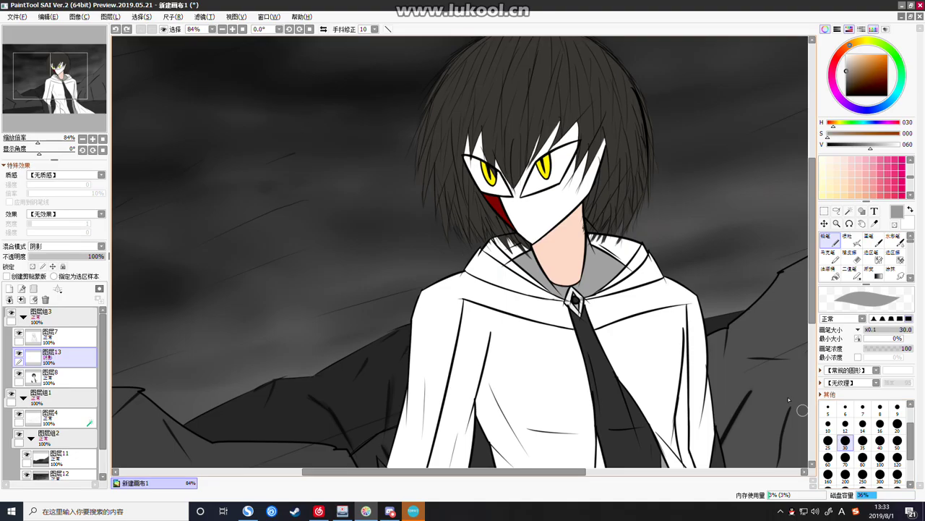
{"action": "mouse_move", "coordinate": [585, 210]}
{"action": "left_mouse_down"}
{"action": "mouse_move", "coordinate": [536, 253]}
{"action": "mouse_move", "coordinate": [545, 257]}
{"action": "mouse_move", "coordinate": [532, 300]}
{"action": "left_mouse_up"}
{"action": "left_click_drag", "start_coordinate": [549, 262], "coordinate": [510, 318]}
{"action": "scroll", "coordinate": [567, 264], "scroll_direction": "down", "scroll_amount": 2}
{"action": "scroll", "coordinate": [552, 268], "scroll_direction": "down", "scroll_amount": 4}
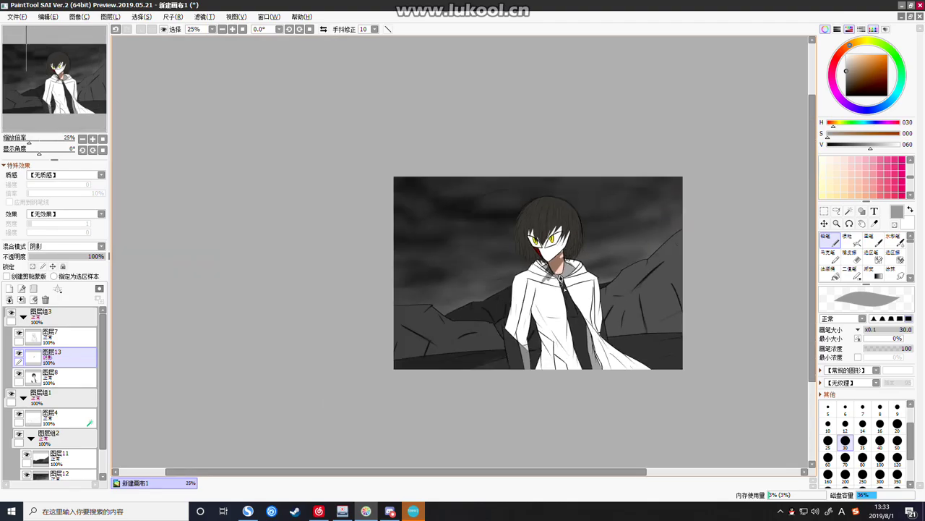
Try covering the whole figure in gray shade with the pencil at size 200, then undo the shading strokes
{"action": "scroll", "coordinate": [551, 268], "scroll_direction": "up", "scroll_amount": 3}
{"action": "left_click", "coordinate": [845, 475]}
{"action": "mouse_move", "coordinate": [576, 248]}
{"action": "left_mouse_down"}
{"action": "mouse_move", "coordinate": [486, 304]}
{"action": "mouse_move", "coordinate": [458, 386]}
{"action": "mouse_move", "coordinate": [518, 269]}
{"action": "mouse_move", "coordinate": [513, 311]}
{"action": "mouse_move", "coordinate": [549, 412]}
{"action": "mouse_move", "coordinate": [629, 419]}
{"action": "mouse_move", "coordinate": [597, 310]}
{"action": "mouse_move", "coordinate": [611, 332]}
{"action": "mouse_move", "coordinate": [553, 206]}
{"action": "mouse_move", "coordinate": [506, 184]}
{"action": "mouse_move", "coordinate": [513, 135]}
{"action": "mouse_move", "coordinate": [452, 202]}
{"action": "mouse_move", "coordinate": [600, 145]}
{"action": "mouse_move", "coordinate": [575, 217]}
{"action": "mouse_move", "coordinate": [580, 304]}
{"action": "left_mouse_up"}
{"action": "left_click_drag", "start_coordinate": [472, 223], "coordinate": [460, 298]}
{"action": "left_click_drag", "start_coordinate": [604, 260], "coordinate": [611, 286]}
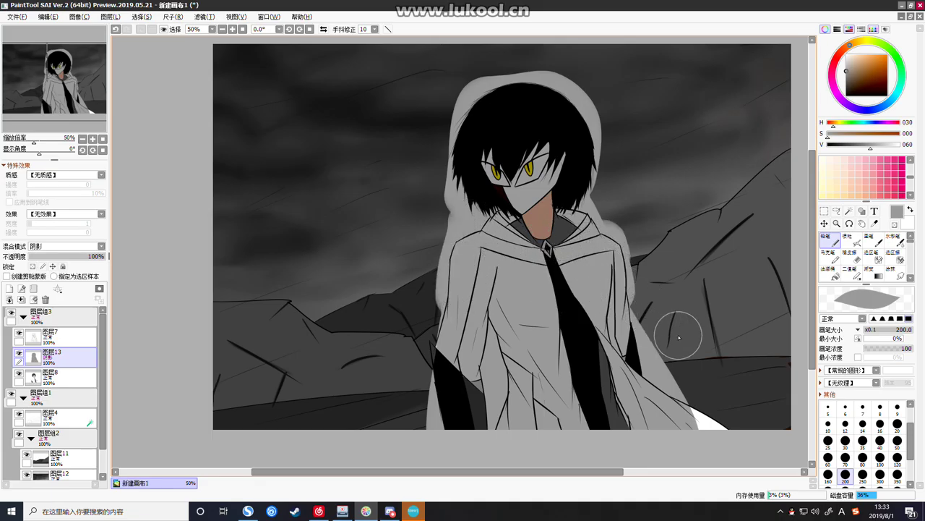
{"action": "mouse_move", "coordinate": [679, 337]}
{"action": "left_mouse_down"}
{"action": "mouse_move", "coordinate": [653, 382]}
{"action": "mouse_move", "coordinate": [690, 422]}
{"action": "mouse_move", "coordinate": [731, 433]}
{"action": "mouse_move", "coordinate": [752, 416]}
{"action": "left_mouse_up"}
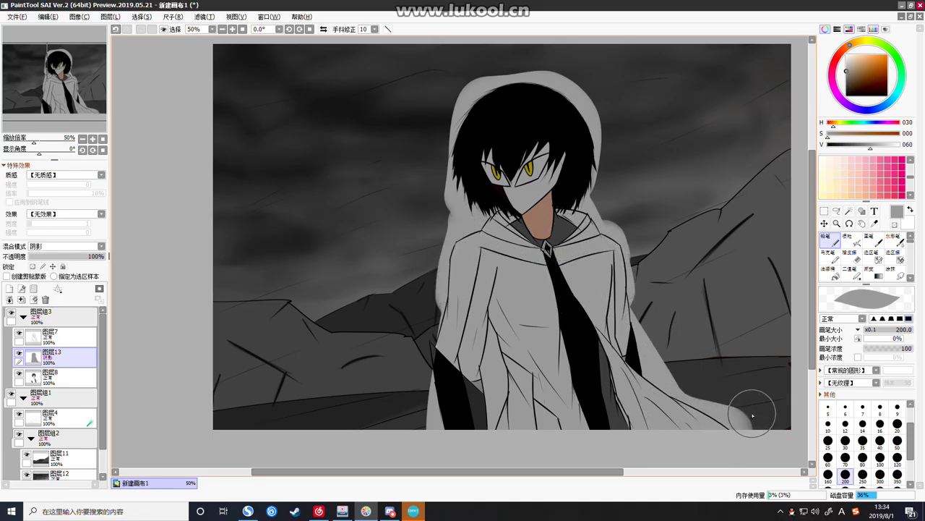
{"action": "key", "text": "ctrl+z"}
{"action": "key", "text": "ctrl+z"}
{"action": "key", "text": "ctrl+z"}
{"action": "key", "text": "ctrl+z"}
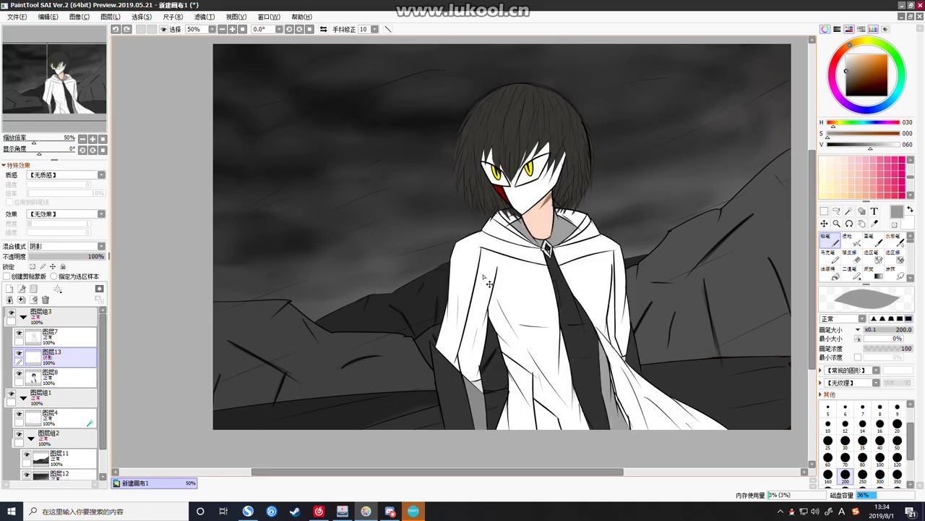
Select the character's neck area on layer 图层7 with the magic wand, leaving the mask unselected
{"action": "left_click", "coordinate": [51, 335]}
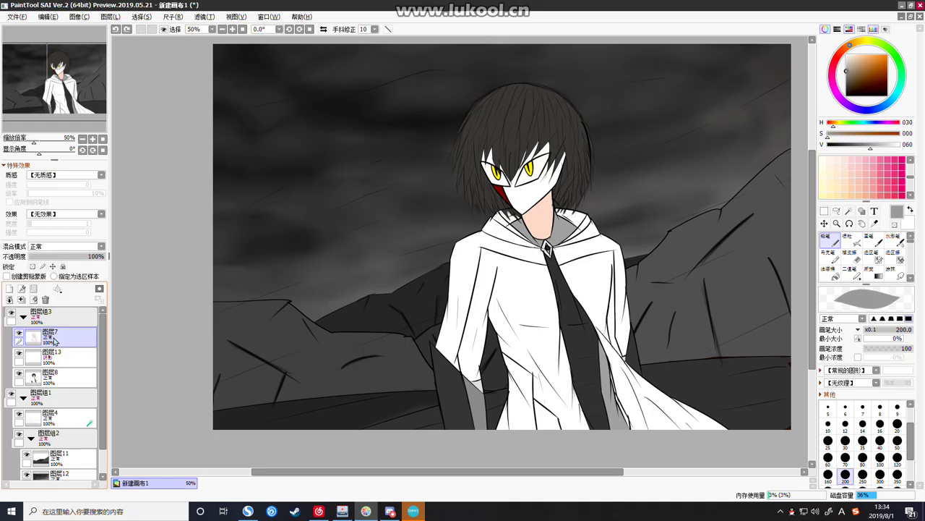
{"action": "left_click", "coordinate": [846, 213]}
{"action": "left_click", "coordinate": [532, 194]}
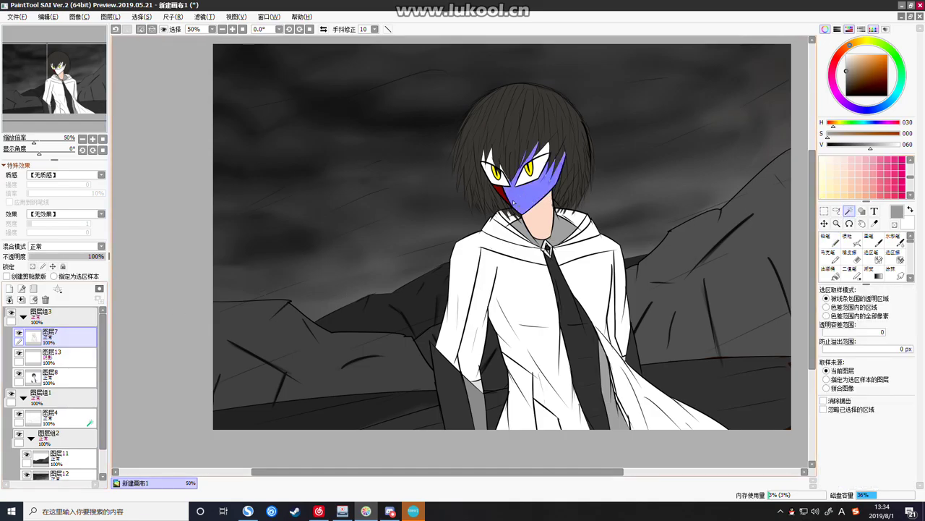
{"action": "scroll", "coordinate": [533, 193], "scroll_direction": "down", "scroll_amount": 4}
{"action": "scroll", "coordinate": [532, 193], "scroll_direction": "up", "scroll_amount": 5}
{"action": "scroll", "coordinate": [533, 193], "scroll_direction": "down", "scroll_amount": 3}
{"action": "scroll", "coordinate": [534, 194], "scroll_direction": "up", "scroll_amount": 4}
{"action": "left_click", "coordinate": [534, 192]}
{"action": "left_click", "coordinate": [551, 222]}
Add the cape half on the cliff side to the selection, including its drape, shoulder, hood and gray collar lining
{"action": "scroll", "coordinate": [550, 222], "scroll_direction": "down", "scroll_amount": 1}
{"action": "scroll", "coordinate": [551, 245], "scroll_direction": "down", "scroll_amount": 1}
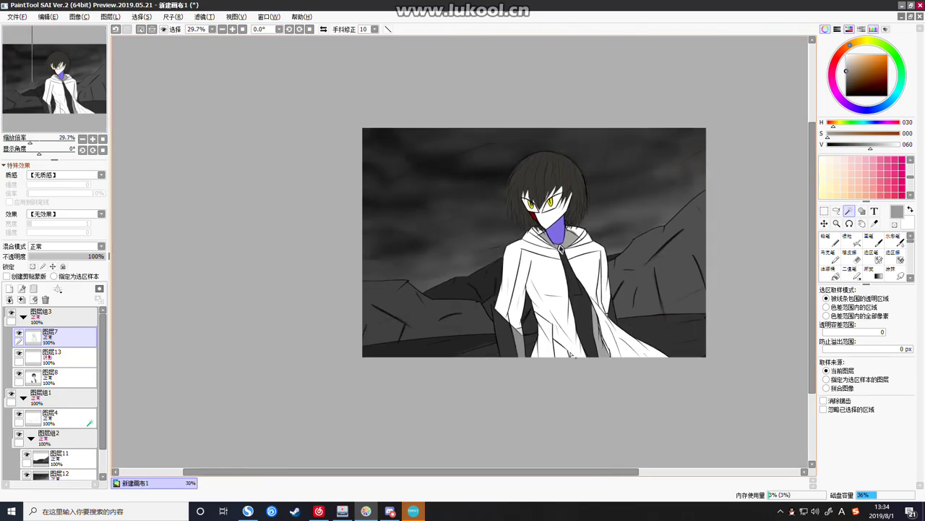
{"action": "scroll", "coordinate": [611, 174], "scroll_direction": "up", "scroll_amount": 2}
{"action": "left_click", "coordinate": [606, 156]}
{"action": "scroll", "coordinate": [612, 156], "scroll_direction": "up", "scroll_amount": 5}
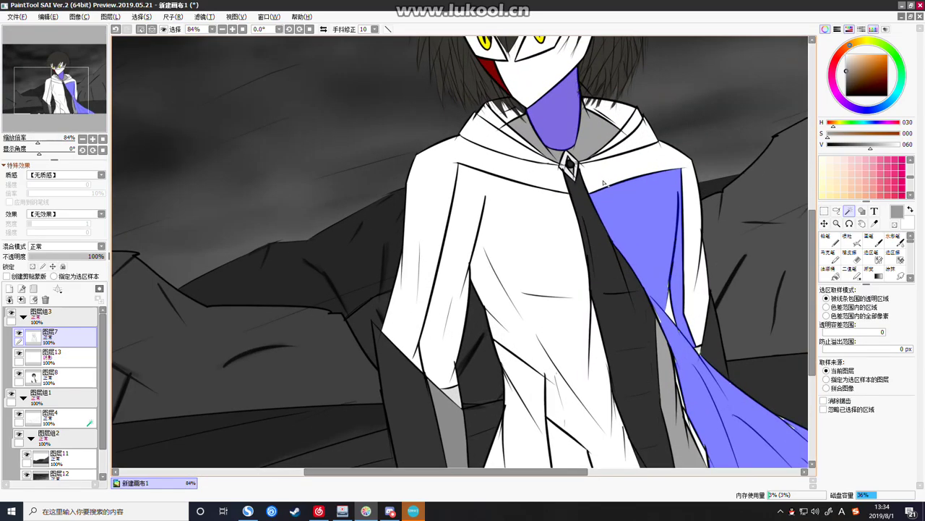
{"action": "left_click", "coordinate": [617, 169]}
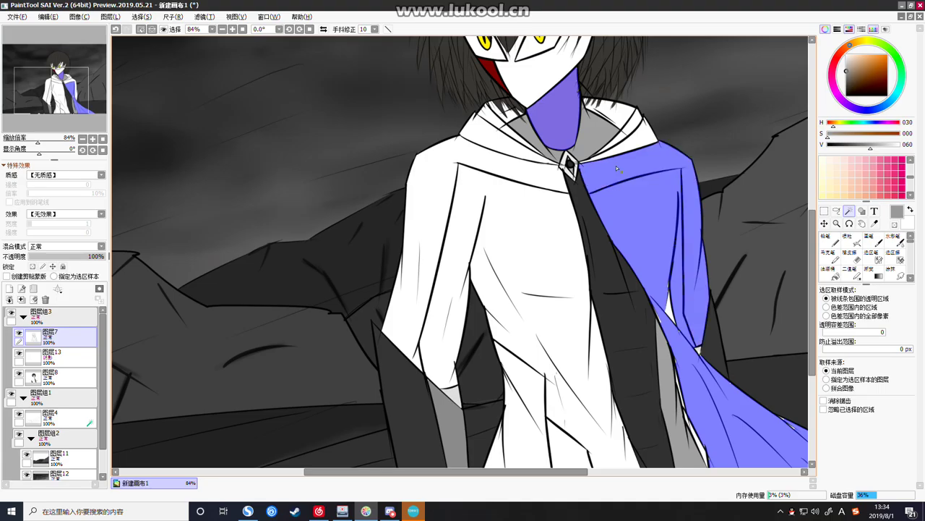
{"action": "left_click", "coordinate": [630, 142]}
{"action": "left_click", "coordinate": [633, 124]}
{"action": "left_click", "coordinate": [616, 112]}
{"action": "left_click", "coordinate": [592, 124]}
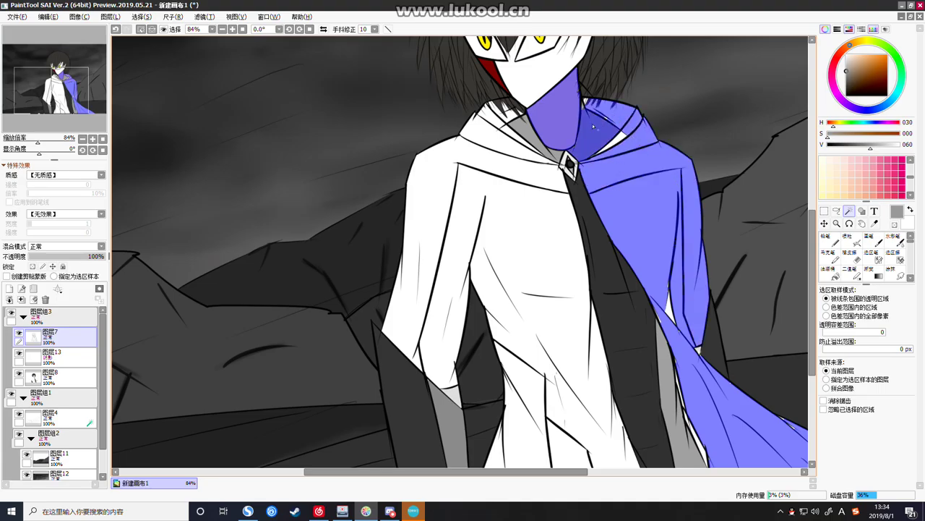
Add the long dark strip down the chest and the gray cape lining beside it to the selection
{"action": "left_click", "coordinate": [621, 308]}
{"action": "scroll", "coordinate": [621, 309], "scroll_direction": "down", "scroll_amount": 2}
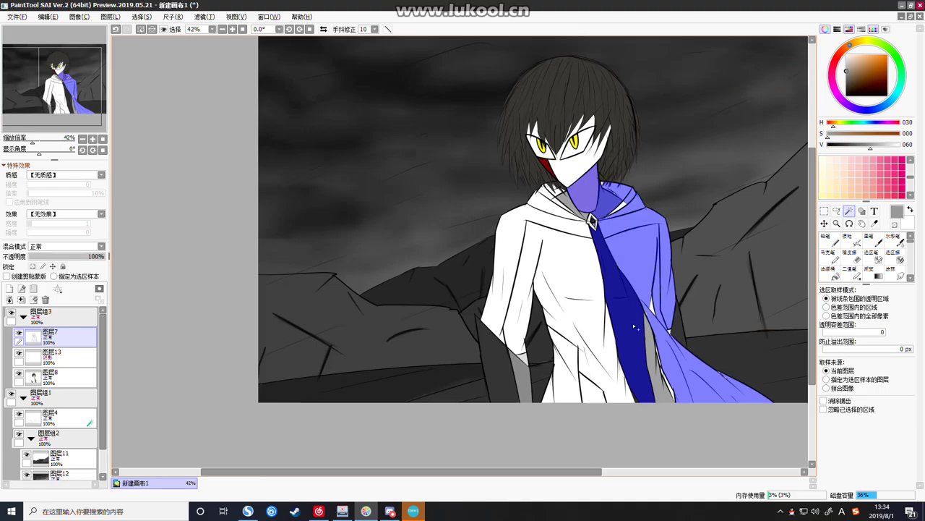
{"action": "left_click", "coordinate": [653, 370]}
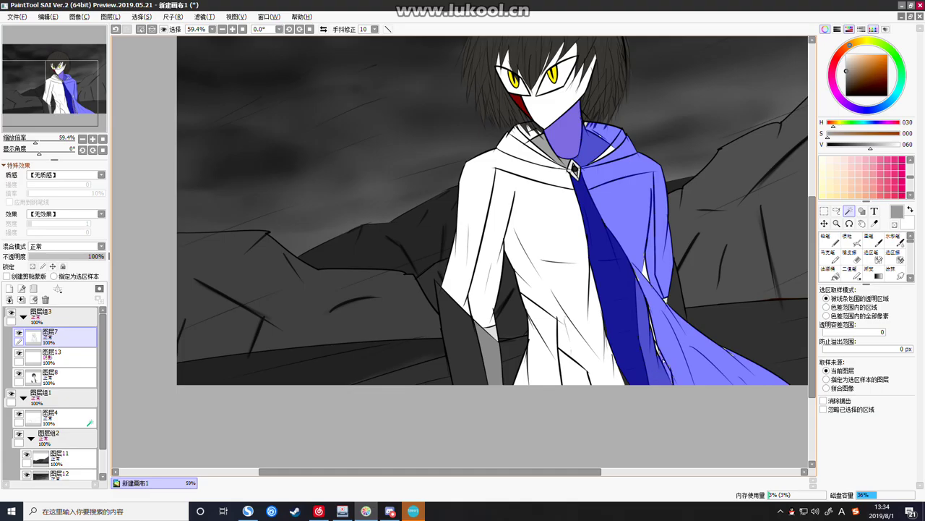
{"action": "left_click", "coordinate": [658, 349]}
{"action": "scroll", "coordinate": [636, 358], "scroll_direction": "down", "scroll_amount": 1}
{"action": "scroll", "coordinate": [593, 372], "scroll_direction": "up", "scroll_amount": 1}
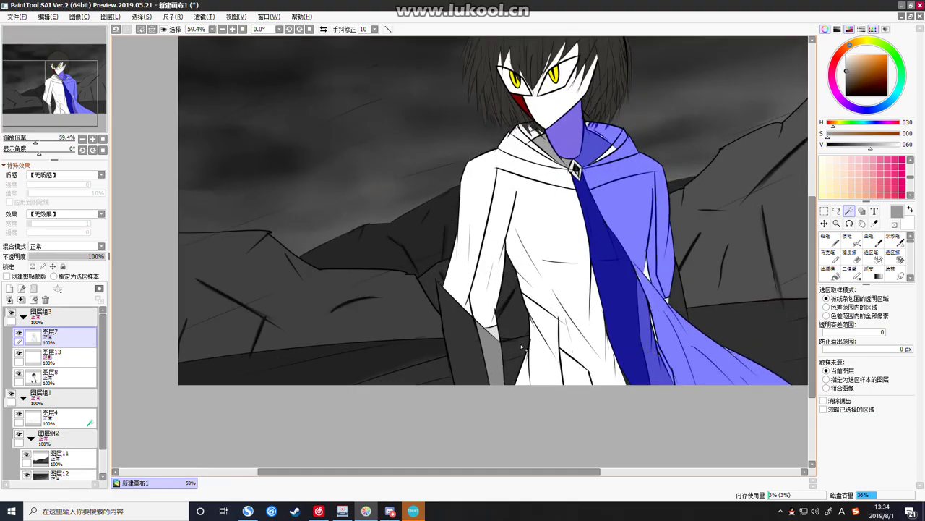
Add the gray lining of the opposite sleeve to the selection, undoing the extra pick
{"action": "left_click", "coordinate": [495, 351]}
{"action": "left_click", "coordinate": [496, 328]}
{"action": "key", "text": "ctrl+z"}
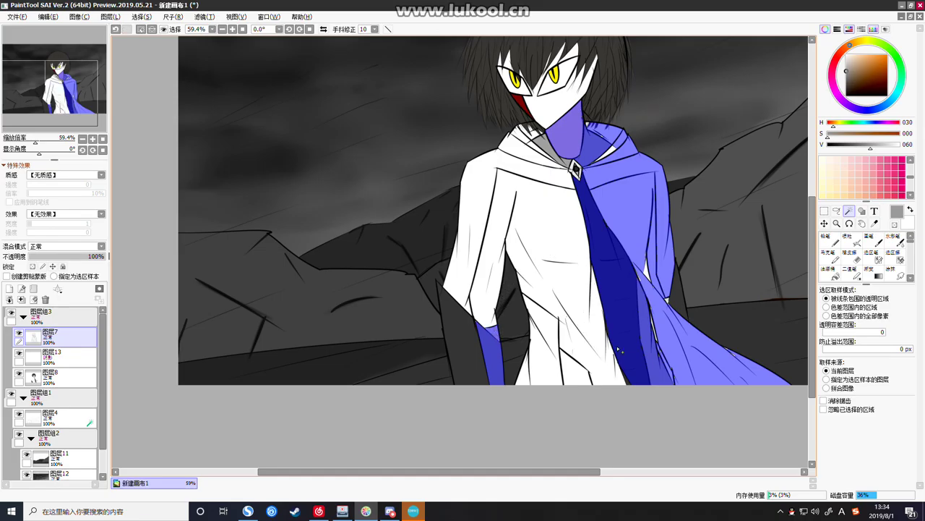
{"action": "scroll", "coordinate": [605, 341], "scroll_direction": "down", "scroll_amount": 4}
{"action": "scroll", "coordinate": [601, 341], "scroll_direction": "up", "scroll_amount": 3}
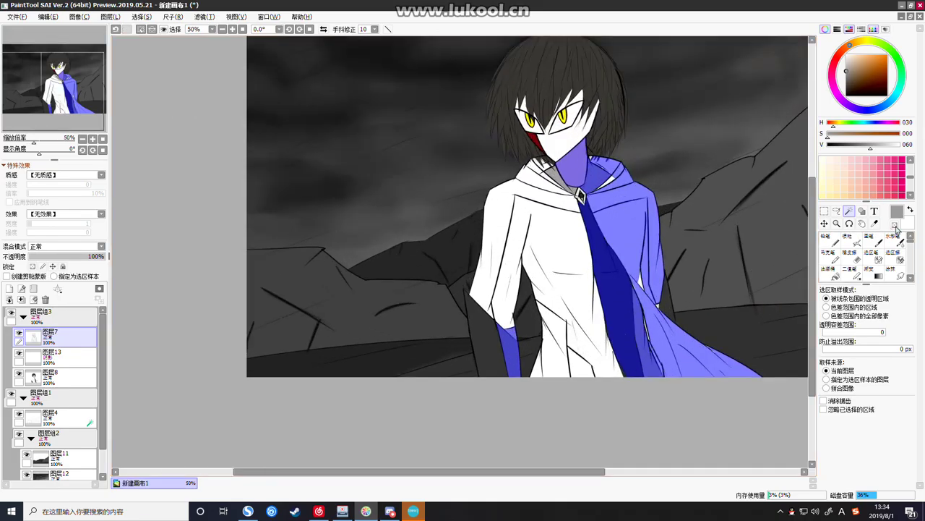
Fill the selected areas with gray on the shading layer 图层13, undoing the fill made on layer 图层7
{"action": "left_click", "coordinate": [835, 274]}
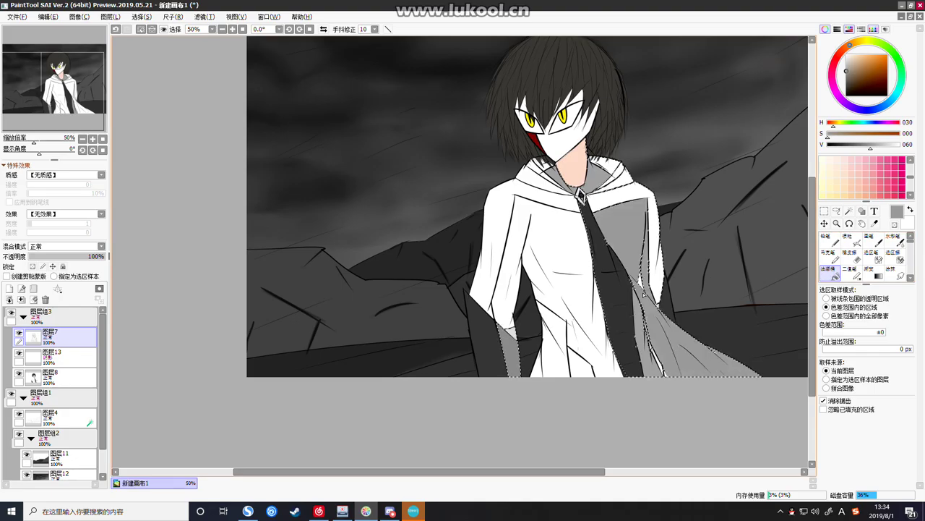
{"action": "left_click", "coordinate": [622, 217]}
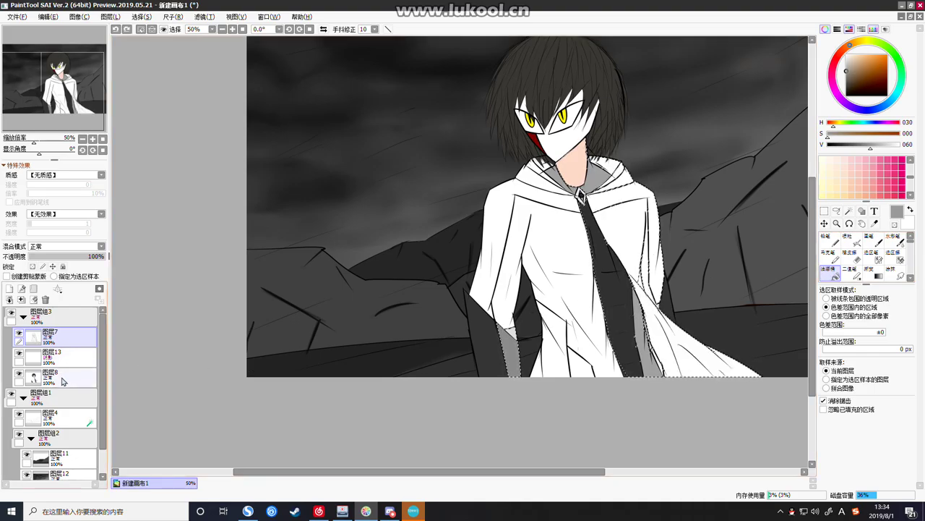
{"action": "left_click", "coordinate": [63, 359]}
{"action": "left_click", "coordinate": [654, 262]}
{"action": "scroll", "coordinate": [677, 271], "scroll_direction": "down", "scroll_amount": 4}
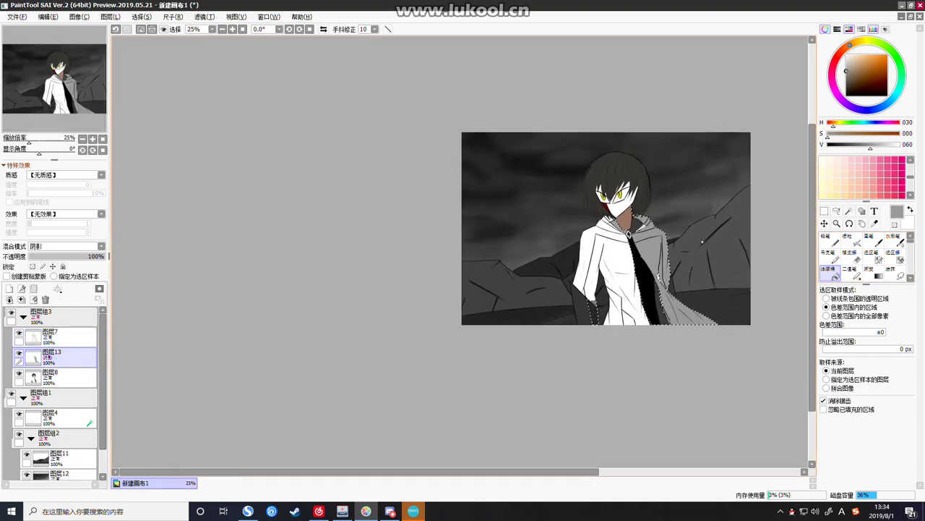
Fill the small white gaps left in the shaded hood and sleeve with gray on 图层13 and clear the selection
{"action": "scroll", "coordinate": [702, 241], "scroll_direction": "up", "scroll_amount": 3}
{"action": "scroll", "coordinate": [702, 240], "scroll_direction": "up", "scroll_amount": 2}
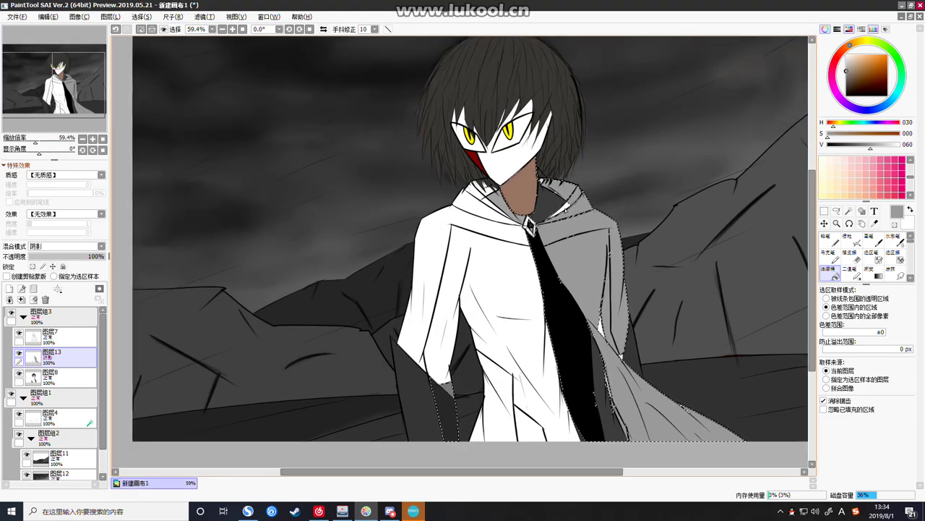
{"action": "left_click", "coordinate": [849, 211]}
{"action": "left_click", "coordinate": [735, 230]}
{"action": "key", "text": "ctrl+z"}
{"action": "left_click", "coordinate": [825, 214]}
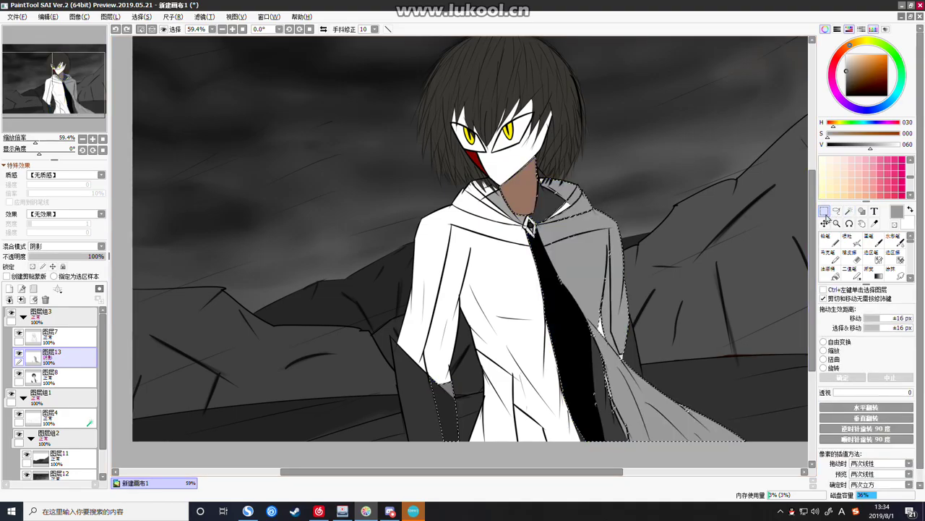
{"action": "key", "text": "ctrl+d"}
{"action": "left_click", "coordinate": [828, 270]}
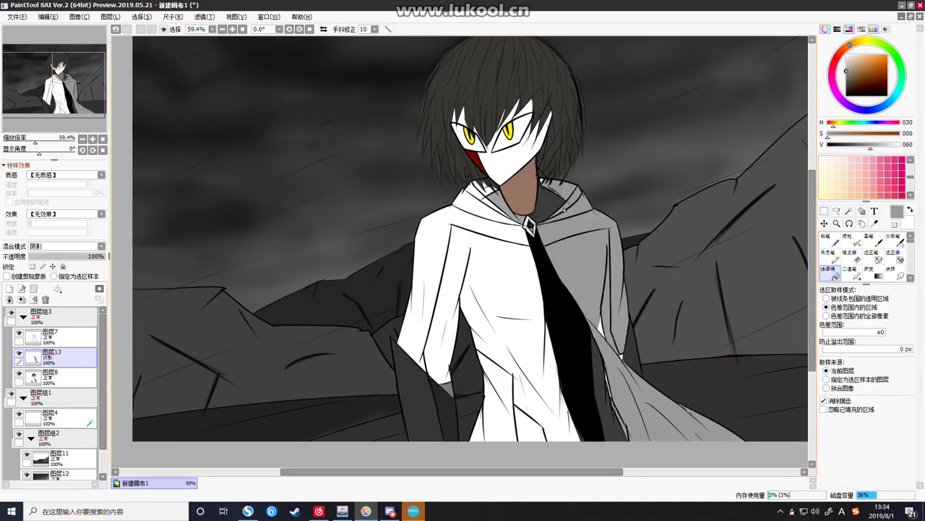
{"action": "scroll", "coordinate": [564, 210], "scroll_direction": "down", "scroll_amount": 2}
{"action": "scroll", "coordinate": [581, 292], "scroll_direction": "up", "scroll_amount": 6}
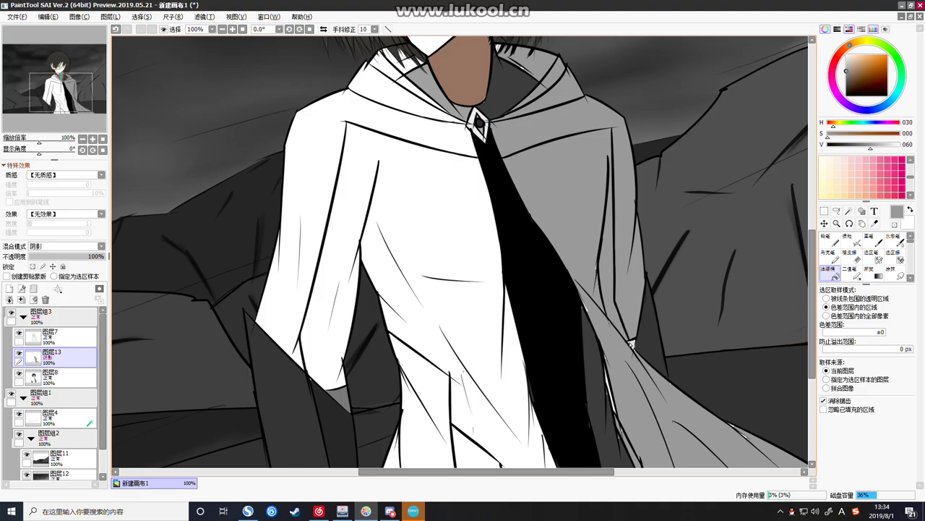
{"action": "scroll", "coordinate": [582, 290], "scroll_direction": "down", "scroll_amount": 2}
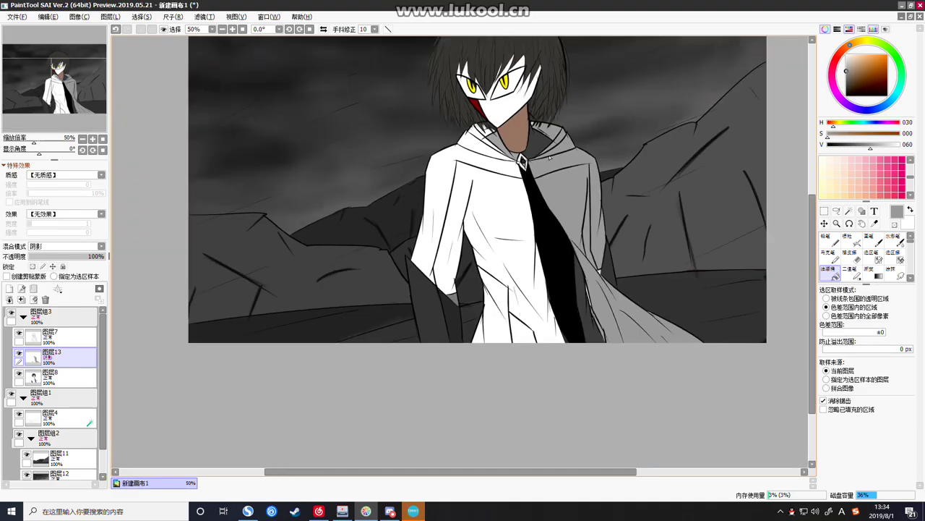
Try to fill the small white gaps between the hair tips and the shaded hood with gray
{"action": "scroll", "coordinate": [555, 148], "scroll_direction": "up", "scroll_amount": 5}
{"action": "left_click", "coordinate": [511, 124]}
{"action": "key", "text": "ctrl+z"}
{"action": "left_click", "coordinate": [508, 116]}
{"action": "key", "text": "ctrl+z"}
{"action": "key", "text": "ctrl+z"}
{"action": "key", "text": "ctrl+y"}
{"action": "key", "text": "ctrl+z"}
{"action": "key", "text": "ctrl+y"}
{"action": "scroll", "coordinate": [536, 125], "scroll_direction": "down", "scroll_amount": 3}
{"action": "scroll", "coordinate": [535, 125], "scroll_direction": "up", "scroll_amount": 4}
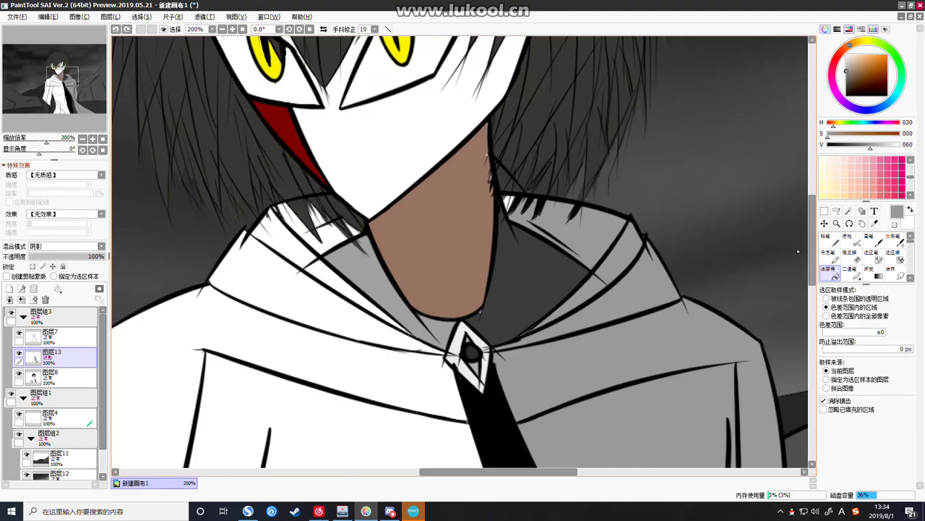
Shade the white gaps where the hair tips meet the hood beside the neck, using the pencil at size 30
{"action": "left_click", "coordinate": [833, 241]}
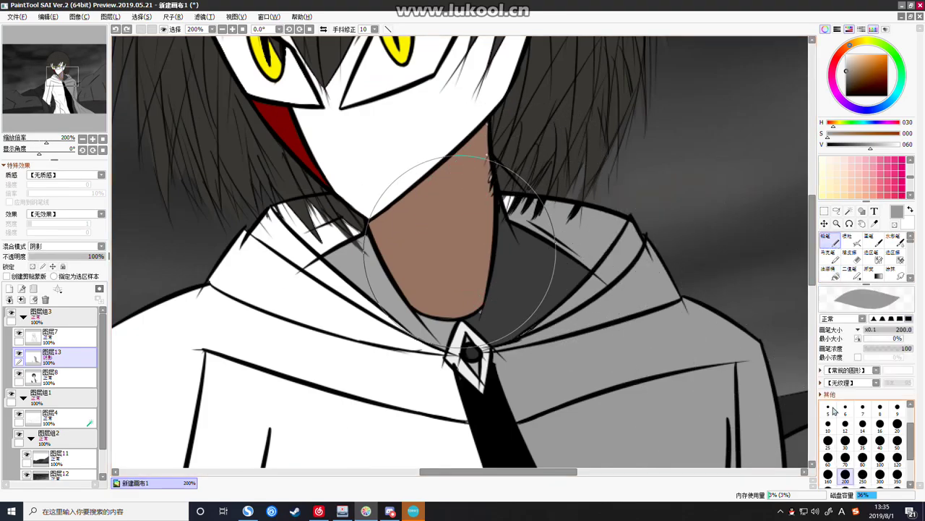
{"action": "left_click", "coordinate": [859, 425]}
{"action": "left_click", "coordinate": [846, 439]}
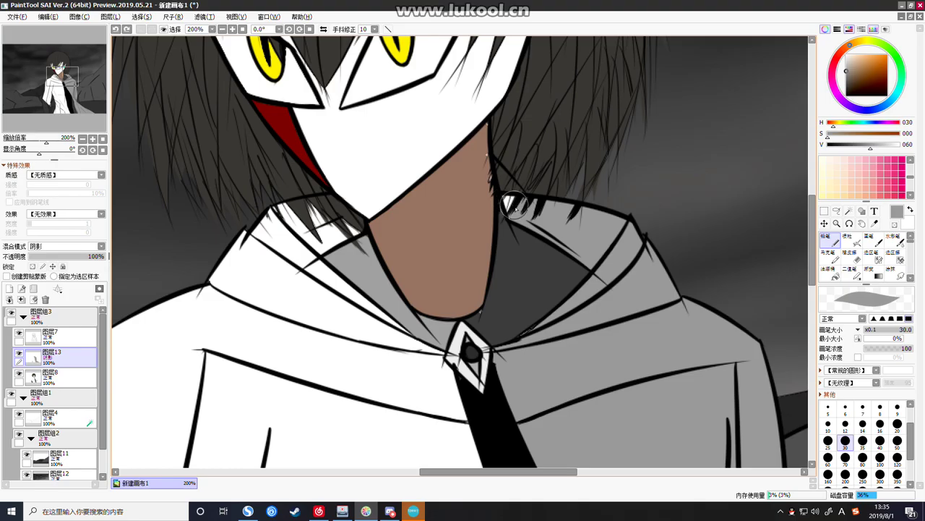
{"action": "left_click_drag", "start_coordinate": [501, 157], "coordinate": [497, 205]}
{"action": "left_click_drag", "start_coordinate": [496, 137], "coordinate": [494, 227]}
{"action": "key", "text": "ctrl+z"}
{"action": "key", "text": "ctrl+z"}
{"action": "key", "text": "ctrl+z"}
{"action": "left_click_drag", "start_coordinate": [483, 148], "coordinate": [499, 217]}
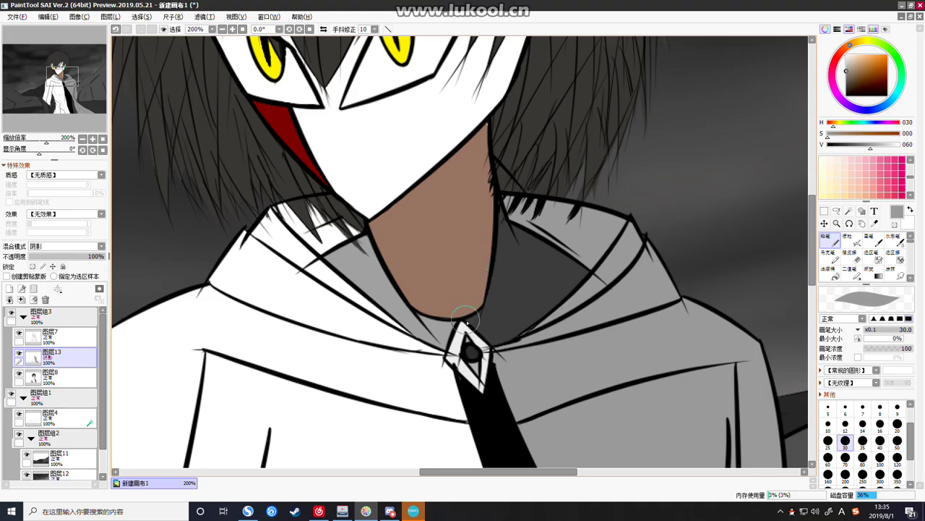
Darken the tip of the gray collar lining beside the clasp, undoing the strokes that spill over the clasp
{"action": "key", "text": "ctrl+z"}
{"action": "mouse_move", "coordinate": [425, 316]}
{"action": "left_mouse_down"}
{"action": "mouse_move", "coordinate": [453, 359]}
{"action": "mouse_move", "coordinate": [429, 307]}
{"action": "mouse_move", "coordinate": [457, 320]}
{"action": "mouse_move", "coordinate": [450, 336]}
{"action": "mouse_move", "coordinate": [483, 405]}
{"action": "left_mouse_up"}
{"action": "left_click_drag", "start_coordinate": [451, 327], "coordinate": [477, 394]}
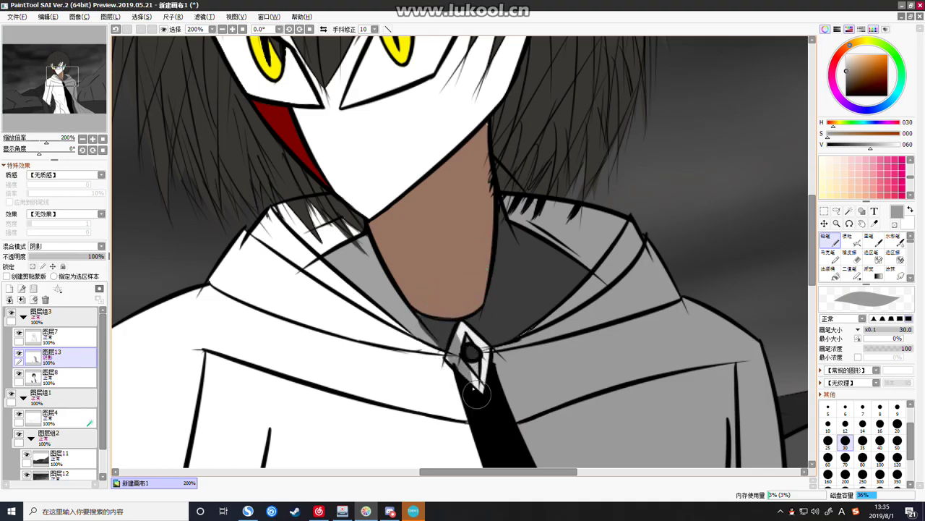
{"action": "key", "text": "ctrl+z"}
{"action": "key", "text": "ctrl+z"}
{"action": "key", "text": "ctrl+z"}
{"action": "key", "text": "ctrl+z"}
{"action": "left_click_drag", "start_coordinate": [453, 325], "coordinate": [437, 350]}
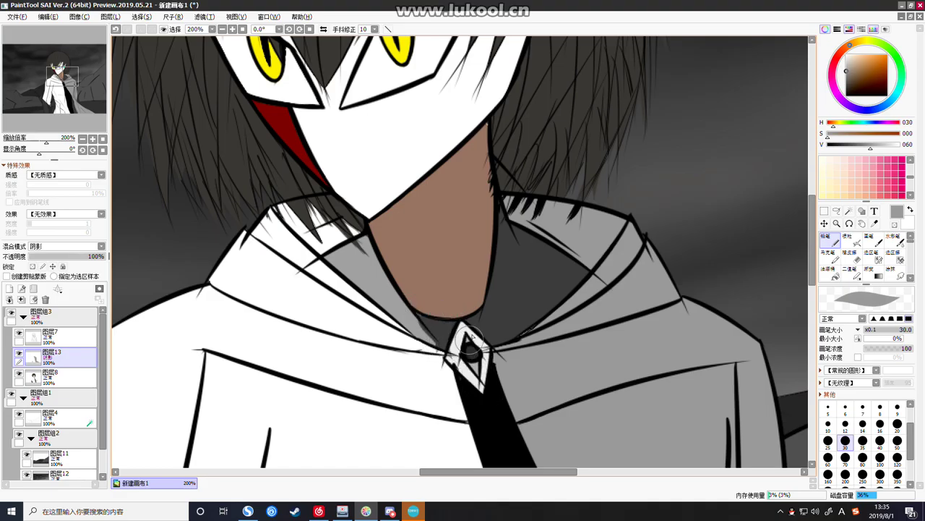
Darken the piece of cape behind the shaded sleeve on the cliff side, redoing the last stroke
{"action": "scroll", "coordinate": [522, 311], "scroll_direction": "down", "scroll_amount": 13}
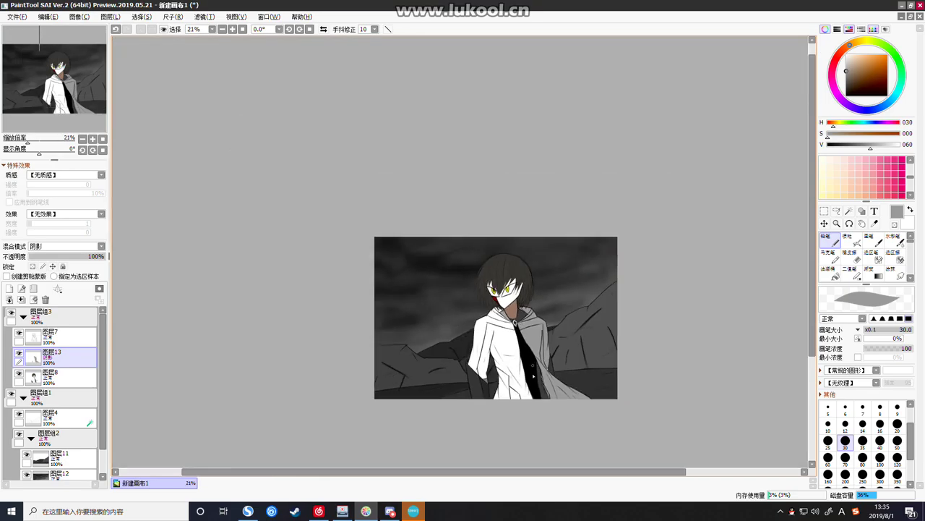
{"action": "scroll", "coordinate": [548, 402], "scroll_direction": "up", "scroll_amount": 8}
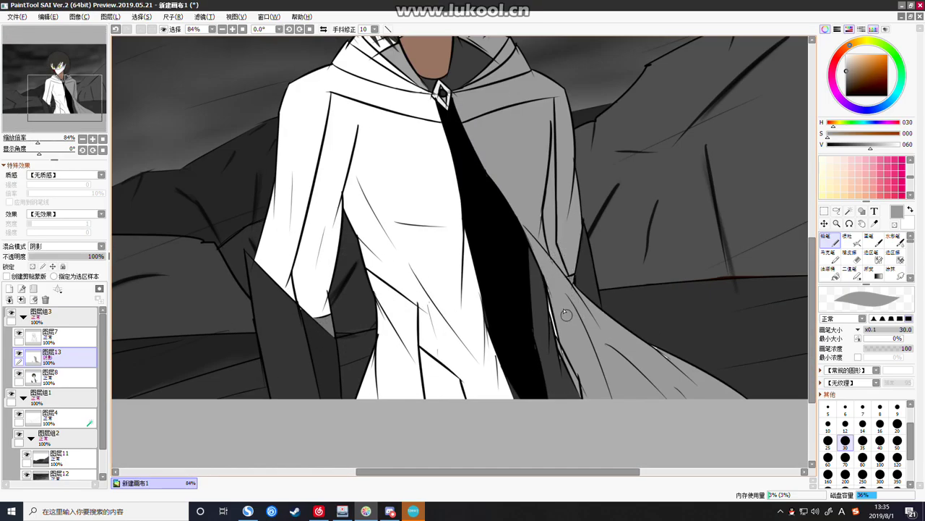
{"action": "mouse_move", "coordinate": [573, 262]}
{"action": "left_mouse_down"}
{"action": "mouse_move", "coordinate": [584, 338]}
{"action": "mouse_move", "coordinate": [570, 248]}
{"action": "mouse_move", "coordinate": [595, 315]}
{"action": "left_mouse_up"}
{"action": "left_click_drag", "start_coordinate": [570, 215], "coordinate": [587, 338]}
{"action": "left_click_drag", "start_coordinate": [577, 242], "coordinate": [593, 302]}
{"action": "left_click_drag", "start_coordinate": [582, 226], "coordinate": [614, 363]}
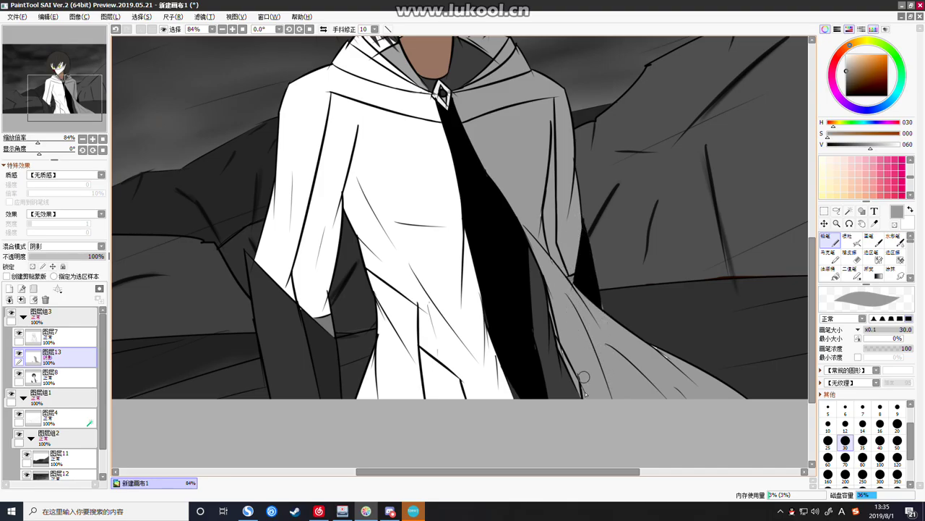
{"action": "key", "text": "ctrl+z"}
{"action": "left_click_drag", "start_coordinate": [595, 287], "coordinate": [597, 303]}
Shade the inner edge of the white sleeve and the lining at its cuff
{"action": "scroll", "coordinate": [418, 253], "scroll_direction": "down", "scroll_amount": 8}
{"action": "scroll", "coordinate": [376, 242], "scroll_direction": "up", "scroll_amount": 6}
{"action": "scroll", "coordinate": [375, 241], "scroll_direction": "up", "scroll_amount": 1}
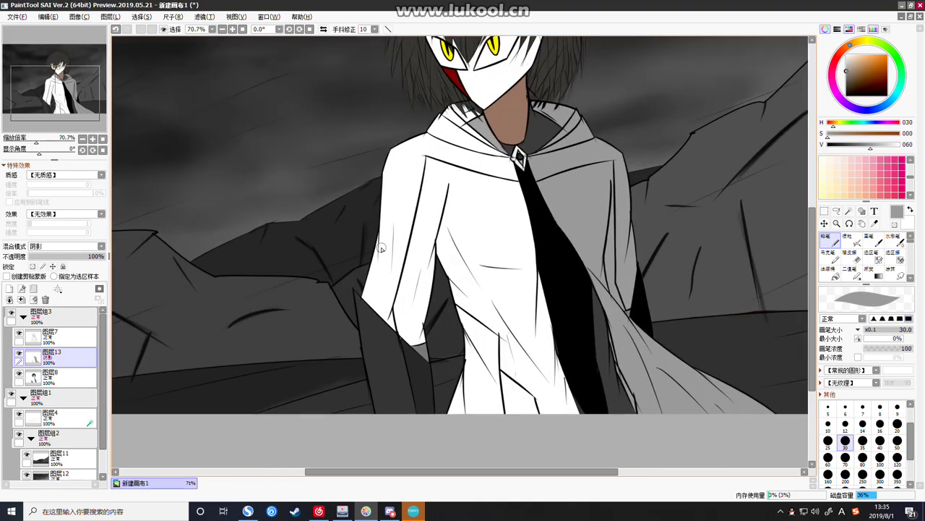
{"action": "mouse_move", "coordinate": [432, 246]}
{"action": "left_mouse_down"}
{"action": "mouse_move", "coordinate": [419, 344]}
{"action": "mouse_move", "coordinate": [425, 297]}
{"action": "left_mouse_up"}
{"action": "left_click_drag", "start_coordinate": [428, 361], "coordinate": [424, 321]}
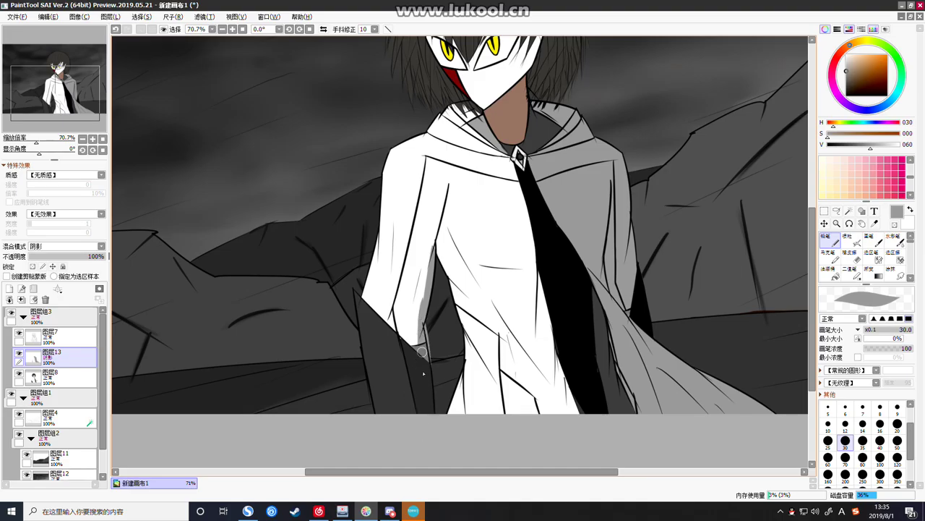
{"action": "left_click_drag", "start_coordinate": [432, 354], "coordinate": [415, 321]}
{"action": "mouse_move", "coordinate": [441, 249]}
{"action": "left_mouse_down"}
{"action": "mouse_move", "coordinate": [463, 302]}
{"action": "mouse_move", "coordinate": [458, 286]}
{"action": "left_mouse_up"}
{"action": "mouse_move", "coordinate": [445, 205]}
{"action": "left_mouse_down"}
{"action": "mouse_move", "coordinate": [430, 269]}
{"action": "mouse_move", "coordinate": [447, 206]}
{"action": "mouse_move", "coordinate": [455, 317]}
{"action": "mouse_move", "coordinate": [444, 236]}
{"action": "mouse_move", "coordinate": [470, 341]}
{"action": "left_mouse_up"}
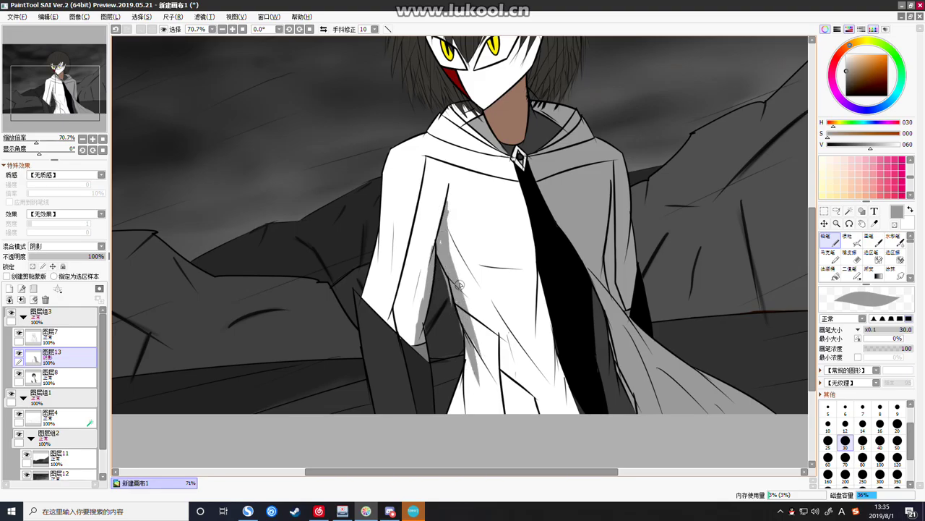
{"action": "key", "text": "ctrl+z"}
{"action": "key", "text": "ctrl+z"}
{"action": "key", "text": "ctrl+z"}
{"action": "key", "text": "ctrl+z"}
{"action": "key", "text": "ctrl+z"}
{"action": "key", "text": "ctrl+z"}
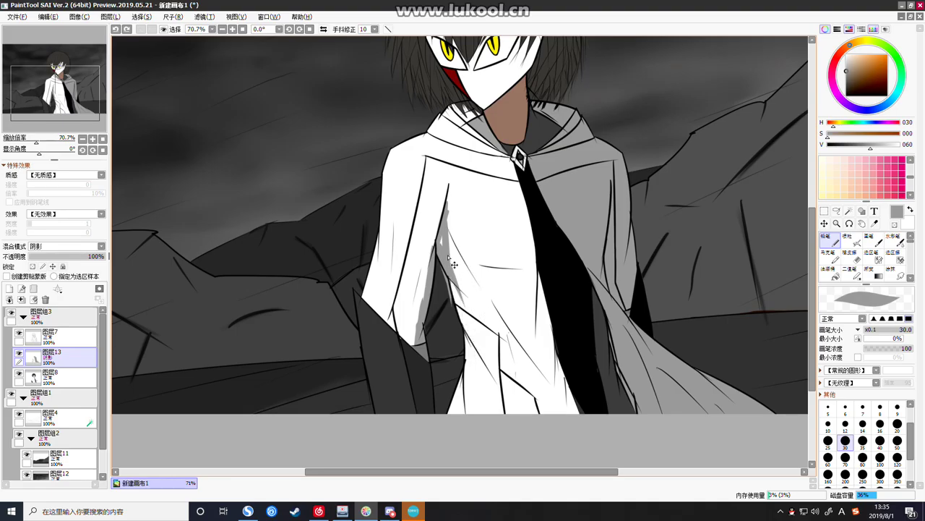
Shade the white robe's side below the armpit, its lower hem and the fold at the waist
{"action": "left_click_drag", "start_coordinate": [438, 244], "coordinate": [462, 310]}
{"action": "mouse_move", "coordinate": [450, 277]}
{"action": "left_mouse_down"}
{"action": "mouse_move", "coordinate": [475, 347]}
{"action": "mouse_move", "coordinate": [465, 318]}
{"action": "mouse_move", "coordinate": [464, 352]}
{"action": "mouse_move", "coordinate": [467, 334]}
{"action": "mouse_move", "coordinate": [475, 360]}
{"action": "mouse_move", "coordinate": [449, 417]}
{"action": "left_mouse_up"}
{"action": "left_click_drag", "start_coordinate": [471, 365], "coordinate": [446, 421]}
{"action": "key", "text": "ctrl+z"}
{"action": "mouse_move", "coordinate": [466, 373]}
{"action": "left_mouse_down"}
{"action": "mouse_move", "coordinate": [448, 421]}
{"action": "mouse_move", "coordinate": [466, 413]}
{"action": "left_mouse_up"}
{"action": "key", "text": "ctrl+z"}
{"action": "left_click_drag", "start_coordinate": [472, 327], "coordinate": [500, 400]}
{"action": "left_click_drag", "start_coordinate": [472, 335], "coordinate": [501, 384]}
Paint a diagonal fold shadow across the robe's abdomen, redrawing the stroke until it follows the fold line
{"action": "left_click_drag", "start_coordinate": [492, 305], "coordinate": [568, 399]}
{"action": "key", "text": "ctrl+z"}
{"action": "key", "text": "ctrl+z"}
{"action": "left_click_drag", "start_coordinate": [492, 300], "coordinate": [570, 400]}
{"action": "key", "text": "ctrl+z"}
{"action": "left_click_drag", "start_coordinate": [491, 299], "coordinate": [563, 394]}
Set the brush size to 12 and replace the wide chest shadow with one thin diagonal stroke down to the hem
{"action": "left_click_drag", "start_coordinate": [447, 227], "coordinate": [477, 284]}
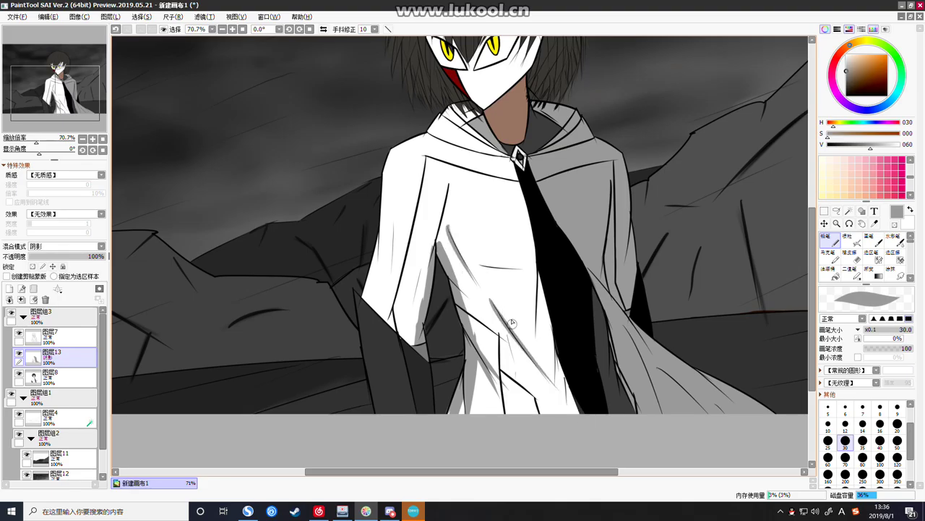
{"action": "left_click", "coordinate": [845, 424]}
{"action": "key", "text": "ctrl+z"}
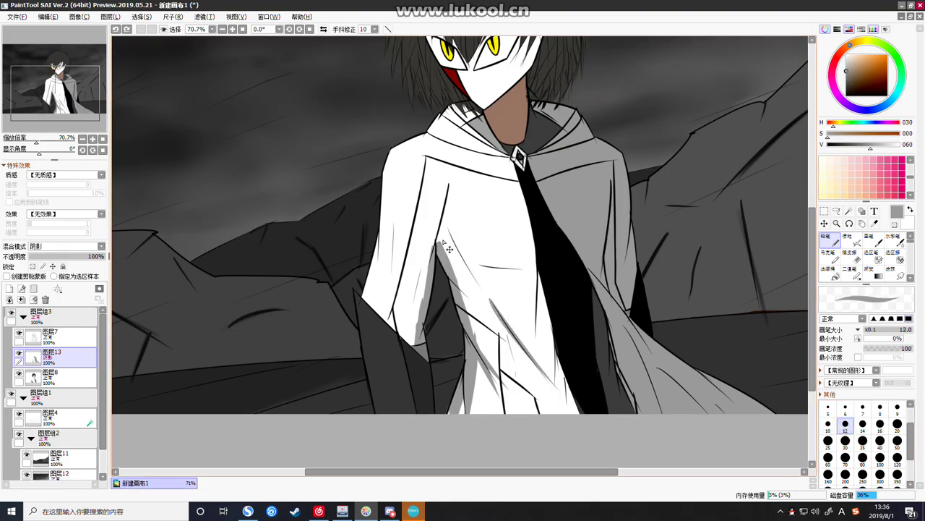
{"action": "key", "text": "ctrl+z"}
{"action": "left_click_drag", "start_coordinate": [449, 229], "coordinate": [577, 405]}
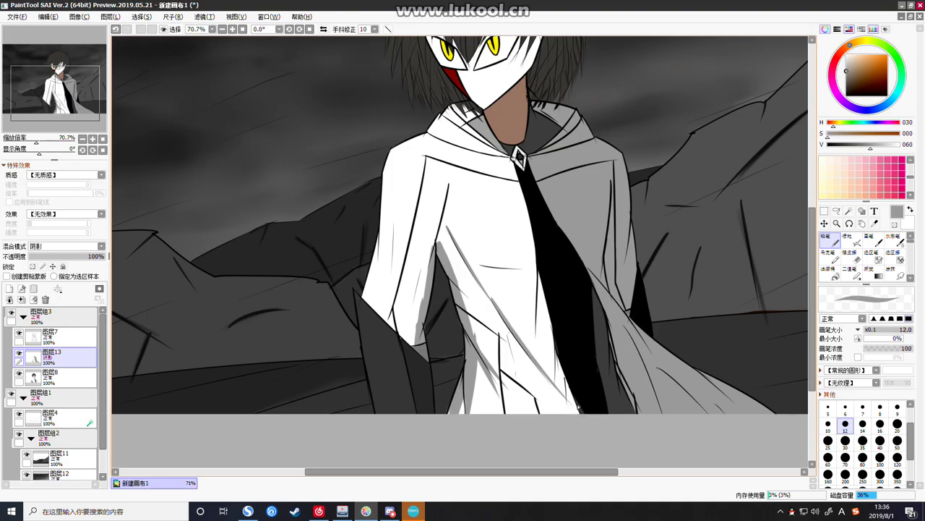
{"action": "left_click_drag", "start_coordinate": [542, 273], "coordinate": [536, 327]}
{"action": "key", "text": "ctrl+z"}
{"action": "mouse_move", "coordinate": [539, 263]}
{"action": "left_mouse_down"}
{"action": "mouse_move", "coordinate": [535, 347]}
{"action": "mouse_move", "coordinate": [556, 397]}
{"action": "left_mouse_up"}
{"action": "key", "text": "ctrl+z"}
{"action": "key", "text": "ctrl+z"}
{"action": "left_click_drag", "start_coordinate": [554, 341], "coordinate": [571, 411]}
{"action": "key", "text": "ctrl+z"}
Add thin shadows along the short fold near the robe's hem and the horizontal chest crease
{"action": "left_click_drag", "start_coordinate": [500, 370], "coordinate": [535, 401]}
{"action": "key", "text": "ctrl+z"}
{"action": "left_click_drag", "start_coordinate": [499, 369], "coordinate": [534, 399]}
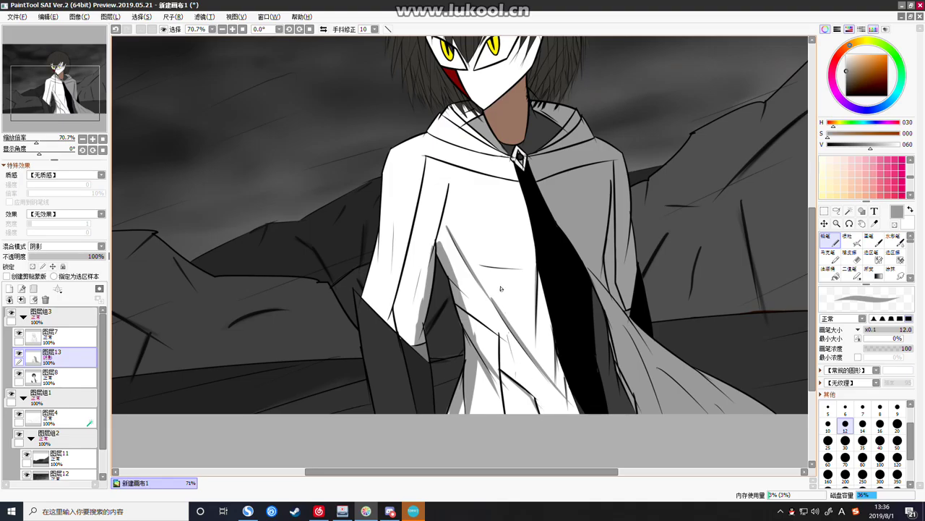
{"action": "key", "text": "ctrl+z"}
{"action": "left_click_drag", "start_coordinate": [479, 266], "coordinate": [535, 269]}
Deepen the shadow along the robe's side from the armpit to the waist, undoing the excess strokes
{"action": "mouse_move", "coordinate": [439, 240]}
{"action": "left_mouse_down"}
{"action": "mouse_move", "coordinate": [445, 205]}
{"action": "mouse_move", "coordinate": [438, 258]}
{"action": "mouse_move", "coordinate": [446, 205]}
{"action": "mouse_move", "coordinate": [432, 261]}
{"action": "mouse_move", "coordinate": [443, 221]}
{"action": "mouse_move", "coordinate": [441, 251]}
{"action": "mouse_move", "coordinate": [466, 301]}
{"action": "mouse_move", "coordinate": [441, 224]}
{"action": "mouse_move", "coordinate": [477, 348]}
{"action": "mouse_move", "coordinate": [455, 271]}
{"action": "mouse_move", "coordinate": [442, 256]}
{"action": "mouse_move", "coordinate": [483, 356]}
{"action": "left_mouse_up"}
{"action": "key", "text": "ctrl+z"}
{"action": "mouse_move", "coordinate": [457, 283]}
{"action": "left_mouse_down"}
{"action": "mouse_move", "coordinate": [478, 310]}
{"action": "mouse_move", "coordinate": [483, 350]}
{"action": "left_mouse_up"}
{"action": "key", "text": "ctrl+z"}
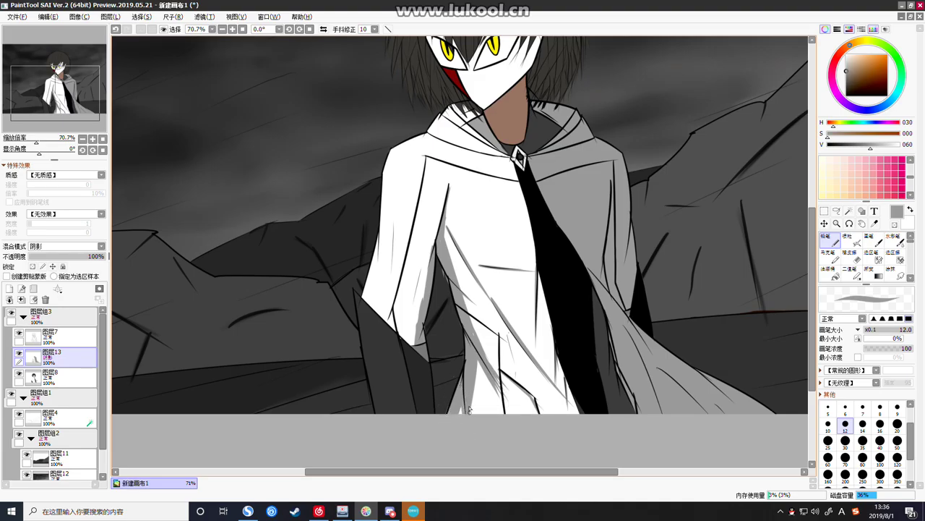
Redraw the shadow on the white sleeve's inner edge with the pencil at size 12
{"action": "left_click", "coordinate": [851, 254]}
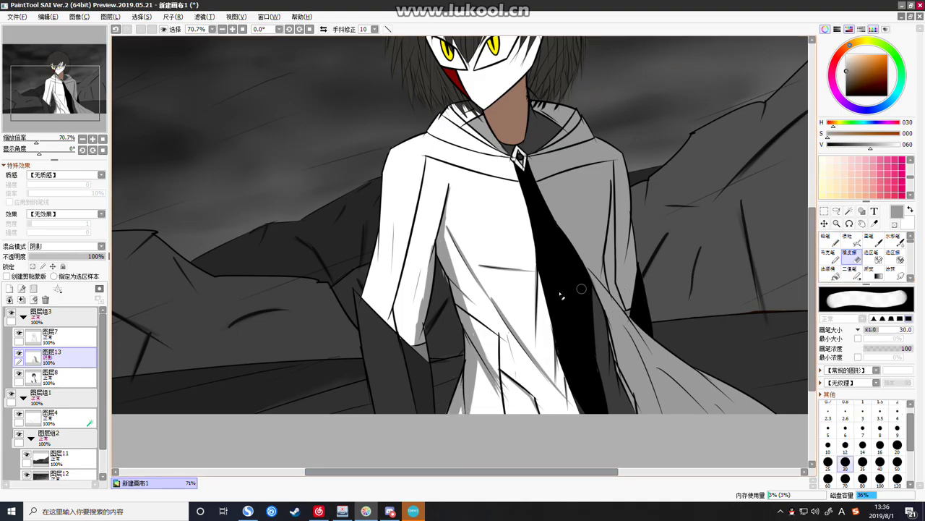
{"action": "key", "text": "ctrl+z"}
{"action": "left_click", "coordinate": [826, 239]}
{"action": "left_click_drag", "start_coordinate": [428, 268], "coordinate": [418, 322]}
{"action": "key", "text": "ctrl+z"}
{"action": "key", "text": "ctrl+z"}
{"action": "left_click_drag", "start_coordinate": [427, 272], "coordinate": [418, 322]}
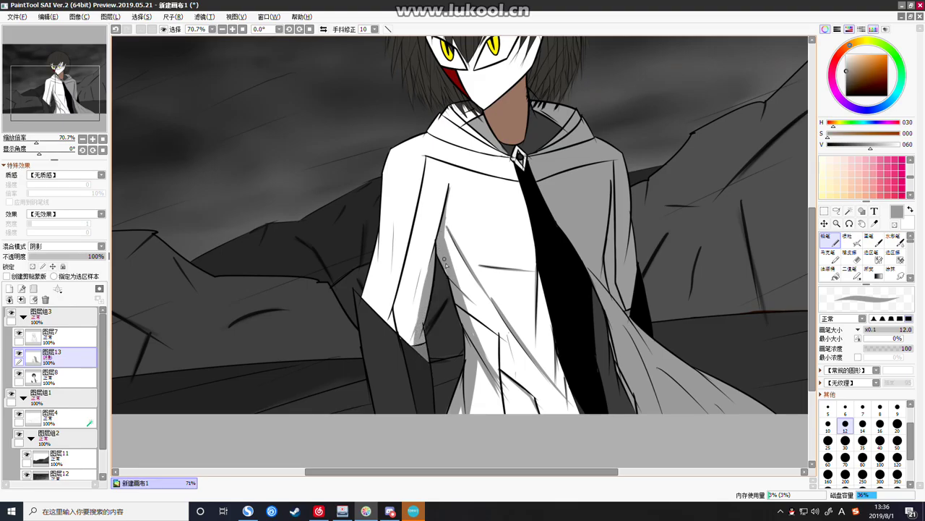
Darken the collar lining below the mask and shade the hood beneath the hair tips on the white side
{"action": "scroll", "coordinate": [463, 271], "scroll_direction": "down", "scroll_amount": 6}
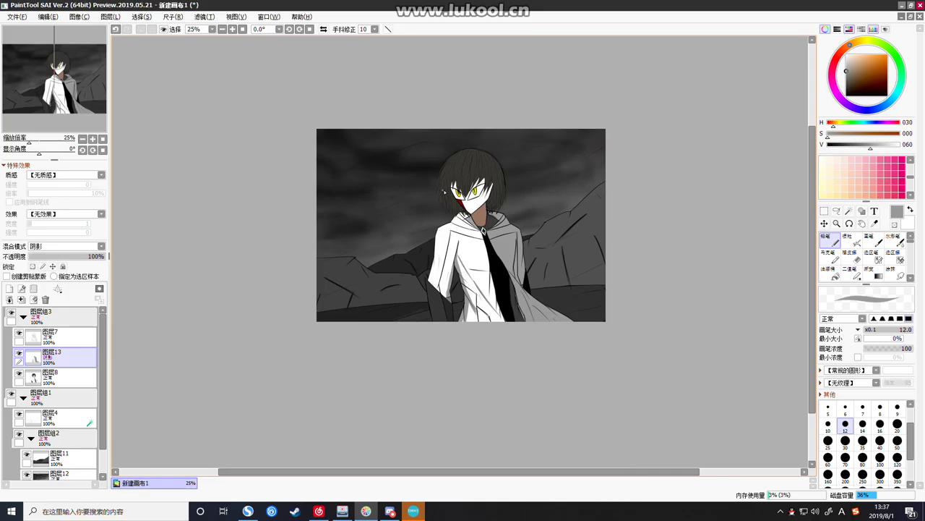
{"action": "scroll", "coordinate": [497, 225], "scroll_direction": "up", "scroll_amount": 7}
{"action": "scroll", "coordinate": [497, 225], "scroll_direction": "up", "scroll_amount": 3}
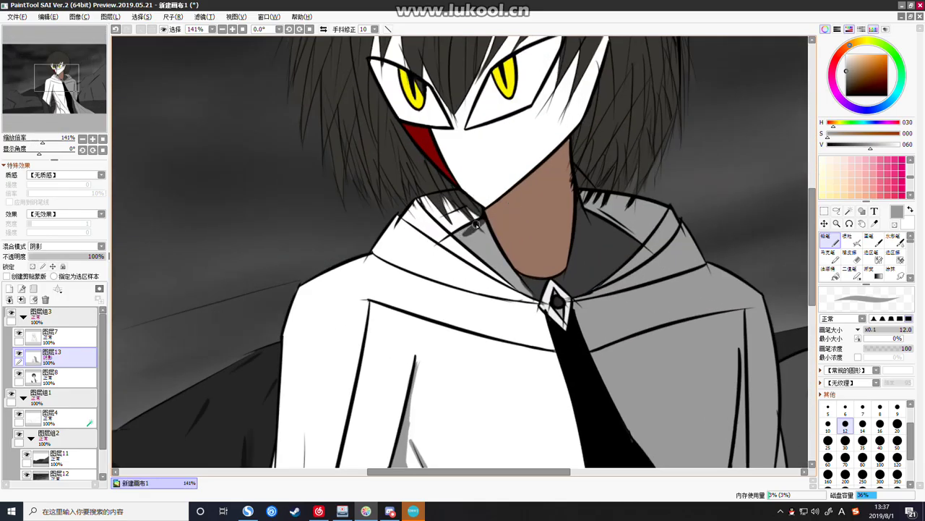
{"action": "mouse_move", "coordinate": [459, 233]}
{"action": "left_mouse_down"}
{"action": "mouse_move", "coordinate": [424, 195]}
{"action": "mouse_move", "coordinate": [453, 226]}
{"action": "mouse_move", "coordinate": [446, 233]}
{"action": "mouse_move", "coordinate": [432, 196]}
{"action": "mouse_move", "coordinate": [470, 241]}
{"action": "mouse_move", "coordinate": [458, 235]}
{"action": "mouse_move", "coordinate": [460, 208]}
{"action": "mouse_move", "coordinate": [489, 235]}
{"action": "mouse_move", "coordinate": [467, 231]}
{"action": "mouse_move", "coordinate": [444, 205]}
{"action": "mouse_move", "coordinate": [457, 218]}
{"action": "mouse_move", "coordinate": [447, 193]}
{"action": "mouse_move", "coordinate": [429, 196]}
{"action": "mouse_move", "coordinate": [470, 191]}
{"action": "mouse_move", "coordinate": [450, 192]}
{"action": "mouse_move", "coordinate": [481, 212]}
{"action": "mouse_move", "coordinate": [455, 197]}
{"action": "left_mouse_up"}
{"action": "key", "text": "ctrl+z"}
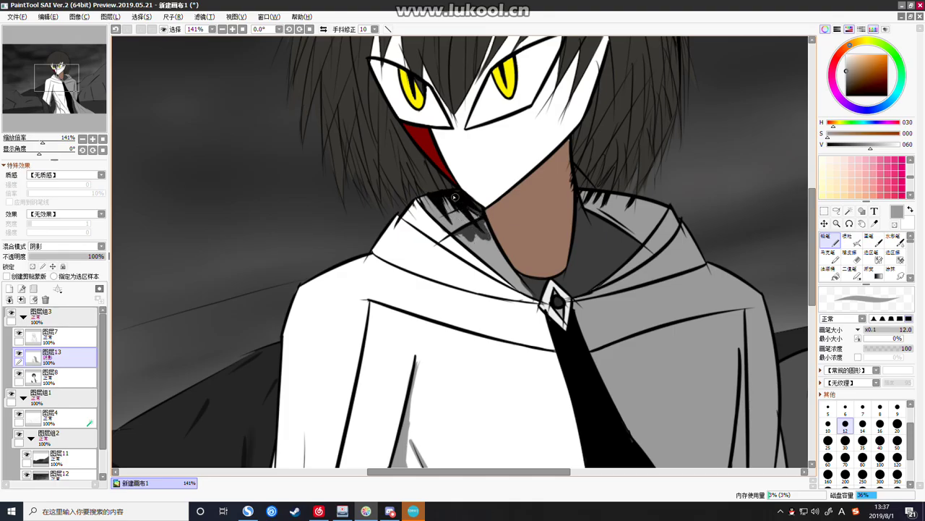
{"action": "mouse_move", "coordinate": [498, 262]}
{"action": "left_mouse_down"}
{"action": "mouse_move", "coordinate": [453, 219]}
{"action": "mouse_move", "coordinate": [500, 269]}
{"action": "mouse_move", "coordinate": [448, 224]}
{"action": "mouse_move", "coordinate": [532, 295]}
{"action": "mouse_move", "coordinate": [508, 278]}
{"action": "mouse_move", "coordinate": [484, 223]}
{"action": "mouse_move", "coordinate": [514, 272]}
{"action": "mouse_move", "coordinate": [473, 229]}
{"action": "mouse_move", "coordinate": [470, 237]}
{"action": "mouse_move", "coordinate": [501, 253]}
{"action": "mouse_move", "coordinate": [482, 215]}
{"action": "mouse_move", "coordinate": [496, 250]}
{"action": "left_mouse_up"}
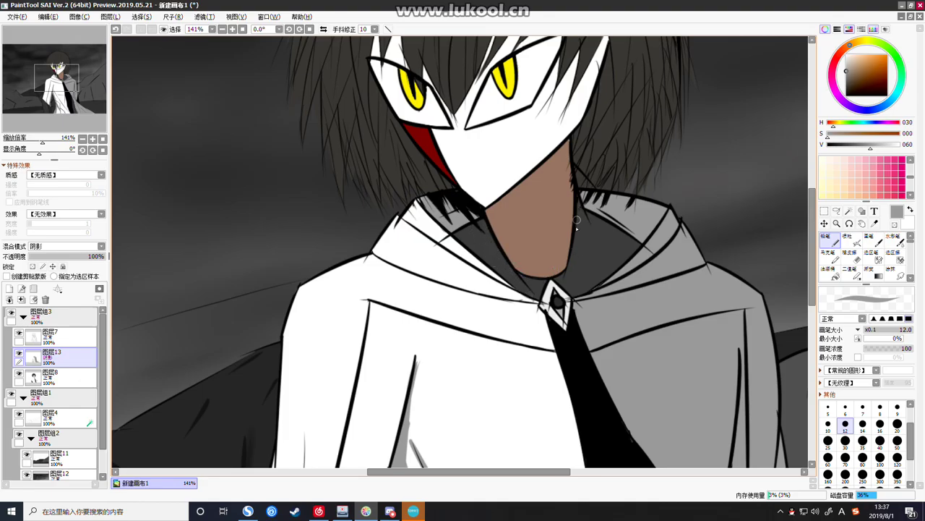
{"action": "scroll", "coordinate": [598, 201], "scroll_direction": "down", "scroll_amount": 5}
{"action": "scroll", "coordinate": [607, 217], "scroll_direction": "up", "scroll_amount": 4}
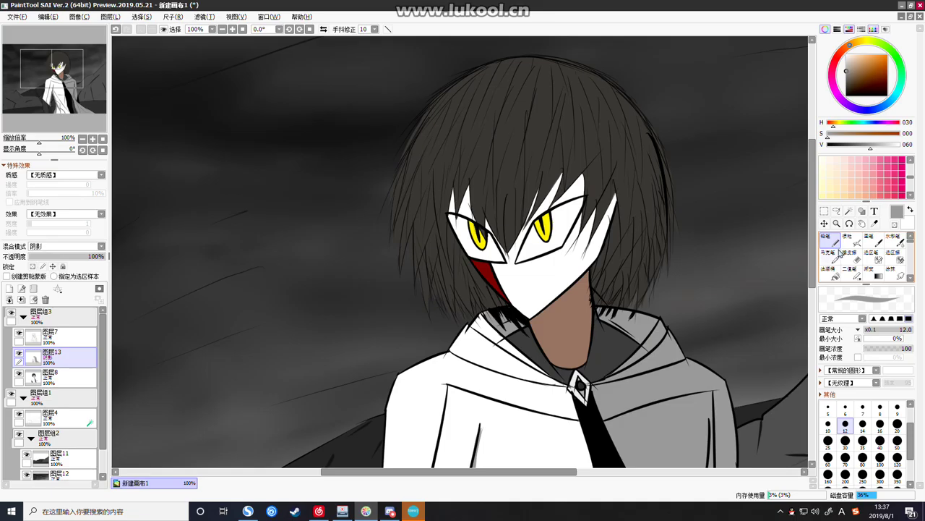
{"action": "left_click", "coordinate": [847, 56]}
{"action": "mouse_move", "coordinate": [633, 137]}
{"action": "left_mouse_down"}
{"action": "mouse_move", "coordinate": [634, 213]}
{"action": "mouse_move", "coordinate": [608, 289]}
{"action": "left_mouse_up"}
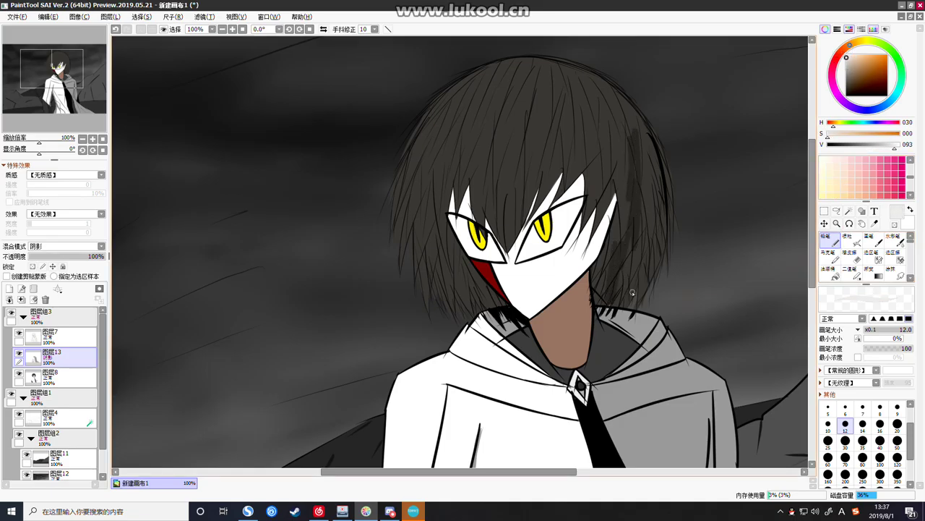
{"action": "key", "text": "ctrl+z"}
Shade the hair beside the mask on the cliff side with gray of brightness 60, enlarging the brush to 70
{"action": "left_click", "coordinate": [847, 71]}
{"action": "mouse_move", "coordinate": [597, 178]}
{"action": "left_mouse_down"}
{"action": "mouse_move", "coordinate": [624, 215]}
{"action": "mouse_move", "coordinate": [626, 251]}
{"action": "left_mouse_up"}
{"action": "mouse_move", "coordinate": [633, 154]}
{"action": "left_mouse_down"}
{"action": "mouse_move", "coordinate": [635, 186]}
{"action": "mouse_move", "coordinate": [600, 291]}
{"action": "left_mouse_up"}
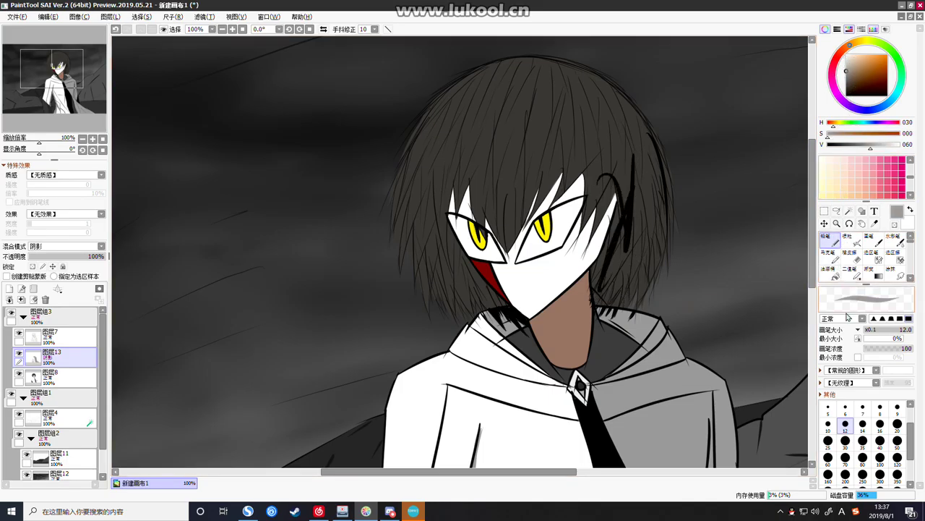
{"action": "left_click", "coordinate": [845, 474]}
{"action": "left_click", "coordinate": [845, 457]}
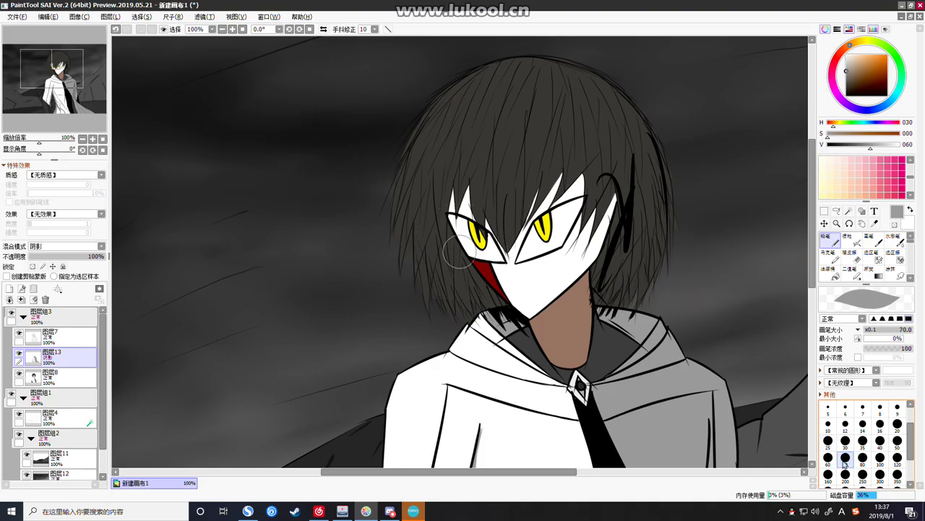
{"action": "mouse_move", "coordinate": [655, 217]}
{"action": "left_mouse_down"}
{"action": "mouse_move", "coordinate": [609, 256]}
{"action": "mouse_move", "coordinate": [614, 285]}
{"action": "mouse_move", "coordinate": [636, 274]}
{"action": "mouse_move", "coordinate": [627, 287]}
{"action": "mouse_move", "coordinate": [635, 300]}
{"action": "mouse_move", "coordinate": [646, 256]}
{"action": "left_mouse_up"}
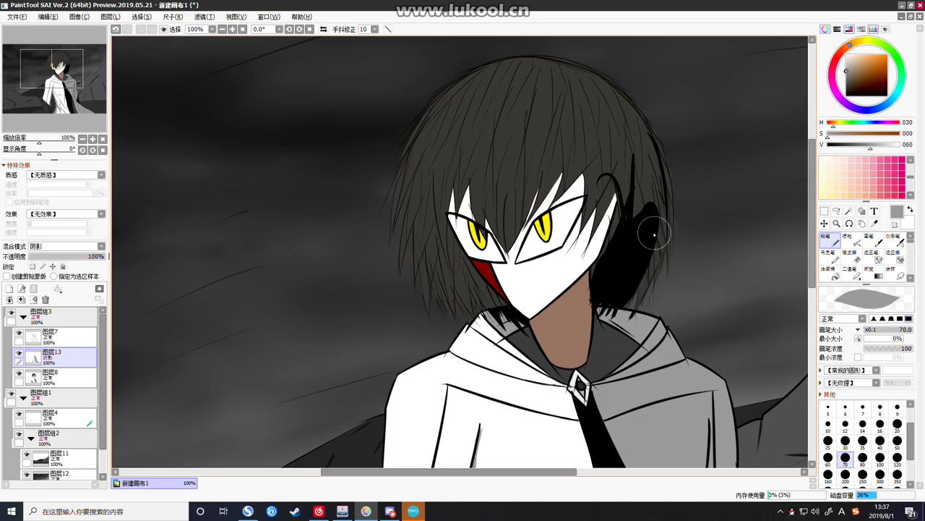
{"action": "left_click_drag", "start_coordinate": [654, 225], "coordinate": [639, 292]}
Paint shadow strands over the crown, the outer hair and the central bangs with the pencil at size 70
{"action": "mouse_move", "coordinate": [644, 163]}
{"action": "left_mouse_down"}
{"action": "mouse_move", "coordinate": [654, 226]}
{"action": "mouse_move", "coordinate": [615, 123]}
{"action": "left_mouse_up"}
{"action": "mouse_move", "coordinate": [606, 110]}
{"action": "left_mouse_down"}
{"action": "mouse_move", "coordinate": [558, 97]}
{"action": "mouse_move", "coordinate": [500, 123]}
{"action": "left_mouse_up"}
{"action": "left_click_drag", "start_coordinate": [531, 74], "coordinate": [465, 139]}
{"action": "mouse_move", "coordinate": [502, 83]}
{"action": "left_mouse_down"}
{"action": "mouse_move", "coordinate": [415, 196]}
{"action": "mouse_move", "coordinate": [442, 116]}
{"action": "mouse_move", "coordinate": [407, 178]}
{"action": "mouse_move", "coordinate": [398, 242]}
{"action": "mouse_move", "coordinate": [446, 122]}
{"action": "mouse_move", "coordinate": [442, 240]}
{"action": "mouse_move", "coordinate": [476, 138]}
{"action": "mouse_move", "coordinate": [494, 214]}
{"action": "left_mouse_up"}
{"action": "left_click_drag", "start_coordinate": [482, 166], "coordinate": [511, 241]}
{"action": "left_click_drag", "start_coordinate": [530, 110], "coordinate": [531, 189]}
{"action": "left_click_drag", "start_coordinate": [559, 110], "coordinate": [554, 203]}
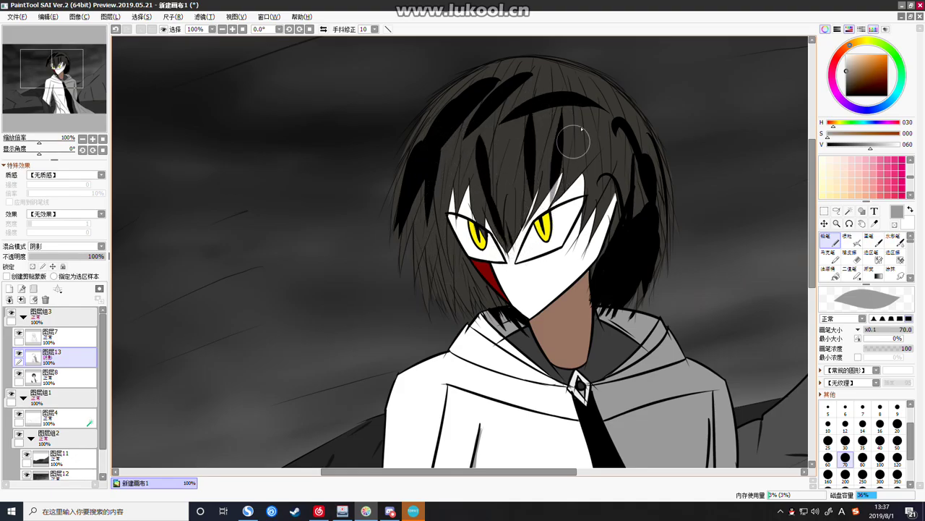
Redraw the bang shadows above the mask's eye on the cliff side, undoing the misplaced strokes
{"action": "left_click_drag", "start_coordinate": [599, 109], "coordinate": [600, 229]}
{"action": "key", "text": "ctrl+z"}
{"action": "key", "text": "ctrl+z"}
{"action": "left_click_drag", "start_coordinate": [566, 149], "coordinate": [523, 232]}
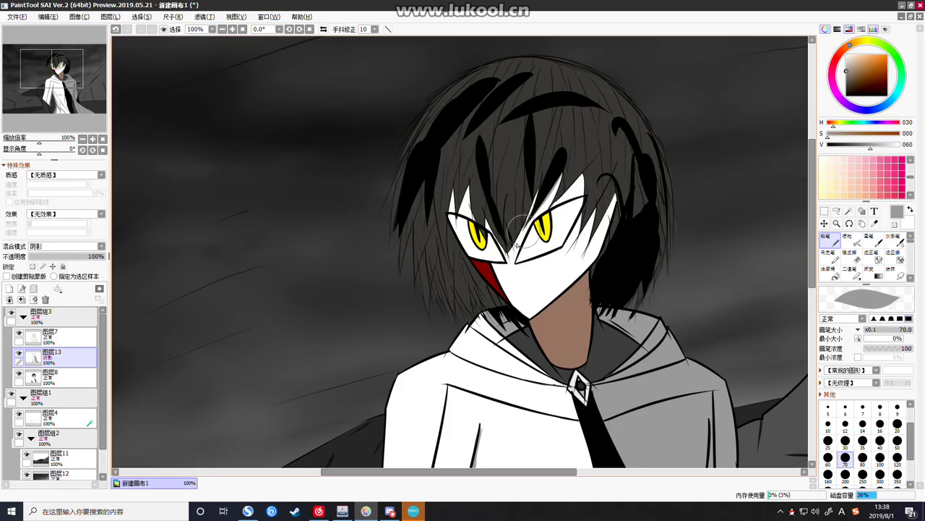
{"action": "mouse_move", "coordinate": [587, 144]}
{"action": "left_mouse_down"}
{"action": "mouse_move", "coordinate": [558, 174]}
{"action": "mouse_move", "coordinate": [562, 208]}
{"action": "mouse_move", "coordinate": [598, 204]}
{"action": "left_mouse_up"}
{"action": "key", "text": "ctrl+z"}
{"action": "key", "text": "ctrl+z"}
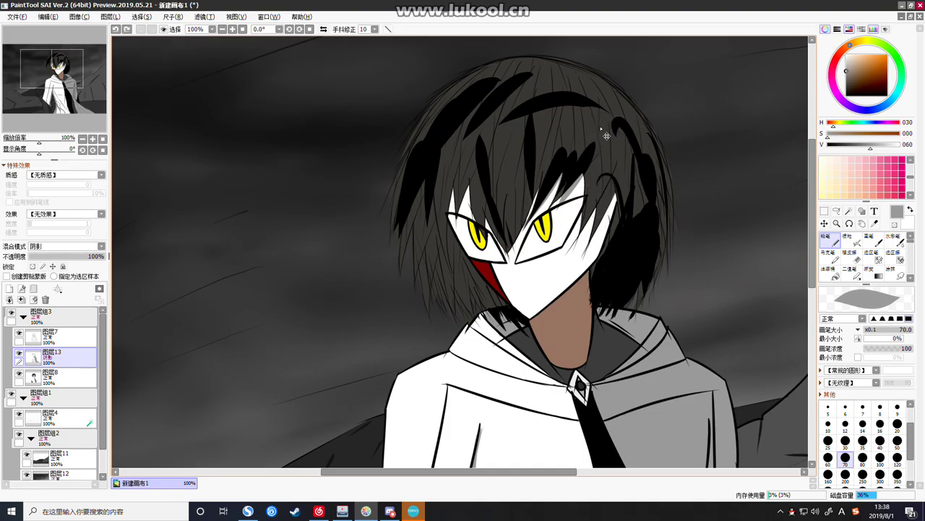
{"action": "key", "text": "ctrl+z"}
{"action": "left_click_drag", "start_coordinate": [558, 137], "coordinate": [537, 185]}
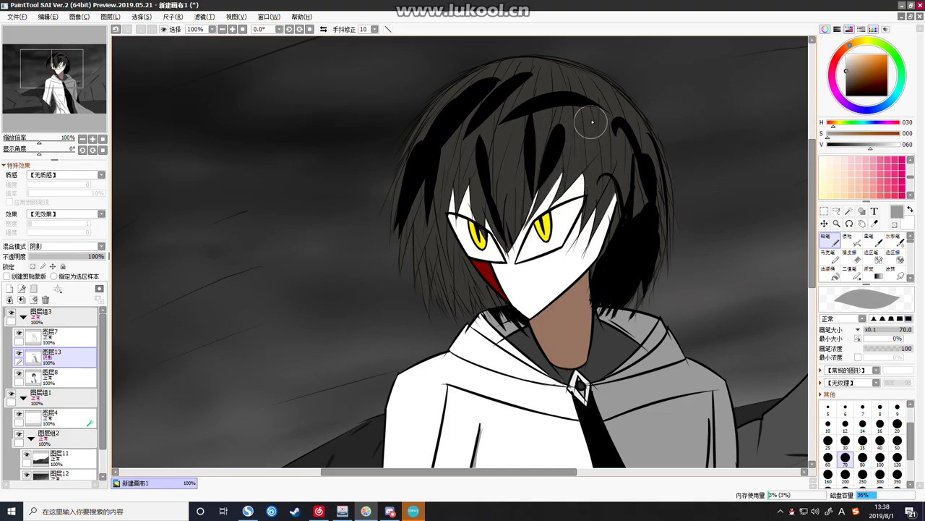
{"action": "left_click_drag", "start_coordinate": [592, 122], "coordinate": [555, 200]}
{"action": "left_click_drag", "start_coordinate": [618, 110], "coordinate": [581, 233]}
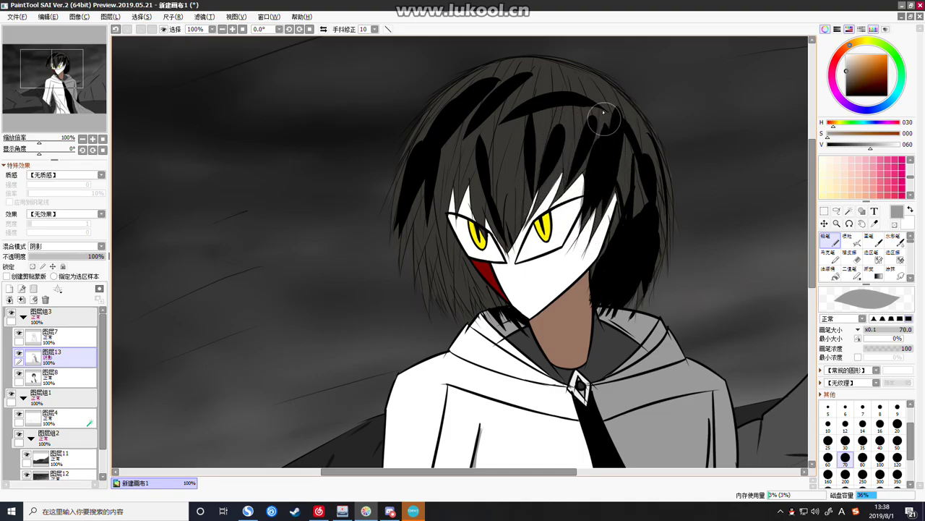
Add broad shadow strands across the top of the head and down the middle of the bangs
{"action": "mouse_move", "coordinate": [573, 64]}
{"action": "left_mouse_down"}
{"action": "mouse_move", "coordinate": [628, 116]}
{"action": "mouse_move", "coordinate": [651, 169]}
{"action": "left_mouse_up"}
{"action": "mouse_move", "coordinate": [583, 79]}
{"action": "left_mouse_down"}
{"action": "mouse_move", "coordinate": [506, 92]}
{"action": "mouse_move", "coordinate": [477, 126]}
{"action": "left_mouse_up"}
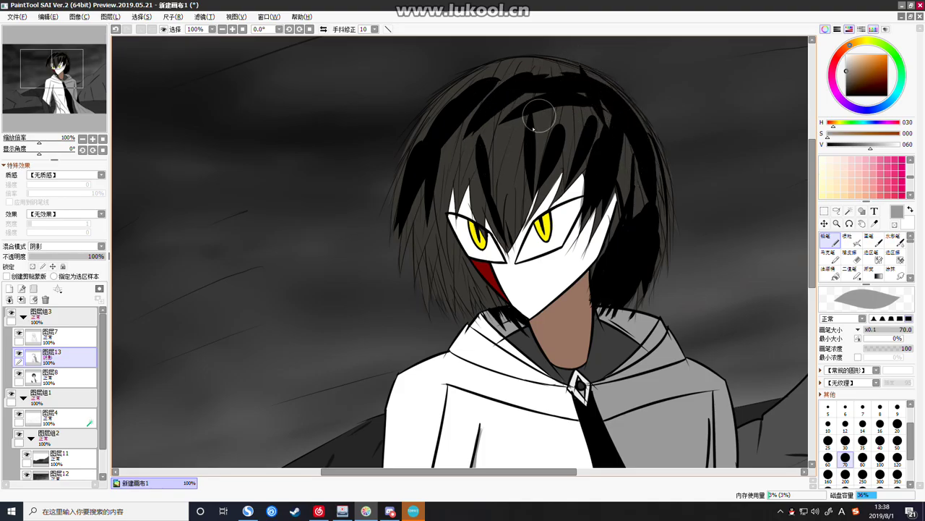
{"action": "left_click_drag", "start_coordinate": [541, 113], "coordinate": [528, 169]}
{"action": "left_click_drag", "start_coordinate": [533, 107], "coordinate": [529, 175]}
Shade the side hair next to the mask's red mark, then thicken the strands on that side's bangs and crown
{"action": "left_click_drag", "start_coordinate": [456, 135], "coordinate": [434, 233]}
{"action": "left_click_drag", "start_coordinate": [471, 181], "coordinate": [419, 290]}
{"action": "left_click_drag", "start_coordinate": [475, 214], "coordinate": [440, 289]}
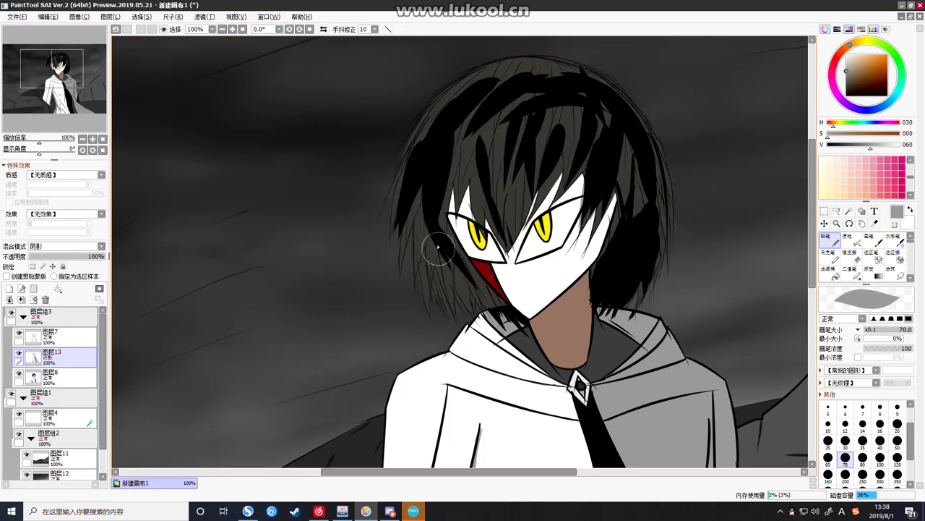
{"action": "left_click_drag", "start_coordinate": [447, 208], "coordinate": [416, 327]}
{"action": "left_click_drag", "start_coordinate": [470, 259], "coordinate": [432, 310]}
{"action": "mouse_move", "coordinate": [471, 125]}
{"action": "left_mouse_down"}
{"action": "mouse_move", "coordinate": [457, 208]}
{"action": "mouse_move", "coordinate": [477, 168]}
{"action": "left_mouse_up"}
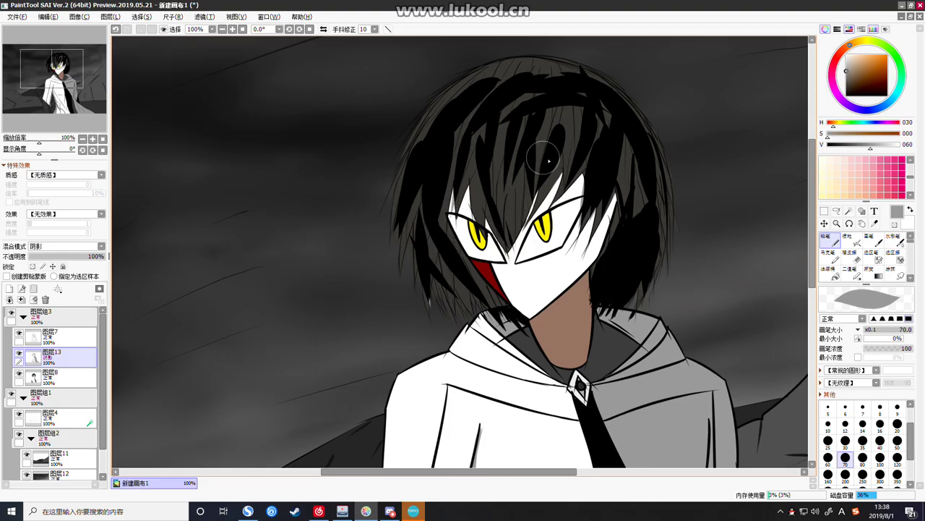
{"action": "left_click_drag", "start_coordinate": [542, 76], "coordinate": [462, 81]}
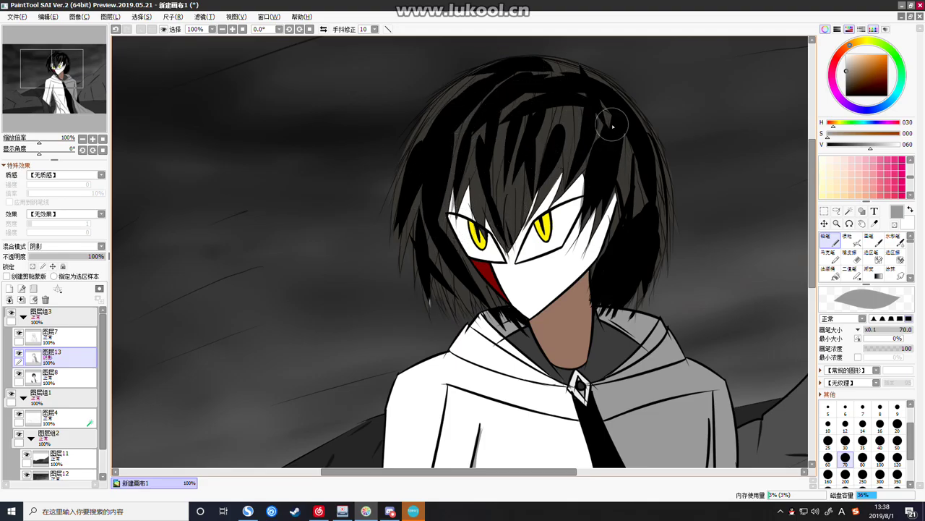
Blend the hair shadows into one solid dark mass with the soft-edged blur brush at size 35
{"action": "scroll", "coordinate": [863, 240], "scroll_direction": "down", "scroll_amount": 1}
{"action": "scroll", "coordinate": [863, 240], "scroll_direction": "down", "scroll_amount": 4}
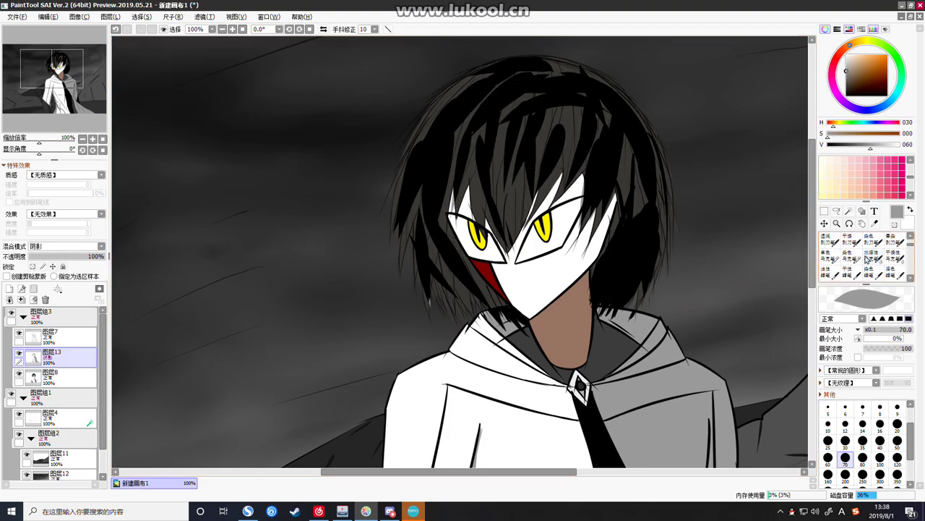
{"action": "scroll", "coordinate": [863, 261], "scroll_direction": "up", "scroll_amount": 1}
{"action": "left_click", "coordinate": [857, 259]}
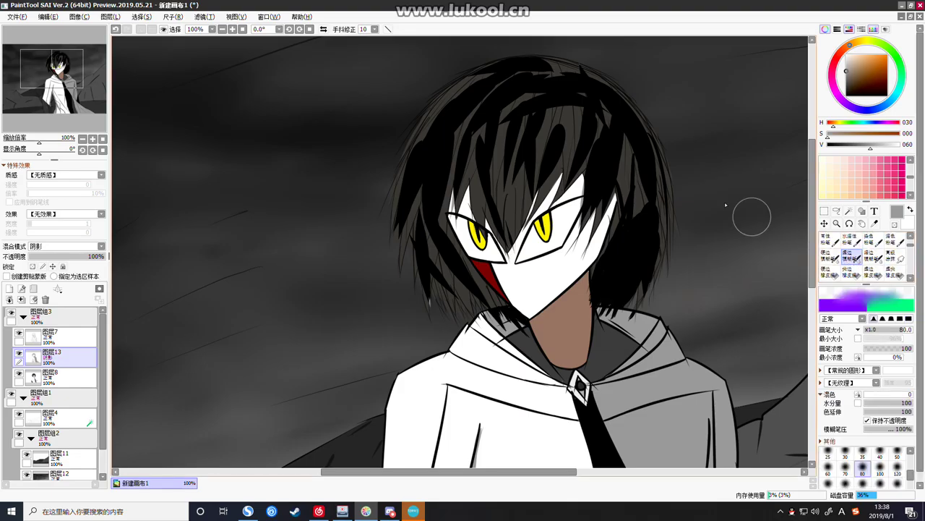
{"action": "left_click_drag", "start_coordinate": [655, 153], "coordinate": [647, 241]}
{"action": "key", "text": "ctrl+z"}
{"action": "left_click", "coordinate": [862, 452]}
{"action": "mouse_move", "coordinate": [654, 177]}
{"action": "left_mouse_down"}
{"action": "mouse_move", "coordinate": [657, 231]}
{"action": "mouse_move", "coordinate": [641, 296]}
{"action": "left_mouse_up"}
{"action": "mouse_move", "coordinate": [611, 229]}
{"action": "left_mouse_down"}
{"action": "mouse_move", "coordinate": [596, 272]}
{"action": "mouse_move", "coordinate": [629, 167]}
{"action": "mouse_move", "coordinate": [615, 217]}
{"action": "mouse_move", "coordinate": [595, 231]}
{"action": "mouse_move", "coordinate": [611, 135]}
{"action": "mouse_move", "coordinate": [564, 250]}
{"action": "left_mouse_up"}
{"action": "mouse_move", "coordinate": [590, 132]}
{"action": "left_mouse_down"}
{"action": "mouse_move", "coordinate": [602, 110]}
{"action": "mouse_move", "coordinate": [596, 148]}
{"action": "mouse_move", "coordinate": [605, 97]}
{"action": "mouse_move", "coordinate": [554, 170]}
{"action": "mouse_move", "coordinate": [564, 123]}
{"action": "mouse_move", "coordinate": [578, 107]}
{"action": "mouse_move", "coordinate": [501, 258]}
{"action": "mouse_move", "coordinate": [546, 134]}
{"action": "mouse_move", "coordinate": [535, 139]}
{"action": "mouse_move", "coordinate": [498, 276]}
{"action": "mouse_move", "coordinate": [518, 99]}
{"action": "mouse_move", "coordinate": [493, 229]}
{"action": "mouse_move", "coordinate": [502, 260]}
{"action": "mouse_move", "coordinate": [475, 131]}
{"action": "mouse_move", "coordinate": [449, 266]}
{"action": "mouse_move", "coordinate": [442, 221]}
{"action": "mouse_move", "coordinate": [421, 292]}
{"action": "mouse_move", "coordinate": [429, 178]}
{"action": "mouse_move", "coordinate": [442, 358]}
{"action": "mouse_move", "coordinate": [450, 290]}
{"action": "mouse_move", "coordinate": [426, 235]}
{"action": "mouse_move", "coordinate": [462, 282]}
{"action": "left_mouse_up"}
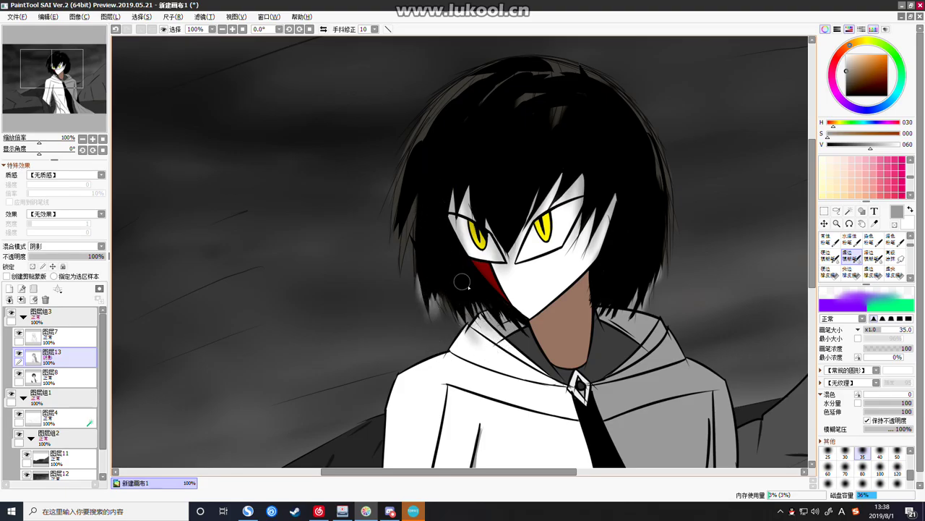
{"action": "mouse_move", "coordinate": [430, 144]}
{"action": "left_mouse_down"}
{"action": "mouse_move", "coordinate": [398, 295]}
{"action": "mouse_move", "coordinate": [436, 136]}
{"action": "mouse_move", "coordinate": [390, 269]}
{"action": "mouse_move", "coordinate": [407, 162]}
{"action": "mouse_move", "coordinate": [468, 78]}
{"action": "mouse_move", "coordinate": [396, 174]}
{"action": "mouse_move", "coordinate": [475, 71]}
{"action": "mouse_move", "coordinate": [400, 189]}
{"action": "mouse_move", "coordinate": [499, 73]}
{"action": "left_mouse_up"}
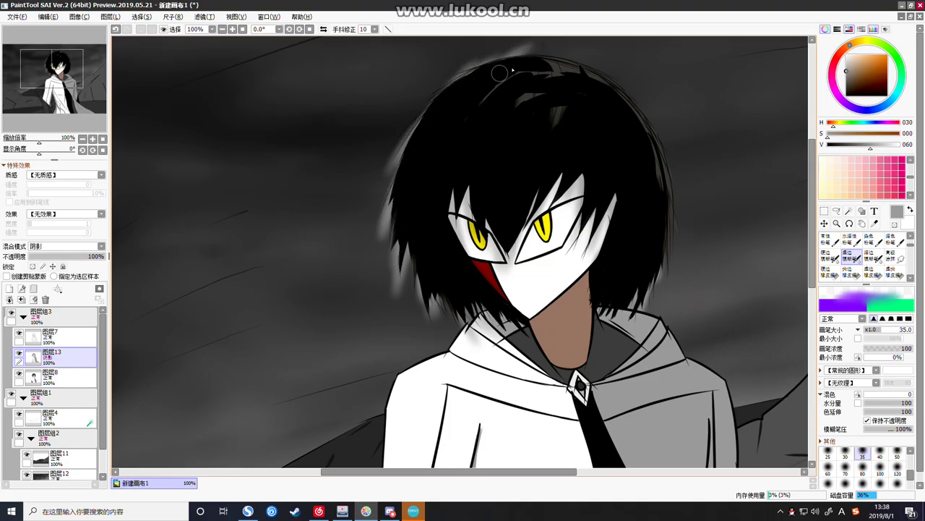
{"action": "mouse_move", "coordinate": [542, 136]}
{"action": "left_mouse_down"}
{"action": "mouse_move", "coordinate": [573, 102]}
{"action": "mouse_move", "coordinate": [520, 68]}
{"action": "mouse_move", "coordinate": [617, 97]}
{"action": "mouse_move", "coordinate": [579, 87]}
{"action": "mouse_move", "coordinate": [548, 51]}
{"action": "mouse_move", "coordinate": [641, 132]}
{"action": "mouse_move", "coordinate": [644, 124]}
{"action": "mouse_move", "coordinate": [632, 118]}
{"action": "mouse_move", "coordinate": [671, 233]}
{"action": "mouse_move", "coordinate": [659, 201]}
{"action": "left_mouse_up"}
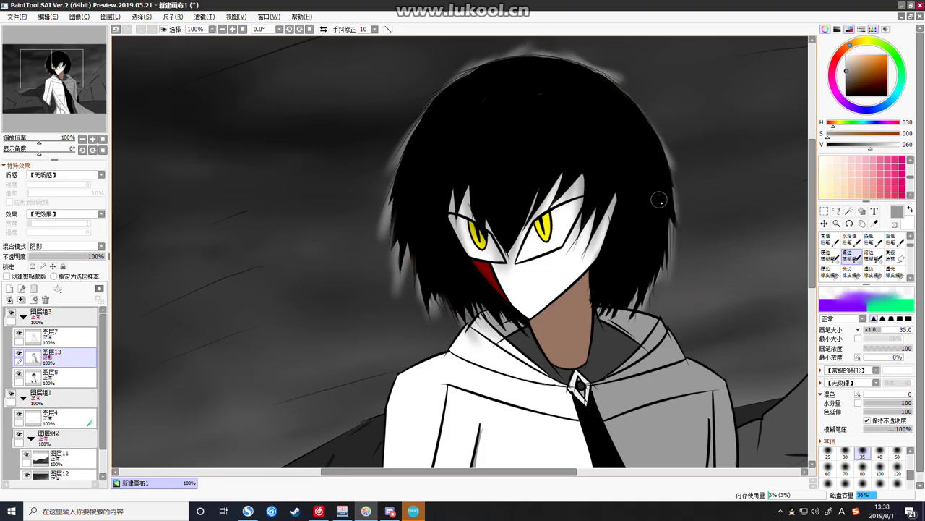
Erase the shading that spills outside the hair's outline with the eraser at size 35
{"action": "key", "text": "e"}
{"action": "mouse_move", "coordinate": [630, 86]}
{"action": "left_mouse_down"}
{"action": "mouse_move", "coordinate": [563, 47]}
{"action": "mouse_move", "coordinate": [536, 61]}
{"action": "left_mouse_up"}
{"action": "mouse_move", "coordinate": [614, 58]}
{"action": "left_mouse_down"}
{"action": "mouse_move", "coordinate": [522, 48]}
{"action": "mouse_move", "coordinate": [456, 70]}
{"action": "mouse_move", "coordinate": [510, 43]}
{"action": "mouse_move", "coordinate": [424, 114]}
{"action": "mouse_move", "coordinate": [434, 95]}
{"action": "mouse_move", "coordinate": [376, 165]}
{"action": "mouse_move", "coordinate": [406, 120]}
{"action": "mouse_move", "coordinate": [381, 317]}
{"action": "left_mouse_up"}
{"action": "mouse_move", "coordinate": [383, 221]}
{"action": "left_mouse_down"}
{"action": "mouse_move", "coordinate": [388, 255]}
{"action": "mouse_move", "coordinate": [382, 195]}
{"action": "mouse_move", "coordinate": [424, 357]}
{"action": "mouse_move", "coordinate": [386, 221]}
{"action": "mouse_move", "coordinate": [397, 317]}
{"action": "mouse_move", "coordinate": [392, 213]}
{"action": "mouse_move", "coordinate": [399, 253]}
{"action": "mouse_move", "coordinate": [449, 336]}
{"action": "mouse_move", "coordinate": [394, 234]}
{"action": "mouse_move", "coordinate": [439, 306]}
{"action": "mouse_move", "coordinate": [442, 346]}
{"action": "left_mouse_up"}
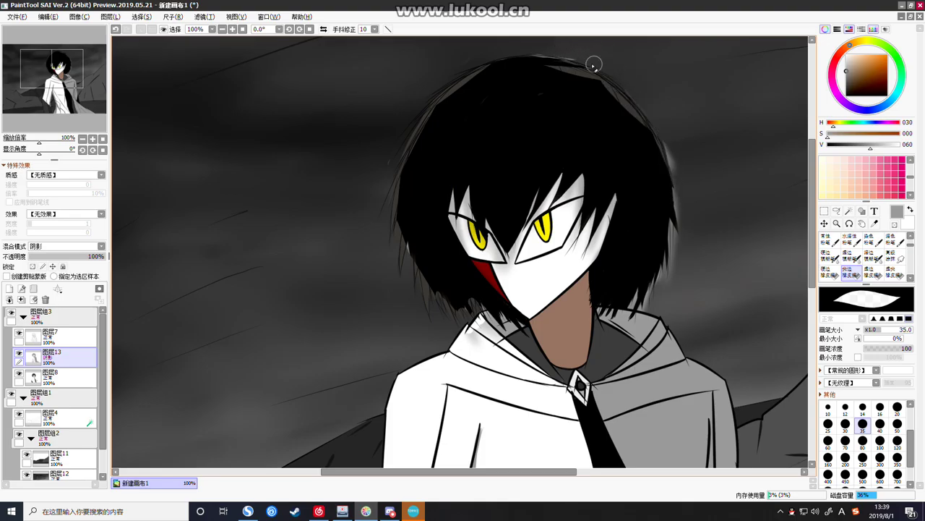
{"action": "left_click_drag", "start_coordinate": [674, 162], "coordinate": [680, 265]}
{"action": "left_click_drag", "start_coordinate": [675, 179], "coordinate": [663, 300]}
{"action": "mouse_move", "coordinate": [680, 221]}
{"action": "left_mouse_down"}
{"action": "mouse_move", "coordinate": [629, 323]}
{"action": "mouse_move", "coordinate": [658, 282]}
{"action": "mouse_move", "coordinate": [633, 319]}
{"action": "mouse_move", "coordinate": [640, 285]}
{"action": "left_mouse_up"}
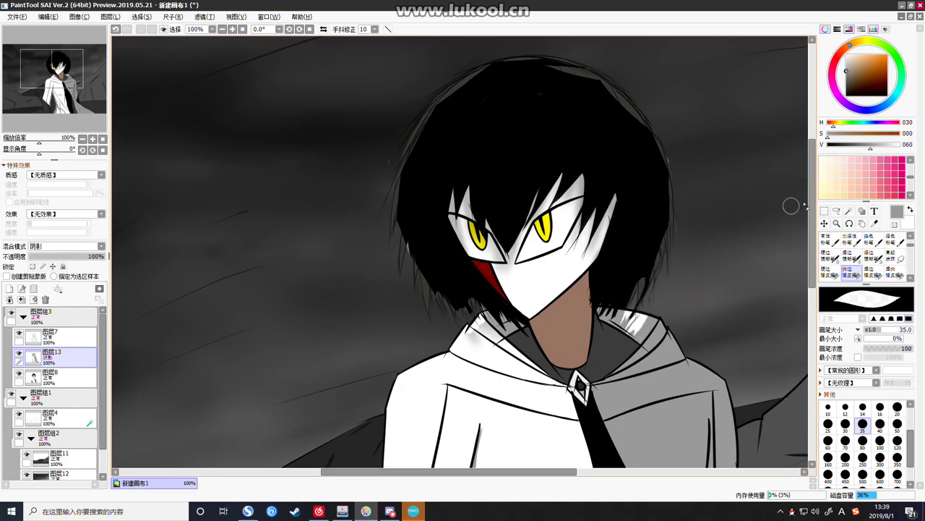
Blend the hair's edge on the cliff side and along the crown with the blur brush at size 35
{"action": "left_click", "coordinate": [847, 254]}
{"action": "key", "text": "ctrl+z"}
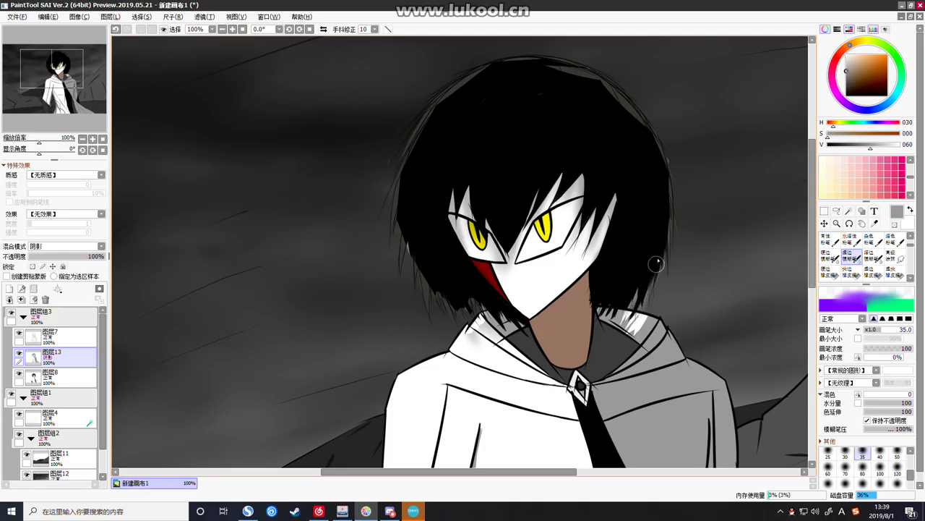
{"action": "left_click_drag", "start_coordinate": [663, 152], "coordinate": [677, 235]}
{"action": "key", "text": "ctrl+z"}
{"action": "left_click_drag", "start_coordinate": [659, 172], "coordinate": [671, 231]}
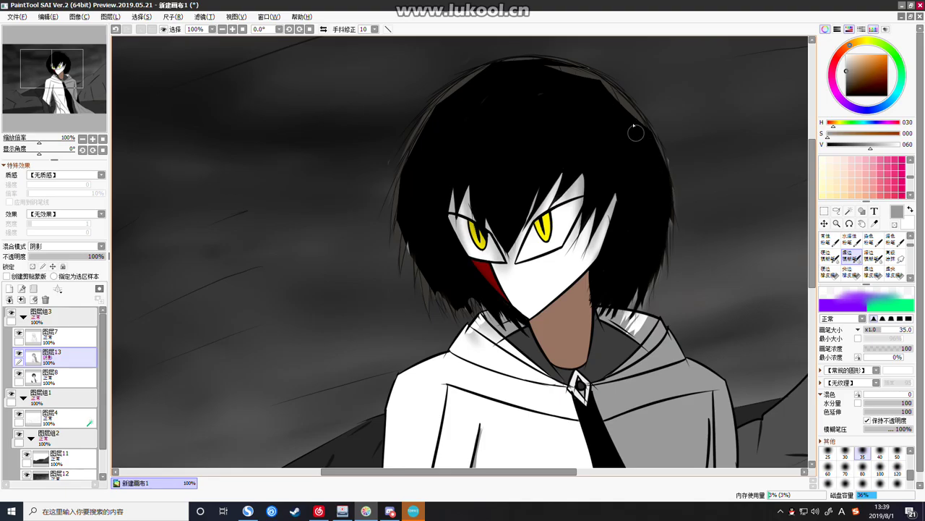
{"action": "left_click_drag", "start_coordinate": [599, 87], "coordinate": [636, 111]}
{"action": "left_click_drag", "start_coordinate": [539, 63], "coordinate": [613, 107]}
{"action": "key", "text": "ctrl+z"}
{"action": "left_click_drag", "start_coordinate": [555, 69], "coordinate": [580, 75]}
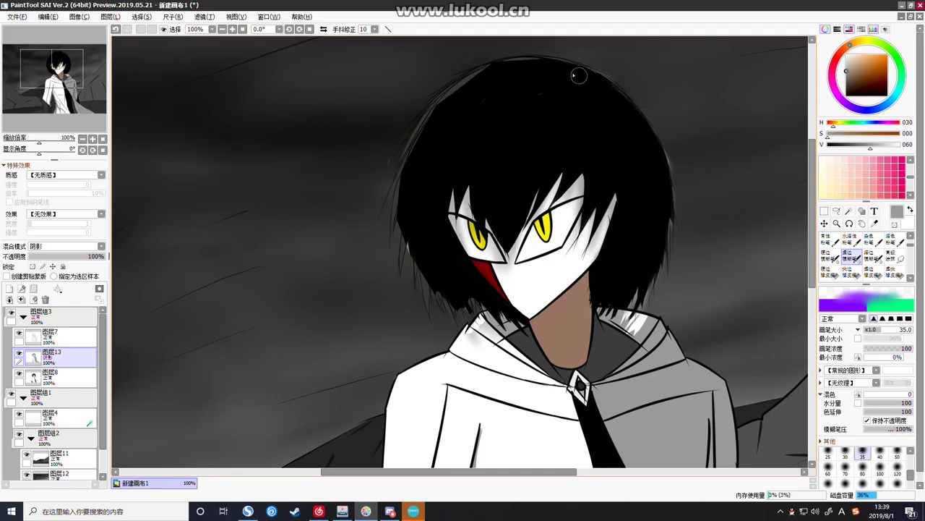
Blend the hair's edge on the white side from crown to tips and smooth the erased patches on the cliff-side hood
{"action": "left_click_drag", "start_coordinate": [507, 64], "coordinate": [405, 152]}
{"action": "key", "text": "ctrl+z"}
{"action": "key", "text": "ctrl+z"}
{"action": "left_click_drag", "start_coordinate": [491, 70], "coordinate": [444, 109]}
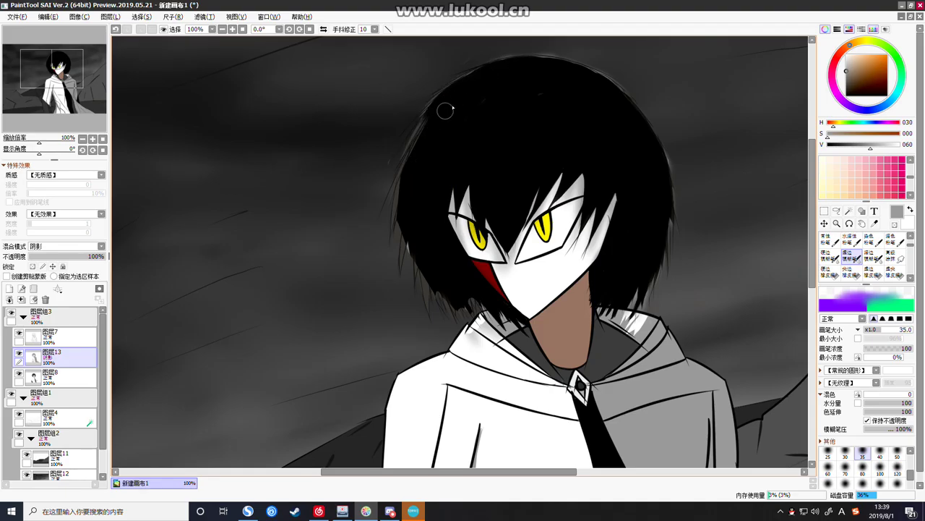
{"action": "mouse_move", "coordinate": [490, 72]}
{"action": "left_mouse_down"}
{"action": "mouse_move", "coordinate": [440, 97]}
{"action": "mouse_move", "coordinate": [402, 167]}
{"action": "left_mouse_up"}
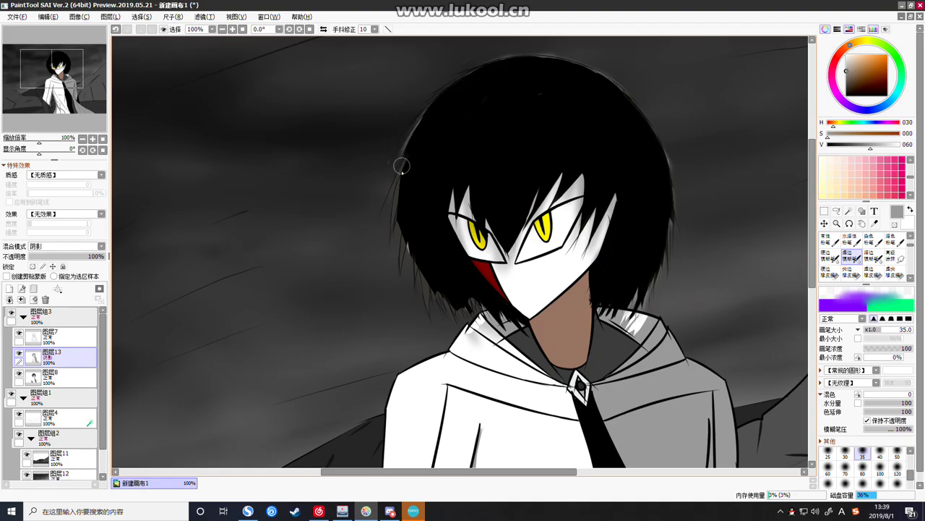
{"action": "key", "text": "ctrl+z"}
{"action": "key", "text": "ctrl+z"}
{"action": "mouse_move", "coordinate": [446, 101]}
{"action": "left_mouse_down"}
{"action": "mouse_move", "coordinate": [399, 185]}
{"action": "mouse_move", "coordinate": [405, 265]}
{"action": "mouse_move", "coordinate": [394, 242]}
{"action": "mouse_move", "coordinate": [416, 220]}
{"action": "left_mouse_up"}
{"action": "mouse_move", "coordinate": [418, 280]}
{"action": "left_mouse_down"}
{"action": "mouse_move", "coordinate": [420, 320]}
{"action": "mouse_move", "coordinate": [440, 268]}
{"action": "left_mouse_up"}
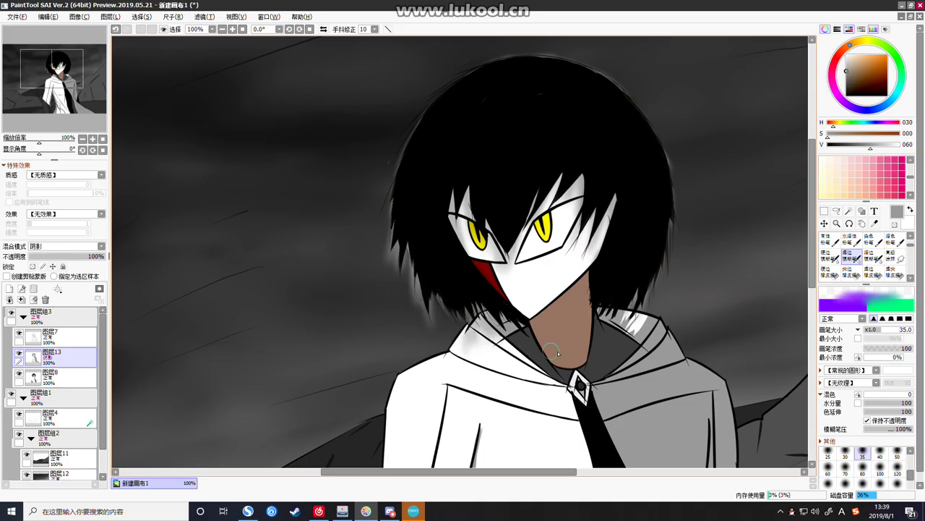
{"action": "left_click_drag", "start_coordinate": [618, 311], "coordinate": [661, 335]}
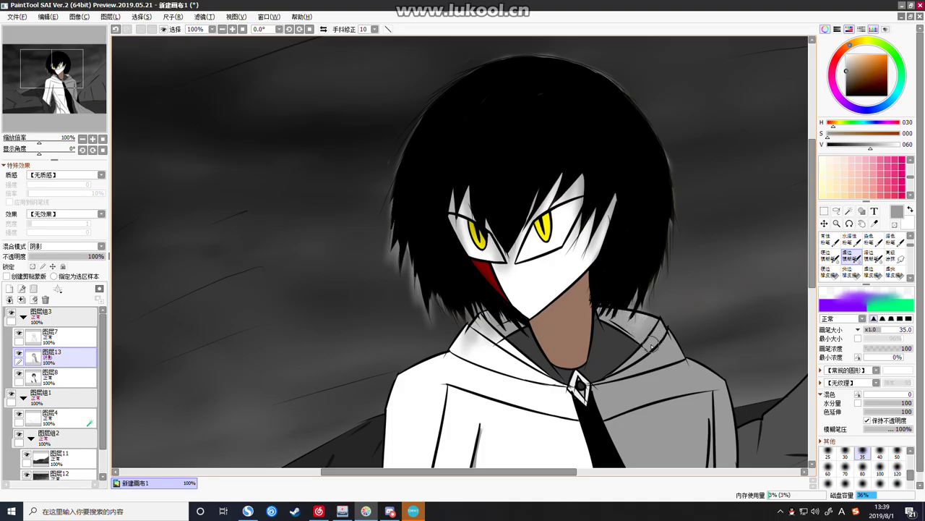
Examine the whole illustration and the character's figure at different zoom levels to judge the shading
{"action": "scroll", "coordinate": [650, 316], "scroll_direction": "down", "scroll_amount": 9}
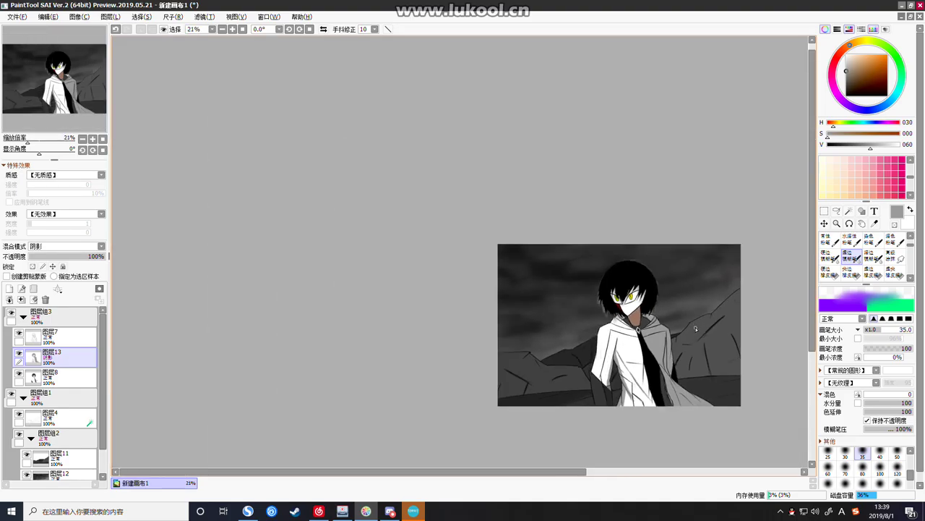
{"action": "scroll", "coordinate": [688, 363], "scroll_direction": "up", "scroll_amount": 6}
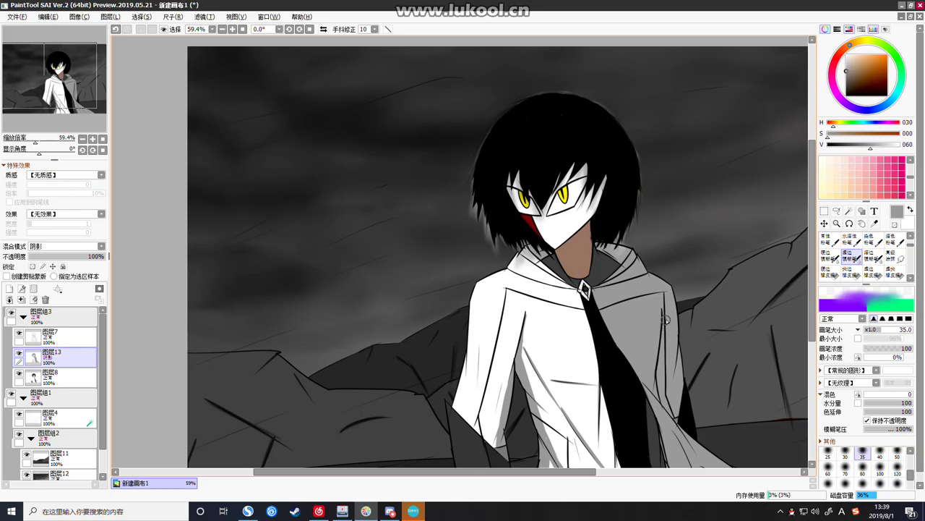
{"action": "scroll", "coordinate": [703, 362], "scroll_direction": "down", "scroll_amount": 2}
{"action": "scroll", "coordinate": [713, 400], "scroll_direction": "up", "scroll_amount": 4}
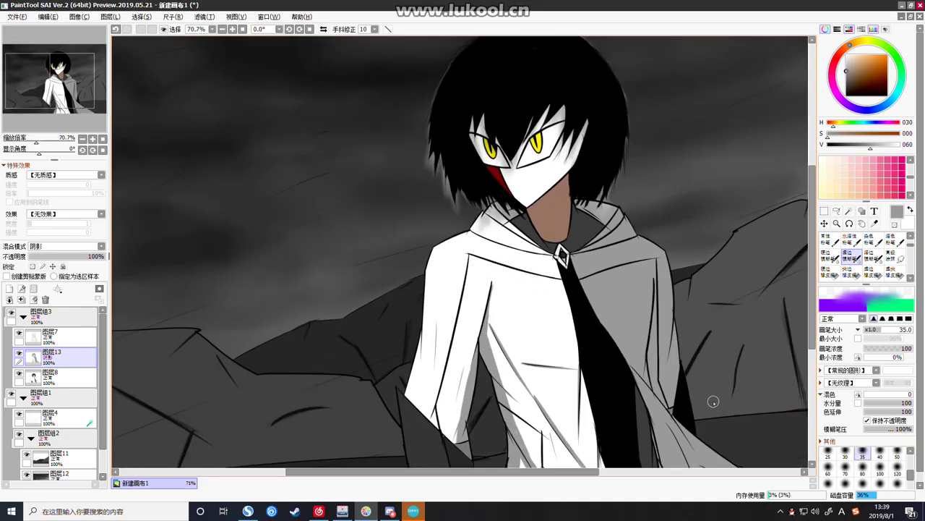
{"action": "scroll", "coordinate": [702, 391], "scroll_direction": "down", "scroll_amount": 3}
{"action": "scroll", "coordinate": [687, 426], "scroll_direction": "up", "scroll_amount": 2}
{"action": "scroll", "coordinate": [672, 457], "scroll_direction": "down", "scroll_amount": 4}
{"action": "scroll", "coordinate": [653, 434], "scroll_direction": "up", "scroll_amount": 8}
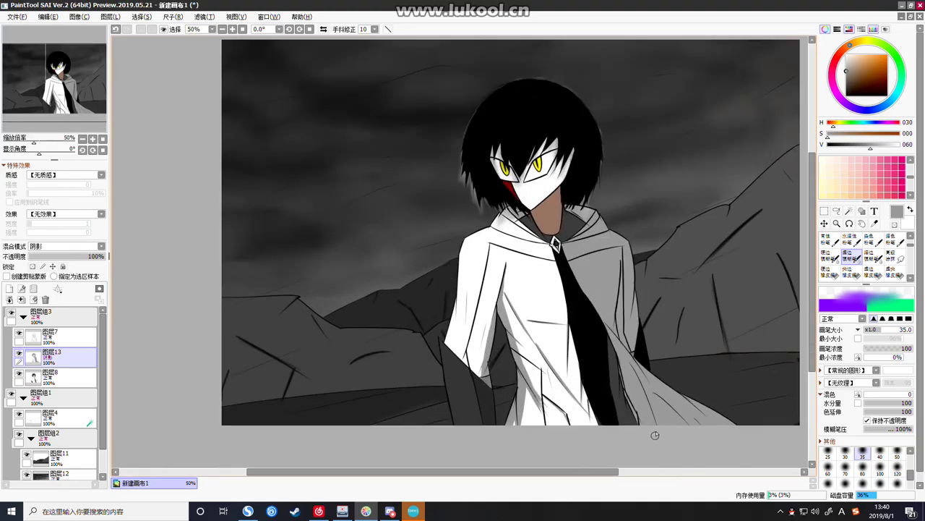
{"action": "scroll", "coordinate": [637, 362], "scroll_direction": "down", "scroll_amount": 1}
{"action": "scroll", "coordinate": [649, 475], "scroll_direction": "up", "scroll_amount": 2}
{"action": "scroll", "coordinate": [649, 475], "scroll_direction": "down", "scroll_amount": 7}
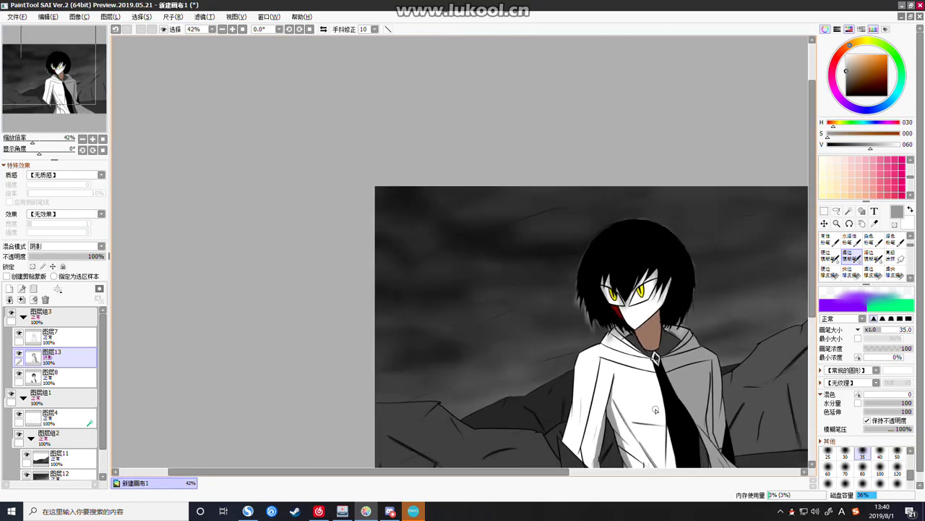
{"action": "left_click_drag", "start_coordinate": [811, 248], "coordinate": [810, 382]}
{"action": "left_click_drag", "start_coordinate": [504, 472], "coordinate": [647, 472]}
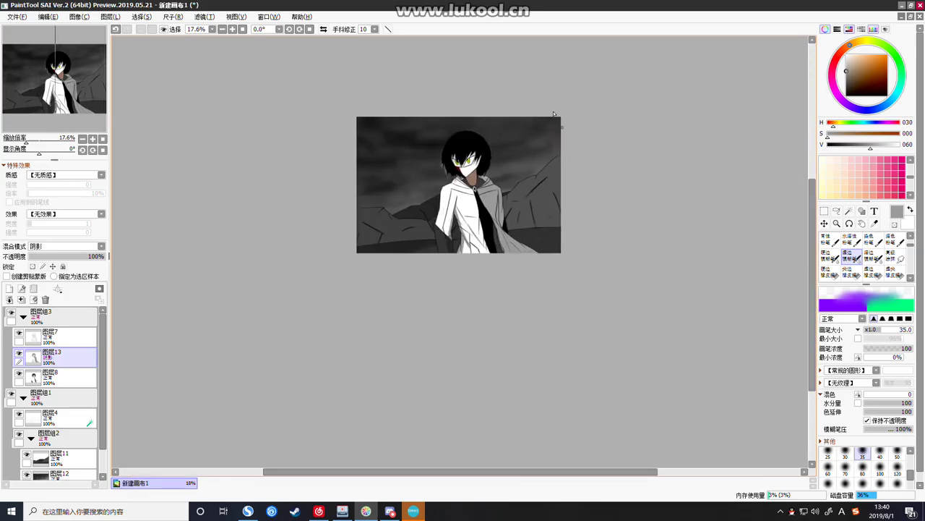
{"action": "scroll", "coordinate": [580, 395], "scroll_direction": "up", "scroll_amount": 6}
{"action": "scroll", "coordinate": [580, 396], "scroll_direction": "down", "scroll_amount": 2}
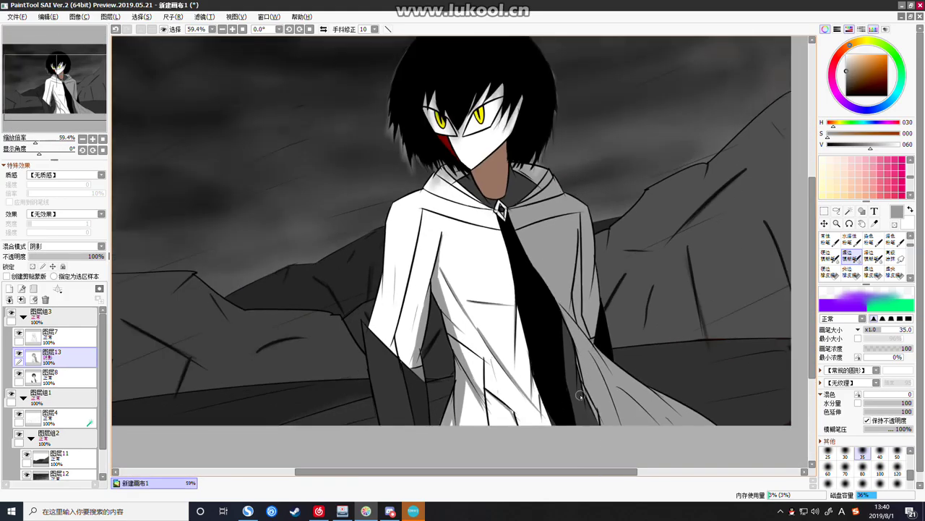
Erase the shadow from the black strip below the clasp with the hard-edged eraser at size 40
{"action": "scroll", "coordinate": [580, 396], "scroll_direction": "up", "scroll_amount": 2}
{"action": "left_click", "coordinate": [838, 272]}
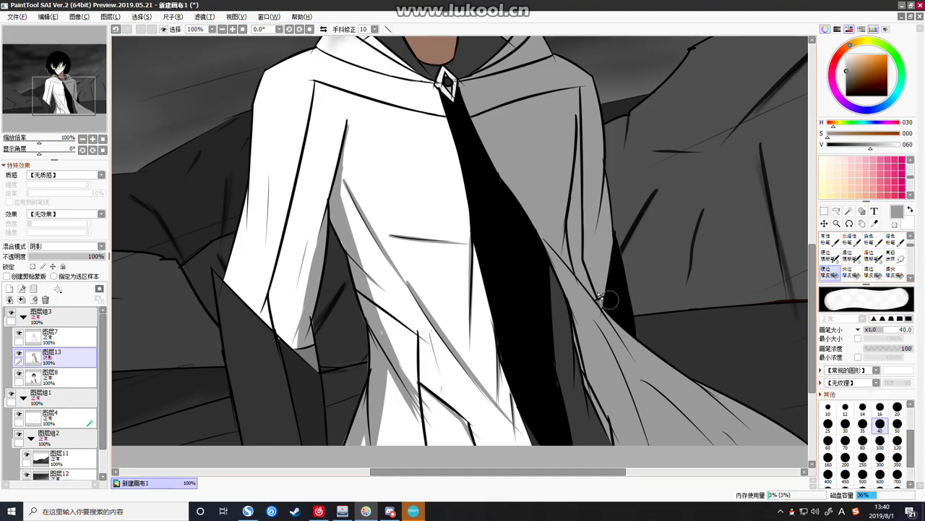
{"action": "mouse_move", "coordinate": [497, 242]}
{"action": "left_mouse_down"}
{"action": "mouse_move", "coordinate": [547, 240]}
{"action": "mouse_move", "coordinate": [517, 319]}
{"action": "mouse_move", "coordinate": [518, 367]}
{"action": "mouse_move", "coordinate": [549, 450]}
{"action": "mouse_move", "coordinate": [548, 432]}
{"action": "left_mouse_up"}
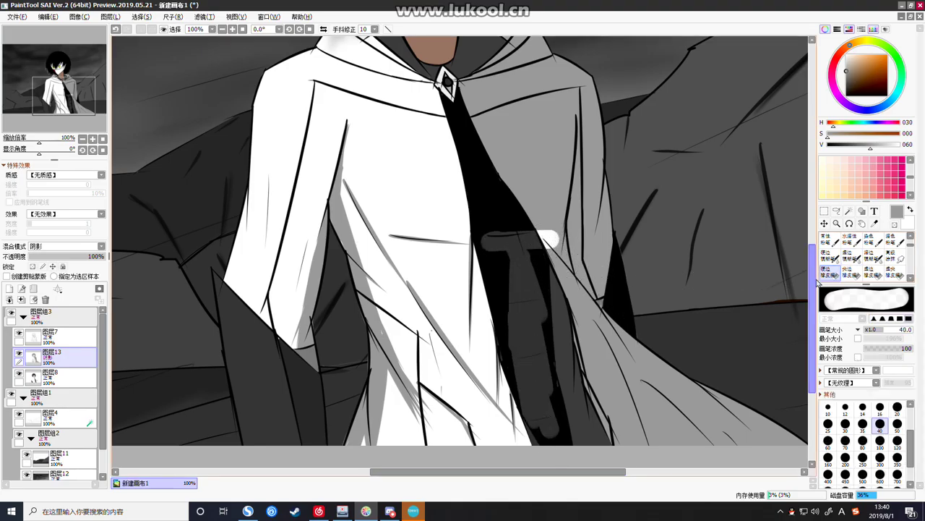
{"action": "left_click", "coordinate": [850, 253]}
{"action": "mouse_move", "coordinate": [562, 245]}
{"action": "left_mouse_down"}
{"action": "mouse_move", "coordinate": [541, 240]}
{"action": "mouse_move", "coordinate": [500, 282]}
{"action": "mouse_move", "coordinate": [503, 242]}
{"action": "mouse_move", "coordinate": [527, 269]}
{"action": "mouse_move", "coordinate": [539, 257]}
{"action": "mouse_move", "coordinate": [518, 289]}
{"action": "left_mouse_up"}
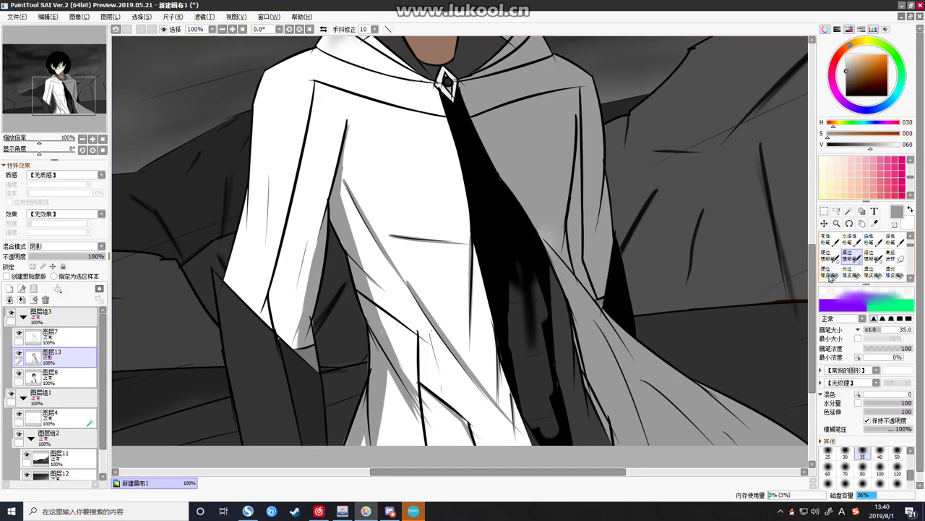
{"action": "left_click", "coordinate": [828, 271]}
{"action": "mouse_move", "coordinate": [475, 149]}
{"action": "left_mouse_down"}
{"action": "mouse_move", "coordinate": [499, 275]}
{"action": "mouse_move", "coordinate": [533, 309]}
{"action": "mouse_move", "coordinate": [530, 251]}
{"action": "mouse_move", "coordinate": [506, 274]}
{"action": "mouse_move", "coordinate": [526, 445]}
{"action": "mouse_move", "coordinate": [557, 405]}
{"action": "mouse_move", "coordinate": [499, 261]}
{"action": "left_mouse_up"}
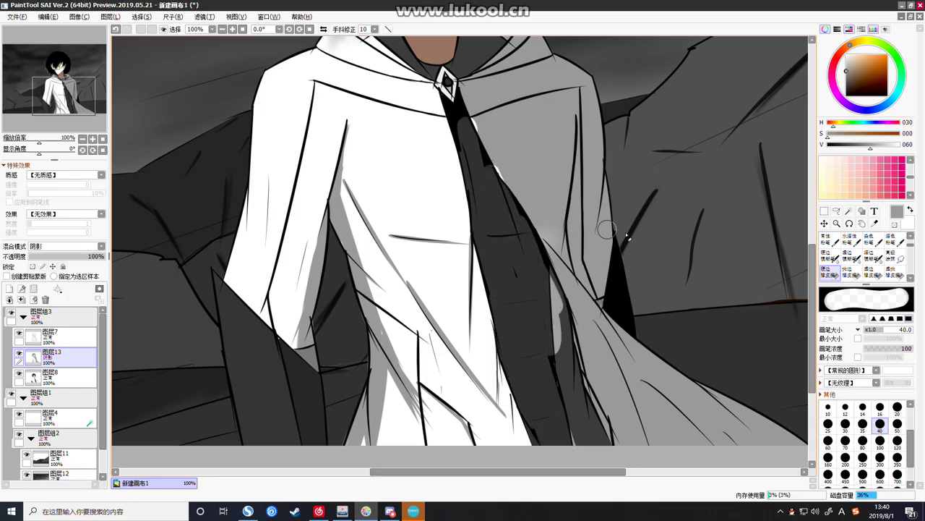
Blend soft shadow down the cliff-side edge of the black strip with the blur brush at size 35
{"action": "left_click", "coordinate": [851, 256]}
{"action": "mouse_move", "coordinate": [467, 94]}
{"action": "left_mouse_down"}
{"action": "mouse_move", "coordinate": [470, 174]}
{"action": "mouse_move", "coordinate": [548, 278]}
{"action": "mouse_move", "coordinate": [528, 246]}
{"action": "mouse_move", "coordinate": [545, 311]}
{"action": "mouse_move", "coordinate": [514, 234]}
{"action": "mouse_move", "coordinate": [568, 354]}
{"action": "mouse_move", "coordinate": [541, 268]}
{"action": "mouse_move", "coordinate": [565, 328]}
{"action": "left_mouse_up"}
{"action": "mouse_move", "coordinate": [547, 277]}
{"action": "left_mouse_down"}
{"action": "mouse_move", "coordinate": [518, 248]}
{"action": "mouse_move", "coordinate": [554, 372]}
{"action": "left_mouse_up"}
{"action": "mouse_move", "coordinate": [578, 455]}
{"action": "left_mouse_down"}
{"action": "mouse_move", "coordinate": [554, 357]}
{"action": "mouse_move", "coordinate": [504, 371]}
{"action": "left_mouse_up"}
{"action": "mouse_move", "coordinate": [535, 338]}
{"action": "left_mouse_down"}
{"action": "mouse_move", "coordinate": [531, 374]}
{"action": "mouse_move", "coordinate": [513, 330]}
{"action": "mouse_move", "coordinate": [537, 388]}
{"action": "left_mouse_up"}
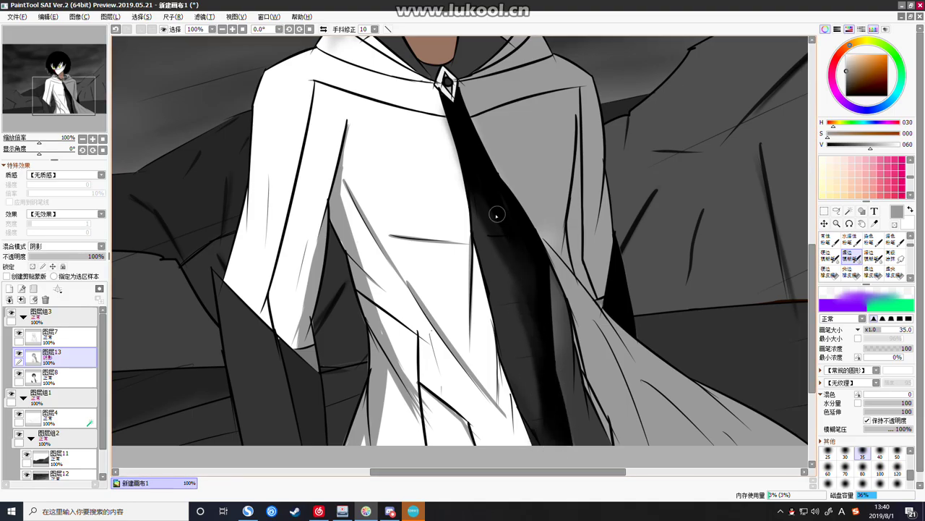
Blend soft shadow along the lower part and white-side edge of the black strip with the blur brush at size 35
{"action": "mouse_move", "coordinate": [563, 434]}
{"action": "left_mouse_down"}
{"action": "mouse_move", "coordinate": [528, 405]}
{"action": "mouse_move", "coordinate": [532, 372]}
{"action": "left_mouse_up"}
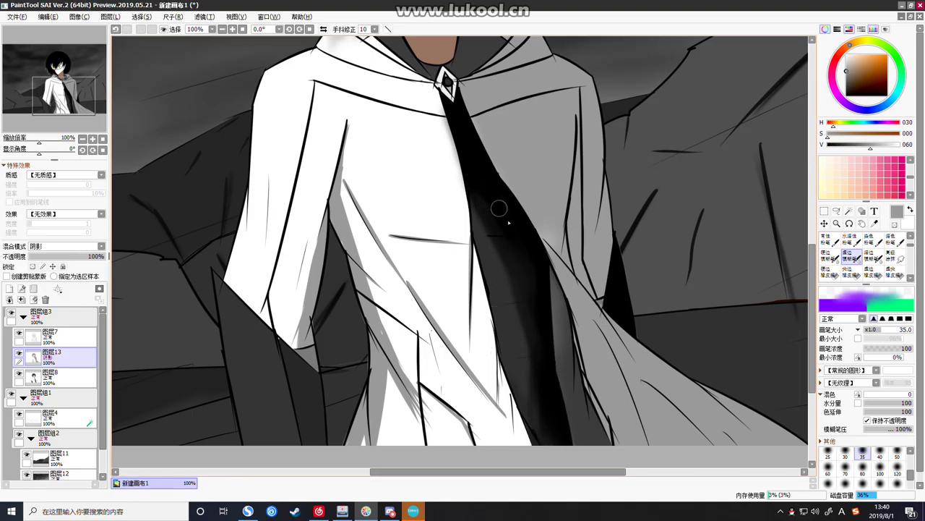
{"action": "scroll", "coordinate": [522, 193], "scroll_direction": "down", "scroll_amount": 10}
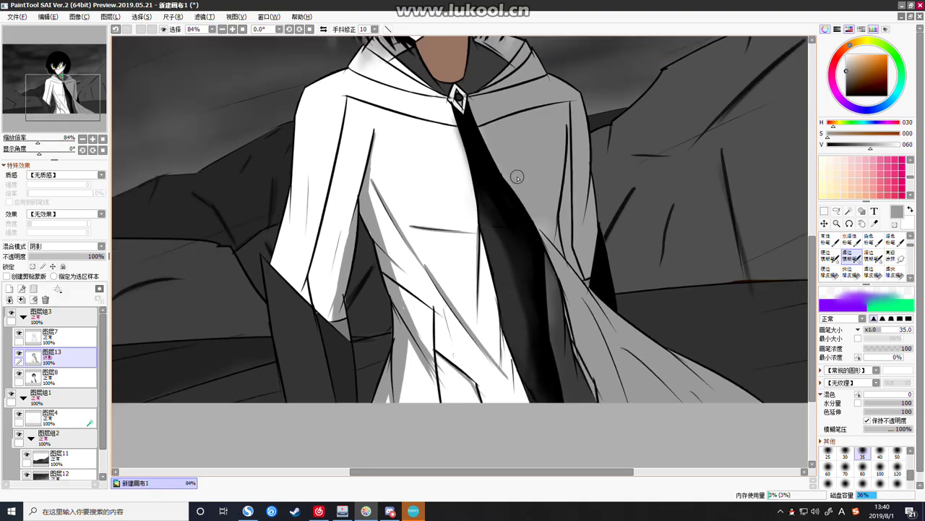
{"action": "scroll", "coordinate": [559, 294], "scroll_direction": "up", "scroll_amount": 9}
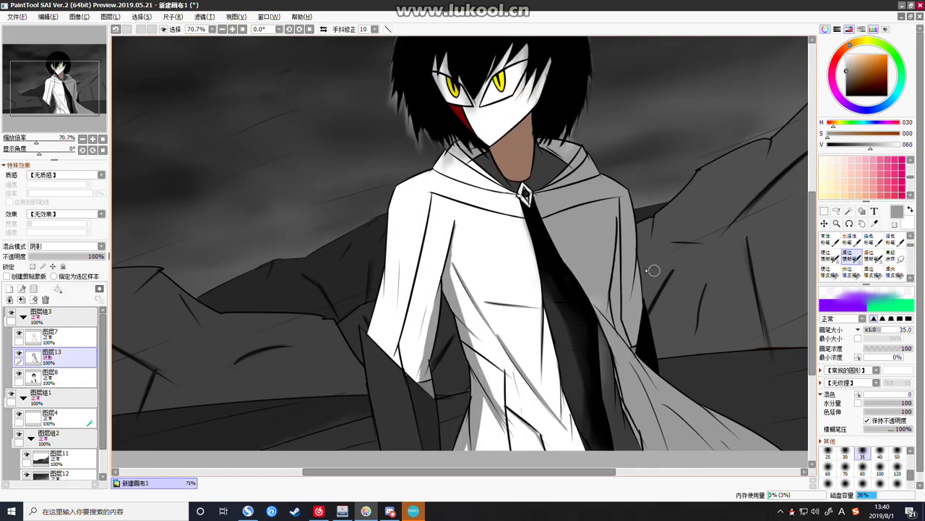
{"action": "left_click_drag", "start_coordinate": [540, 287], "coordinate": [559, 313]}
Erase shadow from the lower black strip with the pointed eraser at size 35 and blend its edges with the blur brush
{"action": "key", "text": "e"}
{"action": "mouse_move", "coordinate": [575, 384]}
{"action": "left_mouse_down"}
{"action": "mouse_move", "coordinate": [603, 446]}
{"action": "mouse_move", "coordinate": [617, 454]}
{"action": "left_mouse_up"}
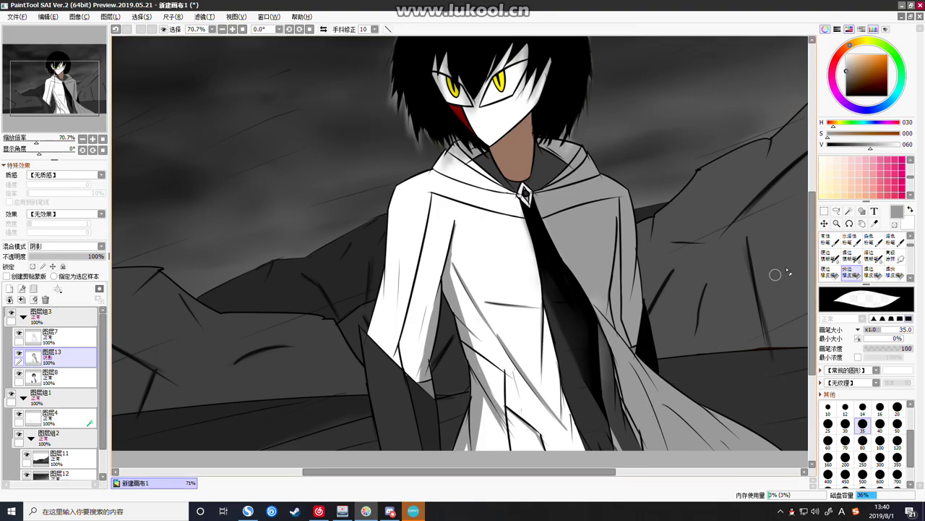
{"action": "left_click", "coordinate": [847, 259]}
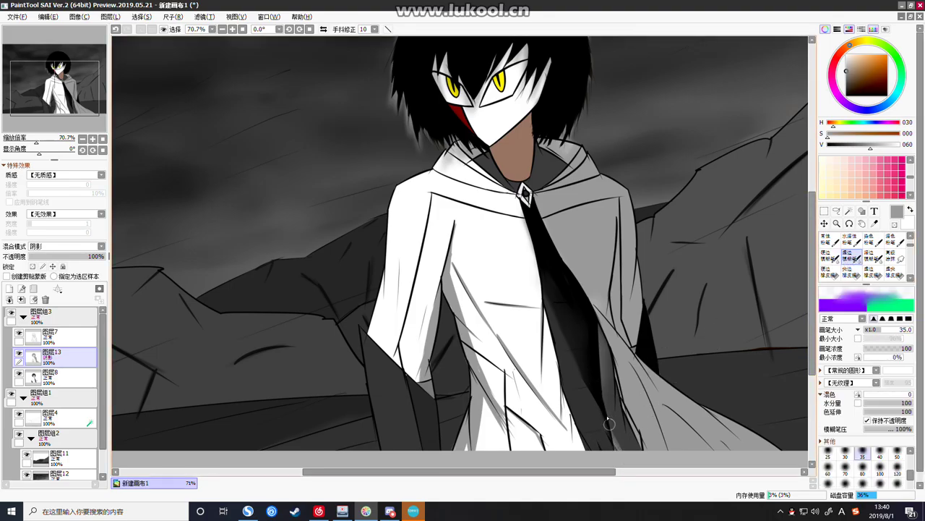
{"action": "mouse_move", "coordinate": [586, 367]}
{"action": "left_mouse_down"}
{"action": "mouse_move", "coordinate": [604, 422]}
{"action": "mouse_move", "coordinate": [588, 374]}
{"action": "mouse_move", "coordinate": [592, 325]}
{"action": "mouse_move", "coordinate": [579, 310]}
{"action": "mouse_move", "coordinate": [605, 413]}
{"action": "left_mouse_up"}
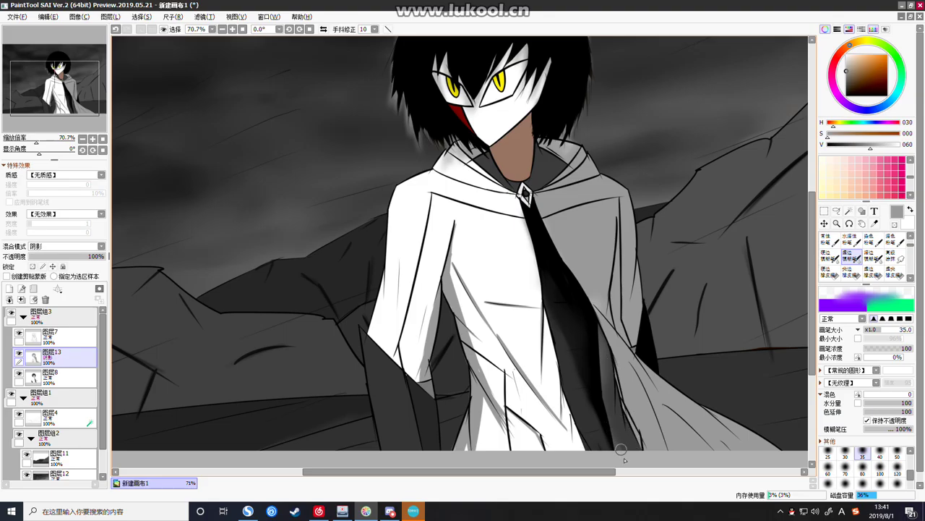
{"action": "left_click_drag", "start_coordinate": [609, 445], "coordinate": [595, 405]}
Erase the gray shading from the cliff-side half of the mask, around the eye and between the hair strands, with the hard-edged eraser at size 14
{"action": "scroll", "coordinate": [598, 292], "scroll_direction": "down", "scroll_amount": 1}
{"action": "scroll", "coordinate": [576, 155], "scroll_direction": "up", "scroll_amount": 3}
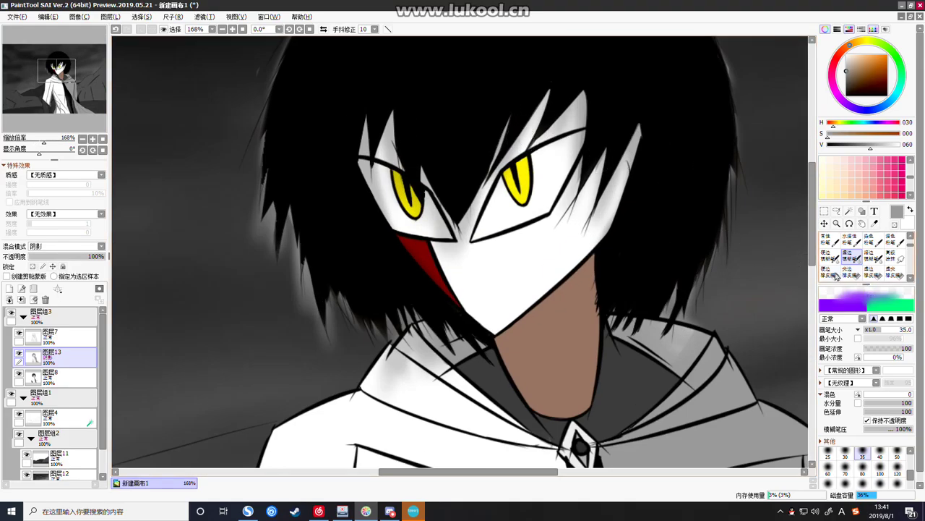
{"action": "left_click", "coordinate": [835, 276]}
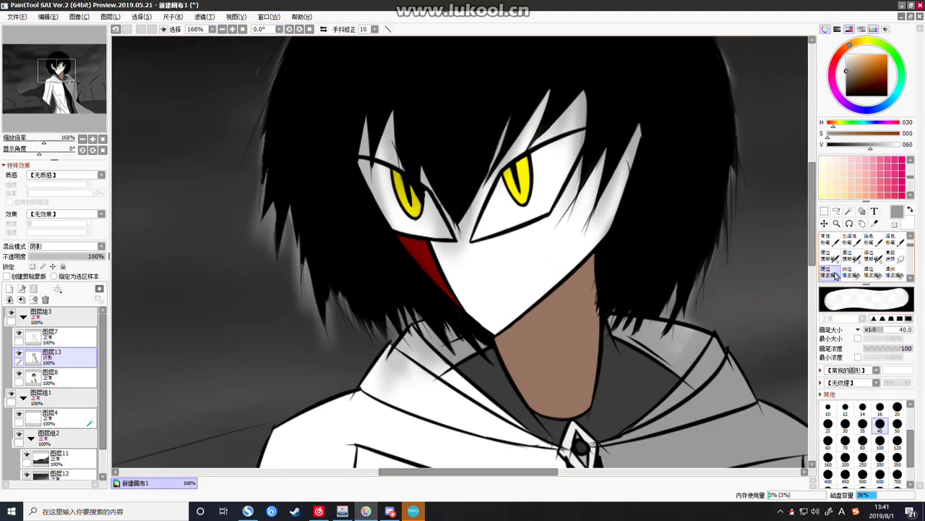
{"action": "left_click", "coordinate": [863, 407]}
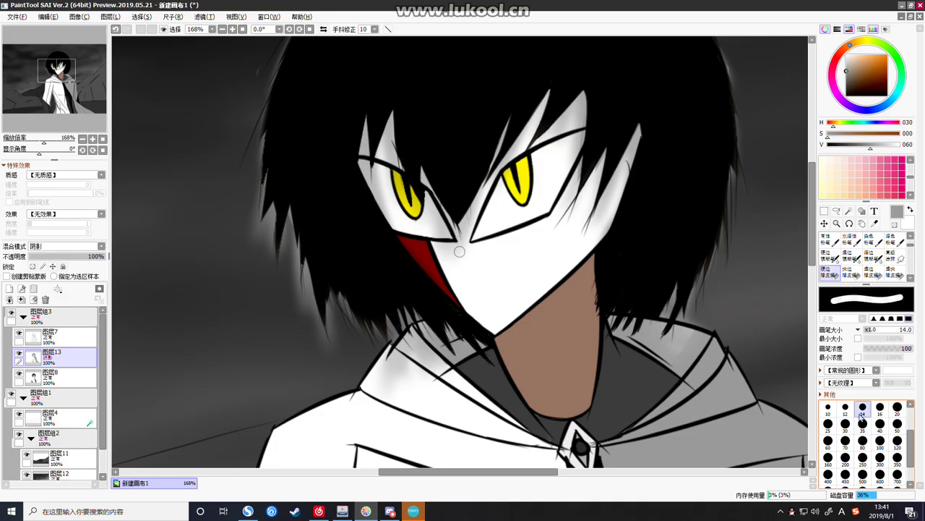
{"action": "mouse_move", "coordinate": [639, 142]}
{"action": "left_mouse_down"}
{"action": "mouse_move", "coordinate": [613, 180]}
{"action": "mouse_move", "coordinate": [606, 216]}
{"action": "mouse_move", "coordinate": [625, 165]}
{"action": "mouse_move", "coordinate": [575, 246]}
{"action": "mouse_move", "coordinate": [613, 196]}
{"action": "mouse_move", "coordinate": [592, 238]}
{"action": "left_mouse_up"}
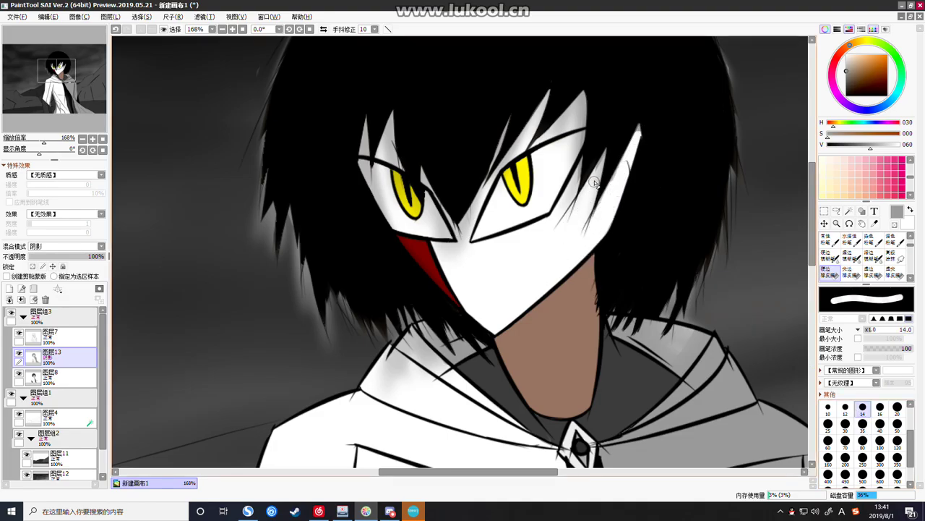
{"action": "left_click_drag", "start_coordinate": [603, 161], "coordinate": [583, 218]}
{"action": "left_click_drag", "start_coordinate": [583, 167], "coordinate": [566, 209]}
{"action": "left_click_drag", "start_coordinate": [601, 170], "coordinate": [565, 226]}
{"action": "mouse_move", "coordinate": [583, 97]}
{"action": "left_mouse_down"}
{"action": "mouse_move", "coordinate": [568, 146]}
{"action": "mouse_move", "coordinate": [566, 125]}
{"action": "mouse_move", "coordinate": [578, 109]}
{"action": "mouse_move", "coordinate": [536, 154]}
{"action": "left_mouse_up"}
{"action": "left_click_drag", "start_coordinate": [577, 118], "coordinate": [572, 136]}
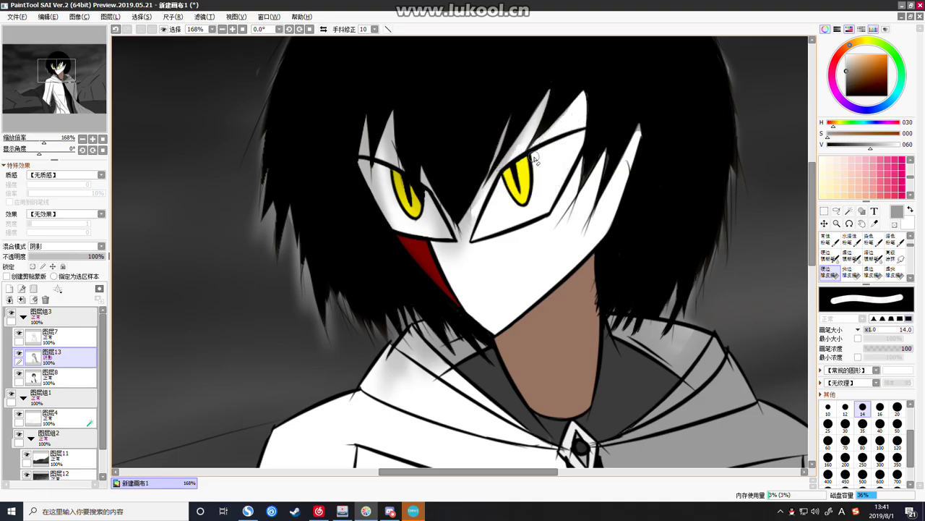
Erase the remaining gray shading from the mask's bridge, the white-side eye area and the gaps in the fringe above it
{"action": "left_click_drag", "start_coordinate": [477, 230], "coordinate": [450, 266]}
{"action": "left_click_drag", "start_coordinate": [451, 233], "coordinate": [449, 285]}
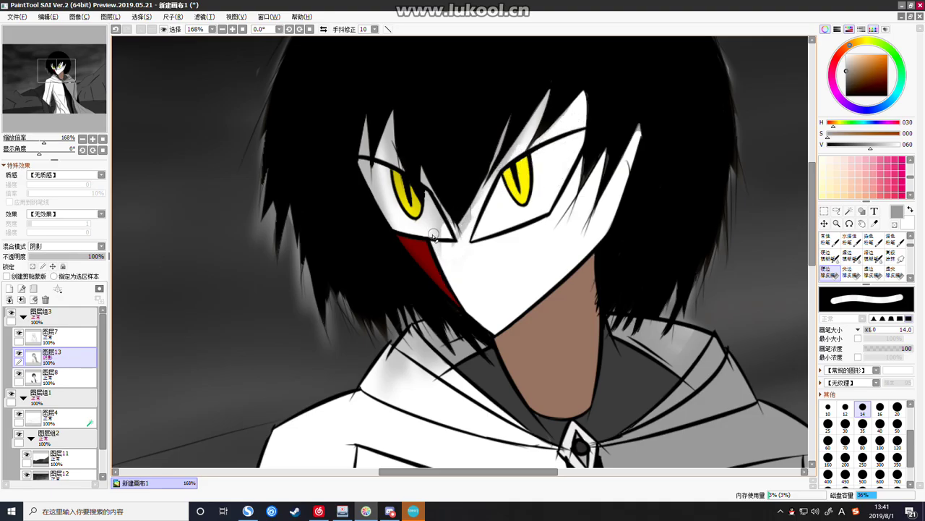
{"action": "mouse_move", "coordinate": [377, 181]}
{"action": "left_mouse_down"}
{"action": "mouse_move", "coordinate": [397, 230]}
{"action": "mouse_move", "coordinate": [405, 211]}
{"action": "mouse_move", "coordinate": [435, 210]}
{"action": "left_mouse_up"}
{"action": "left_click_drag", "start_coordinate": [379, 199], "coordinate": [389, 190]}
{"action": "mouse_move", "coordinate": [389, 136]}
{"action": "left_mouse_down"}
{"action": "mouse_move", "coordinate": [394, 159]}
{"action": "mouse_move", "coordinate": [369, 153]}
{"action": "left_mouse_up"}
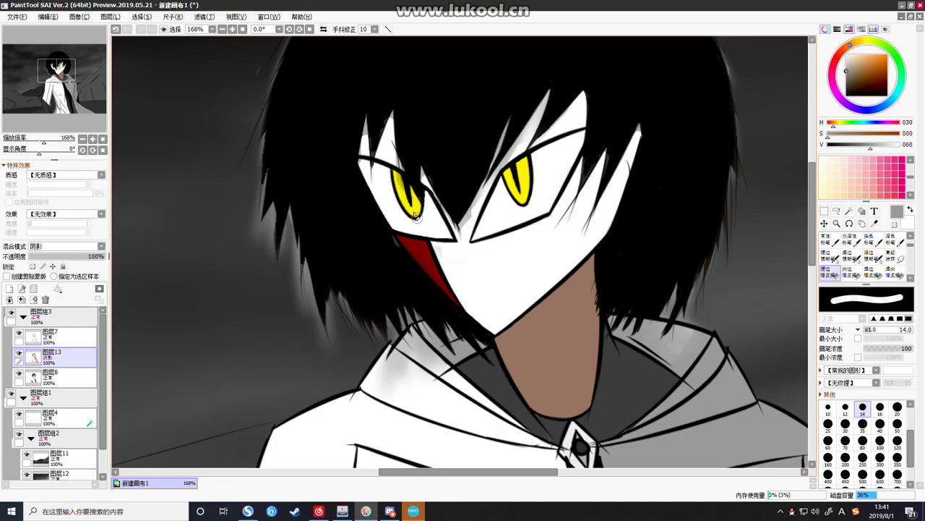
Try to erase the pale glow around the white-side hair tips with the hard-edged eraser at size 14
{"action": "scroll", "coordinate": [436, 248], "scroll_direction": "down", "scroll_amount": 4}
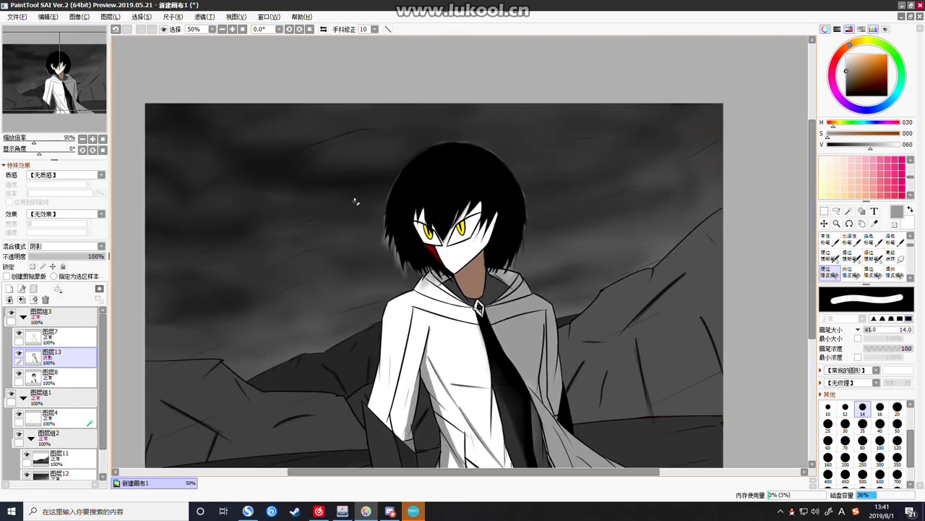
{"action": "scroll", "coordinate": [368, 198], "scroll_direction": "up", "scroll_amount": 4}
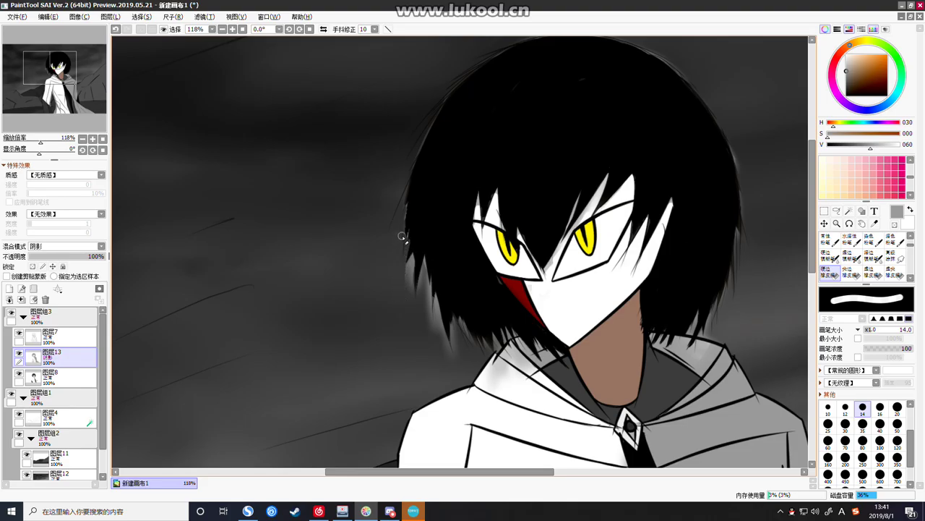
{"action": "left_click_drag", "start_coordinate": [425, 269], "coordinate": [436, 340]}
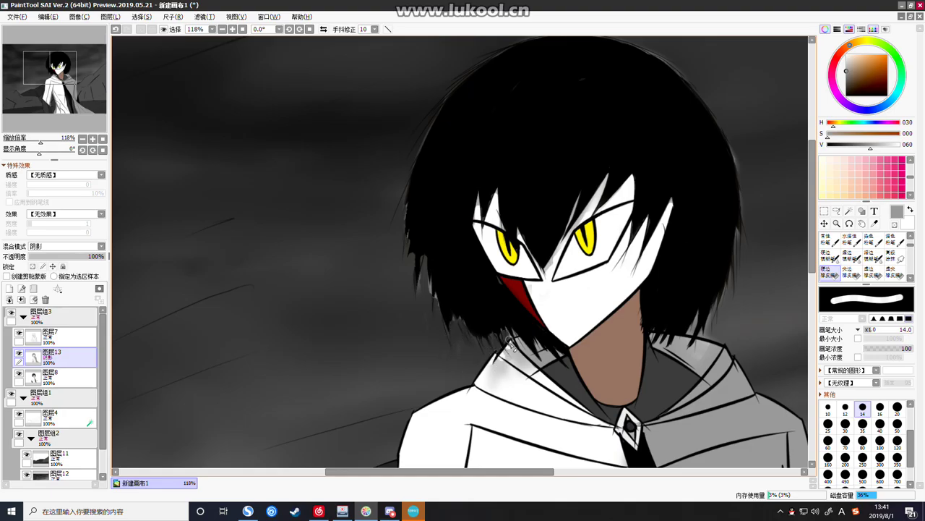
{"action": "key", "text": "ctrl+z"}
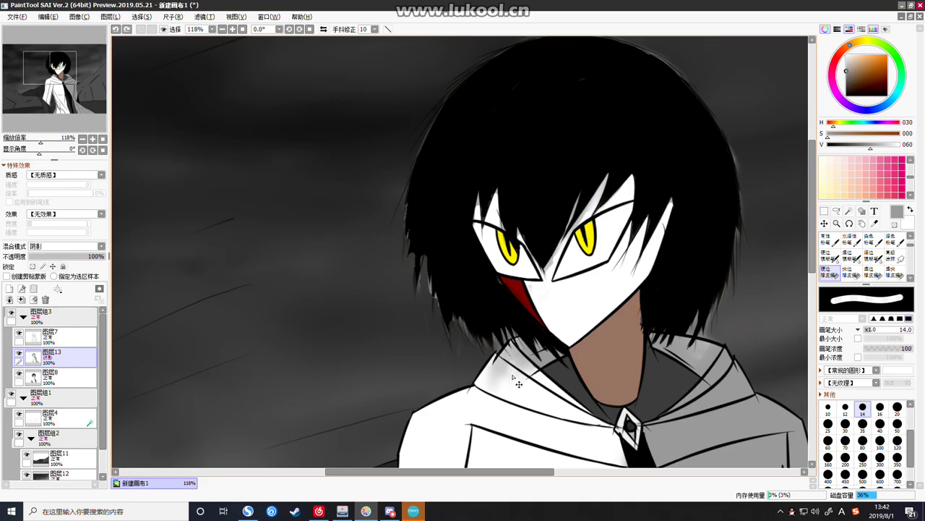
{"action": "key", "text": "ctrl+z"}
{"action": "key", "text": "ctrl+z"}
{"action": "key", "text": "ctrl+z"}
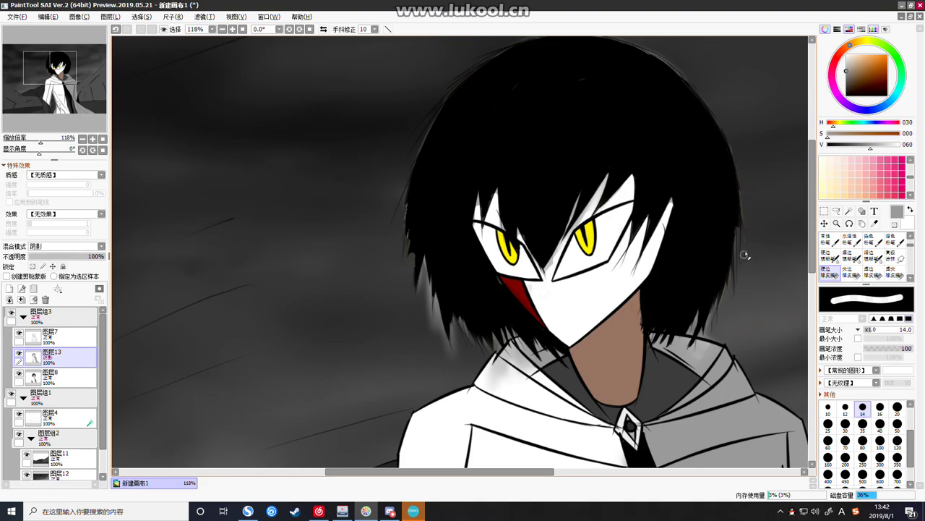
Erase bright patches into both sides of the hood and remove the glow around the white-side hair tips
{"action": "left_click_drag", "start_coordinate": [700, 348], "coordinate": [706, 333]}
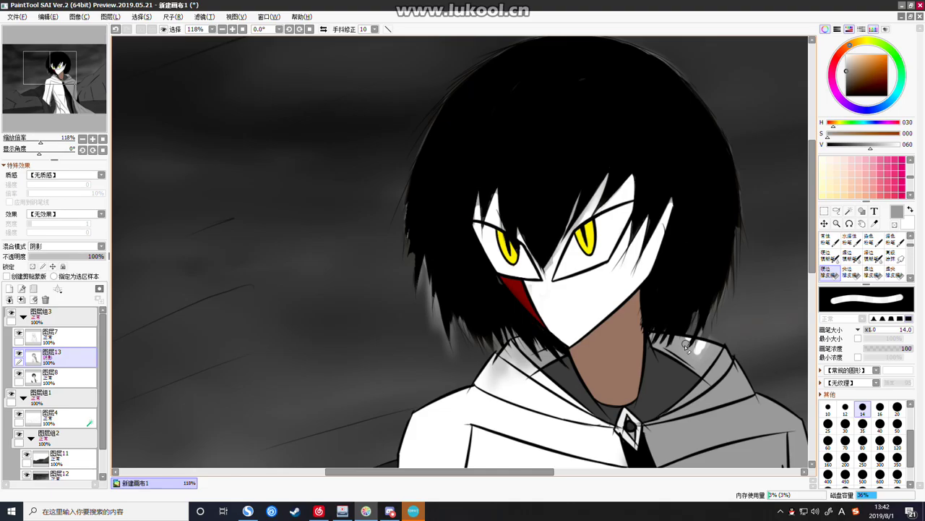
{"action": "mouse_move", "coordinate": [421, 282]}
{"action": "left_mouse_down"}
{"action": "mouse_move", "coordinate": [439, 349]}
{"action": "mouse_move", "coordinate": [429, 283]}
{"action": "mouse_move", "coordinate": [460, 367]}
{"action": "mouse_move", "coordinate": [452, 321]}
{"action": "mouse_move", "coordinate": [458, 350]}
{"action": "left_mouse_up"}
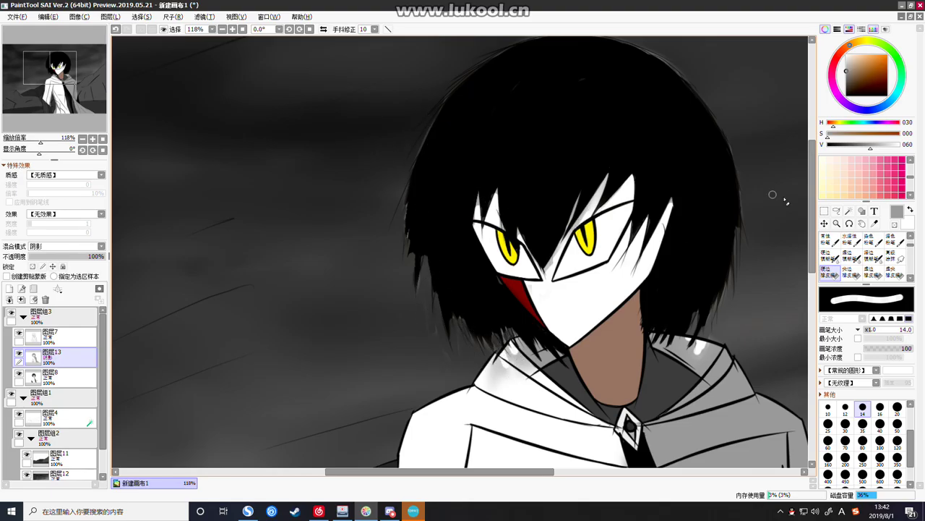
Try to soften the bright patches on the cliff-side hood with the blur brush at size 35
{"action": "left_click", "coordinate": [854, 261]}
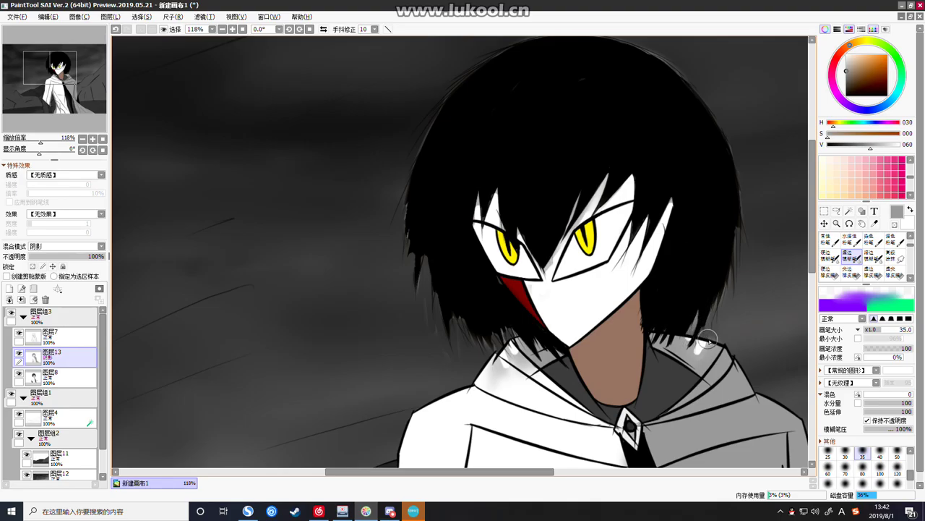
{"action": "key", "text": "ctrl+z"}
{"action": "left_click_drag", "start_coordinate": [707, 361], "coordinate": [682, 338]}
{"action": "key", "text": "ctrl+z"}
Refine the cliff-side hair tips above the hood with the pointed eraser and the blur brush at size 14
{"action": "key", "text": "e"}
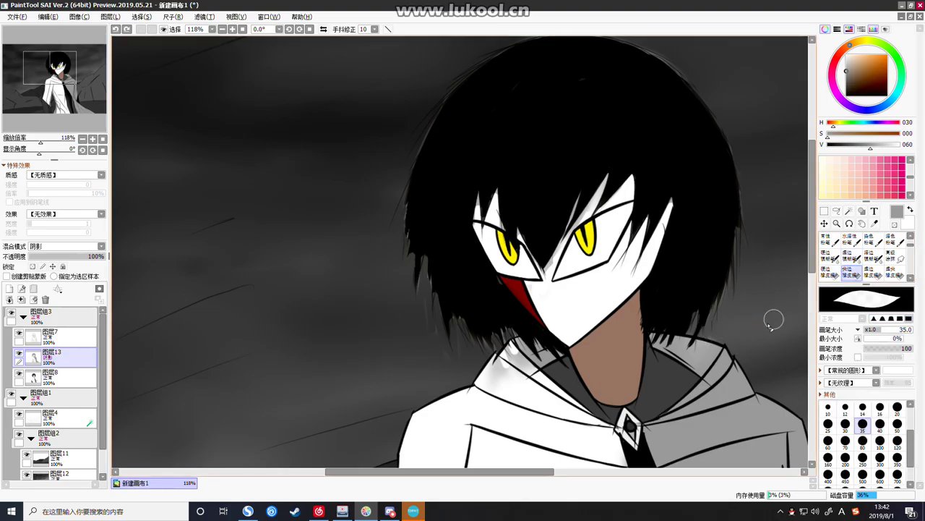
{"action": "left_click_drag", "start_coordinate": [716, 331], "coordinate": [707, 337]}
{"action": "left_click", "coordinate": [840, 260]}
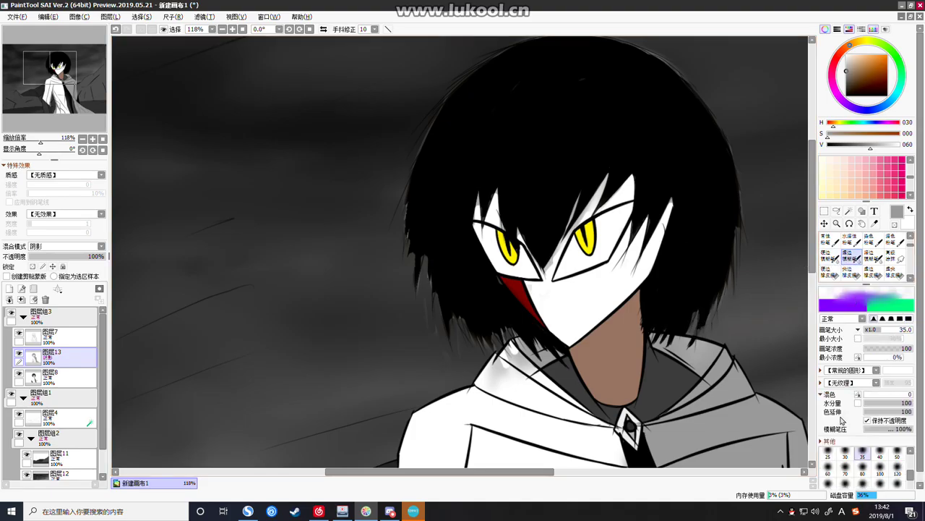
{"action": "scroll", "coordinate": [874, 459], "scroll_direction": "up", "scroll_amount": 3}
{"action": "left_click", "coordinate": [862, 482]}
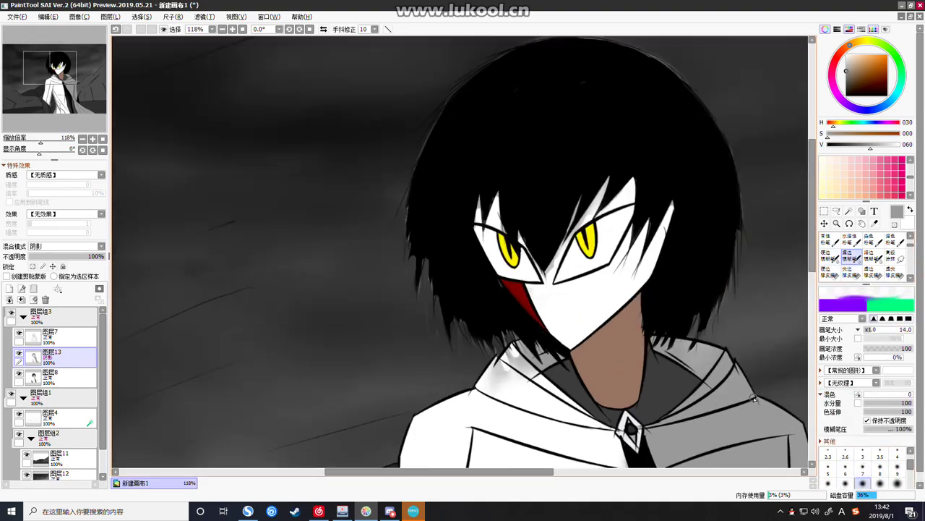
{"action": "scroll", "coordinate": [754, 398], "scroll_direction": "up", "scroll_amount": 5}
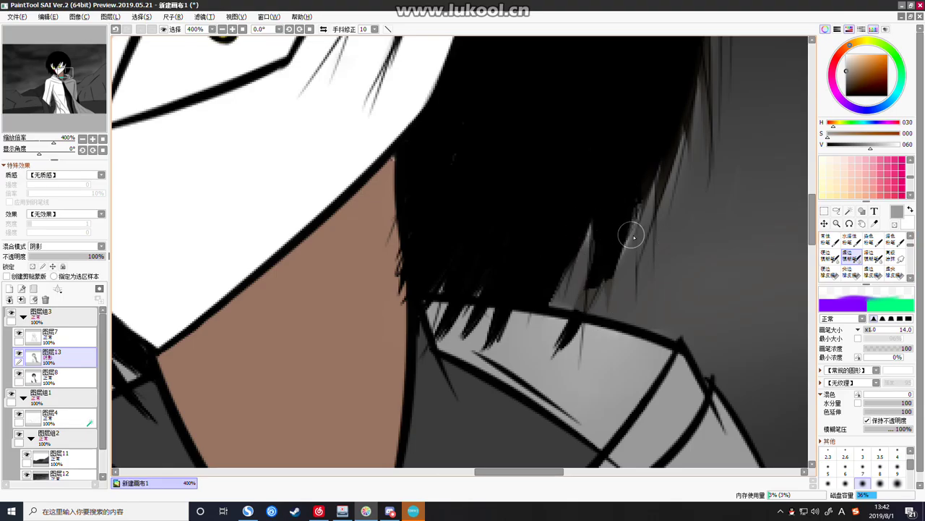
{"action": "key", "text": "e"}
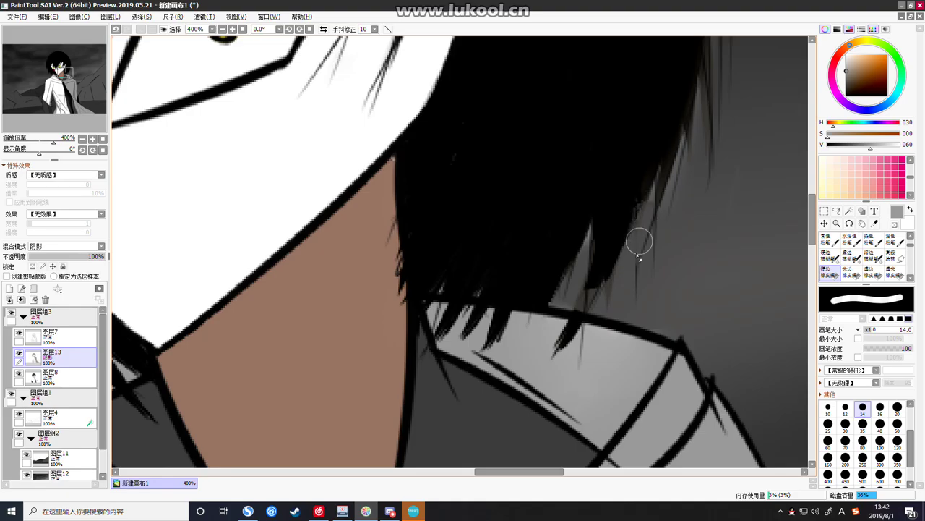
{"action": "left_click", "coordinate": [852, 266]}
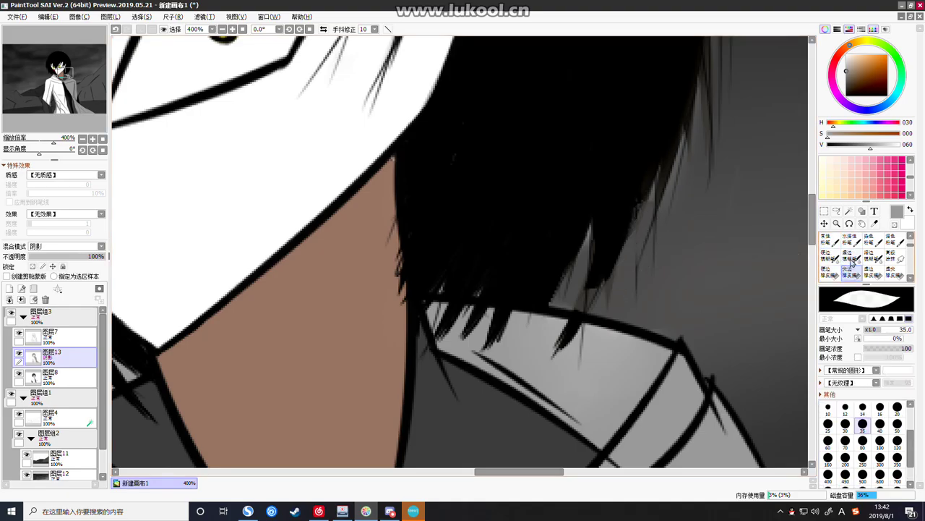
{"action": "left_click", "coordinate": [849, 255]}
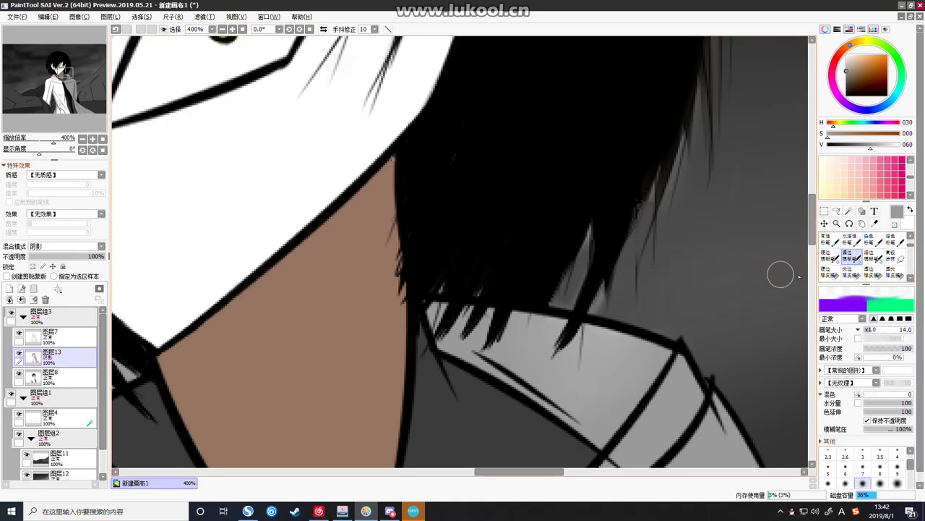
Try to trim the edge of the hair tip overlapping the cliff-side hood with the pointed eraser
{"action": "left_click", "coordinate": [852, 269]}
{"action": "mouse_move", "coordinate": [595, 345]}
{"action": "left_mouse_down"}
{"action": "mouse_move", "coordinate": [631, 329]}
{"action": "mouse_move", "coordinate": [586, 300]}
{"action": "mouse_move", "coordinate": [606, 266]}
{"action": "mouse_move", "coordinate": [599, 298]}
{"action": "left_mouse_up"}
{"action": "key", "text": "ctrl+z"}
{"action": "left_click", "coordinate": [847, 253]}
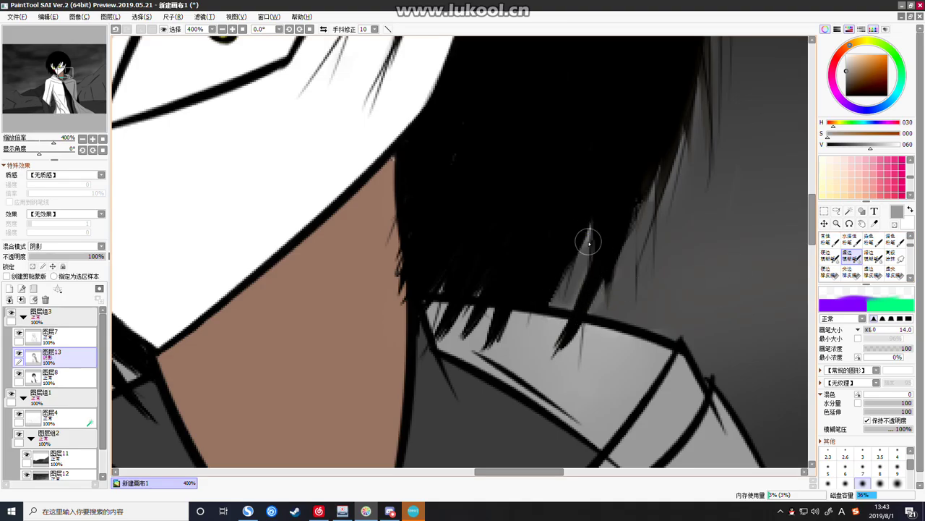
Erase the shading along the outer edge of the cliff-side hair with the hard-edged eraser at size 14
{"action": "scroll", "coordinate": [589, 243], "scroll_direction": "down", "scroll_amount": 11}
{"action": "scroll", "coordinate": [601, 197], "scroll_direction": "up", "scroll_amount": 4}
{"action": "scroll", "coordinate": [598, 196], "scroll_direction": "down", "scroll_amount": 3}
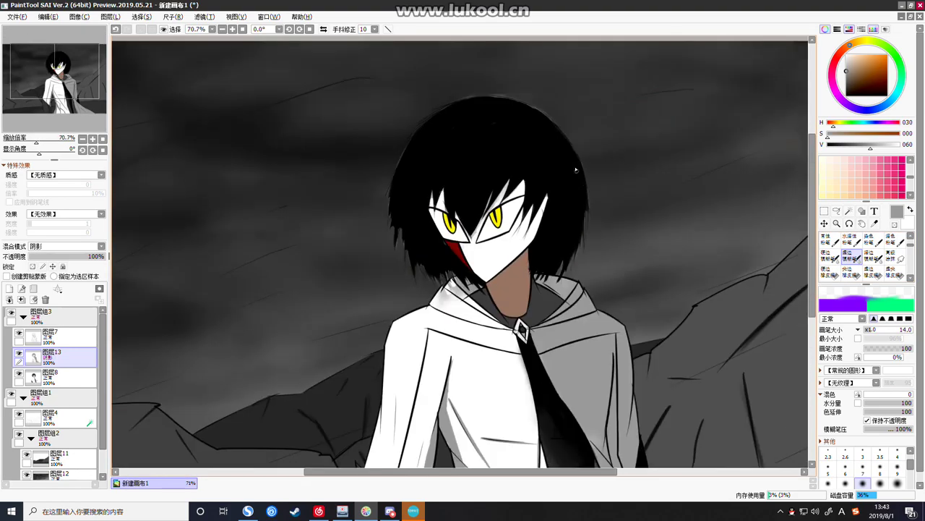
{"action": "scroll", "coordinate": [593, 190], "scroll_direction": "up", "scroll_amount": 4}
{"action": "left_click", "coordinate": [829, 275]}
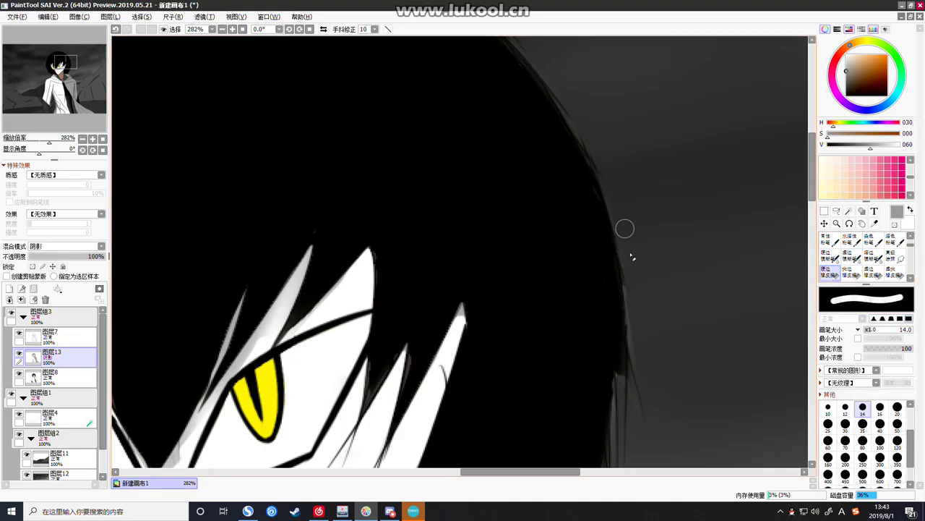
{"action": "left_click_drag", "start_coordinate": [628, 286], "coordinate": [641, 418]}
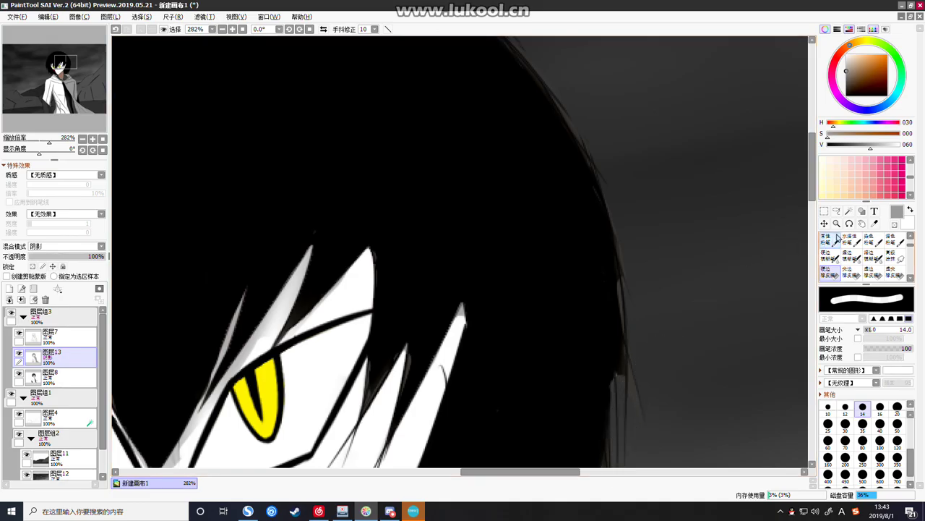
Blend a dark pointed strand along the cliff-side hair edge with the size 14 blur brush and clean its outline with the size 35 pointed eraser
{"action": "left_click", "coordinate": [829, 255]}
{"action": "left_click", "coordinate": [851, 255]}
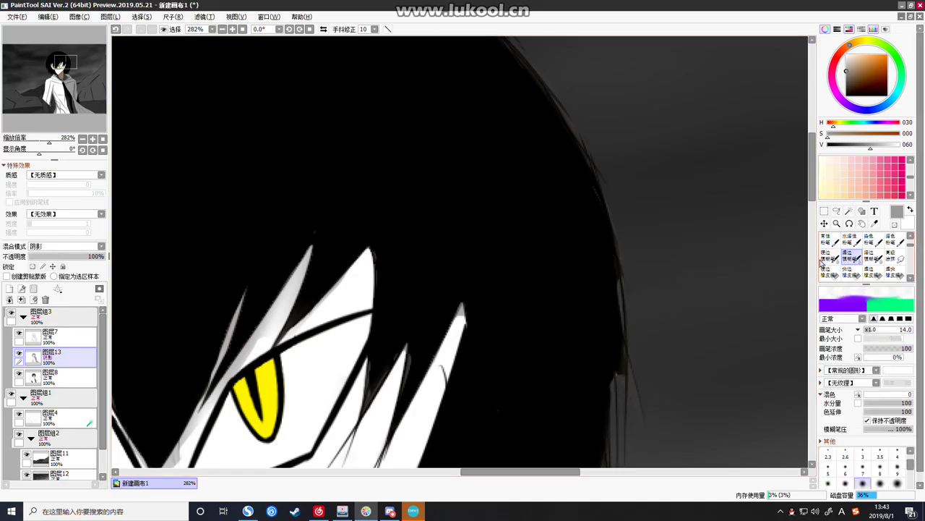
{"action": "mouse_move", "coordinate": [623, 286]}
{"action": "left_mouse_down"}
{"action": "mouse_move", "coordinate": [626, 343]}
{"action": "mouse_move", "coordinate": [615, 311]}
{"action": "mouse_move", "coordinate": [607, 323]}
{"action": "mouse_move", "coordinate": [626, 386]}
{"action": "mouse_move", "coordinate": [616, 361]}
{"action": "mouse_move", "coordinate": [642, 409]}
{"action": "left_mouse_up"}
{"action": "left_click", "coordinate": [851, 273]}
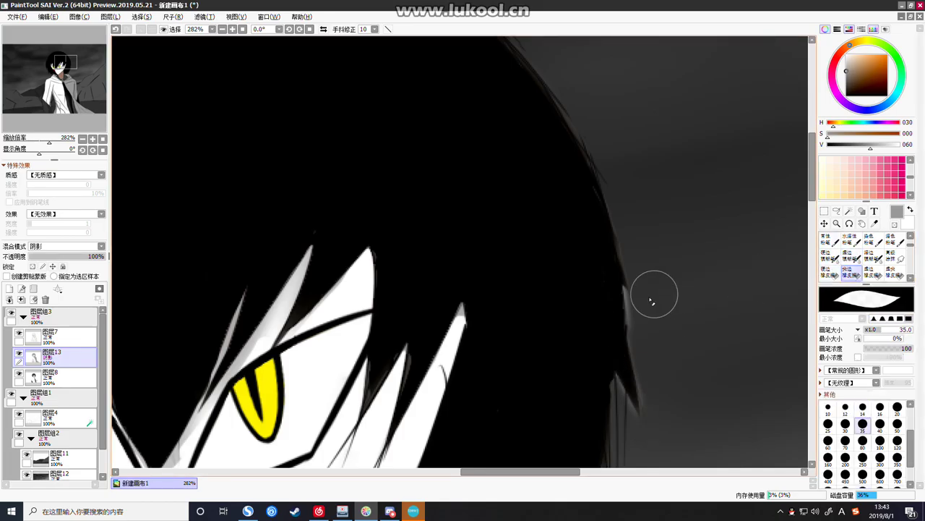
{"action": "left_click_drag", "start_coordinate": [632, 286], "coordinate": [643, 371]}
{"action": "left_click_drag", "start_coordinate": [638, 334], "coordinate": [656, 431]}
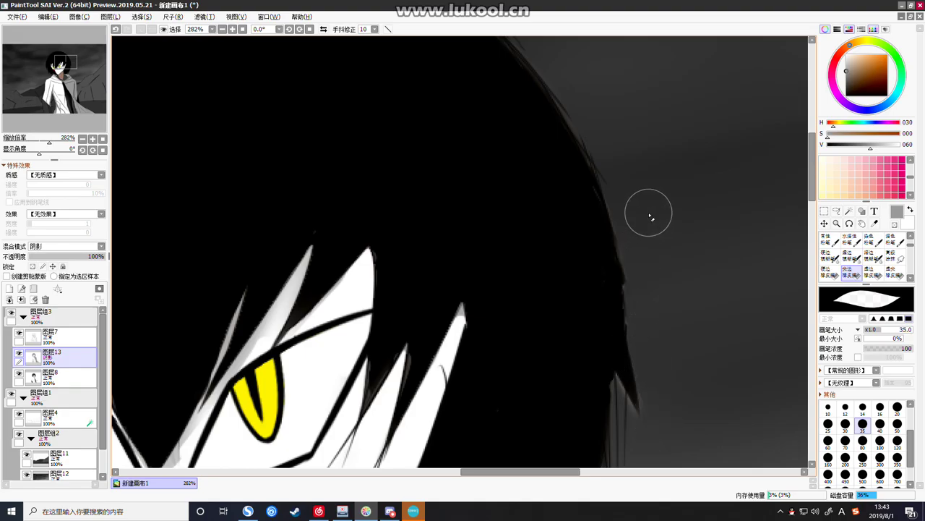
Erase the light rim over the crown of the hair with the size 35 pointed eraser, and blend it with the size 14 blur brush
{"action": "scroll", "coordinate": [646, 210], "scroll_direction": "down", "scroll_amount": 5}
{"action": "scroll", "coordinate": [550, 65], "scroll_direction": "up", "scroll_amount": 5}
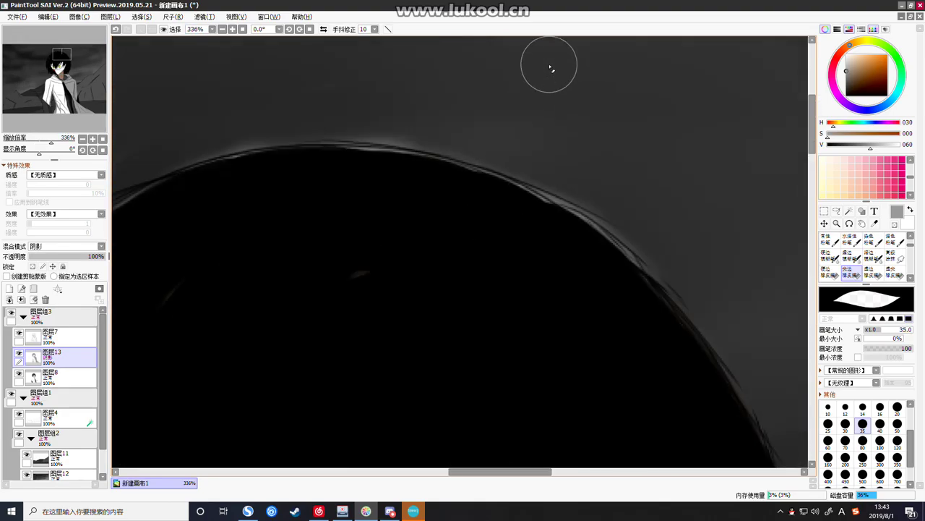
{"action": "mouse_move", "coordinate": [605, 219]}
{"action": "left_mouse_down"}
{"action": "mouse_move", "coordinate": [535, 179]}
{"action": "mouse_move", "coordinate": [639, 261]}
{"action": "mouse_move", "coordinate": [602, 211]}
{"action": "mouse_move", "coordinate": [546, 173]}
{"action": "mouse_move", "coordinate": [463, 143]}
{"action": "mouse_move", "coordinate": [528, 170]}
{"action": "left_mouse_up"}
{"action": "left_click_drag", "start_coordinate": [456, 143], "coordinate": [336, 129]}
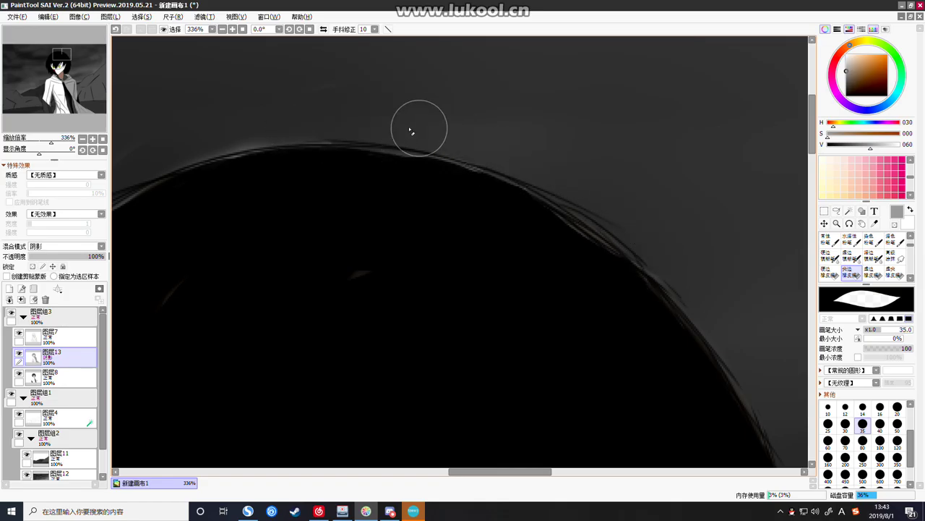
{"action": "left_click", "coordinate": [847, 254]}
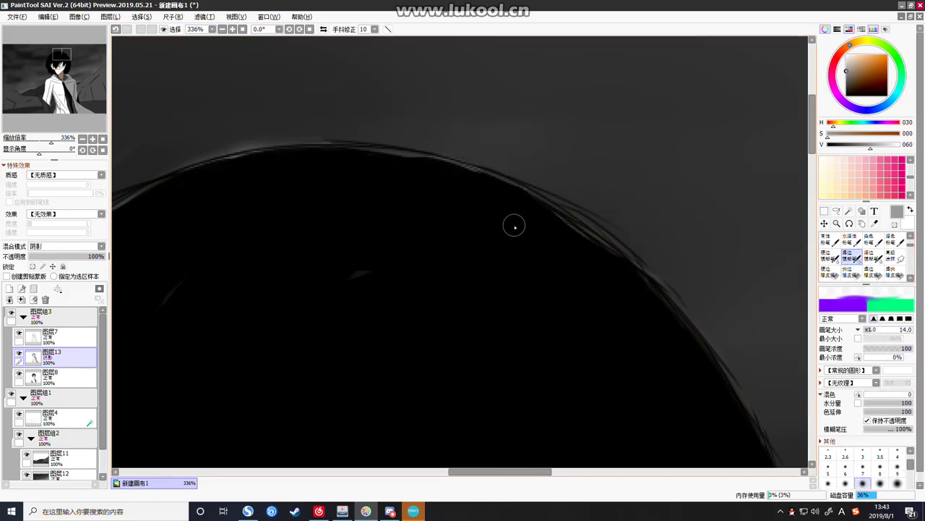
{"action": "mouse_move", "coordinate": [564, 224]}
{"action": "left_mouse_down"}
{"action": "mouse_move", "coordinate": [665, 305]}
{"action": "mouse_move", "coordinate": [551, 214]}
{"action": "mouse_move", "coordinate": [422, 161]}
{"action": "mouse_move", "coordinate": [357, 159]}
{"action": "mouse_move", "coordinate": [430, 181]}
{"action": "mouse_move", "coordinate": [331, 152]}
{"action": "mouse_move", "coordinate": [433, 161]}
{"action": "left_mouse_up"}
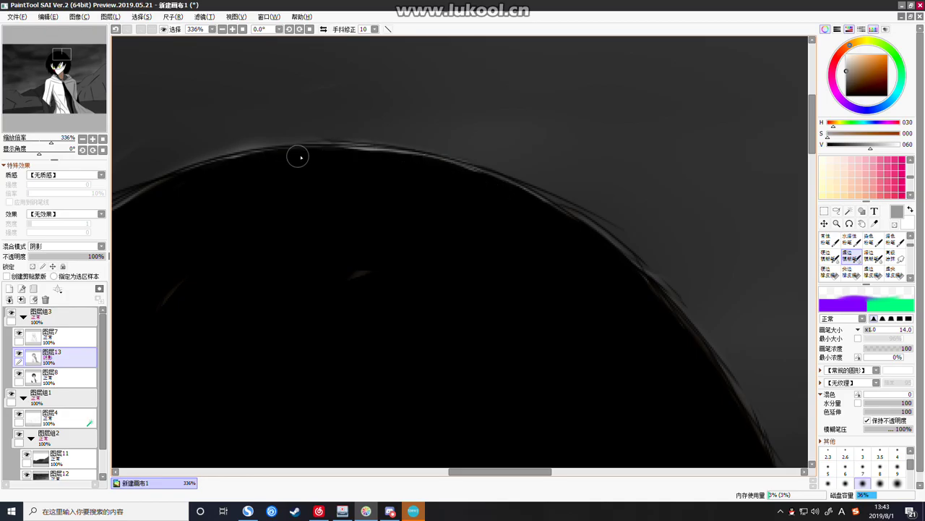
Blend the hair outline down from the crown, away from the cliff, with the blur brush and trim it with the size 35 pointed eraser
{"action": "left_click_drag", "start_coordinate": [475, 470], "coordinate": [437, 470]}
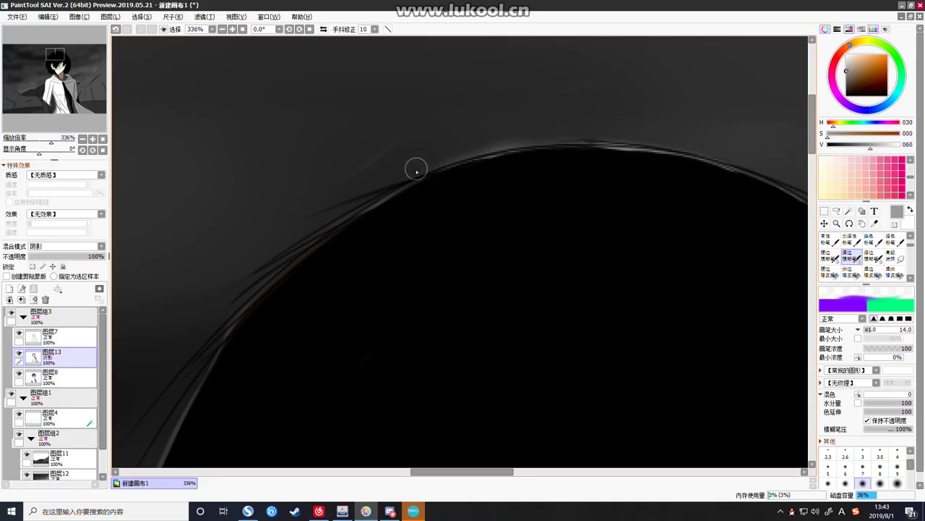
{"action": "left_click_drag", "start_coordinate": [381, 216], "coordinate": [353, 237]}
{"action": "left_click", "coordinate": [842, 274]}
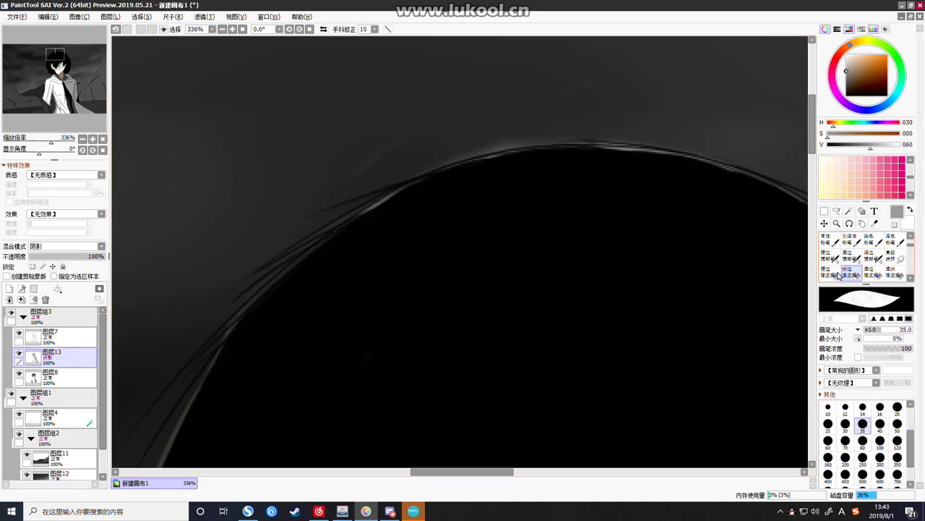
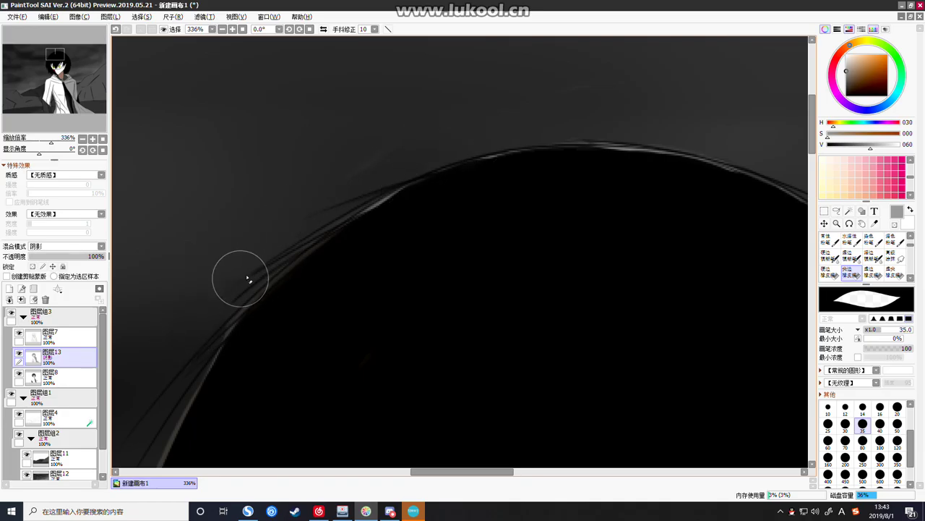
{"action": "left_click", "coordinate": [849, 257]}
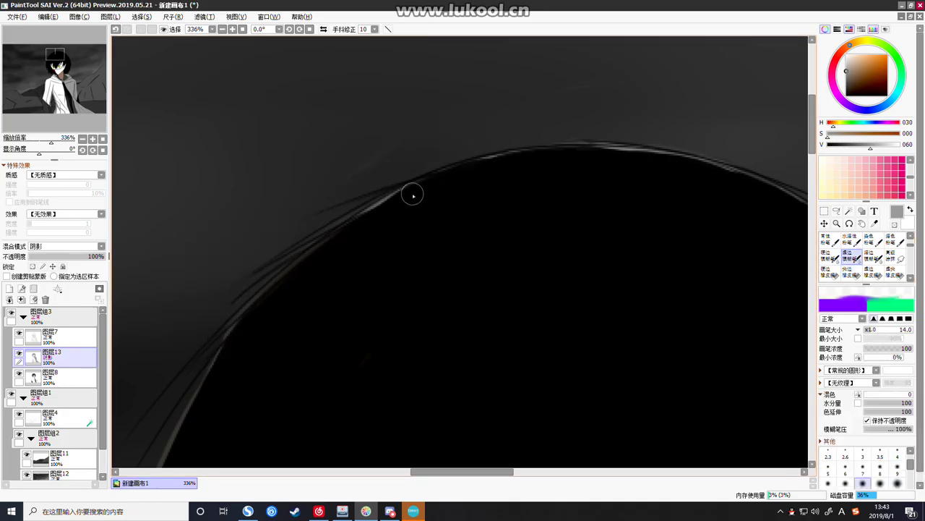
Try to trim the pale edge shading on the upper hair side facing away from the cliff with the size 35 pointed eraser
{"action": "scroll", "coordinate": [550, 271], "scroll_direction": "down", "scroll_amount": 6}
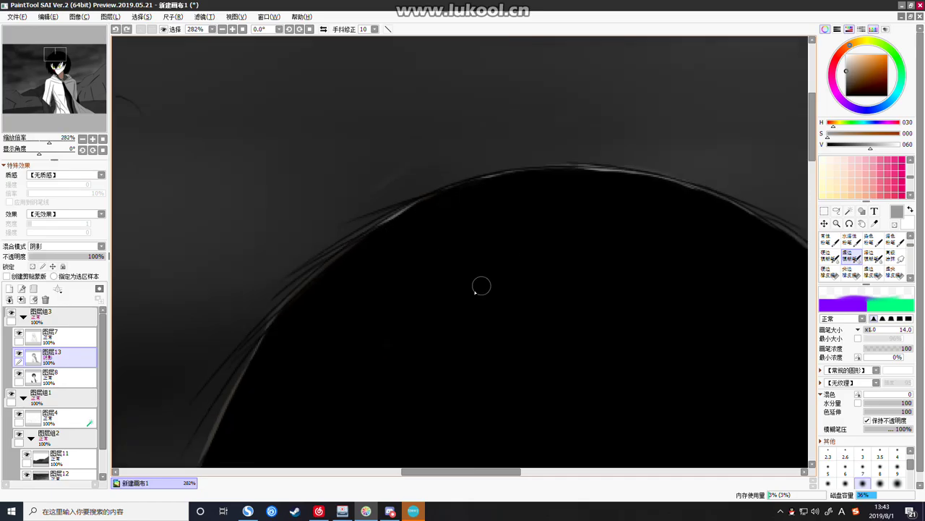
{"action": "scroll", "coordinate": [358, 430], "scroll_direction": "up", "scroll_amount": 7}
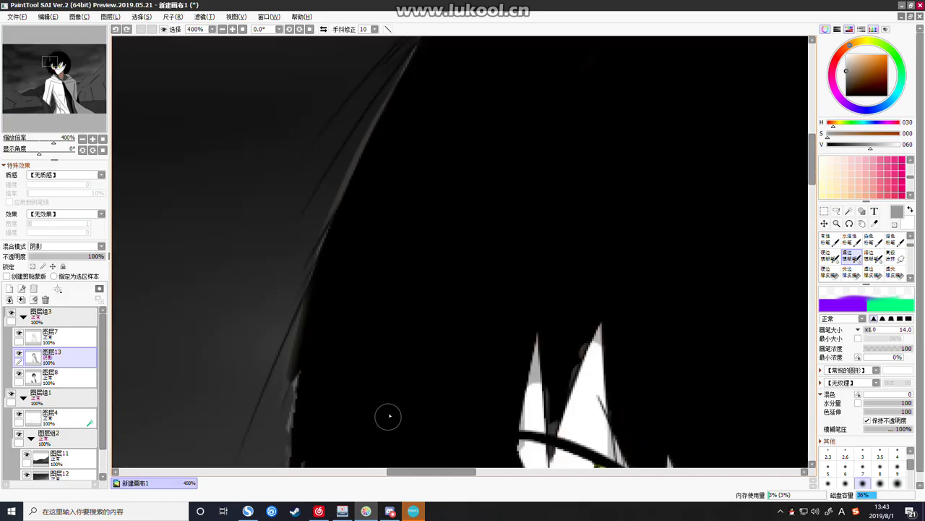
{"action": "scroll", "coordinate": [386, 415], "scroll_direction": "down", "scroll_amount": 1}
{"action": "left_click", "coordinate": [856, 277]}
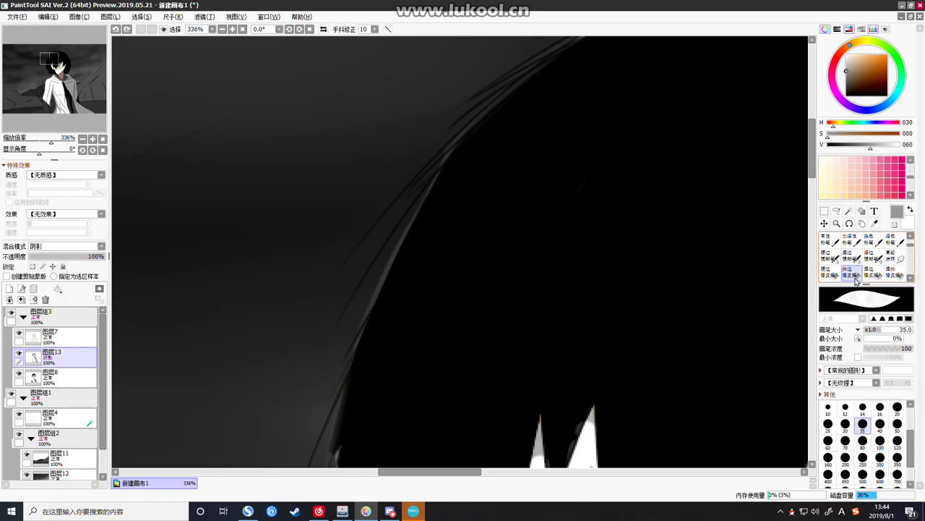
{"action": "mouse_move", "coordinate": [389, 217]}
{"action": "left_mouse_down"}
{"action": "mouse_move", "coordinate": [344, 298]}
{"action": "mouse_move", "coordinate": [348, 320]}
{"action": "mouse_move", "coordinate": [375, 264]}
{"action": "left_mouse_up"}
{"action": "key", "text": "ctrl+z"}
{"action": "key", "text": "ctrl+z"}
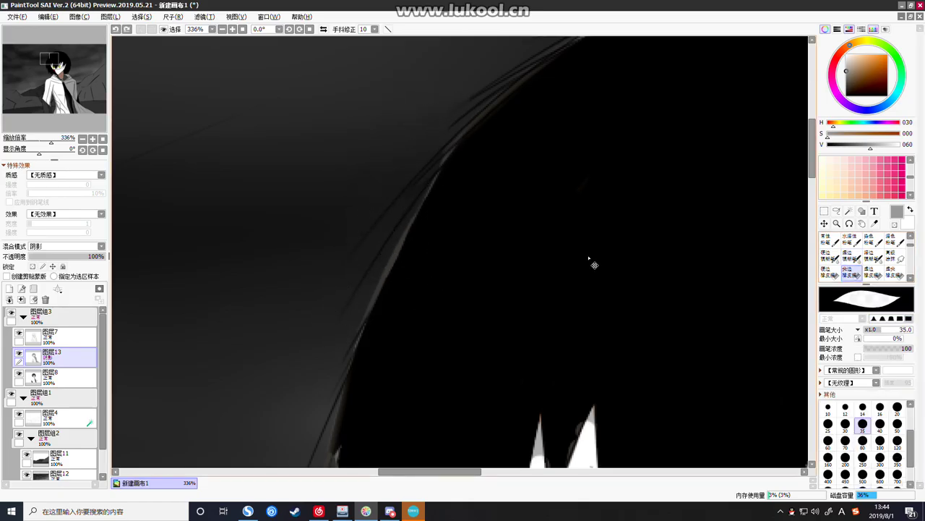
Blend the outer hair edge facing away from the cliff with the size 14 blur brush and clean its outline with the size 14 hard-edged eraser
{"action": "left_click", "coordinate": [848, 256]}
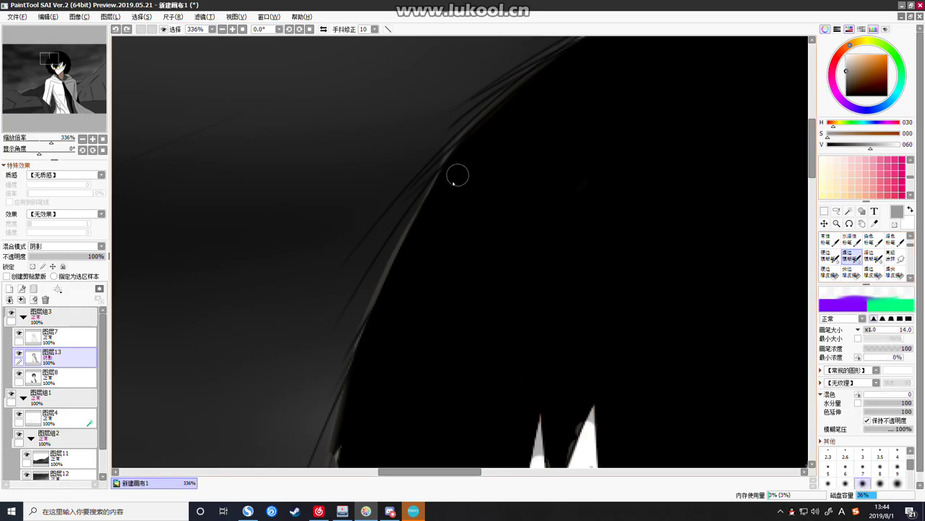
{"action": "left_click_drag", "start_coordinate": [419, 238], "coordinate": [351, 366]}
{"action": "left_click_drag", "start_coordinate": [438, 173], "coordinate": [408, 235]}
{"action": "left_click_drag", "start_coordinate": [431, 191], "coordinate": [394, 265]}
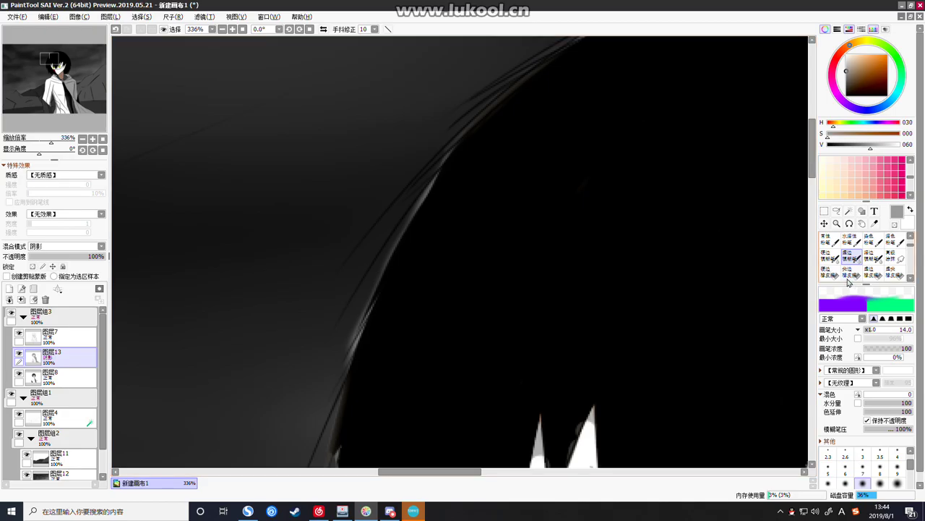
{"action": "left_click", "coordinate": [830, 272]}
{"action": "left_click_drag", "start_coordinate": [436, 155], "coordinate": [391, 239]}
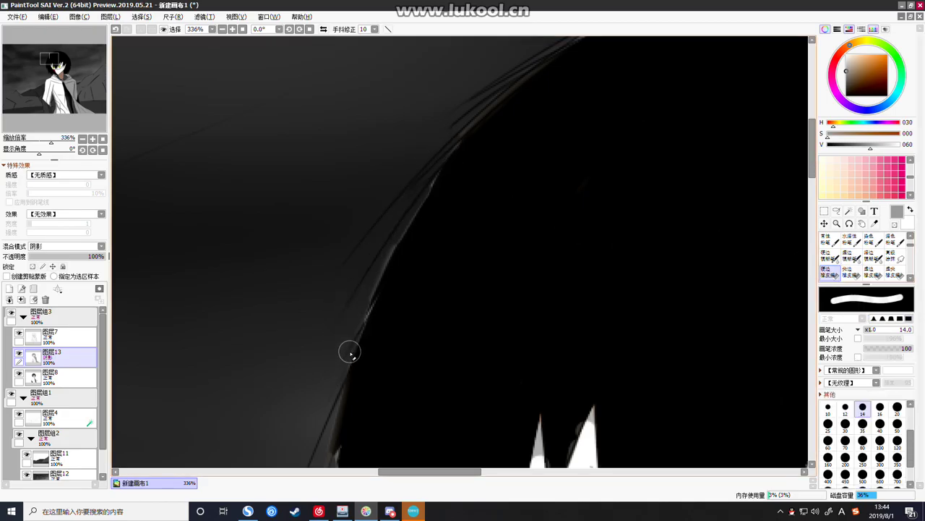
Pull the lower hair tips beside the red mask marking into pointed strands over the hood with the size 14 blur brush
{"action": "scroll", "coordinate": [340, 365], "scroll_direction": "down", "scroll_amount": 7}
{"action": "scroll", "coordinate": [344, 395], "scroll_direction": "up", "scroll_amount": 5}
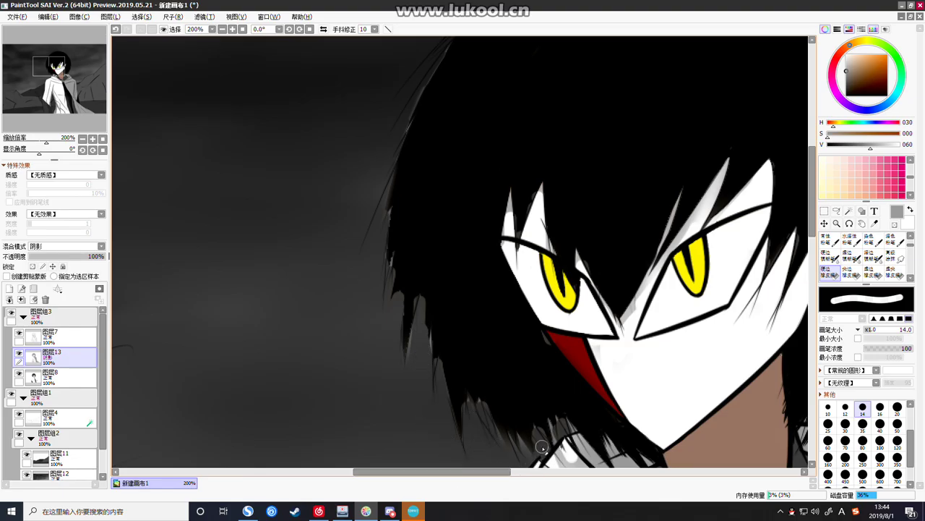
{"action": "scroll", "coordinate": [558, 425], "scroll_direction": "down", "scroll_amount": 4}
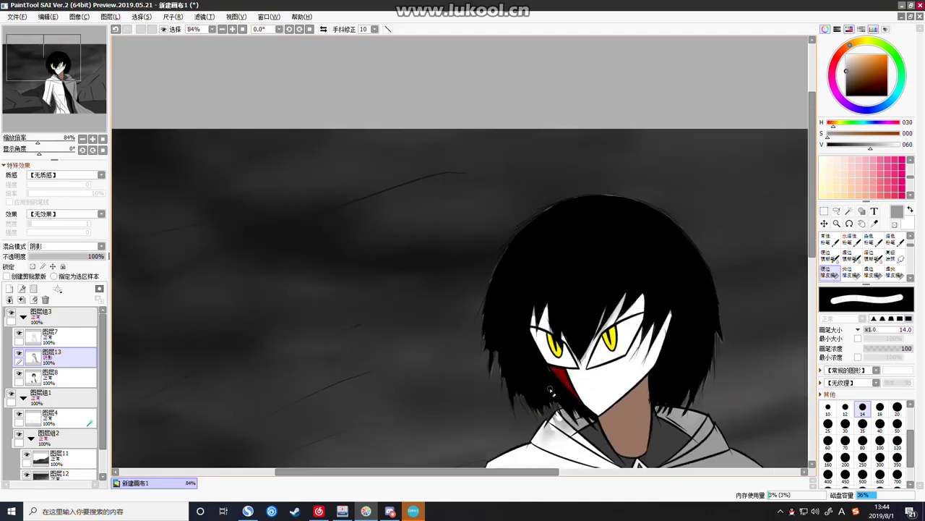
{"action": "scroll", "coordinate": [557, 424], "scroll_direction": "up", "scroll_amount": 4}
{"action": "scroll", "coordinate": [532, 250], "scroll_direction": "up", "scroll_amount": 1}
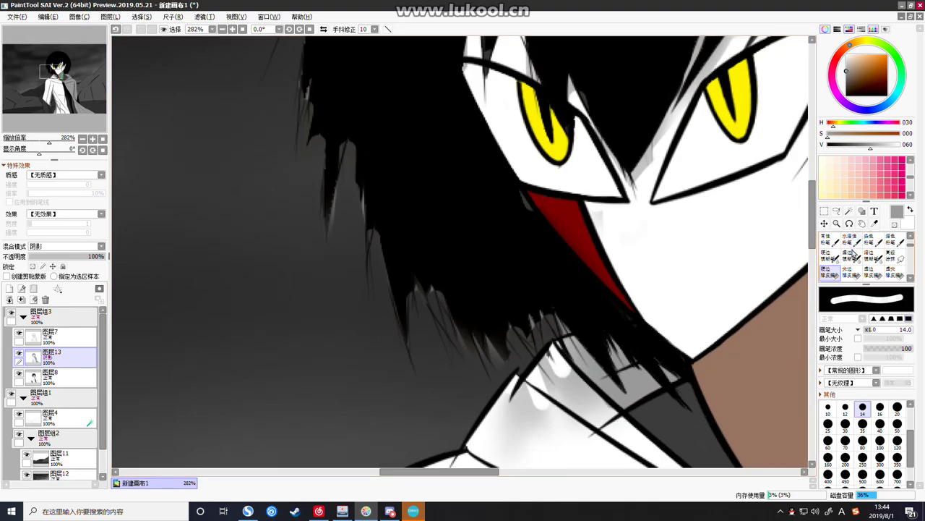
{"action": "left_click", "coordinate": [852, 253]}
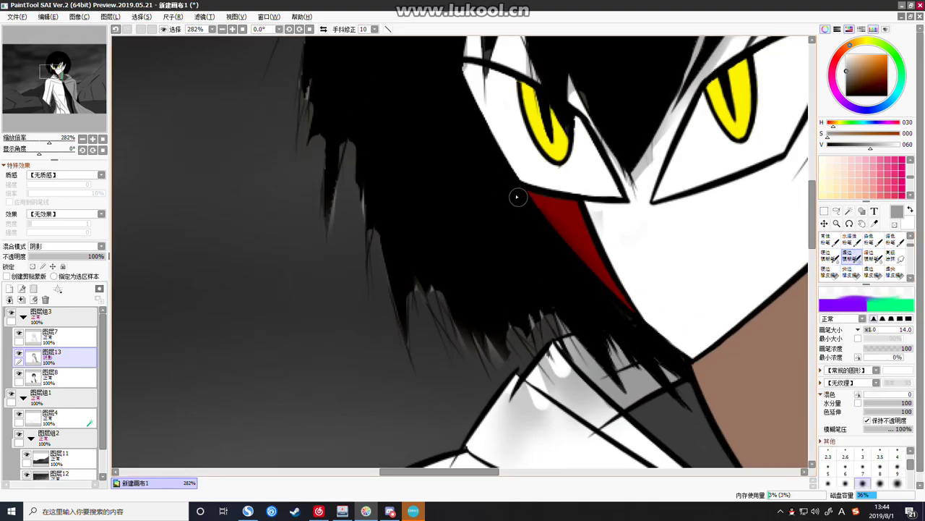
{"action": "left_click_drag", "start_coordinate": [510, 316], "coordinate": [521, 351]}
{"action": "mouse_move", "coordinate": [501, 321]}
{"action": "left_mouse_down"}
{"action": "mouse_move", "coordinate": [505, 369]}
{"action": "mouse_move", "coordinate": [481, 334]}
{"action": "mouse_move", "coordinate": [492, 373]}
{"action": "left_mouse_up"}
{"action": "mouse_move", "coordinate": [533, 307]}
{"action": "left_mouse_down"}
{"action": "mouse_move", "coordinate": [546, 355]}
{"action": "mouse_move", "coordinate": [563, 355]}
{"action": "left_mouse_up"}
{"action": "mouse_move", "coordinate": [553, 318]}
{"action": "left_mouse_down"}
{"action": "mouse_move", "coordinate": [571, 374]}
{"action": "mouse_move", "coordinate": [571, 343]}
{"action": "mouse_move", "coordinate": [538, 377]}
{"action": "left_mouse_up"}
{"action": "left_click_drag", "start_coordinate": [571, 337], "coordinate": [555, 362]}
Sharpen the hair tips above the white hood with the pointed eraser at size 3.5
{"action": "left_click", "coordinate": [850, 272]}
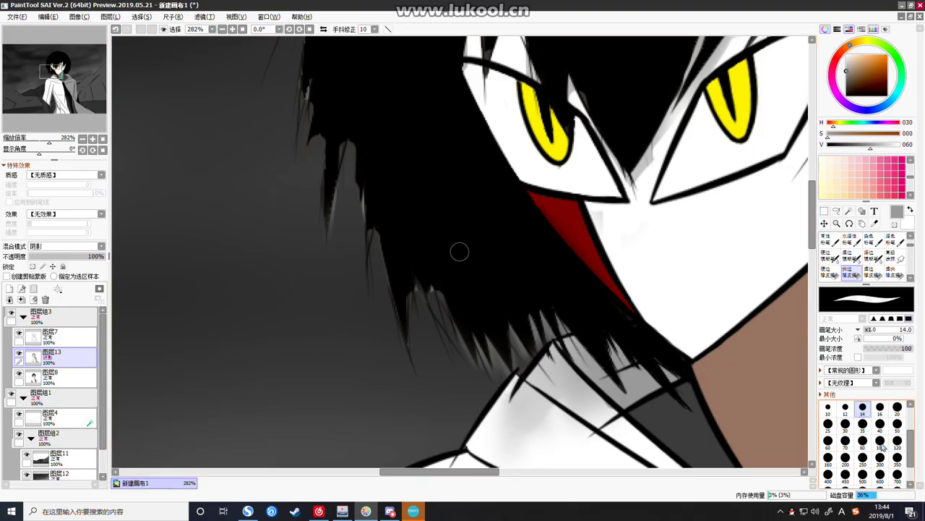
{"action": "scroll", "coordinate": [879, 412], "scroll_direction": "up", "scroll_amount": 2}
{"action": "left_click", "coordinate": [880, 409]}
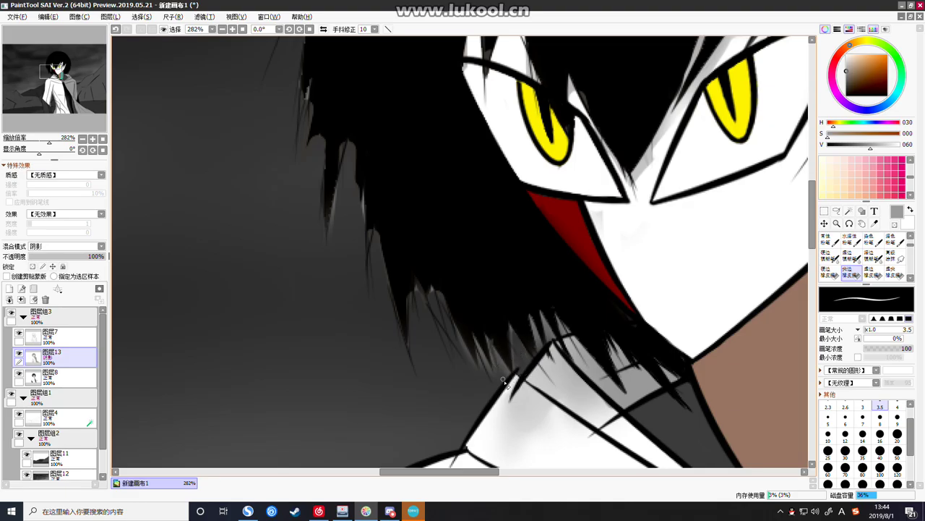
{"action": "left_click_drag", "start_coordinate": [500, 369], "coordinate": [492, 347]}
{"action": "left_click_drag", "start_coordinate": [532, 318], "coordinate": [540, 344]}
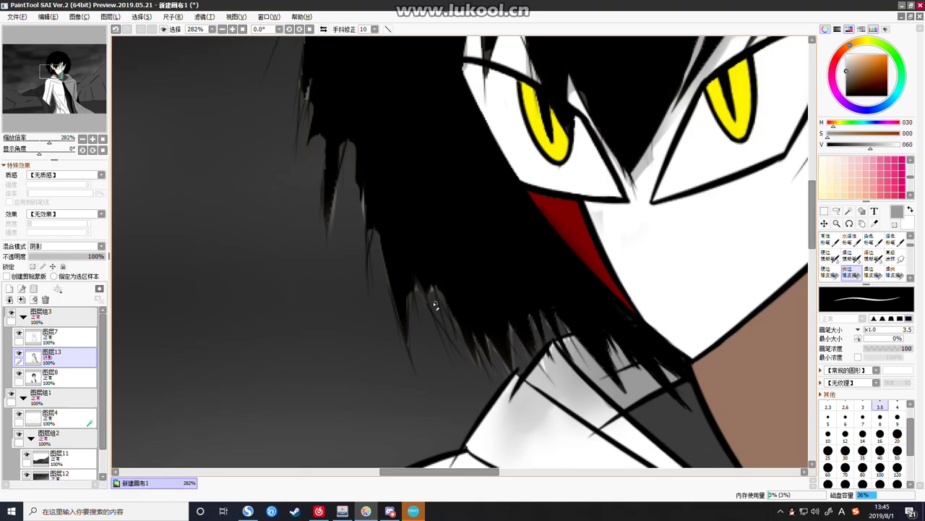
Blend the jagged outer strands beside the red-marked mask side with the size 14 blur brush and clean them with the hard-edged eraser at sizes 14 and 3.5
{"action": "left_click", "coordinate": [854, 259]}
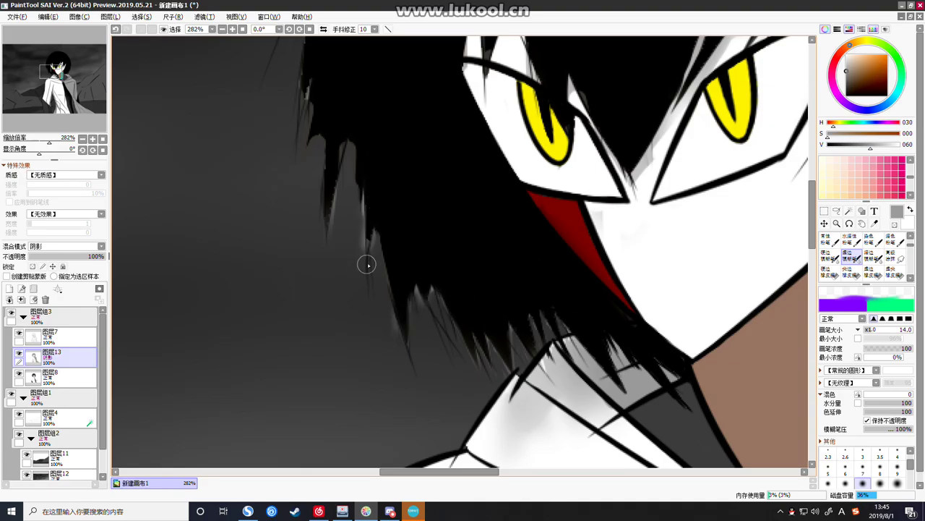
{"action": "key", "text": "ctrl+z"}
{"action": "left_click_drag", "start_coordinate": [371, 221], "coordinate": [368, 243]}
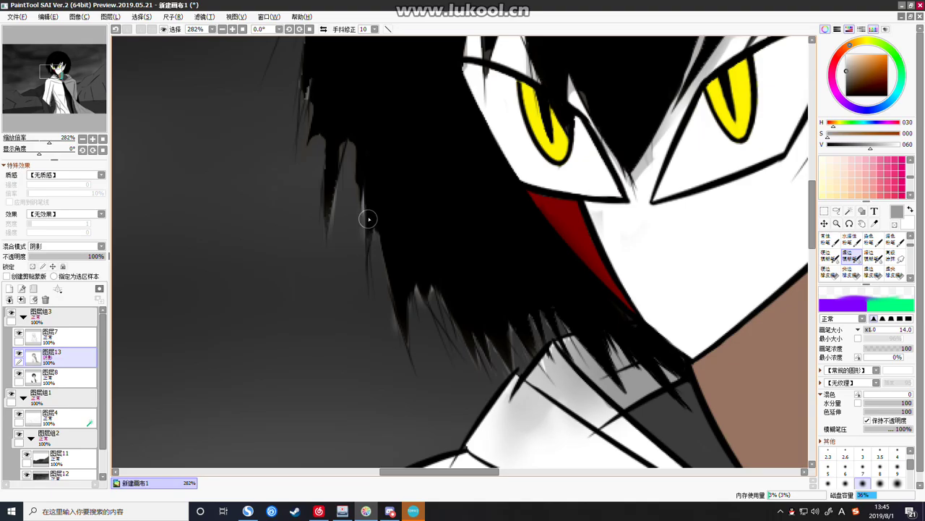
{"action": "left_click", "coordinate": [831, 271]}
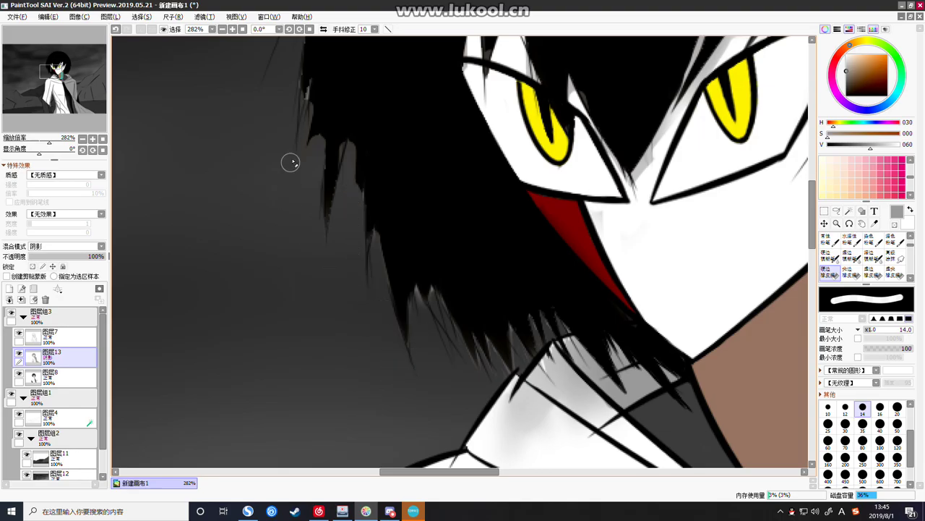
{"action": "left_click", "coordinate": [852, 256]}
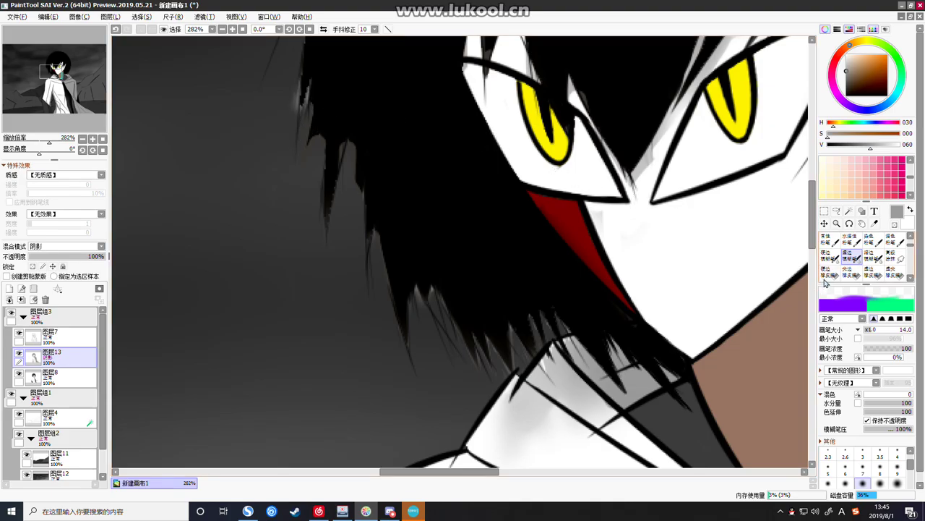
{"action": "left_click", "coordinate": [829, 272]}
{"action": "mouse_move", "coordinate": [293, 85]}
{"action": "left_mouse_down"}
{"action": "mouse_move", "coordinate": [292, 124]}
{"action": "mouse_move", "coordinate": [307, 109]}
{"action": "left_mouse_up"}
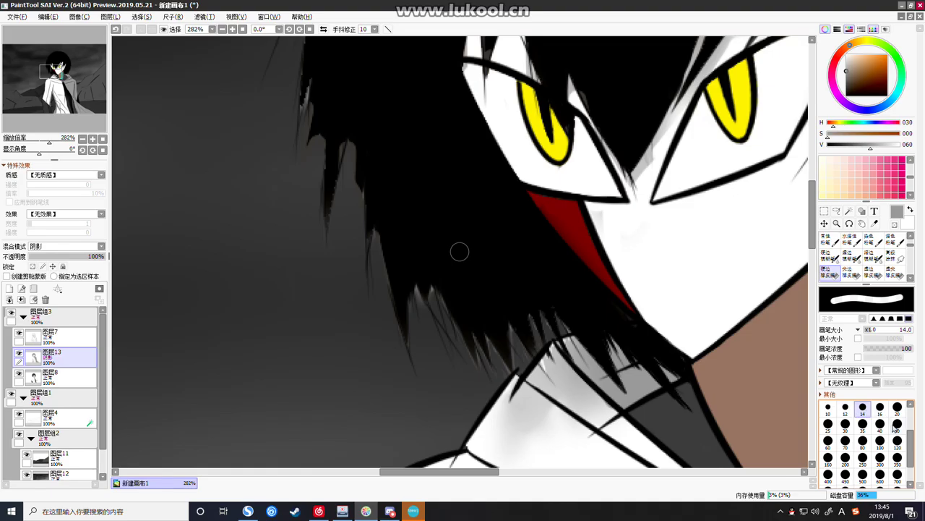
{"action": "scroll", "coordinate": [896, 434], "scroll_direction": "up", "scroll_amount": 2}
{"action": "left_click", "coordinate": [880, 407]}
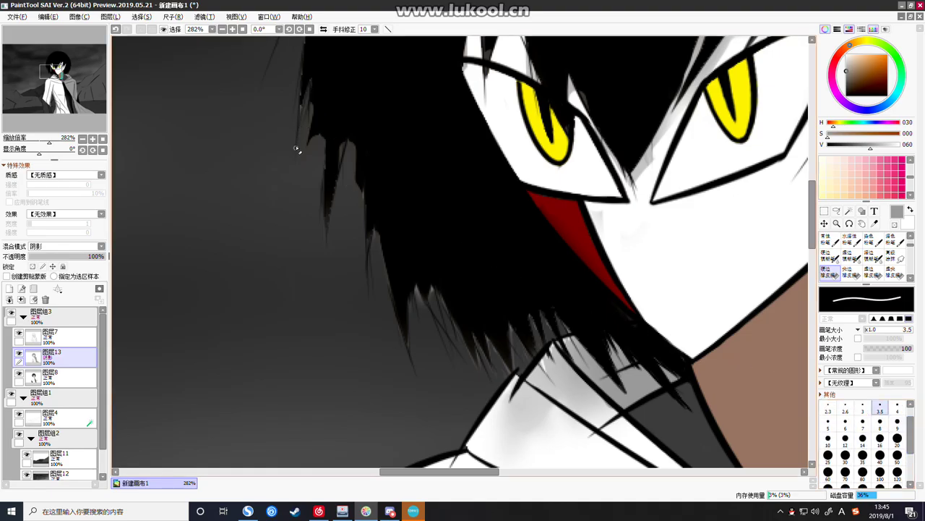
Soften the lower hair tips on the red-marked side of the mask with the size 14 blur brush
{"action": "scroll", "coordinate": [316, 217], "scroll_direction": "down", "scroll_amount": 5}
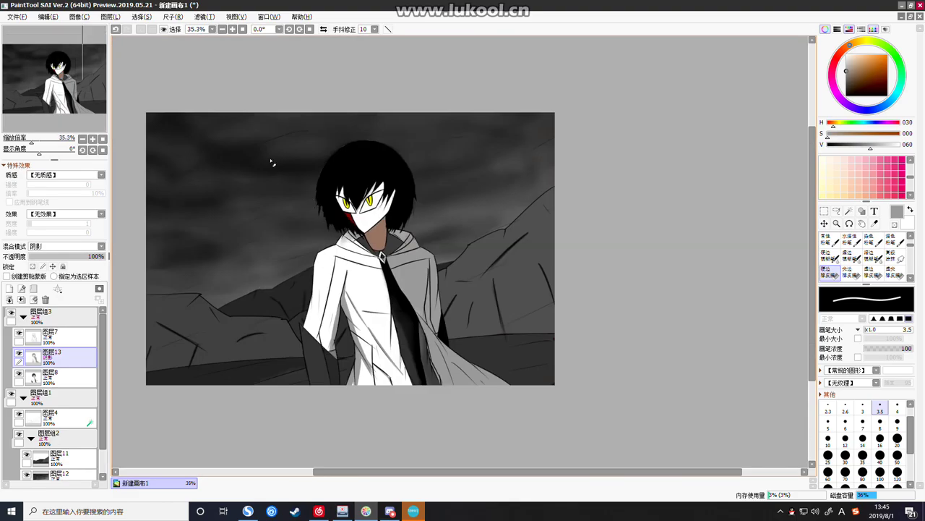
{"action": "scroll", "coordinate": [269, 157], "scroll_direction": "up", "scroll_amount": 4}
{"action": "left_click", "coordinate": [847, 254]}
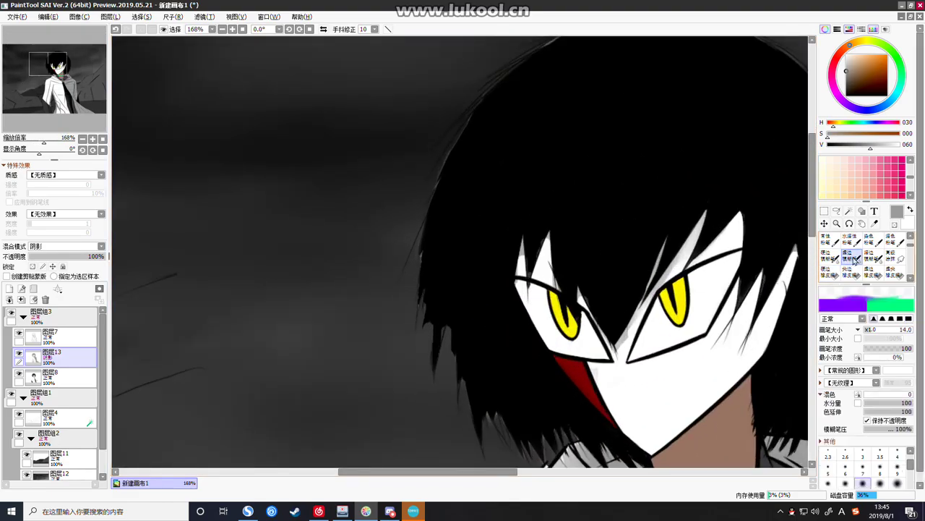
{"action": "left_click_drag", "start_coordinate": [454, 323], "coordinate": [455, 365]}
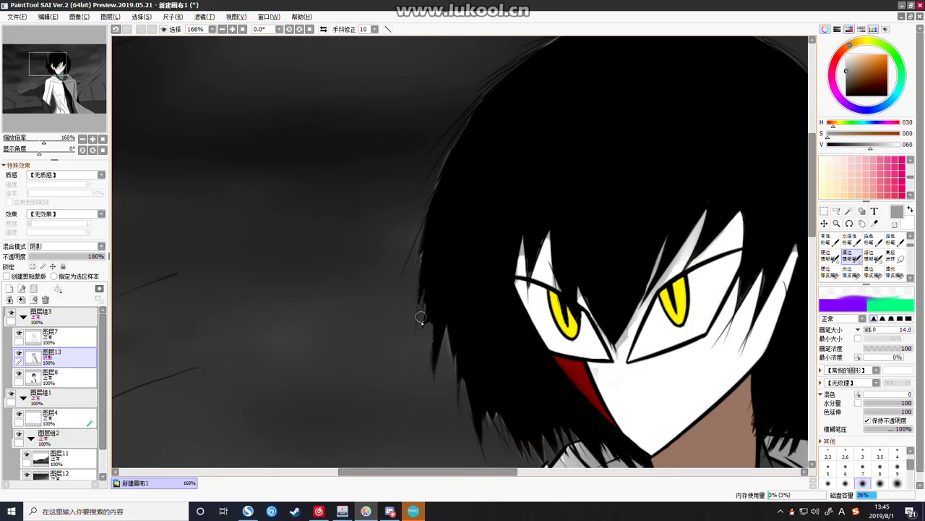
{"action": "key", "text": "ctrl+z"}
{"action": "left_click_drag", "start_coordinate": [491, 395], "coordinate": [497, 431]}
Undo the latest series of blur strokes on the mask shading beneath the fringe
{"action": "scroll", "coordinate": [506, 108], "scroll_direction": "down", "scroll_amount": 8}
{"action": "scroll", "coordinate": [553, 129], "scroll_direction": "up", "scroll_amount": 7}
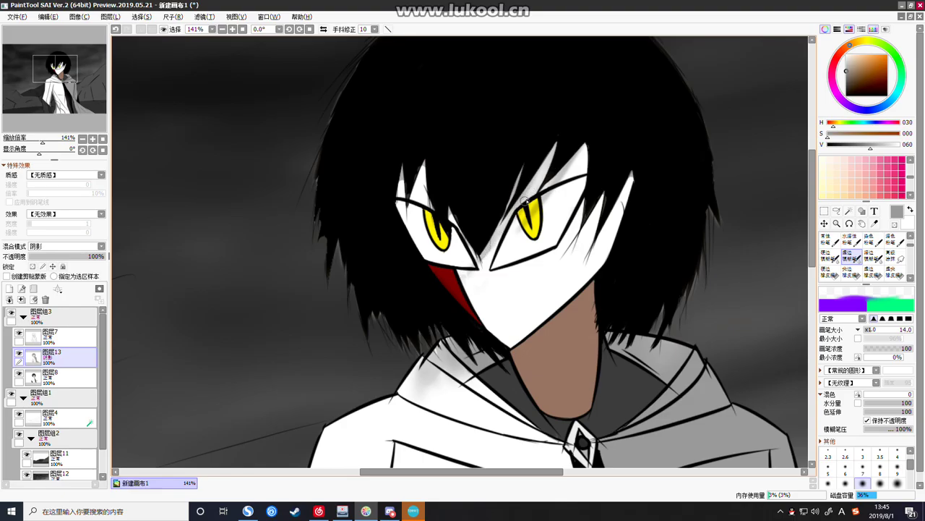
{"action": "key", "text": "ctrl+z"}
{"action": "key", "text": "ctrl+z"}
{"action": "key", "text": "ctrl+z"}
{"action": "key", "text": "ctrl+z"}
{"action": "key", "text": "ctrl+z"}
{"action": "key", "text": "ctrl+z"}
{"action": "key", "text": "ctrl+z"}
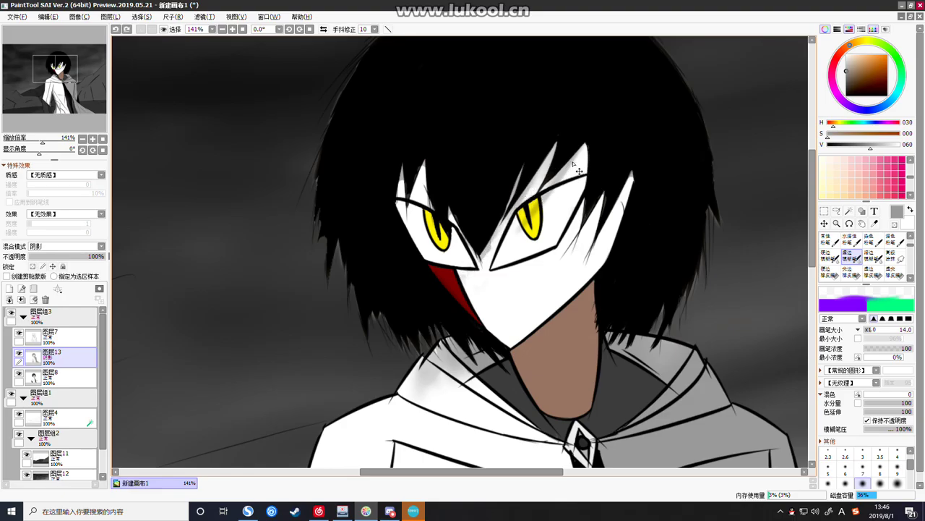
Blend the gray shading on the mask beneath the fringe, between the eyes and above the red-marked eye with the size 14 blur brush
{"action": "left_click_drag", "start_coordinate": [557, 168], "coordinate": [511, 215]}
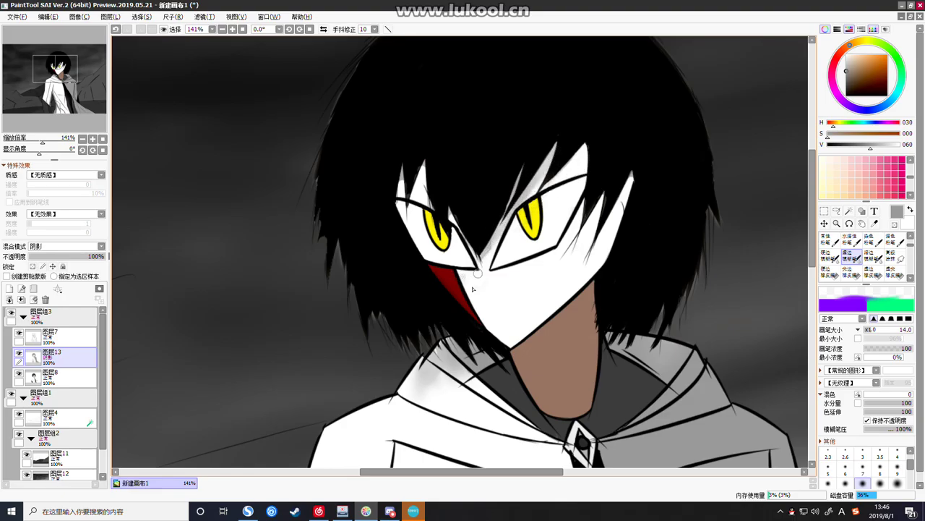
{"action": "key", "text": "ctrl+z"}
{"action": "left_click_drag", "start_coordinate": [489, 246], "coordinate": [486, 262]}
{"action": "mouse_move", "coordinate": [426, 165]}
{"action": "left_mouse_down"}
{"action": "mouse_move", "coordinate": [430, 192]}
{"action": "mouse_move", "coordinate": [411, 205]}
{"action": "mouse_move", "coordinate": [424, 156]}
{"action": "mouse_move", "coordinate": [397, 234]}
{"action": "mouse_move", "coordinate": [400, 198]}
{"action": "left_mouse_up"}
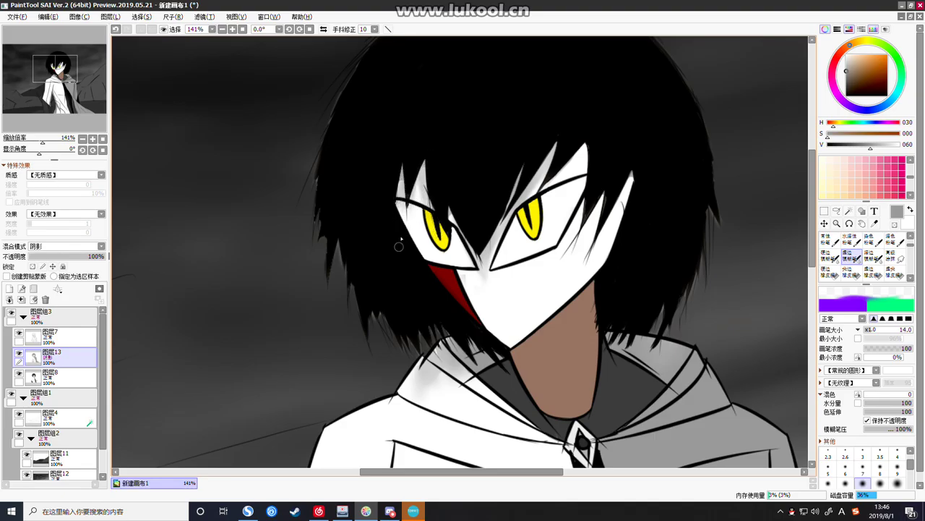
Blend the gray shading beneath the fringe along the unmarked side of the mask, around the eye and outer cheek, with the size 14 blur brush
{"action": "mouse_move", "coordinate": [575, 144]}
{"action": "left_mouse_down"}
{"action": "mouse_move", "coordinate": [513, 218]}
{"action": "mouse_move", "coordinate": [600, 182]}
{"action": "mouse_move", "coordinate": [571, 252]}
{"action": "left_mouse_up"}
{"action": "left_click_drag", "start_coordinate": [589, 191], "coordinate": [578, 255]}
{"action": "left_click_drag", "start_coordinate": [614, 179], "coordinate": [592, 235]}
{"action": "left_click_drag", "start_coordinate": [607, 197], "coordinate": [592, 256]}
{"action": "key", "text": "ctrl+z"}
{"action": "key", "text": "ctrl+z"}
{"action": "mouse_move", "coordinate": [612, 202]}
{"action": "left_mouse_down"}
{"action": "mouse_move", "coordinate": [591, 256]}
{"action": "mouse_move", "coordinate": [587, 245]}
{"action": "left_mouse_up"}
{"action": "key", "text": "ctrl+z"}
{"action": "key", "text": "ctrl+z"}
{"action": "left_click_drag", "start_coordinate": [605, 198], "coordinate": [585, 265]}
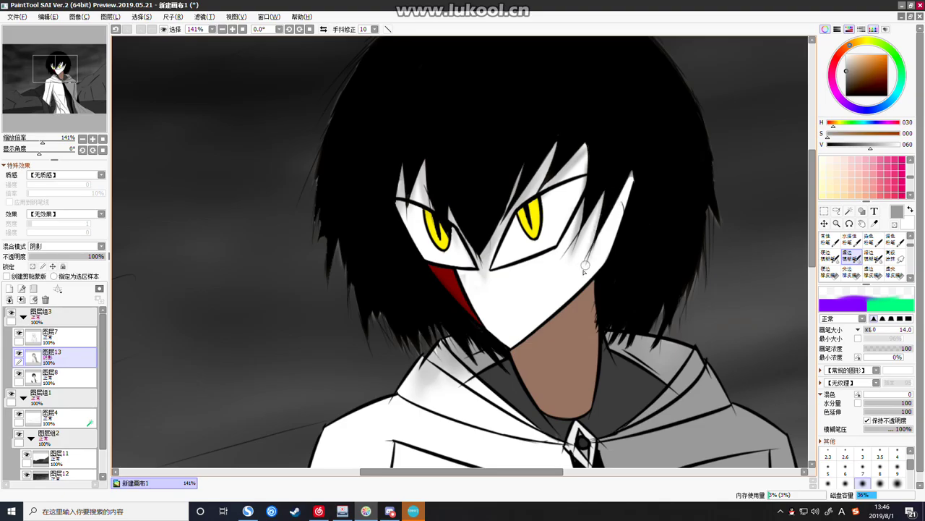
{"action": "mouse_move", "coordinate": [630, 169]}
{"action": "left_mouse_down"}
{"action": "mouse_move", "coordinate": [621, 193]}
{"action": "mouse_move", "coordinate": [616, 281]}
{"action": "left_mouse_up"}
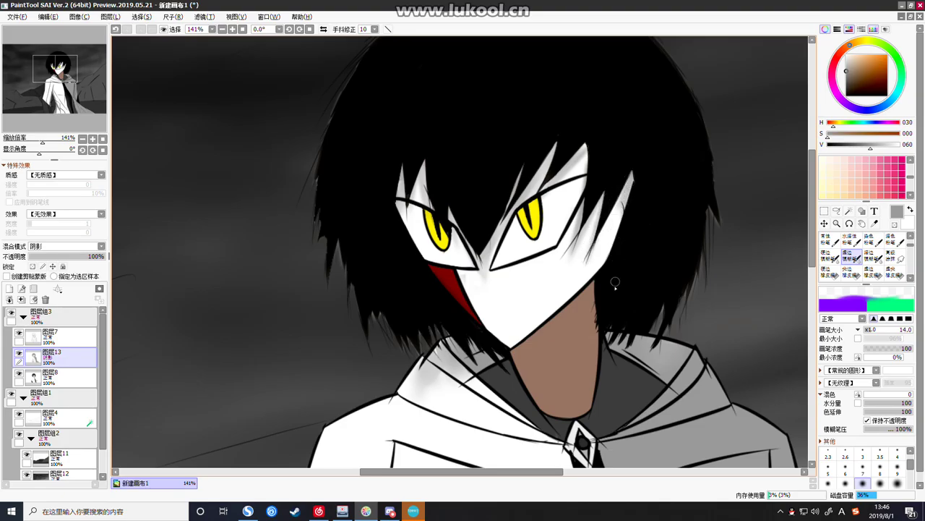
{"action": "key", "text": "e"}
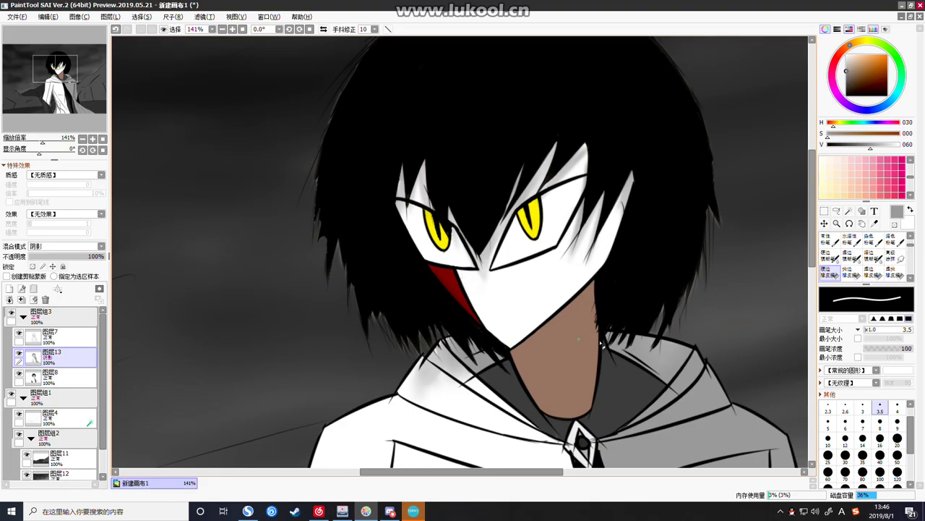
{"action": "left_click", "coordinate": [845, 455]}
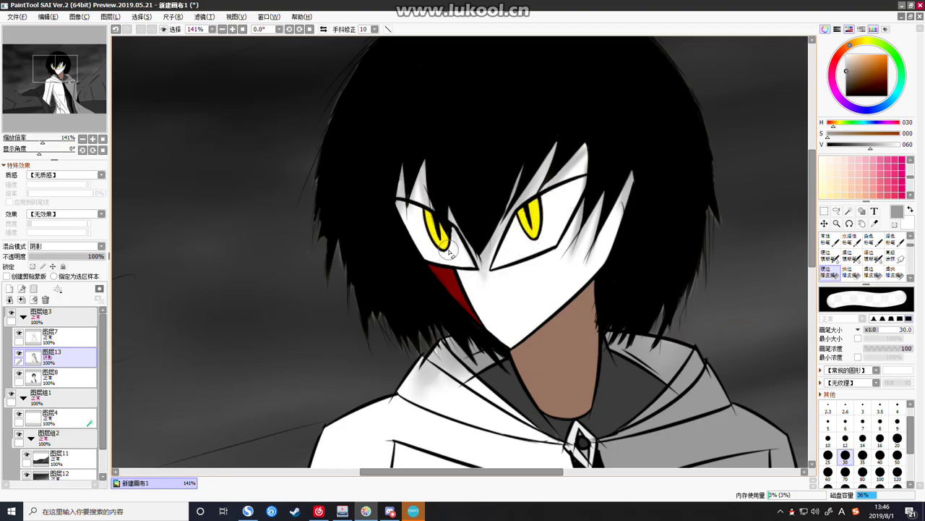
{"action": "scroll", "coordinate": [449, 249], "scroll_direction": "down", "scroll_amount": 1}
{"action": "scroll", "coordinate": [463, 239], "scroll_direction": "up", "scroll_amount": 3}
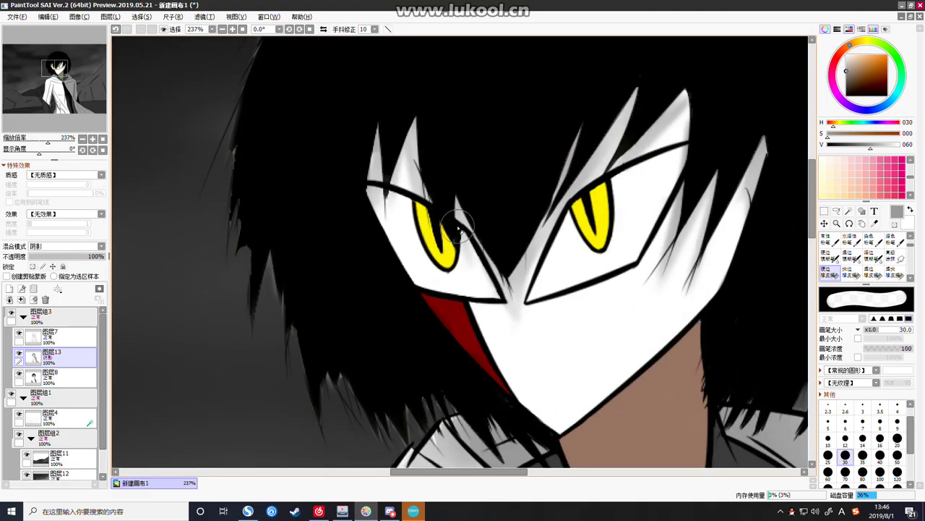
{"action": "scroll", "coordinate": [484, 228], "scroll_direction": "up", "scroll_amount": 1}
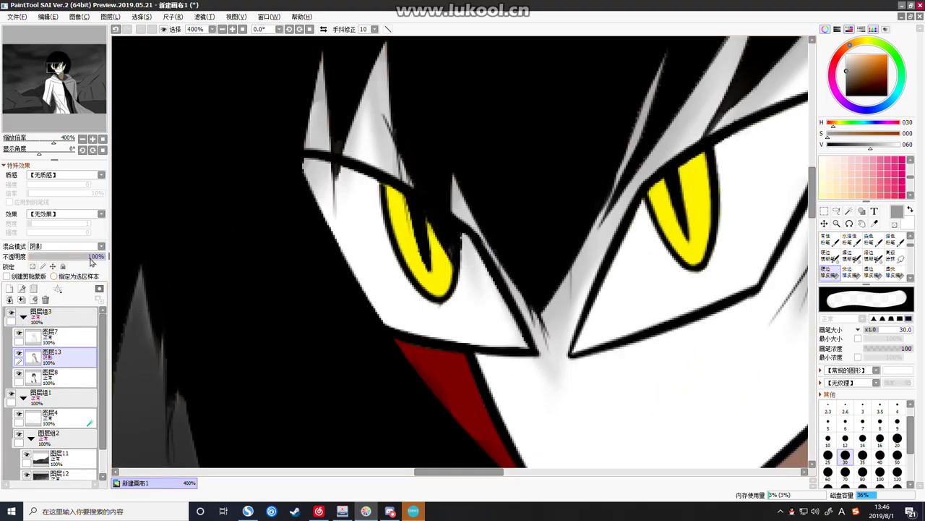
Try to bucket-fill the hair on 图层7 with a neutral light gray of brightness 85, matching the colour-difference area, and undo it
{"action": "left_click", "coordinate": [51, 337]}
{"action": "scroll", "coordinate": [329, 311], "scroll_direction": "down", "scroll_amount": 5}
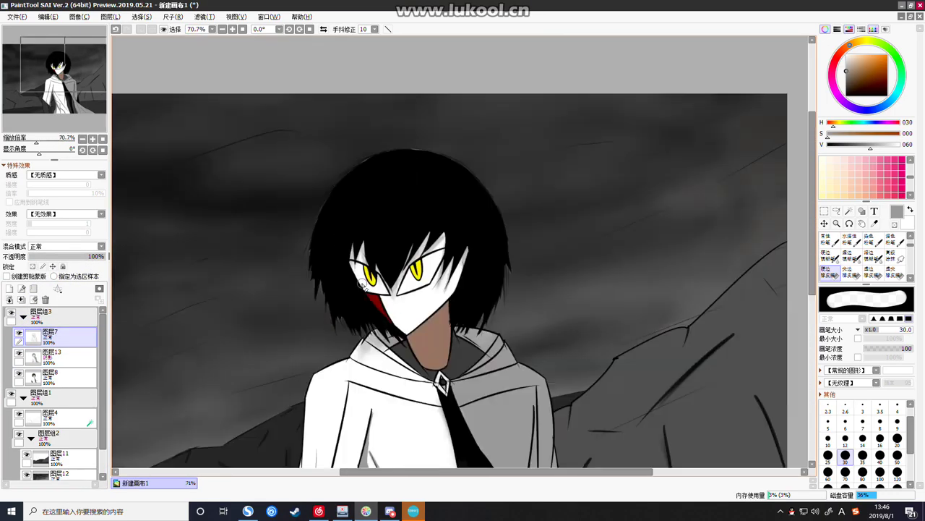
{"action": "scroll", "coordinate": [326, 335], "scroll_direction": "up", "scroll_amount": 1}
{"action": "mouse_move", "coordinate": [55, 339]}
{"action": "left_mouse_down"}
{"action": "mouse_move", "coordinate": [57, 365]}
{"action": "mouse_move", "coordinate": [71, 335]}
{"action": "left_mouse_up"}
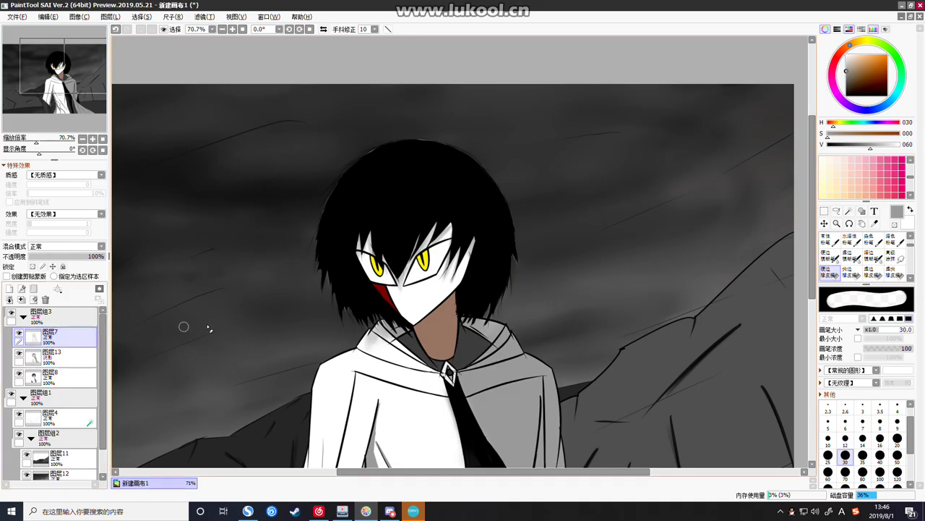
{"action": "scroll", "coordinate": [310, 285], "scroll_direction": "down", "scroll_amount": 1}
{"action": "scroll", "coordinate": [433, 296], "scroll_direction": "up", "scroll_amount": 3}
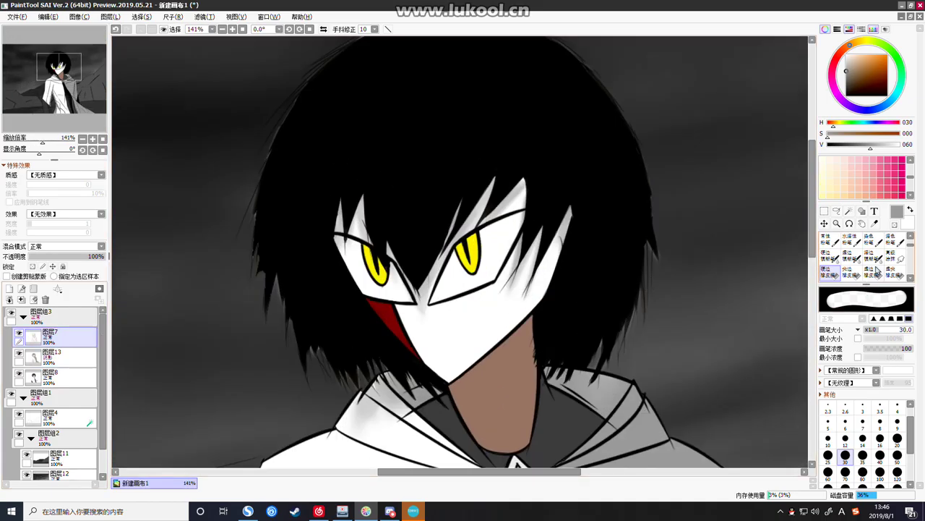
{"action": "scroll", "coordinate": [844, 272], "scroll_direction": "up", "scroll_amount": 5}
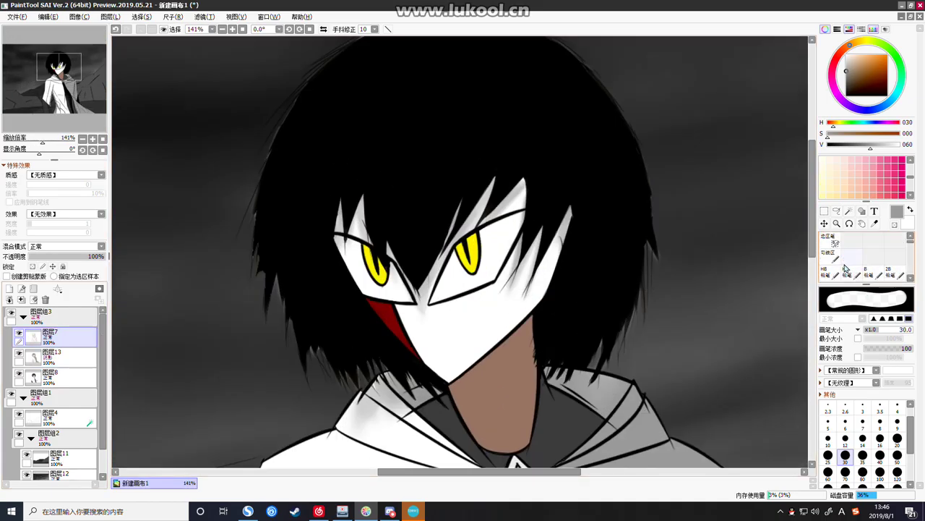
{"action": "left_click", "coordinate": [831, 272]}
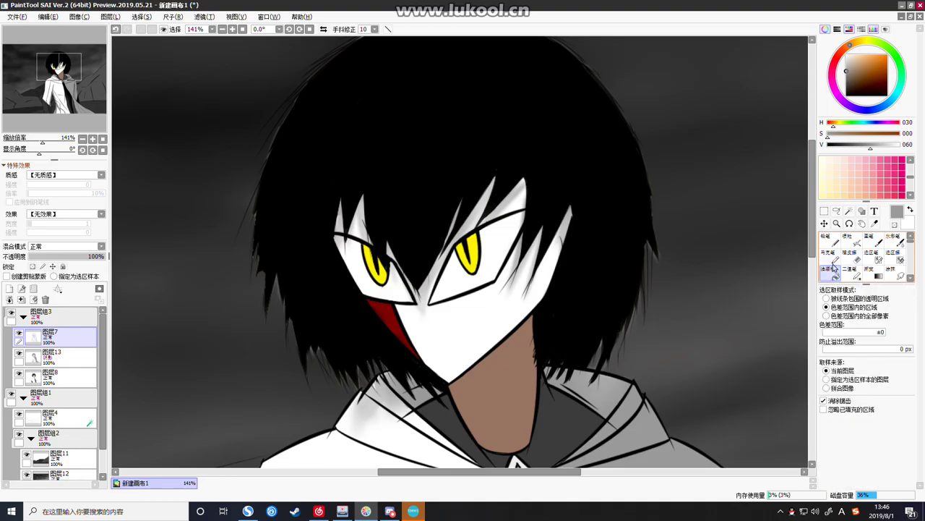
{"action": "left_click_drag", "start_coordinate": [847, 78], "coordinate": [846, 60]}
{"action": "left_click", "coordinate": [585, 138]}
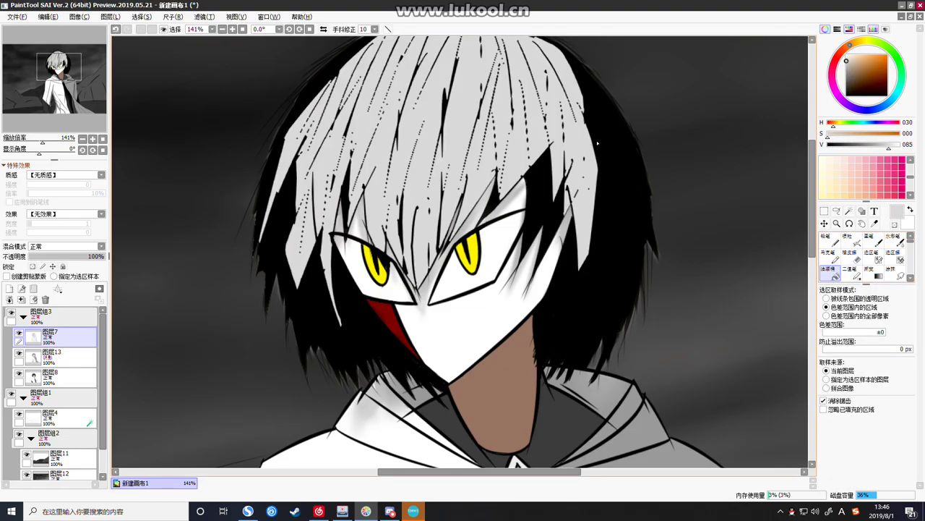
{"action": "key", "text": "ctrl+z"}
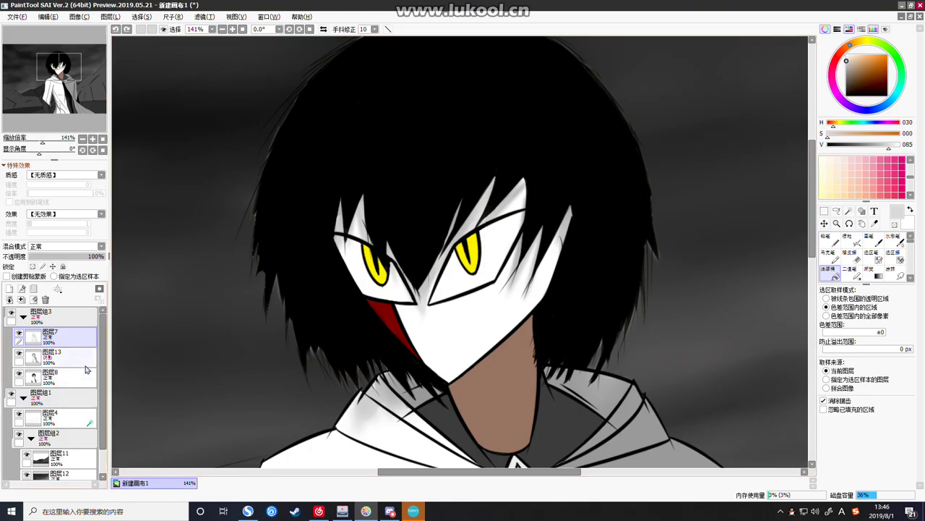
Try to fill the hair on 图层13 with the light gray using the transparent-area-enclosed-by-lines mode, and undo it
{"action": "left_click", "coordinate": [65, 356]}
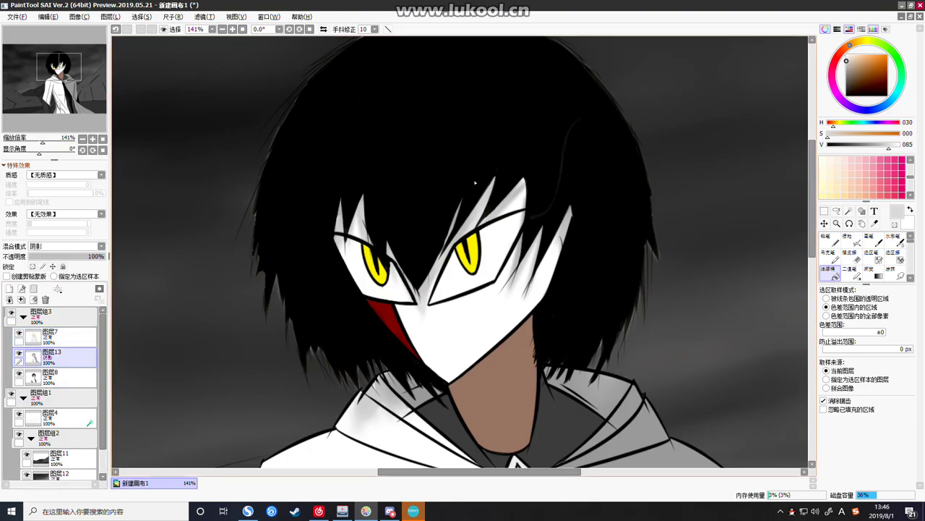
{"action": "scroll", "coordinate": [475, 182], "scroll_direction": "down", "scroll_amount": 2}
{"action": "scroll", "coordinate": [463, 138], "scroll_direction": "up", "scroll_amount": 2}
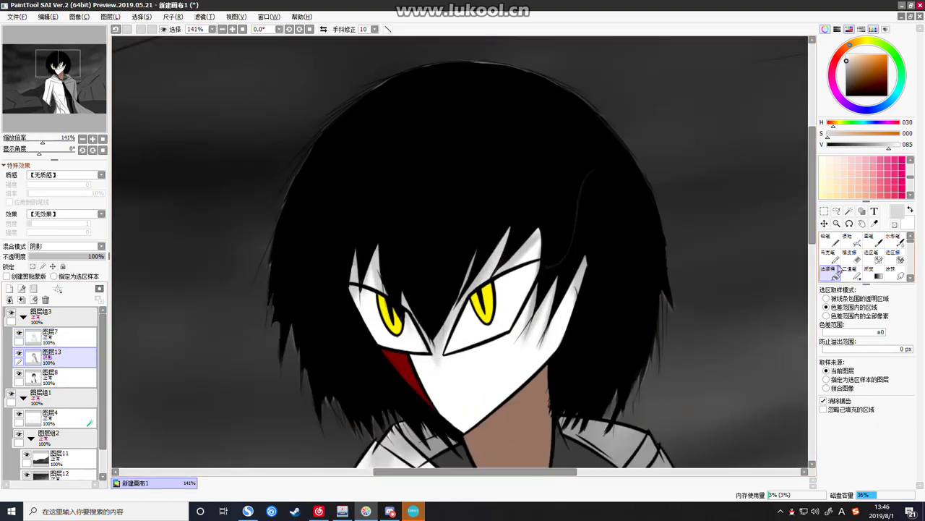
{"action": "left_click", "coordinate": [827, 298]}
{"action": "left_click", "coordinate": [653, 254]}
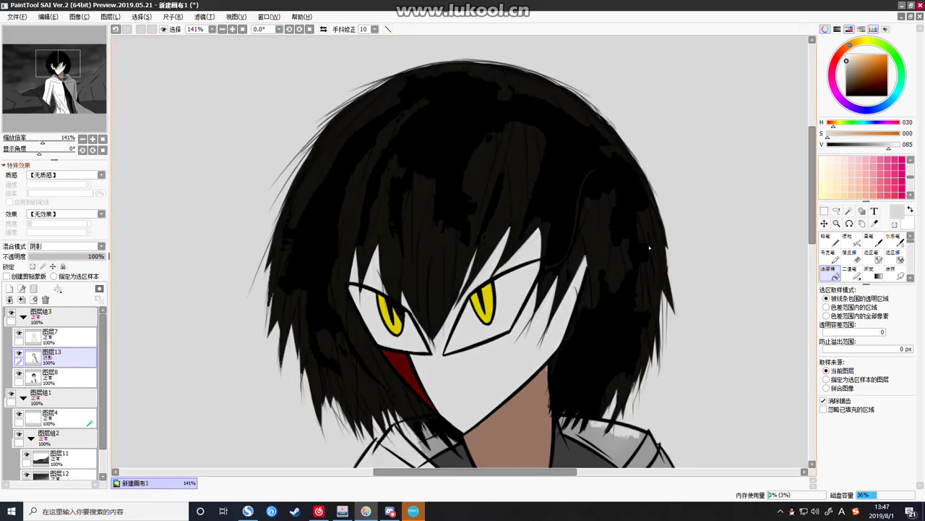
{"action": "key", "text": "ctrl+z"}
{"action": "left_click", "coordinate": [826, 316]}
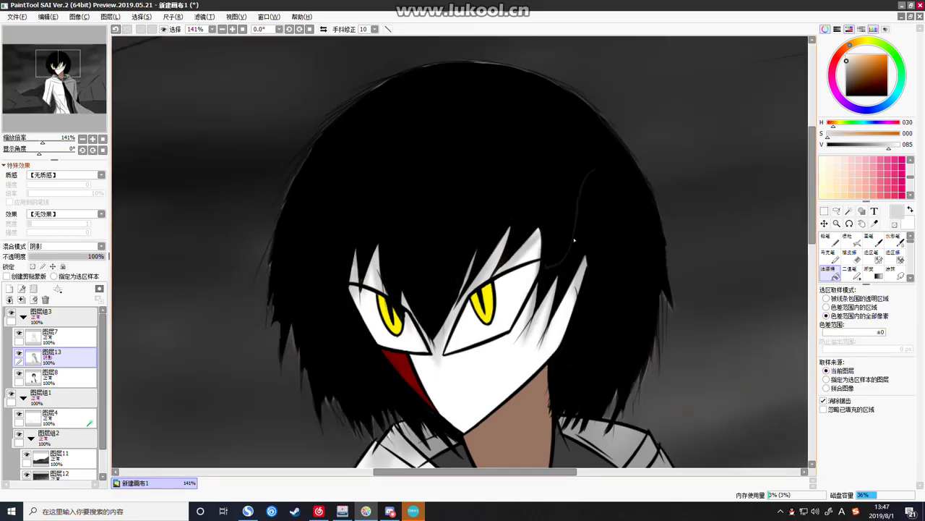
Try to bucket-fill the hair on 图层13 by colour-difference area with light gray and with dark gray of brightness 18, and undo the last fill
{"action": "left_click", "coordinate": [826, 307]}
{"action": "left_click", "coordinate": [548, 180]}
{"action": "left_click", "coordinate": [860, 77]}
{"action": "left_click_drag", "start_coordinate": [860, 77], "coordinate": [847, 88]}
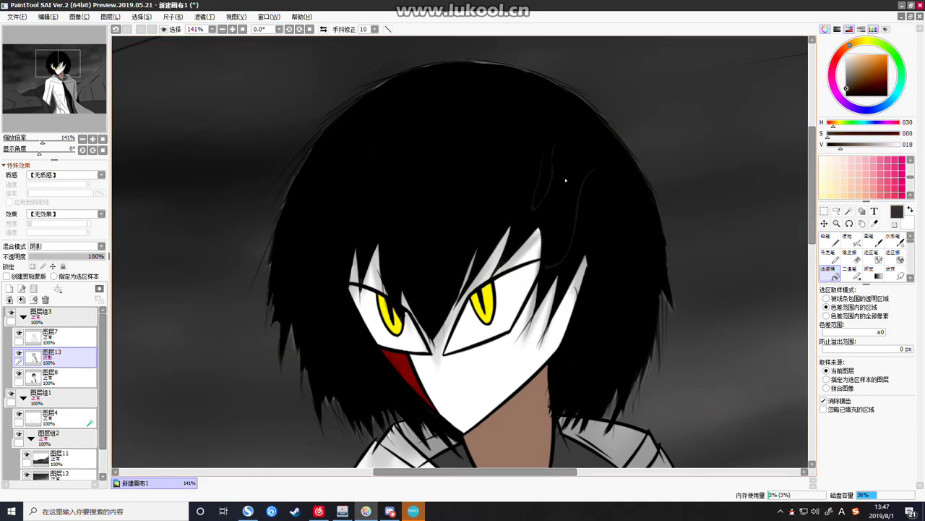
{"action": "left_click", "coordinate": [613, 228]}
{"action": "key", "text": "ctrl+z"}
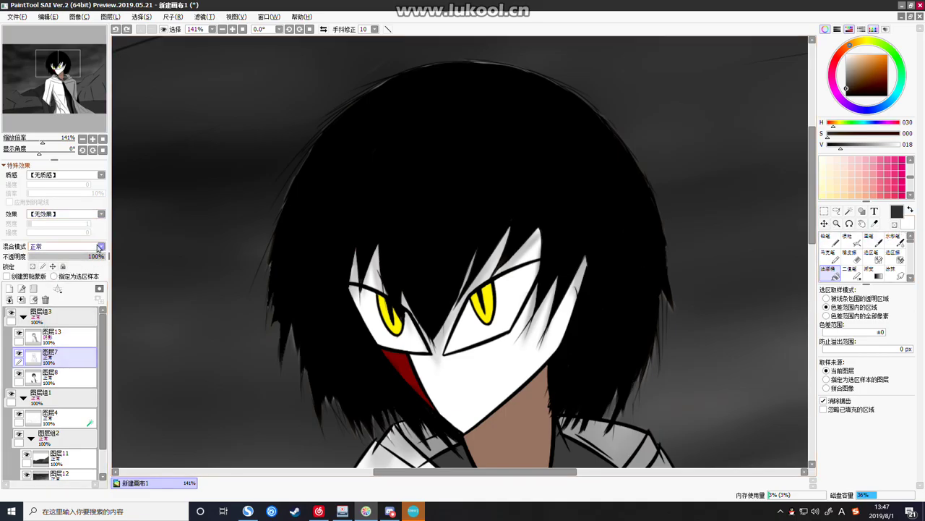
Try the 阴影 blending mode on 图层7, restore it to 正常 and reselect 图层13
{"action": "left_click", "coordinate": [91, 247]}
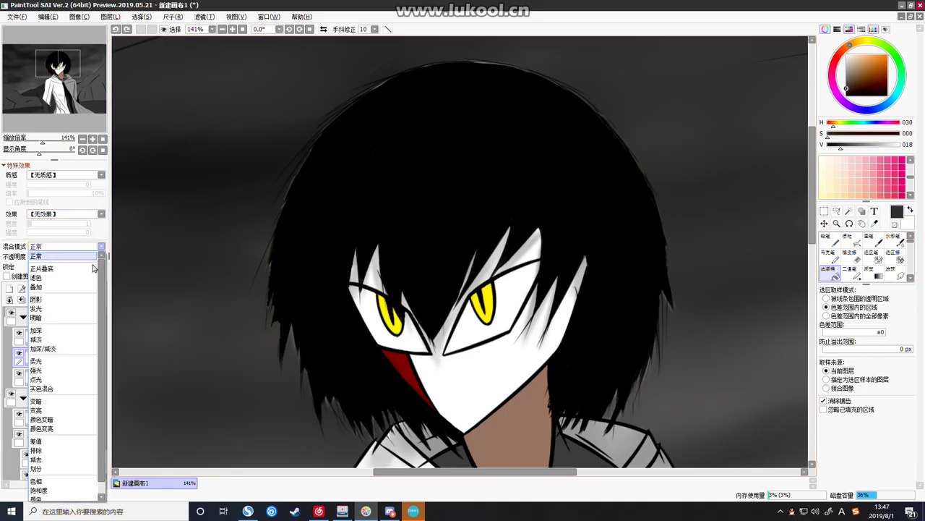
{"action": "left_click", "coordinate": [77, 299]}
{"action": "left_click", "coordinate": [86, 247]}
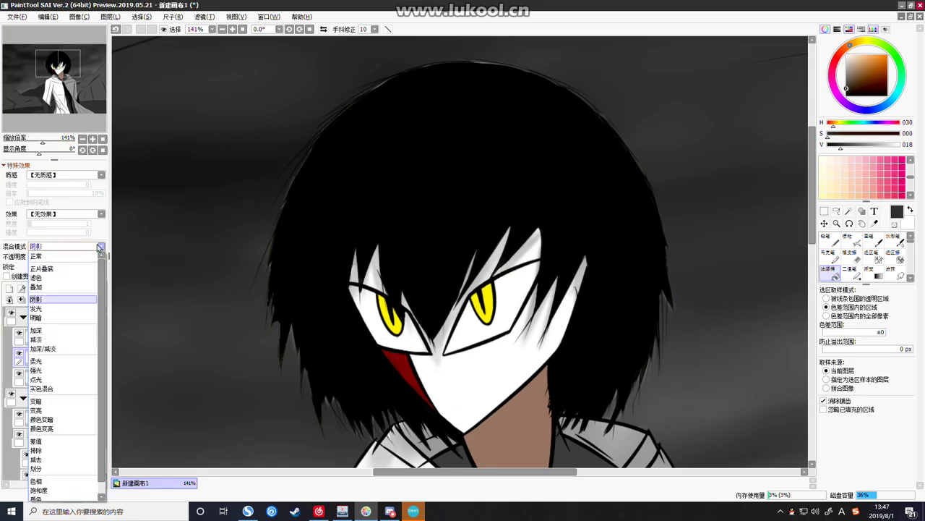
{"action": "left_click", "coordinate": [77, 253]}
{"action": "left_click", "coordinate": [69, 337]}
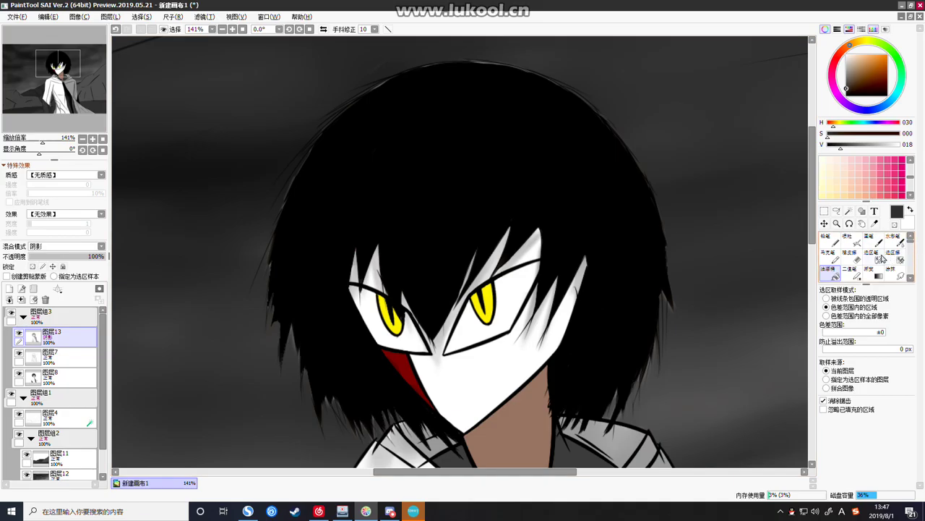
Examine the whole figure and its shading against the mountain background at several magnifications
{"action": "scroll", "coordinate": [692, 272], "scroll_direction": "down", "scroll_amount": 5}
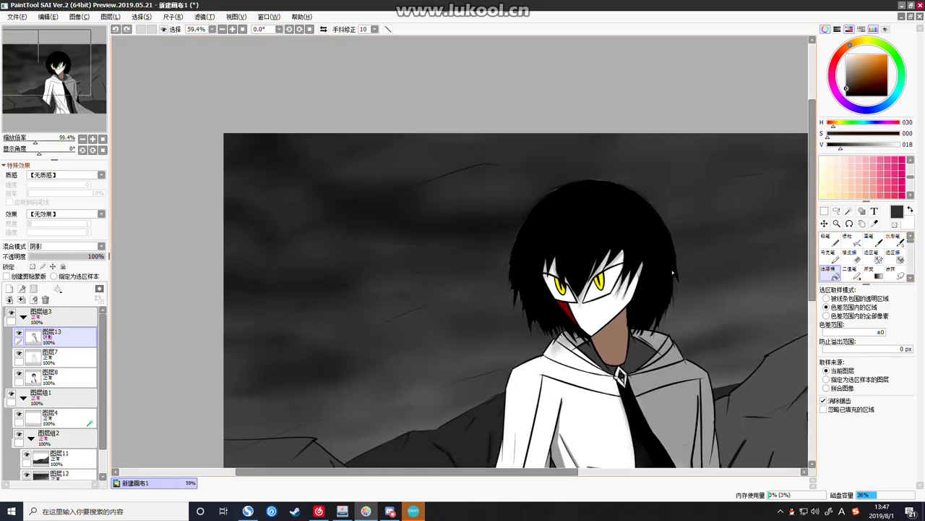
{"action": "scroll", "coordinate": [734, 307], "scroll_direction": "up", "scroll_amount": 3}
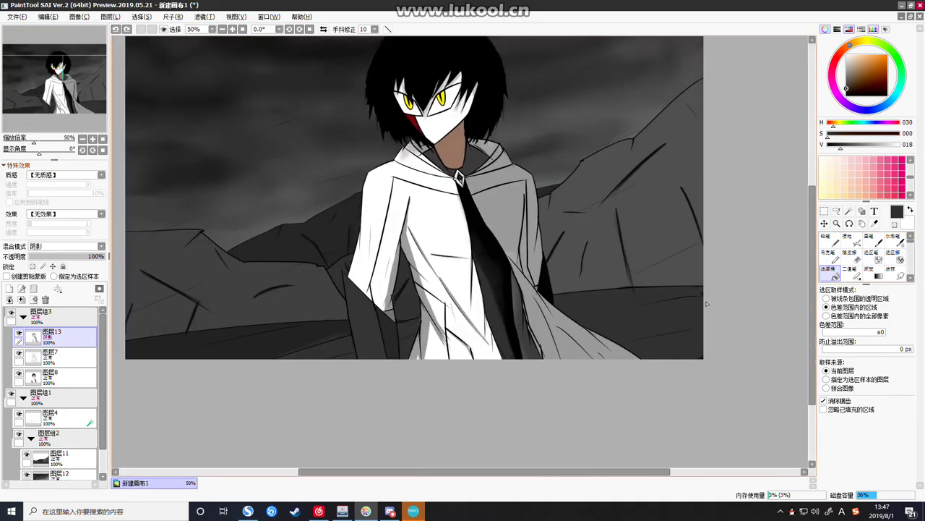
{"action": "scroll", "coordinate": [647, 306], "scroll_direction": "down", "scroll_amount": 3}
{"action": "scroll", "coordinate": [611, 234], "scroll_direction": "up", "scroll_amount": 3}
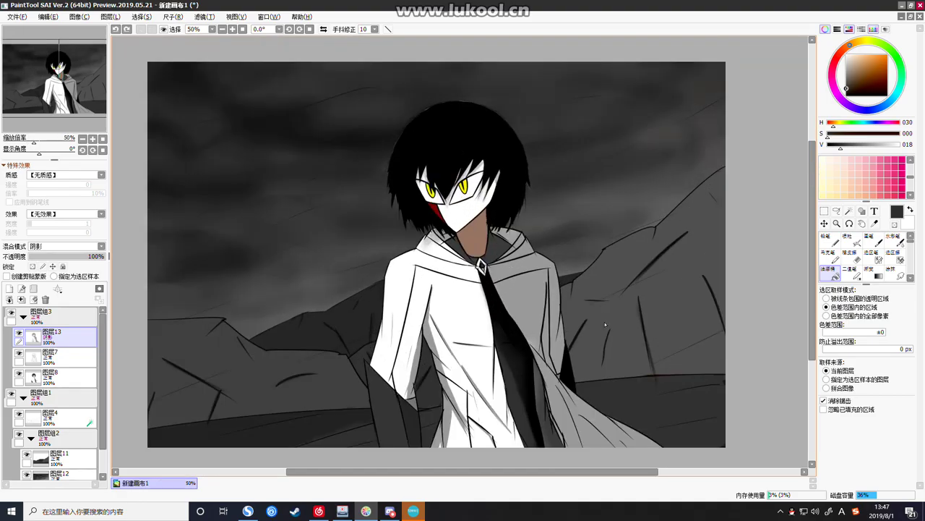
{"action": "scroll", "coordinate": [606, 312], "scroll_direction": "down", "scroll_amount": 1}
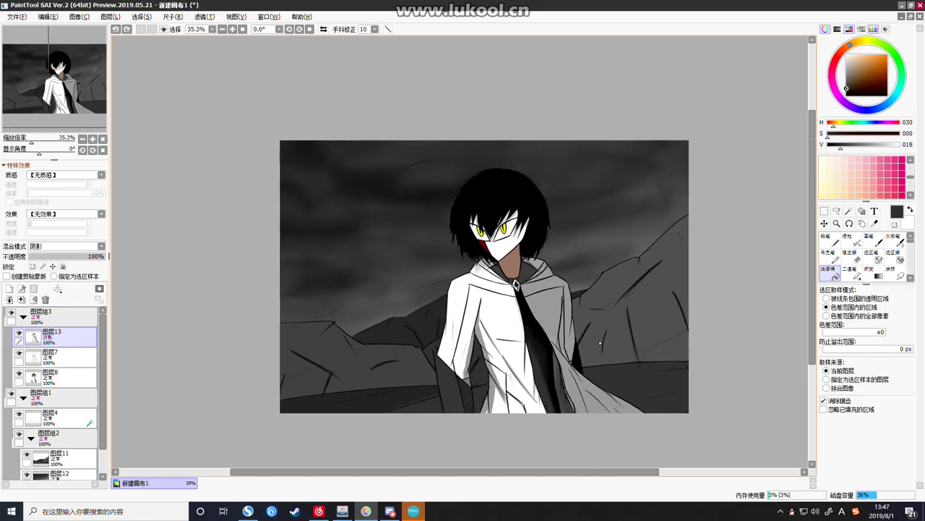
{"action": "scroll", "coordinate": [603, 350], "scroll_direction": "up", "scroll_amount": 1}
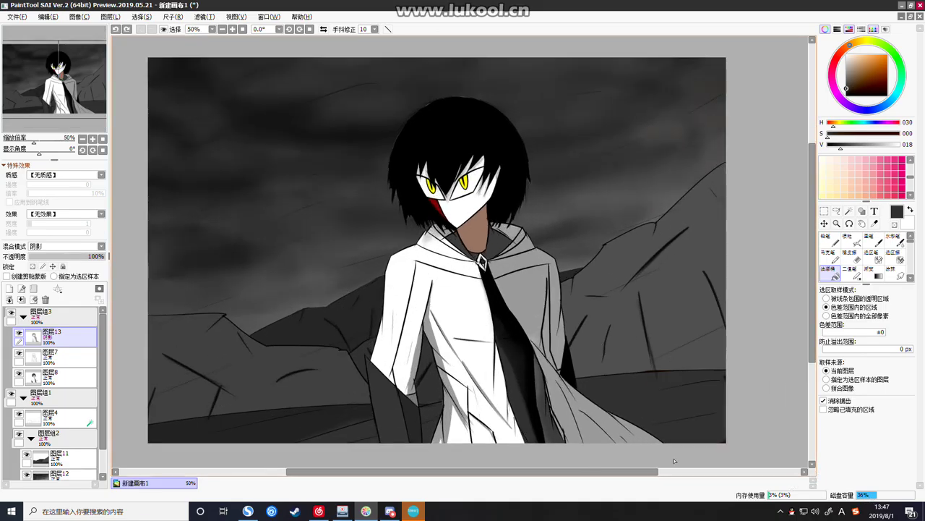
{"action": "scroll", "coordinate": [506, 347], "scroll_direction": "down", "scroll_amount": 1}
{"action": "scroll", "coordinate": [482, 313], "scroll_direction": "up", "scroll_amount": 1}
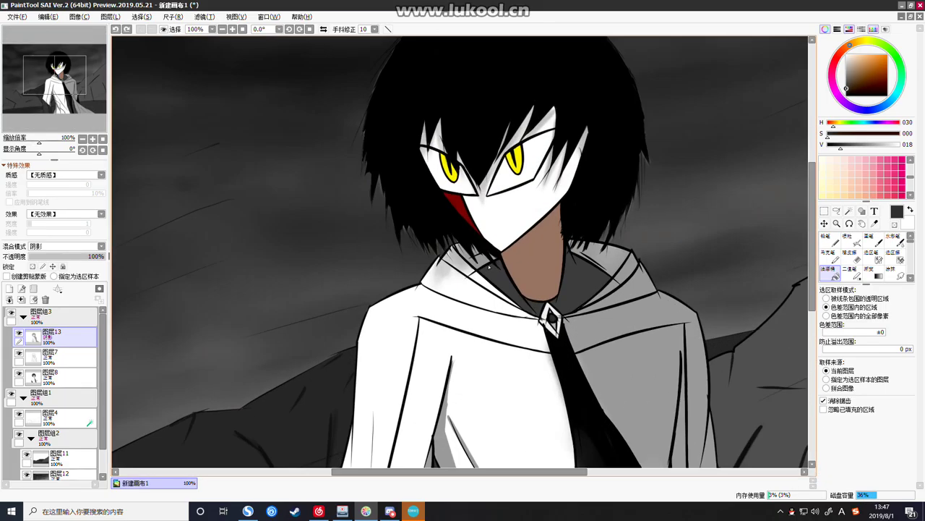
Blend gray shading along the white side of the hood collar down to the clasp with the soft-edged blur brush at size 35
{"action": "left_click", "coordinate": [851, 264]}
{"action": "left_click", "coordinate": [835, 274]}
{"action": "left_click", "coordinate": [837, 241]}
{"action": "scroll", "coordinate": [874, 253], "scroll_direction": "down", "scroll_amount": 2}
{"action": "scroll", "coordinate": [872, 258], "scroll_direction": "down", "scroll_amount": 4}
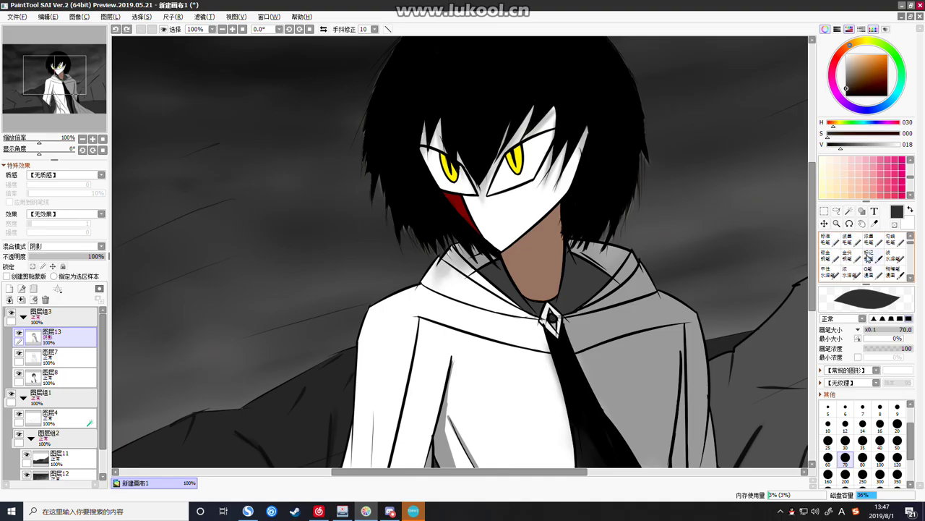
{"action": "scroll", "coordinate": [864, 261], "scroll_direction": "down", "scroll_amount": 2}
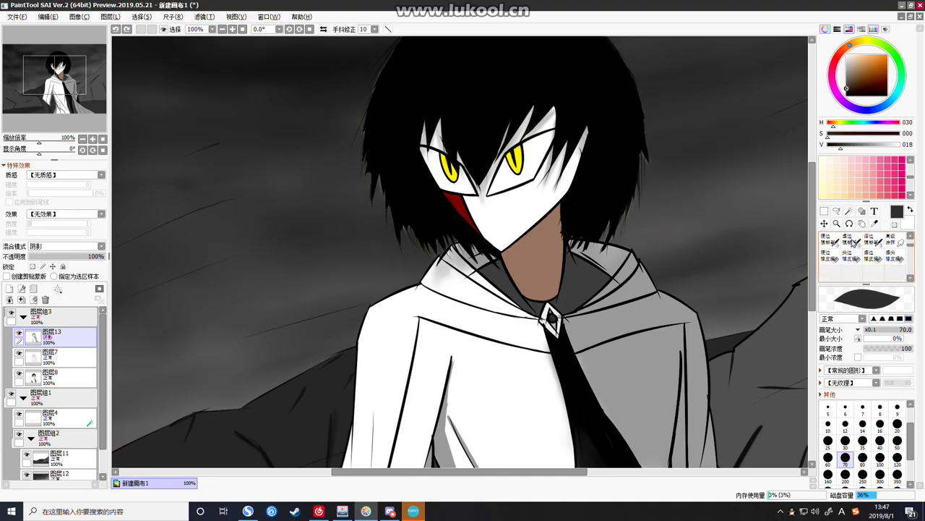
{"action": "left_click", "coordinate": [851, 241]}
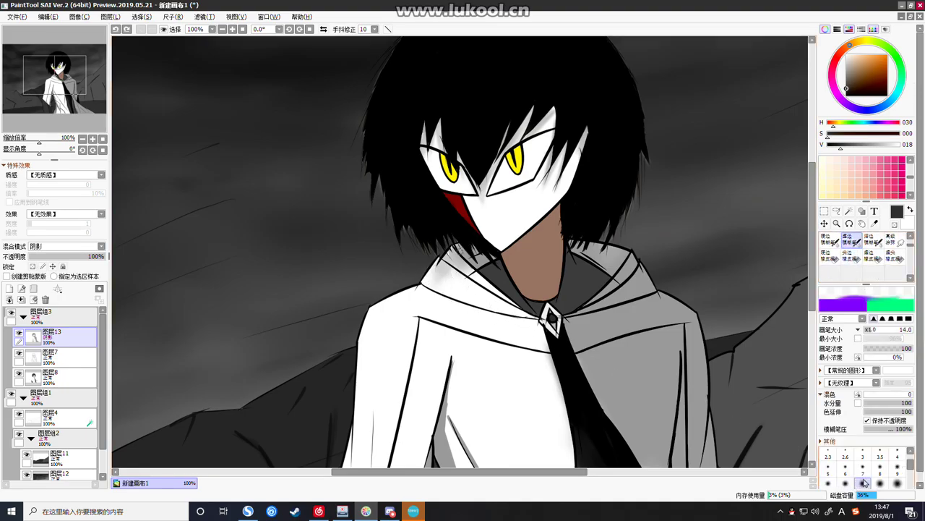
{"action": "scroll", "coordinate": [883, 470], "scroll_direction": "down", "scroll_amount": 2}
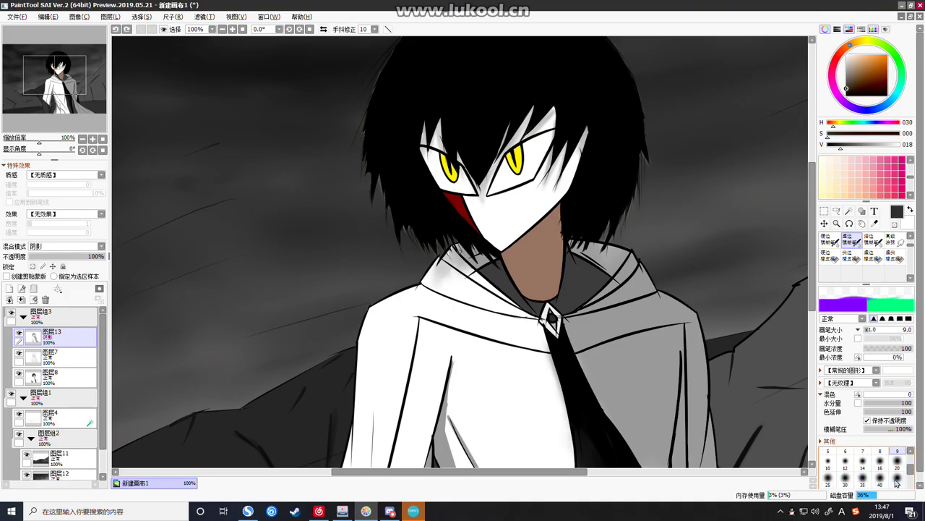
{"action": "left_click", "coordinate": [863, 482]}
{"action": "mouse_move", "coordinate": [445, 269]}
{"action": "left_mouse_down"}
{"action": "mouse_move", "coordinate": [468, 292]}
{"action": "mouse_move", "coordinate": [439, 277]}
{"action": "mouse_move", "coordinate": [486, 298]}
{"action": "mouse_move", "coordinate": [458, 294]}
{"action": "mouse_move", "coordinate": [456, 284]}
{"action": "mouse_move", "coordinate": [530, 317]}
{"action": "left_mouse_up"}
{"action": "left_click_drag", "start_coordinate": [479, 287], "coordinate": [525, 314]}
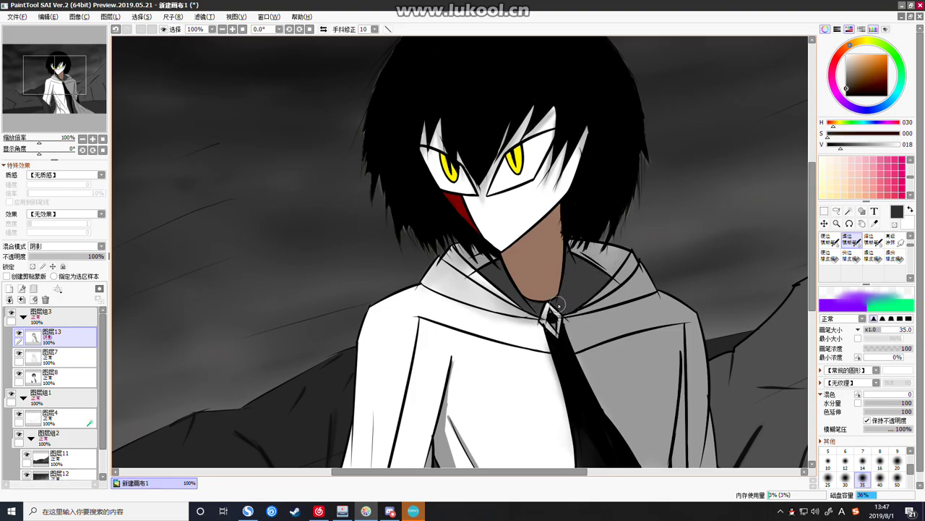
{"action": "scroll", "coordinate": [564, 306], "scroll_direction": "down", "scroll_amount": 11}
{"action": "scroll", "coordinate": [559, 322], "scroll_direction": "up", "scroll_amount": 10}
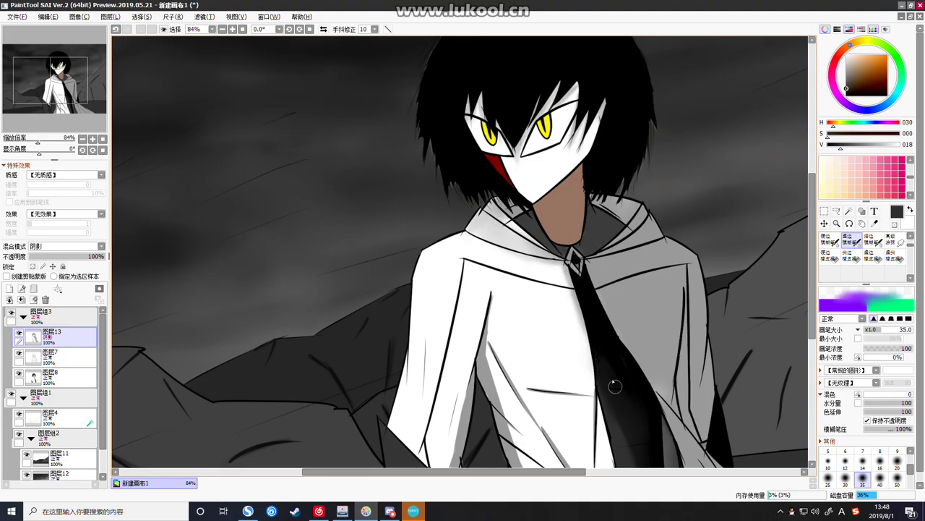
{"action": "scroll", "coordinate": [597, 307], "scroll_direction": "down", "scroll_amount": 3}
{"action": "scroll", "coordinate": [596, 308], "scroll_direction": "up", "scroll_amount": 1}
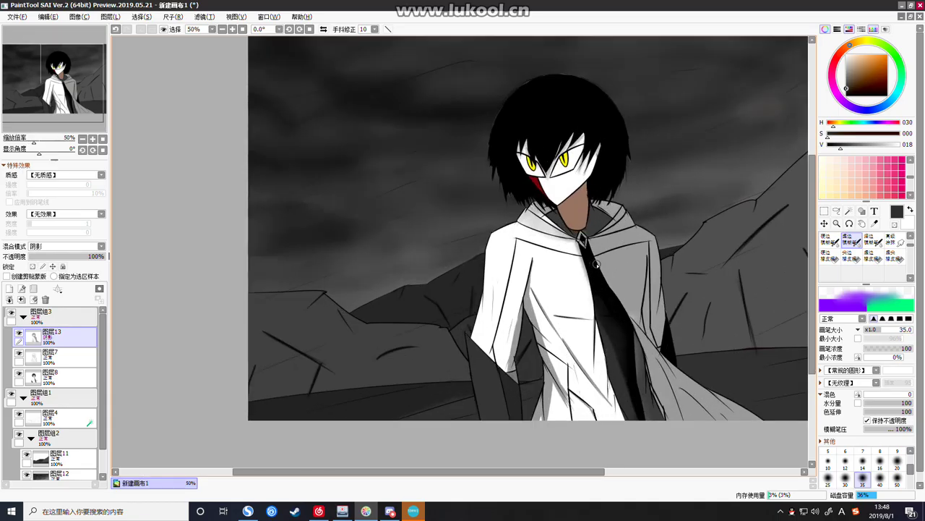
Paint gray fold strokes of brightness 66 on the white sleeve with the size 12 pencil, and move 图层13 below 图层7
{"action": "scroll", "coordinate": [546, 272], "scroll_direction": "up", "scroll_amount": 2}
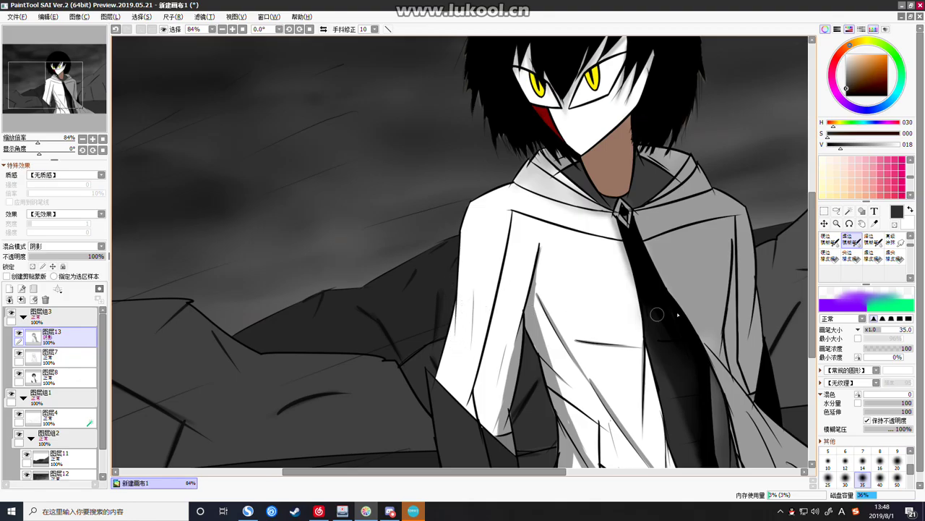
{"action": "scroll", "coordinate": [909, 252], "scroll_direction": "up", "scroll_amount": 2}
{"action": "scroll", "coordinate": [909, 248], "scroll_direction": "up", "scroll_amount": 3}
{"action": "left_click", "coordinate": [829, 239]}
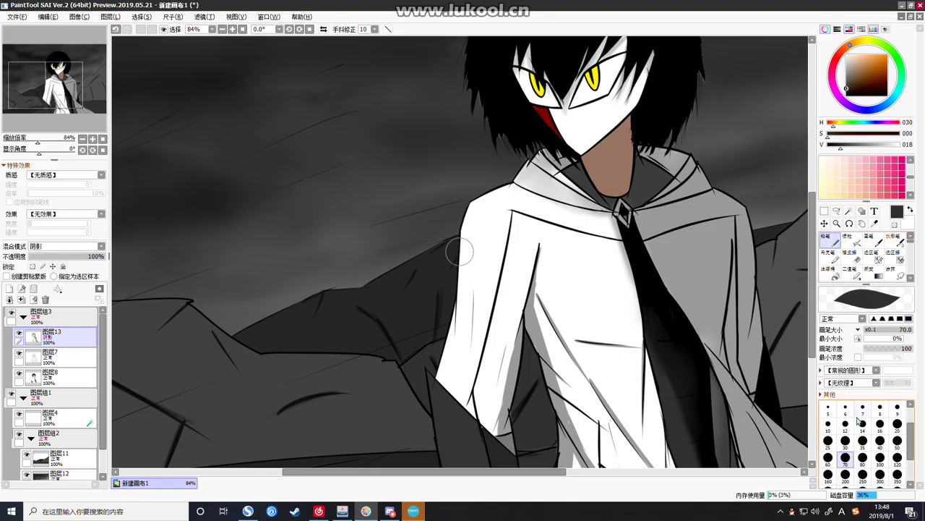
{"action": "left_click", "coordinate": [862, 406]}
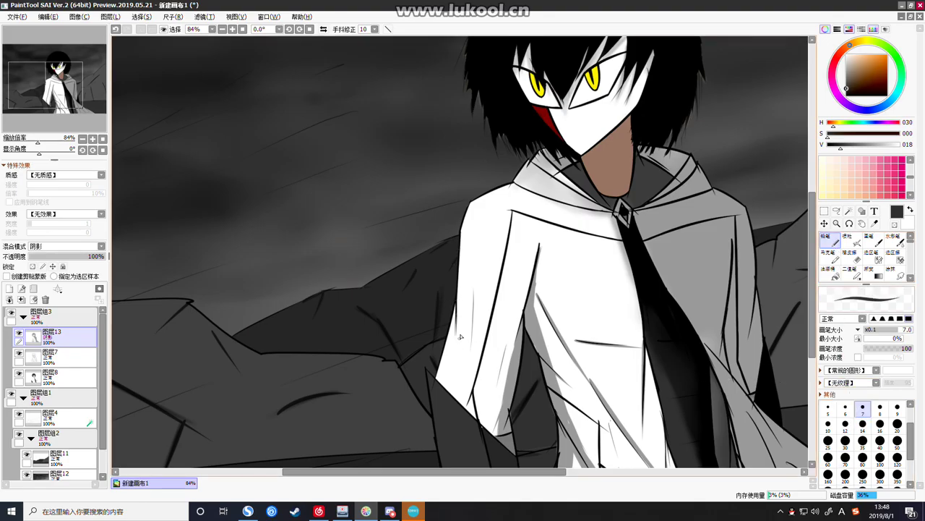
{"action": "key", "text": "ctrl+z"}
{"action": "left_click", "coordinate": [845, 423]}
{"action": "left_click_drag", "start_coordinate": [840, 144], "coordinate": [875, 144]}
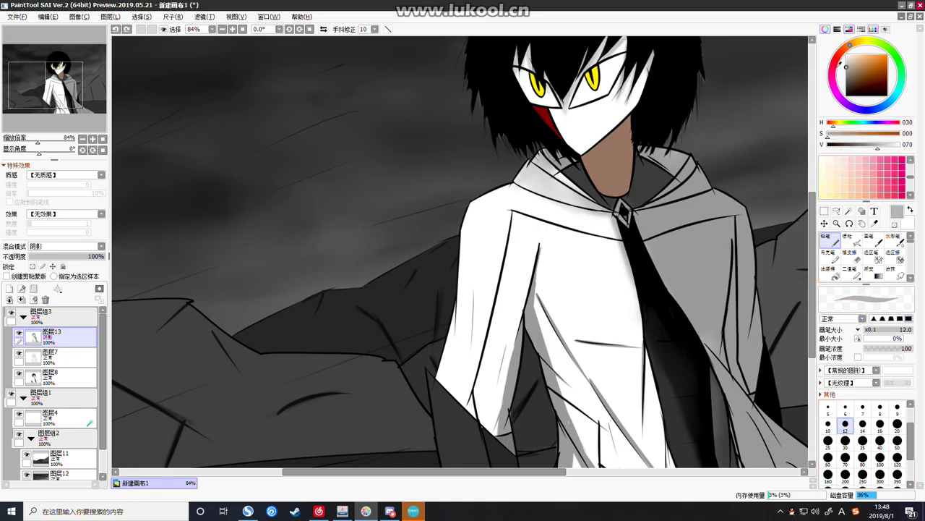
{"action": "left_click_drag", "start_coordinate": [454, 302], "coordinate": [457, 349]}
{"action": "left_click_drag", "start_coordinate": [474, 293], "coordinate": [470, 368]}
{"action": "left_click_drag", "start_coordinate": [509, 344], "coordinate": [492, 412]}
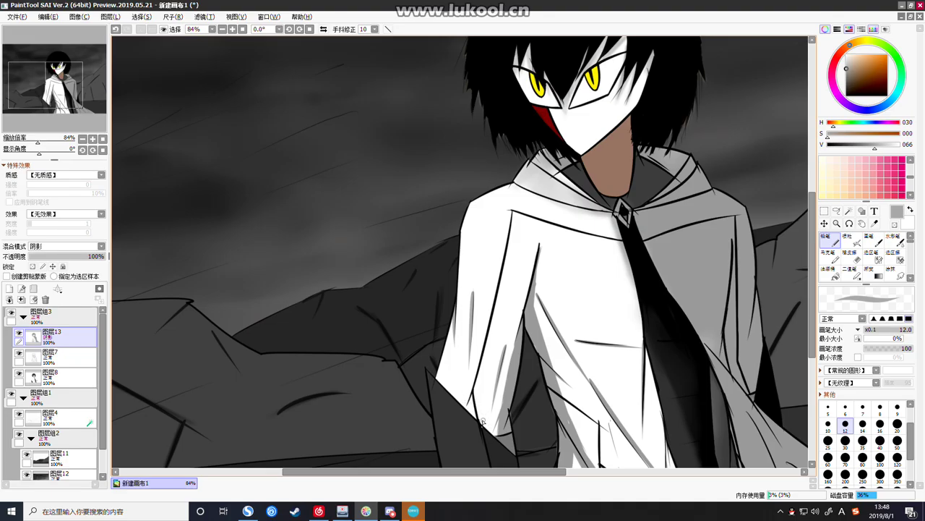
{"action": "left_click_drag", "start_coordinate": [52, 336], "coordinate": [60, 376]}
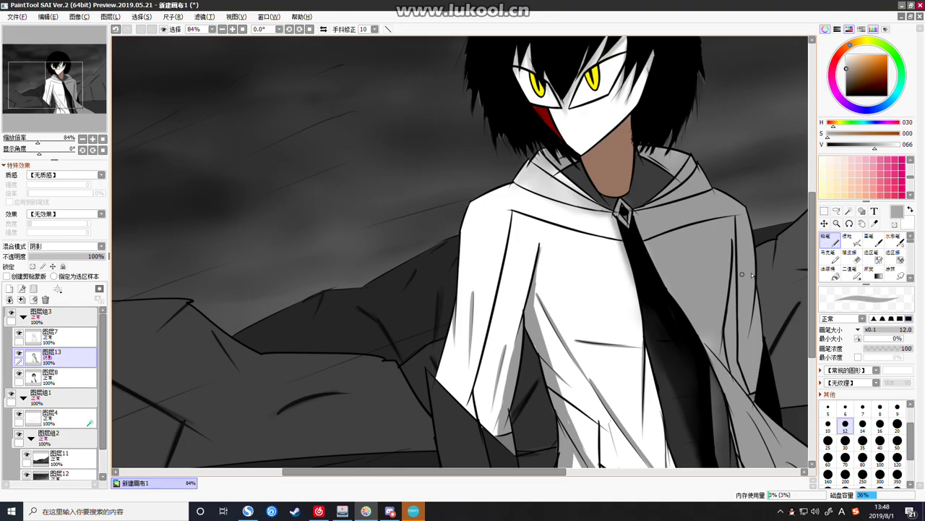
Try to blend the lower sleeve's fold stroke with the soft-edged blur brush at sizes 35 and 14, and undo the passes
{"action": "left_click_drag", "start_coordinate": [911, 244], "coordinate": [913, 253]}
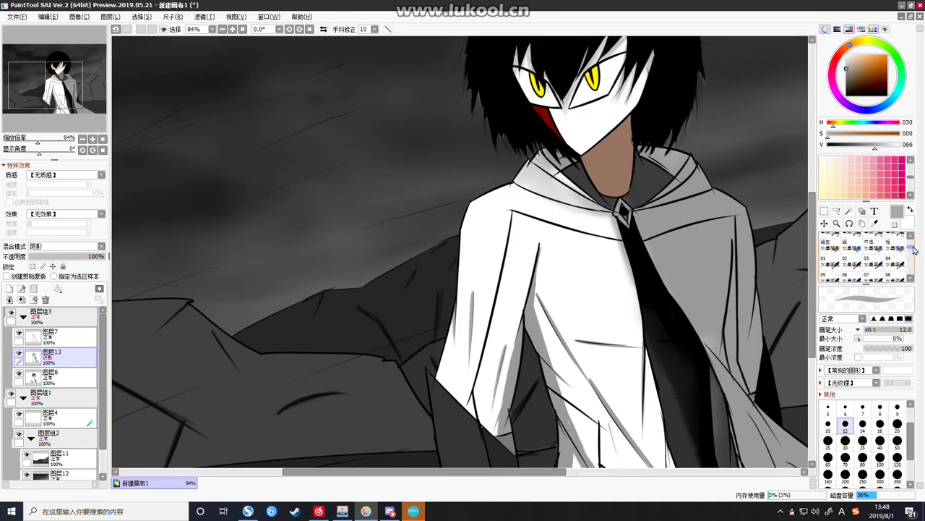
{"action": "scroll", "coordinate": [876, 263], "scroll_direction": "up", "scroll_amount": 2}
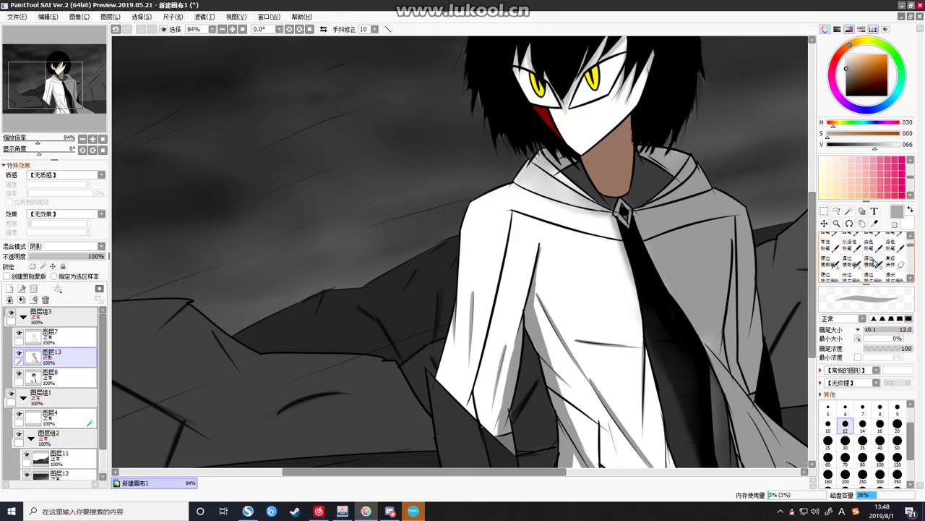
{"action": "left_click", "coordinate": [855, 264]}
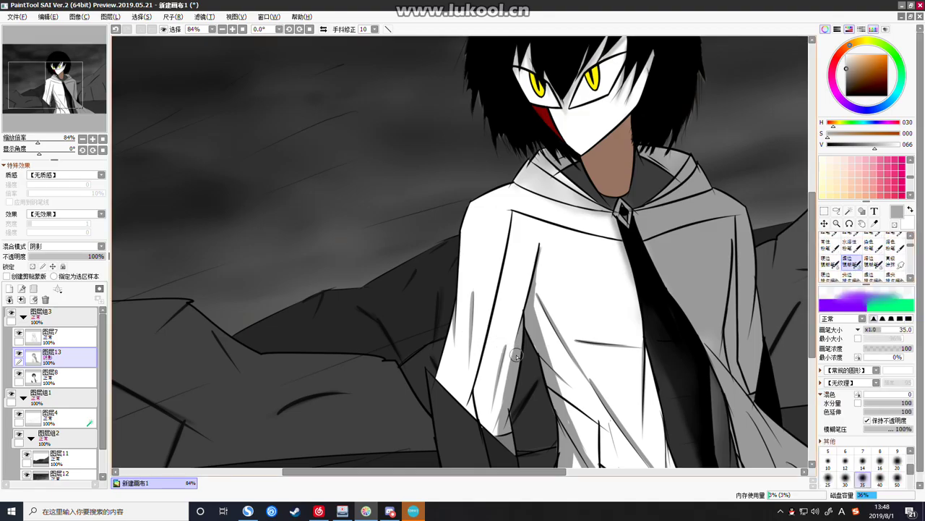
{"action": "left_click_drag", "start_coordinate": [506, 340], "coordinate": [488, 421]}
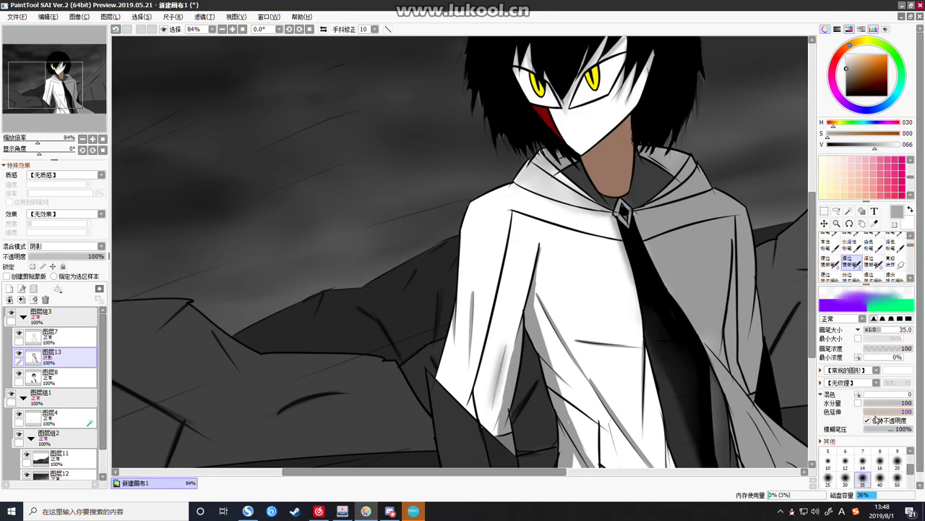
{"action": "left_click", "coordinate": [863, 460]}
{"action": "key", "text": "ctrl+z"}
{"action": "left_click_drag", "start_coordinate": [505, 342], "coordinate": [496, 403]}
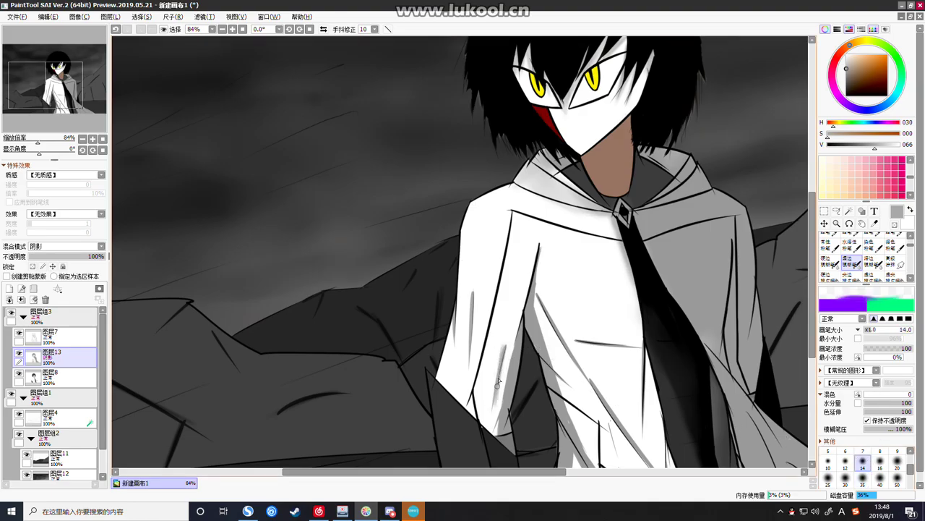
{"action": "left_click_drag", "start_coordinate": [506, 344], "coordinate": [493, 412]}
{"action": "key", "text": "ctrl+z"}
{"action": "key", "text": "ctrl+z"}
{"action": "key", "text": "ctrl+z"}
Soften the shading along the white robe's inner side fold and lower hem with the soft-edged blur brush at size 14
{"action": "left_click_drag", "start_coordinate": [911, 469], "coordinate": [911, 465]}
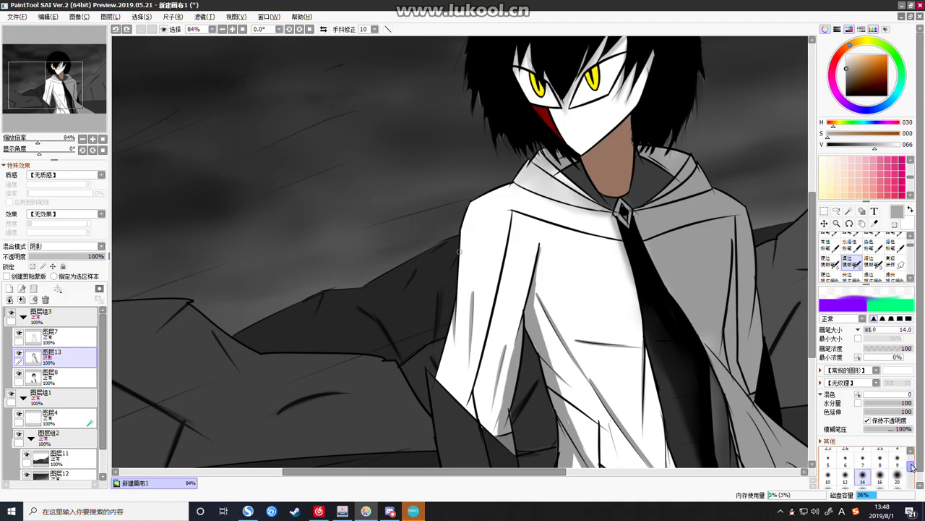
{"action": "scroll", "coordinate": [727, 417], "scroll_direction": "down", "scroll_amount": 4}
{"action": "scroll", "coordinate": [729, 418], "scroll_direction": "down", "scroll_amount": 4}
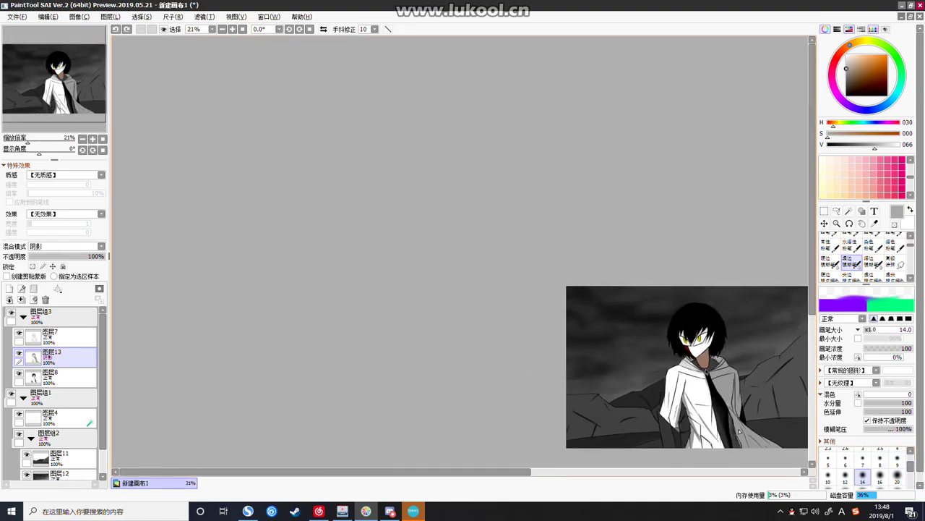
{"action": "scroll", "coordinate": [738, 426], "scroll_direction": "up", "scroll_amount": 6}
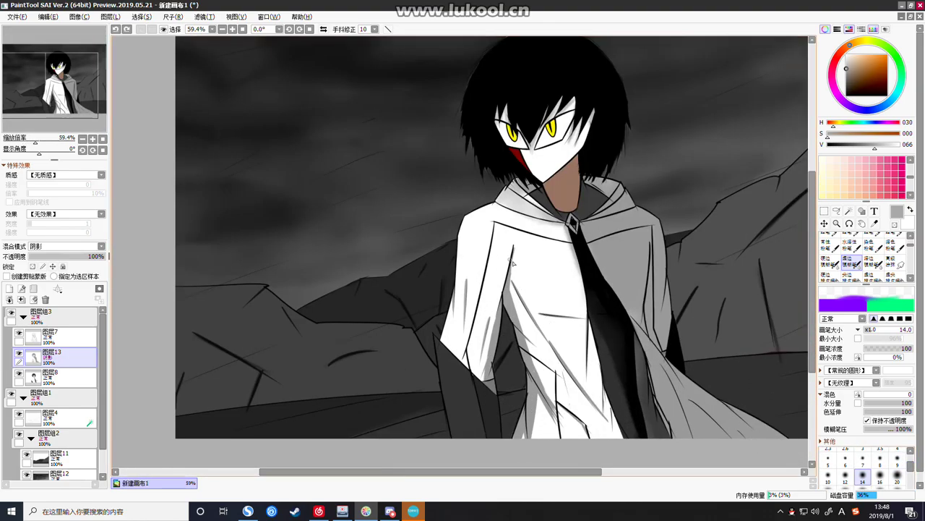
{"action": "left_click_drag", "start_coordinate": [511, 264], "coordinate": [512, 298]}
{"action": "left_click_drag", "start_coordinate": [535, 365], "coordinate": [516, 312]}
{"action": "left_click_drag", "start_coordinate": [551, 404], "coordinate": [573, 439]}
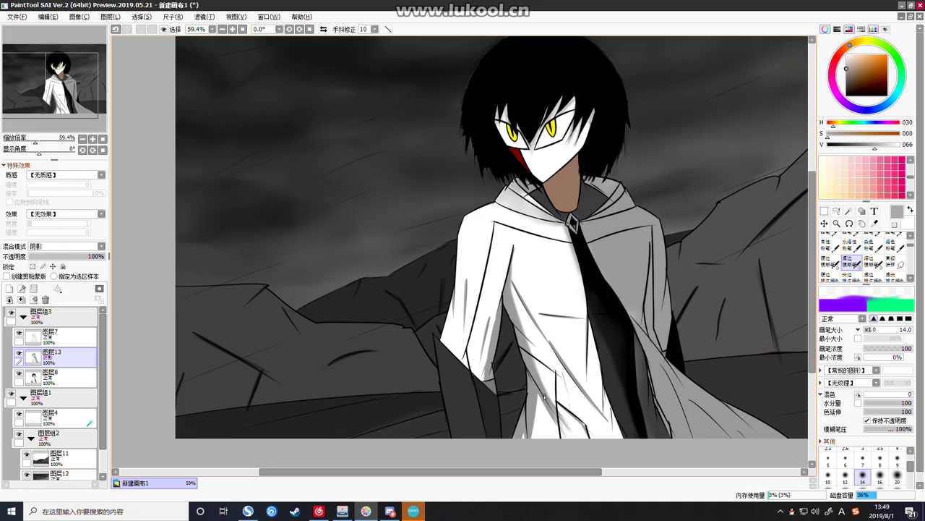
Blend the shading down the lower side of the white robe and along the sleeve's inner edge
{"action": "left_click_drag", "start_coordinate": [538, 391], "coordinate": [529, 449]}
{"action": "key", "text": "ctrl+z"}
{"action": "left_click_drag", "start_coordinate": [538, 396], "coordinate": [533, 439]}
{"action": "key", "text": "ctrl+z"}
{"action": "left_click_drag", "start_coordinate": [538, 396], "coordinate": [532, 438]}
{"action": "left_click_drag", "start_coordinate": [500, 311], "coordinate": [490, 350]}
{"action": "key", "text": "ctrl+z"}
{"action": "left_click_drag", "start_coordinate": [501, 310], "coordinate": [490, 349]}
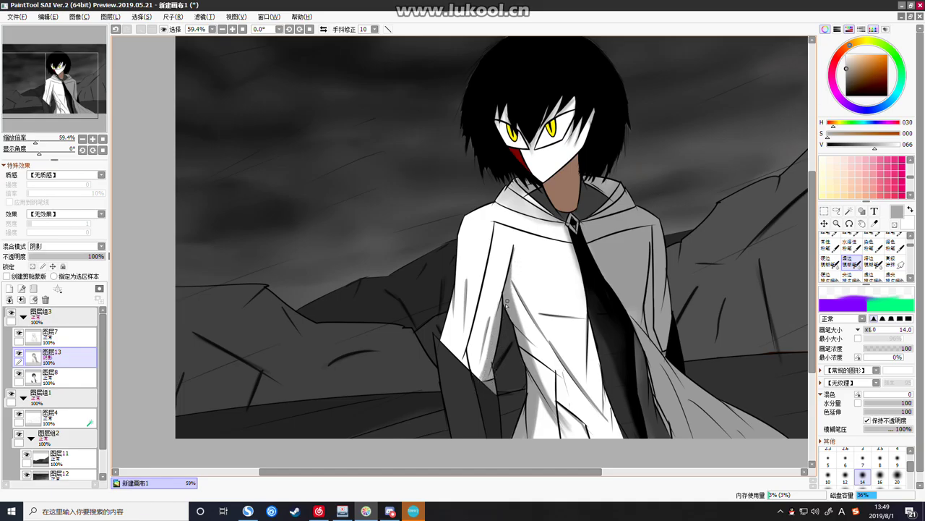
Blend the shading beside the upper end of the armpit line on the white robe
{"action": "left_click_drag", "start_coordinate": [515, 249], "coordinate": [512, 287]}
{"action": "key", "text": "ctrl+z"}
{"action": "left_click_drag", "start_coordinate": [515, 247], "coordinate": [511, 298]}
{"action": "key", "text": "ctrl+z"}
{"action": "left_click_drag", "start_coordinate": [515, 243], "coordinate": [512, 259]}
Soften the gray fold strokes on the outer and lower parts of the white sleeve
{"action": "left_click_drag", "start_coordinate": [463, 283], "coordinate": [462, 332]}
{"action": "key", "text": "ctrl+z"}
{"action": "left_click_drag", "start_coordinate": [466, 282], "coordinate": [462, 350]}
{"action": "mouse_move", "coordinate": [464, 305]}
{"action": "left_mouse_down"}
{"action": "mouse_move", "coordinate": [464, 277]}
{"action": "mouse_move", "coordinate": [471, 318]}
{"action": "mouse_move", "coordinate": [489, 332]}
{"action": "mouse_move", "coordinate": [489, 313]}
{"action": "mouse_move", "coordinate": [478, 360]}
{"action": "left_mouse_up"}
{"action": "key", "text": "ctrl+z"}
{"action": "mouse_move", "coordinate": [490, 324]}
{"action": "left_mouse_down"}
{"action": "mouse_move", "coordinate": [482, 375]}
{"action": "mouse_move", "coordinate": [480, 359]}
{"action": "left_mouse_up"}
{"action": "key", "text": "ctrl+z"}
{"action": "key", "text": "ctrl+z"}
{"action": "key", "text": "ctrl+z"}
{"action": "left_click_drag", "start_coordinate": [491, 324], "coordinate": [480, 368]}
{"action": "scroll", "coordinate": [470, 303], "scroll_direction": "down", "scroll_amount": 5}
{"action": "scroll", "coordinate": [504, 337], "scroll_direction": "up", "scroll_amount": 4}
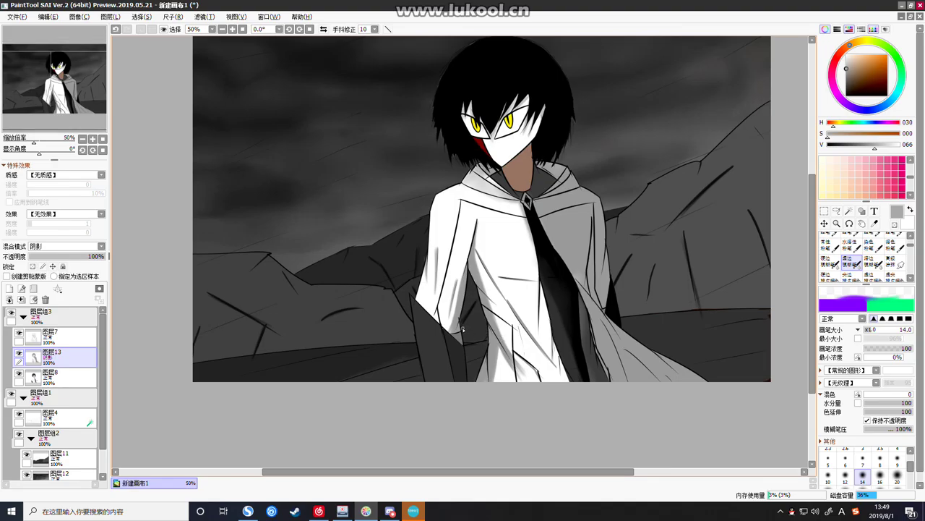
Try several blur passes along the short diagonal fold near the white robe's hem, and undo them
{"action": "scroll", "coordinate": [463, 329], "scroll_direction": "up", "scroll_amount": 3}
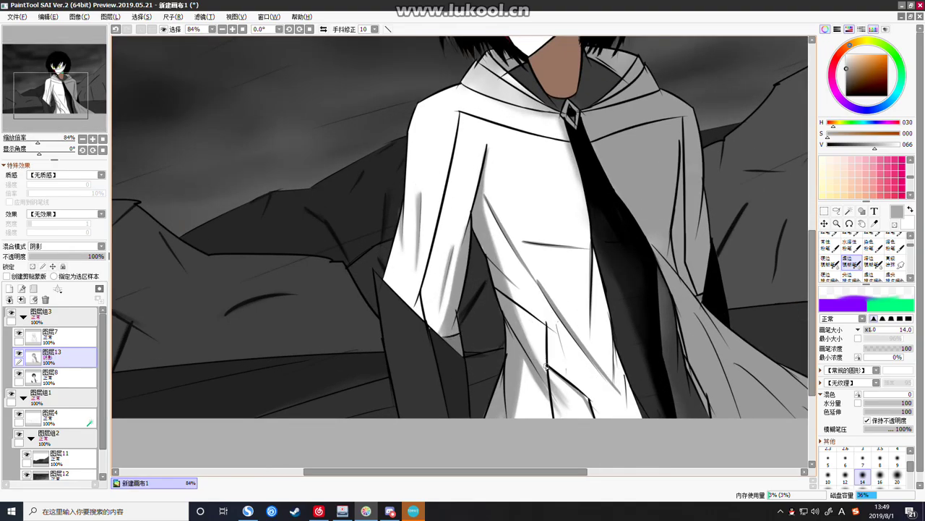
{"action": "mouse_move", "coordinate": [549, 365]}
{"action": "left_mouse_down"}
{"action": "mouse_move", "coordinate": [593, 422]}
{"action": "mouse_move", "coordinate": [578, 384]}
{"action": "mouse_move", "coordinate": [589, 412]}
{"action": "left_mouse_up"}
{"action": "left_click_drag", "start_coordinate": [552, 372], "coordinate": [589, 411]}
{"action": "key", "text": "ctrl+z"}
{"action": "key", "text": "ctrl+z"}
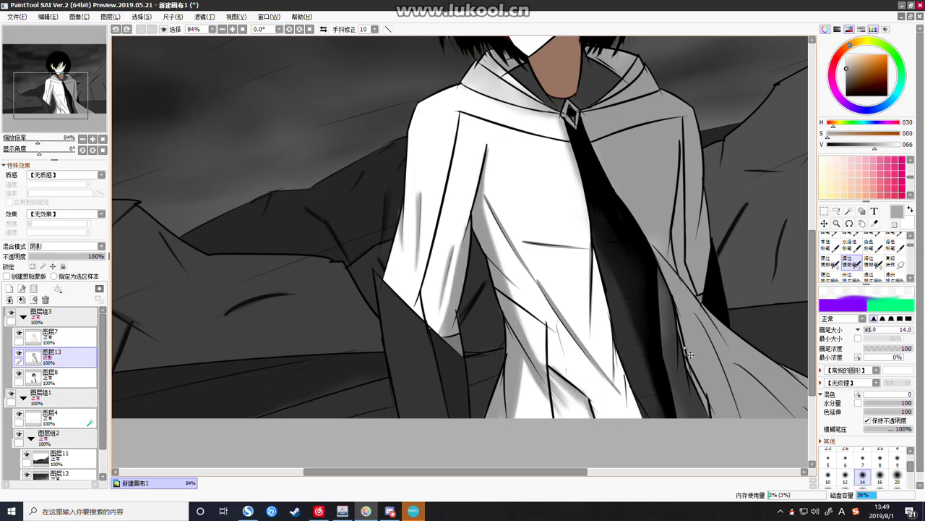
{"action": "left_click_drag", "start_coordinate": [549, 365], "coordinate": [596, 403]}
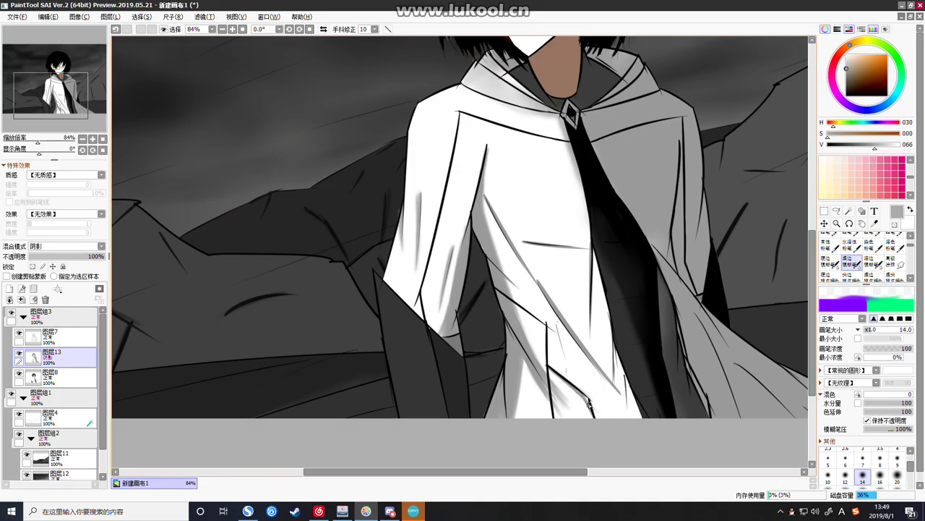
{"action": "key", "text": "ctrl+z"}
{"action": "mouse_move", "coordinate": [588, 399]}
{"action": "left_mouse_down"}
{"action": "mouse_move", "coordinate": [574, 385]}
{"action": "mouse_move", "coordinate": [590, 404]}
{"action": "left_mouse_up"}
{"action": "key", "text": "ctrl+z"}
{"action": "key", "text": "ctrl+z"}
{"action": "left_click_drag", "start_coordinate": [546, 366], "coordinate": [592, 408]}
{"action": "key", "text": "ctrl+z"}
{"action": "left_click_drag", "start_coordinate": [547, 366], "coordinate": [591, 406]}
{"action": "key", "text": "ctrl+z"}
{"action": "key", "text": "ctrl+z"}
{"action": "key", "text": "ctrl+z"}
{"action": "left_click_drag", "start_coordinate": [548, 367], "coordinate": [589, 405]}
{"action": "key", "text": "ctrl+z"}
Soften the shading under the short diagonal fold near the white robe's hem
{"action": "left_click_drag", "start_coordinate": [548, 364], "coordinate": [593, 403]}
{"action": "left_click_drag", "start_coordinate": [545, 365], "coordinate": [579, 400]}
{"action": "key", "text": "ctrl+z"}
{"action": "left_click_drag", "start_coordinate": [544, 365], "coordinate": [595, 418]}
{"action": "key", "text": "ctrl+z"}
Try to soften the long diagonal fold down the white robe's front at brush sizes 6 and 14, and undo the passes
{"action": "left_click", "coordinate": [845, 458]}
{"action": "key", "text": "ctrl+z"}
{"action": "left_click_drag", "start_coordinate": [537, 276], "coordinate": [624, 393]}
{"action": "key", "text": "ctrl+z"}
{"action": "left_click", "coordinate": [860, 477]}
{"action": "key", "text": "ctrl+z"}
{"action": "left_click_drag", "start_coordinate": [536, 280], "coordinate": [616, 394]}
{"action": "key", "text": "ctrl+z"}
{"action": "mouse_move", "coordinate": [537, 278]}
{"action": "left_mouse_down"}
{"action": "mouse_move", "coordinate": [603, 376]}
{"action": "mouse_move", "coordinate": [631, 402]}
{"action": "left_mouse_up"}
{"action": "key", "text": "ctrl+z"}
{"action": "key", "text": "ctrl+z"}
Blend the lower end of the long diagonal fold on the white robe's front
{"action": "left_click_drag", "start_coordinate": [596, 368], "coordinate": [631, 404]}
{"action": "left_click_drag", "start_coordinate": [615, 345], "coordinate": [615, 406]}
{"action": "key", "text": "ctrl+z"}
{"action": "mouse_move", "coordinate": [612, 346]}
{"action": "left_mouse_down"}
{"action": "mouse_move", "coordinate": [613, 381]}
{"action": "mouse_move", "coordinate": [624, 379]}
{"action": "mouse_move", "coordinate": [591, 362]}
{"action": "mouse_move", "coordinate": [616, 383]}
{"action": "left_mouse_up"}
{"action": "key", "text": "ctrl+z"}
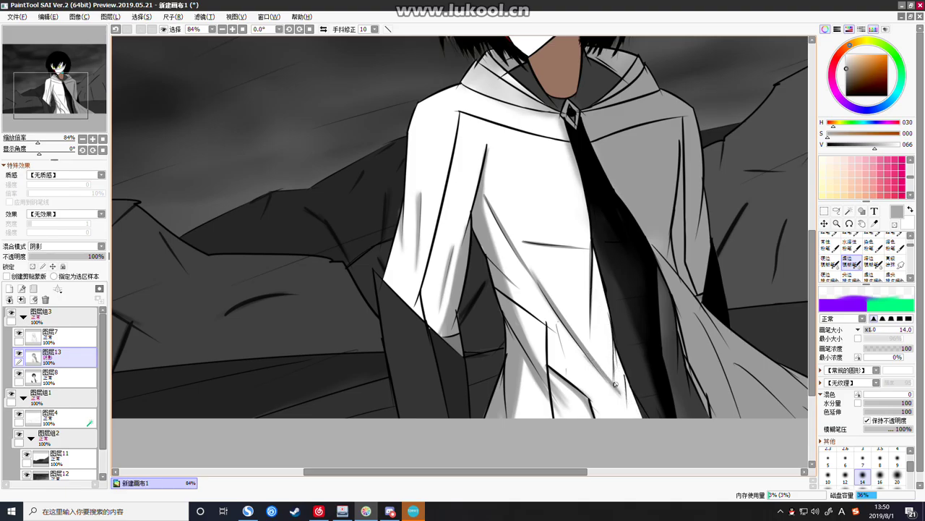
Try to blur the horizontal fold line across the robe's chest, compare by undoing and redoing, and undo it
{"action": "left_click_drag", "start_coordinate": [527, 243], "coordinate": [590, 251]}
{"action": "key", "text": "ctrl+z"}
{"action": "key", "text": "ctrl+y"}
{"action": "key", "text": "ctrl+z"}
{"action": "key", "text": "ctrl+y"}
{"action": "key", "text": "ctrl+z"}
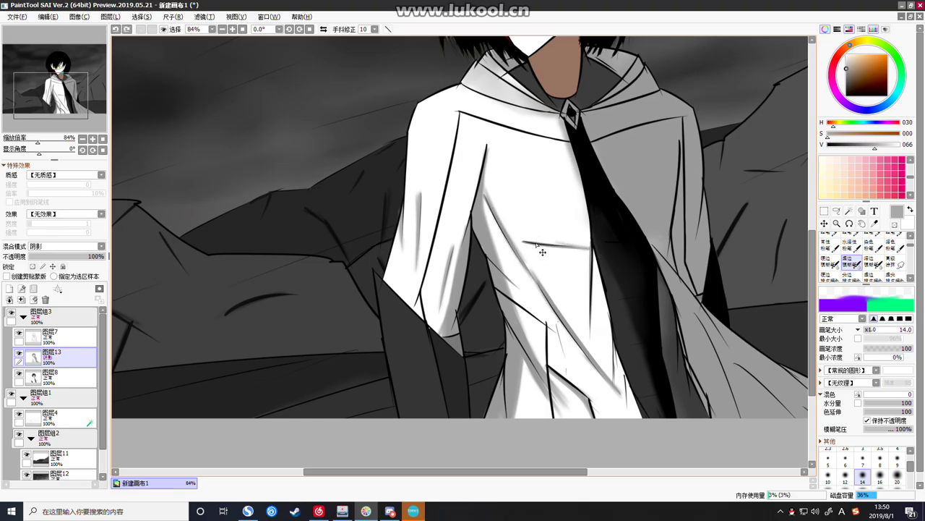
{"action": "key", "text": "ctrl+z"}
{"action": "mouse_move", "coordinate": [525, 242]}
{"action": "left_mouse_down"}
{"action": "mouse_move", "coordinate": [614, 237]}
{"action": "mouse_move", "coordinate": [576, 246]}
{"action": "left_mouse_up"}
{"action": "key", "text": "ctrl+z"}
{"action": "key", "text": "ctrl+z"}
{"action": "key", "text": "ctrl+y"}
{"action": "key", "text": "ctrl+z"}
Try gray shading strokes just below the white cape's chest seam with the pencil at size 12
{"action": "scroll", "coordinate": [583, 233], "scroll_direction": "down", "scroll_amount": 3}
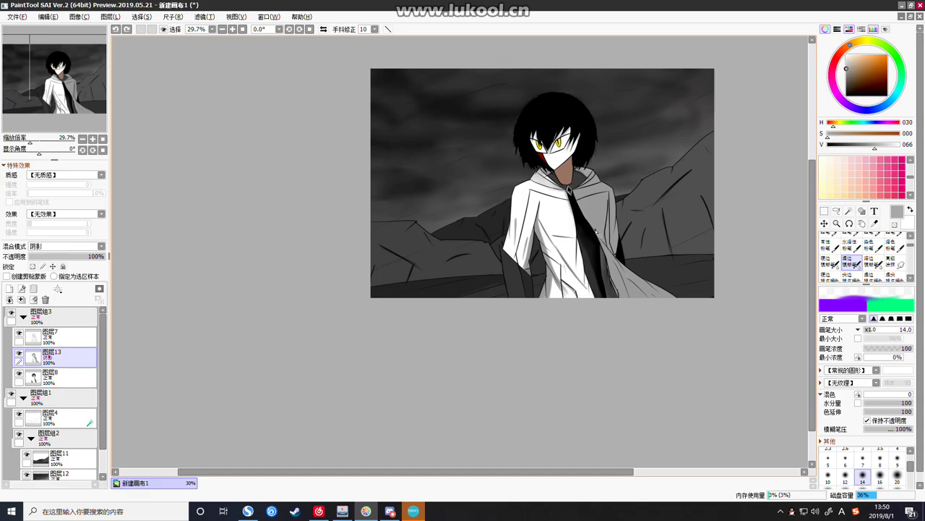
{"action": "scroll", "coordinate": [606, 228], "scroll_direction": "down", "scroll_amount": 2}
{"action": "scroll", "coordinate": [578, 230], "scroll_direction": "up", "scroll_amount": 5}
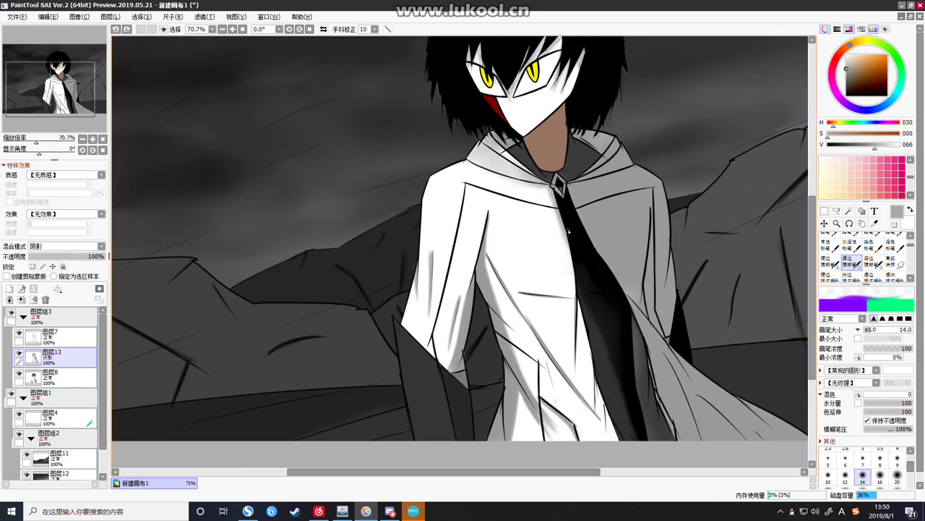
{"action": "scroll", "coordinate": [575, 207], "scroll_direction": "up", "scroll_amount": 2}
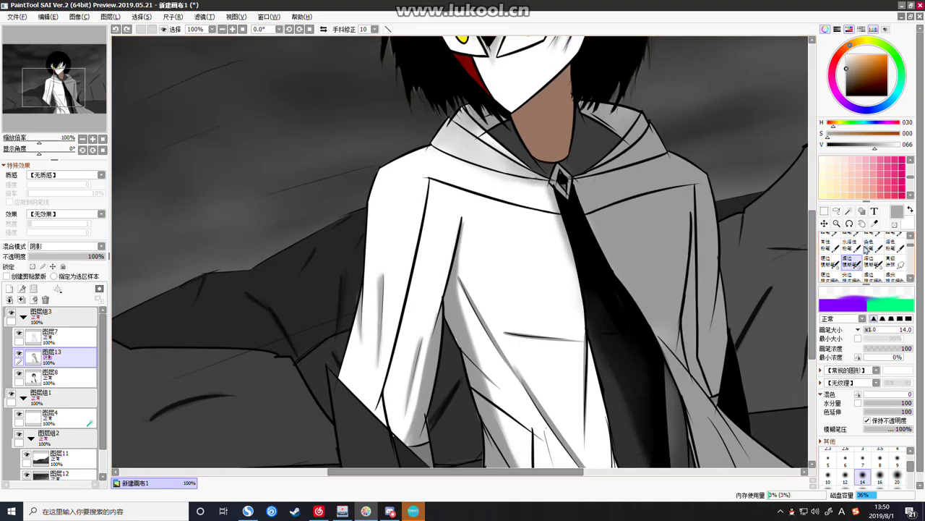
{"action": "scroll", "coordinate": [857, 249], "scroll_direction": "up", "scroll_amount": 4}
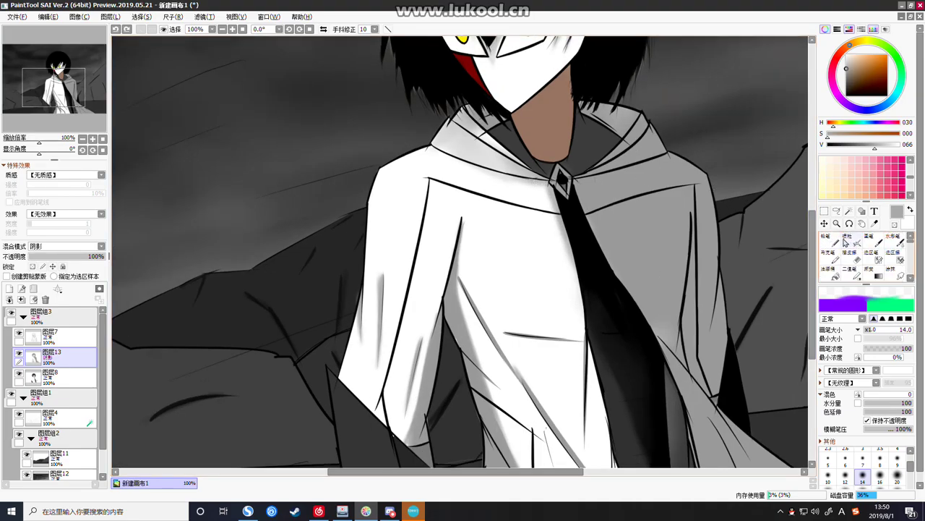
{"action": "left_click", "coordinate": [833, 243]}
{"action": "left_click_drag", "start_coordinate": [472, 209], "coordinate": [560, 215]}
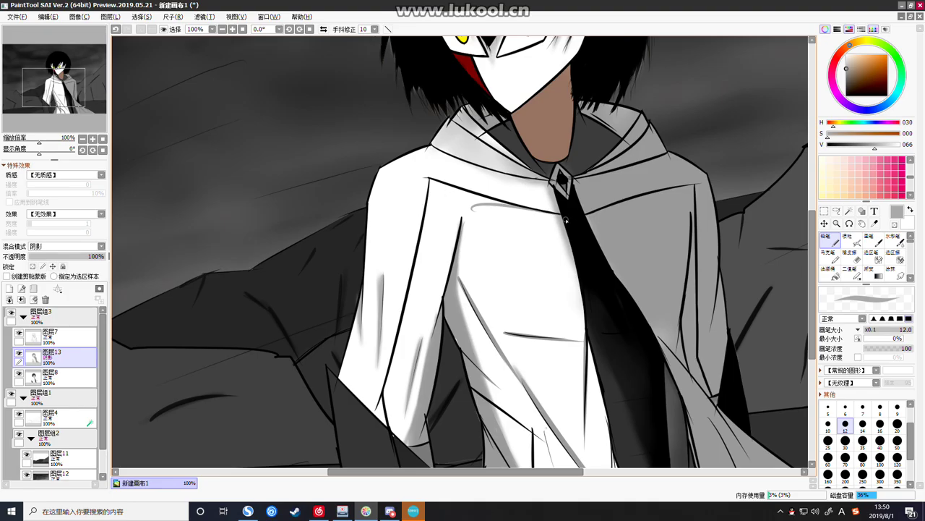
{"action": "key", "text": "ctrl+z"}
{"action": "left_click_drag", "start_coordinate": [477, 205], "coordinate": [553, 217]}
{"action": "key", "text": "ctrl+z"}
{"action": "left_click_drag", "start_coordinate": [486, 206], "coordinate": [522, 210]}
{"action": "key", "text": "ctrl+z"}
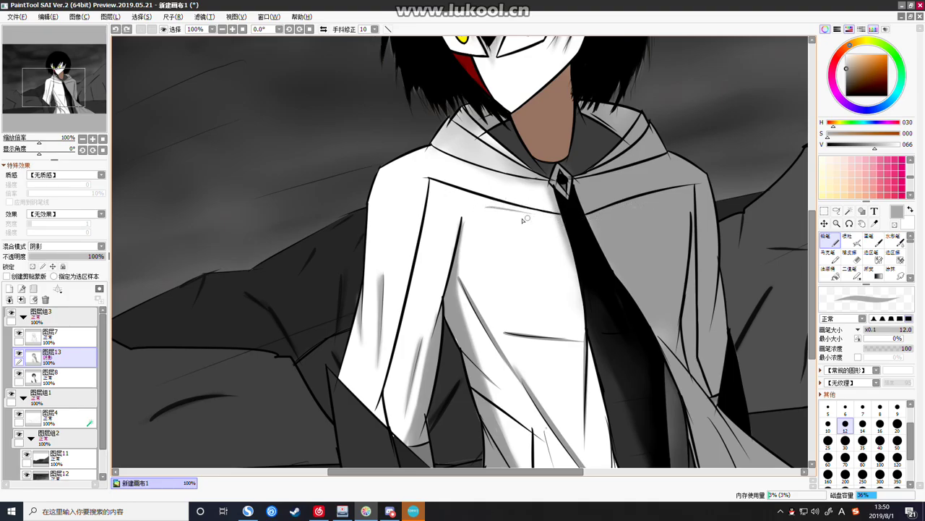
{"action": "key", "text": "ctrl+z"}
{"action": "left_click_drag", "start_coordinate": [471, 196], "coordinate": [557, 214]}
{"action": "key", "text": "ctrl+z"}
{"action": "left_click_drag", "start_coordinate": [489, 201], "coordinate": [548, 216]}
Undo the stroke below the cape's chest seam and paint a gray pencil stroke just above the seam
{"action": "scroll", "coordinate": [913, 248], "scroll_direction": "down", "scroll_amount": 3}
{"action": "left_click_drag", "start_coordinate": [913, 253], "coordinate": [914, 250]}
{"action": "key", "text": "ctrl+z"}
{"action": "key", "text": "ctrl+z"}
{"action": "left_click_drag", "start_coordinate": [458, 178], "coordinate": [545, 205]}
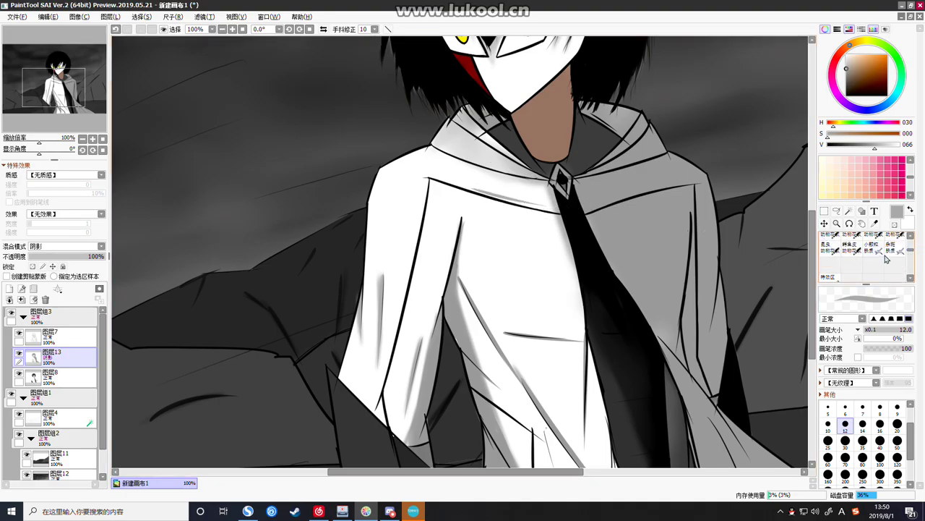
Try to soften the gray stroke above the cape's chest seam with the soft-edged blur brush at size 14
{"action": "scroll", "coordinate": [914, 251], "scroll_direction": "down", "scroll_amount": 3}
{"action": "scroll", "coordinate": [914, 250], "scroll_direction": "up", "scroll_amount": 5}
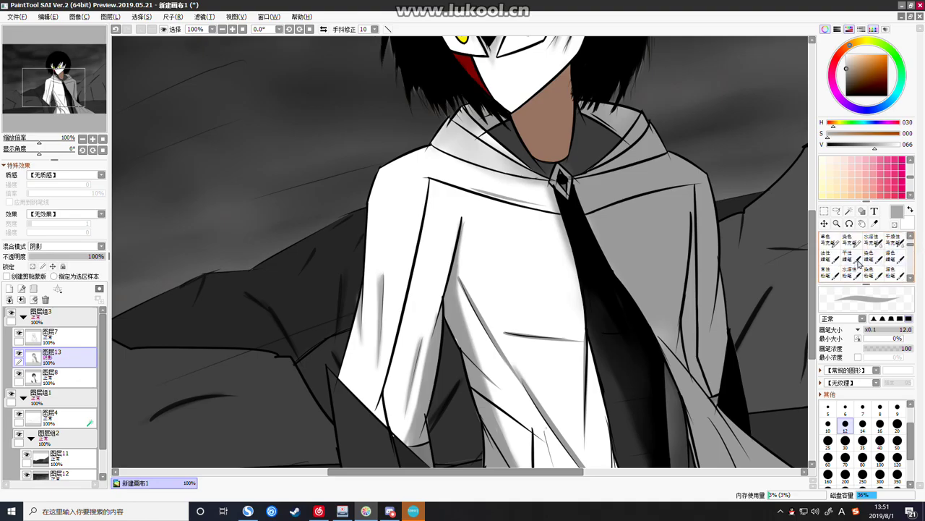
{"action": "scroll", "coordinate": [859, 265], "scroll_direction": "down", "scroll_amount": 2}
{"action": "left_click", "coordinate": [851, 241]}
{"action": "left_click_drag", "start_coordinate": [470, 189], "coordinate": [535, 204]}
{"action": "left_click_drag", "start_coordinate": [468, 188], "coordinate": [548, 202]}
{"action": "key", "text": "ctrl+z"}
{"action": "key", "text": "ctrl+z"}
{"action": "key", "text": "ctrl+z"}
{"action": "left_click_drag", "start_coordinate": [473, 190], "coordinate": [554, 210]}
{"action": "key", "text": "ctrl+z"}
{"action": "key", "text": "ctrl+z"}
{"action": "left_click_drag", "start_coordinate": [474, 188], "coordinate": [553, 207]}
{"action": "key", "text": "ctrl+z"}
{"action": "left_click_drag", "start_coordinate": [471, 186], "coordinate": [554, 210]}
{"action": "key", "text": "ctrl+z"}
{"action": "left_click_drag", "start_coordinate": [470, 187], "coordinate": [554, 210]}
{"action": "key", "text": "ctrl+z"}
{"action": "key", "text": "ctrl+z"}
{"action": "left_click_drag", "start_coordinate": [464, 185], "coordinate": [554, 210]}
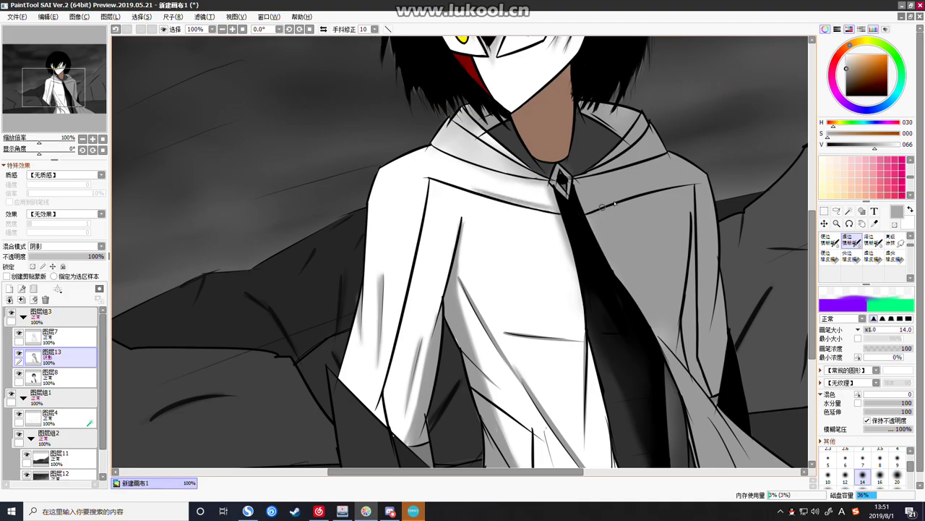
Lasso the gray stroke above the white cape's chest seam and move it down onto the seam line
{"action": "scroll", "coordinate": [570, 169], "scroll_direction": "down", "scroll_amount": 5}
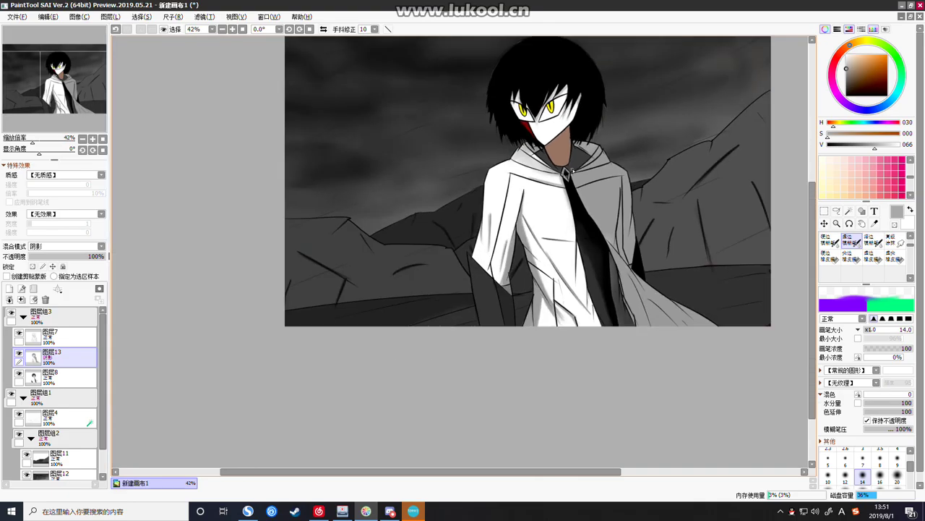
{"action": "scroll", "coordinate": [580, 145], "scroll_direction": "up", "scroll_amount": 3}
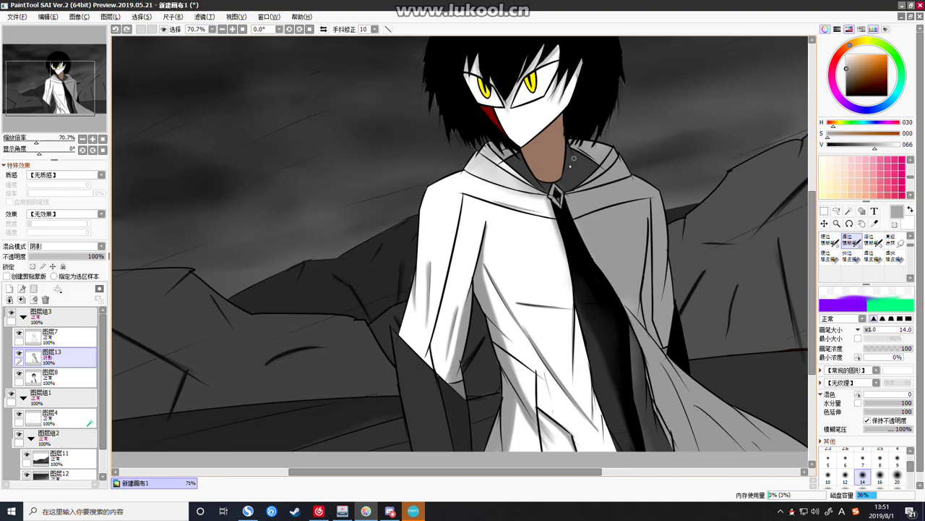
{"action": "scroll", "coordinate": [499, 190], "scroll_direction": "up", "scroll_amount": 4}
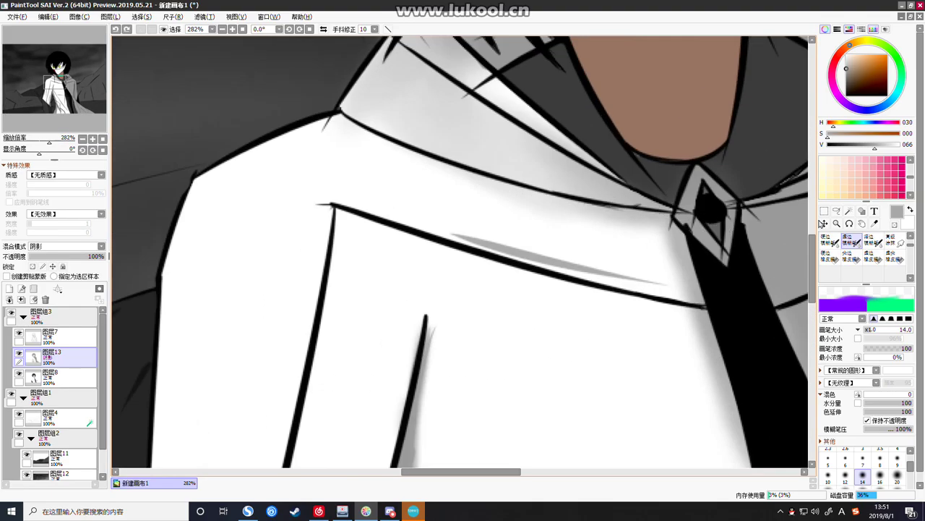
{"action": "left_click", "coordinate": [836, 210]}
{"action": "mouse_move", "coordinate": [660, 271]}
{"action": "left_mouse_down"}
{"action": "mouse_move", "coordinate": [482, 217]}
{"action": "mouse_move", "coordinate": [425, 258]}
{"action": "mouse_move", "coordinate": [563, 316]}
{"action": "mouse_move", "coordinate": [658, 301]}
{"action": "mouse_move", "coordinate": [672, 285]}
{"action": "mouse_move", "coordinate": [622, 285]}
{"action": "left_mouse_up"}
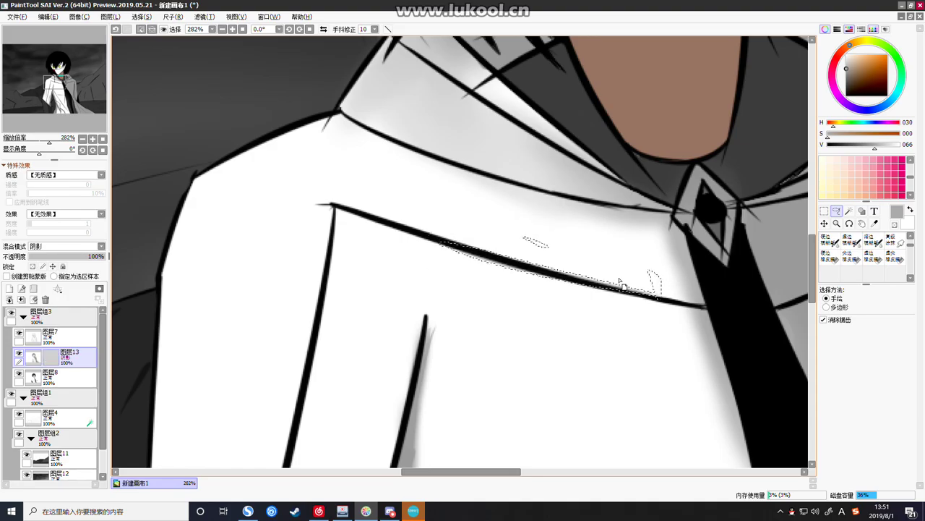
{"action": "key", "text": "ctrl+d"}
Reposition the gray stroke against the underside of the white cape's chest seam and clear the selection
{"action": "scroll", "coordinate": [630, 239], "scroll_direction": "down", "scroll_amount": 5}
{"action": "scroll", "coordinate": [638, 225], "scroll_direction": "down", "scroll_amount": 3}
{"action": "scroll", "coordinate": [638, 225], "scroll_direction": "up", "scroll_amount": 5}
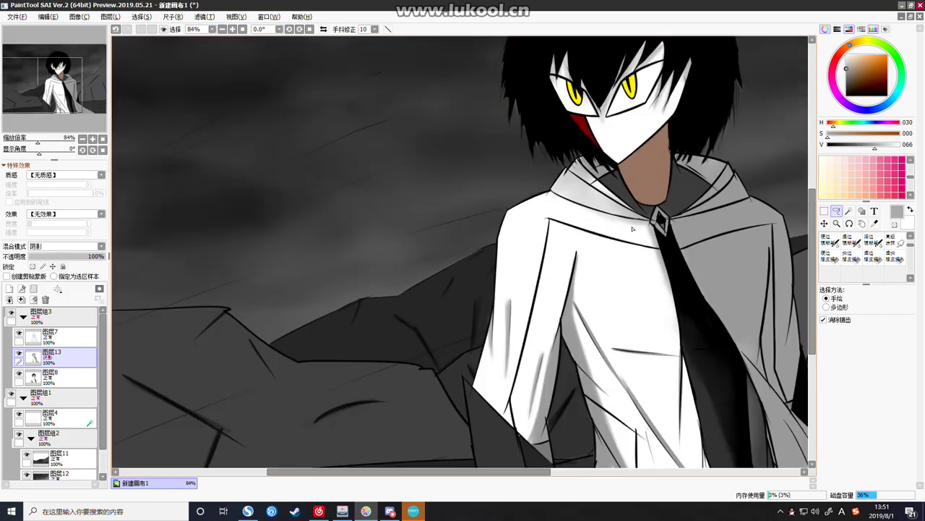
{"action": "left_click_drag", "start_coordinate": [654, 254], "coordinate": [611, 268]}
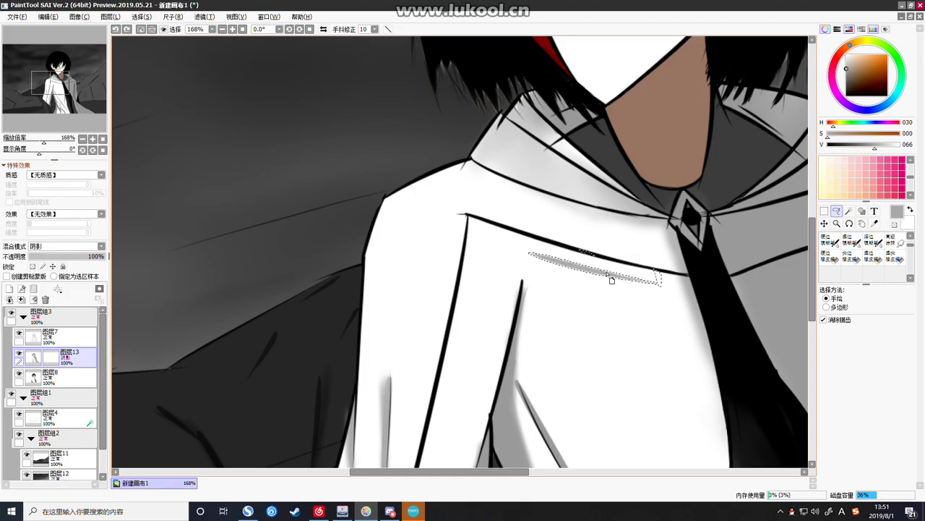
{"action": "key", "text": "Delete"}
{"action": "key", "text": "ctrl+d"}
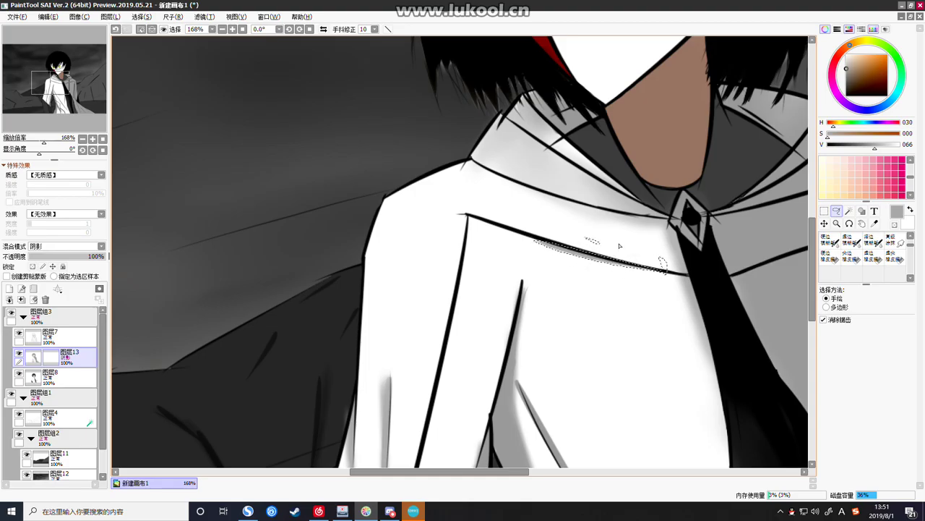
{"action": "scroll", "coordinate": [615, 268], "scroll_direction": "down", "scroll_amount": 8}
{"action": "scroll", "coordinate": [669, 246], "scroll_direction": "up", "scroll_amount": 3}
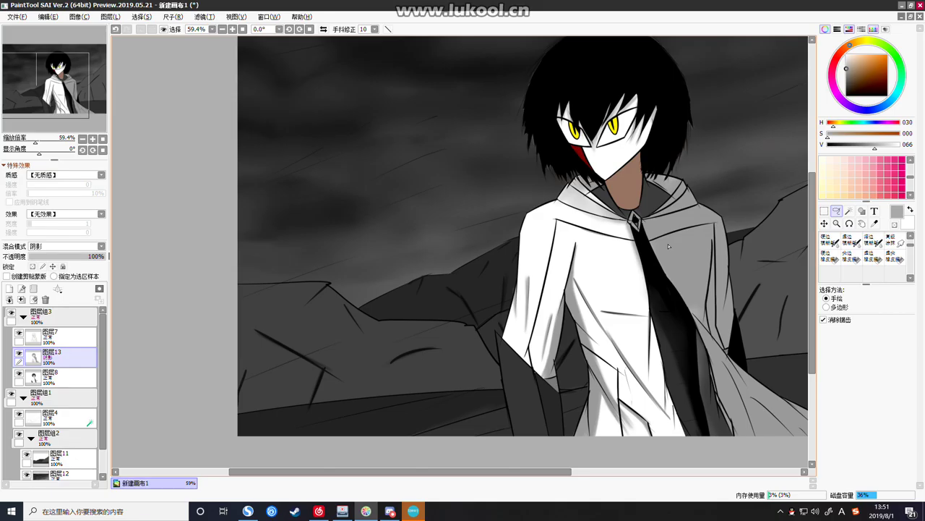
Set the colour to light gray with value 89 and select the white mask regions with the Magic Wand on layer 图层7
{"action": "scroll", "coordinate": [681, 225], "scroll_direction": "down", "scroll_amount": 3}
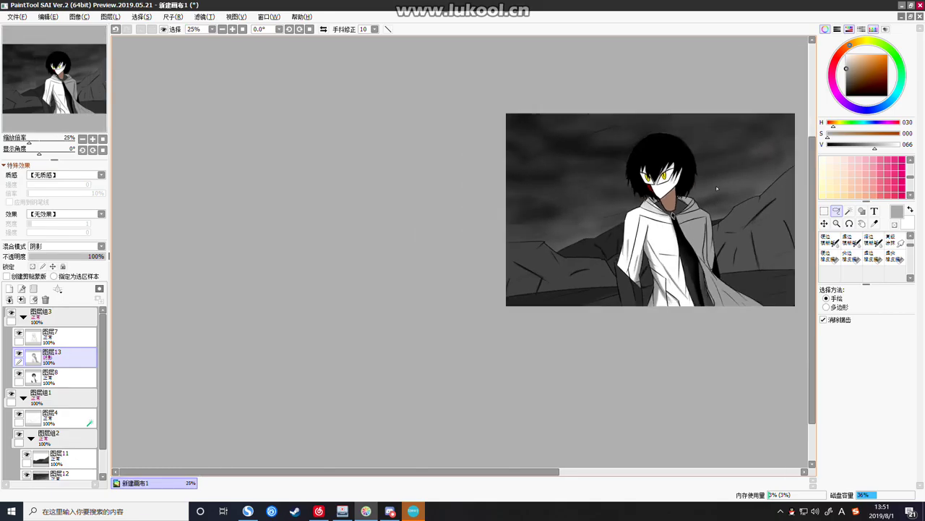
{"action": "scroll", "coordinate": [694, 217], "scroll_direction": "up", "scroll_amount": 2}
{"action": "scroll", "coordinate": [709, 204], "scroll_direction": "down", "scroll_amount": 1}
{"action": "scroll", "coordinate": [709, 205], "scroll_direction": "up", "scroll_amount": 3}
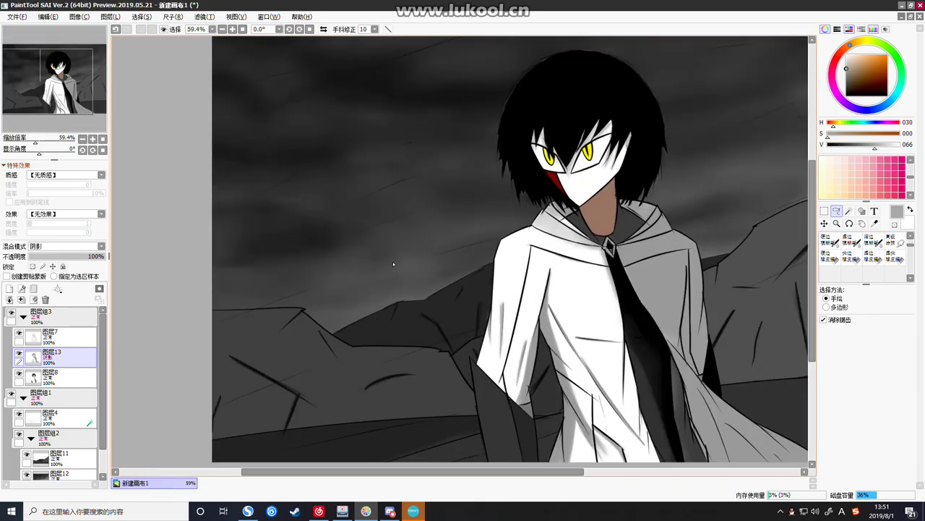
{"action": "left_click_drag", "start_coordinate": [857, 60], "coordinate": [844, 59]}
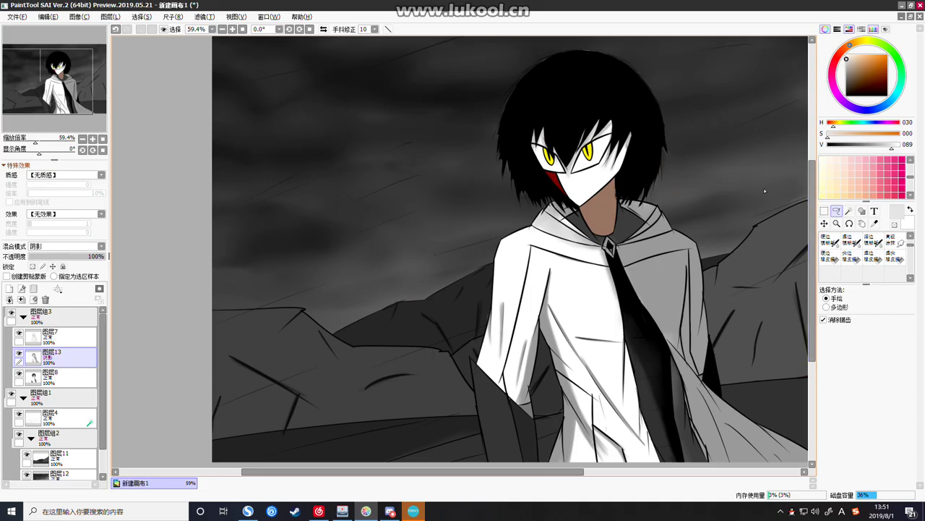
{"action": "left_click", "coordinate": [849, 211]}
{"action": "left_click", "coordinate": [48, 336]}
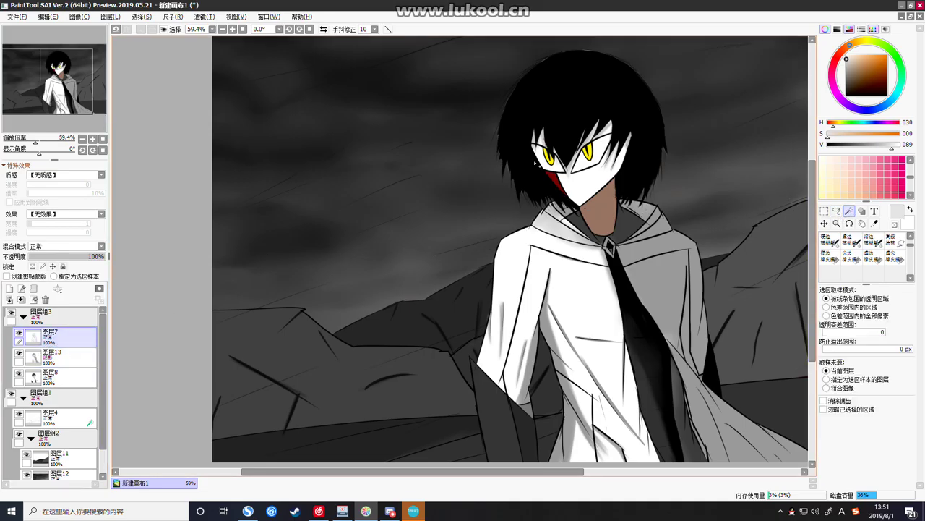
{"action": "left_click", "coordinate": [579, 173]}
{"action": "left_click", "coordinate": [609, 131]}
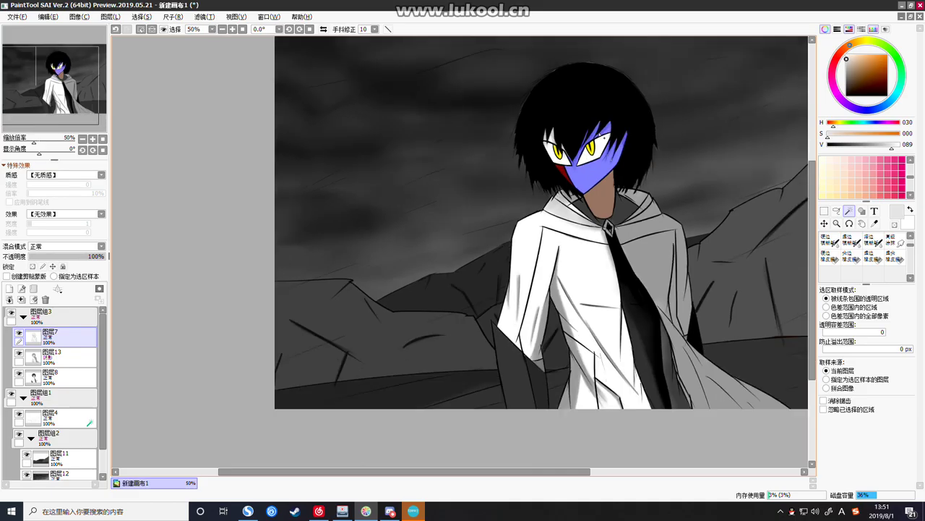
{"action": "scroll", "coordinate": [560, 135], "scroll_direction": "up", "scroll_amount": 3}
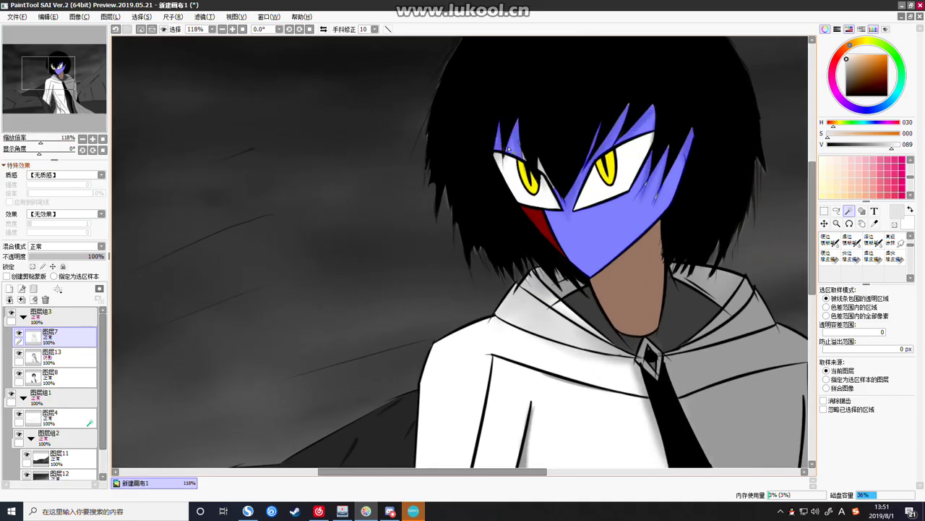
Add the white cape, sleeve, robe front and lower robe panels to the Magic Wand selection
{"action": "scroll", "coordinate": [518, 251], "scroll_direction": "down", "scroll_amount": 6}
{"action": "scroll", "coordinate": [518, 251], "scroll_direction": "up", "scroll_amount": 3}
{"action": "left_click", "coordinate": [518, 251]}
{"action": "scroll", "coordinate": [518, 250], "scroll_direction": "down", "scroll_amount": 2}
{"action": "left_click", "coordinate": [494, 255]}
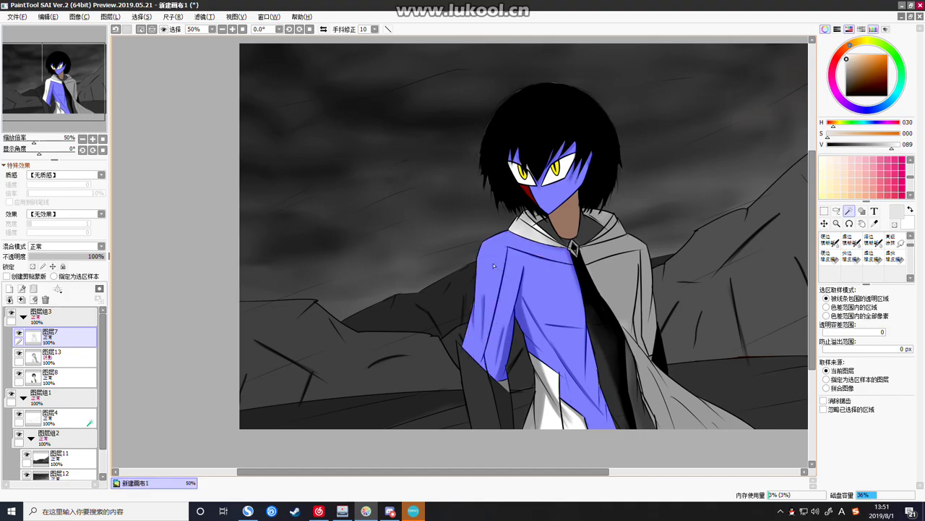
{"action": "scroll", "coordinate": [494, 255], "scroll_direction": "down", "scroll_amount": 3}
{"action": "scroll", "coordinate": [499, 300], "scroll_direction": "up", "scroll_amount": 4}
{"action": "left_click", "coordinate": [539, 336]}
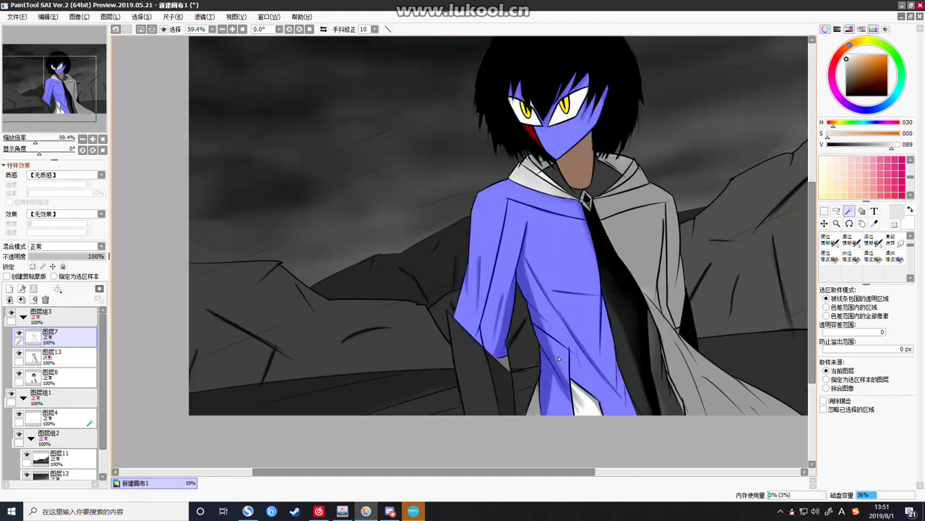
{"action": "left_click", "coordinate": [586, 399]}
{"action": "left_click", "coordinate": [534, 402]}
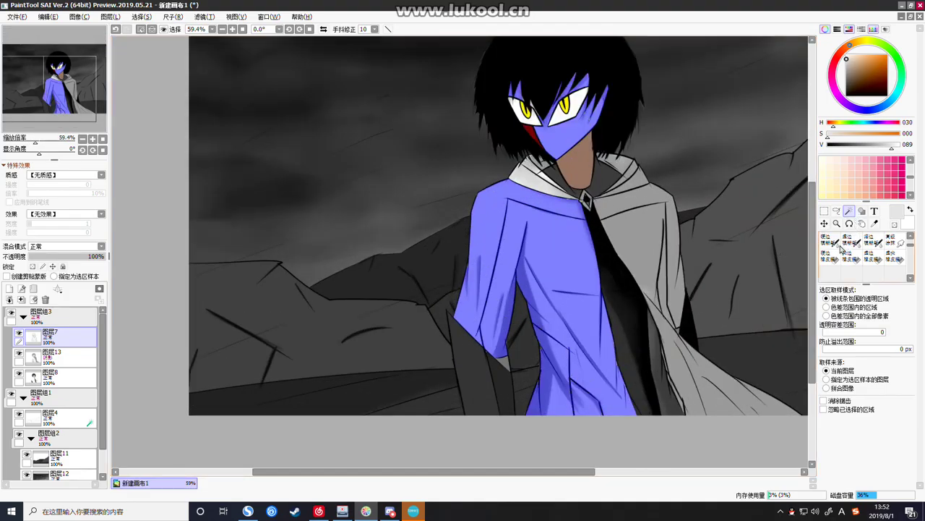
Try filling the selected robe areas with light gray directly on the 图层13 shade layer using the paint bucket
{"action": "scroll", "coordinate": [854, 248], "scroll_direction": "up", "scroll_amount": 2}
{"action": "scroll", "coordinate": [854, 248], "scroll_direction": "down", "scroll_amount": 2}
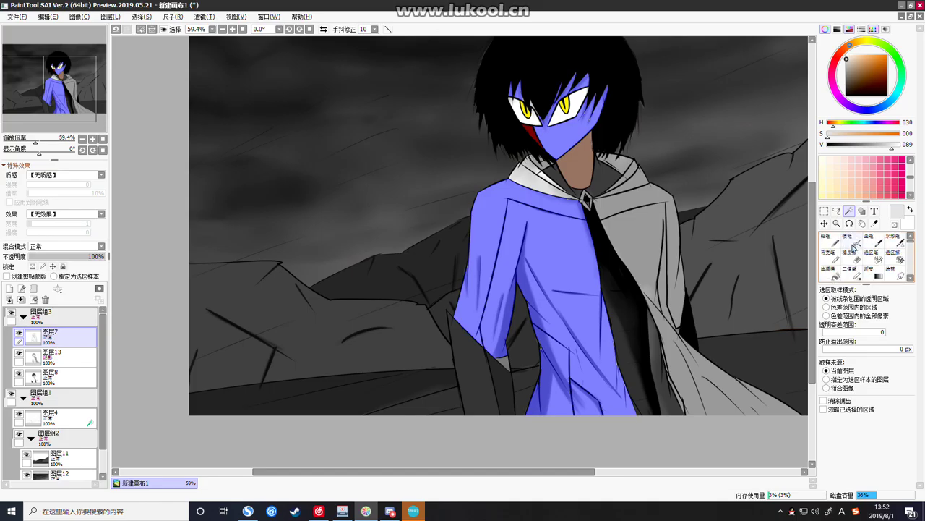
{"action": "left_click", "coordinate": [830, 272]}
{"action": "left_click", "coordinate": [58, 356]}
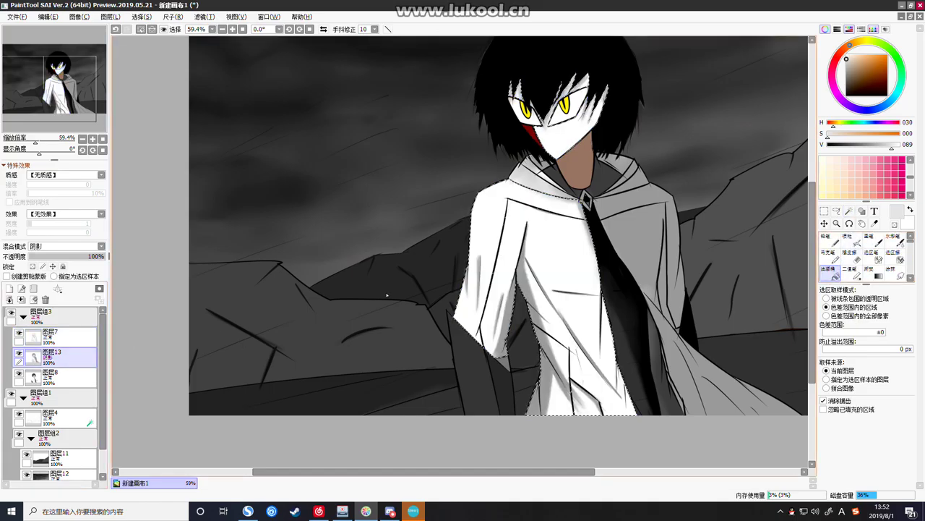
{"action": "left_click", "coordinate": [554, 250]}
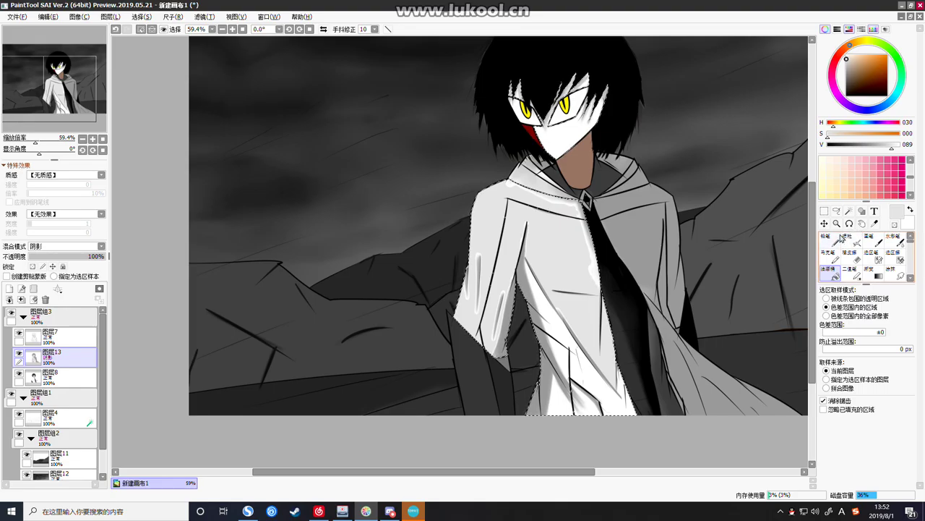
Clear the selection, set the soft-edged blur brush to size 30, and undo both the deselection and the gray fill
{"action": "left_click", "coordinate": [824, 211]}
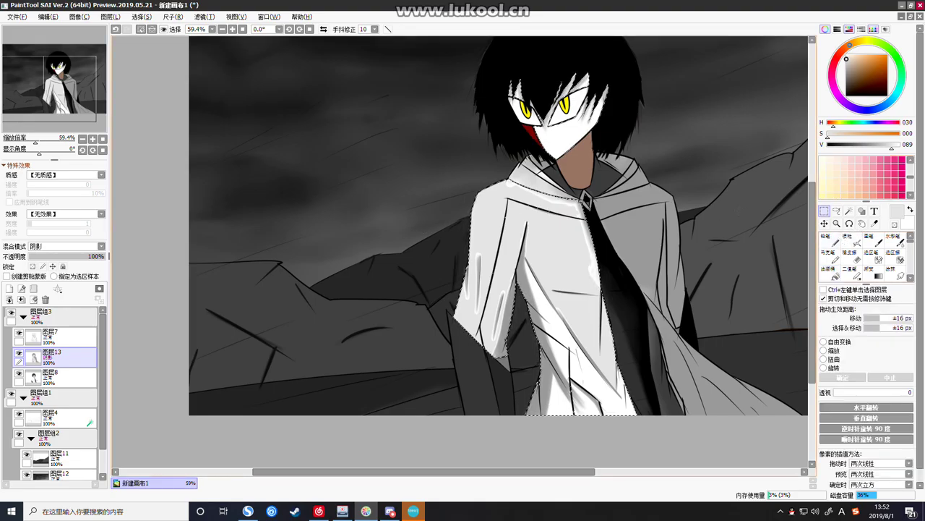
{"action": "scroll", "coordinate": [858, 266], "scroll_direction": "down", "scroll_amount": 1}
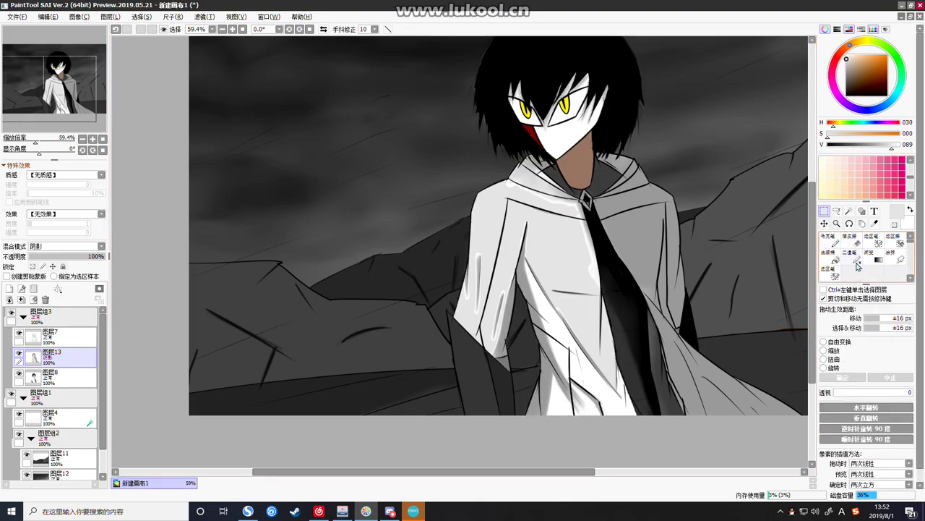
{"action": "scroll", "coordinate": [855, 266], "scroll_direction": "down", "scroll_amount": 4}
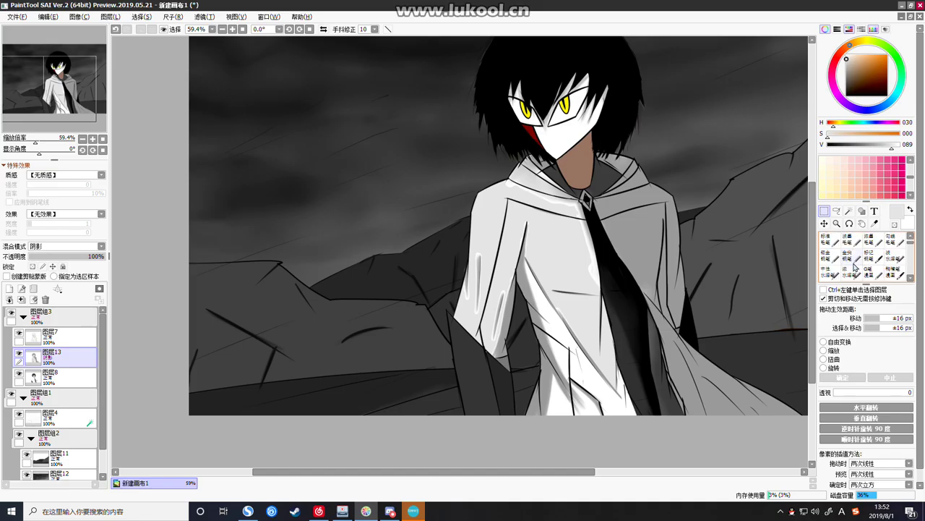
{"action": "left_click", "coordinate": [853, 258]}
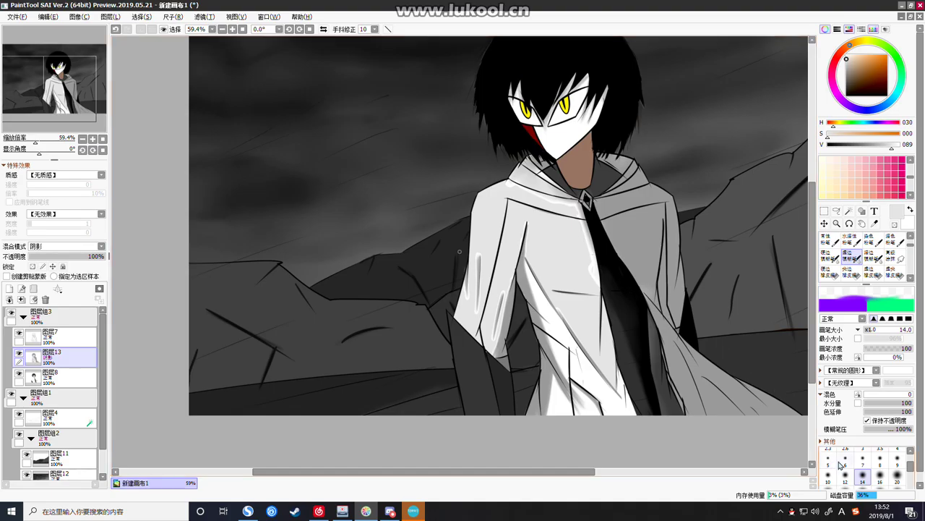
{"action": "scroll", "coordinate": [845, 461], "scroll_direction": "down", "scroll_amount": 2}
{"action": "left_click", "coordinate": [846, 461]}
{"action": "key", "text": "ctrl+z"}
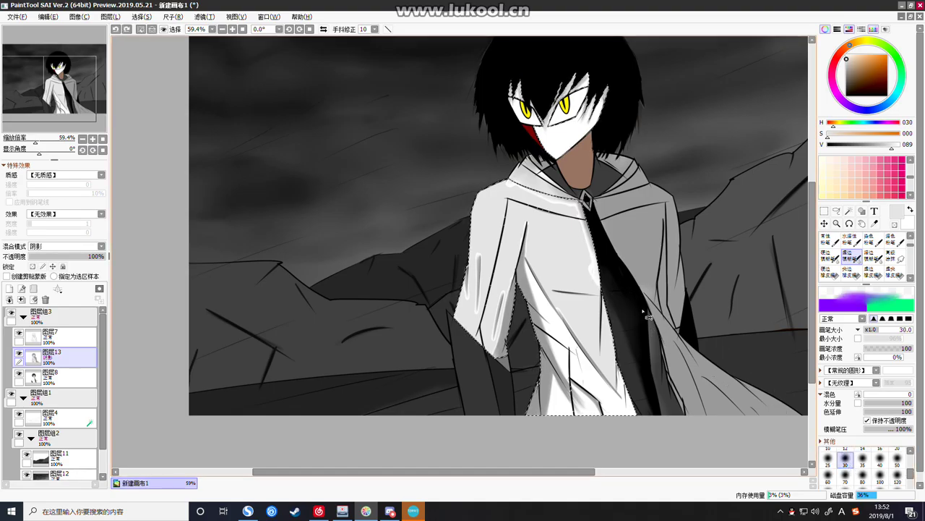
{"action": "key", "text": "ctrl+z"}
Add a new layer above 图层13 in 阴影 (Shade) blend mode and fill the selected mask and robe areas with light gray
{"action": "scroll", "coordinate": [843, 266], "scroll_direction": "up", "scroll_amount": 2}
{"action": "scroll", "coordinate": [842, 265], "scroll_direction": "up", "scroll_amount": 3}
{"action": "left_click", "coordinate": [835, 268]}
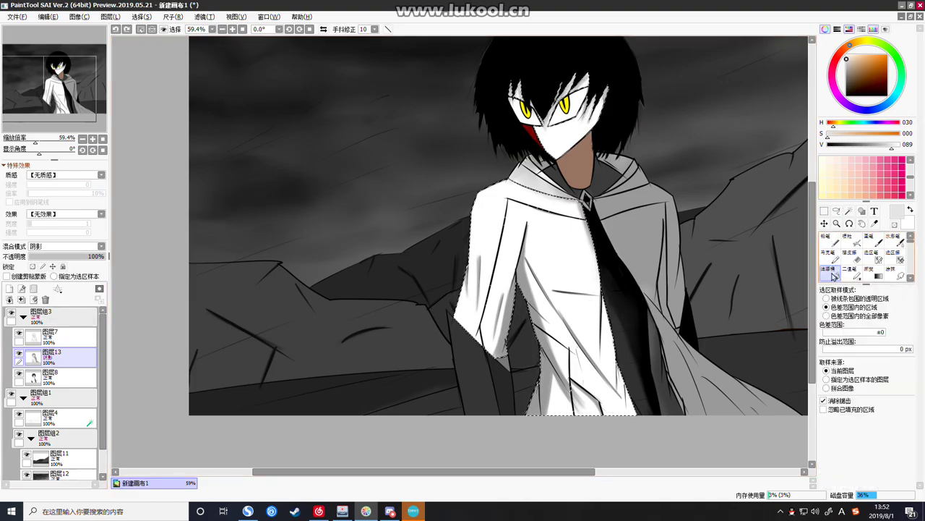
{"action": "left_click", "coordinate": [86, 249]}
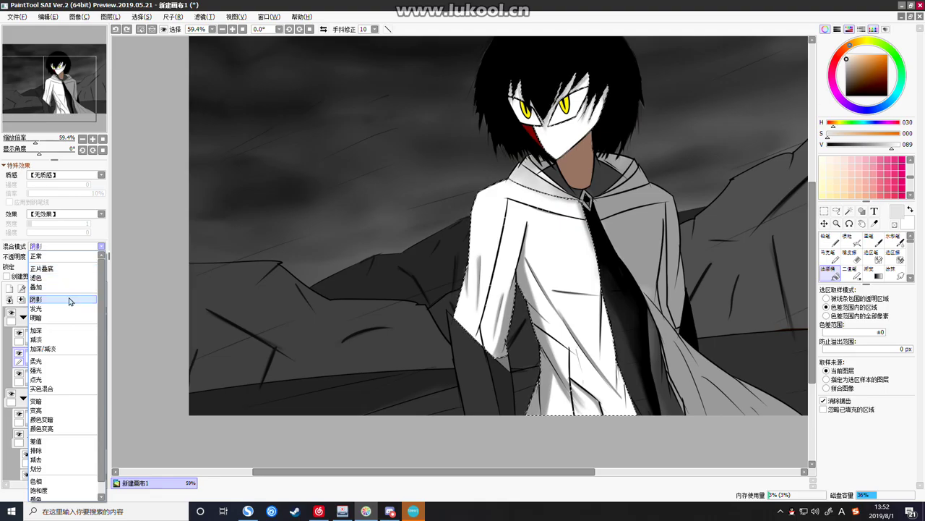
{"action": "left_click", "coordinate": [38, 256]}
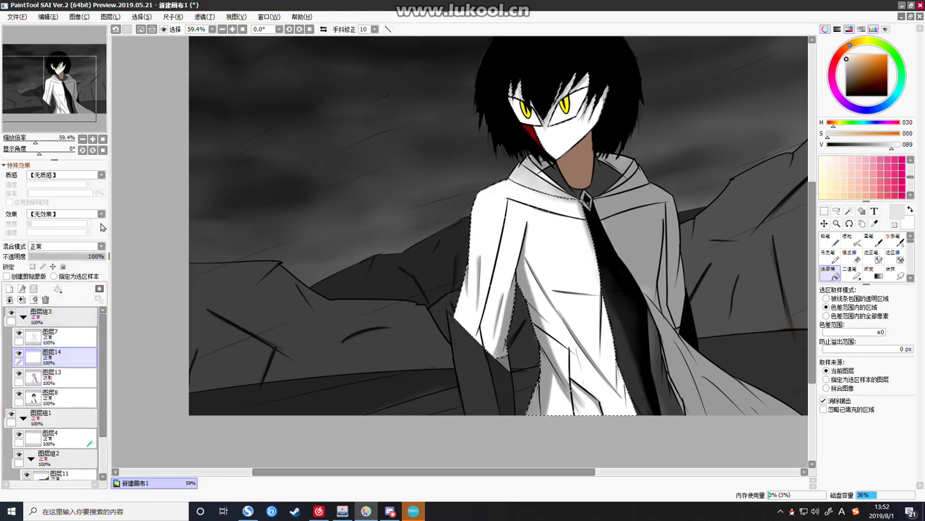
{"action": "left_click", "coordinate": [84, 246]}
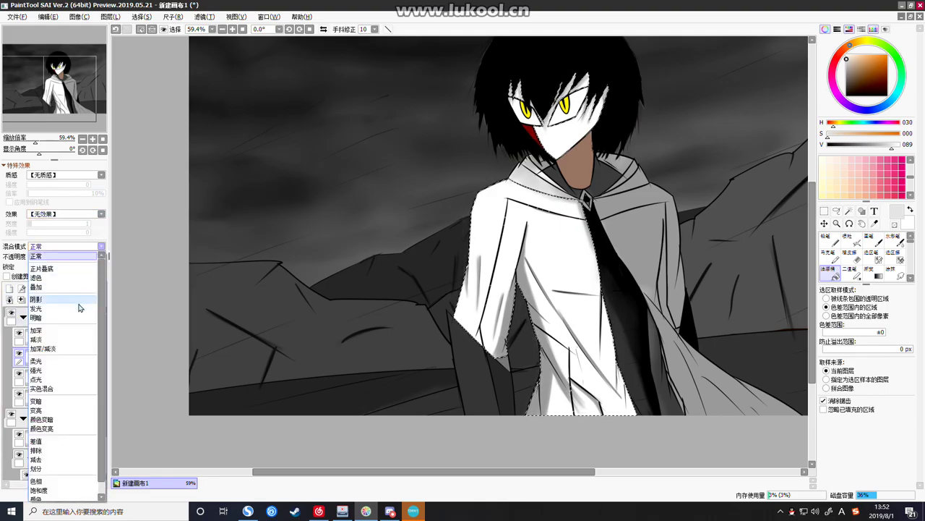
{"action": "left_click", "coordinate": [81, 299]}
{"action": "left_click", "coordinate": [535, 257]}
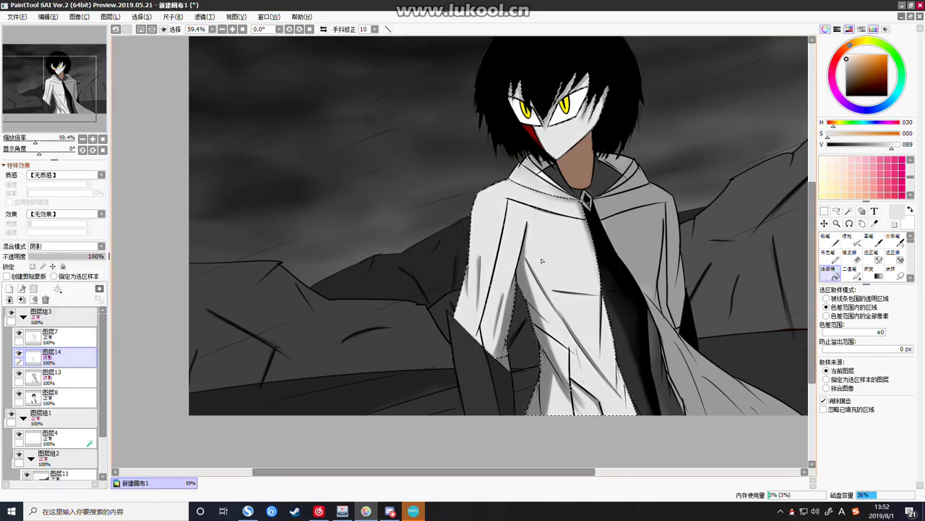
Deselect the mask and robe areas and review the light gray fill on the whole character
{"action": "scroll", "coordinate": [536, 258], "scroll_direction": "down", "scroll_amount": 4}
{"action": "scroll", "coordinate": [569, 223], "scroll_direction": "up", "scroll_amount": 3}
{"action": "key", "text": "ctrl+d"}
{"action": "key", "text": "m"}
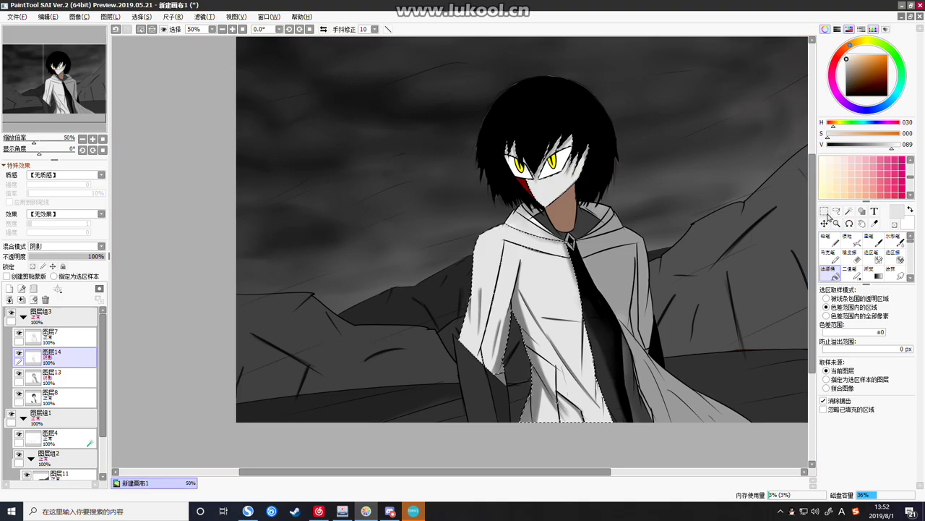
{"action": "scroll", "coordinate": [738, 238], "scroll_direction": "down", "scroll_amount": 3}
{"action": "scroll", "coordinate": [739, 239], "scroll_direction": "up", "scroll_amount": 5}
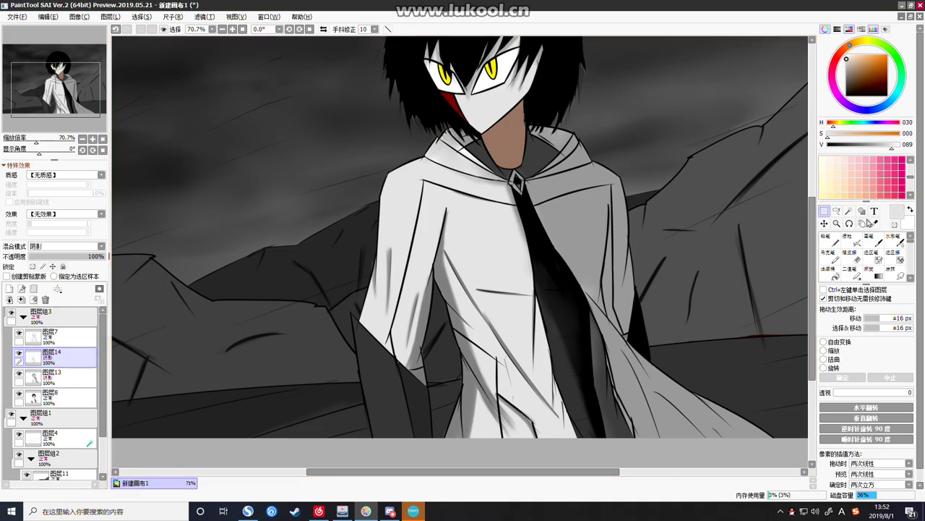
Raise the gray's value to 96 and refill the robe on the 图层14 shade layer with the paint bucket
{"action": "key", "text": "ctrl+z"}
{"action": "key", "text": "ctrl+d"}
{"action": "left_click", "coordinate": [829, 272]}
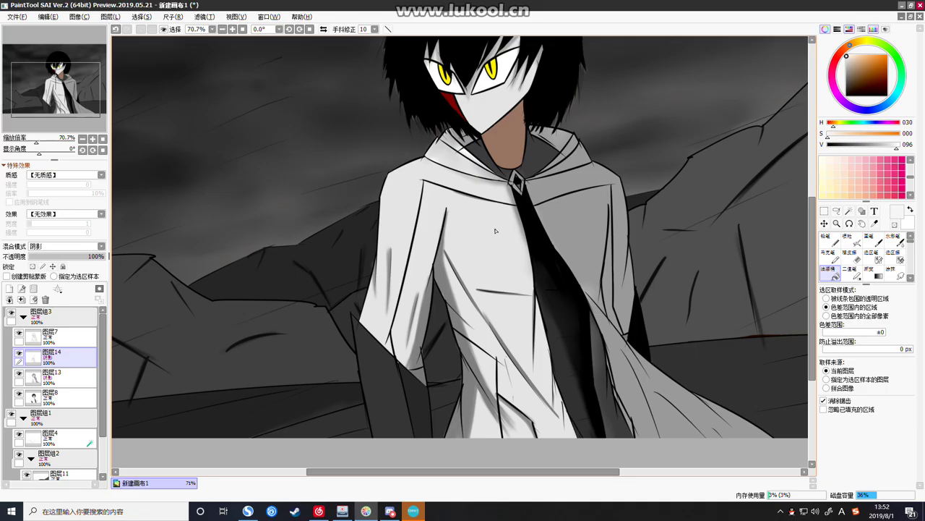
{"action": "scroll", "coordinate": [473, 234], "scroll_direction": "down", "scroll_amount": 1}
{"action": "scroll", "coordinate": [474, 234], "scroll_direction": "up", "scroll_amount": 1}
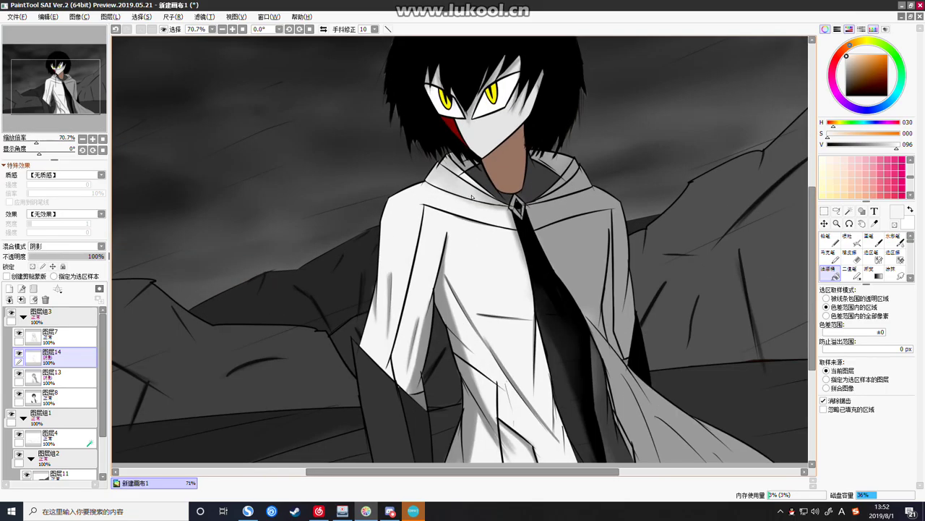
Fill the mask and the lit side of the coat with a very light grey shade on 图层14, and clear the selection
{"action": "left_click", "coordinate": [504, 138]}
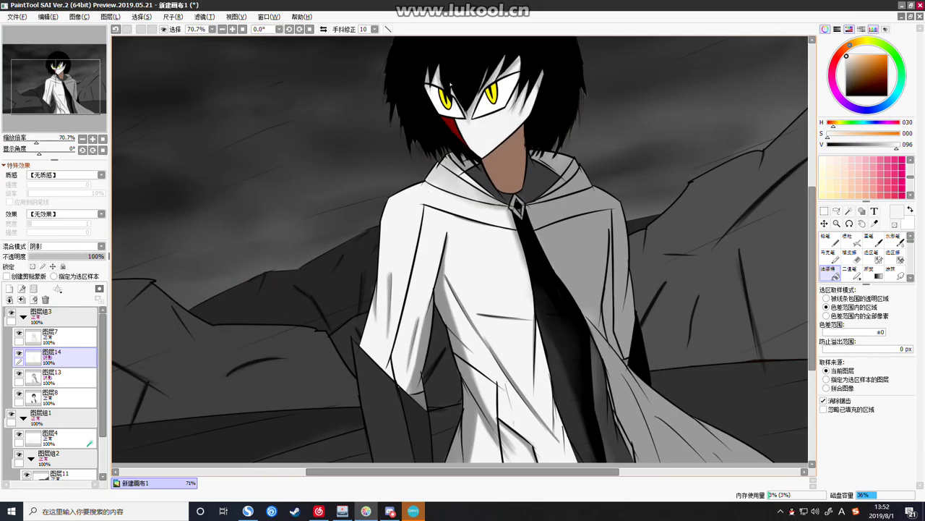
{"action": "left_click", "coordinate": [406, 214]}
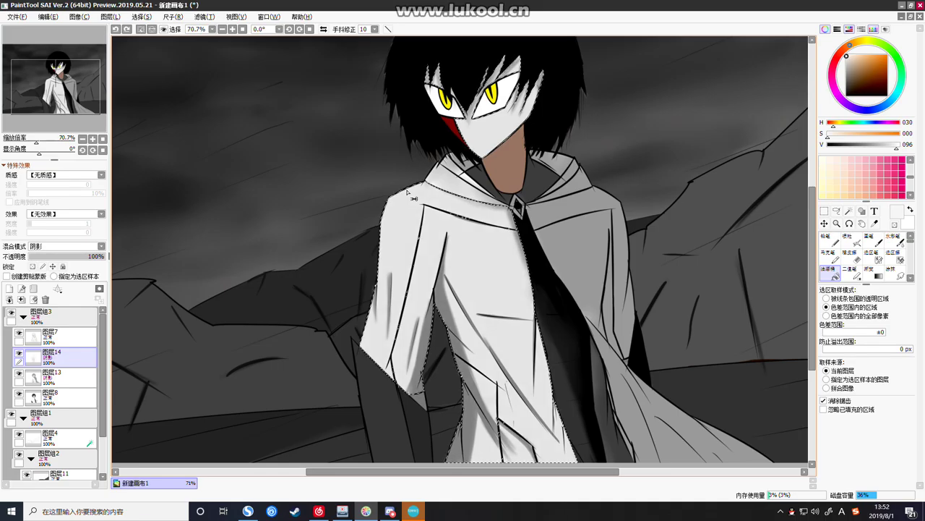
{"action": "left_click", "coordinate": [475, 283]}
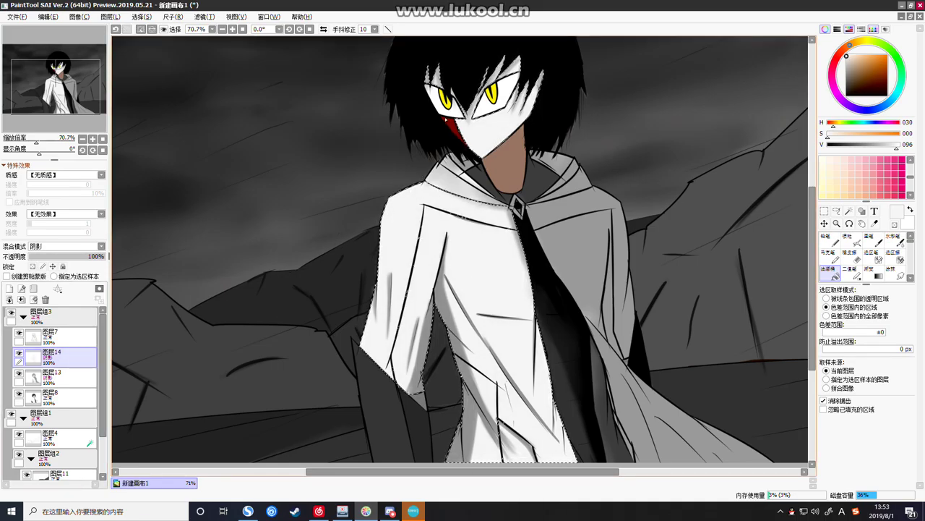
{"action": "scroll", "coordinate": [488, 395], "scroll_direction": "down", "scroll_amount": 2}
{"action": "left_click", "coordinate": [824, 211]}
{"action": "left_click", "coordinate": [725, 236]}
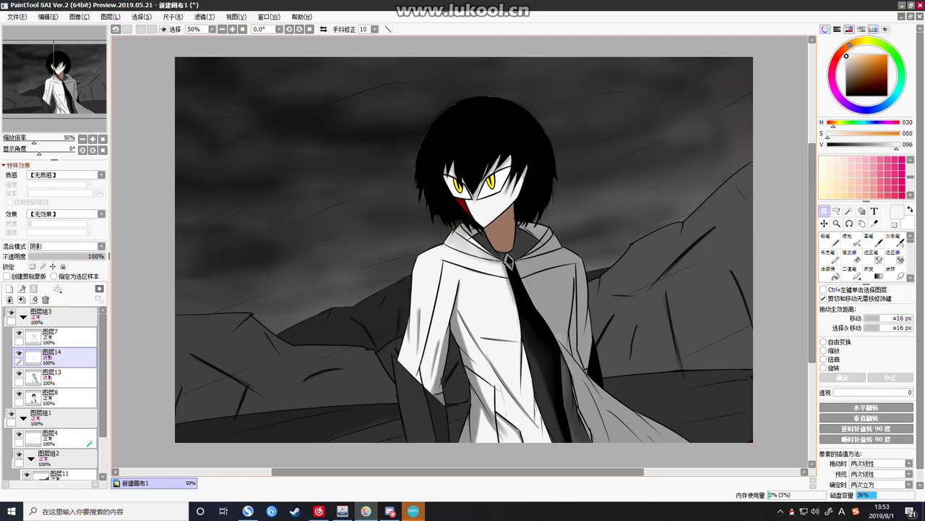
Transfer the shading on 图层14 down into 图层13 and delete the emptied layer
{"action": "scroll", "coordinate": [485, 174], "scroll_direction": "up", "scroll_amount": 2}
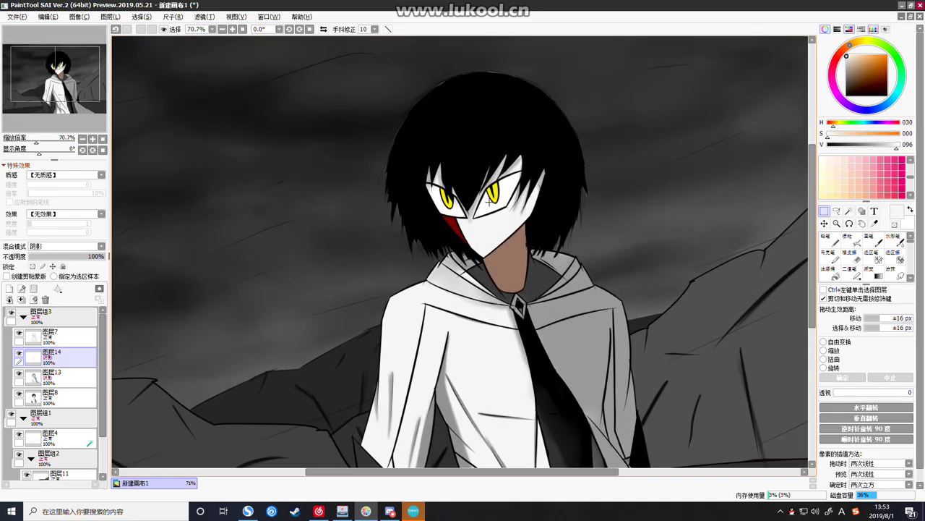
{"action": "scroll", "coordinate": [426, 175], "scroll_direction": "up", "scroll_amount": 3}
{"action": "scroll", "coordinate": [434, 243], "scroll_direction": "down", "scroll_amount": 9}
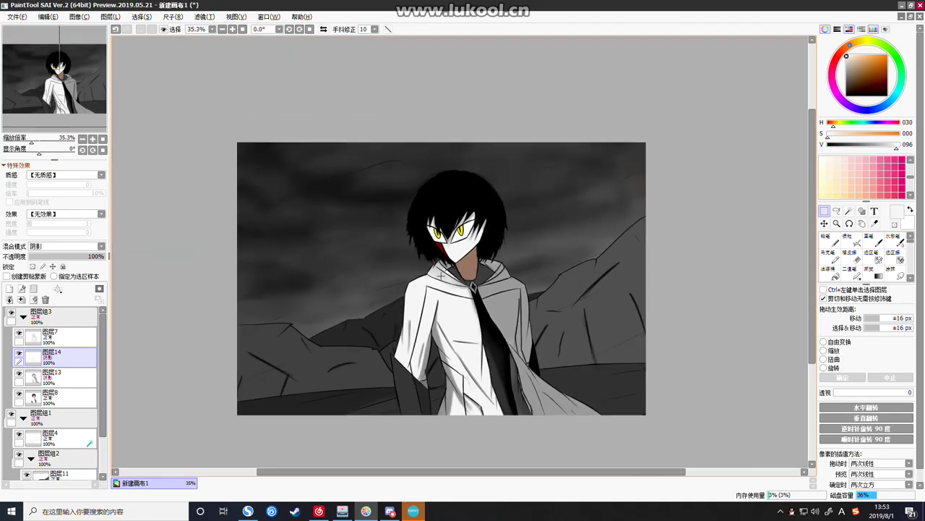
{"action": "scroll", "coordinate": [432, 316], "scroll_direction": "up", "scroll_amount": 2}
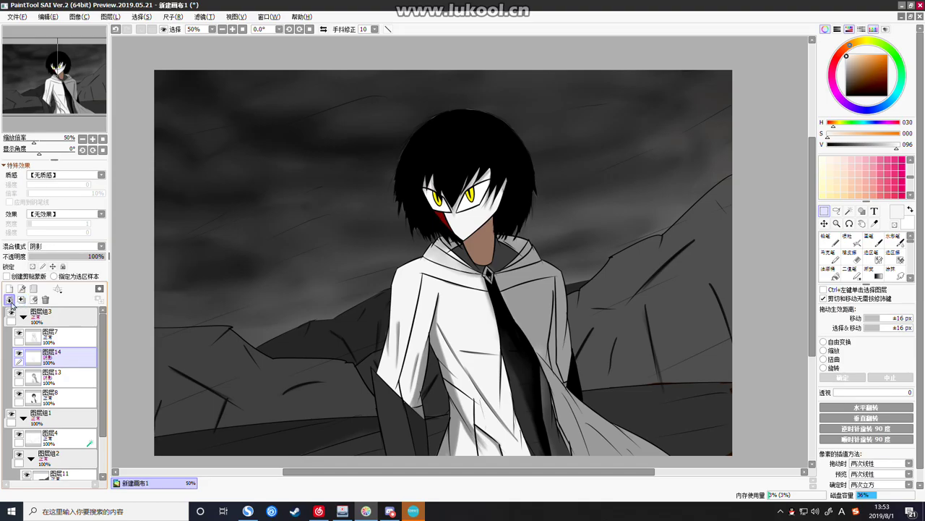
{"action": "left_click", "coordinate": [10, 299]}
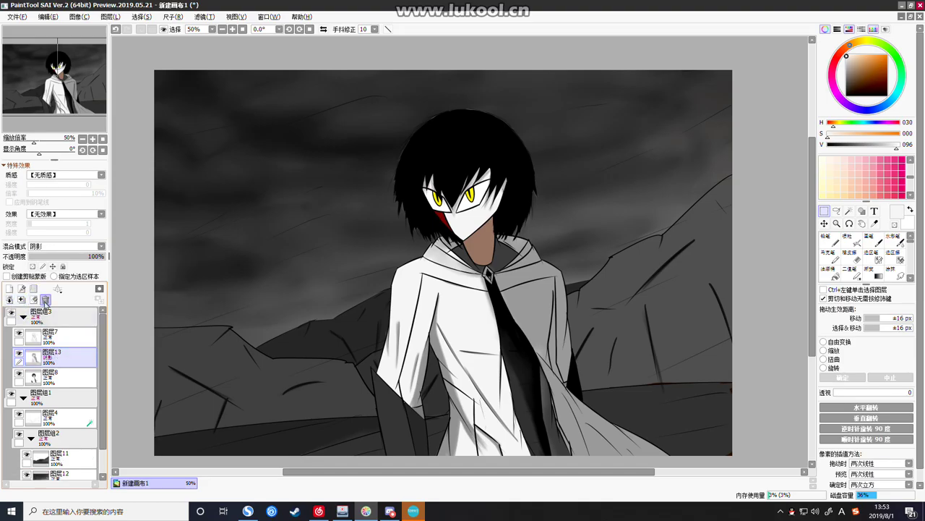
Add a new layer above 图层13 and set its blend mode to 发光
{"action": "left_click", "coordinate": [9, 288]}
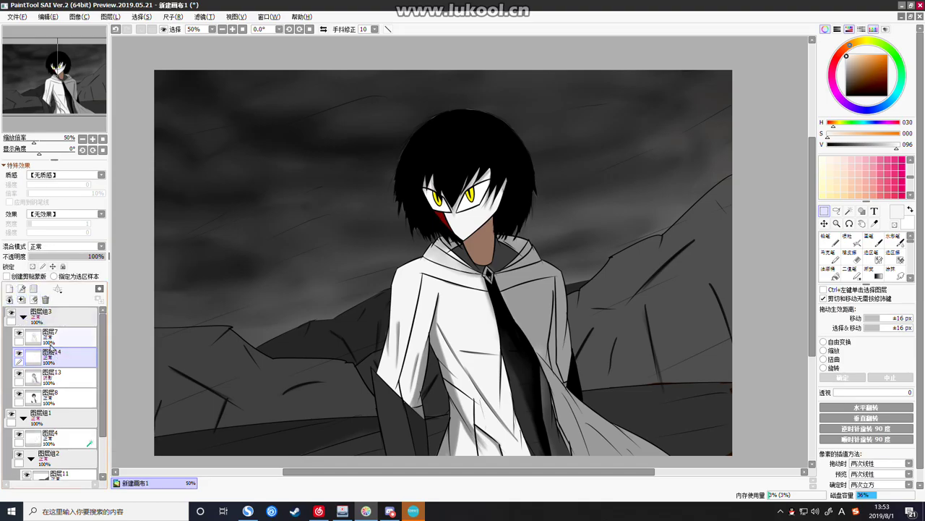
{"action": "left_click", "coordinate": [101, 246]}
{"action": "left_click", "coordinate": [73, 309]}
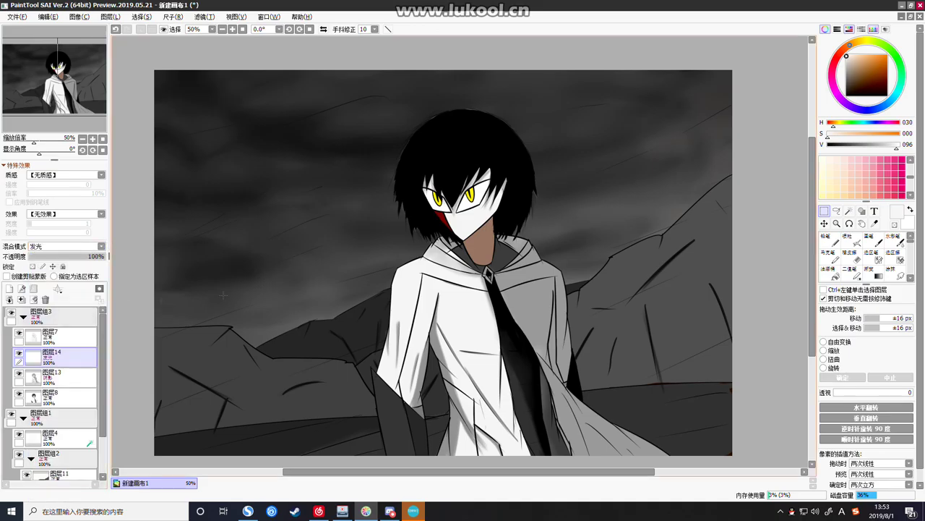
Set up the pencil with pure white and a brush size of 7
{"action": "key", "text": "minus"}
{"action": "scroll", "coordinate": [272, 297], "scroll_direction": "up", "scroll_amount": 4}
{"action": "scroll", "coordinate": [480, 166], "scroll_direction": "up", "scroll_amount": 3}
{"action": "scroll", "coordinate": [567, 221], "scroll_direction": "down", "scroll_amount": 4}
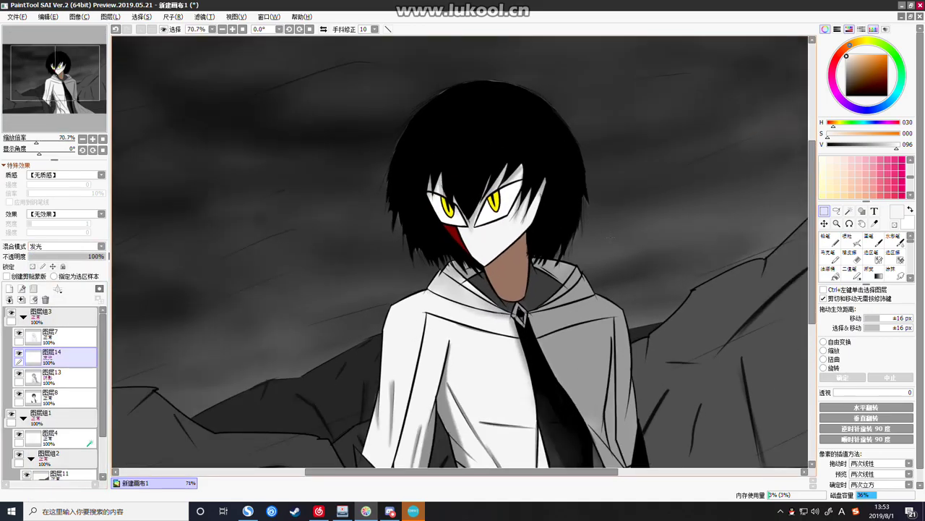
{"action": "key", "text": "plus"}
{"action": "key", "text": "plus"}
{"action": "key", "text": "plus"}
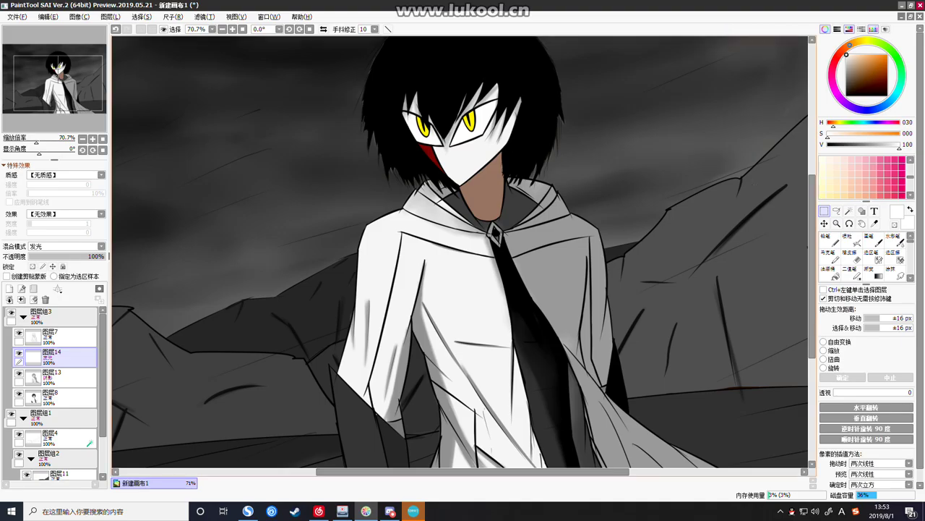
{"action": "left_click", "coordinate": [828, 240]}
{"action": "key", "text": "plus"}
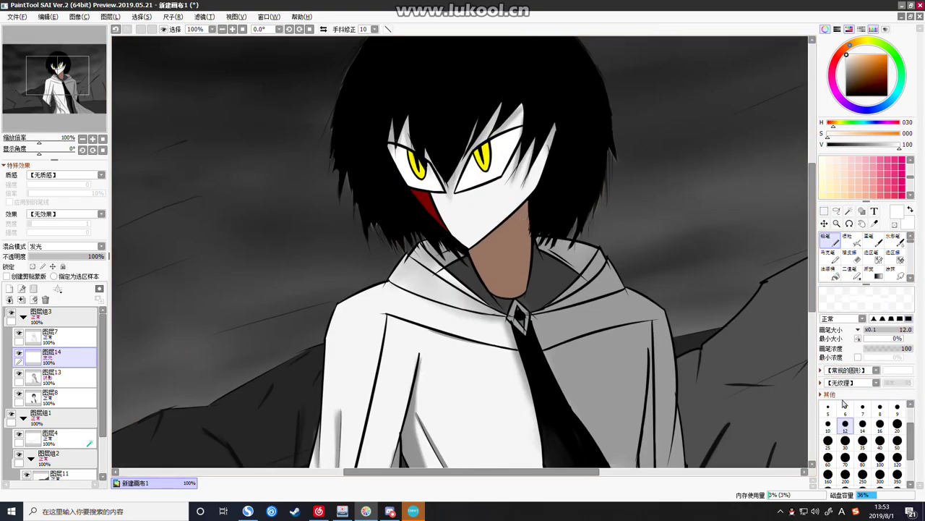
{"action": "key", "text": "bracketleft"}
{"action": "key", "text": "bracketleft"}
{"action": "key", "text": "bracketleft"}
{"action": "key", "text": "bracketleft"}
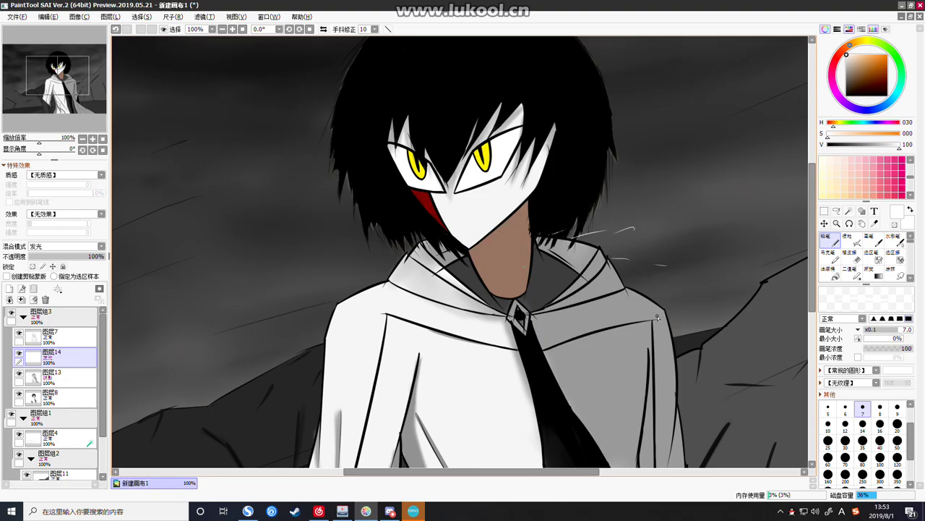
Draw thin white rain streaks around the figure's shaded shoulder and the nearby rocks, and erase the unwanted ones beside the hair
{"action": "key", "text": "ctrl+z"}
{"action": "left_click_drag", "start_coordinate": [541, 349], "coordinate": [558, 329]}
{"action": "left_click_drag", "start_coordinate": [576, 319], "coordinate": [587, 313]}
{"action": "key", "text": "ctrl+z"}
{"action": "left_click_drag", "start_coordinate": [568, 268], "coordinate": [614, 240]}
{"action": "key", "text": "ctrl+z"}
{"action": "mouse_move", "coordinate": [626, 173]}
{"action": "left_mouse_down"}
{"action": "mouse_move", "coordinate": [606, 185]}
{"action": "mouse_move", "coordinate": [626, 203]}
{"action": "left_mouse_up"}
{"action": "scroll", "coordinate": [668, 282], "scroll_direction": "down", "scroll_amount": 8}
{"action": "scroll", "coordinate": [716, 364], "scroll_direction": "up", "scroll_amount": 4}
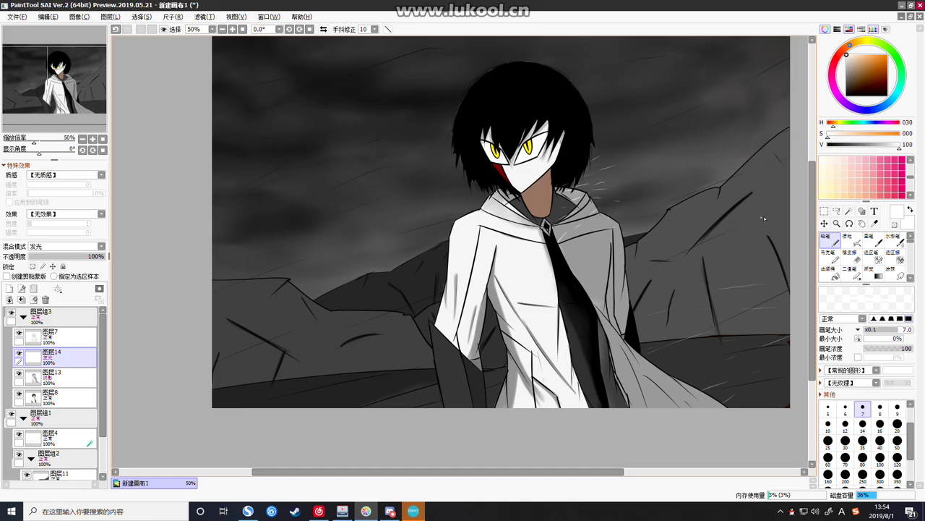
{"action": "left_click_drag", "start_coordinate": [748, 218], "coordinate": [681, 238]}
{"action": "key", "text": "e"}
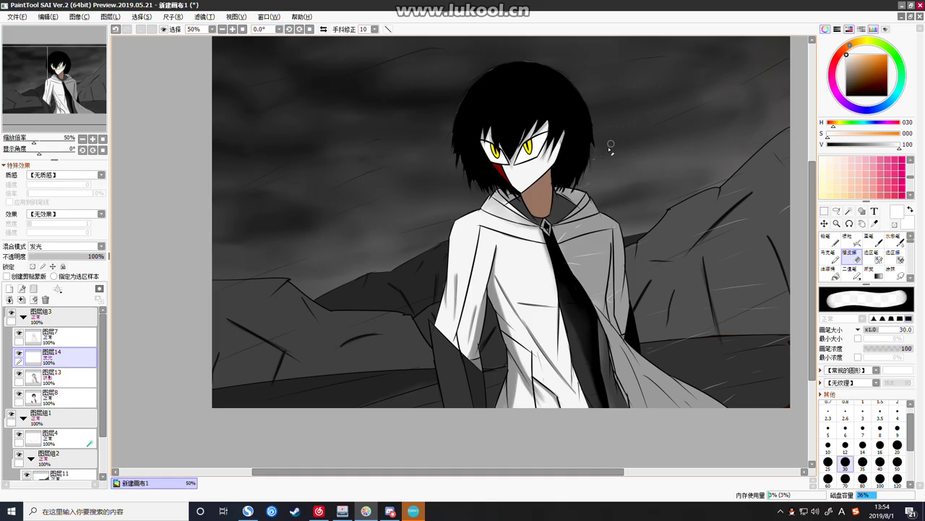
Draw long diagonal white rain streaks across the sky and mountains with the pencil, undoing the strokes that miss
{"action": "left_click", "coordinate": [830, 242]}
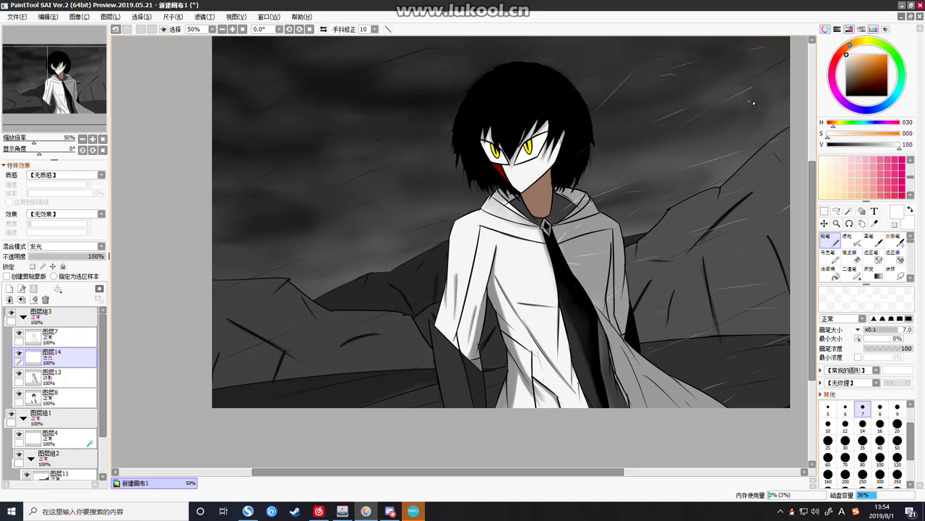
{"action": "left_click_drag", "start_coordinate": [239, 273], "coordinate": [360, 241]}
{"action": "key", "text": "ctrl+z"}
{"action": "key", "text": "ctrl+z"}
{"action": "left_click_drag", "start_coordinate": [347, 105], "coordinate": [411, 73]}
{"action": "left_click_drag", "start_coordinate": [212, 183], "coordinate": [291, 156]}
{"action": "mouse_move", "coordinate": [311, 58]}
{"action": "left_mouse_down"}
{"action": "mouse_move", "coordinate": [236, 70]}
{"action": "mouse_move", "coordinate": [331, 42]}
{"action": "left_mouse_up"}
{"action": "key", "text": "ctrl+z"}
{"action": "left_click_drag", "start_coordinate": [498, 317], "coordinate": [584, 287]}
{"action": "key", "text": "ctrl+z"}
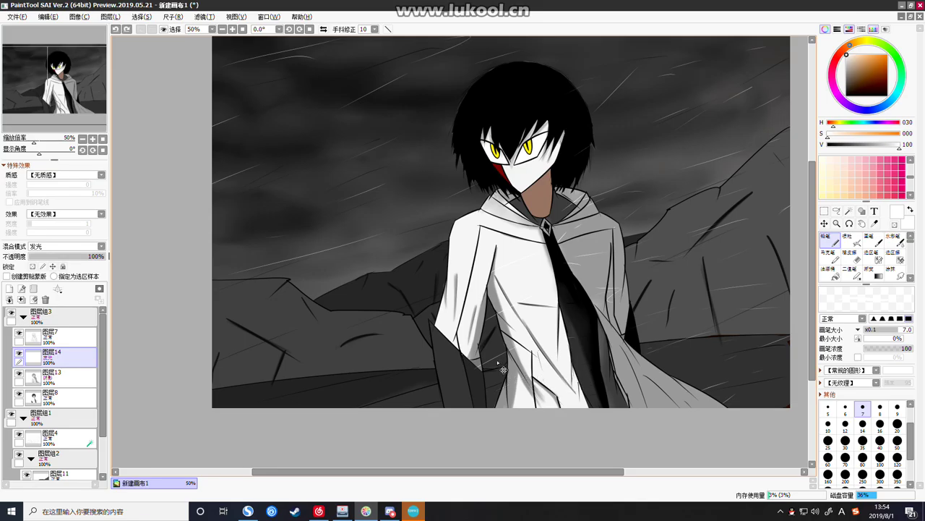
Draw diagonal white rain streaks across the lower coat and tidy them with the eraser
{"action": "left_click_drag", "start_coordinate": [487, 363], "coordinate": [535, 341]}
{"action": "key", "text": "ctrl+z"}
{"action": "left_click_drag", "start_coordinate": [552, 324], "coordinate": [589, 317]}
{"action": "key", "text": "e"}
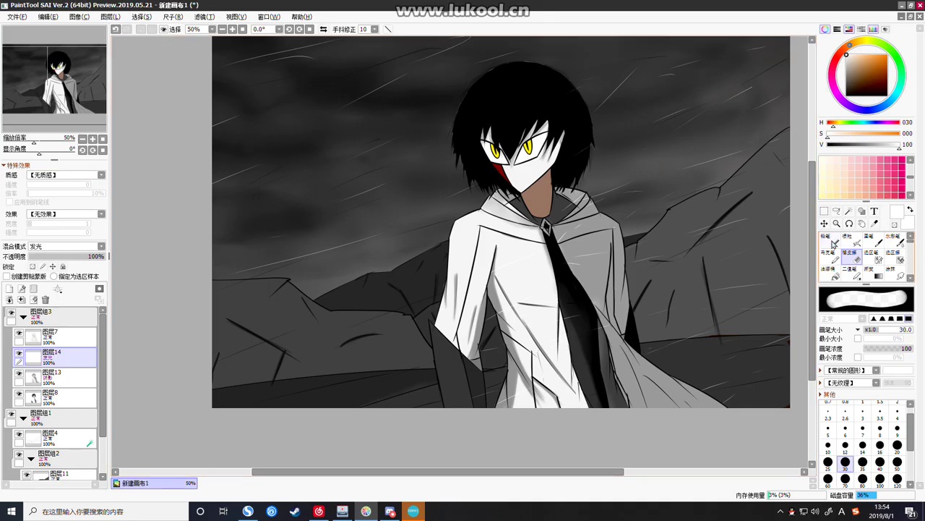
Redraw the white rain streak beside the hair on the shaded side of the head with the pencil
{"action": "key", "text": "n"}
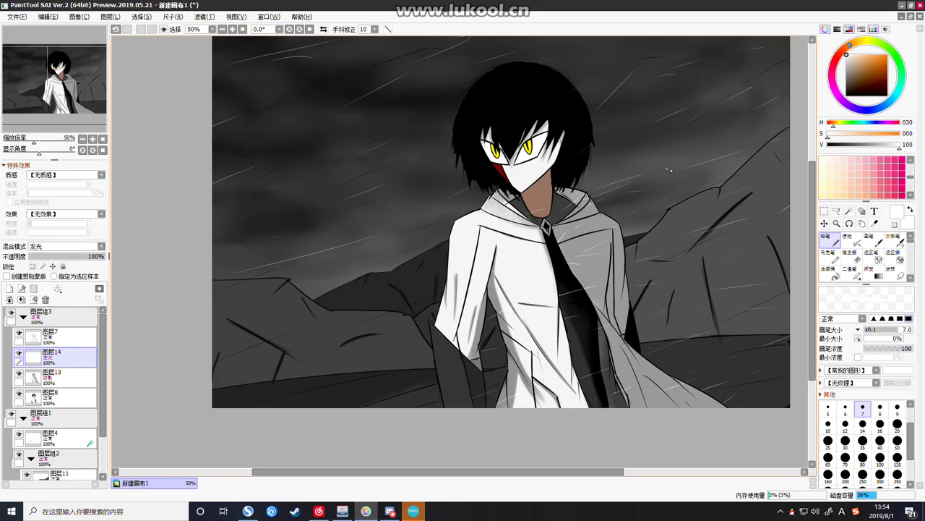
{"action": "key", "text": "ctrl+z"}
{"action": "left_click_drag", "start_coordinate": [602, 155], "coordinate": [654, 135]}
{"action": "key", "text": "ctrl+z"}
{"action": "left_click_drag", "start_coordinate": [595, 163], "coordinate": [650, 144]}
{"action": "scroll", "coordinate": [580, 169], "scroll_direction": "up", "scroll_amount": 10}
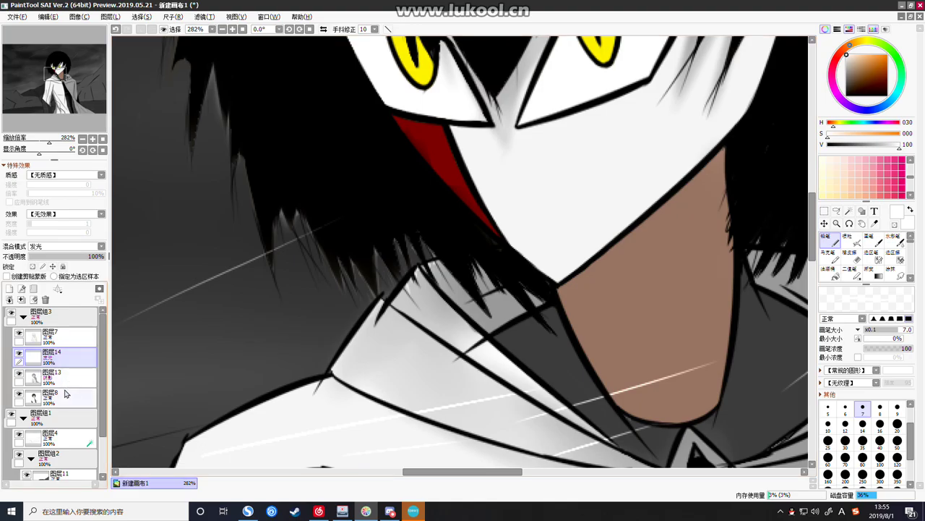
{"action": "double_click", "coordinate": [50, 334]}
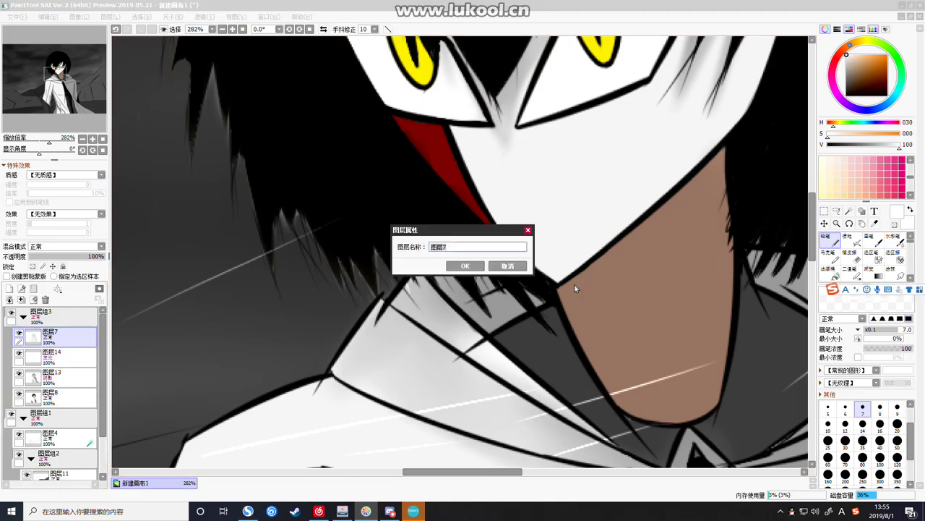
{"action": "left_click", "coordinate": [513, 266]}
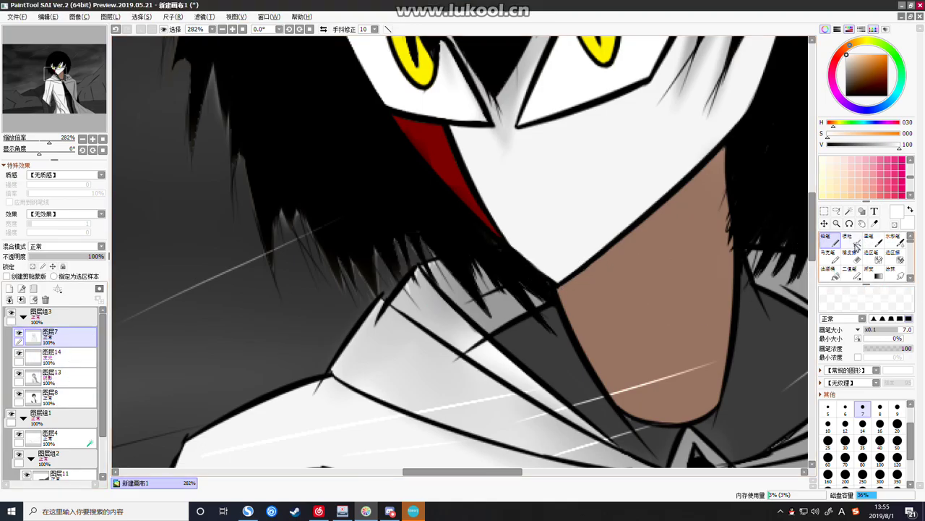
{"action": "left_click", "coordinate": [847, 95]}
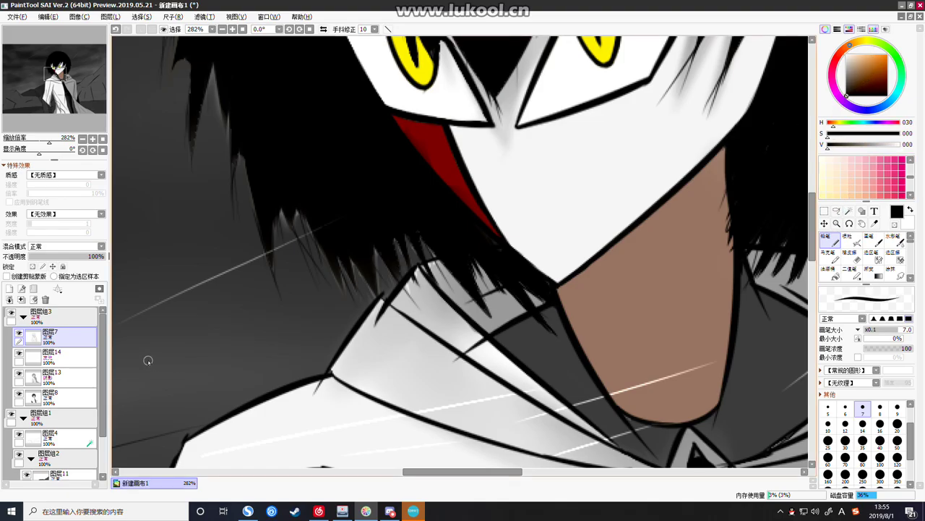
Sample the hair's dark base colour with shading layer 图层13 temporarily hidden, and make colour layer 图层8 active
{"action": "left_click", "coordinate": [19, 373]}
{"action": "left_click", "coordinate": [347, 201], "text": "alt"}
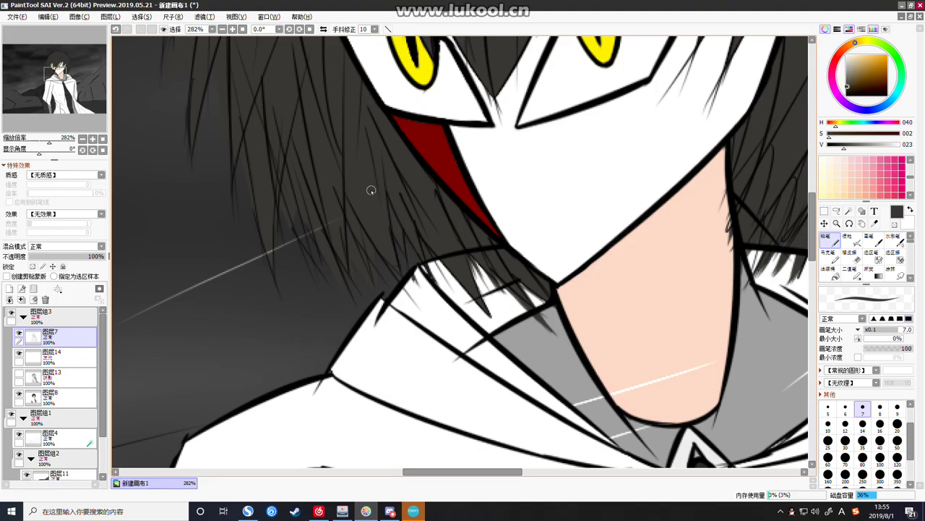
{"action": "left_click", "coordinate": [20, 374]}
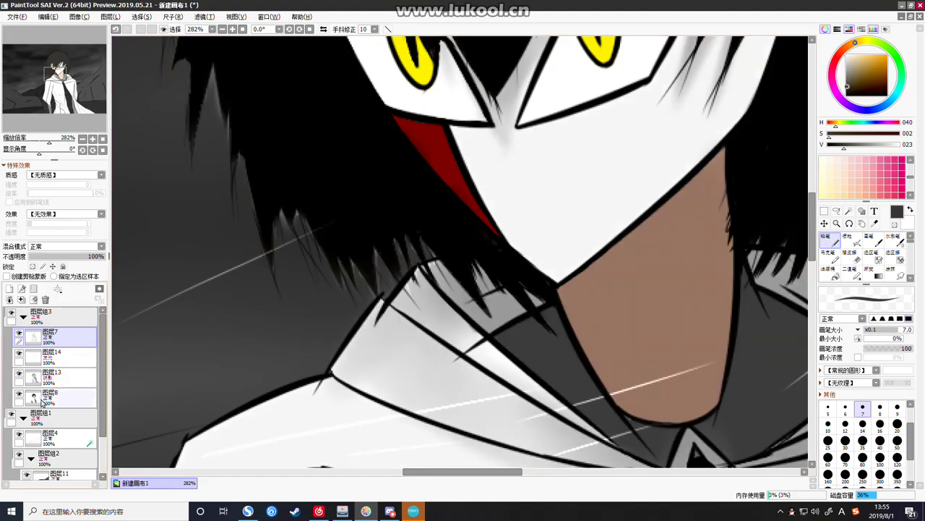
{"action": "left_click", "coordinate": [44, 397]}
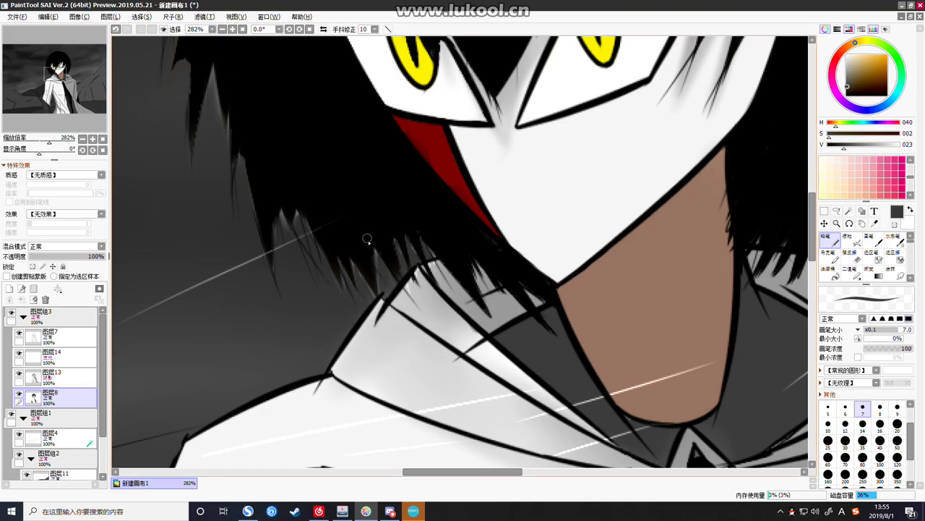
Paint pointed dark hair strands hanging over the hood's collar on 图层8, undoing the first attempts
{"action": "left_click_drag", "start_coordinate": [370, 248], "coordinate": [390, 292]}
{"action": "key", "text": "ctrl+z"}
{"action": "key", "text": "ctrl+z"}
{"action": "mouse_move", "coordinate": [374, 239]}
{"action": "left_mouse_down"}
{"action": "mouse_move", "coordinate": [391, 288]}
{"action": "mouse_move", "coordinate": [403, 289]}
{"action": "left_mouse_up"}
{"action": "mouse_move", "coordinate": [398, 250]}
{"action": "left_mouse_down"}
{"action": "mouse_move", "coordinate": [409, 274]}
{"action": "mouse_move", "coordinate": [442, 278]}
{"action": "mouse_move", "coordinate": [450, 295]}
{"action": "mouse_move", "coordinate": [430, 303]}
{"action": "left_mouse_up"}
{"action": "mouse_move", "coordinate": [409, 266]}
{"action": "left_mouse_down"}
{"action": "mouse_move", "coordinate": [430, 311]}
{"action": "mouse_move", "coordinate": [415, 314]}
{"action": "left_mouse_up"}
{"action": "left_click_drag", "start_coordinate": [393, 284], "coordinate": [403, 312]}
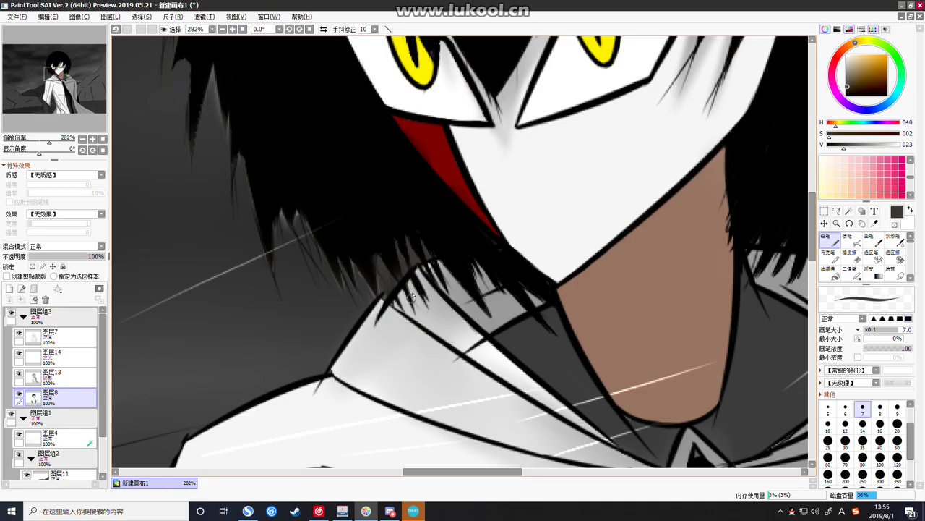
{"action": "left_click_drag", "start_coordinate": [422, 265], "coordinate": [430, 292]}
Make 图层13 active and sample its neutral shadow grey, hiding 图层8 and background group 图层组2 while sampling and showing both again
{"action": "left_click", "coordinate": [72, 376]}
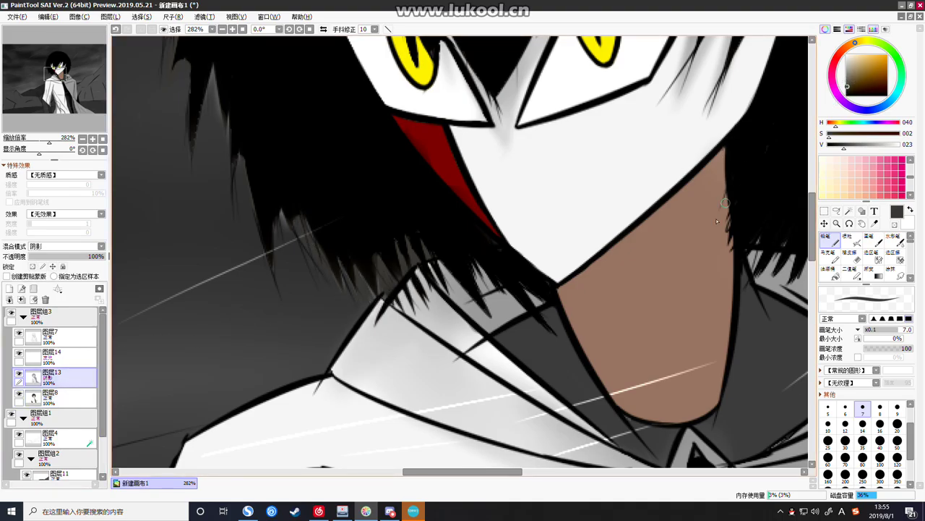
{"action": "left_click", "coordinate": [652, 297], "text": "alt"}
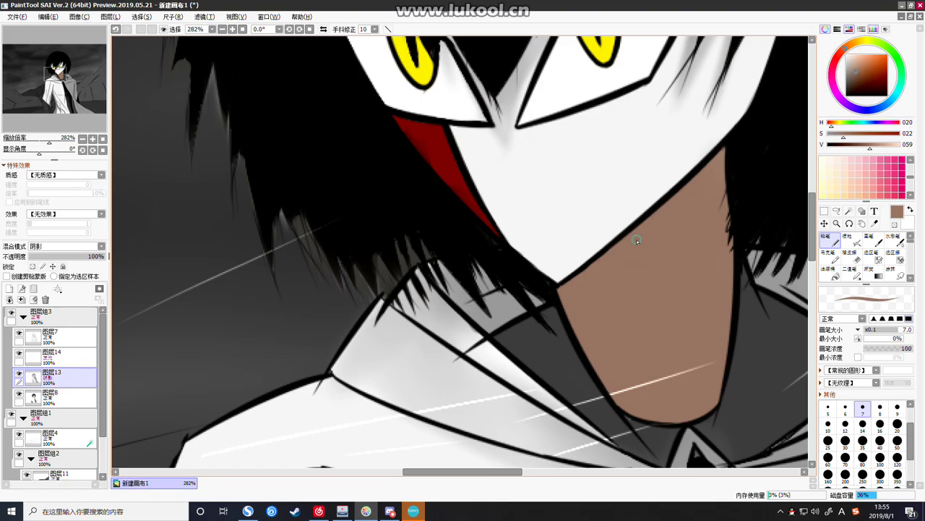
{"action": "left_click", "coordinate": [19, 395]}
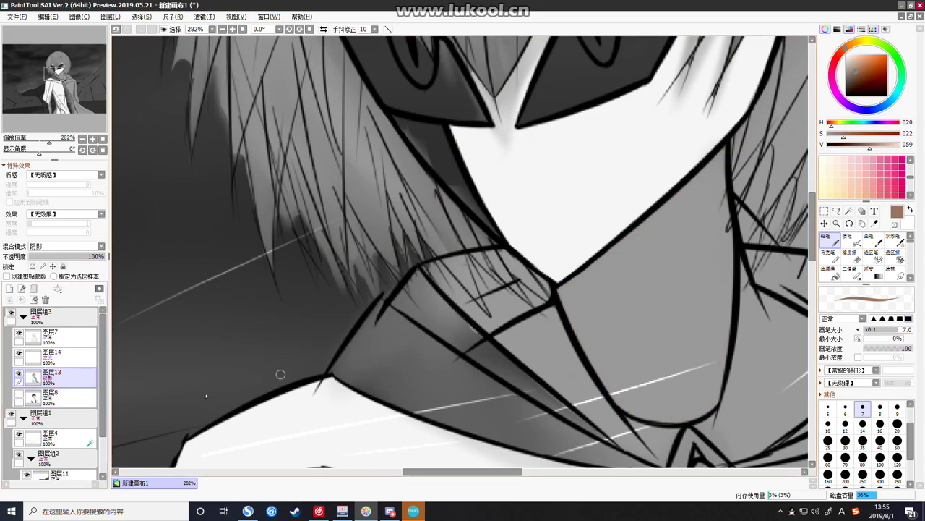
{"action": "scroll", "coordinate": [28, 445], "scroll_direction": "down", "scroll_amount": 2}
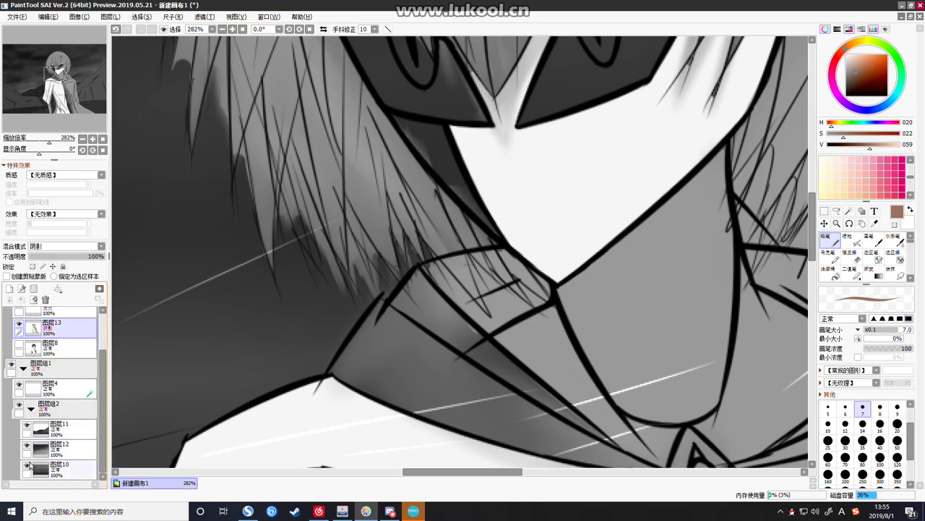
{"action": "left_click", "coordinate": [27, 464]}
{"action": "left_click", "coordinate": [585, 321], "text": "alt"}
{"action": "left_click", "coordinate": [18, 345]}
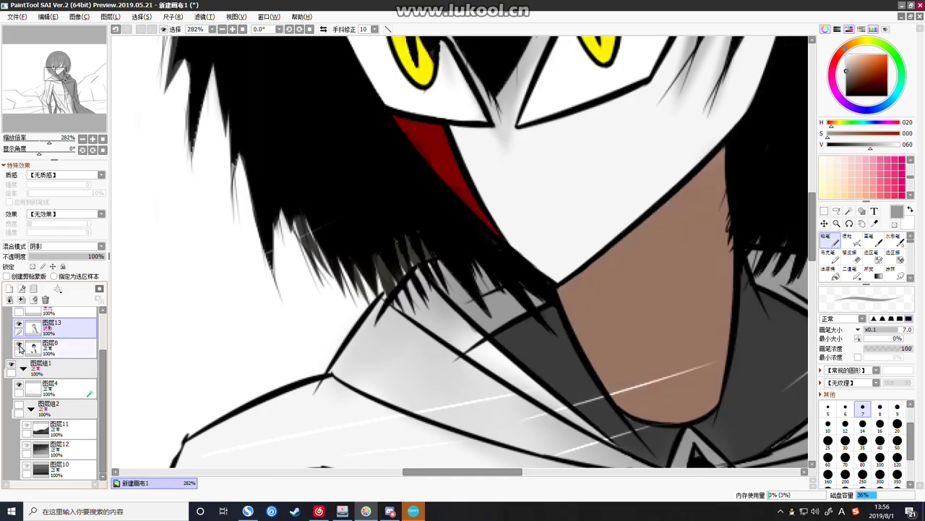
{"action": "left_click", "coordinate": [19, 405]}
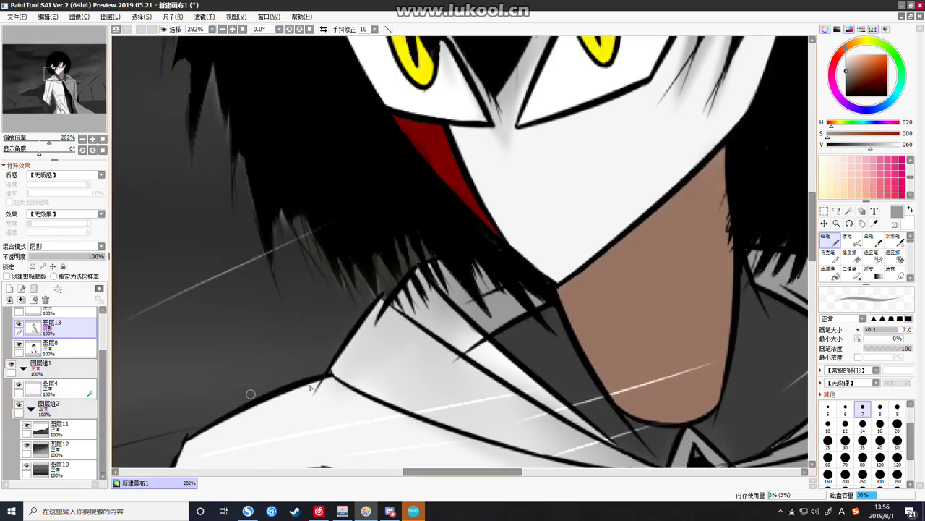
{"action": "scroll", "coordinate": [347, 311], "scroll_direction": "down", "scroll_amount": 2}
{"action": "scroll", "coordinate": [397, 261], "scroll_direction": "up", "scroll_amount": 3}
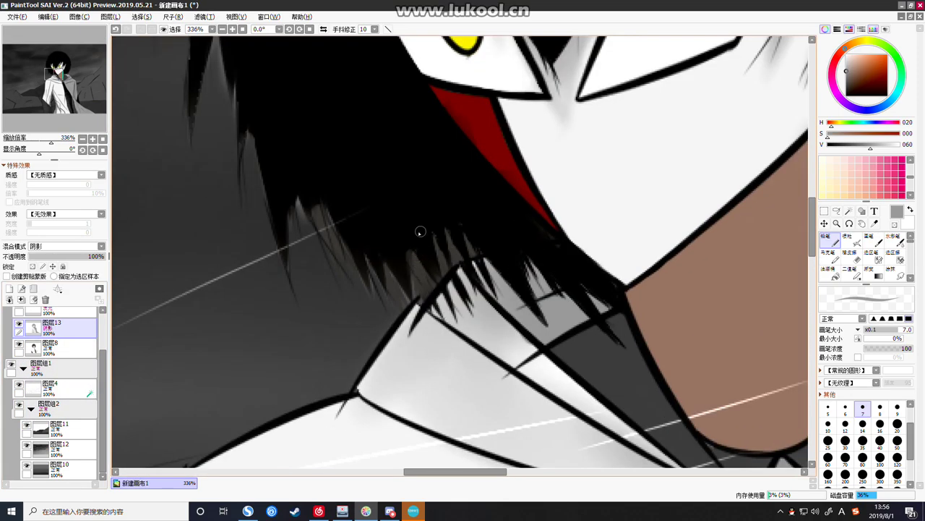
Paint neutral grey shadow strokes on 图层13 beneath the hair tips along the hood's collar, undoing the last stray one
{"action": "mouse_move", "coordinate": [407, 238]}
{"action": "left_mouse_down"}
{"action": "mouse_move", "coordinate": [425, 299]}
{"action": "mouse_move", "coordinate": [444, 306]}
{"action": "left_mouse_up"}
{"action": "left_click_drag", "start_coordinate": [447, 233], "coordinate": [478, 297]}
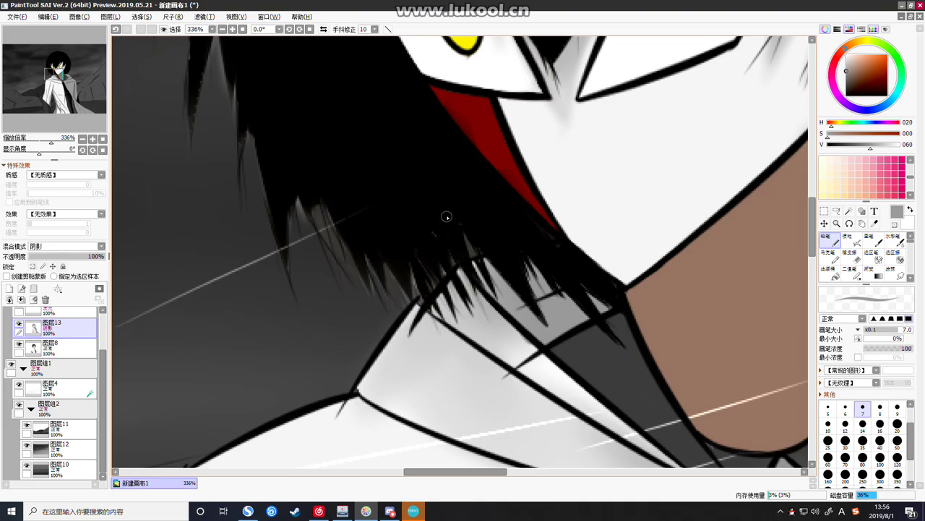
{"action": "left_click_drag", "start_coordinate": [460, 230], "coordinate": [482, 318]}
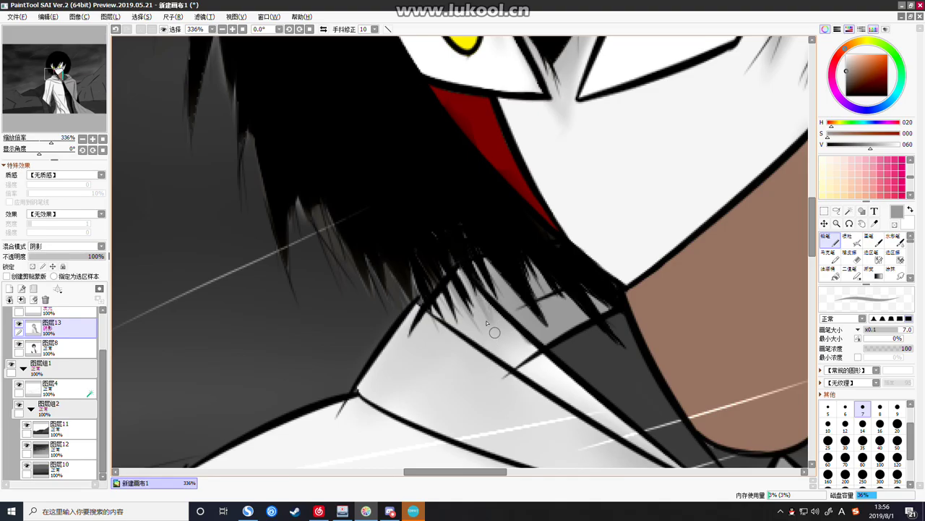
{"action": "left_click_drag", "start_coordinate": [390, 272], "coordinate": [414, 318]}
{"action": "left_click_drag", "start_coordinate": [376, 239], "coordinate": [404, 312]}
{"action": "left_click_drag", "start_coordinate": [381, 258], "coordinate": [427, 334]}
{"action": "mouse_move", "coordinate": [328, 208]}
{"action": "left_mouse_down"}
{"action": "mouse_move", "coordinate": [349, 262]}
{"action": "mouse_move", "coordinate": [313, 192]}
{"action": "mouse_move", "coordinate": [328, 244]}
{"action": "mouse_move", "coordinate": [354, 279]}
{"action": "left_mouse_up"}
{"action": "key", "text": "ctrl+z"}
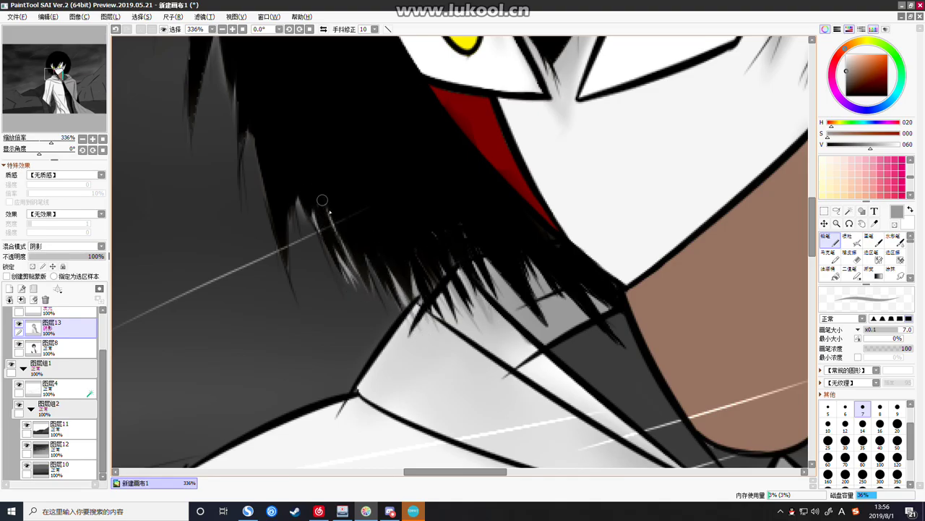
Choose pure black, make 图层8 active and paint more pointed hair strands hanging over the hood's collar
{"action": "scroll", "coordinate": [372, 251], "scroll_direction": "down", "scroll_amount": 10}
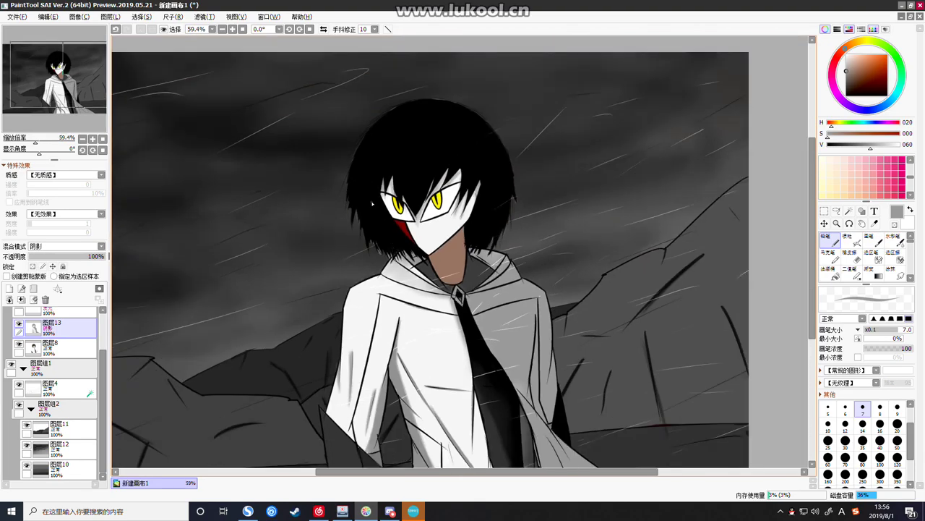
{"action": "scroll", "coordinate": [372, 207], "scroll_direction": "up", "scroll_amount": 5}
{"action": "scroll", "coordinate": [474, 286], "scroll_direction": "up", "scroll_amount": 2}
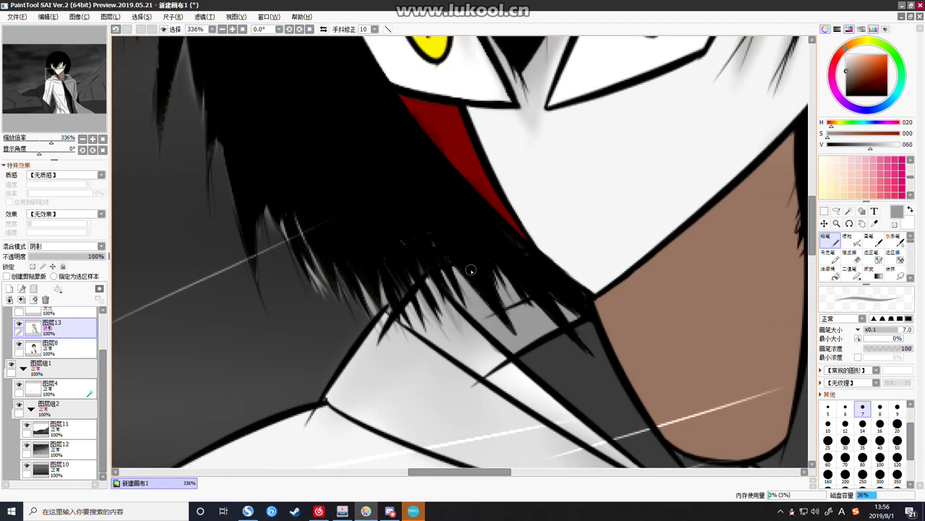
{"action": "scroll", "coordinate": [470, 269], "scroll_direction": "up", "scroll_amount": 1}
{"action": "left_click", "coordinate": [828, 146]}
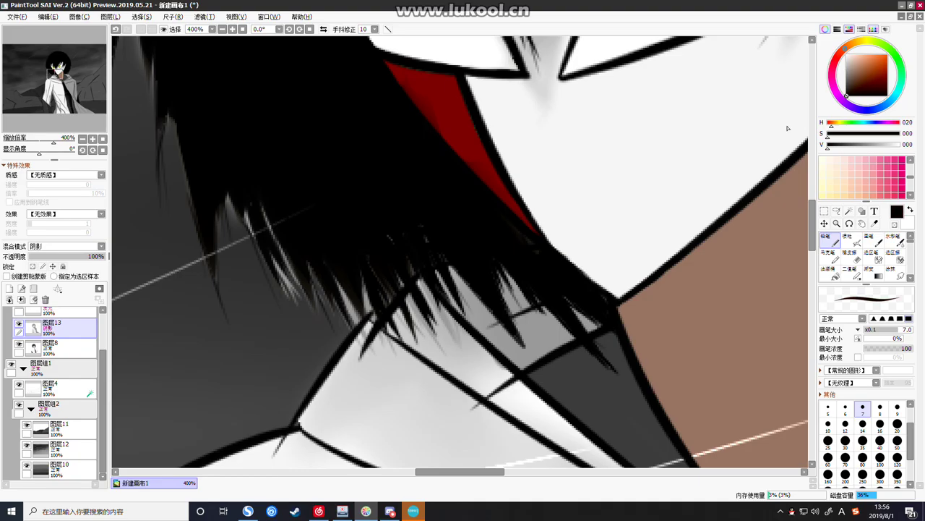
{"action": "left_click", "coordinate": [69, 356]}
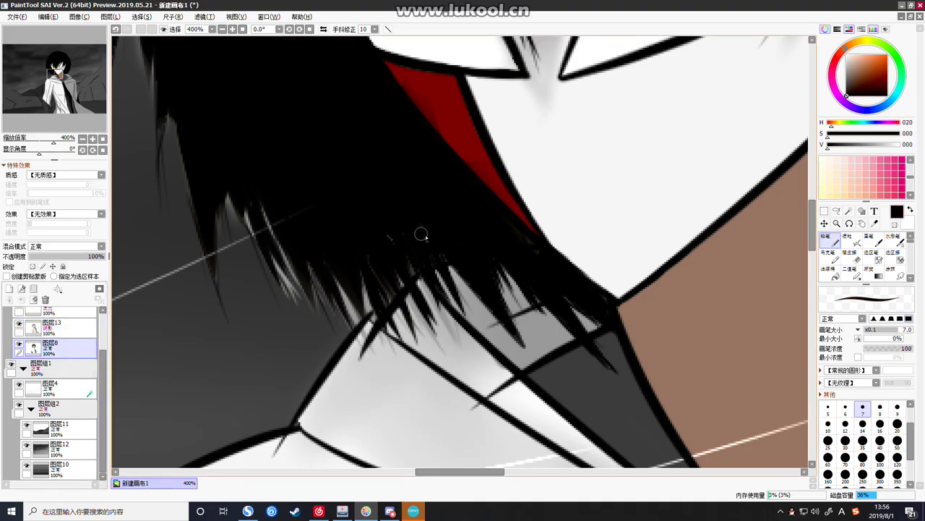
{"action": "left_click_drag", "start_coordinate": [442, 254], "coordinate": [496, 347]}
{"action": "mouse_move", "coordinate": [446, 273]}
{"action": "left_mouse_down"}
{"action": "mouse_move", "coordinate": [507, 357]}
{"action": "mouse_move", "coordinate": [481, 375]}
{"action": "left_mouse_up"}
{"action": "left_click_drag", "start_coordinate": [393, 257], "coordinate": [448, 365]}
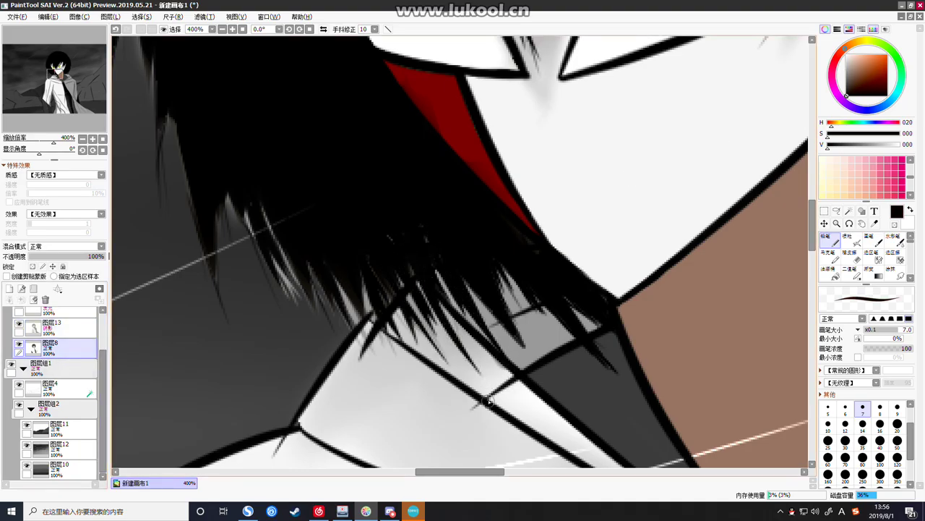
{"action": "left_click_drag", "start_coordinate": [420, 290], "coordinate": [481, 370]}
{"action": "left_click_drag", "start_coordinate": [478, 251], "coordinate": [561, 357]}
{"action": "left_click_drag", "start_coordinate": [442, 270], "coordinate": [517, 365]}
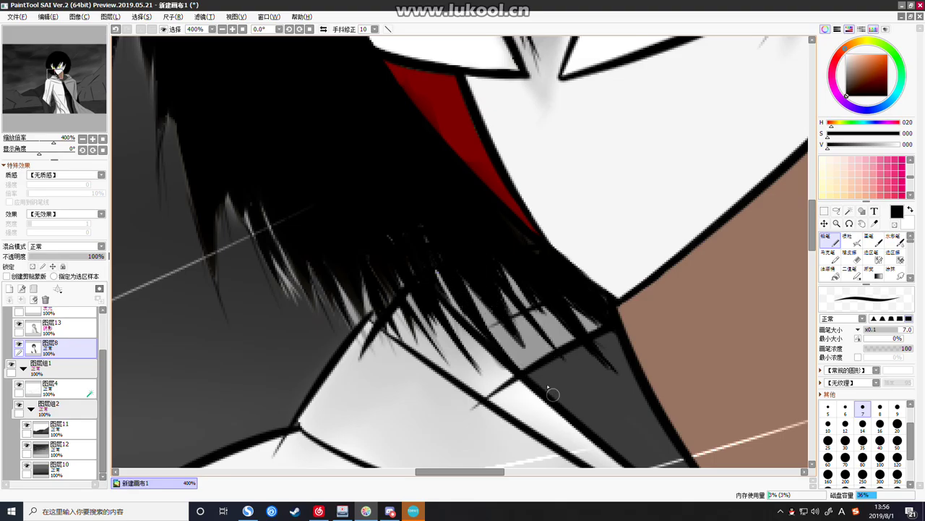
Try one more black strand over the collar beside the mask's chin, check the whole figure, and undo the stroke
{"action": "scroll", "coordinate": [551, 339], "scroll_direction": "down", "scroll_amount": 4}
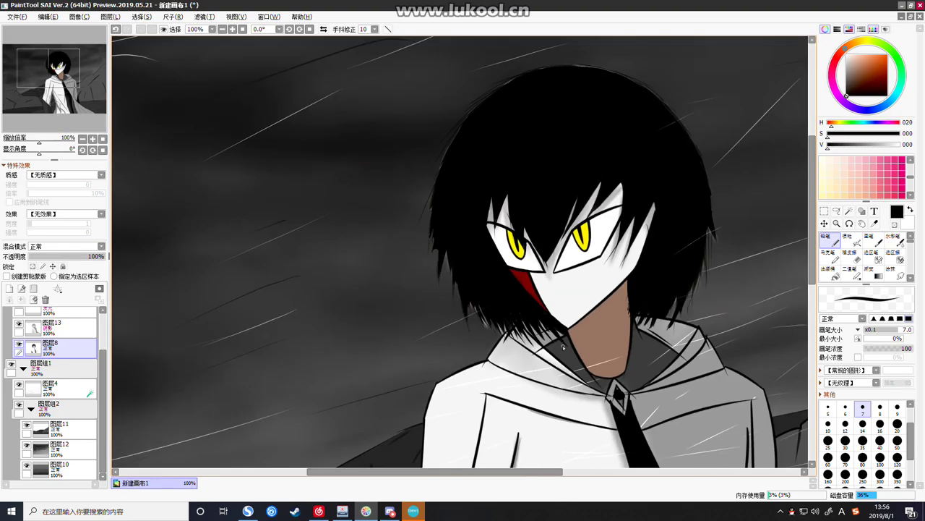
{"action": "scroll", "coordinate": [563, 347], "scroll_direction": "down", "scroll_amount": 3}
{"action": "scroll", "coordinate": [537, 327], "scroll_direction": "up", "scroll_amount": 4}
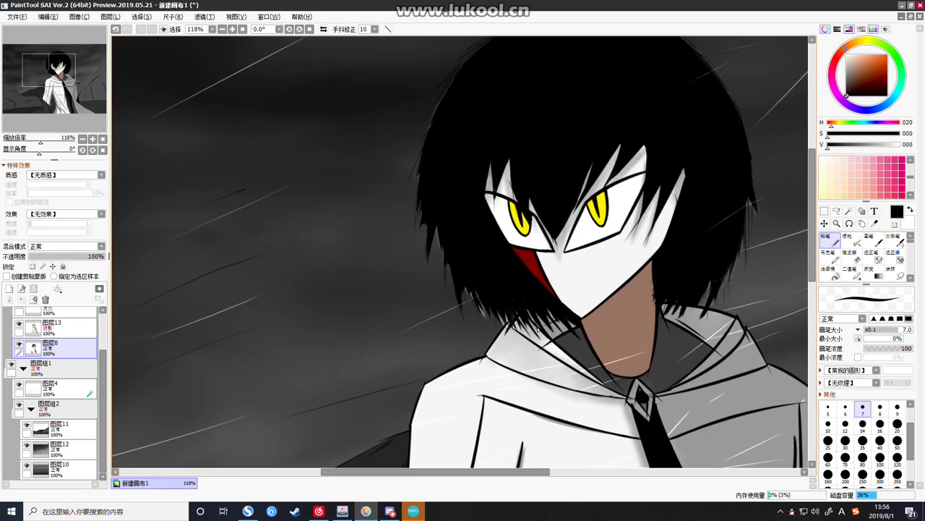
{"action": "scroll", "coordinate": [537, 327], "scroll_direction": "up", "scroll_amount": 3}
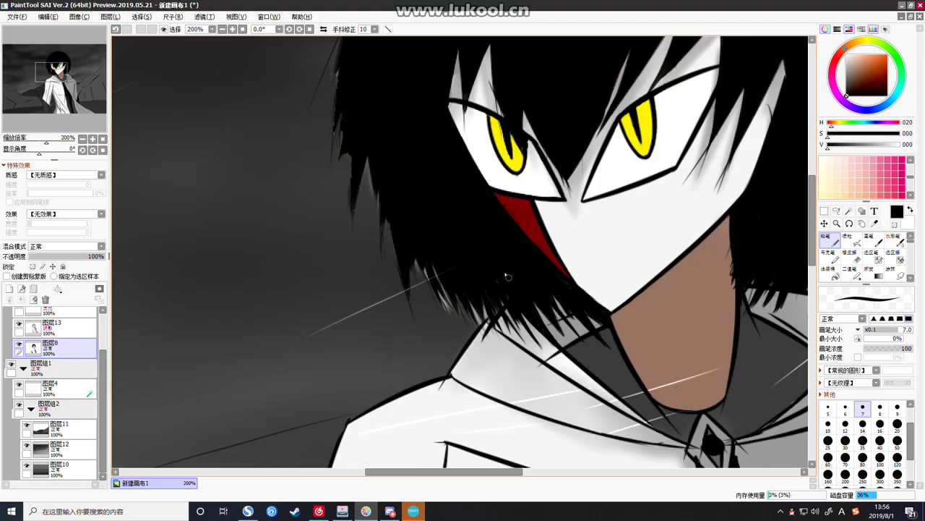
{"action": "left_click_drag", "start_coordinate": [552, 285], "coordinate": [602, 356]}
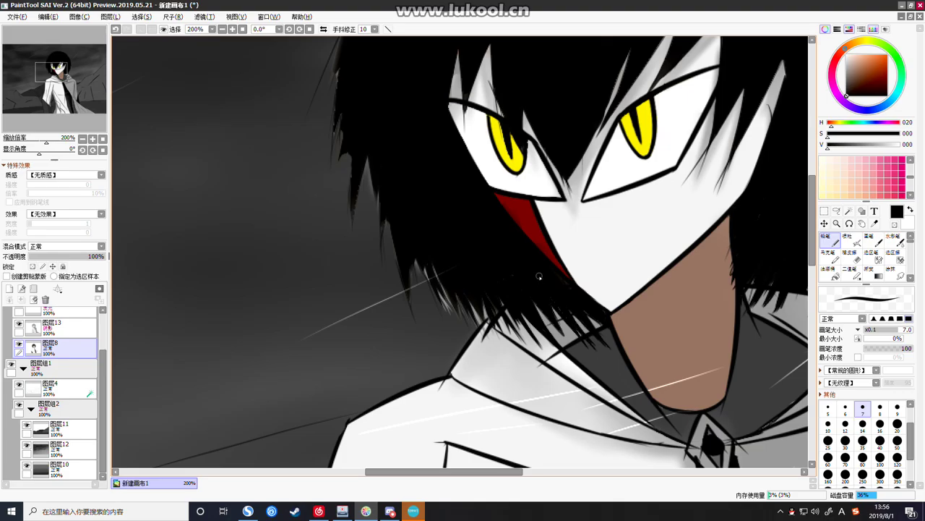
{"action": "scroll", "coordinate": [548, 275], "scroll_direction": "down", "scroll_amount": 2}
{"action": "scroll", "coordinate": [553, 273], "scroll_direction": "down", "scroll_amount": 2}
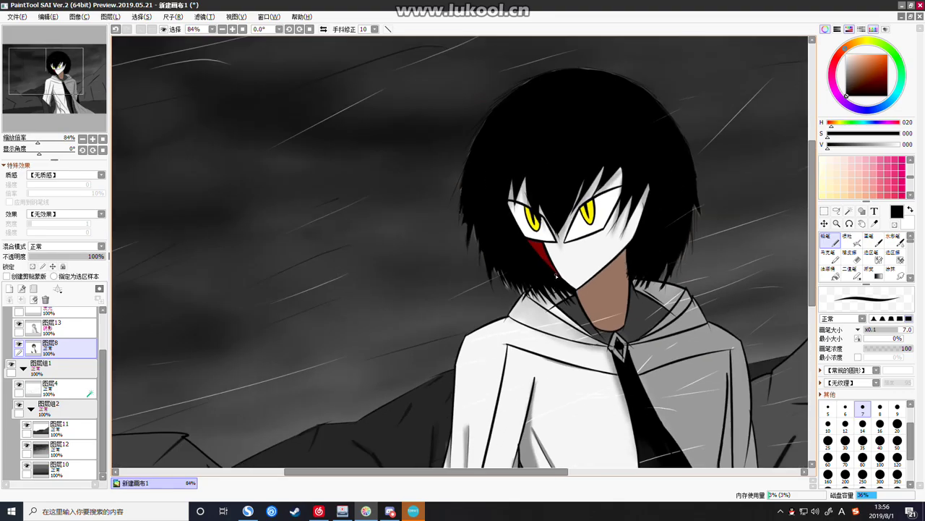
{"action": "scroll", "coordinate": [545, 266], "scroll_direction": "up", "scroll_amount": 1}
{"action": "scroll", "coordinate": [545, 266], "scroll_direction": "down", "scroll_amount": 3}
{"action": "scroll", "coordinate": [573, 308], "scroll_direction": "up", "scroll_amount": 1}
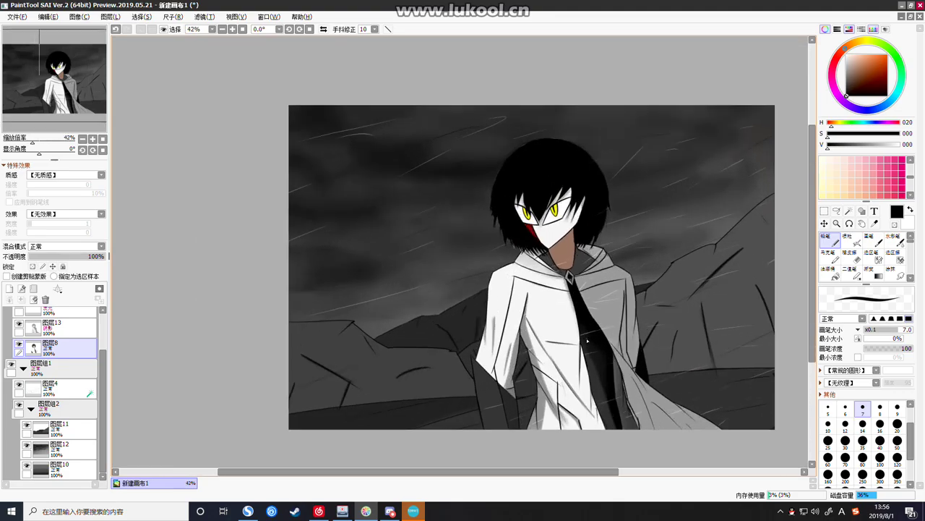
{"action": "key", "text": "ctrl+z"}
Try painting black strands over the collar with shading layer 图层13 active, and undo the attempts
{"action": "left_click", "coordinate": [608, 338], "text": "ctrl"}
{"action": "scroll", "coordinate": [582, 283], "scroll_direction": "down", "scroll_amount": 2}
{"action": "scroll", "coordinate": [558, 258], "scroll_direction": "up", "scroll_amount": 5}
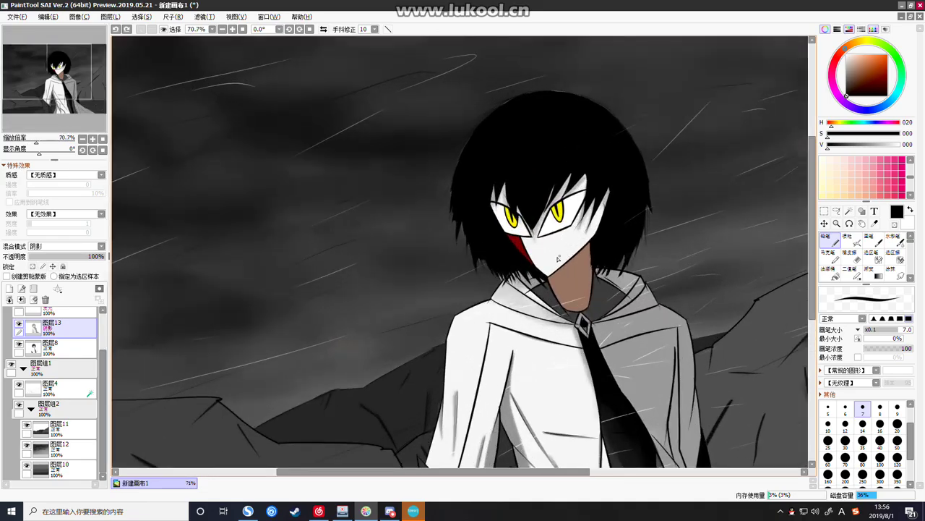
{"action": "scroll", "coordinate": [558, 258], "scroll_direction": "up", "scroll_amount": 3}
{"action": "left_click_drag", "start_coordinate": [466, 256], "coordinate": [537, 325]}
{"action": "key", "text": "ctrl+z"}
{"action": "key", "text": "ctrl+z"}
{"action": "key", "text": "ctrl+z"}
{"action": "mouse_move", "coordinate": [477, 257]}
{"action": "left_mouse_down"}
{"action": "mouse_move", "coordinate": [530, 327]}
{"action": "mouse_move", "coordinate": [524, 299]}
{"action": "left_mouse_up"}
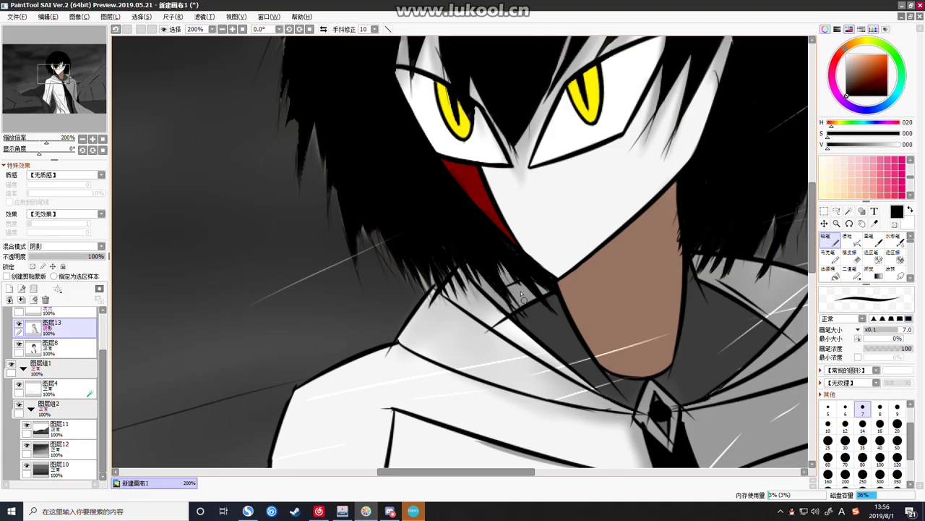
{"action": "mouse_move", "coordinate": [447, 250]}
{"action": "left_mouse_down"}
{"action": "mouse_move", "coordinate": [508, 335]}
{"action": "mouse_move", "coordinate": [490, 320]}
{"action": "left_mouse_up"}
{"action": "key", "text": "ctrl+z"}
{"action": "key", "text": "ctrl+z"}
{"action": "left_click_drag", "start_coordinate": [451, 256], "coordinate": [482, 310]}
{"action": "key", "text": "ctrl+z"}
{"action": "key", "text": "ctrl+z"}
{"action": "key", "text": "ctrl+z"}
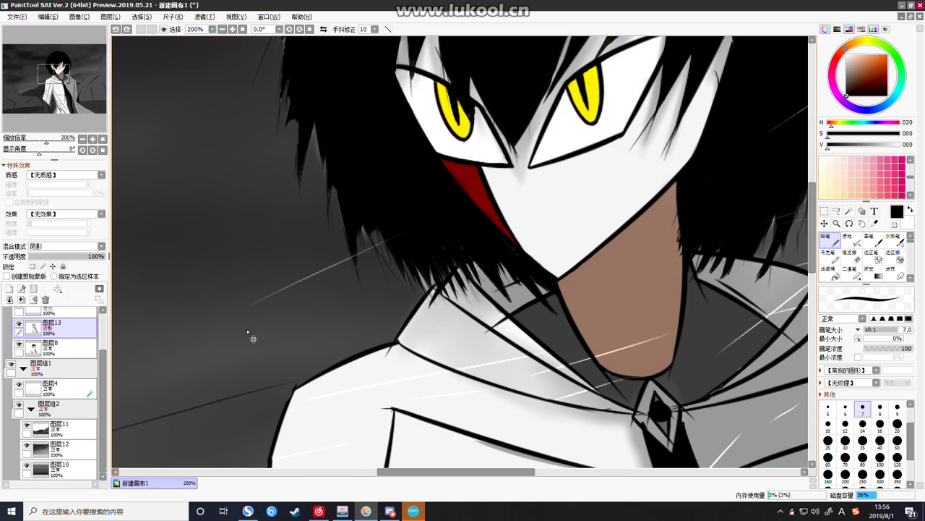
Make 图层8 active and repaint the pointed black strands over the collar beneath the red face patch
{"action": "left_click", "coordinate": [51, 347]}
{"action": "key", "text": "ctrl+y"}
{"action": "left_click_drag", "start_coordinate": [450, 238], "coordinate": [494, 320]}
{"action": "mouse_move", "coordinate": [467, 250]}
{"action": "left_mouse_down"}
{"action": "mouse_move", "coordinate": [507, 333]}
{"action": "mouse_move", "coordinate": [506, 311]}
{"action": "left_mouse_up"}
{"action": "left_click_drag", "start_coordinate": [482, 266], "coordinate": [527, 325]}
{"action": "mouse_move", "coordinate": [498, 253]}
{"action": "left_mouse_down"}
{"action": "mouse_move", "coordinate": [544, 324]}
{"action": "mouse_move", "coordinate": [518, 300]}
{"action": "left_mouse_up"}
{"action": "left_click_drag", "start_coordinate": [499, 262], "coordinate": [516, 301]}
{"action": "left_click_drag", "start_coordinate": [425, 265], "coordinate": [460, 315]}
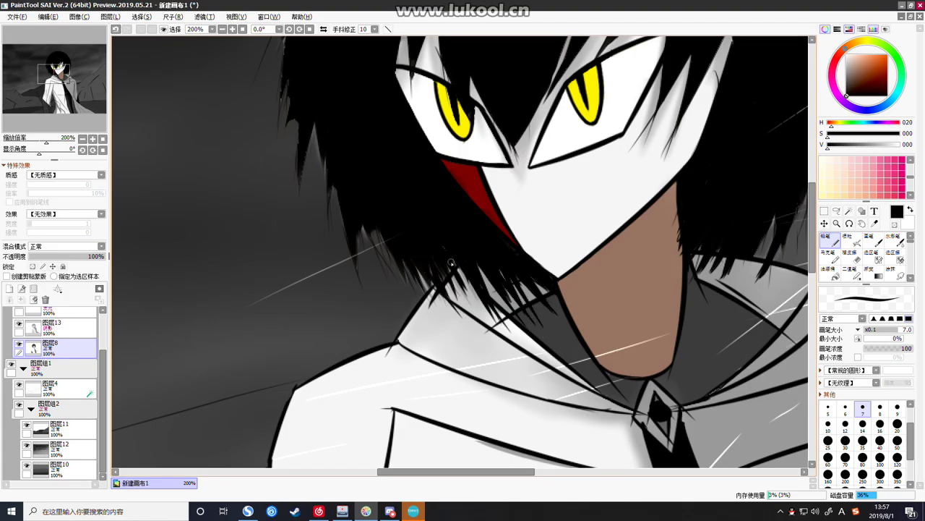
Try a few extra short strands between the hair tips and the hood on 图层8, undoing each attempt
{"action": "scroll", "coordinate": [450, 263], "scroll_direction": "down", "scroll_amount": 11}
{"action": "scroll", "coordinate": [475, 257], "scroll_direction": "up", "scroll_amount": 4}
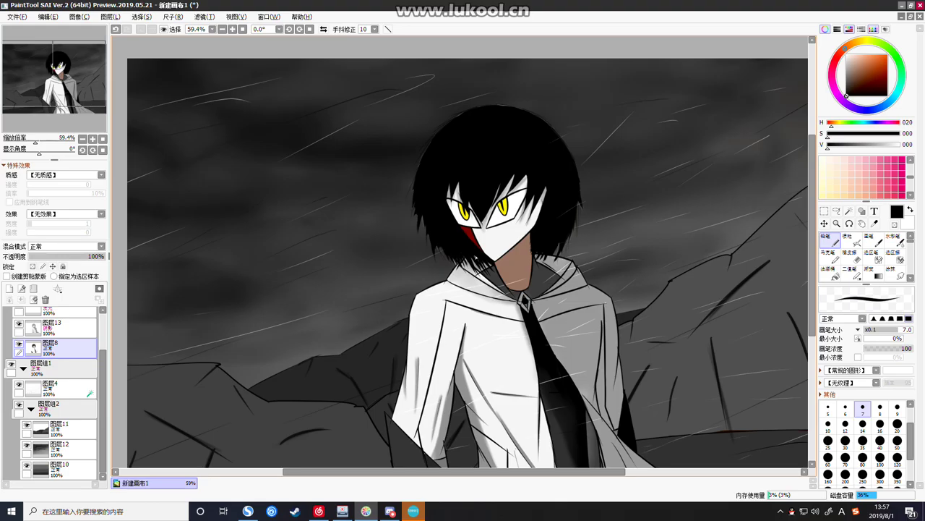
{"action": "scroll", "coordinate": [475, 256], "scroll_direction": "up", "scroll_amount": 3}
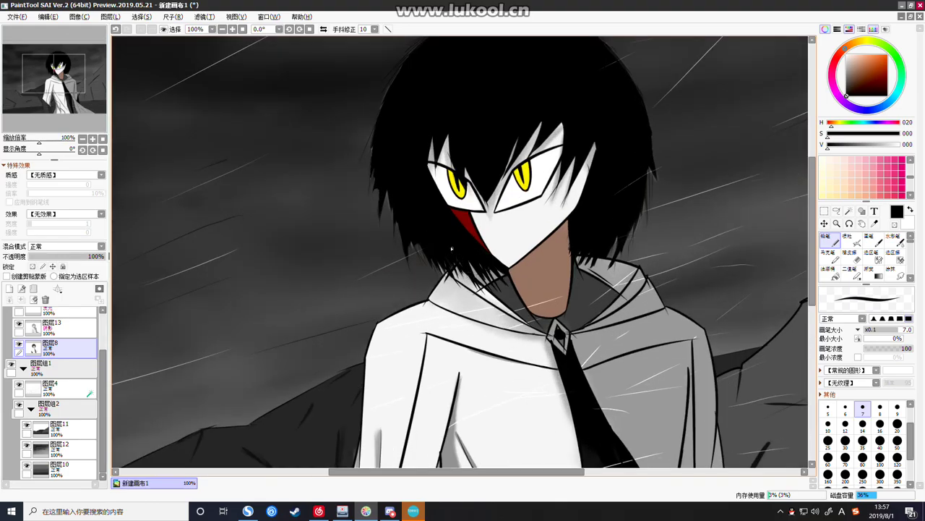
{"action": "left_click_drag", "start_coordinate": [456, 264], "coordinate": [488, 298]}
{"action": "key", "text": "ctrl+z"}
{"action": "key", "text": "ctrl+z"}
{"action": "left_click_drag", "start_coordinate": [470, 261], "coordinate": [489, 298]}
{"action": "key", "text": "ctrl+z"}
{"action": "mouse_move", "coordinate": [469, 258]}
{"action": "left_mouse_down"}
{"action": "mouse_move", "coordinate": [484, 286]}
{"action": "mouse_move", "coordinate": [478, 276]}
{"action": "left_mouse_up"}
{"action": "key", "text": "ctrl+z"}
{"action": "scroll", "coordinate": [491, 230], "scroll_direction": "down", "scroll_amount": 6}
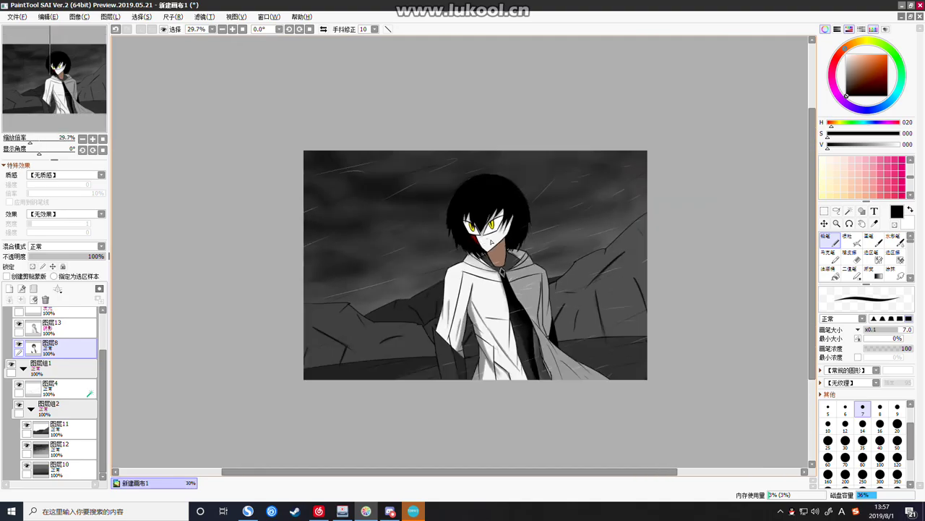
Make glow layer 图层14 active, choose pure white and paint thin rain streaks over the rocks beside the cloak's shaded sleeve
{"action": "scroll", "coordinate": [432, 258], "scroll_direction": "up", "scroll_amount": 1}
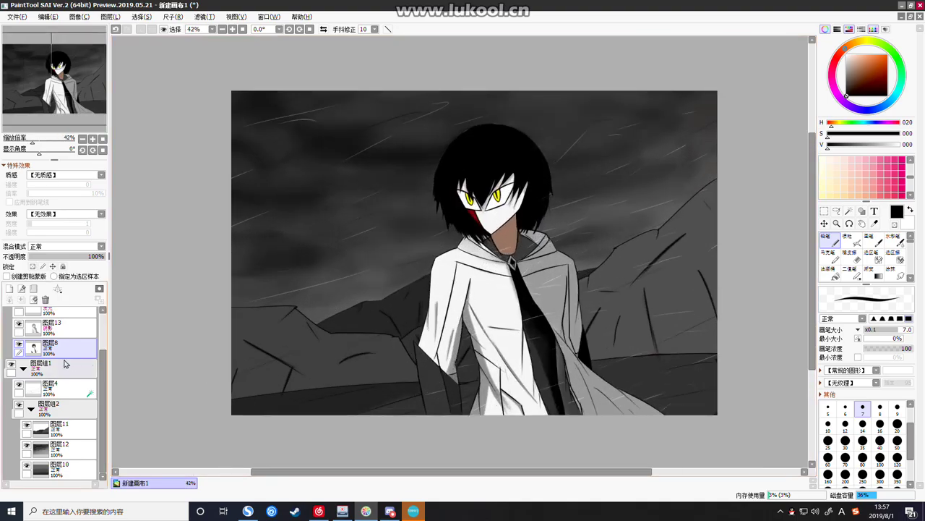
{"action": "scroll", "coordinate": [65, 362], "scroll_direction": "up", "scroll_amount": 2}
{"action": "left_click", "coordinate": [65, 357]}
{"action": "left_click", "coordinate": [846, 55]}
{"action": "scroll", "coordinate": [596, 250], "scroll_direction": "down", "scroll_amount": 1}
{"action": "scroll", "coordinate": [607, 247], "scroll_direction": "up", "scroll_amount": 1}
{"action": "scroll", "coordinate": [590, 334], "scroll_direction": "up", "scroll_amount": 2}
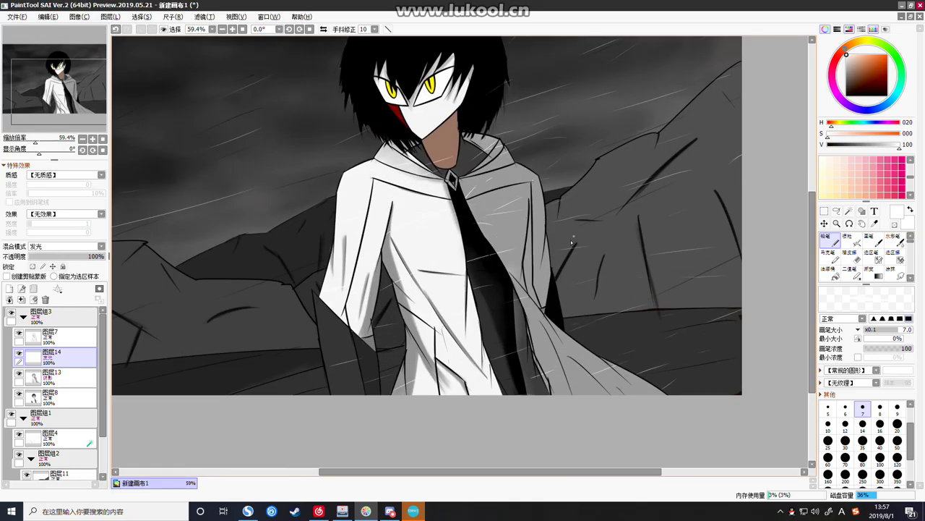
{"action": "left_click_drag", "start_coordinate": [548, 246], "coordinate": [579, 237]}
{"action": "scroll", "coordinate": [506, 104], "scroll_direction": "down", "scroll_amount": 5}
{"action": "scroll", "coordinate": [486, 104], "scroll_direction": "up", "scroll_amount": 4}
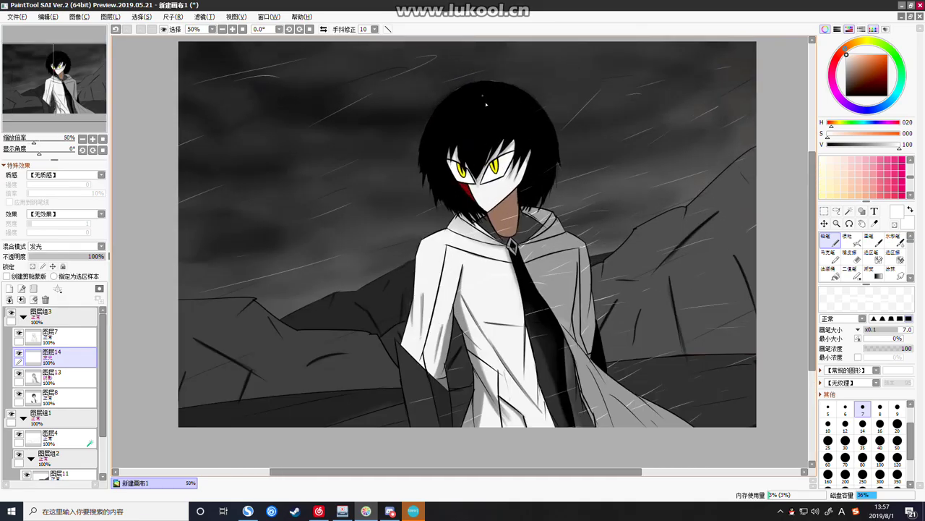
Sample the iris yellow, set the brush size to 25 and paint a glow above the shaded-side eye on 图层14, undoing the other eye's stroke
{"action": "scroll", "coordinate": [494, 135], "scroll_direction": "up", "scroll_amount": 4}
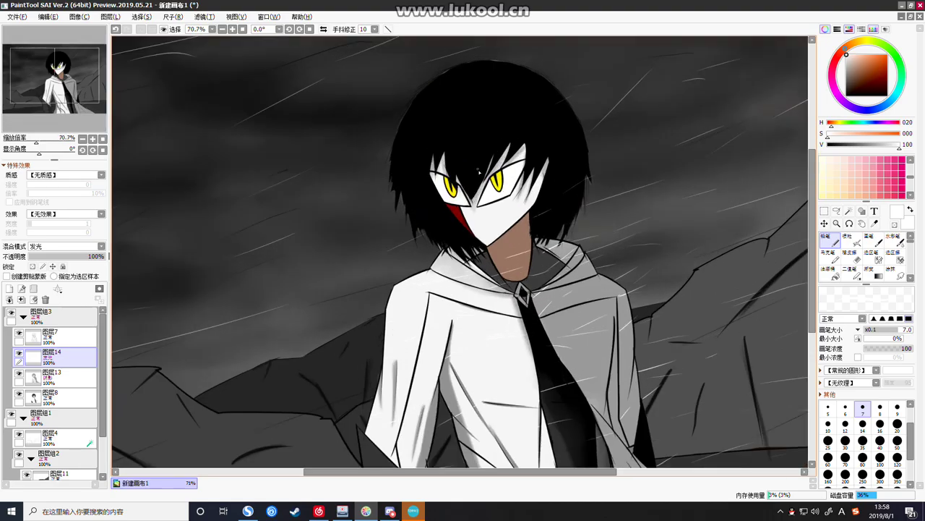
{"action": "scroll", "coordinate": [508, 174], "scroll_direction": "up", "scroll_amount": 1}
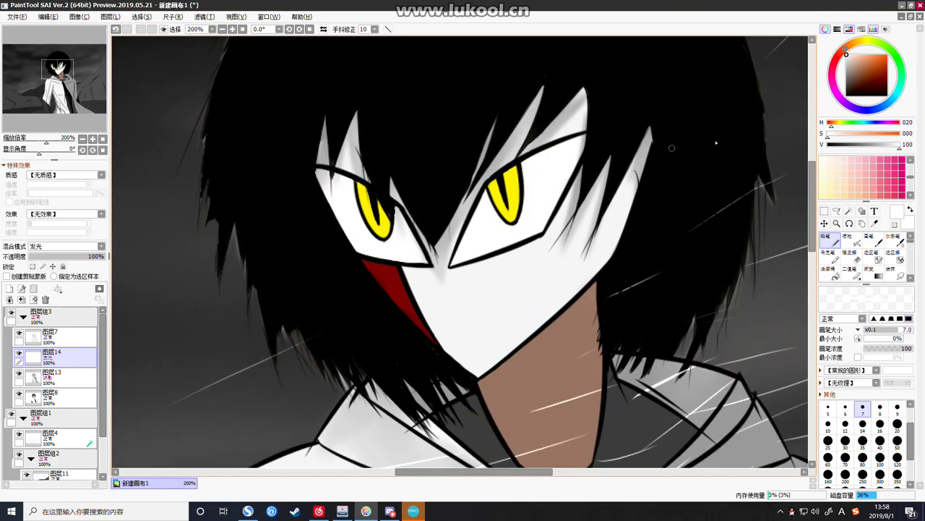
{"action": "left_click", "coordinate": [513, 188], "text": "alt"}
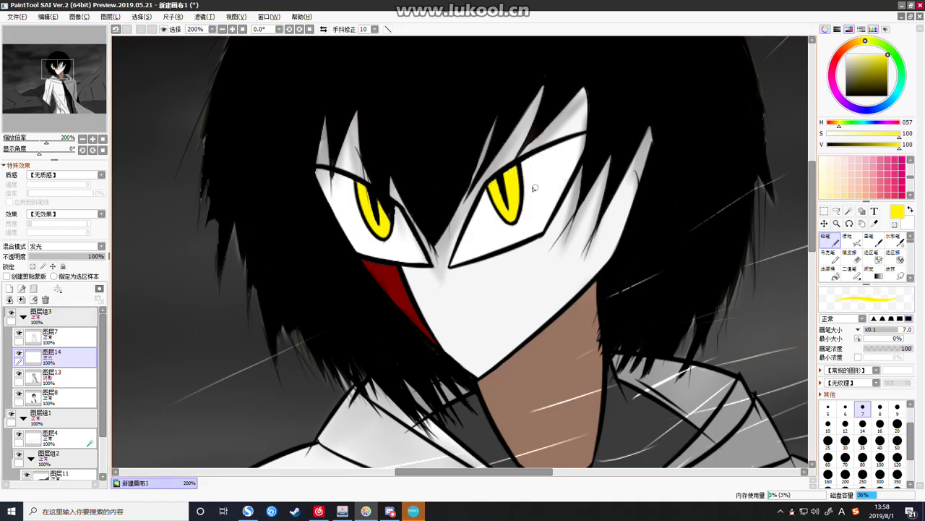
{"action": "left_click", "coordinate": [828, 443]}
{"action": "mouse_move", "coordinate": [497, 199]}
{"action": "left_mouse_down"}
{"action": "mouse_move", "coordinate": [497, 171]}
{"action": "mouse_move", "coordinate": [522, 157]}
{"action": "mouse_move", "coordinate": [500, 173]}
{"action": "left_mouse_up"}
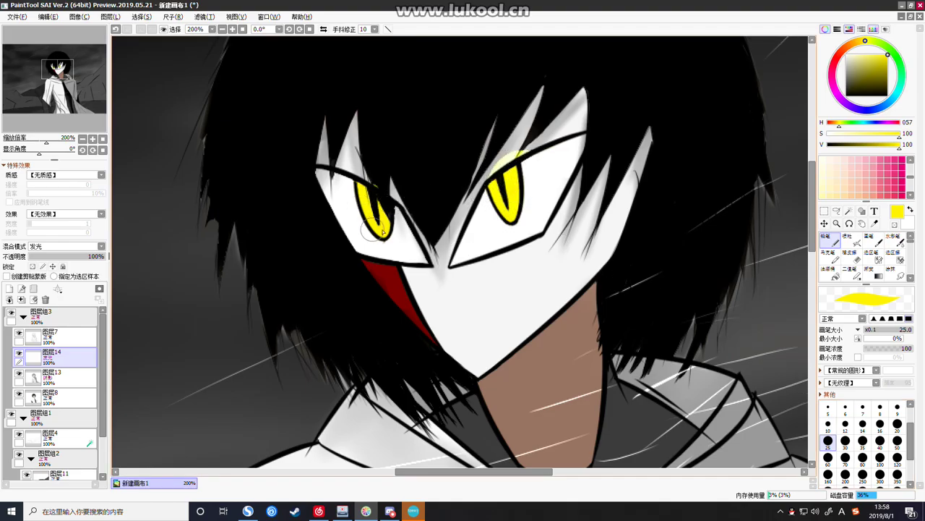
{"action": "left_click_drag", "start_coordinate": [383, 231], "coordinate": [403, 238]}
{"action": "key", "text": "ctrl+z"}
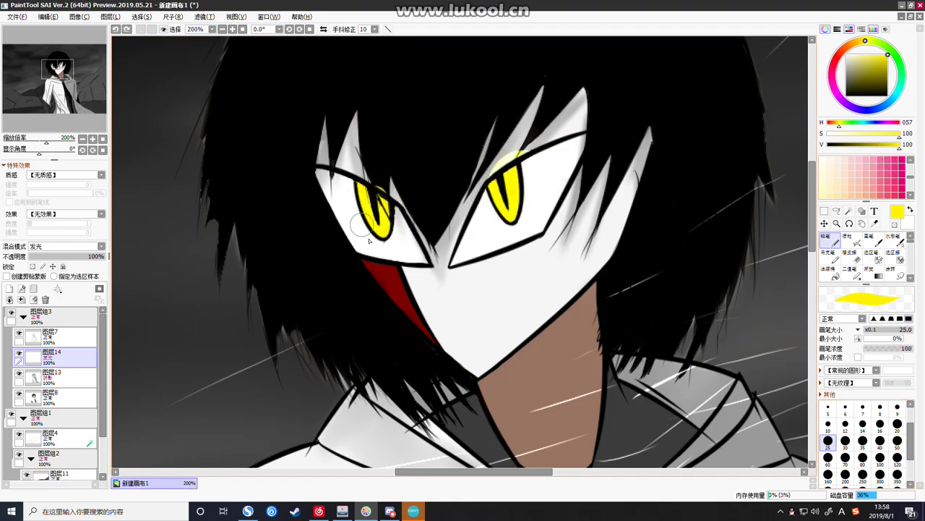
Make shadow layer 图层13 active, choose light grey with brightness 81 and shade the upper part of the shaded-side eye, using straight-line drawing for the edge
{"action": "left_click", "coordinate": [79, 378]}
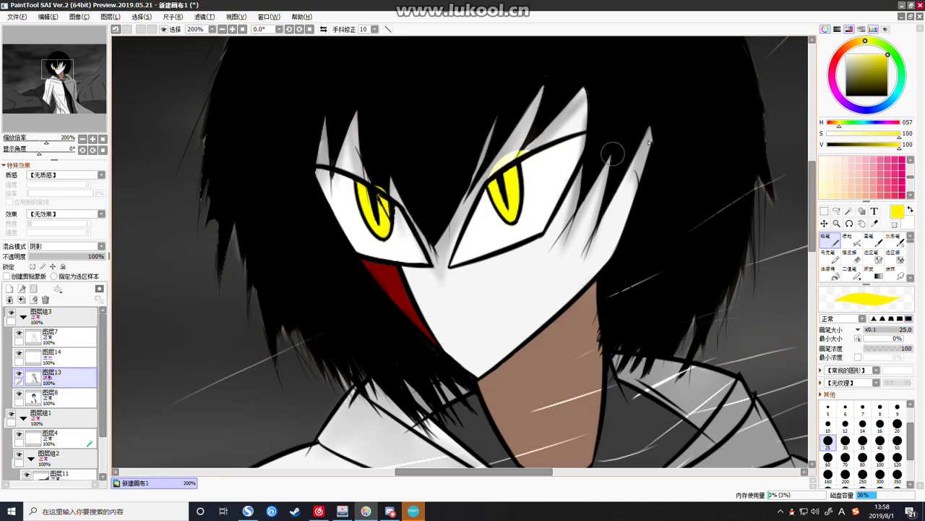
{"action": "left_click_drag", "start_coordinate": [851, 65], "coordinate": [840, 64]}
{"action": "left_click", "coordinate": [844, 61]}
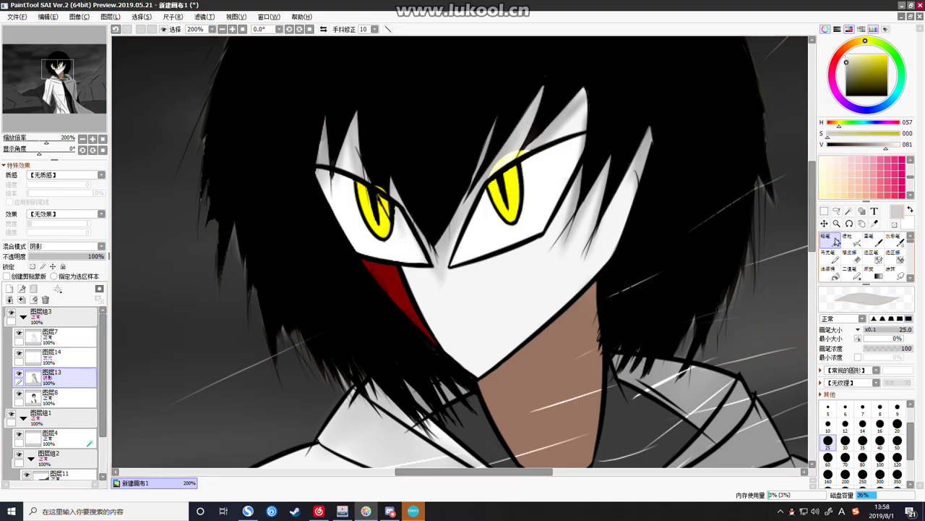
{"action": "mouse_move", "coordinate": [582, 150]}
{"action": "left_mouse_down"}
{"action": "mouse_move", "coordinate": [519, 187]}
{"action": "mouse_move", "coordinate": [582, 142]}
{"action": "mouse_move", "coordinate": [477, 194]}
{"action": "mouse_move", "coordinate": [561, 153]}
{"action": "mouse_move", "coordinate": [508, 171]}
{"action": "mouse_move", "coordinate": [484, 195]}
{"action": "mouse_move", "coordinate": [548, 160]}
{"action": "mouse_move", "coordinate": [510, 187]}
{"action": "left_mouse_up"}
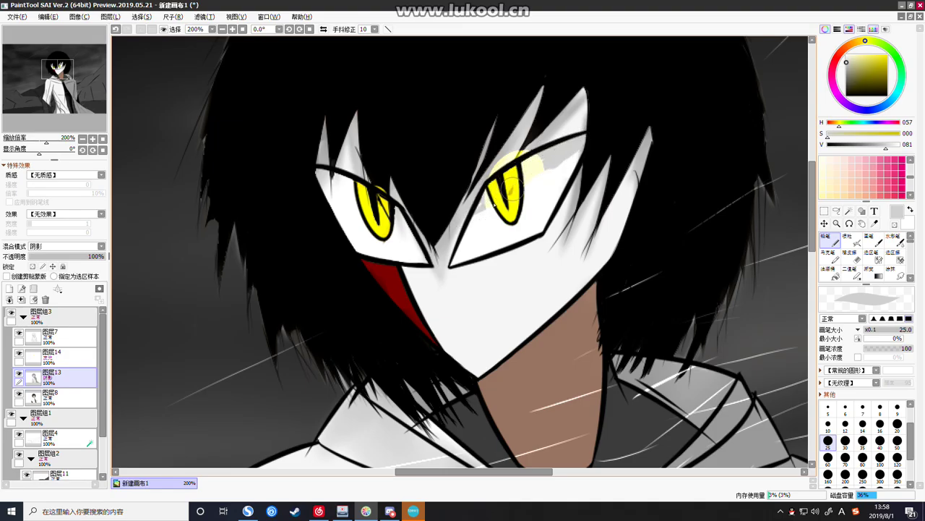
{"action": "mouse_move", "coordinate": [582, 145]}
{"action": "left_mouse_down"}
{"action": "mouse_move", "coordinate": [523, 178]}
{"action": "mouse_move", "coordinate": [588, 145]}
{"action": "mouse_move", "coordinate": [567, 165]}
{"action": "left_mouse_up"}
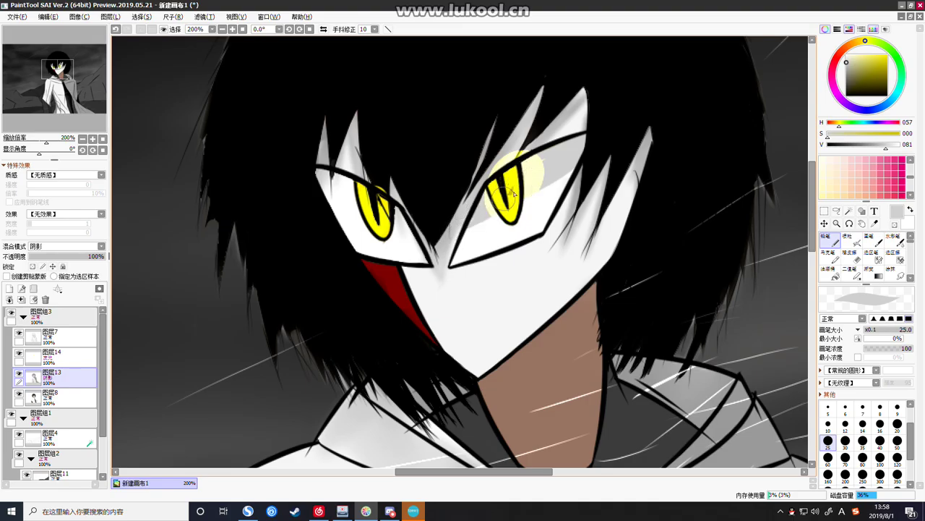
{"action": "left_click_drag", "start_coordinate": [565, 170], "coordinate": [548, 185]}
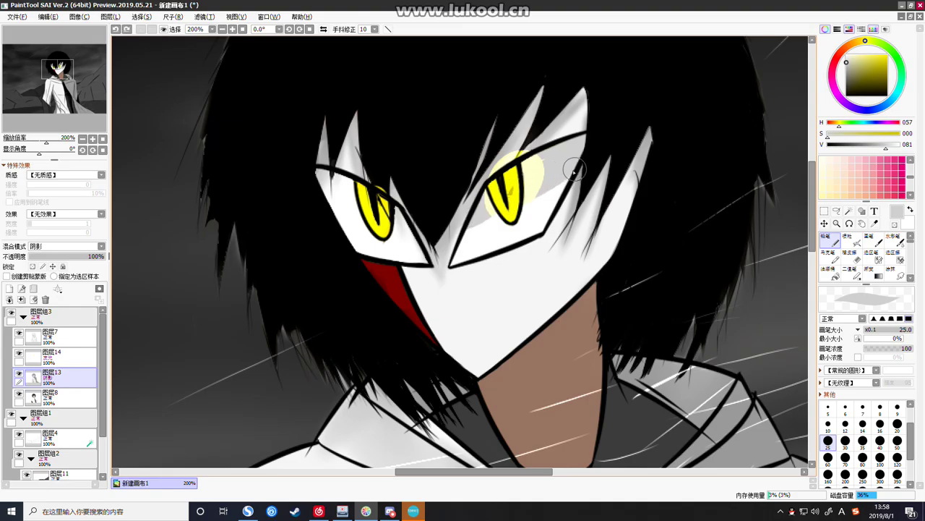
{"action": "left_click", "coordinate": [388, 29]}
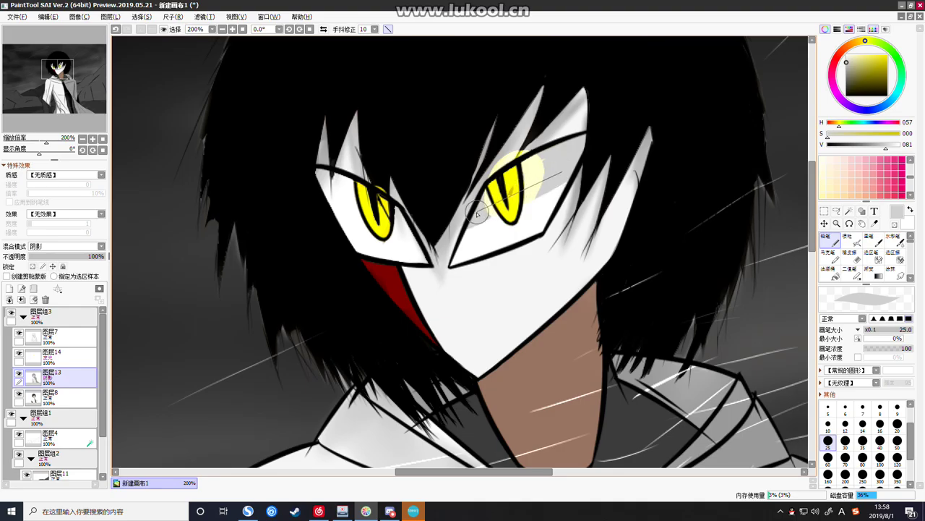
{"action": "left_click_drag", "start_coordinate": [513, 196], "coordinate": [510, 196]}
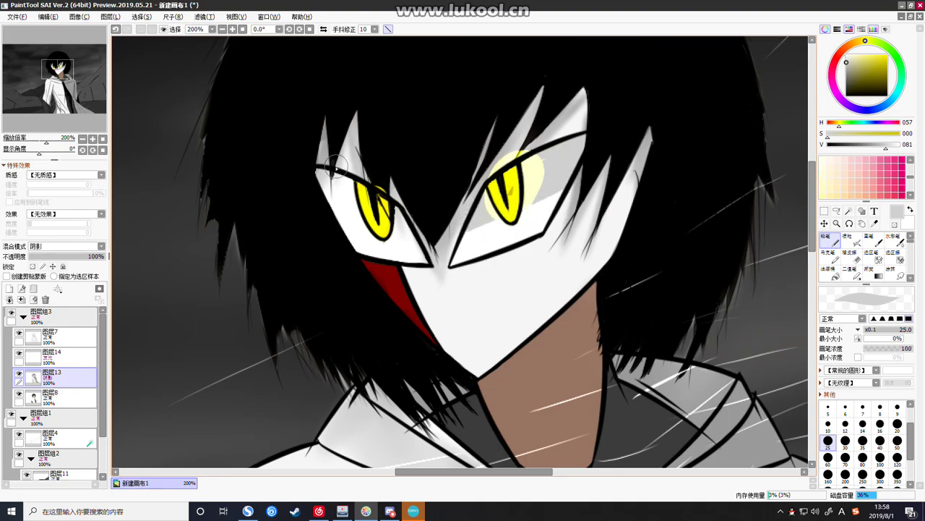
Try straight grey shadow strokes across the eye above the red face patch on 图层13, undoing each attempt
{"action": "mouse_move", "coordinate": [331, 200]}
{"action": "left_mouse_down"}
{"action": "mouse_move", "coordinate": [408, 233]}
{"action": "mouse_move", "coordinate": [356, 229]}
{"action": "mouse_move", "coordinate": [335, 215]}
{"action": "mouse_move", "coordinate": [418, 234]}
{"action": "mouse_move", "coordinate": [410, 239]}
{"action": "mouse_move", "coordinate": [375, 222]}
{"action": "mouse_move", "coordinate": [412, 227]}
{"action": "left_mouse_up"}
{"action": "key", "text": "ctrl+z"}
{"action": "key", "text": "ctrl+z"}
{"action": "mouse_move", "coordinate": [340, 219]}
{"action": "left_mouse_down"}
{"action": "mouse_move", "coordinate": [418, 229]}
{"action": "mouse_move", "coordinate": [429, 240]}
{"action": "left_mouse_up"}
{"action": "key", "text": "ctrl+z"}
{"action": "key", "text": "ctrl+z"}
{"action": "left_click_drag", "start_coordinate": [344, 217], "coordinate": [436, 235]}
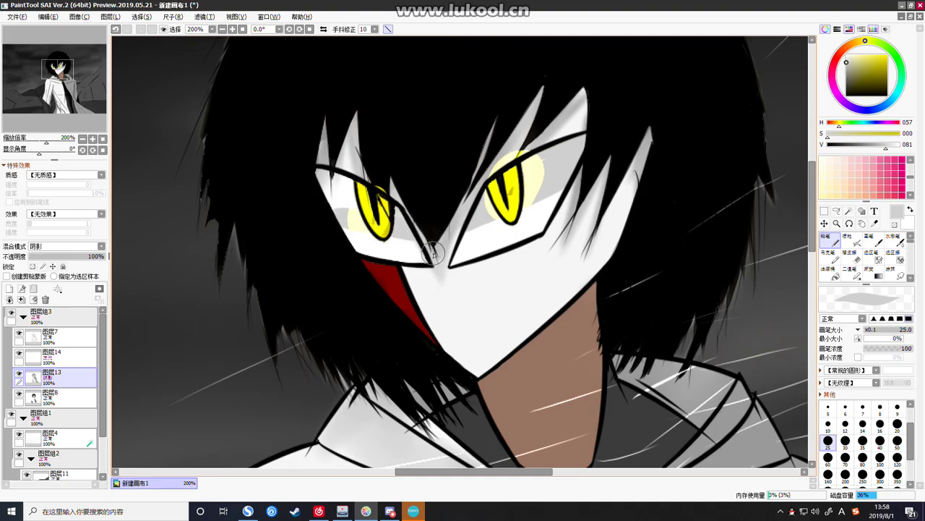
{"action": "key", "text": "ctrl+z"}
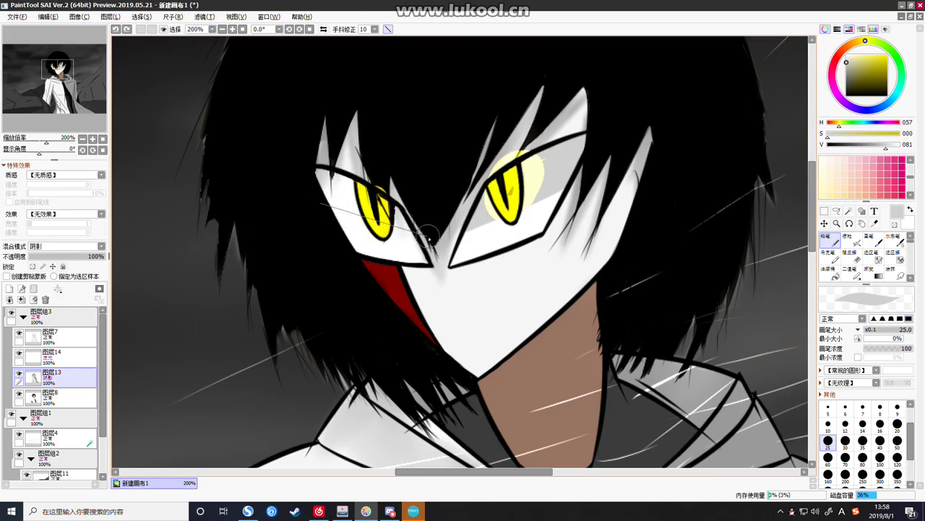
Shade the upper part of the eye above the red face patch with straight light grey strokes on 图层13
{"action": "left_click_drag", "start_coordinate": [324, 211], "coordinate": [432, 238]}
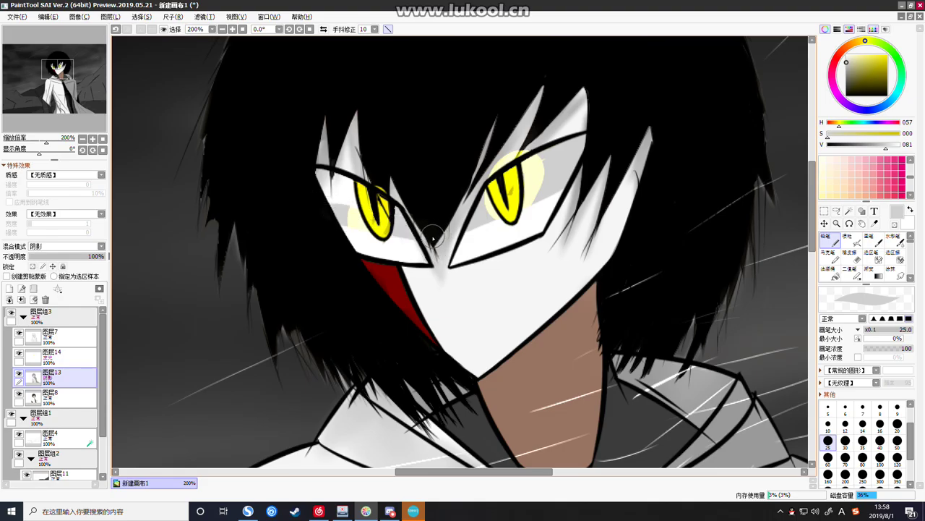
{"action": "left_click_drag", "start_coordinate": [313, 174], "coordinate": [396, 215]}
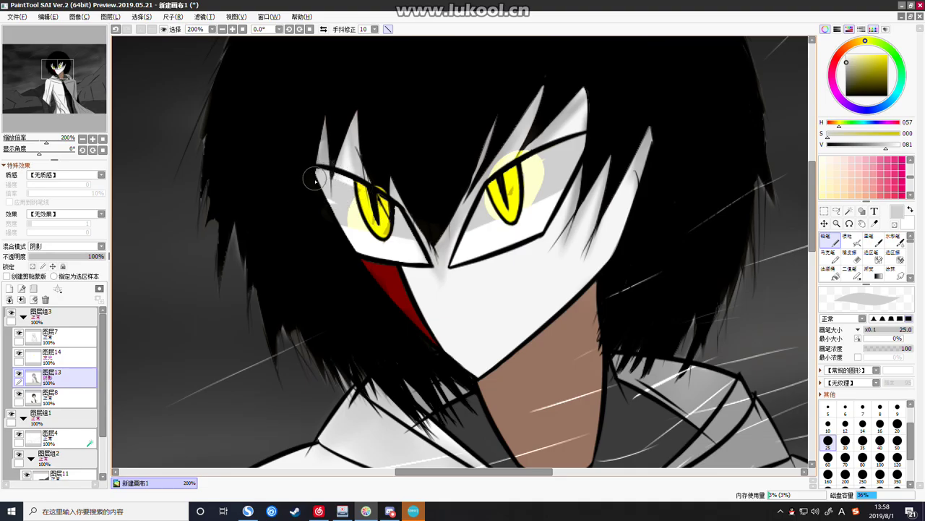
{"action": "left_click_drag", "start_coordinate": [339, 176], "coordinate": [377, 206]}
Make glow layer 图层14 active and try spreading the yellow glow over both eyes with the size-30 blur brush
{"action": "scroll", "coordinate": [555, 187], "scroll_direction": "down", "scroll_amount": 5}
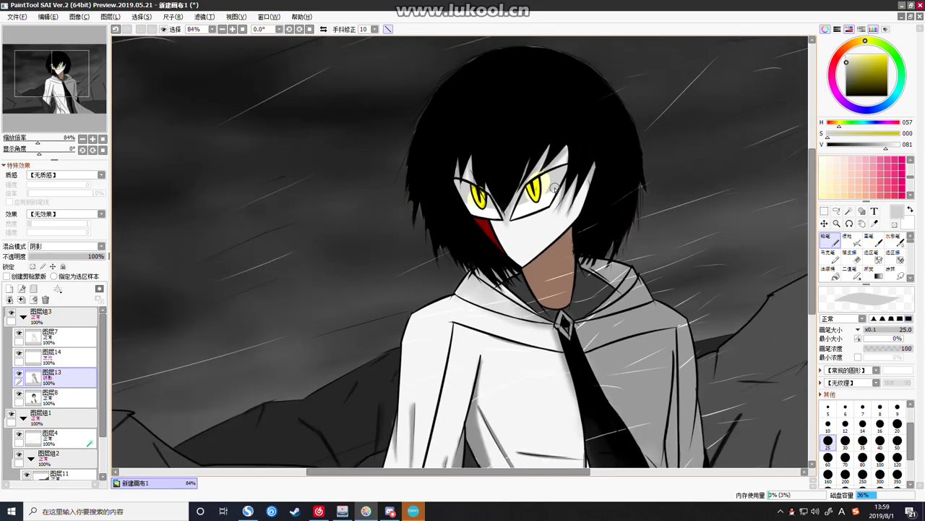
{"action": "scroll", "coordinate": [522, 178], "scroll_direction": "up", "scroll_amount": 6}
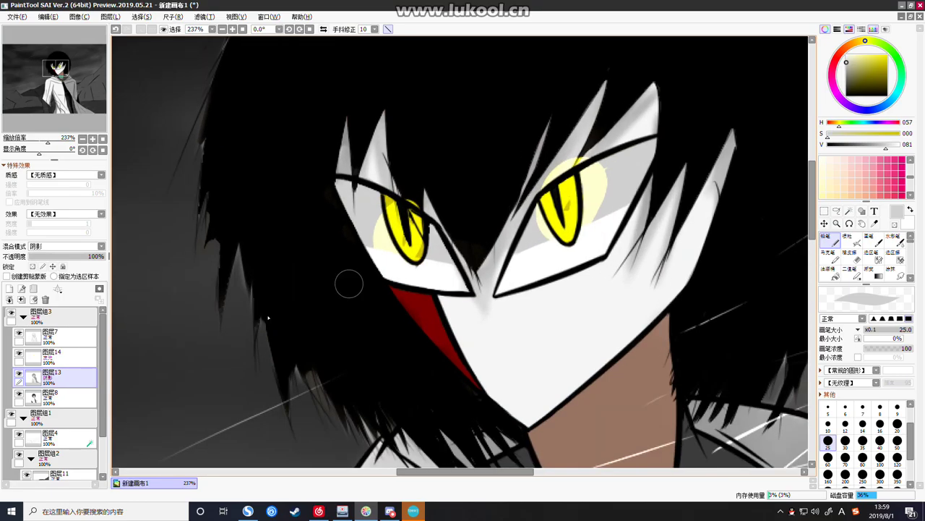
{"action": "left_click", "coordinate": [46, 362]}
{"action": "scroll", "coordinate": [875, 261], "scroll_direction": "down", "scroll_amount": 3}
{"action": "scroll", "coordinate": [875, 261], "scroll_direction": "up", "scroll_amount": 5}
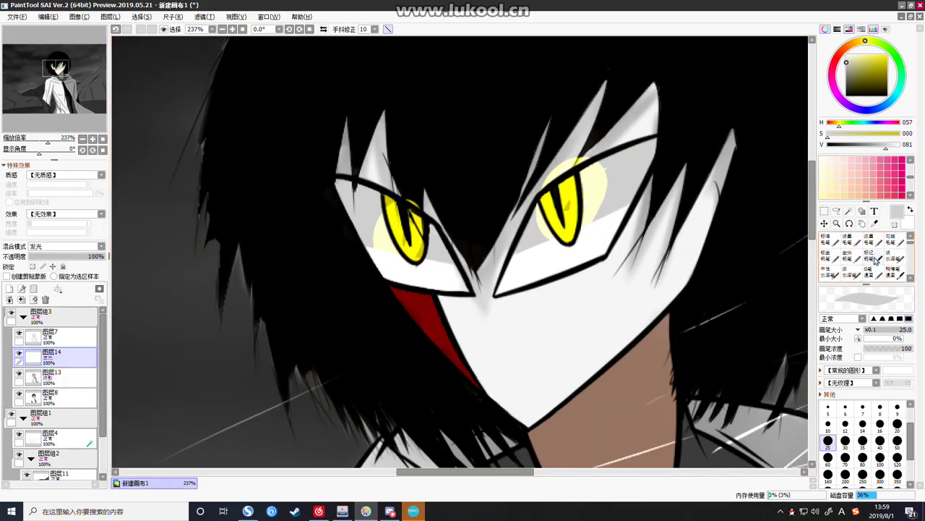
{"action": "scroll", "coordinate": [873, 257], "scroll_direction": "up", "scroll_amount": 2}
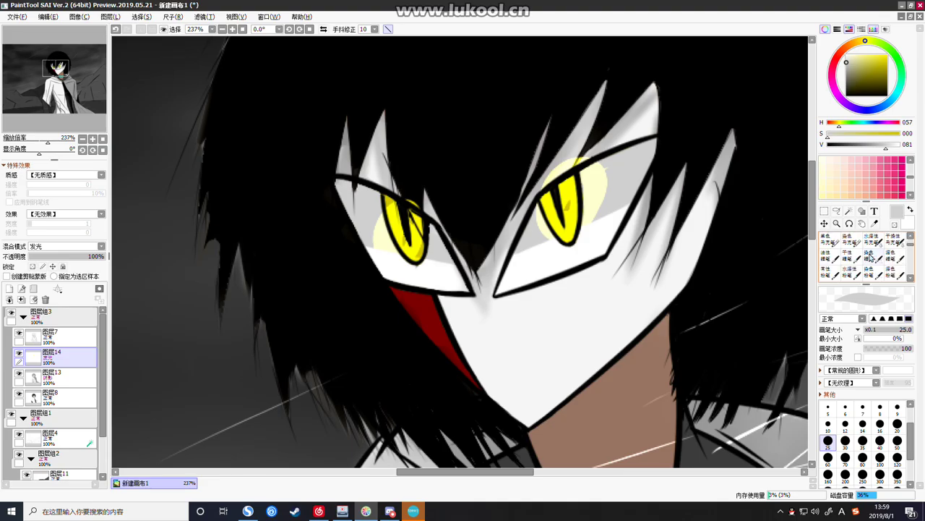
{"action": "left_click", "coordinate": [846, 257]}
{"action": "mouse_move", "coordinate": [587, 198]}
{"action": "left_mouse_down"}
{"action": "mouse_move", "coordinate": [624, 173]}
{"action": "mouse_move", "coordinate": [619, 187]}
{"action": "left_mouse_up"}
{"action": "mouse_move", "coordinate": [648, 152]}
{"action": "left_mouse_down"}
{"action": "mouse_move", "coordinate": [595, 190]}
{"action": "mouse_move", "coordinate": [624, 185]}
{"action": "mouse_move", "coordinate": [565, 199]}
{"action": "mouse_move", "coordinate": [603, 179]}
{"action": "left_mouse_up"}
{"action": "key", "text": "ctrl+z"}
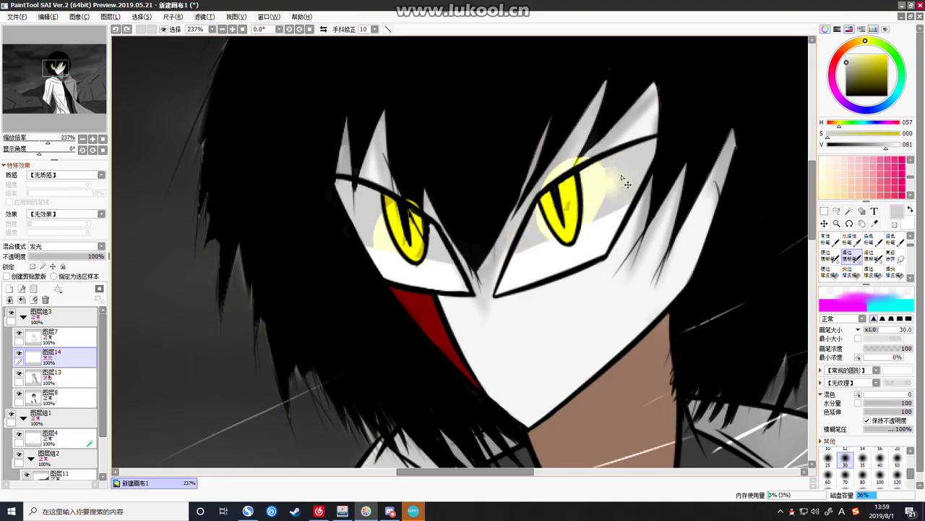
{"action": "left_click_drag", "start_coordinate": [599, 165], "coordinate": [500, 236]}
{"action": "key", "text": "ctrl+z"}
{"action": "mouse_move", "coordinate": [611, 130]}
{"action": "left_mouse_down"}
{"action": "mouse_move", "coordinate": [590, 173]}
{"action": "mouse_move", "coordinate": [507, 263]}
{"action": "left_mouse_up"}
{"action": "mouse_move", "coordinate": [611, 173]}
{"action": "left_mouse_down"}
{"action": "mouse_move", "coordinate": [570, 224]}
{"action": "mouse_move", "coordinate": [510, 263]}
{"action": "left_mouse_up"}
{"action": "mouse_move", "coordinate": [381, 217]}
{"action": "left_mouse_down"}
{"action": "mouse_move", "coordinate": [376, 179]}
{"action": "mouse_move", "coordinate": [372, 225]}
{"action": "mouse_move", "coordinate": [423, 211]}
{"action": "mouse_move", "coordinate": [417, 271]}
{"action": "mouse_move", "coordinate": [396, 222]}
{"action": "mouse_move", "coordinate": [407, 196]}
{"action": "left_mouse_up"}
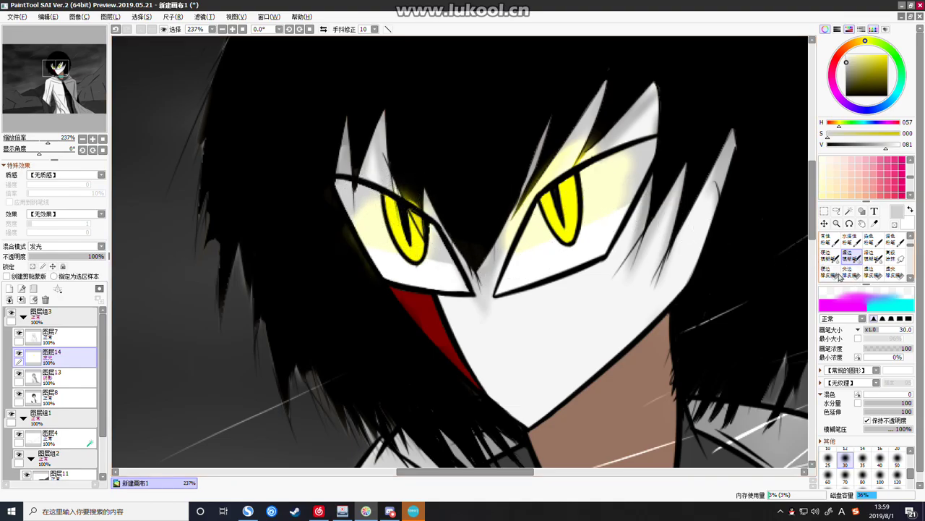
Erase the spread yellow glow around both eyes on 图层14 with an eraser of size 70
{"action": "left_click", "coordinate": [830, 274]}
{"action": "left_click", "coordinate": [857, 277]}
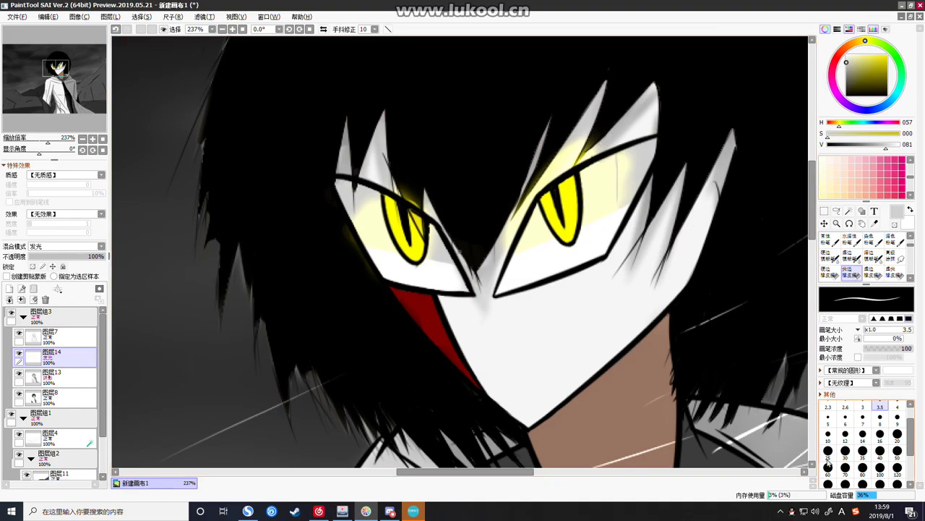
{"action": "left_click", "coordinate": [845, 469]}
{"action": "mouse_move", "coordinate": [621, 168]}
{"action": "left_mouse_down"}
{"action": "mouse_move", "coordinate": [609, 253]}
{"action": "mouse_move", "coordinate": [604, 133]}
{"action": "mouse_move", "coordinate": [594, 251]}
{"action": "mouse_move", "coordinate": [605, 171]}
{"action": "mouse_move", "coordinate": [572, 229]}
{"action": "mouse_move", "coordinate": [599, 152]}
{"action": "mouse_move", "coordinate": [564, 155]}
{"action": "mouse_move", "coordinate": [535, 177]}
{"action": "mouse_move", "coordinate": [604, 120]}
{"action": "mouse_move", "coordinate": [530, 181]}
{"action": "mouse_move", "coordinate": [521, 210]}
{"action": "mouse_move", "coordinate": [539, 161]}
{"action": "mouse_move", "coordinate": [494, 286]}
{"action": "mouse_move", "coordinate": [512, 193]}
{"action": "mouse_move", "coordinate": [519, 196]}
{"action": "mouse_move", "coordinate": [542, 281]}
{"action": "mouse_move", "coordinate": [515, 179]}
{"action": "mouse_move", "coordinate": [551, 261]}
{"action": "mouse_move", "coordinate": [517, 211]}
{"action": "mouse_move", "coordinate": [558, 273]}
{"action": "mouse_move", "coordinate": [515, 216]}
{"action": "mouse_move", "coordinate": [527, 285]}
{"action": "mouse_move", "coordinate": [501, 279]}
{"action": "mouse_move", "coordinate": [466, 188]}
{"action": "mouse_move", "coordinate": [439, 186]}
{"action": "mouse_move", "coordinate": [427, 291]}
{"action": "mouse_move", "coordinate": [443, 207]}
{"action": "mouse_move", "coordinate": [437, 183]}
{"action": "mouse_move", "coordinate": [391, 181]}
{"action": "mouse_move", "coordinate": [365, 271]}
{"action": "mouse_move", "coordinate": [364, 186]}
{"action": "mouse_move", "coordinate": [393, 271]}
{"action": "mouse_move", "coordinate": [368, 220]}
{"action": "mouse_move", "coordinate": [418, 278]}
{"action": "mouse_move", "coordinate": [368, 214]}
{"action": "mouse_move", "coordinate": [378, 189]}
{"action": "mouse_move", "coordinate": [430, 214]}
{"action": "mouse_move", "coordinate": [395, 178]}
{"action": "mouse_move", "coordinate": [443, 218]}
{"action": "mouse_move", "coordinate": [391, 179]}
{"action": "mouse_move", "coordinate": [586, 226]}
{"action": "mouse_move", "coordinate": [593, 241]}
{"action": "mouse_move", "coordinate": [588, 215]}
{"action": "mouse_move", "coordinate": [663, 224]}
{"action": "mouse_move", "coordinate": [632, 230]}
{"action": "mouse_move", "coordinate": [569, 196]}
{"action": "left_mouse_up"}
Sample the iris yellow and add a narrow soft glow around both irises on 图层14 with the size-30 blur brush
{"action": "left_click", "coordinate": [569, 196], "text": "alt"}
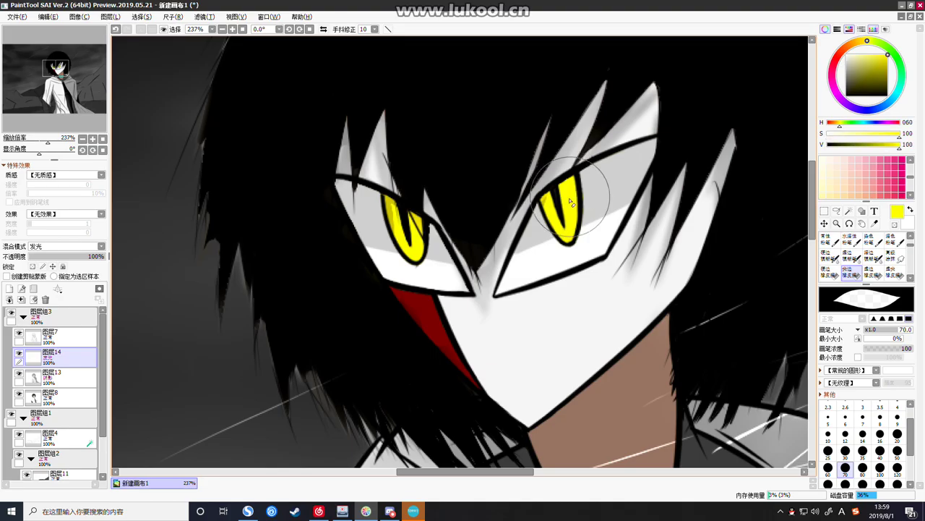
{"action": "left_click", "coordinate": [855, 253]}
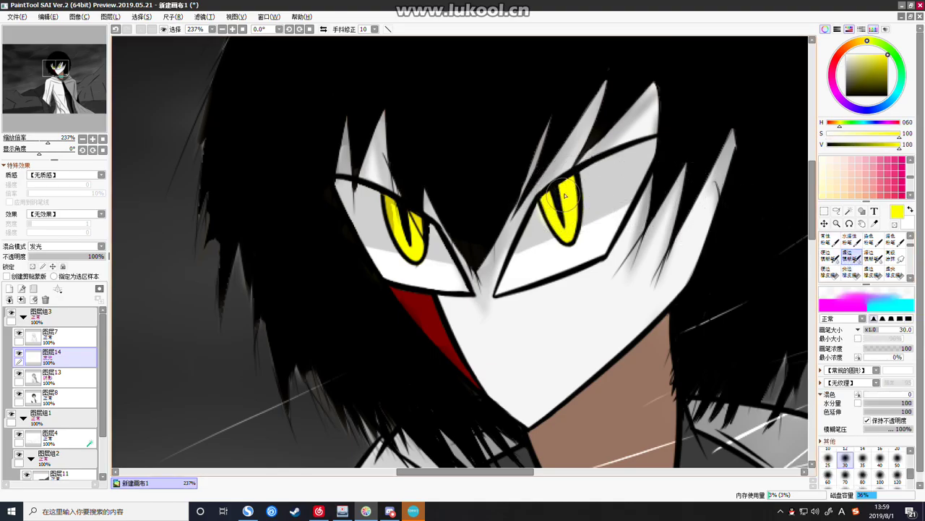
{"action": "mouse_move", "coordinate": [399, 227]}
{"action": "left_mouse_down"}
{"action": "mouse_move", "coordinate": [433, 216]}
{"action": "mouse_move", "coordinate": [415, 225]}
{"action": "mouse_move", "coordinate": [393, 209]}
{"action": "mouse_move", "coordinate": [404, 253]}
{"action": "mouse_move", "coordinate": [388, 193]}
{"action": "mouse_move", "coordinate": [417, 242]}
{"action": "mouse_move", "coordinate": [416, 217]}
{"action": "mouse_move", "coordinate": [423, 259]}
{"action": "mouse_move", "coordinate": [412, 217]}
{"action": "mouse_move", "coordinate": [405, 228]}
{"action": "mouse_move", "coordinate": [413, 259]}
{"action": "mouse_move", "coordinate": [407, 235]}
{"action": "left_mouse_up"}
{"action": "mouse_move", "coordinate": [564, 210]}
{"action": "left_mouse_down"}
{"action": "mouse_move", "coordinate": [563, 235]}
{"action": "mouse_move", "coordinate": [544, 193]}
{"action": "mouse_move", "coordinate": [568, 249]}
{"action": "mouse_move", "coordinate": [548, 206]}
{"action": "mouse_move", "coordinate": [575, 237]}
{"action": "mouse_move", "coordinate": [570, 199]}
{"action": "left_mouse_up"}
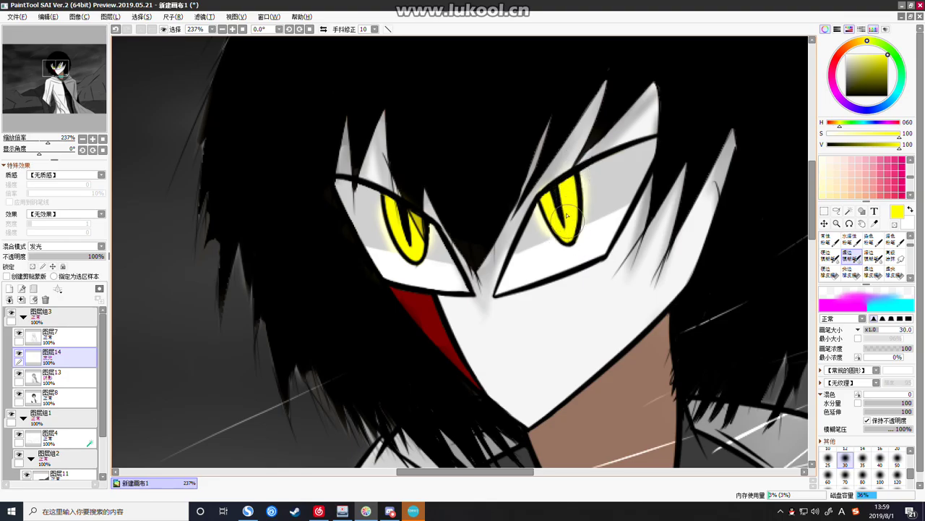
Make 图层13 active, enable straight-line drawing and try pencil strokes in light grey with brightness 86 over the shaded-side eye's shadow, undoing them
{"action": "scroll", "coordinate": [564, 182], "scroll_direction": "down", "scroll_amount": 11}
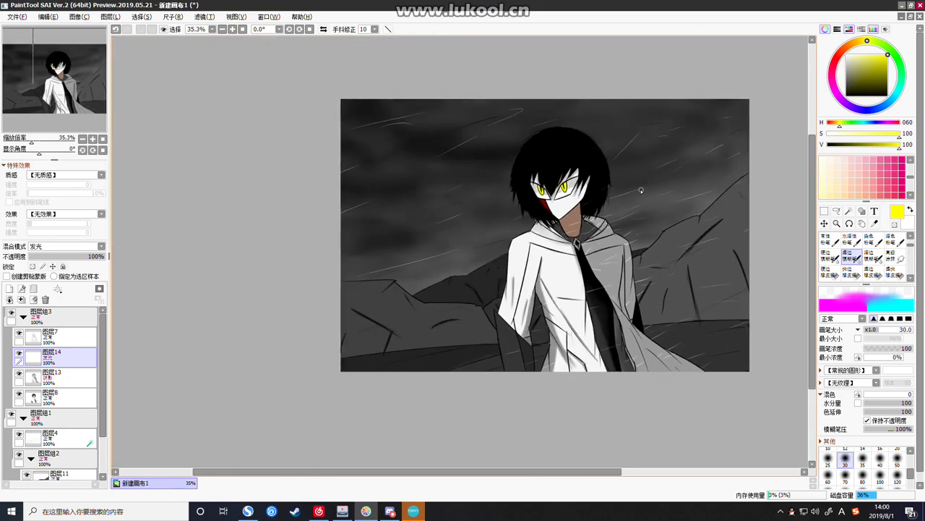
{"action": "scroll", "coordinate": [598, 163], "scroll_direction": "up", "scroll_amount": 7}
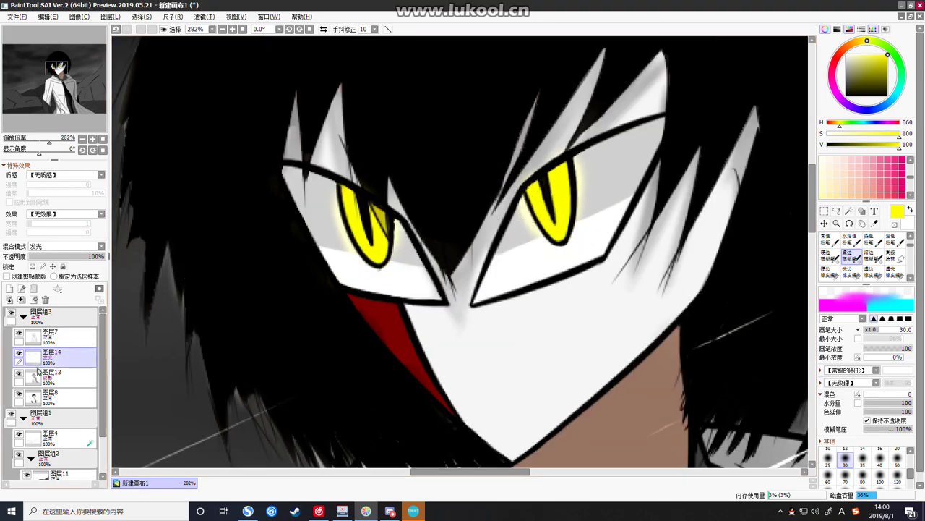
{"action": "left_click", "coordinate": [49, 373]}
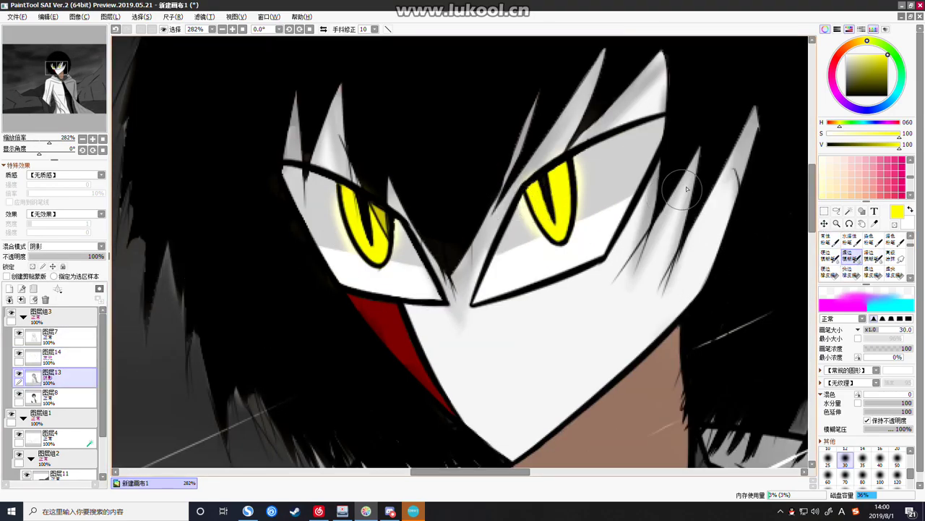
{"action": "left_click", "coordinate": [388, 29]}
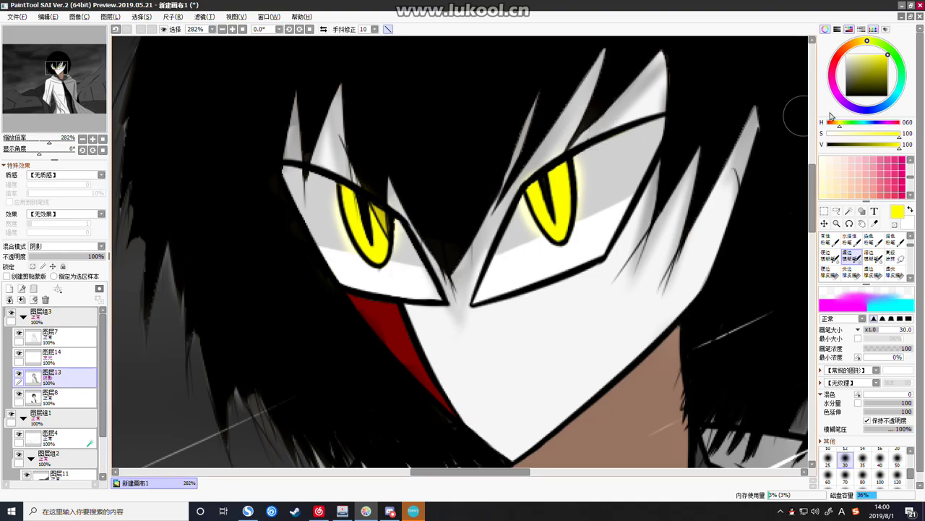
{"action": "left_click_drag", "start_coordinate": [853, 58], "coordinate": [846, 58]}
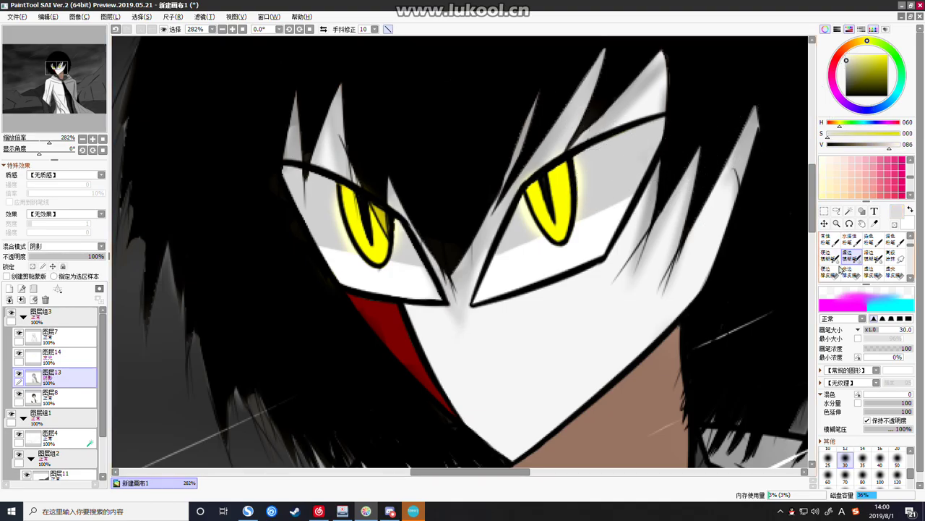
{"action": "scroll", "coordinate": [841, 253], "scroll_direction": "down", "scroll_amount": 3}
{"action": "scroll", "coordinate": [843, 253], "scroll_direction": "up", "scroll_amount": 2}
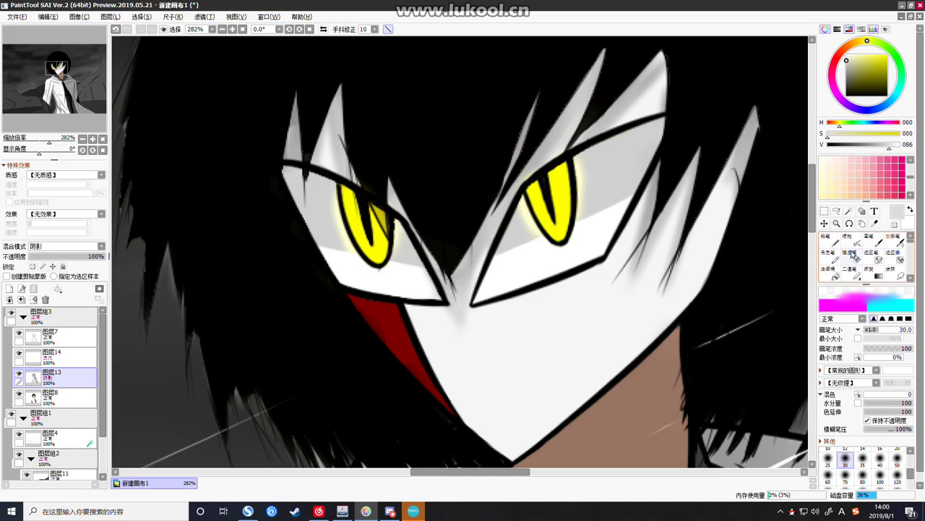
{"action": "left_click", "coordinate": [832, 243]}
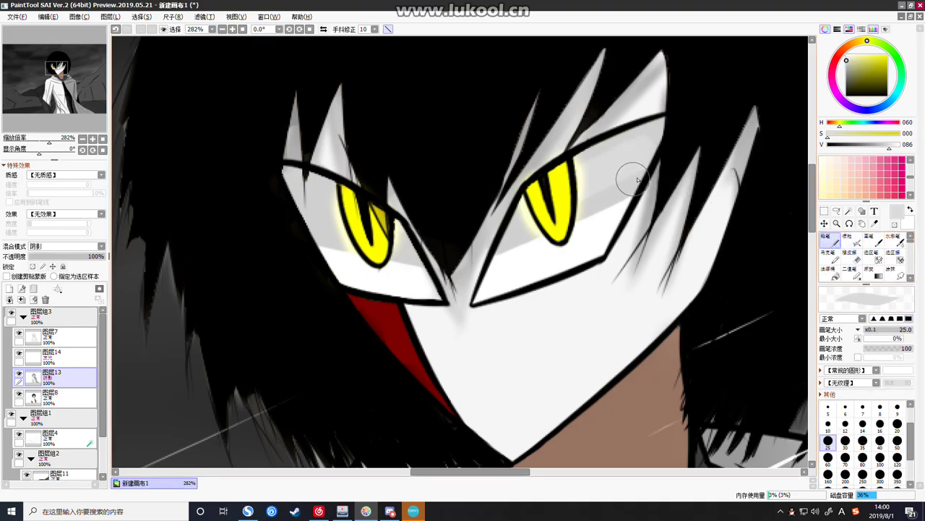
{"action": "left_click_drag", "start_coordinate": [589, 232], "coordinate": [598, 212]}
{"action": "key", "text": "ctrl+z"}
{"action": "key", "text": "ctrl+z"}
Choose a paler grey with brightness 92 and lighten the upper shadow of the shaded-side eye with straight strokes, undoing unwanted ones
{"action": "left_click", "coordinate": [846, 56]}
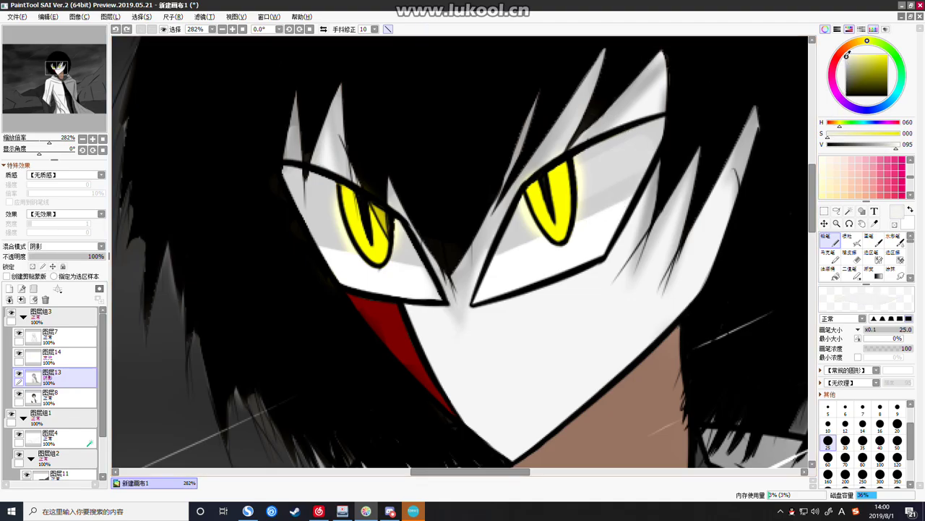
{"action": "left_click_drag", "start_coordinate": [651, 135], "coordinate": [522, 191]}
{"action": "key", "text": "ctrl+z"}
{"action": "left_click_drag", "start_coordinate": [653, 135], "coordinate": [538, 197]}
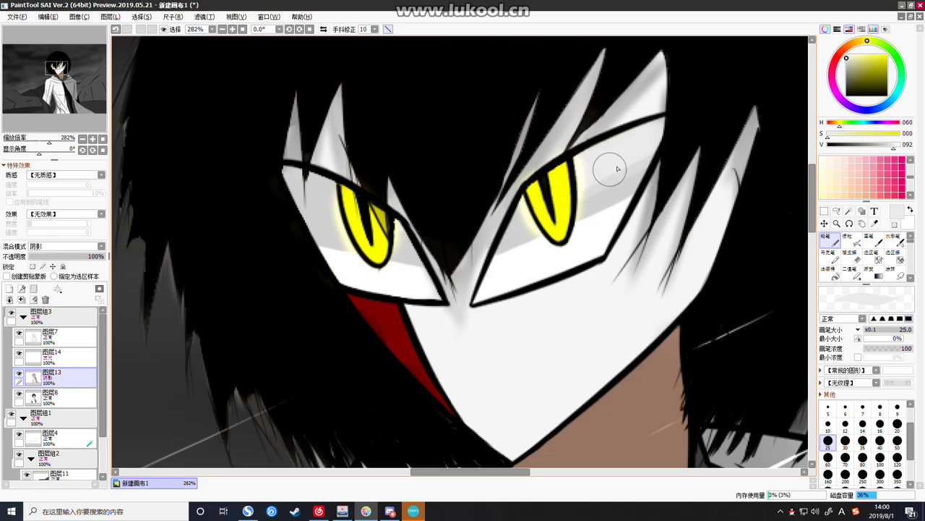
{"action": "left_click_drag", "start_coordinate": [640, 157], "coordinate": [564, 210]}
{"action": "key", "text": "ctrl+z"}
Lighten the lower strip of the shaded-side eye's shadow with straight pale grey strokes, undoing the poorly placed ones
{"action": "left_click_drag", "start_coordinate": [623, 184], "coordinate": [522, 234]}
{"action": "key", "text": "ctrl+z"}
{"action": "left_click_drag", "start_coordinate": [630, 183], "coordinate": [505, 233]}
{"action": "key", "text": "ctrl+z"}
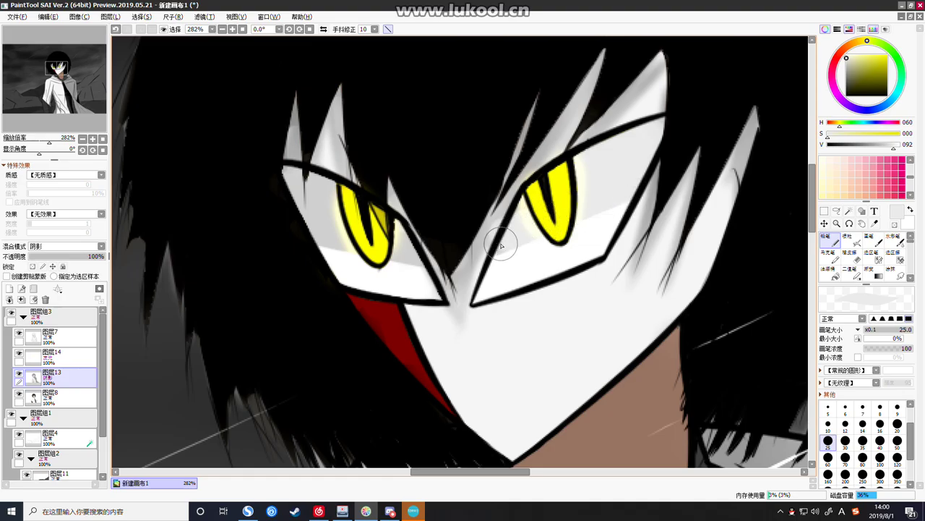
{"action": "key", "text": "ctrl+z"}
{"action": "mouse_move", "coordinate": [526, 213]}
{"action": "left_mouse_down"}
{"action": "mouse_move", "coordinate": [503, 250]}
{"action": "mouse_move", "coordinate": [478, 259]}
{"action": "left_mouse_up"}
{"action": "key", "text": "ctrl+z"}
{"action": "key", "text": "ctrl+z"}
{"action": "key", "text": "ctrl+z"}
{"action": "key", "text": "ctrl+y"}
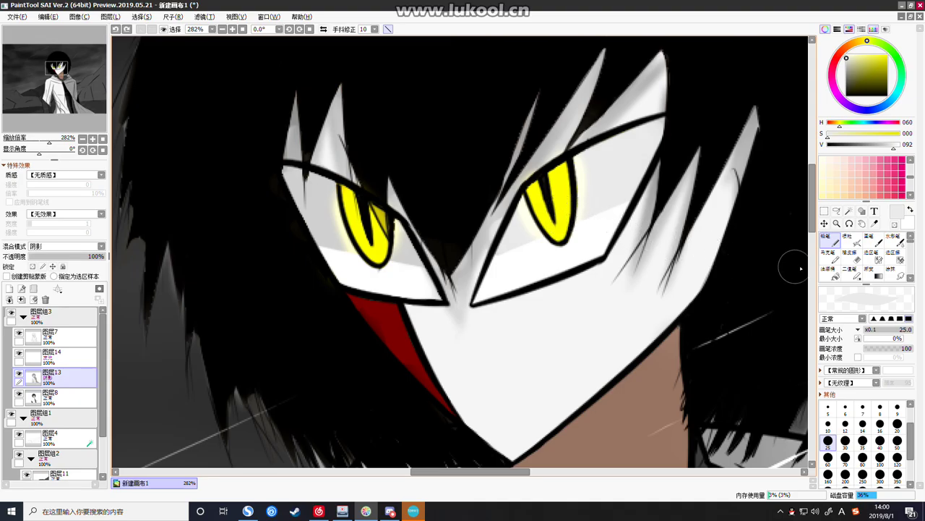
Even out the shaded-side eye's shadow with straight pale grey size-25 pencil strokes, undoing the misplaced ones
{"action": "left_click", "coordinate": [859, 260]}
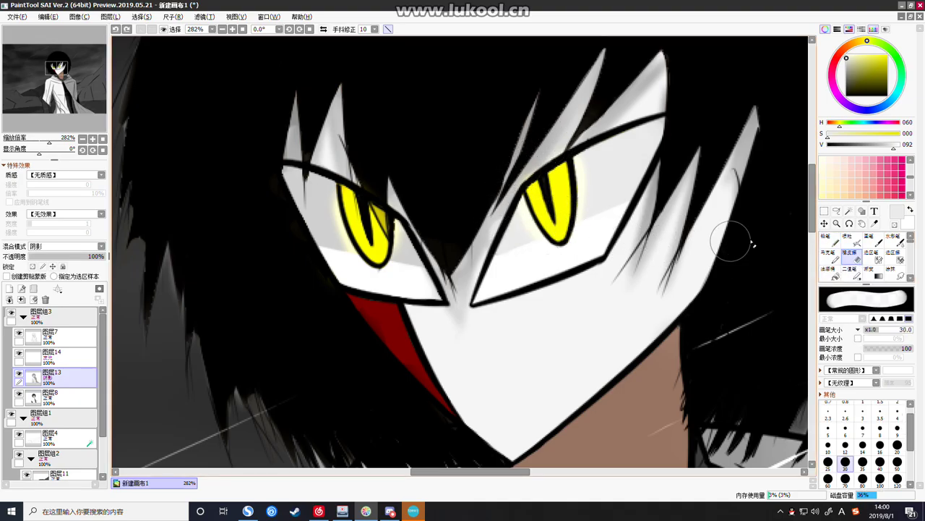
{"action": "left_click", "coordinate": [829, 242]}
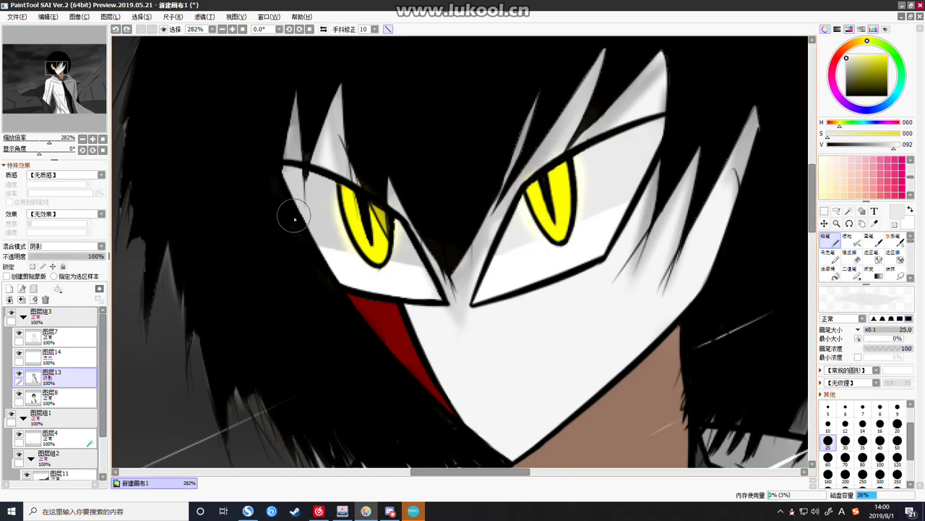
{"action": "left_click_drag", "start_coordinate": [310, 231], "coordinate": [375, 247]}
{"action": "key", "text": "ctrl+z"}
{"action": "left_click_drag", "start_coordinate": [301, 232], "coordinate": [442, 261]}
{"action": "key", "text": "ctrl+z"}
{"action": "left_click_drag", "start_coordinate": [370, 246], "coordinate": [442, 258]}
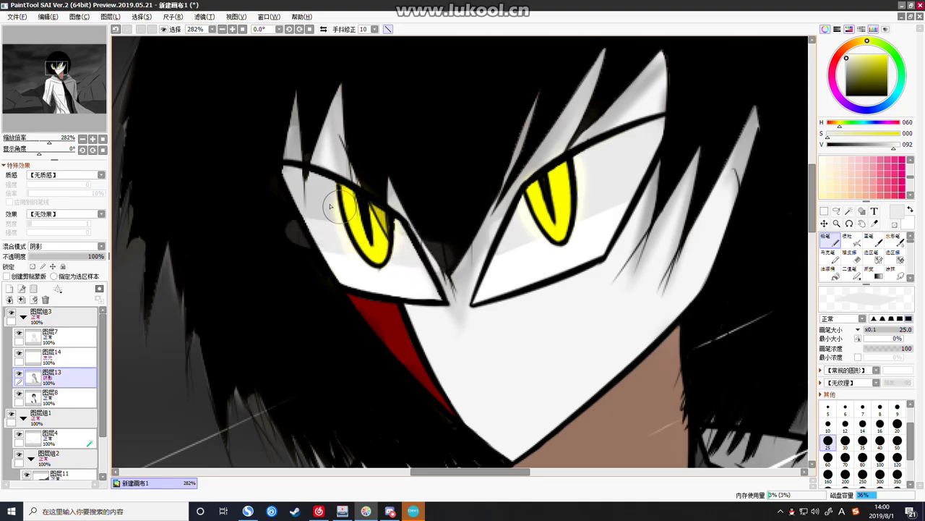
{"action": "left_click_drag", "start_coordinate": [280, 201], "coordinate": [408, 229]}
{"action": "left_click_drag", "start_coordinate": [287, 178], "coordinate": [360, 211]}
{"action": "key", "text": "ctrl+z"}
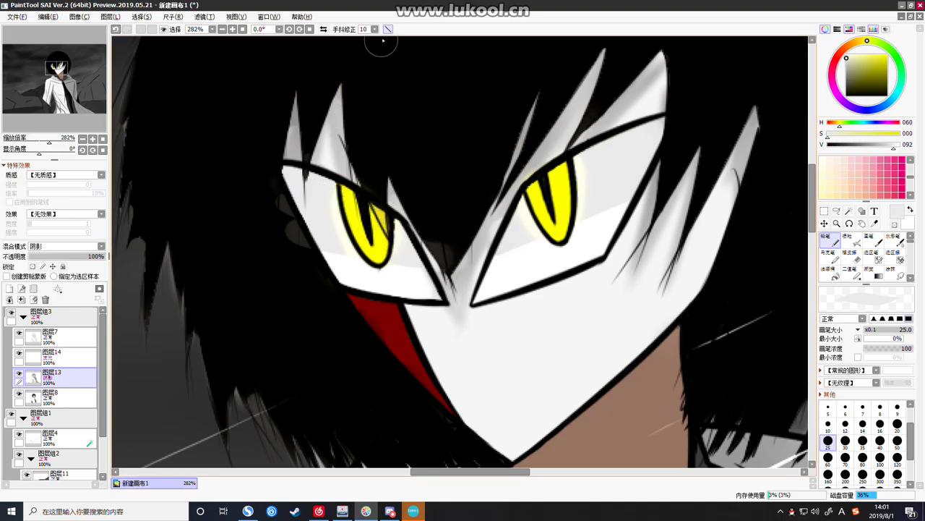
Turn off straight-line drawing and cover the pale spill on the hair beside the shaded-side eye and between the eyes using grey with brightness 46
{"action": "left_click", "coordinate": [855, 257]}
{"action": "mouse_move", "coordinate": [252, 191]}
{"action": "left_mouse_down"}
{"action": "mouse_move", "coordinate": [273, 215]}
{"action": "mouse_move", "coordinate": [262, 195]}
{"action": "left_mouse_up"}
{"action": "key", "text": "ctrl+z"}
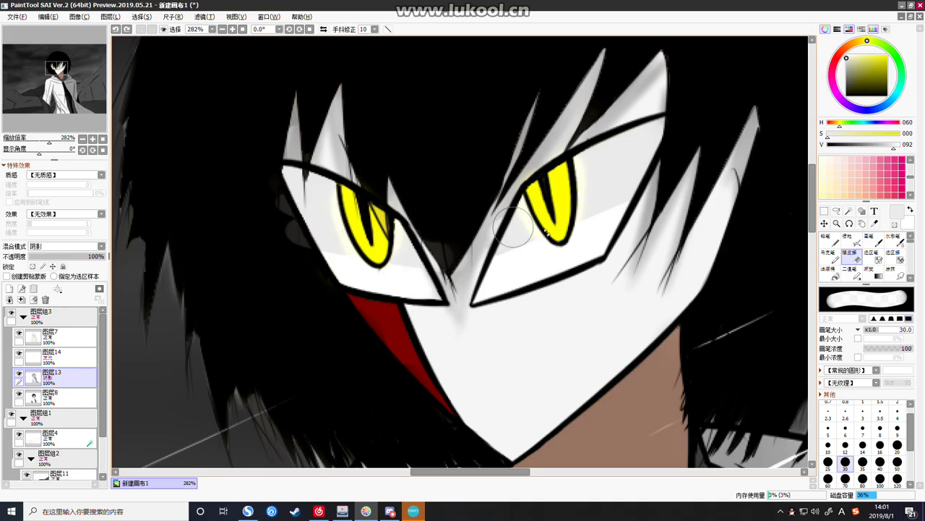
{"action": "key", "text": "n"}
{"action": "left_click_drag", "start_coordinate": [853, 73], "coordinate": [846, 77]}
{"action": "left_click_drag", "start_coordinate": [242, 183], "coordinate": [300, 263]}
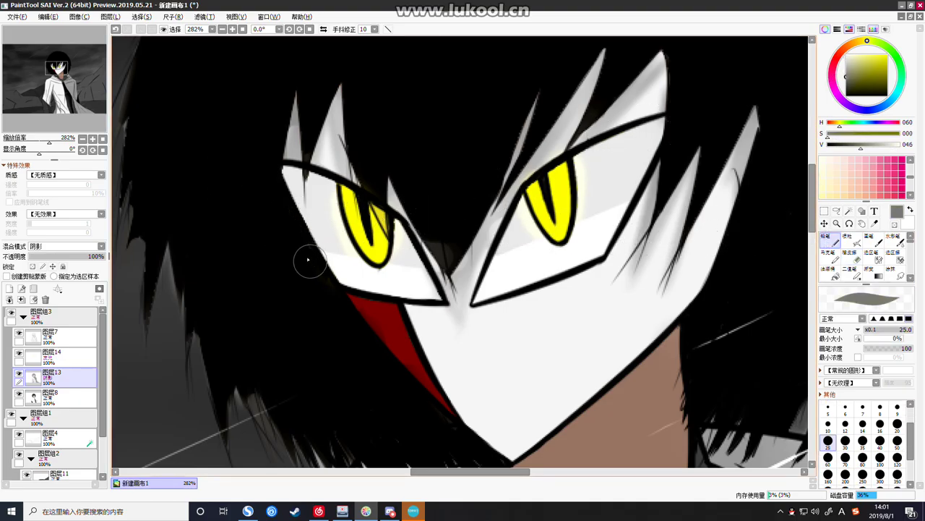
{"action": "key", "text": "ctrl+z"}
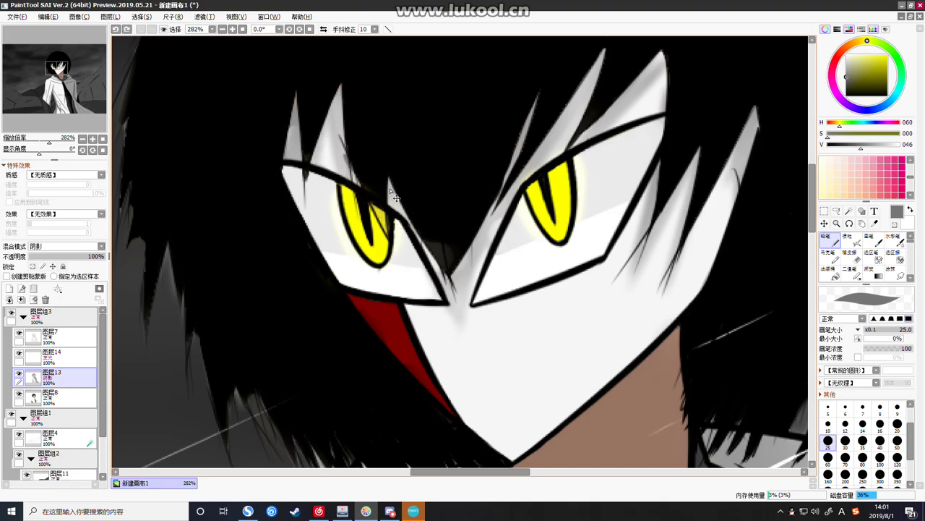
{"action": "mouse_move", "coordinate": [419, 226]}
{"action": "left_mouse_down"}
{"action": "mouse_move", "coordinate": [447, 277]}
{"action": "mouse_move", "coordinate": [457, 259]}
{"action": "left_mouse_up"}
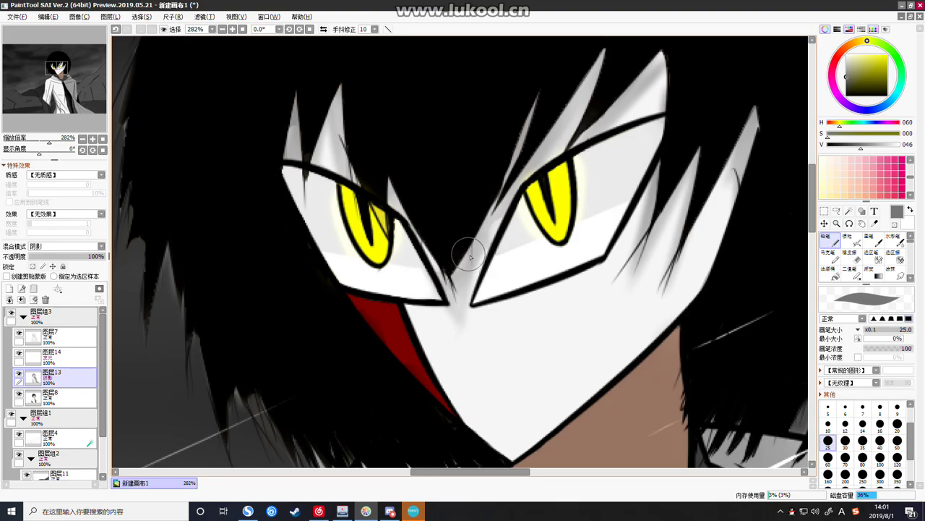
Sample a grey with brightness 75 and shade the mask's bridge between the eyes with freehand strokes
{"action": "left_click", "coordinate": [478, 254], "text": "alt"}
{"action": "key", "text": "ctrl+z"}
{"action": "left_click_drag", "start_coordinate": [498, 217], "coordinate": [484, 248]}
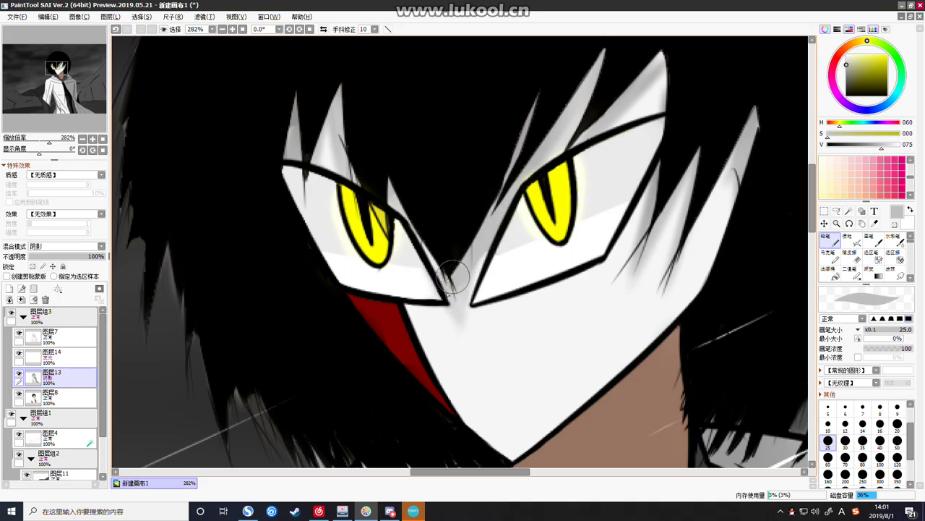
{"action": "left_click_drag", "start_coordinate": [489, 234], "coordinate": [453, 317]}
{"action": "key", "text": "ctrl+z"}
{"action": "key", "text": "ctrl+y"}
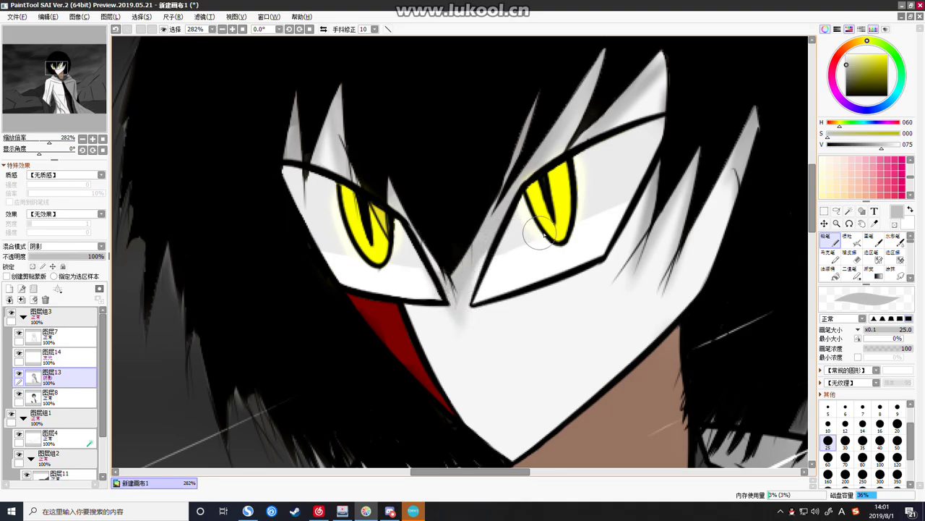
Undo the last bridge stroke and erase the shading just below the inner eye corners with the size-30 eraser
{"action": "left_click", "coordinate": [853, 253]}
{"action": "key", "text": "ctrl+z"}
{"action": "mouse_move", "coordinate": [443, 323]}
{"action": "left_mouse_down"}
{"action": "mouse_move", "coordinate": [462, 337]}
{"action": "mouse_move", "coordinate": [494, 272]}
{"action": "mouse_move", "coordinate": [466, 321]}
{"action": "mouse_move", "coordinate": [516, 274]}
{"action": "left_mouse_up"}
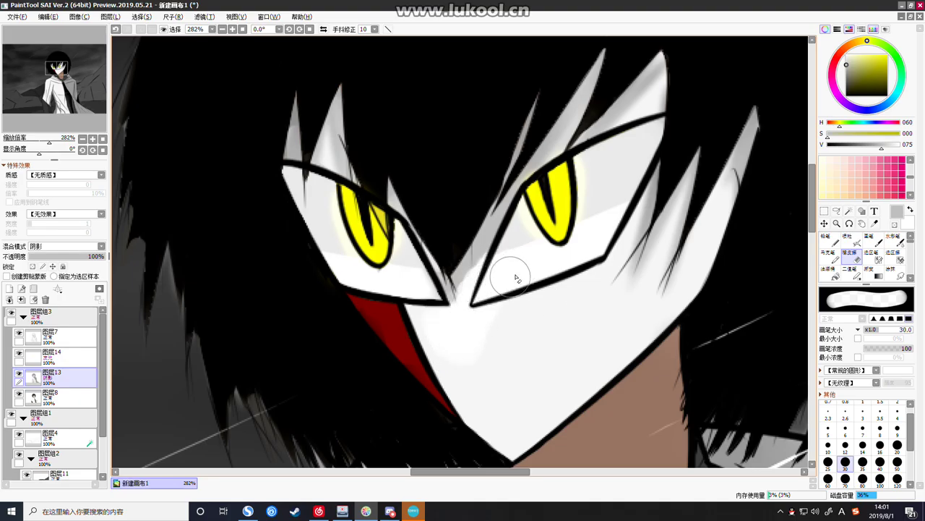
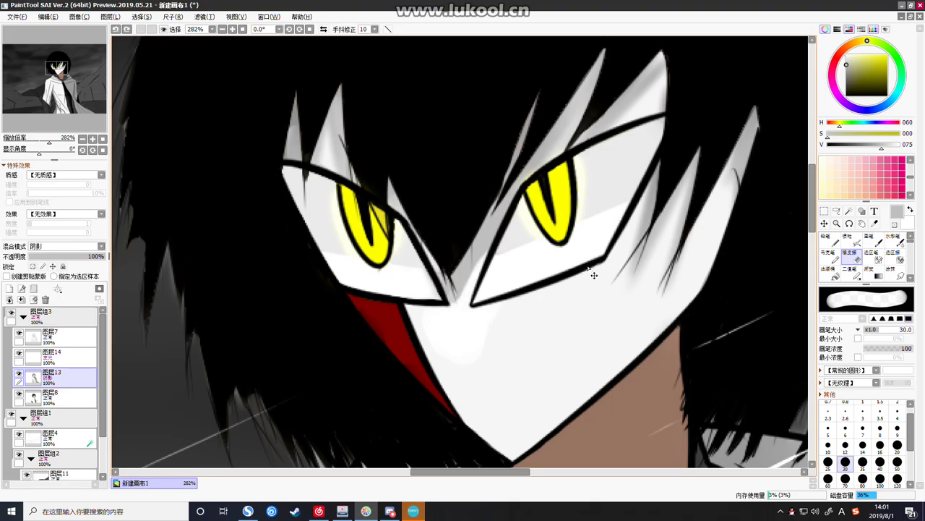
Repaint the shadow on the bridge between the eyes with the size-25 pencil in grey with brightness 75
{"action": "left_click", "coordinate": [837, 243]}
{"action": "left_click_drag", "start_coordinate": [449, 285], "coordinate": [448, 327]}
{"action": "left_click_drag", "start_coordinate": [453, 281], "coordinate": [454, 306]}
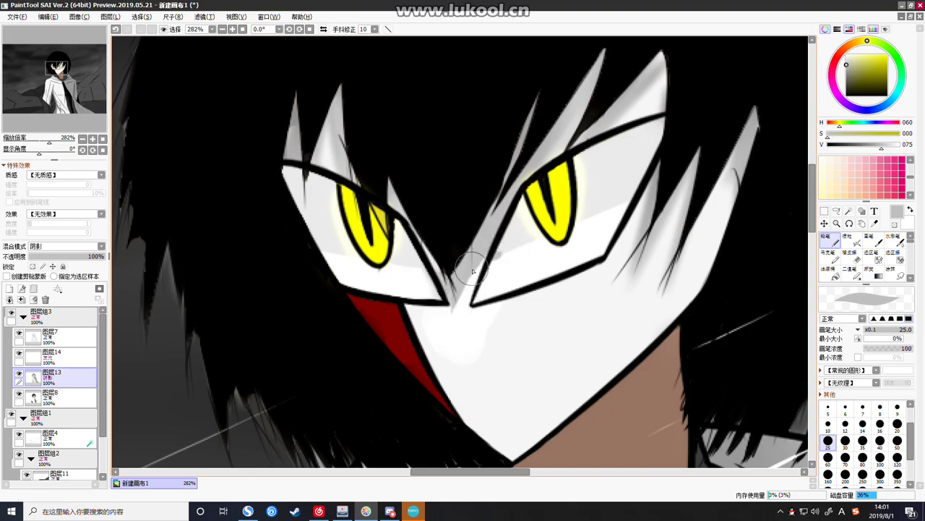
{"action": "left_click", "coordinate": [506, 250], "text": "alt"}
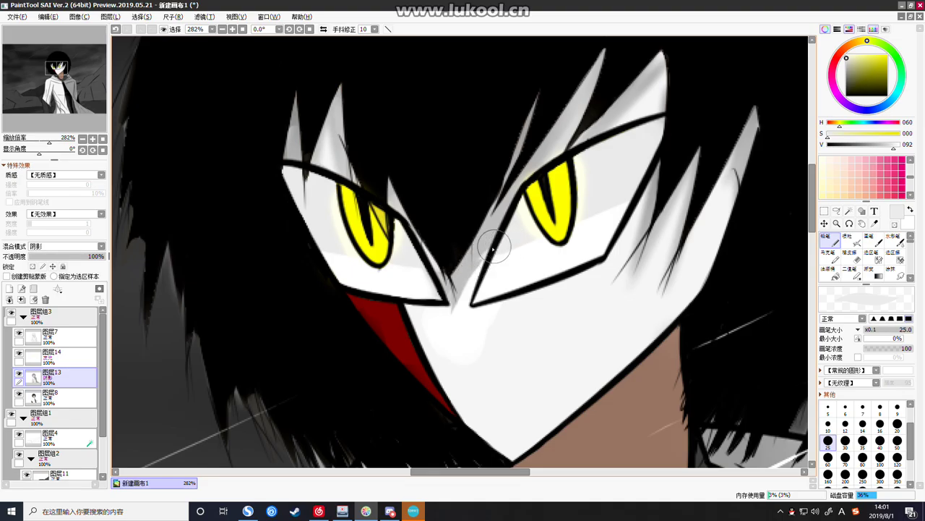
{"action": "left_click", "coordinate": [493, 248], "text": "alt"}
{"action": "left_click_drag", "start_coordinate": [475, 272], "coordinate": [494, 223]}
Erase the grey shadows from the whites of both eyes on 图层13 with the size-30 eraser
{"action": "scroll", "coordinate": [493, 223], "scroll_direction": "down", "scroll_amount": 8}
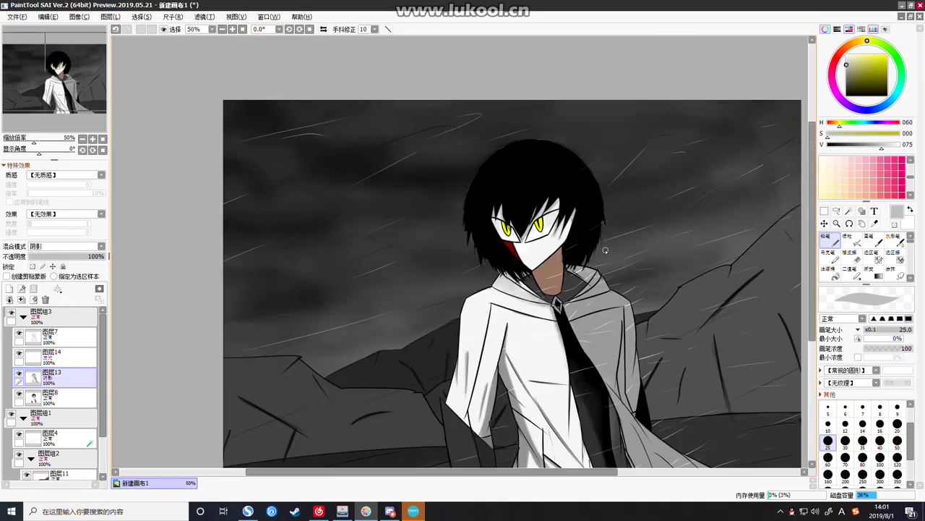
{"action": "scroll", "coordinate": [556, 208], "scroll_direction": "up", "scroll_amount": 6}
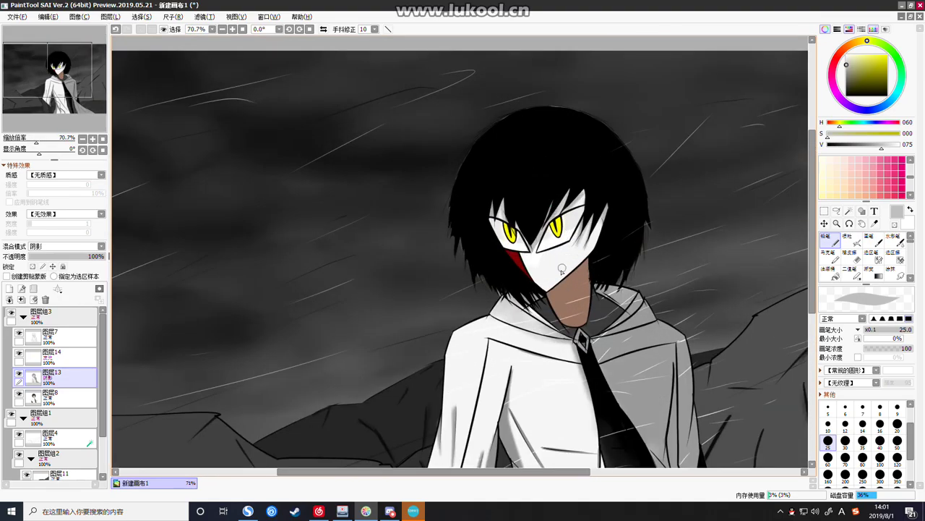
{"action": "scroll", "coordinate": [541, 211], "scroll_direction": "up", "scroll_amount": 2}
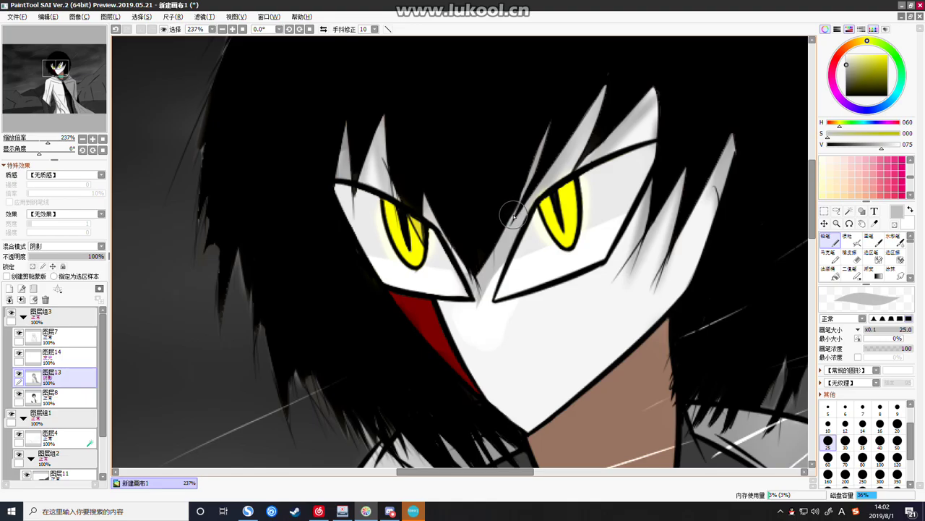
{"action": "scroll", "coordinate": [513, 215], "scroll_direction": "down", "scroll_amount": 3}
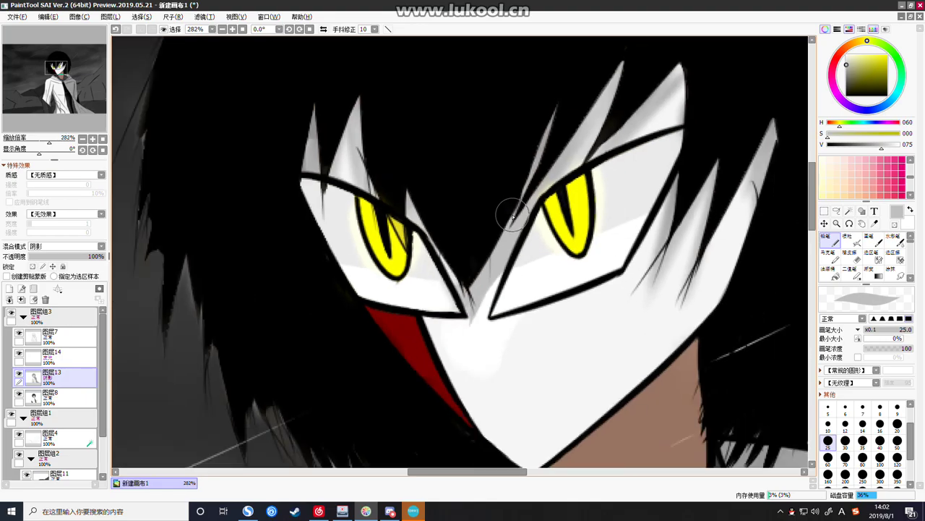
{"action": "scroll", "coordinate": [514, 216], "scroll_direction": "up", "scroll_amount": 3}
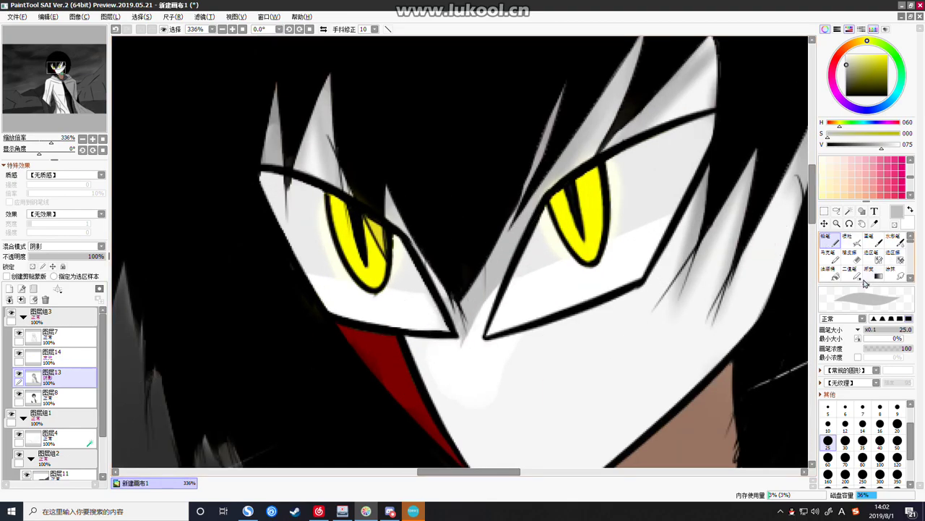
{"action": "left_click", "coordinate": [852, 257]}
{"action": "mouse_move", "coordinate": [682, 165]}
{"action": "left_mouse_down"}
{"action": "mouse_move", "coordinate": [648, 178]}
{"action": "mouse_move", "coordinate": [614, 190]}
{"action": "mouse_move", "coordinate": [703, 140]}
{"action": "left_mouse_up"}
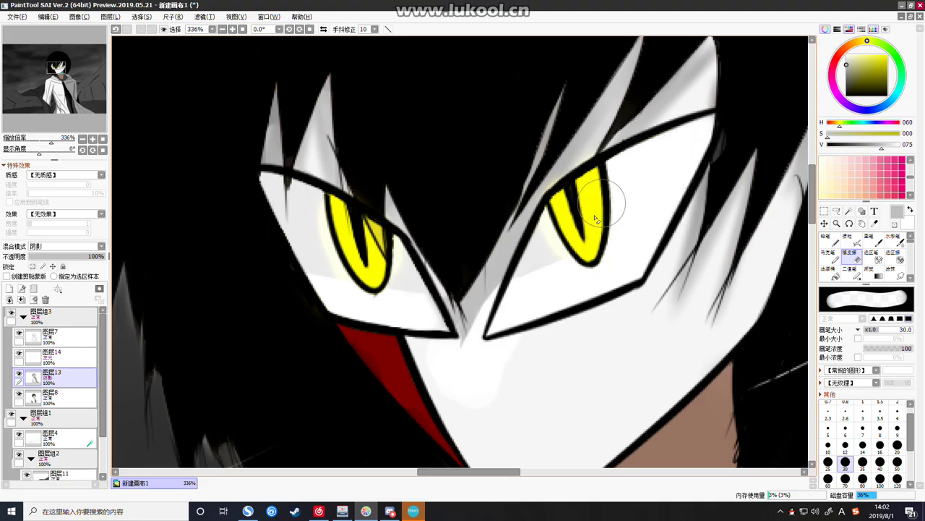
{"action": "mouse_move", "coordinate": [402, 300]}
{"action": "left_mouse_down"}
{"action": "mouse_move", "coordinate": [389, 265]}
{"action": "mouse_move", "coordinate": [340, 266]}
{"action": "mouse_move", "coordinate": [328, 255]}
{"action": "mouse_move", "coordinate": [329, 266]}
{"action": "mouse_move", "coordinate": [299, 206]}
{"action": "mouse_move", "coordinate": [270, 190]}
{"action": "mouse_move", "coordinate": [376, 245]}
{"action": "left_mouse_up"}
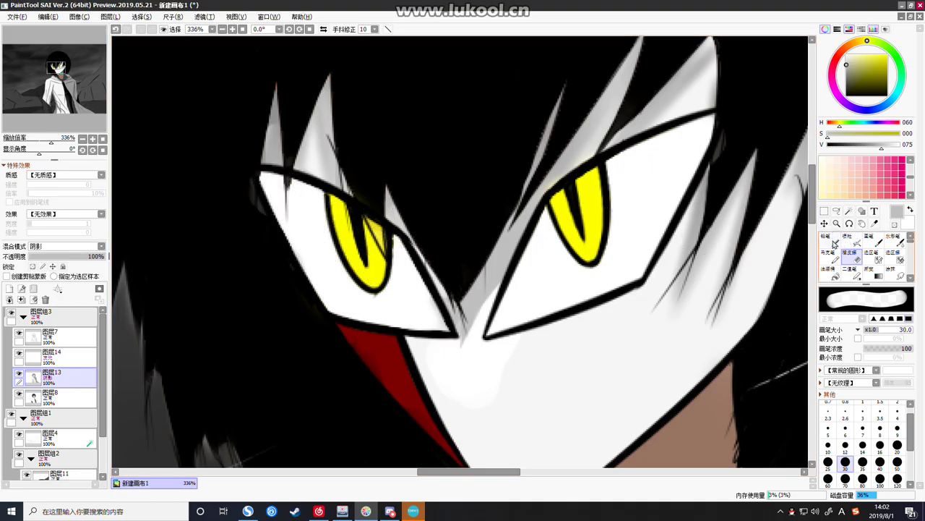
Try erasing the mask's grey tone below the lit-side eye and around the bridge, and undo both strokes
{"action": "left_click", "coordinate": [833, 241]}
{"action": "scroll", "coordinate": [285, 275], "scroll_direction": "down", "scroll_amount": 1}
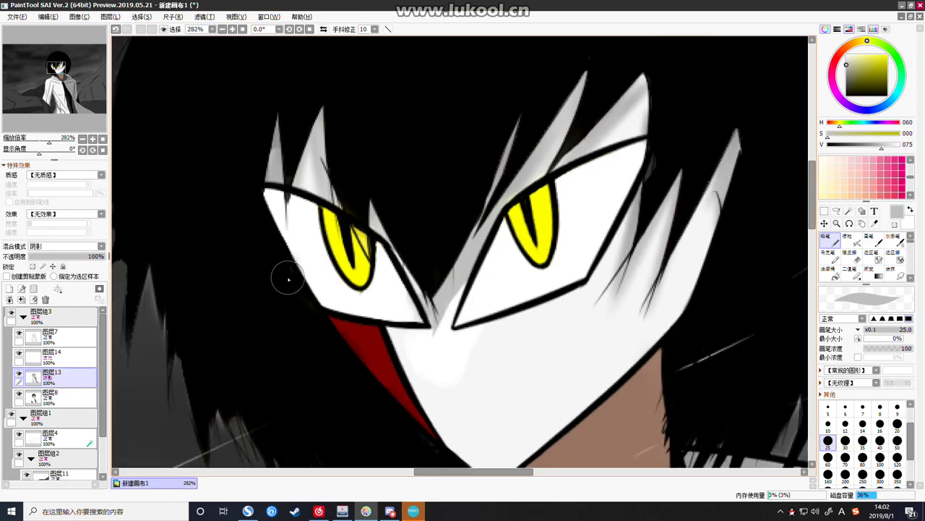
{"action": "scroll", "coordinate": [288, 279], "scroll_direction": "down", "scroll_amount": 5}
{"action": "scroll", "coordinate": [257, 318], "scroll_direction": "up", "scroll_amount": 5}
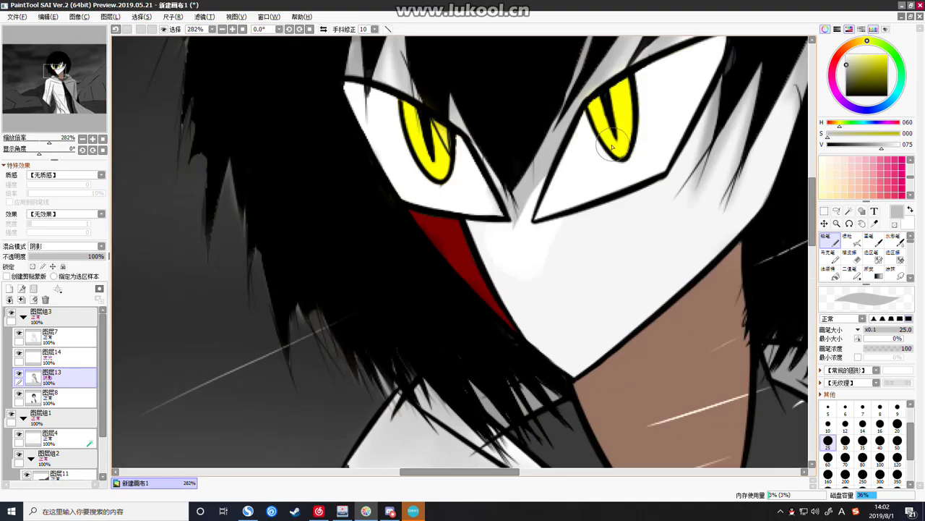
{"action": "left_click", "coordinate": [853, 255]}
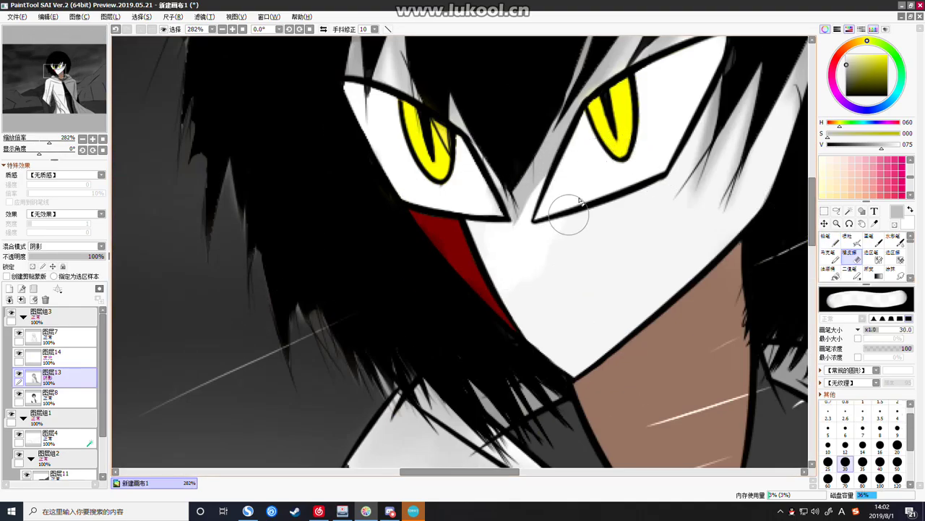
{"action": "left_click_drag", "start_coordinate": [607, 184], "coordinate": [552, 264]}
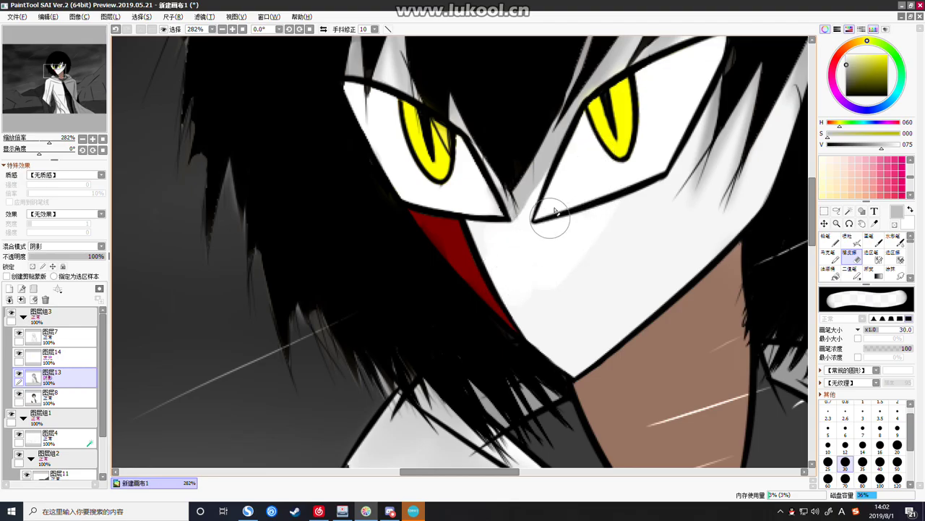
{"action": "left_click_drag", "start_coordinate": [585, 152], "coordinate": [520, 234]}
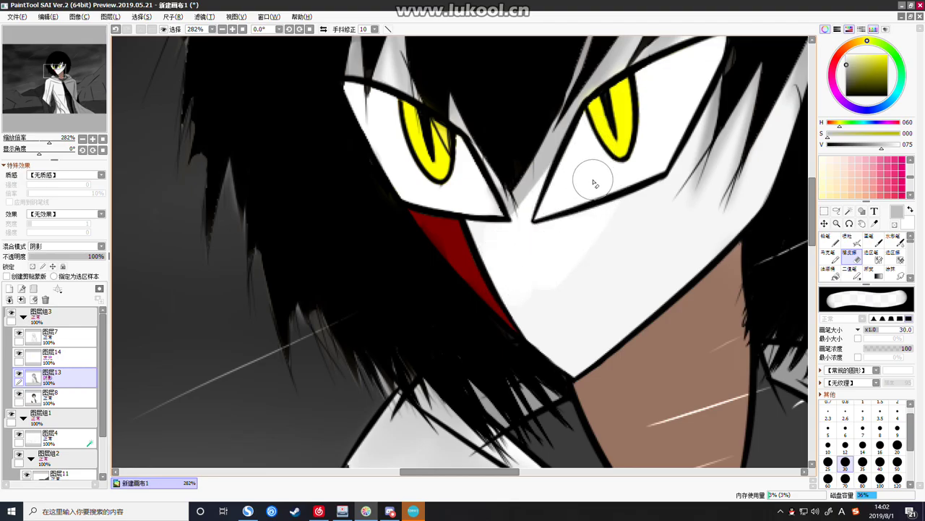
{"action": "key", "text": "ctrl+z"}
{"action": "key", "text": "ctrl+z"}
Erase the shadow's tip between the inner eye corners with the size-30 eraser, undoing the unwanted strokes
{"action": "left_click_drag", "start_coordinate": [577, 152], "coordinate": [499, 243]}
{"action": "key", "text": "ctrl+z"}
{"action": "left_click_drag", "start_coordinate": [572, 168], "coordinate": [504, 232]}
{"action": "key", "text": "ctrl+z"}
{"action": "left_click_drag", "start_coordinate": [577, 163], "coordinate": [515, 237]}
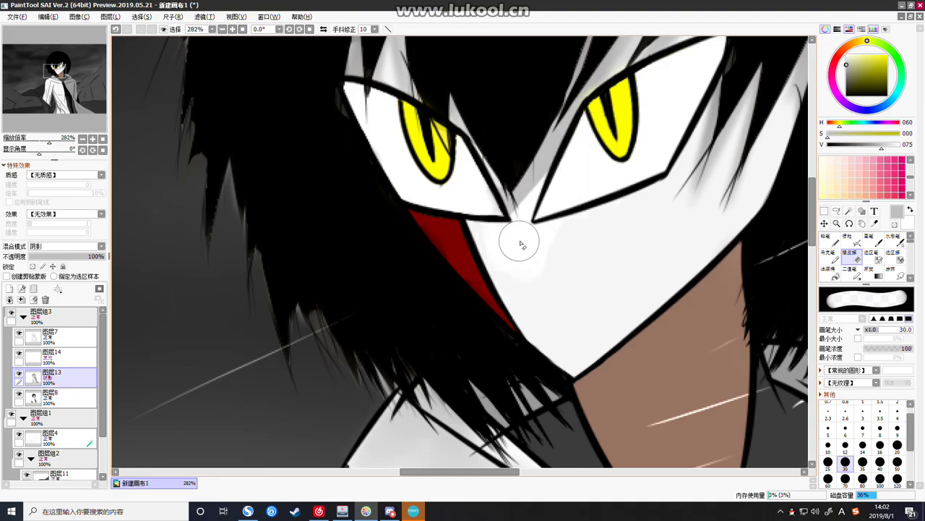
Sample the mask's near-white grey with brightness 96 and repaint the erased patch below the eyes with the size-25 pencil, undoing stray strokes
{"action": "right_click", "coordinate": [633, 242]}
{"action": "left_click_drag", "start_coordinate": [633, 244], "coordinate": [600, 244]}
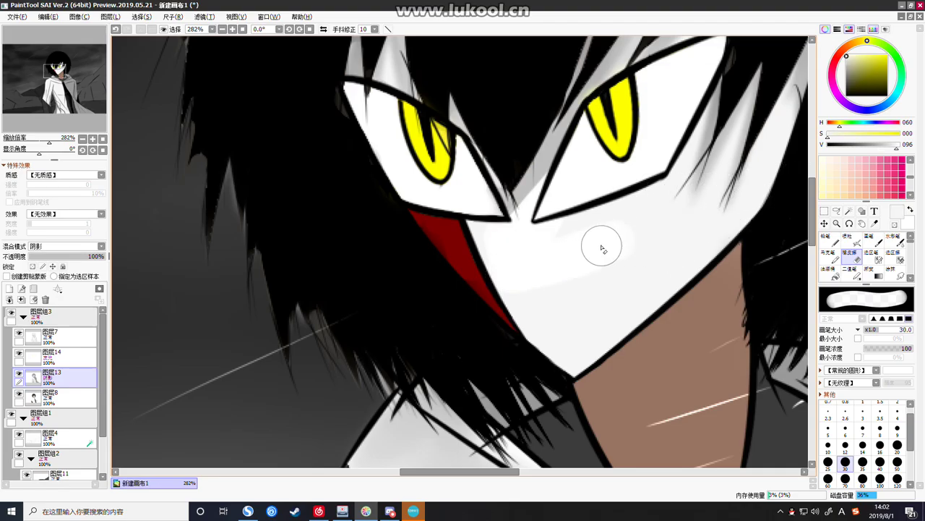
{"action": "left_click", "coordinate": [829, 239]}
{"action": "mouse_move", "coordinate": [699, 253]}
{"action": "left_mouse_down"}
{"action": "mouse_move", "coordinate": [588, 270]}
{"action": "mouse_move", "coordinate": [498, 270]}
{"action": "mouse_move", "coordinate": [590, 230]}
{"action": "mouse_move", "coordinate": [471, 237]}
{"action": "left_mouse_up"}
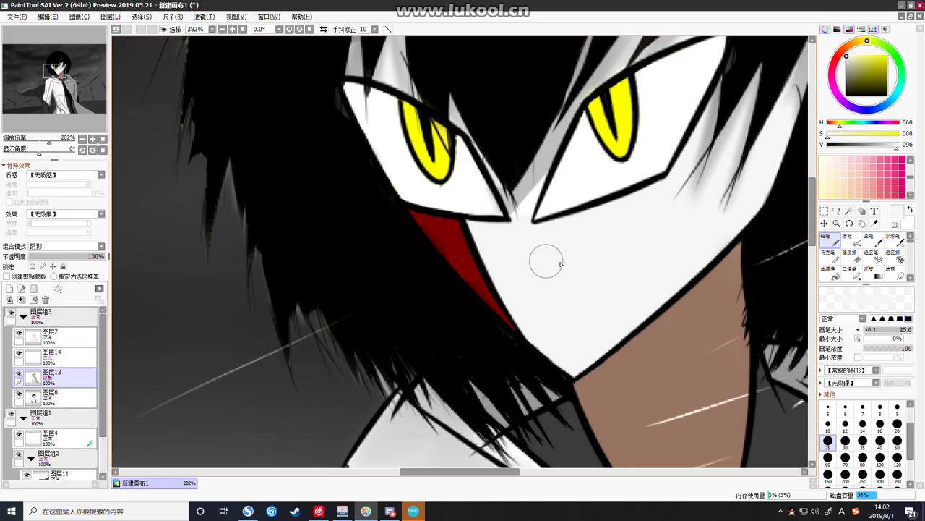
{"action": "key", "text": "ctrl+z"}
{"action": "mouse_move", "coordinate": [616, 244]}
{"action": "left_mouse_down"}
{"action": "mouse_move", "coordinate": [504, 271]}
{"action": "mouse_move", "coordinate": [497, 254]}
{"action": "mouse_move", "coordinate": [430, 242]}
{"action": "left_mouse_up"}
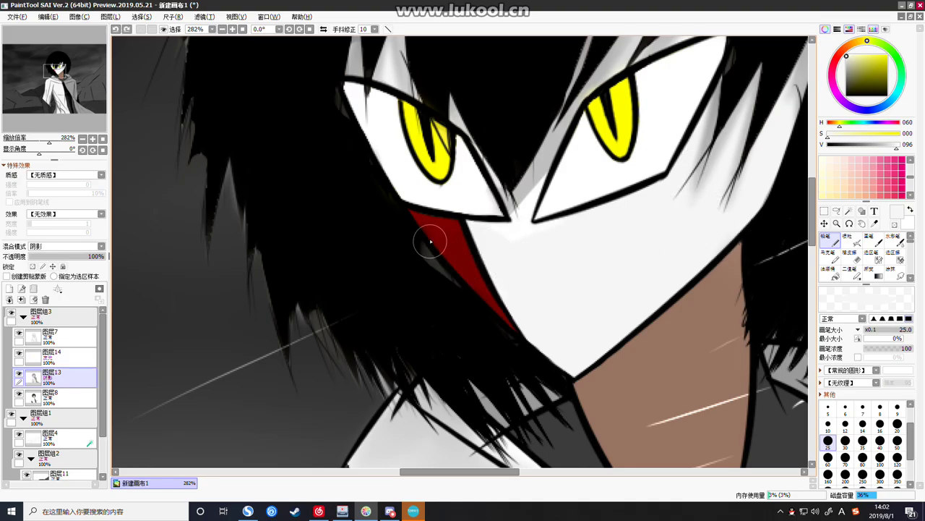
{"action": "key", "text": "ctrl+z"}
{"action": "mouse_move", "coordinate": [571, 251]}
{"action": "left_mouse_down"}
{"action": "mouse_move", "coordinate": [496, 243]}
{"action": "mouse_move", "coordinate": [613, 242]}
{"action": "mouse_move", "coordinate": [642, 260]}
{"action": "mouse_move", "coordinate": [550, 267]}
{"action": "mouse_move", "coordinate": [487, 237]}
{"action": "left_mouse_up"}
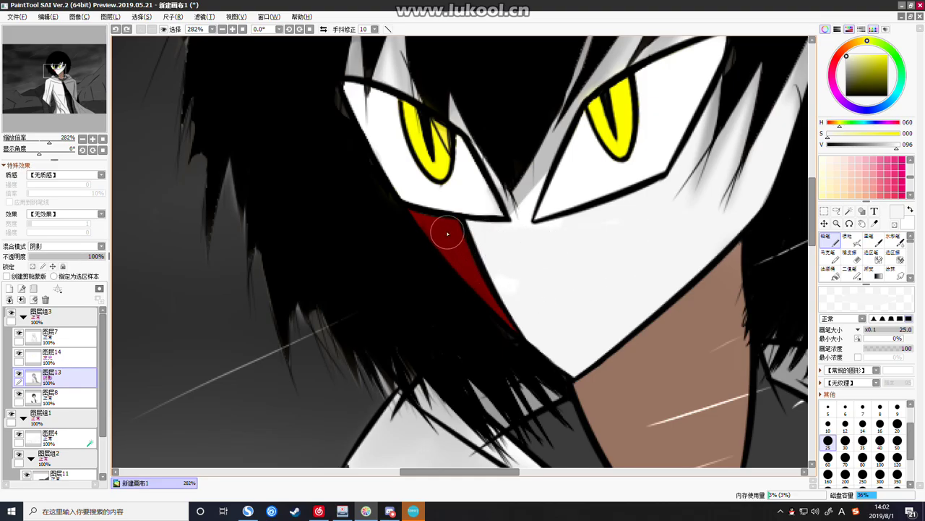
Set the pencil to size 6 and sample the hair's black from the canvas
{"action": "left_click", "coordinate": [845, 407]}
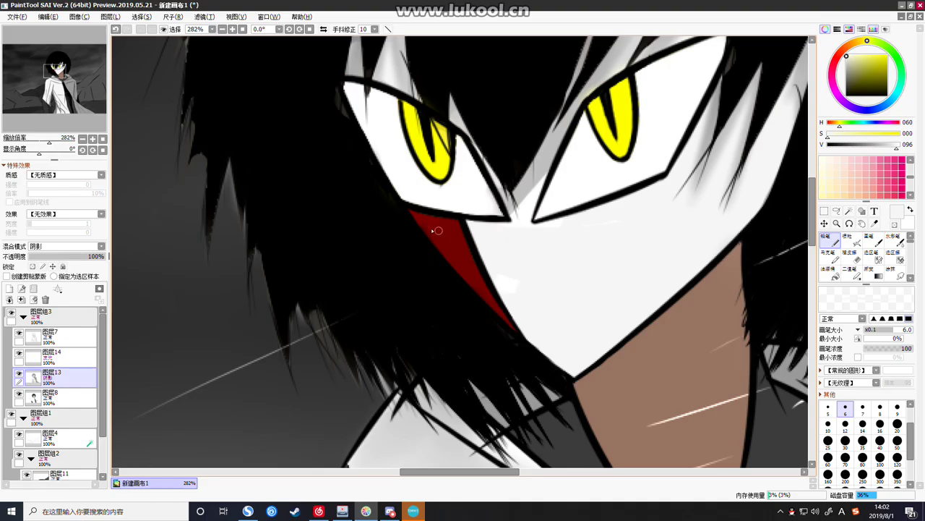
{"action": "left_click", "coordinate": [321, 116], "text": "alt"}
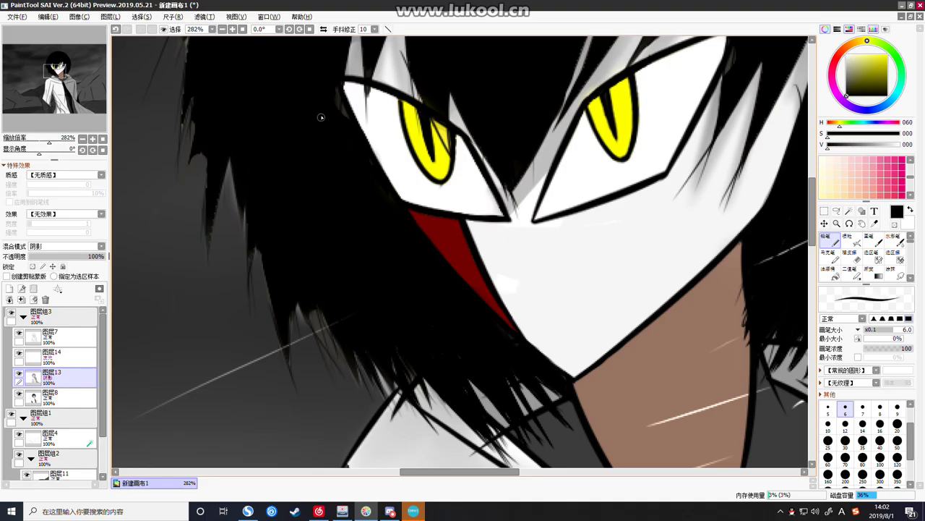
{"action": "scroll", "coordinate": [350, 128], "scroll_direction": "down", "scroll_amount": 7}
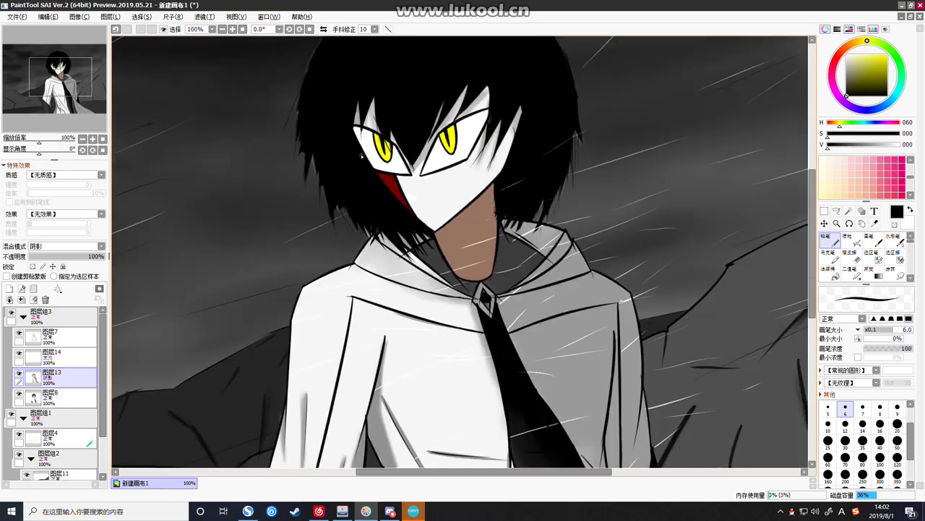
{"action": "scroll", "coordinate": [402, 199], "scroll_direction": "up", "scroll_amount": 3}
{"action": "scroll", "coordinate": [402, 199], "scroll_direction": "up", "scroll_amount": 4}
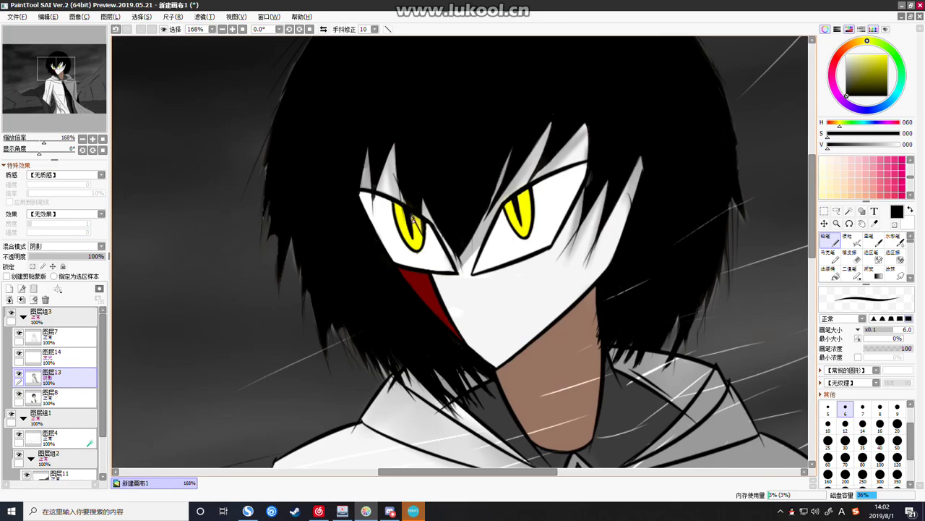
Erase the stray shadow along the inner edge of the lit-side eye with the size-8 eraser, undoing the first stroke
{"action": "left_click", "coordinate": [850, 255]}
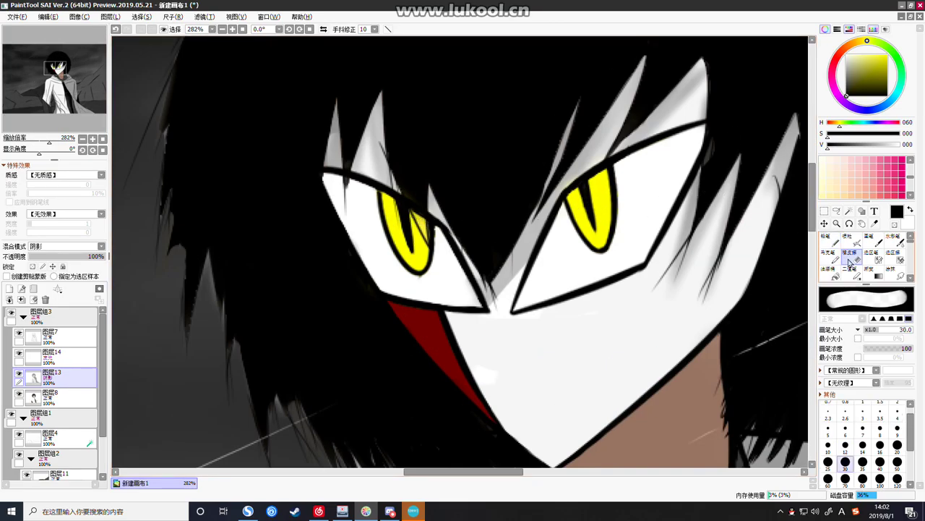
{"action": "left_click", "coordinate": [880, 428]}
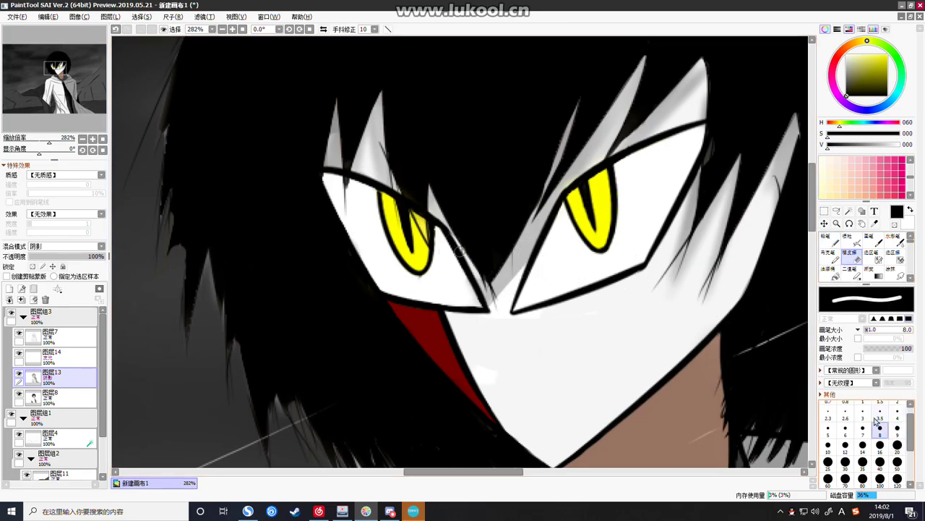
{"action": "mouse_move", "coordinate": [525, 269]}
{"action": "left_mouse_down"}
{"action": "mouse_move", "coordinate": [549, 221]}
{"action": "mouse_move", "coordinate": [532, 239]}
{"action": "left_mouse_up"}
{"action": "key", "text": "ctrl+z"}
{"action": "left_click_drag", "start_coordinate": [565, 200], "coordinate": [485, 319]}
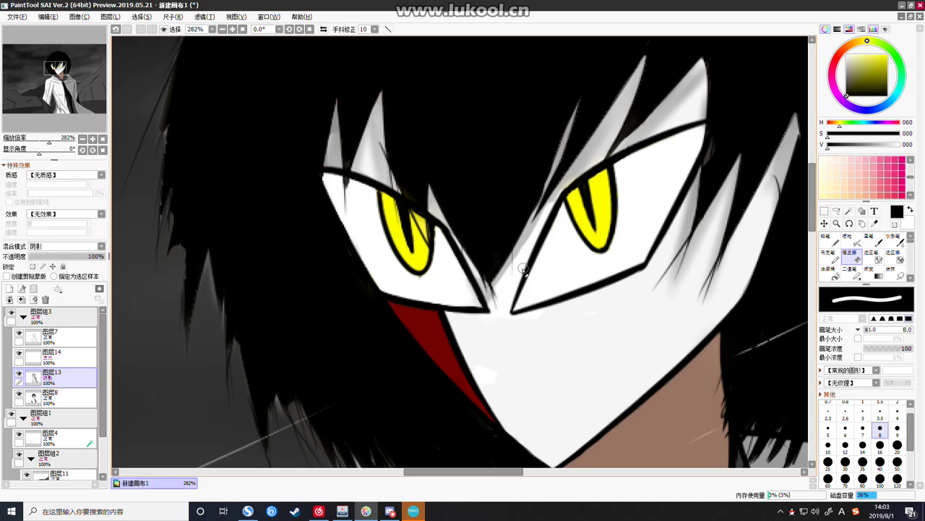
{"action": "key", "text": "ctrl+z"}
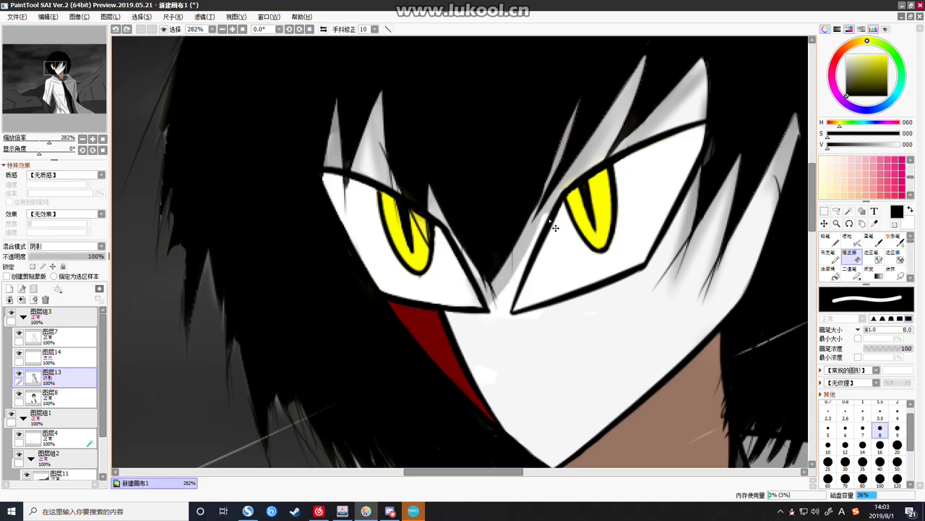
{"action": "key", "text": "ctrl+y"}
{"action": "key", "text": "ctrl+z"}
{"action": "key", "text": "ctrl+y"}
Clean the remaining shadow between the lit-side eye and the hair tip down to the inner eye corners
{"action": "scroll", "coordinate": [549, 210], "scroll_direction": "down", "scroll_amount": 4}
{"action": "scroll", "coordinate": [551, 228], "scroll_direction": "up", "scroll_amount": 5}
{"action": "left_click_drag", "start_coordinate": [532, 231], "coordinate": [499, 284]}
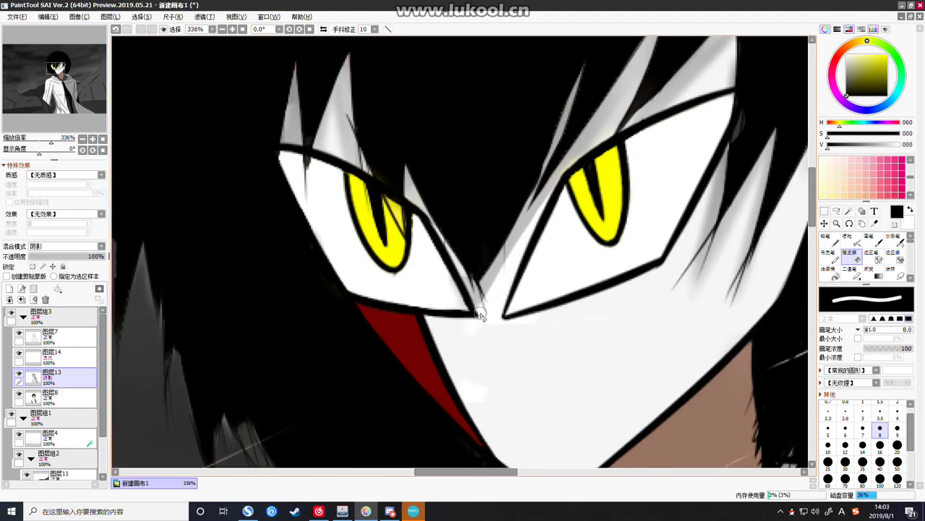
{"action": "scroll", "coordinate": [480, 315], "scroll_direction": "down", "scroll_amount": 2}
{"action": "scroll", "coordinate": [483, 308], "scroll_direction": "up", "scroll_amount": 3}
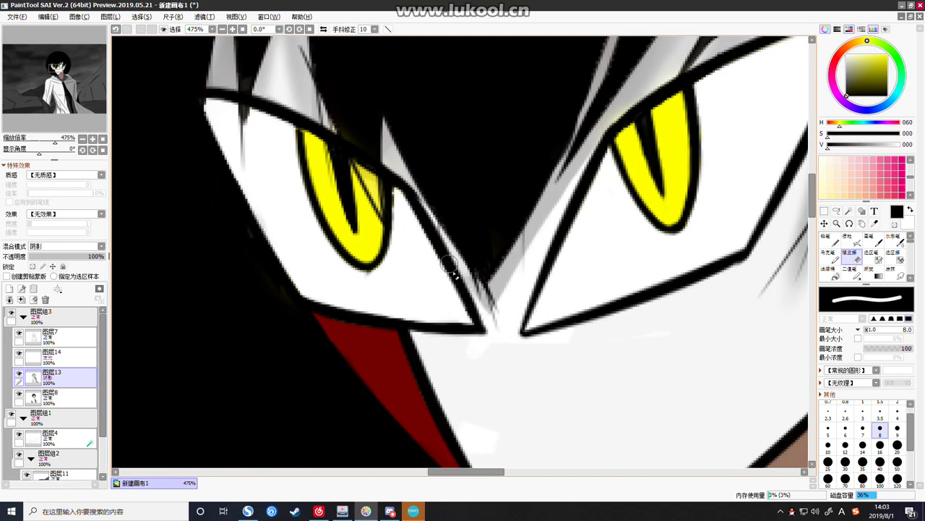
{"action": "scroll", "coordinate": [502, 311], "scroll_direction": "down", "scroll_amount": 3}
{"action": "scroll", "coordinate": [502, 311], "scroll_direction": "down", "scroll_amount": 5}
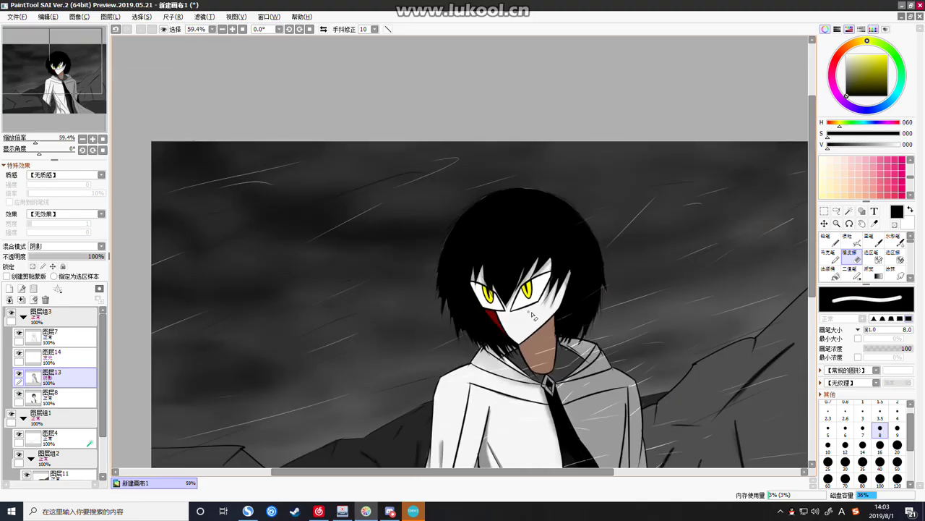
{"action": "scroll", "coordinate": [553, 387], "scroll_direction": "up", "scroll_amount": 1}
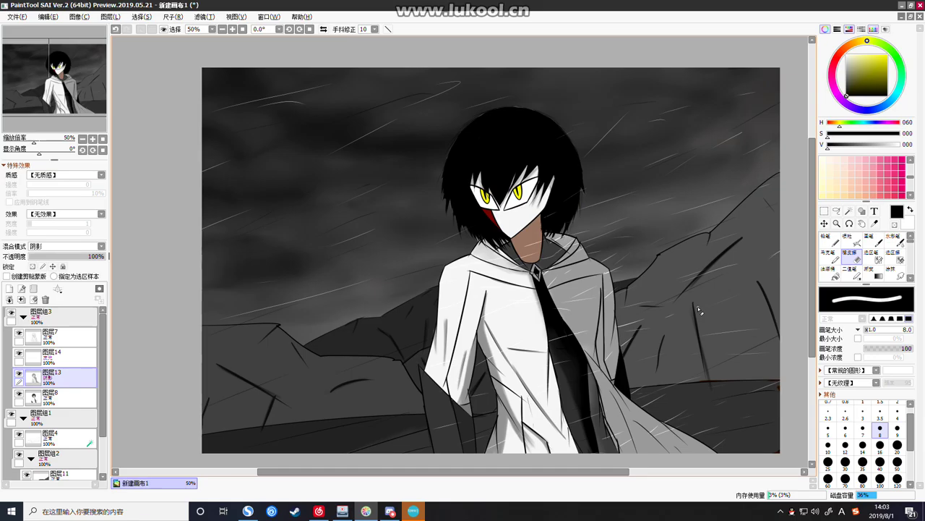
Select the 发光 layer 图层14 and ready the size-6 pencil in pure white
{"action": "left_click", "coordinate": [44, 356]}
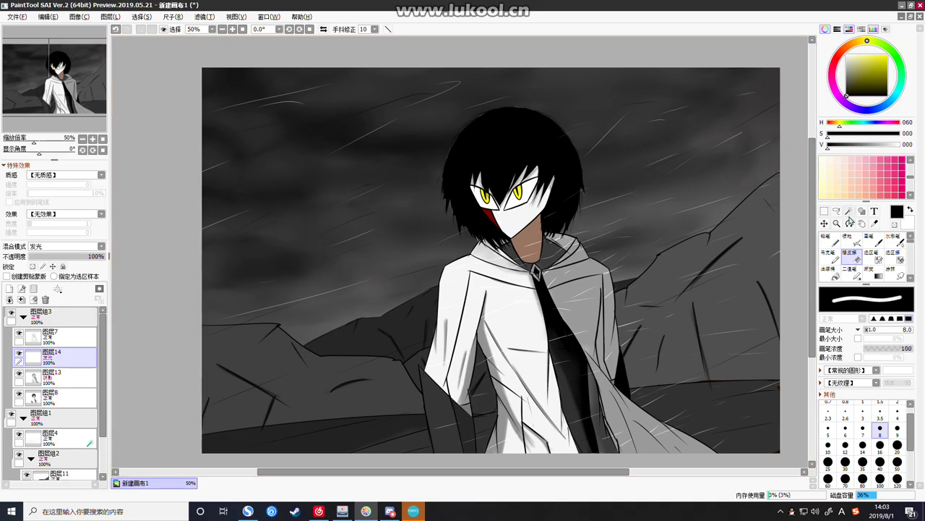
{"action": "scroll", "coordinate": [861, 253], "scroll_direction": "down", "scroll_amount": 1}
{"action": "left_click", "coordinate": [846, 462]}
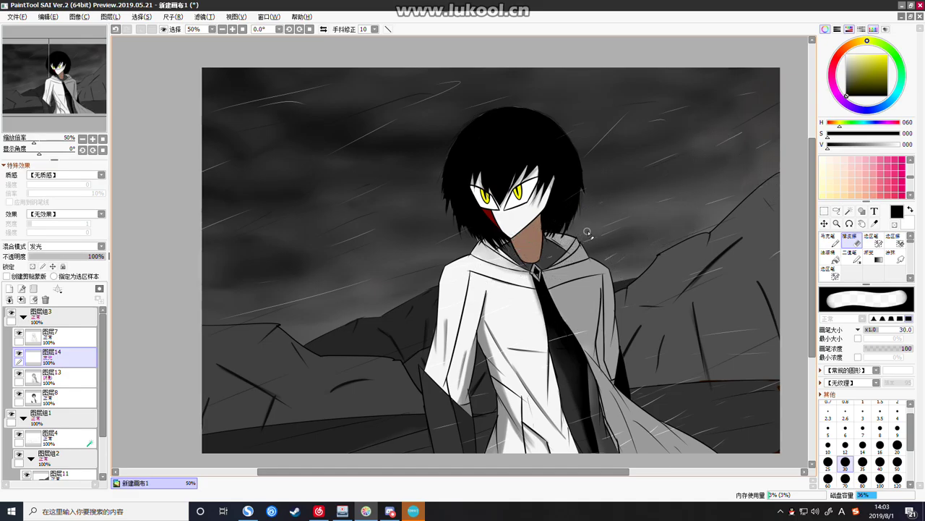
{"action": "scroll", "coordinate": [848, 244], "scroll_direction": "up", "scroll_amount": 1}
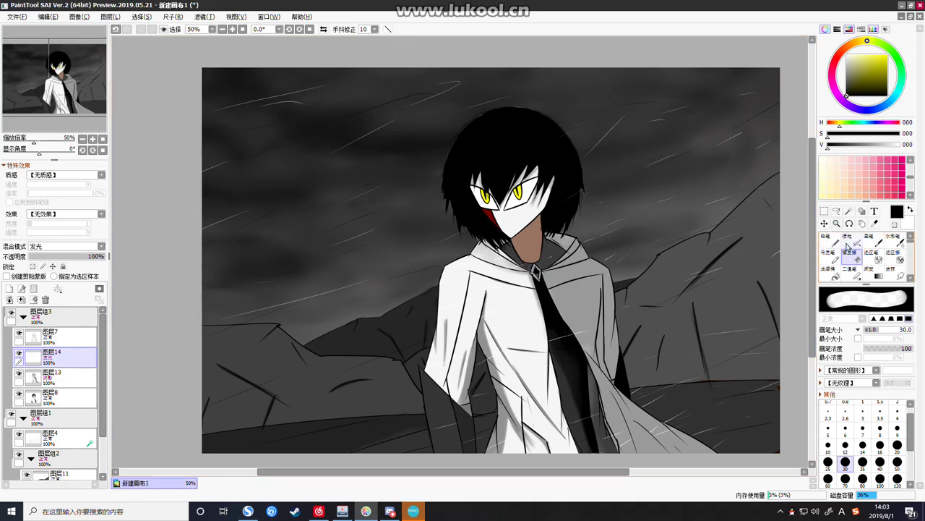
{"action": "left_click", "coordinate": [833, 238]}
{"action": "left_click_drag", "start_coordinate": [849, 59], "coordinate": [842, 42]}
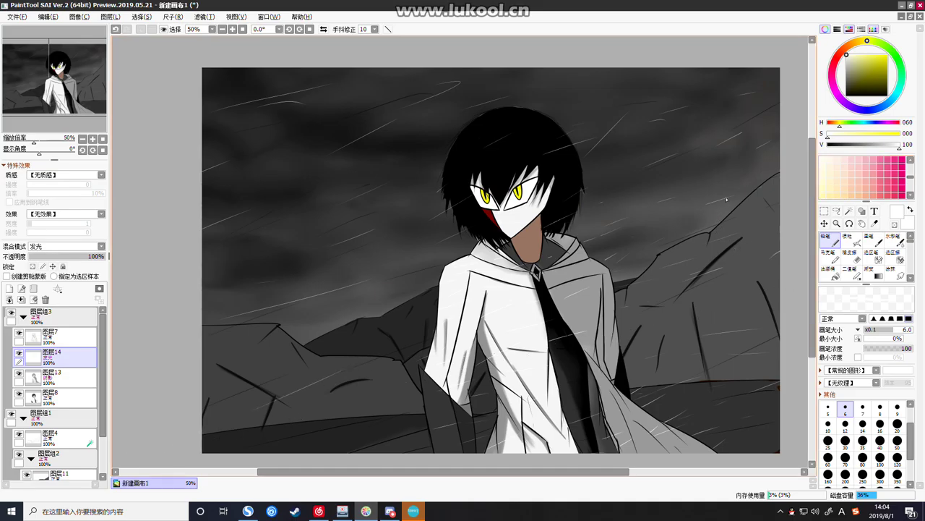
{"action": "scroll", "coordinate": [586, 188], "scroll_direction": "up", "scroll_amount": 7}
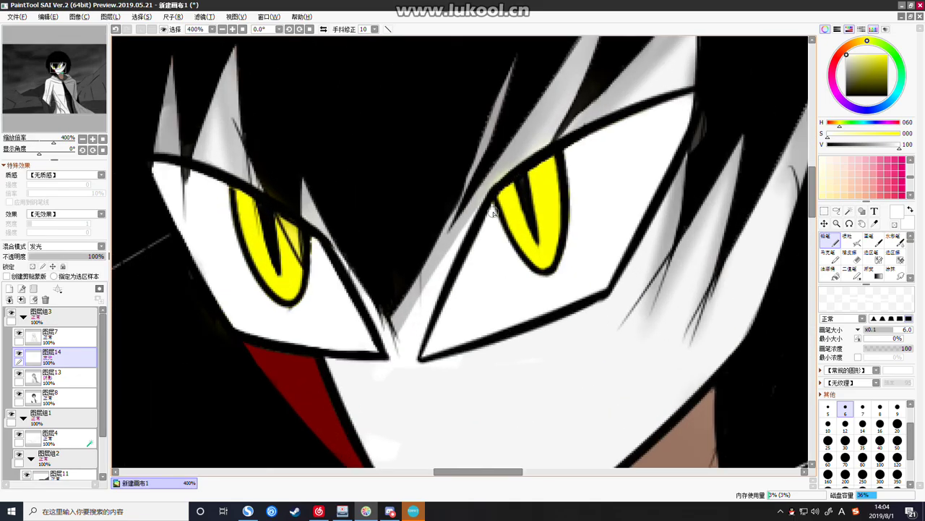
{"action": "left_click", "coordinate": [58, 396]}
{"action": "left_click_drag", "start_coordinate": [846, 76], "coordinate": [823, 116]}
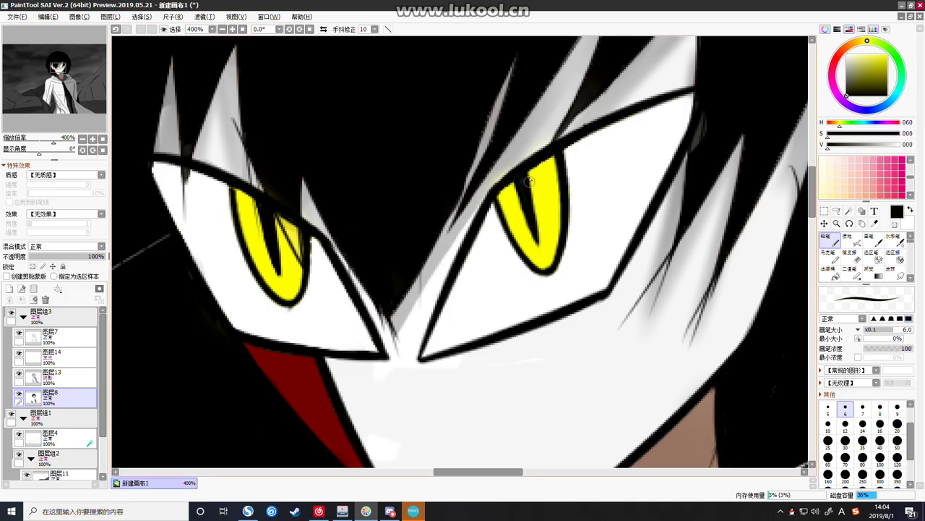
{"action": "scroll", "coordinate": [540, 244], "scroll_direction": "down", "scroll_amount": 4}
{"action": "scroll", "coordinate": [554, 155], "scroll_direction": "up", "scroll_amount": 5}
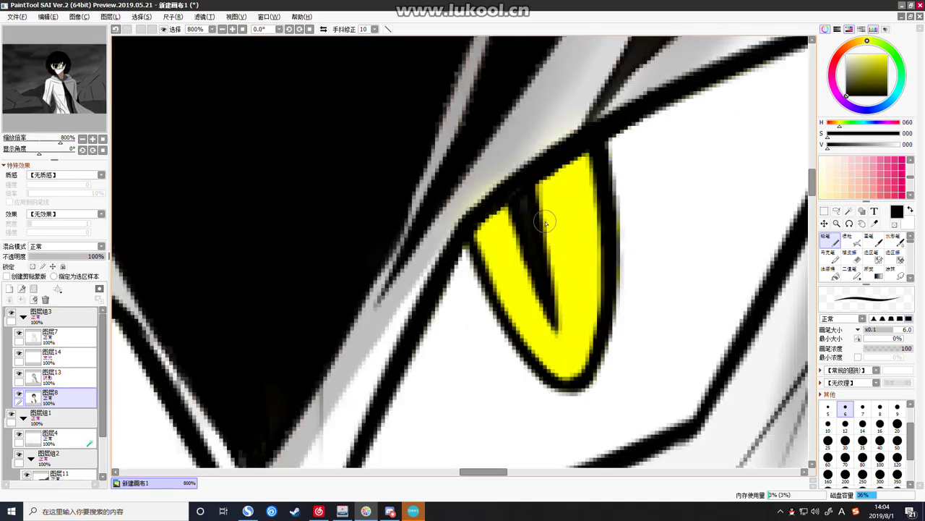
{"action": "scroll", "coordinate": [546, 224], "scroll_direction": "down", "scroll_amount": 8}
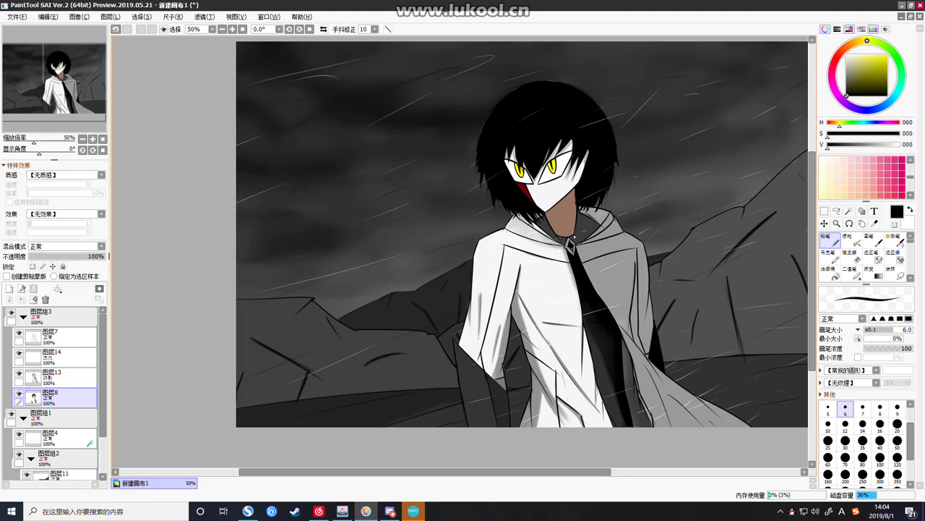
Draw thin pure-yellow light streaks on 图层14 with the size-6 pencil, trailing from the eyes to the canvas's right edge
{"action": "left_click", "coordinate": [33, 359]}
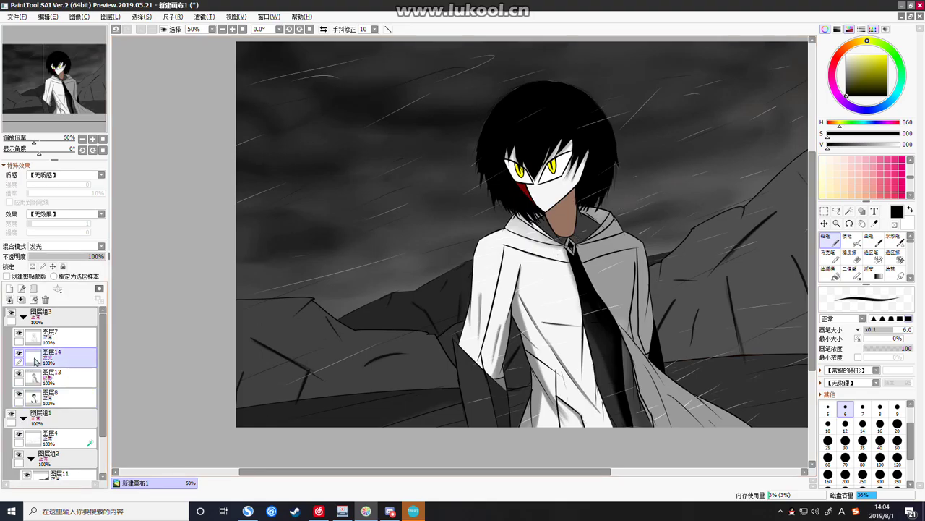
{"action": "scroll", "coordinate": [584, 164], "scroll_direction": "down", "scroll_amount": 1}
{"action": "scroll", "coordinate": [616, 102], "scroll_direction": "up", "scroll_amount": 4}
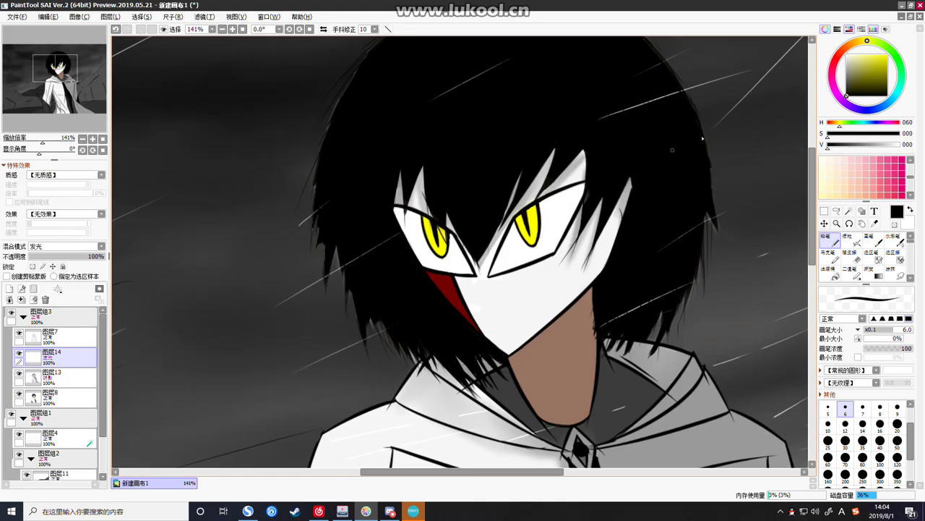
{"action": "left_click", "coordinate": [887, 56]}
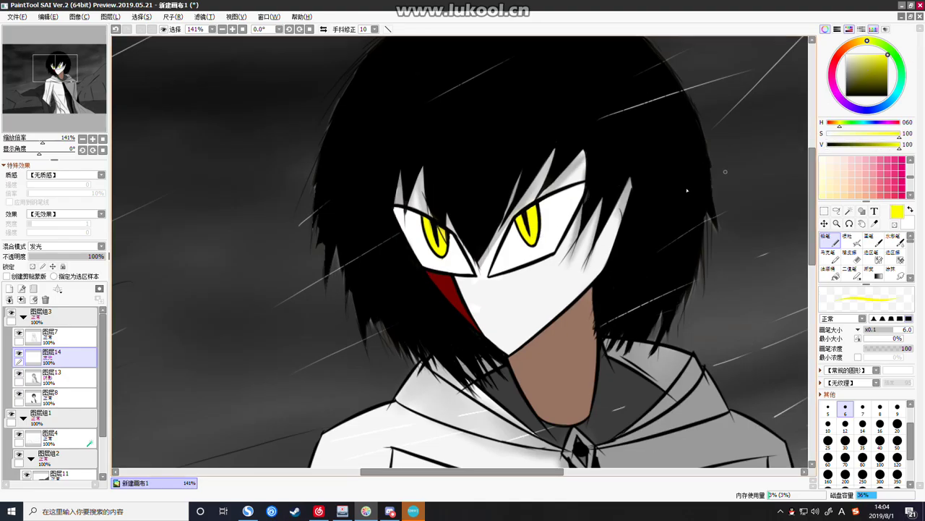
{"action": "scroll", "coordinate": [553, 204], "scroll_direction": "down", "scroll_amount": 2}
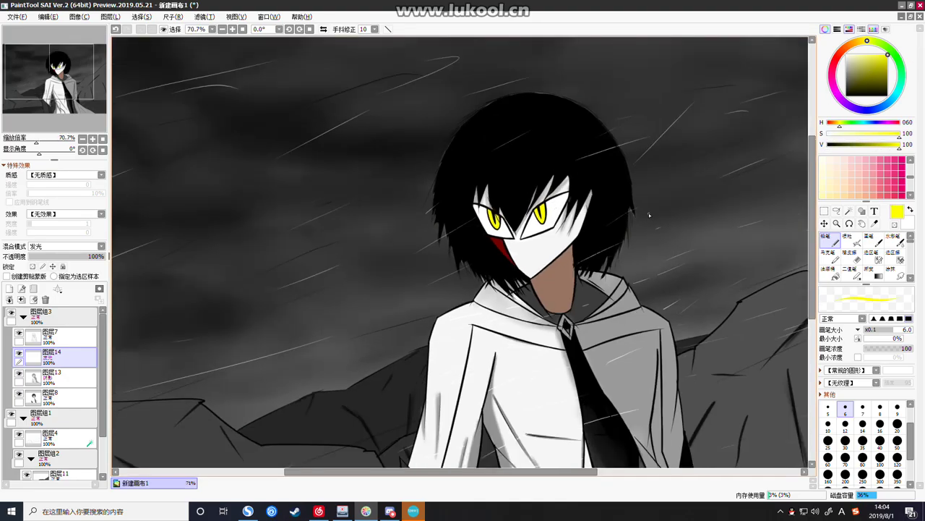
{"action": "left_click_drag", "start_coordinate": [762, 201], "coordinate": [808, 199]}
{"action": "scroll", "coordinate": [729, 259], "scroll_direction": "down", "scroll_amount": 1}
{"action": "key", "text": "ctrl+z"}
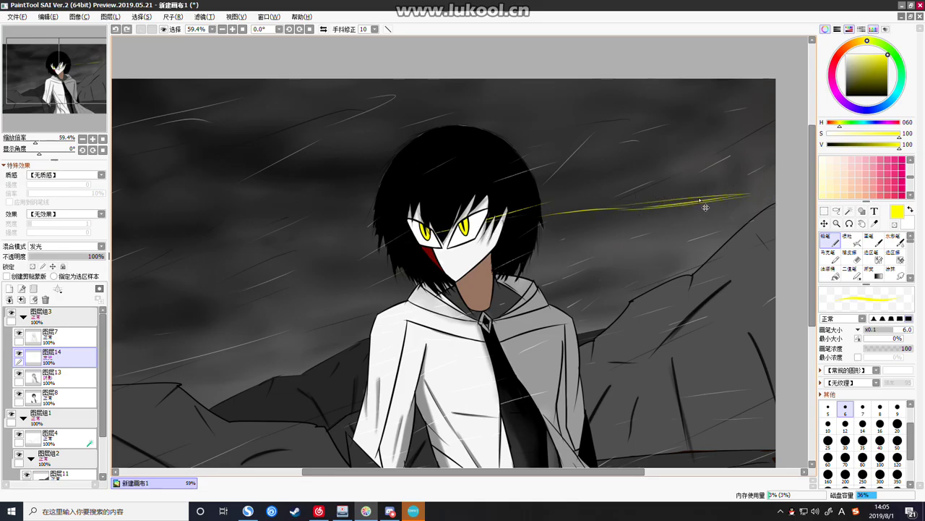
{"action": "key", "text": "ctrl+y"}
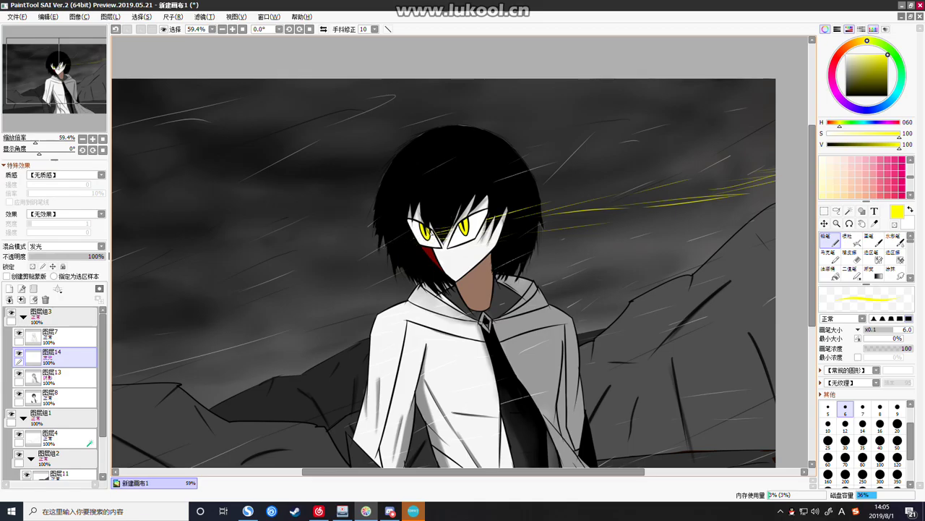
{"action": "scroll", "coordinate": [541, 215], "scroll_direction": "down", "scroll_amount": 6}
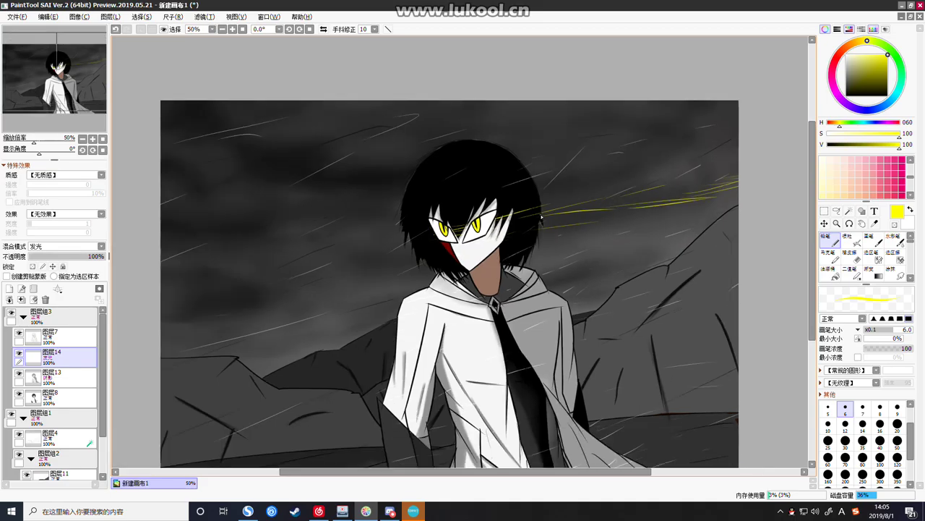
{"action": "scroll", "coordinate": [544, 214], "scroll_direction": "up", "scroll_amount": 3}
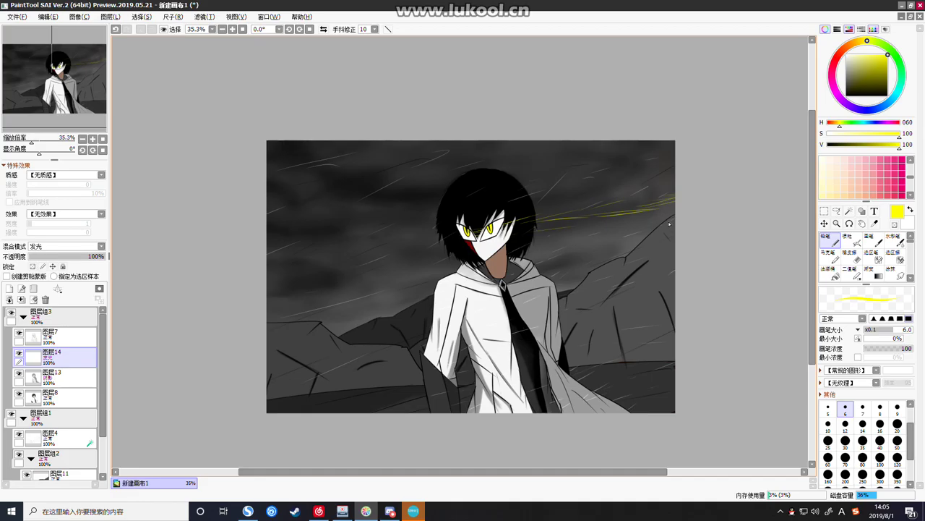
{"action": "scroll", "coordinate": [468, 400], "scroll_direction": "up", "scroll_amount": 2}
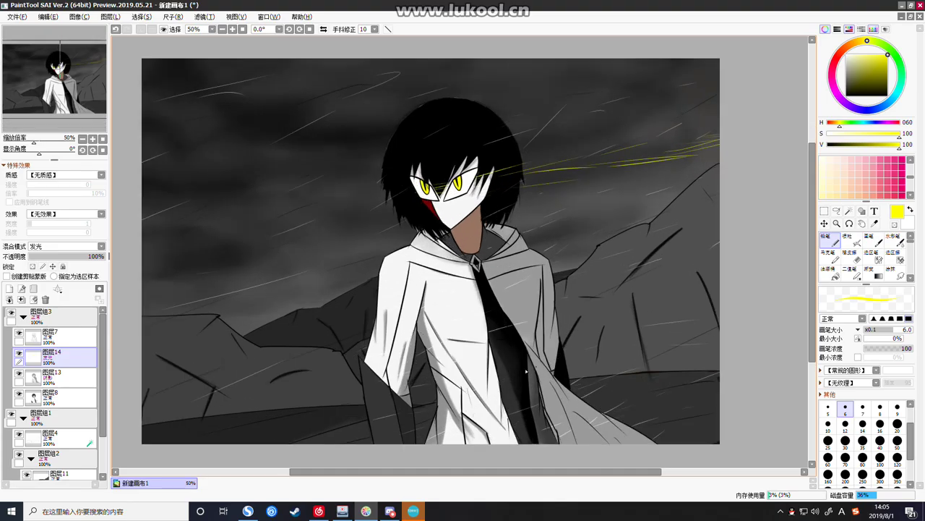
Add a new layer at the top of 图层组3 and set its blend mode to 阴影
{"action": "left_click", "coordinate": [57, 379]}
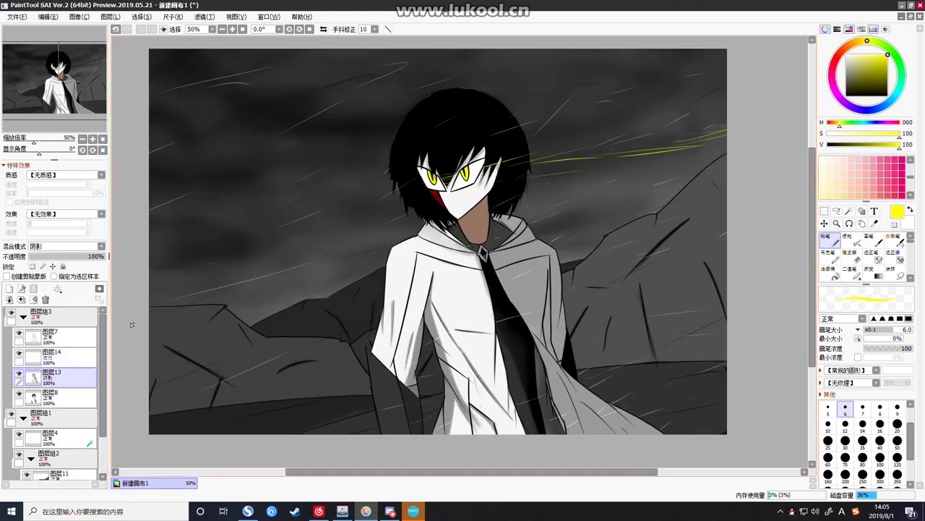
{"action": "left_click", "coordinate": [9, 289]}
{"action": "left_click_drag", "start_coordinate": [62, 378], "coordinate": [60, 320]}
{"action": "left_click", "coordinate": [92, 246]}
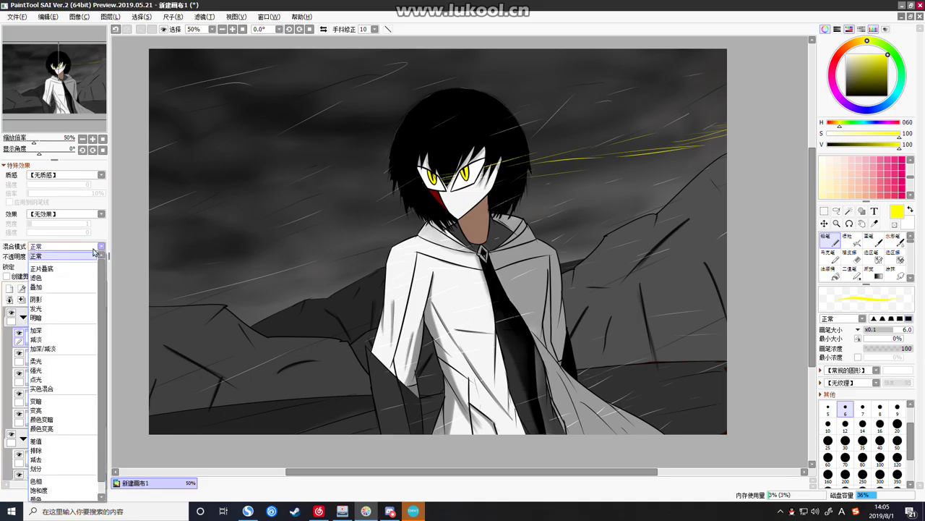
{"action": "left_click", "coordinate": [67, 302]}
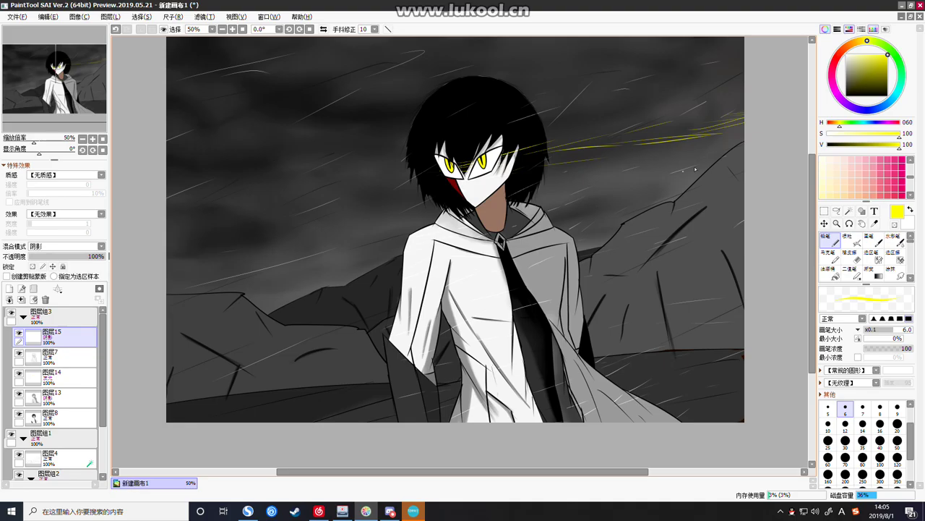
Try a sweeping stroke across the sky with the size-35 pencil in grey of brightness 71, and undo it
{"action": "left_click_drag", "start_coordinate": [858, 82], "coordinate": [845, 67]}
{"action": "scroll", "coordinate": [745, 175], "scroll_direction": "down", "scroll_amount": 3}
{"action": "left_click", "coordinate": [863, 440]}
{"action": "mouse_move", "coordinate": [708, 113]}
{"action": "left_mouse_down"}
{"action": "mouse_move", "coordinate": [508, 128]}
{"action": "mouse_move", "coordinate": [548, 157]}
{"action": "left_mouse_up"}
{"action": "scroll", "coordinate": [680, 193], "scroll_direction": "down", "scroll_amount": 6}
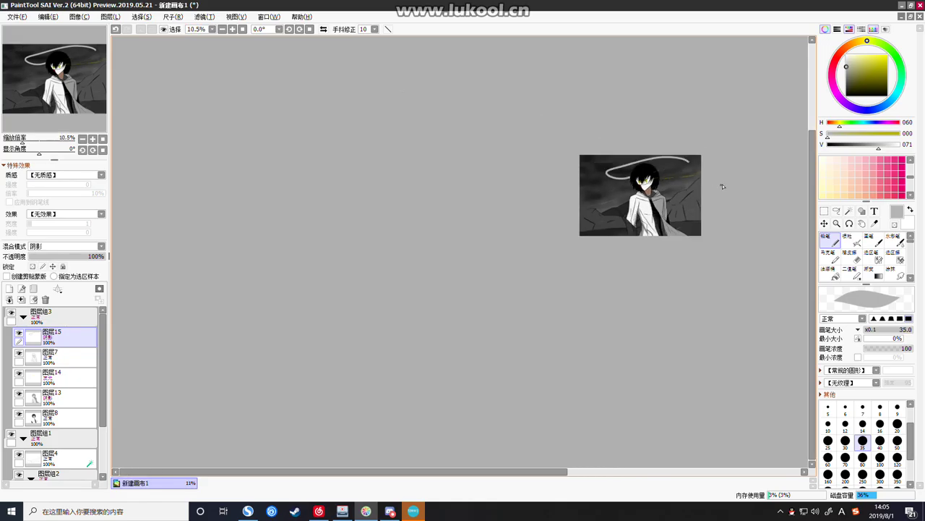
{"action": "scroll", "coordinate": [679, 187], "scroll_direction": "up", "scroll_amount": 9}
{"action": "key", "text": "ctrl+z"}
Paint broad wind streaks across the sky and figure with the size-35 pencil in dark greys of brightness 16 and 39
{"action": "left_click_drag", "start_coordinate": [866, 76], "coordinate": [847, 89]}
{"action": "mouse_move", "coordinate": [759, 96]}
{"action": "left_mouse_down"}
{"action": "mouse_move", "coordinate": [384, 109]}
{"action": "mouse_move", "coordinate": [155, 148]}
{"action": "mouse_move", "coordinate": [364, 164]}
{"action": "mouse_move", "coordinate": [611, 157]}
{"action": "mouse_move", "coordinate": [357, 246]}
{"action": "mouse_move", "coordinate": [155, 270]}
{"action": "mouse_move", "coordinate": [422, 256]}
{"action": "mouse_move", "coordinate": [598, 272]}
{"action": "mouse_move", "coordinate": [362, 337]}
{"action": "left_mouse_up"}
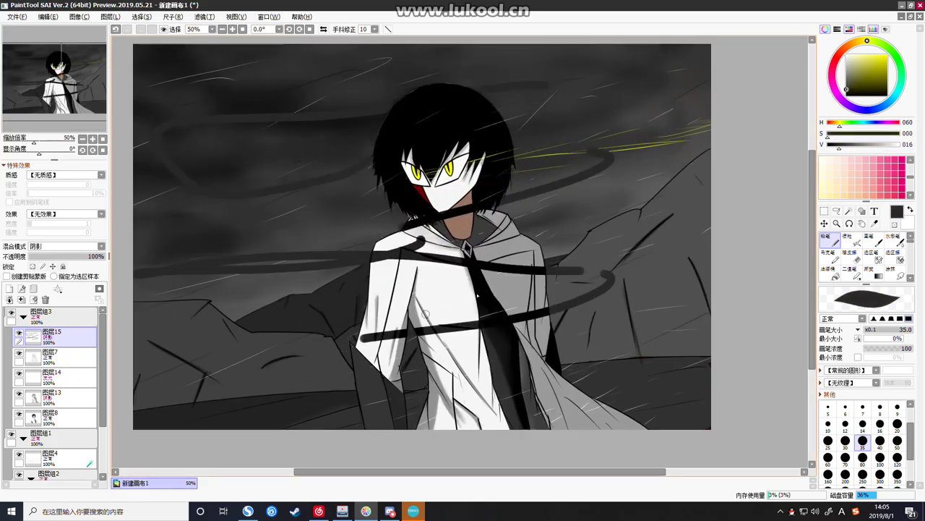
{"action": "left_click", "coordinate": [850, 77]}
{"action": "mouse_move", "coordinate": [708, 160]}
{"action": "left_mouse_down"}
{"action": "mouse_move", "coordinate": [305, 297]}
{"action": "mouse_move", "coordinate": [170, 328]}
{"action": "mouse_move", "coordinate": [280, 224]}
{"action": "mouse_move", "coordinate": [600, 145]}
{"action": "mouse_move", "coordinate": [300, 180]}
{"action": "left_mouse_up"}
{"action": "left_click_drag", "start_coordinate": [573, 156], "coordinate": [230, 212]}
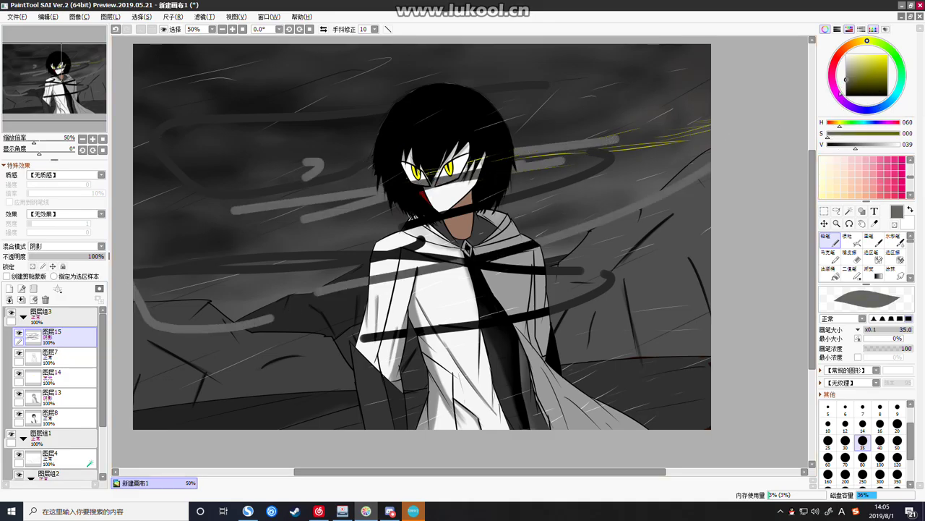
Paint more wind streaks across the sky, rocks and behind the figure with the size-35 pencil in a lighter grey of brightness 53
{"action": "left_click", "coordinate": [849, 71]}
{"action": "left_click_drag", "start_coordinate": [693, 106], "coordinate": [497, 110]}
{"action": "left_click_drag", "start_coordinate": [361, 129], "coordinate": [134, 199]}
{"action": "left_click_drag", "start_coordinate": [467, 266], "coordinate": [203, 285]}
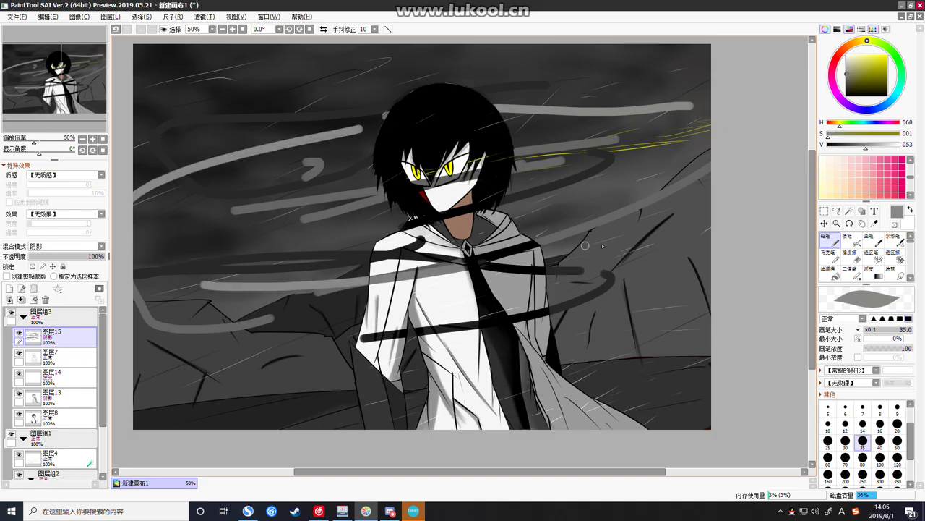
{"action": "left_click_drag", "start_coordinate": [649, 246], "coordinate": [586, 285]}
Blend the grey streaks on 图层15 into soft clouds over the whole picture using the soft-edged blur brush at size 80
{"action": "scroll", "coordinate": [873, 264], "scroll_direction": "down", "scroll_amount": 5}
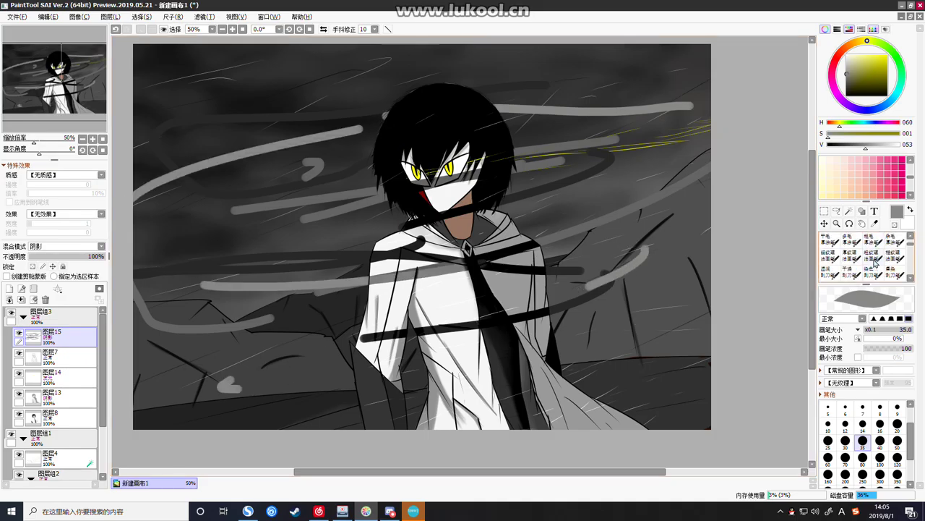
{"action": "scroll", "coordinate": [873, 264], "scroll_direction": "up", "scroll_amount": 1}
{"action": "left_click", "coordinate": [850, 255]}
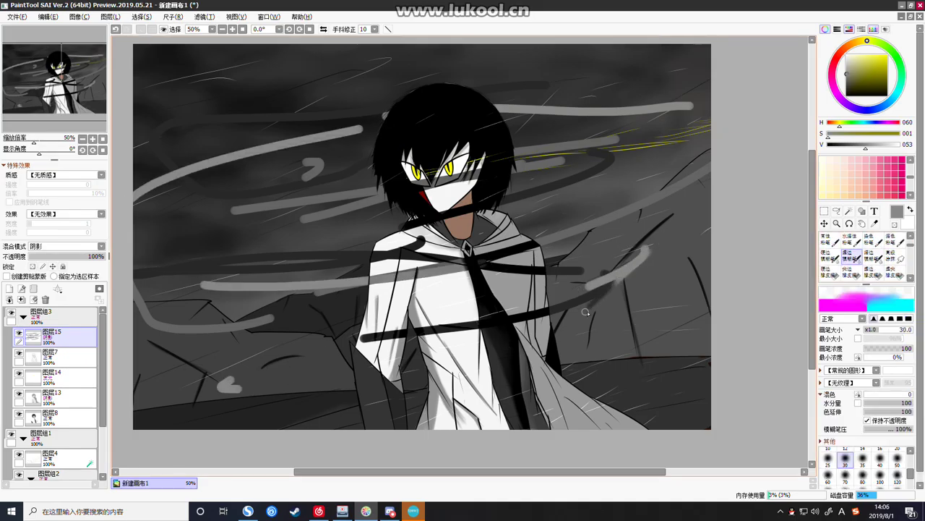
{"action": "left_click", "coordinate": [863, 477]}
{"action": "mouse_move", "coordinate": [651, 255]}
{"action": "left_mouse_down"}
{"action": "mouse_move", "coordinate": [448, 339]}
{"action": "mouse_move", "coordinate": [509, 304]}
{"action": "mouse_move", "coordinate": [595, 306]}
{"action": "mouse_move", "coordinate": [155, 369]}
{"action": "mouse_move", "coordinate": [318, 304]}
{"action": "mouse_move", "coordinate": [144, 318]}
{"action": "mouse_move", "coordinate": [528, 260]}
{"action": "mouse_move", "coordinate": [677, 223]}
{"action": "mouse_move", "coordinate": [434, 239]}
{"action": "mouse_move", "coordinate": [330, 207]}
{"action": "mouse_move", "coordinate": [679, 155]}
{"action": "mouse_move", "coordinate": [318, 209]}
{"action": "mouse_move", "coordinate": [333, 151]}
{"action": "mouse_move", "coordinate": [532, 63]}
{"action": "mouse_move", "coordinate": [159, 174]}
{"action": "mouse_move", "coordinate": [124, 160]}
{"action": "mouse_move", "coordinate": [709, 109]}
{"action": "left_mouse_up"}
{"action": "mouse_move", "coordinate": [276, 294]}
{"action": "left_mouse_down"}
{"action": "mouse_move", "coordinate": [643, 182]}
{"action": "mouse_move", "coordinate": [137, 255]}
{"action": "mouse_move", "coordinate": [628, 265]}
{"action": "mouse_move", "coordinate": [353, 308]}
{"action": "mouse_move", "coordinate": [666, 292]}
{"action": "mouse_move", "coordinate": [354, 365]}
{"action": "left_mouse_up"}
{"action": "mouse_move", "coordinate": [226, 377]}
{"action": "left_mouse_down"}
{"action": "mouse_move", "coordinate": [363, 397]}
{"action": "mouse_move", "coordinate": [455, 338]}
{"action": "mouse_move", "coordinate": [192, 329]}
{"action": "mouse_move", "coordinate": [194, 339]}
{"action": "mouse_move", "coordinate": [365, 309]}
{"action": "mouse_move", "coordinate": [379, 288]}
{"action": "mouse_move", "coordinate": [536, 292]}
{"action": "left_mouse_up"}
{"action": "mouse_move", "coordinate": [404, 252]}
{"action": "left_mouse_down"}
{"action": "mouse_move", "coordinate": [200, 190]}
{"action": "mouse_move", "coordinate": [159, 151]}
{"action": "mouse_move", "coordinate": [145, 177]}
{"action": "mouse_move", "coordinate": [285, 121]}
{"action": "mouse_move", "coordinate": [723, 82]}
{"action": "mouse_move", "coordinate": [502, 97]}
{"action": "mouse_move", "coordinate": [340, 302]}
{"action": "mouse_move", "coordinate": [541, 359]}
{"action": "mouse_move", "coordinate": [155, 382]}
{"action": "mouse_move", "coordinate": [463, 384]}
{"action": "mouse_move", "coordinate": [620, 355]}
{"action": "mouse_move", "coordinate": [395, 308]}
{"action": "left_mouse_up"}
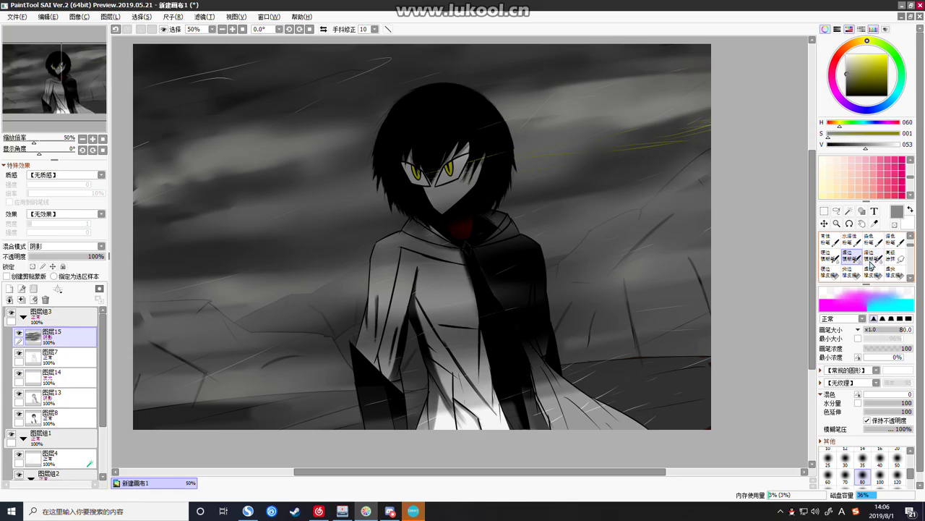
Erase the blended shading on 图层15 from the face, neck and coat with the size-70 eraser, including bands across the sky
{"action": "left_click", "coordinate": [855, 273]}
{"action": "left_click_drag", "start_coordinate": [664, 178], "coordinate": [185, 278]}
{"action": "left_click_drag", "start_coordinate": [165, 185], "coordinate": [584, 138]}
{"action": "left_click_drag", "start_coordinate": [269, 217], "coordinate": [553, 165]}
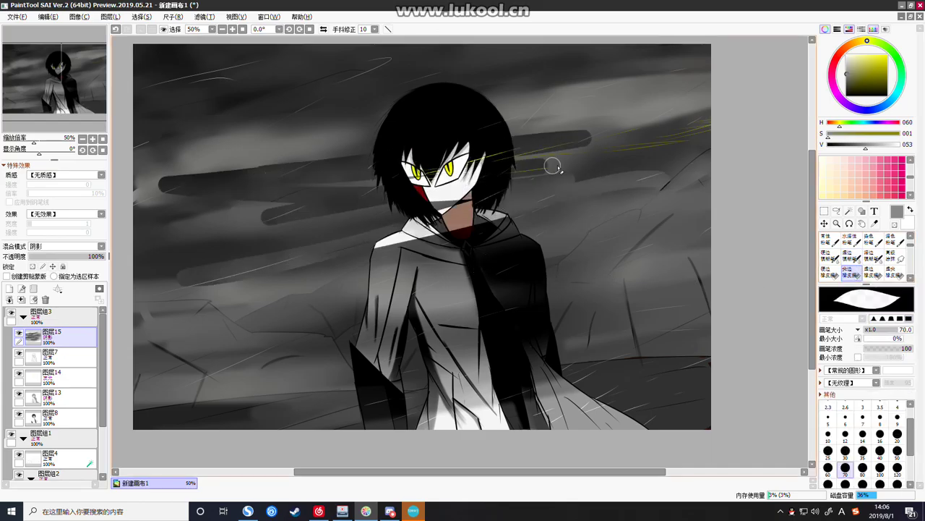
{"action": "left_click_drag", "start_coordinate": [233, 213], "coordinate": [470, 230]}
{"action": "left_click_drag", "start_coordinate": [329, 290], "coordinate": [567, 262]}
{"action": "left_click_drag", "start_coordinate": [302, 312], "coordinate": [557, 235]}
{"action": "left_click_drag", "start_coordinate": [469, 305], "coordinate": [477, 407]}
{"action": "left_click_drag", "start_coordinate": [477, 406], "coordinate": [456, 416]}
{"action": "left_click_drag", "start_coordinate": [446, 311], "coordinate": [443, 416]}
{"action": "mouse_move", "coordinate": [428, 251]}
{"action": "left_mouse_down"}
{"action": "mouse_move", "coordinate": [418, 298]}
{"action": "mouse_move", "coordinate": [499, 297]}
{"action": "mouse_move", "coordinate": [548, 432]}
{"action": "mouse_move", "coordinate": [595, 427]}
{"action": "mouse_move", "coordinate": [484, 250]}
{"action": "mouse_move", "coordinate": [527, 391]}
{"action": "left_mouse_up"}
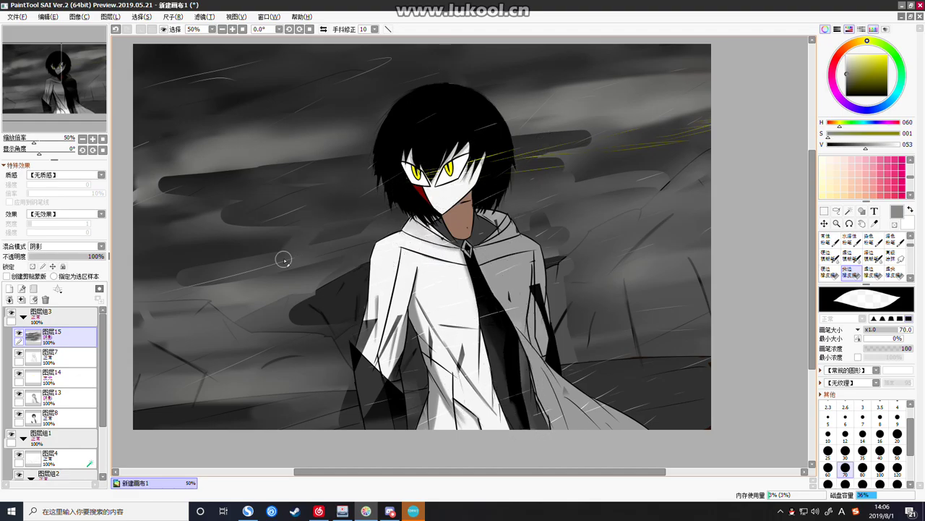
Try blurring the whole picture's shading with the blur brush at size 1600, and undo it
{"action": "left_click", "coordinate": [853, 255]}
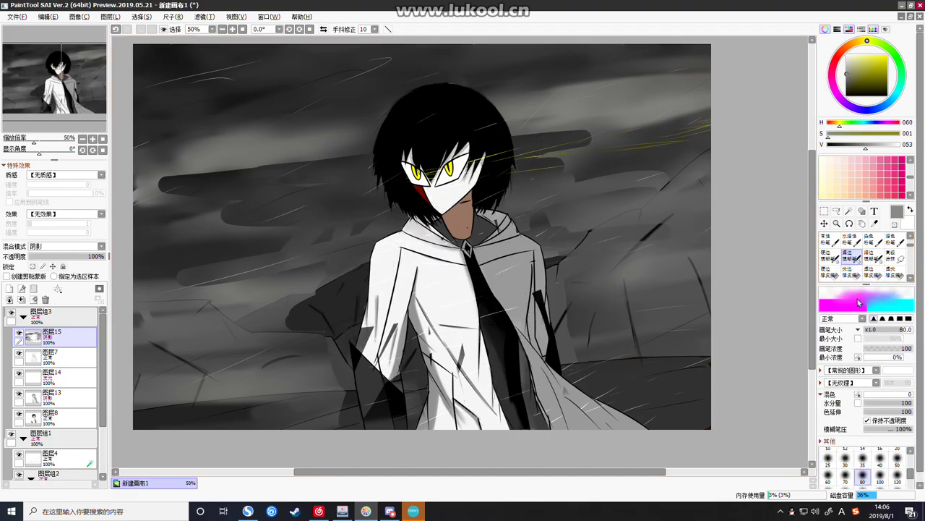
{"action": "left_click", "coordinate": [880, 473]}
{"action": "mouse_move", "coordinate": [627, 174]}
{"action": "left_mouse_down"}
{"action": "mouse_move", "coordinate": [619, 249]}
{"action": "mouse_move", "coordinate": [648, 173]}
{"action": "mouse_move", "coordinate": [446, 287]}
{"action": "mouse_move", "coordinate": [568, 258]}
{"action": "mouse_move", "coordinate": [213, 235]}
{"action": "mouse_move", "coordinate": [564, 324]}
{"action": "left_mouse_up"}
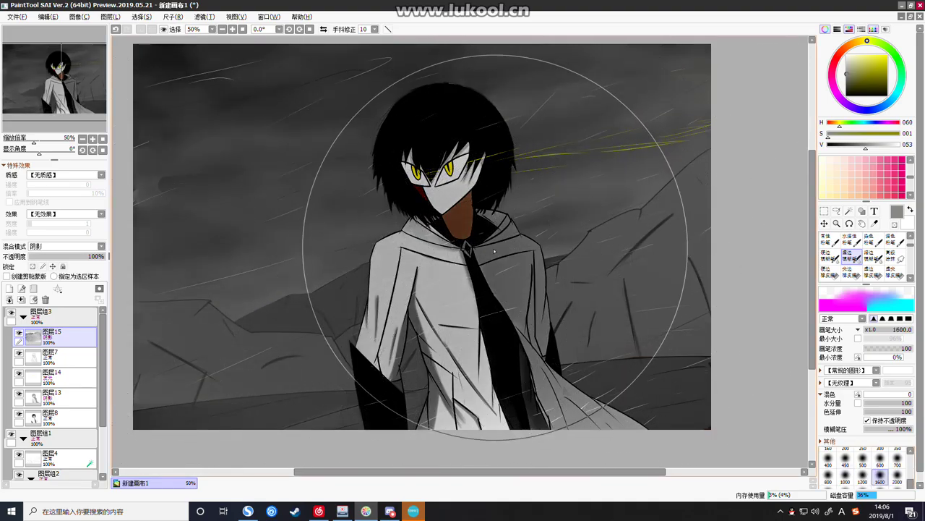
{"action": "key", "text": "ctrl+z"}
{"action": "key", "text": "ctrl+z"}
{"action": "key", "text": "ctrl+z"}
{"action": "key", "text": "ctrl+y"}
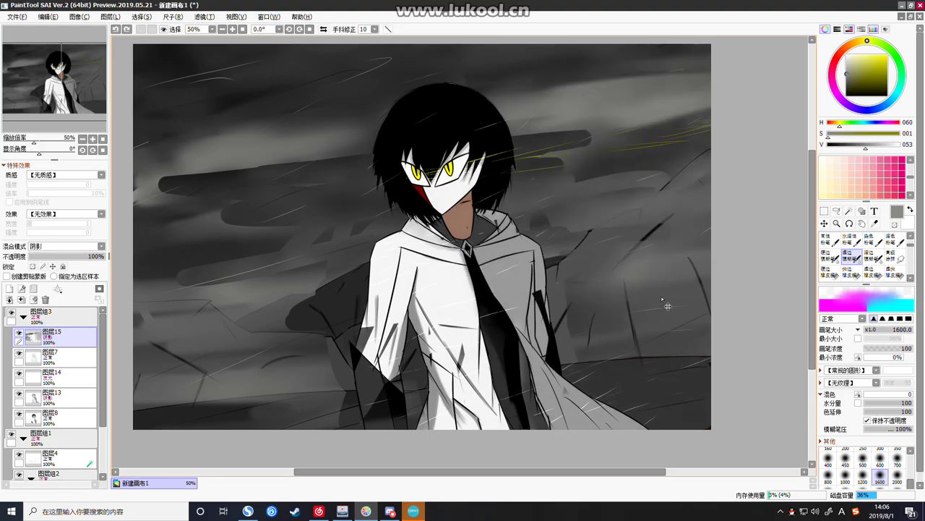
Soften the shading edges beside the hair, neck and shaded shoulder with the blur brush at size 80
{"action": "scroll", "coordinate": [868, 483], "scroll_direction": "up", "scroll_amount": 2}
{"action": "left_click", "coordinate": [864, 478]}
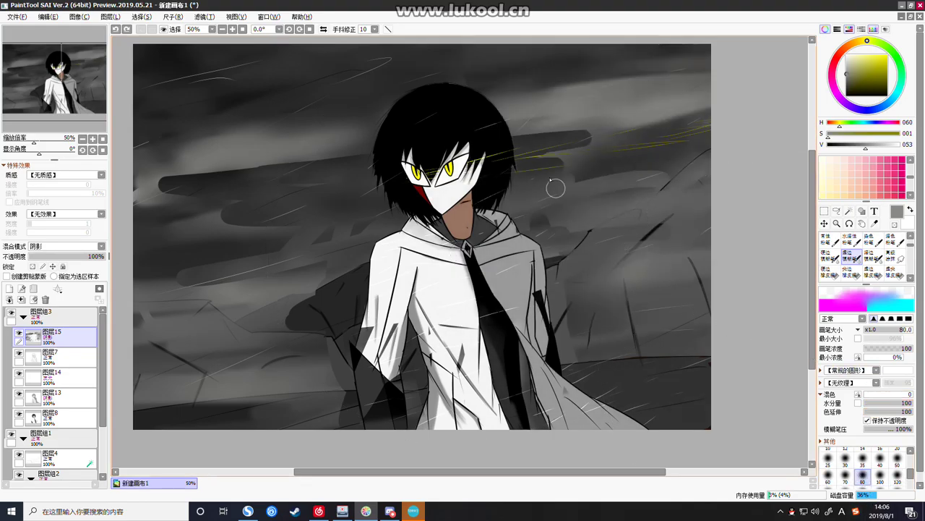
{"action": "mouse_move", "coordinate": [556, 122]}
{"action": "left_mouse_down"}
{"action": "mouse_move", "coordinate": [478, 197]}
{"action": "mouse_move", "coordinate": [566, 214]}
{"action": "mouse_move", "coordinate": [552, 181]}
{"action": "left_mouse_up"}
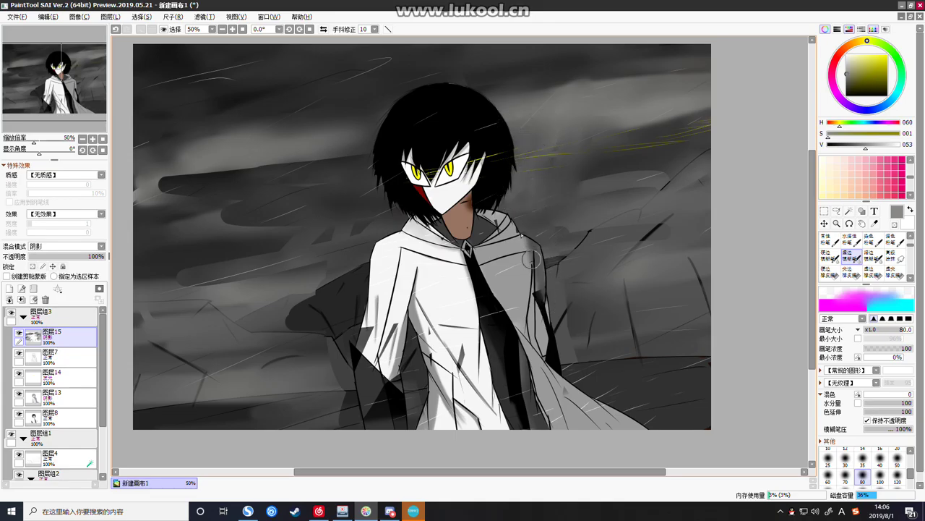
{"action": "mouse_move", "coordinate": [556, 349]}
{"action": "left_mouse_down"}
{"action": "mouse_move", "coordinate": [536, 284]}
{"action": "mouse_move", "coordinate": [550, 255]}
{"action": "left_mouse_up"}
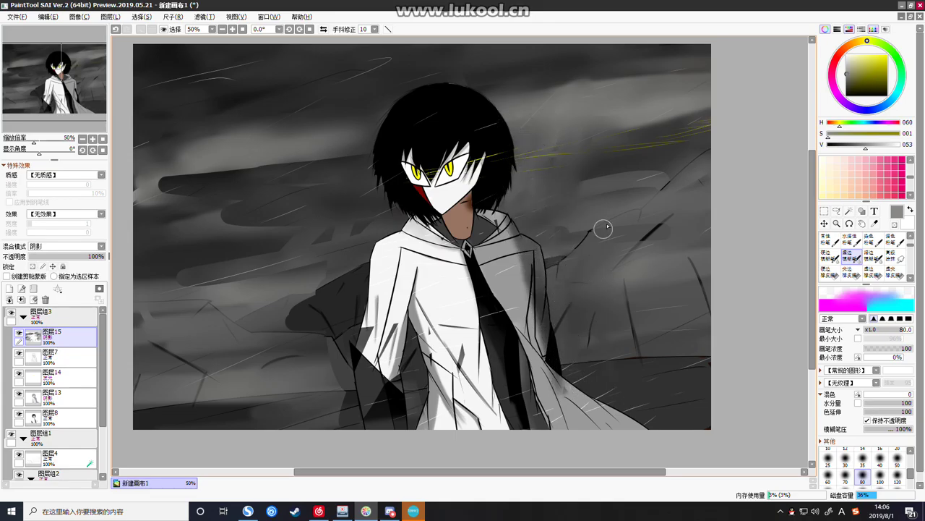
Smooth the erased edges on 图层15 across the coat, sky and rocks with the blur brush at size 250
{"action": "scroll", "coordinate": [894, 479], "scroll_direction": "down", "scroll_amount": 2}
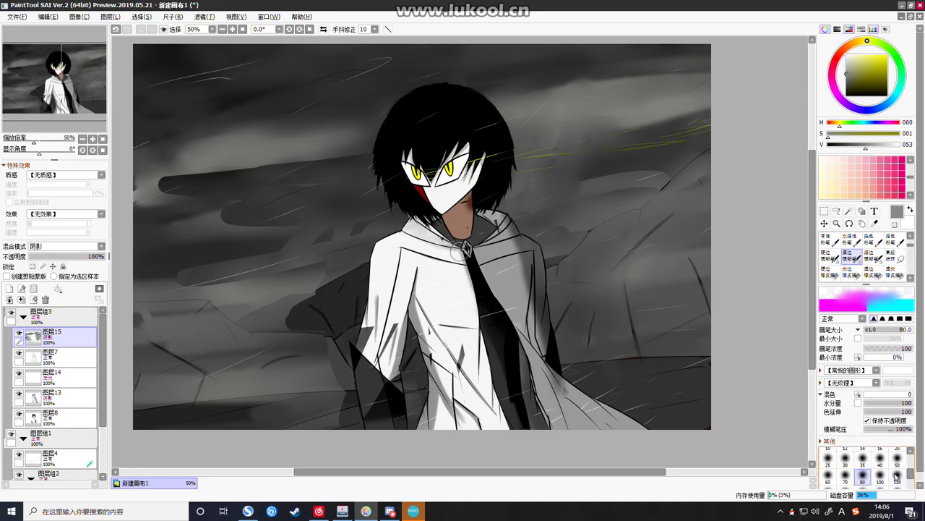
{"action": "left_click", "coordinate": [862, 470]}
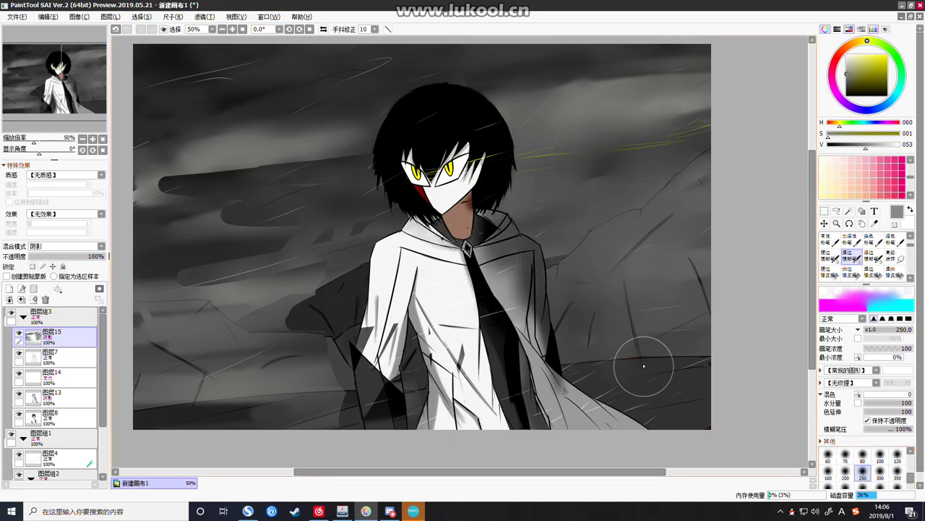
{"action": "left_click_drag", "start_coordinate": [564, 358], "coordinate": [592, 425]}
{"action": "mouse_move", "coordinate": [520, 258]}
{"action": "left_mouse_down"}
{"action": "mouse_move", "coordinate": [563, 391]}
{"action": "mouse_move", "coordinate": [555, 397]}
{"action": "left_mouse_up"}
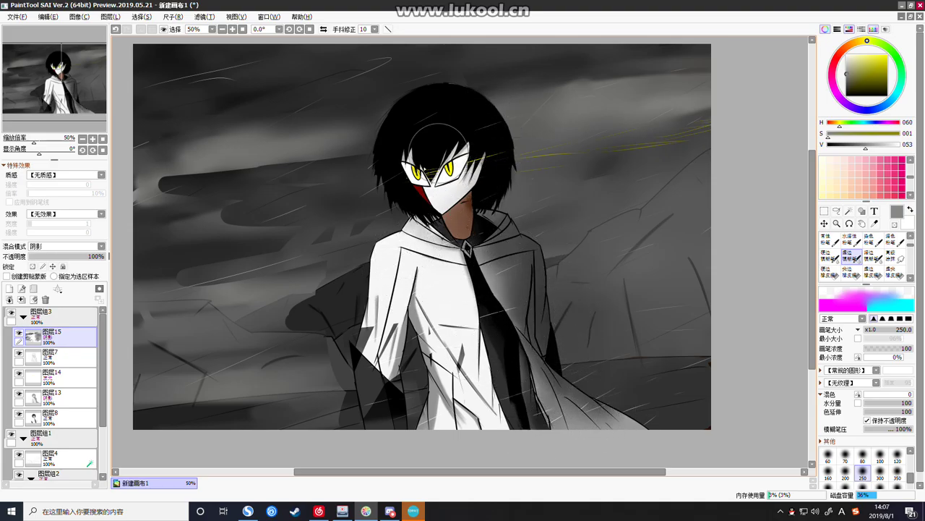
{"action": "mouse_move", "coordinate": [359, 125]}
{"action": "left_mouse_down"}
{"action": "mouse_move", "coordinate": [146, 239]}
{"action": "mouse_move", "coordinate": [152, 283]}
{"action": "mouse_move", "coordinate": [333, 212]}
{"action": "mouse_move", "coordinate": [306, 252]}
{"action": "mouse_move", "coordinate": [153, 298]}
{"action": "mouse_move", "coordinate": [172, 216]}
{"action": "mouse_move", "coordinate": [163, 121]}
{"action": "mouse_move", "coordinate": [118, 340]}
{"action": "mouse_move", "coordinate": [133, 375]}
{"action": "mouse_move", "coordinate": [219, 119]}
{"action": "mouse_move", "coordinate": [162, 393]}
{"action": "mouse_move", "coordinate": [192, 405]}
{"action": "mouse_move", "coordinate": [227, 280]}
{"action": "mouse_move", "coordinate": [217, 276]}
{"action": "mouse_move", "coordinate": [281, 363]}
{"action": "mouse_move", "coordinate": [317, 347]}
{"action": "mouse_move", "coordinate": [341, 436]}
{"action": "mouse_move", "coordinate": [273, 347]}
{"action": "mouse_move", "coordinate": [286, 307]}
{"action": "mouse_move", "coordinate": [367, 325]}
{"action": "mouse_move", "coordinate": [392, 421]}
{"action": "mouse_move", "coordinate": [409, 430]}
{"action": "mouse_move", "coordinate": [369, 296]}
{"action": "mouse_move", "coordinate": [389, 316]}
{"action": "mouse_move", "coordinate": [382, 357]}
{"action": "mouse_move", "coordinate": [443, 434]}
{"action": "mouse_move", "coordinate": [420, 340]}
{"action": "mouse_move", "coordinate": [439, 368]}
{"action": "mouse_move", "coordinate": [479, 396]}
{"action": "mouse_move", "coordinate": [490, 430]}
{"action": "mouse_move", "coordinate": [450, 338]}
{"action": "mouse_move", "coordinate": [442, 367]}
{"action": "mouse_move", "coordinate": [463, 327]}
{"action": "mouse_move", "coordinate": [486, 433]}
{"action": "mouse_move", "coordinate": [414, 370]}
{"action": "mouse_move", "coordinate": [410, 334]}
{"action": "left_mouse_up"}
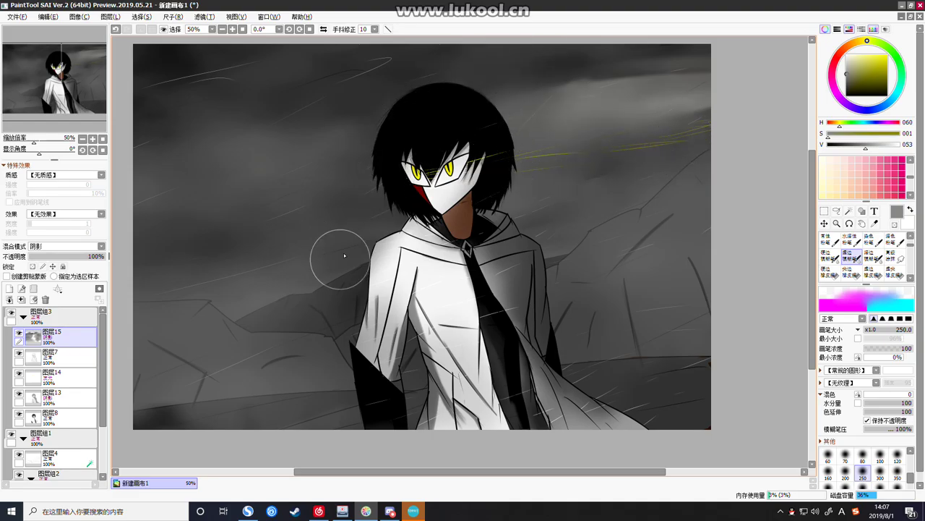
Move the glow layer 图层14 above 图层15 to the top of 图层组3, leaving its name unedited
{"action": "double_click", "coordinate": [64, 380]}
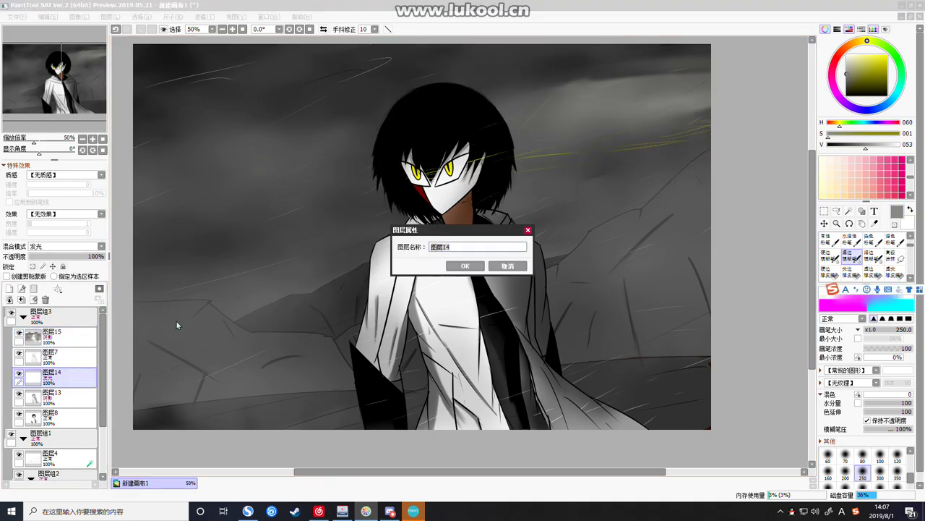
{"action": "left_click", "coordinate": [507, 266]}
{"action": "left_click_drag", "start_coordinate": [75, 375], "coordinate": [86, 337]}
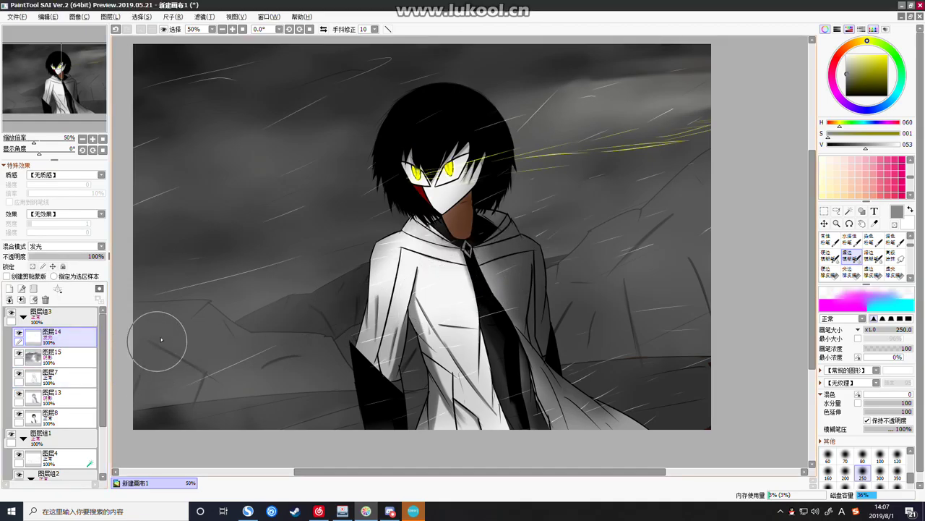
Erase the yellow glow covering the slit pupils of both eyes on 图层14 with the size-14 eraser
{"action": "scroll", "coordinate": [162, 338], "scroll_direction": "up", "scroll_amount": 7}
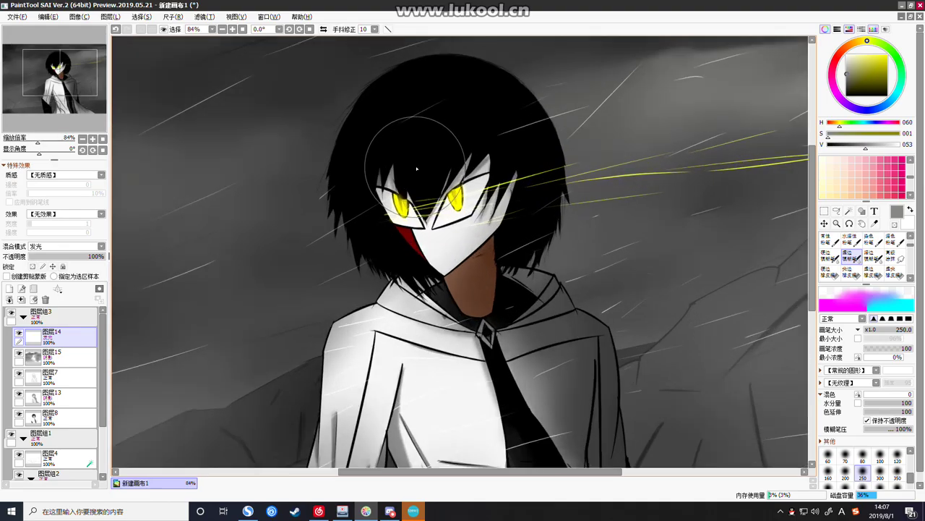
{"action": "scroll", "coordinate": [418, 187], "scroll_direction": "up", "scroll_amount": 2}
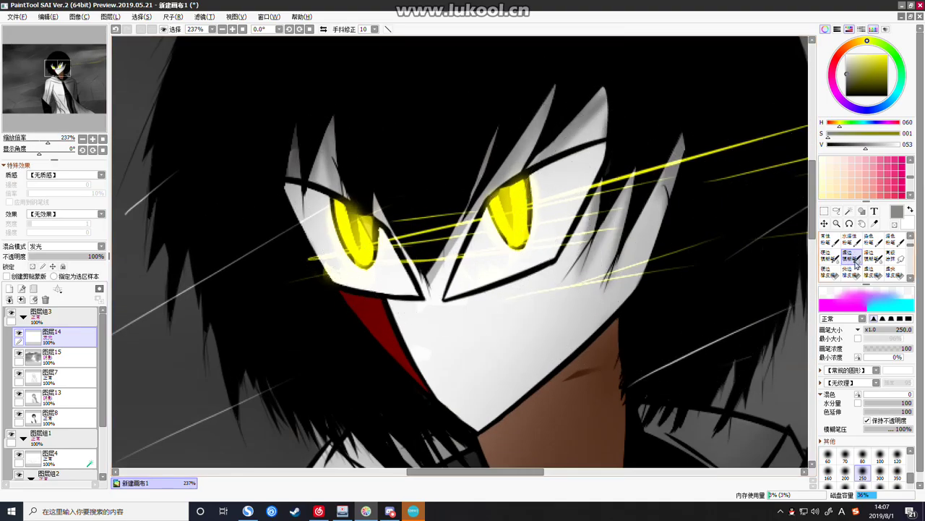
{"action": "left_click", "coordinate": [851, 271]}
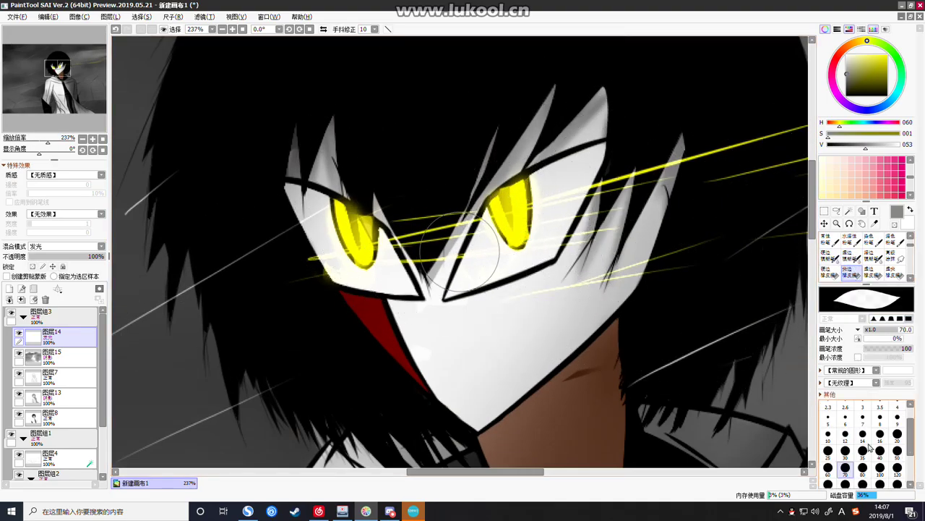
{"action": "left_click", "coordinate": [863, 434]}
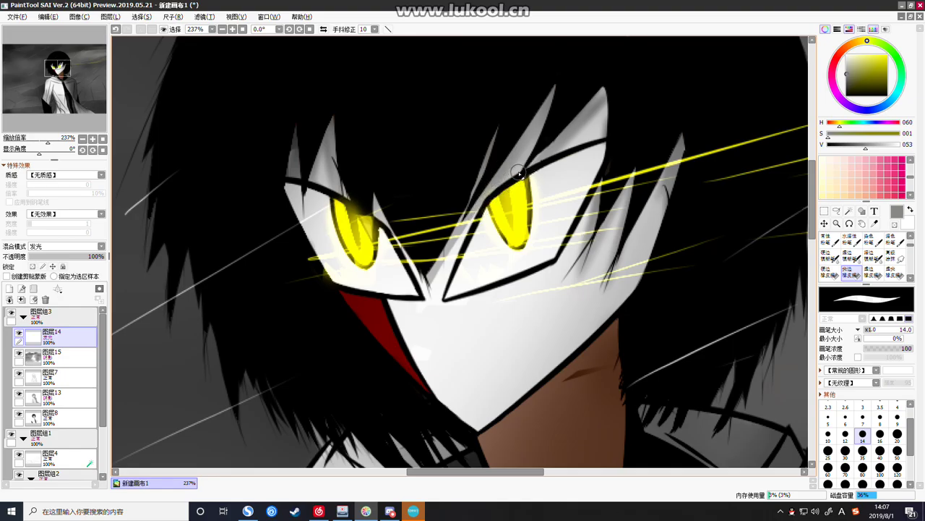
{"action": "left_click_drag", "start_coordinate": [504, 196], "coordinate": [513, 227]}
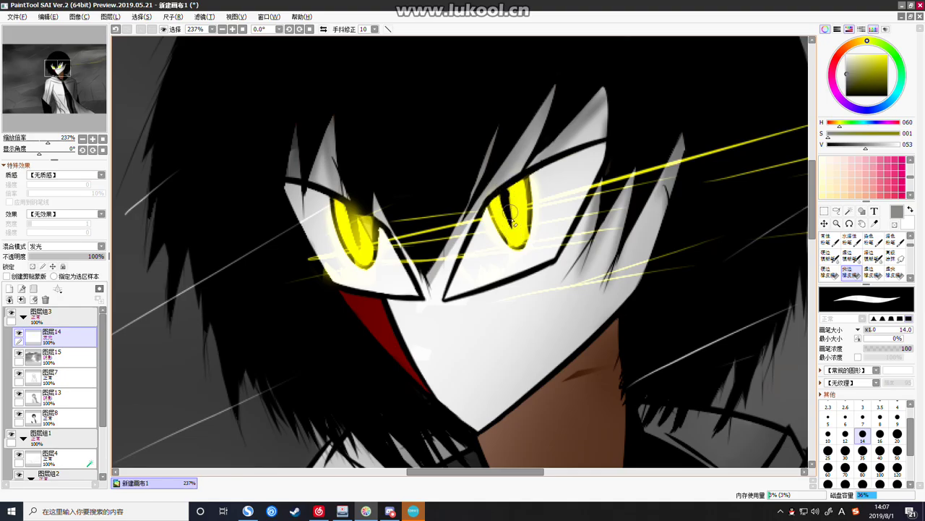
{"action": "key", "text": "ctrl+z"}
{"action": "left_click_drag", "start_coordinate": [505, 192], "coordinate": [512, 213]}
{"action": "mouse_move", "coordinate": [349, 198]}
{"action": "left_mouse_down"}
{"action": "mouse_move", "coordinate": [329, 196]}
{"action": "mouse_move", "coordinate": [383, 227]}
{"action": "left_mouse_up"}
{"action": "left_click_drag", "start_coordinate": [347, 197], "coordinate": [363, 255]}
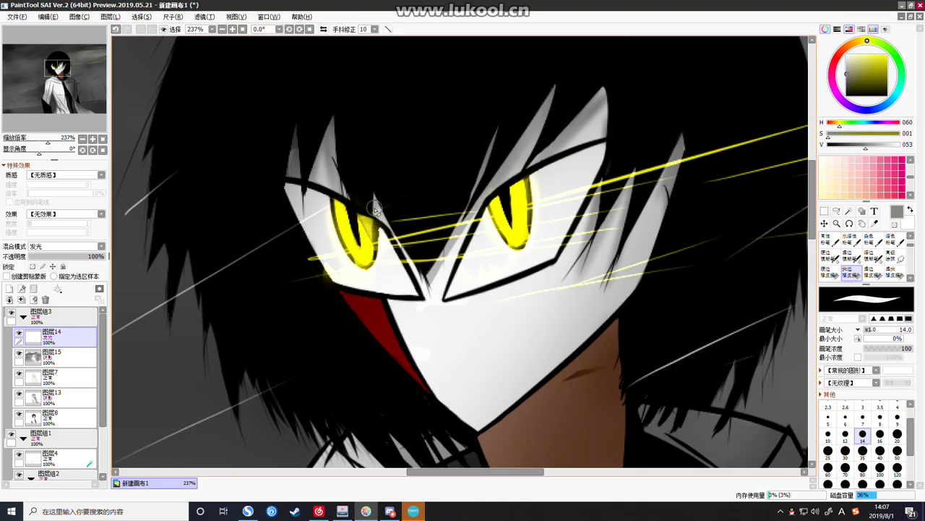
Clean the yellow glow off the dark outlines around both irises with the size-14 eraser
{"action": "mouse_move", "coordinate": [376, 217]}
{"action": "left_mouse_down"}
{"action": "mouse_move", "coordinate": [376, 250]}
{"action": "mouse_move", "coordinate": [379, 216]}
{"action": "mouse_move", "coordinate": [366, 275]}
{"action": "mouse_move", "coordinate": [331, 201]}
{"action": "mouse_move", "coordinate": [346, 254]}
{"action": "left_mouse_up"}
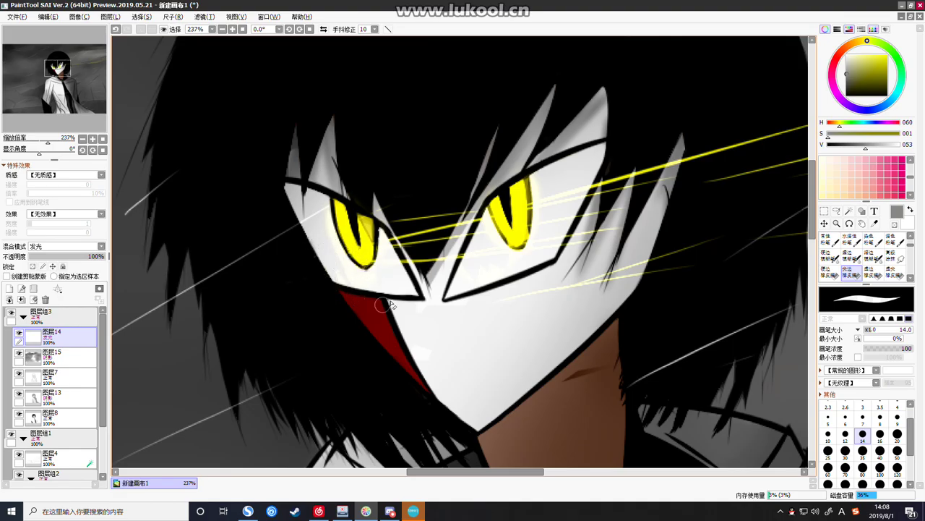
{"action": "left_click_drag", "start_coordinate": [486, 206], "coordinate": [504, 237]}
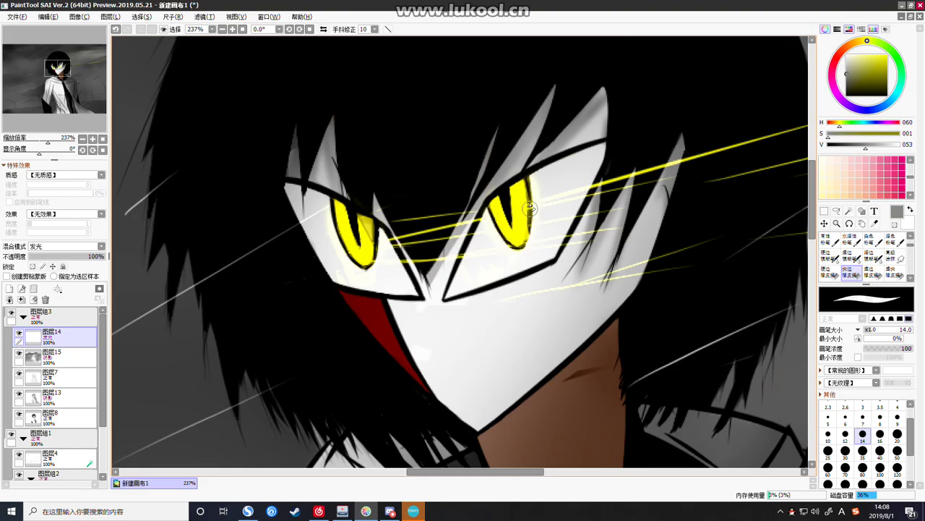
{"action": "left_click_drag", "start_coordinate": [530, 179], "coordinate": [525, 239]}
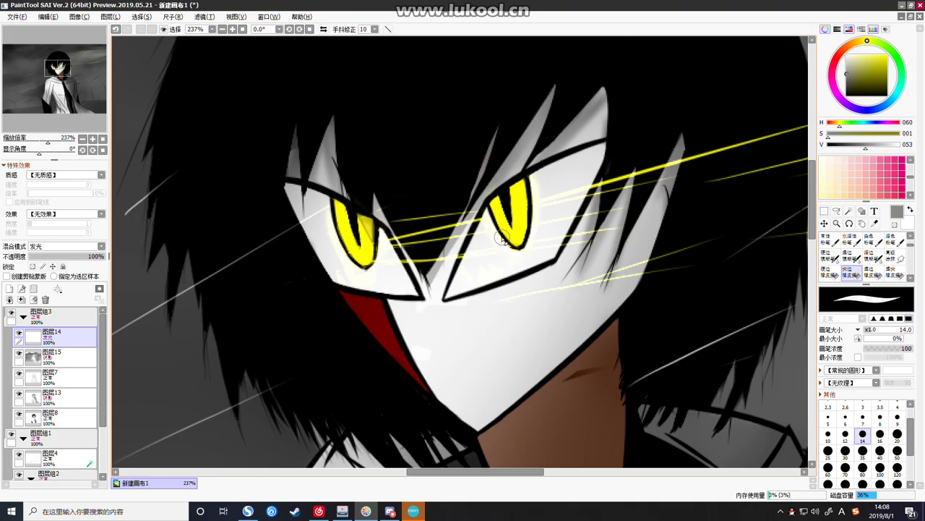
{"action": "left_click_drag", "start_coordinate": [503, 242], "coordinate": [515, 249]}
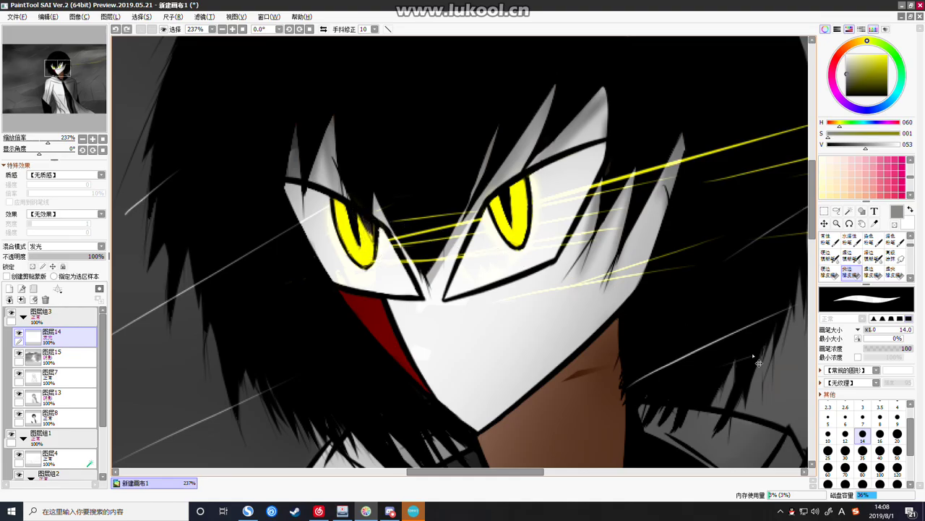
Soften the glow at the upper inner edge of the character's red-marked eye with the blur brush at size 35
{"action": "left_click", "coordinate": [849, 254]}
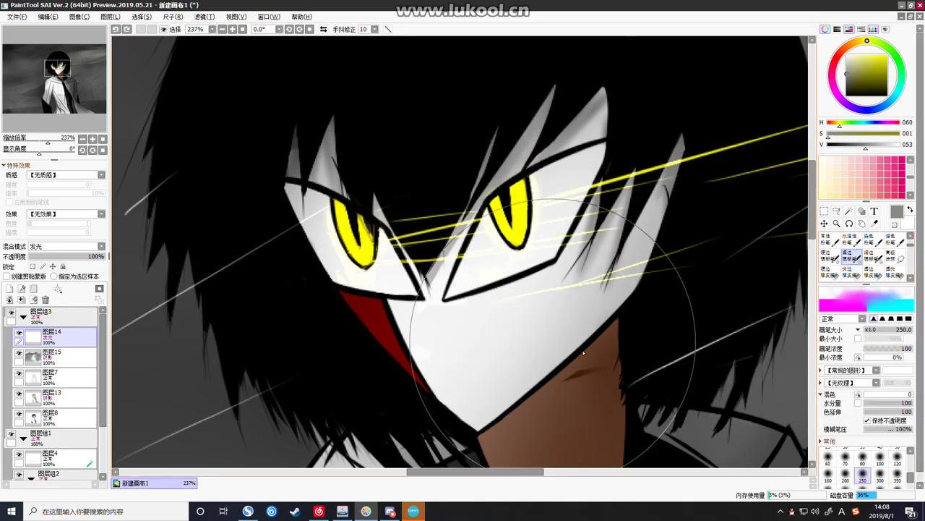
{"action": "left_click", "coordinate": [864, 447]}
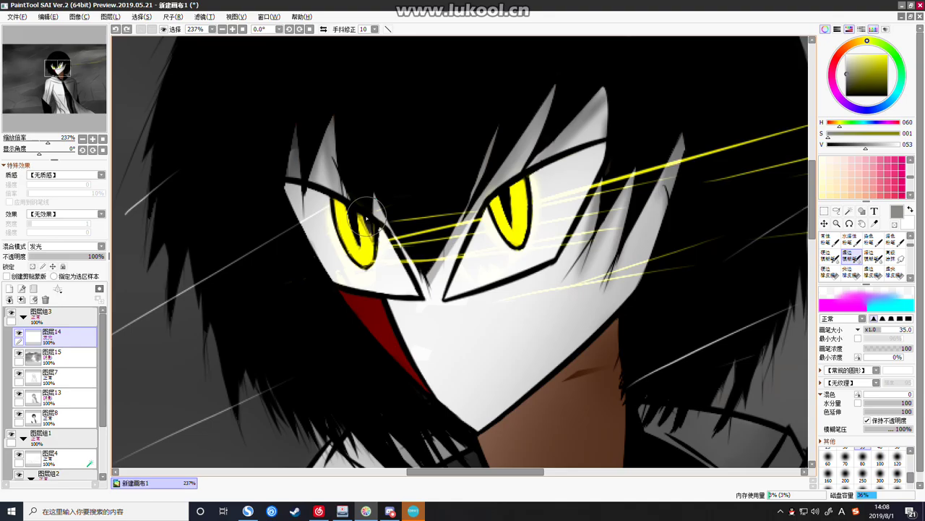
{"action": "key", "text": "ctrl+z"}
{"action": "left_click_drag", "start_coordinate": [365, 223], "coordinate": [369, 247]}
{"action": "key", "text": "ctrl+z"}
{"action": "key", "text": "ctrl+z"}
Examine the glowing eyes, the yellow light trails and the overall composition close up and from a distance
{"action": "scroll", "coordinate": [588, 255], "scroll_direction": "down", "scroll_amount": 10}
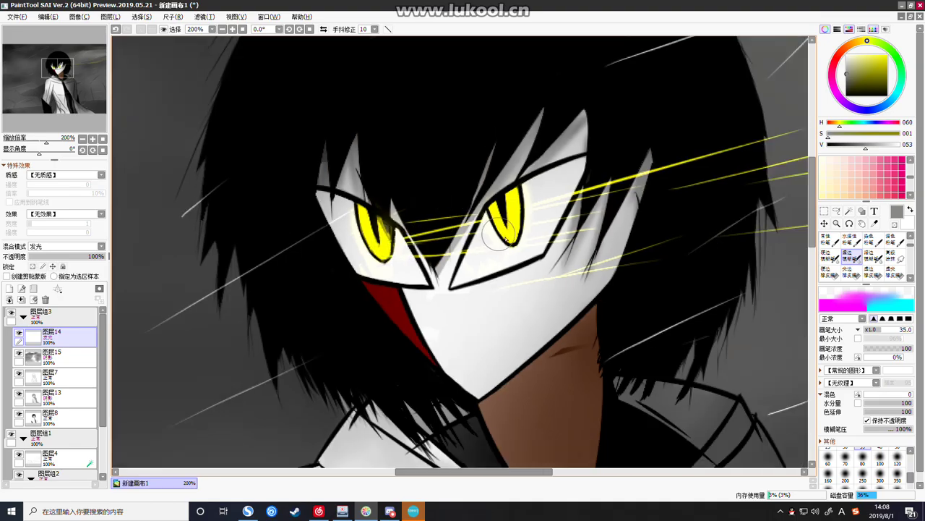
{"action": "scroll", "coordinate": [588, 255], "scroll_direction": "up", "scroll_amount": 3}
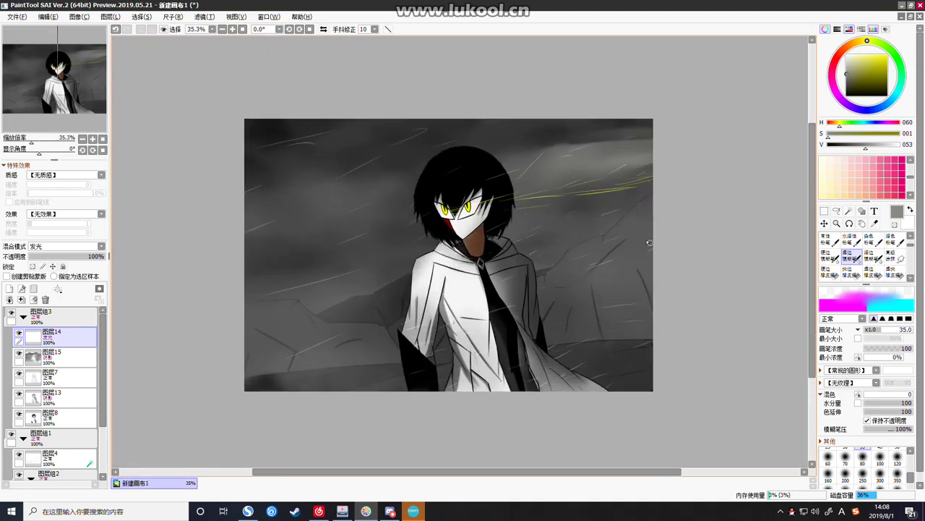
{"action": "scroll", "coordinate": [648, 226], "scroll_direction": "up", "scroll_amount": 1}
{"action": "scroll", "coordinate": [634, 243], "scroll_direction": "down", "scroll_amount": 1}
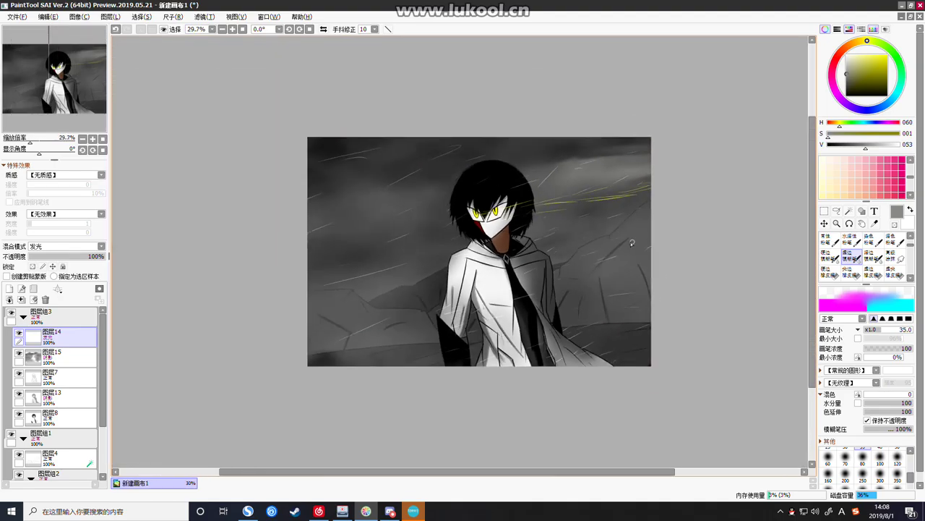
{"action": "scroll", "coordinate": [629, 243], "scroll_direction": "up", "scroll_amount": 1}
{"action": "scroll", "coordinate": [359, 299], "scroll_direction": "down", "scroll_amount": 2}
{"action": "scroll", "coordinate": [359, 299], "scroll_direction": "down", "scroll_amount": 1}
{"action": "scroll", "coordinate": [360, 299], "scroll_direction": "up", "scroll_amount": 4}
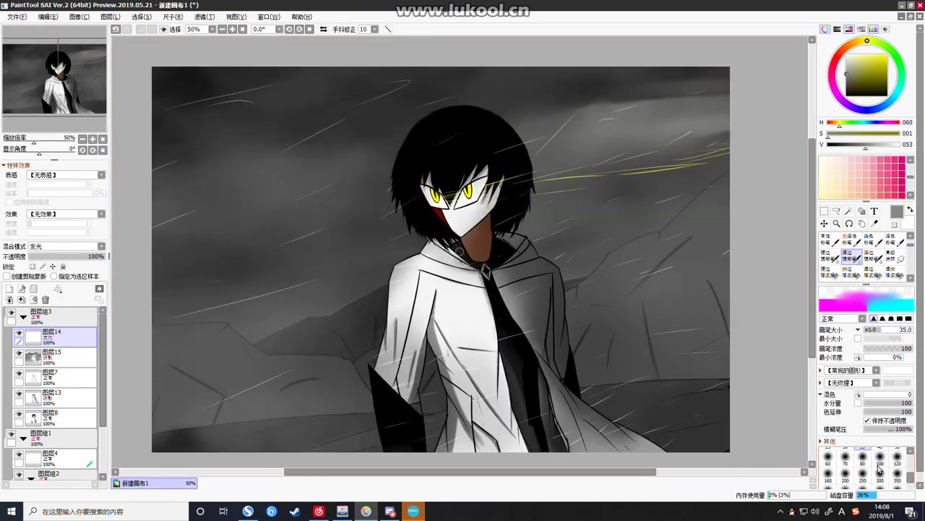
Set the blur brush to size 500 and soften the sky shading beside the character on 图层15
{"action": "scroll", "coordinate": [860, 463], "scroll_direction": "down", "scroll_amount": 1}
{"action": "left_click", "coordinate": [862, 476]}
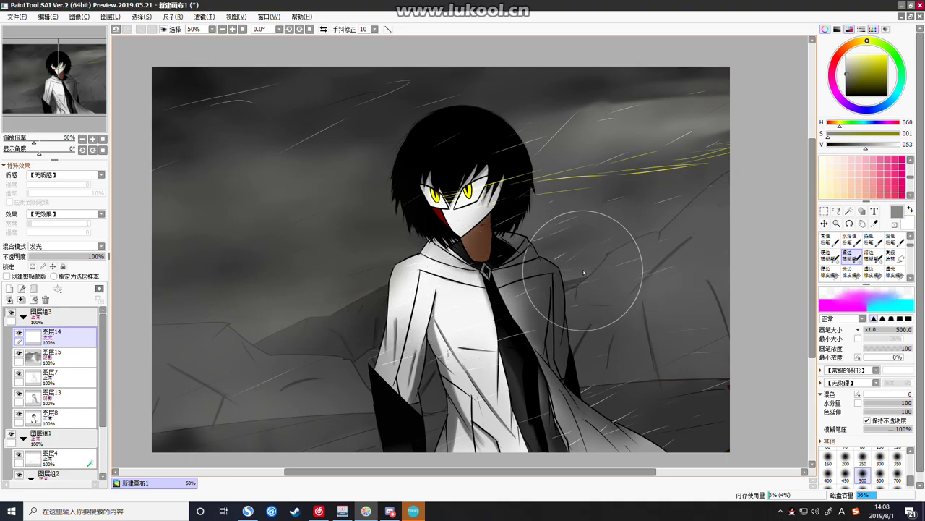
{"action": "key", "text": "ctrl+z"}
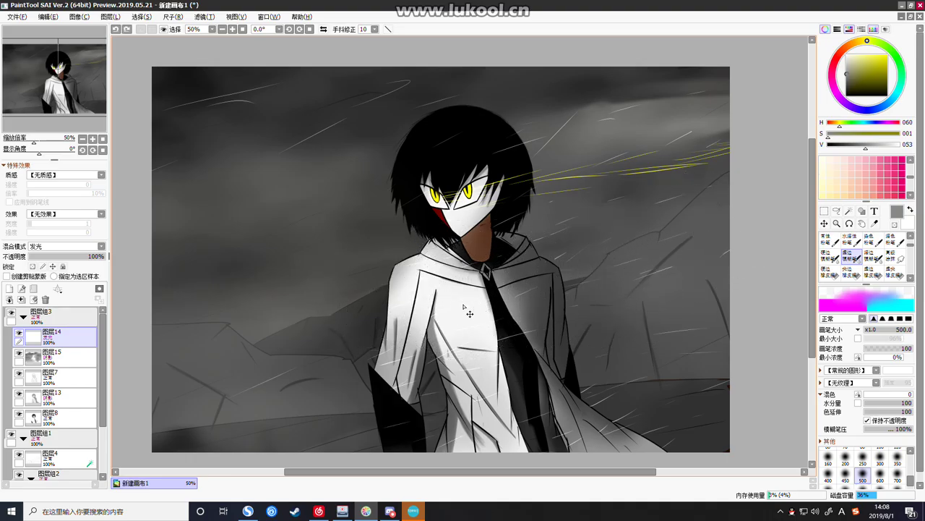
{"action": "left_click", "coordinate": [44, 367]}
{"action": "mouse_move", "coordinate": [338, 335]}
{"action": "left_mouse_down"}
{"action": "mouse_move", "coordinate": [334, 255]}
{"action": "mouse_move", "coordinate": [564, 201]}
{"action": "mouse_move", "coordinate": [439, 295]}
{"action": "mouse_move", "coordinate": [470, 289]}
{"action": "left_mouse_up"}
{"action": "key", "text": "ctrl+z"}
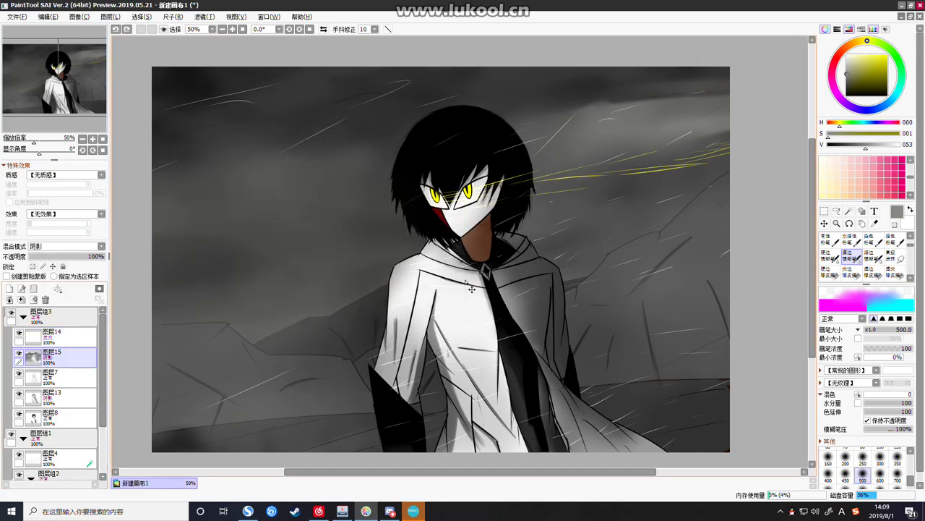
{"action": "left_click_drag", "start_coordinate": [318, 217], "coordinate": [221, 195]}
{"action": "left_click", "coordinate": [194, 472]}
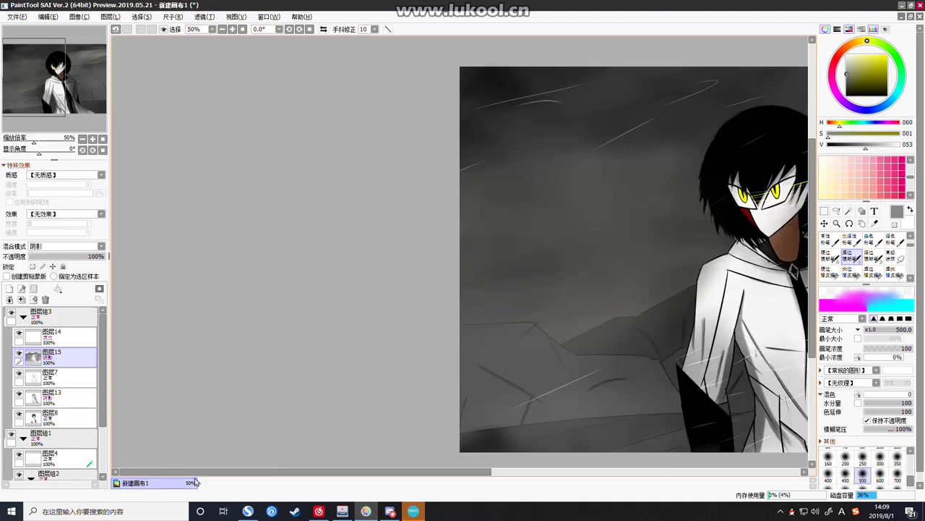
{"action": "left_click_drag", "start_coordinate": [373, 471], "coordinate": [551, 471]}
Try to blur the shading at both lower corners of the ground on 图层15, and undo both strokes
{"action": "left_click_drag", "start_coordinate": [173, 451], "coordinate": [132, 437]}
{"action": "mouse_move", "coordinate": [682, 397]}
{"action": "left_mouse_down"}
{"action": "mouse_move", "coordinate": [657, 381]}
{"action": "mouse_move", "coordinate": [662, 394]}
{"action": "left_mouse_up"}
{"action": "key", "text": "ctrl+z"}
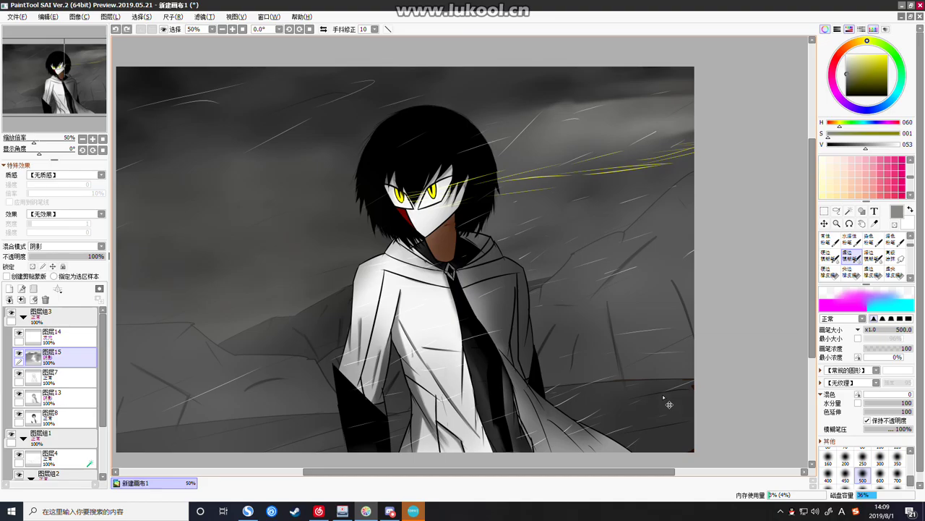
{"action": "key", "text": "ctrl+z"}
Paint near-black strokes (S 0, V 10) across the foreground ground on both sides of the character with the size-35 pencil
{"action": "scroll", "coordinate": [859, 255], "scroll_direction": "down", "scroll_amount": 3}
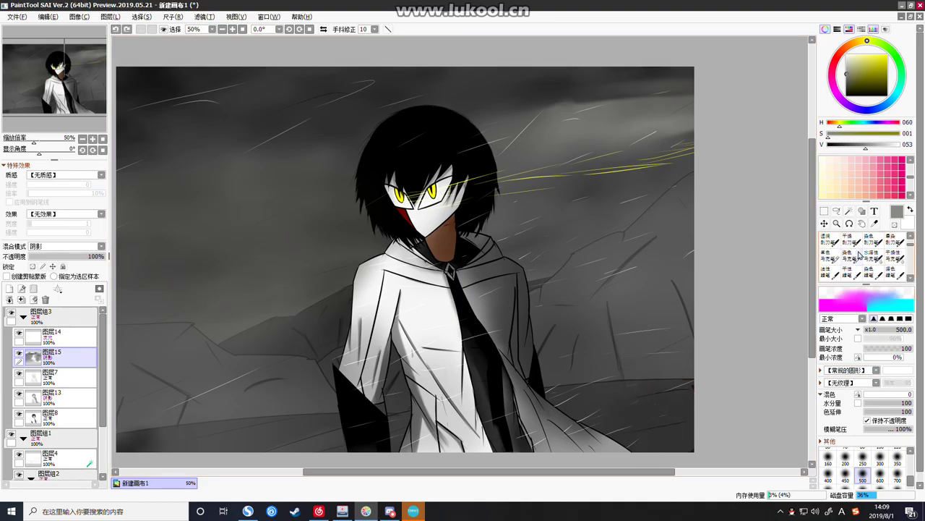
{"action": "scroll", "coordinate": [857, 255], "scroll_direction": "up", "scroll_amount": 2}
{"action": "left_click", "coordinate": [839, 245]}
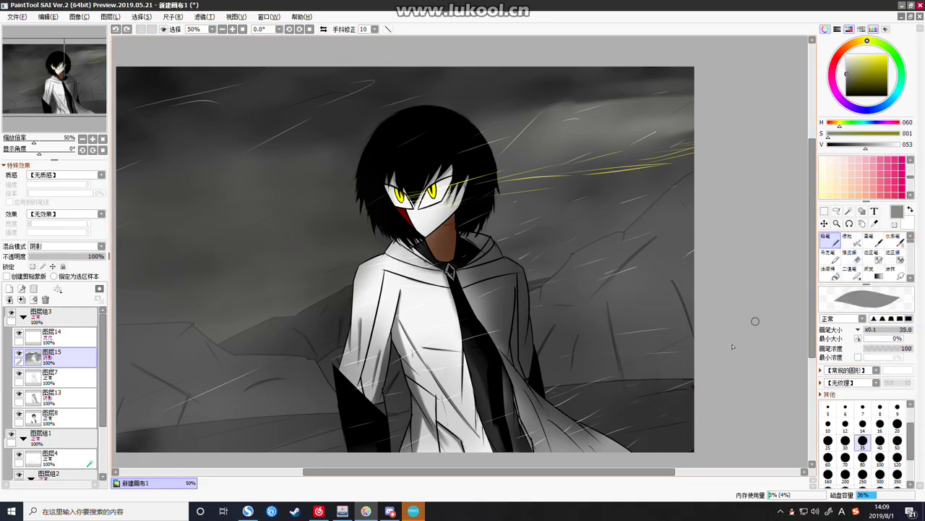
{"action": "left_click_drag", "start_coordinate": [691, 431], "coordinate": [453, 444]}
{"action": "key", "text": "ctrl+z"}
{"action": "left_click", "coordinate": [847, 92]}
{"action": "left_click_drag", "start_coordinate": [695, 408], "coordinate": [491, 411]}
{"action": "mouse_move", "coordinate": [322, 440]}
{"action": "left_mouse_down"}
{"action": "mouse_move", "coordinate": [199, 452]}
{"action": "mouse_move", "coordinate": [149, 442]}
{"action": "left_mouse_up"}
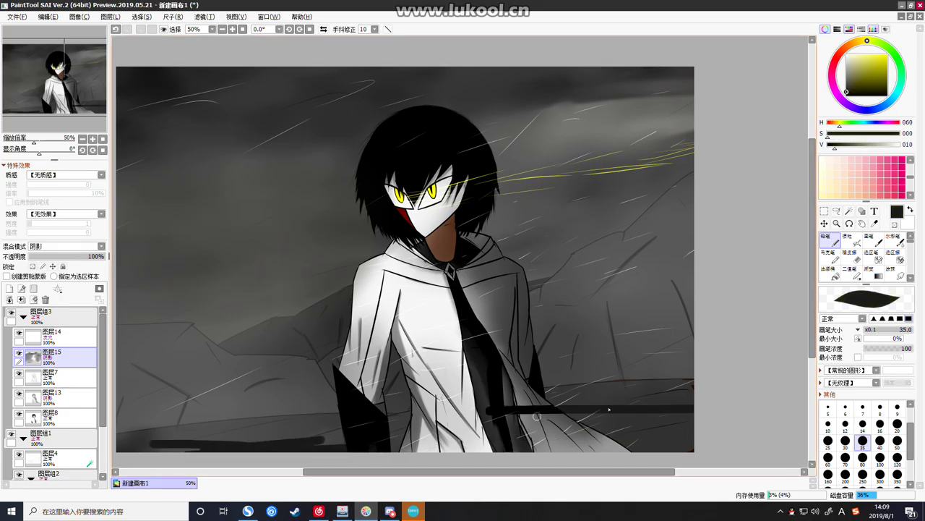
Blend the near-black strokes into the foreground ground with the blur brush at size 500
{"action": "scroll", "coordinate": [860, 264], "scroll_direction": "down", "scroll_amount": 3}
{"action": "scroll", "coordinate": [860, 265], "scroll_direction": "down", "scroll_amount": 5}
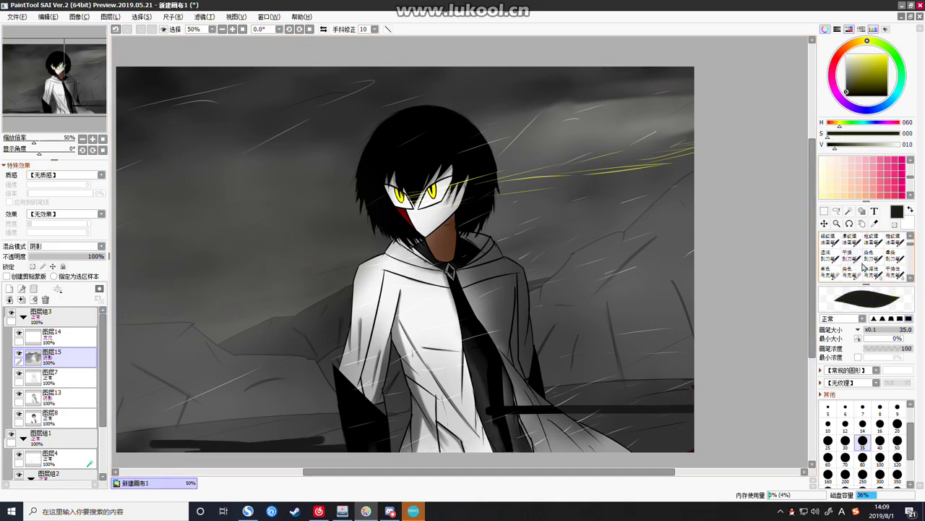
{"action": "left_click", "coordinate": [850, 273]}
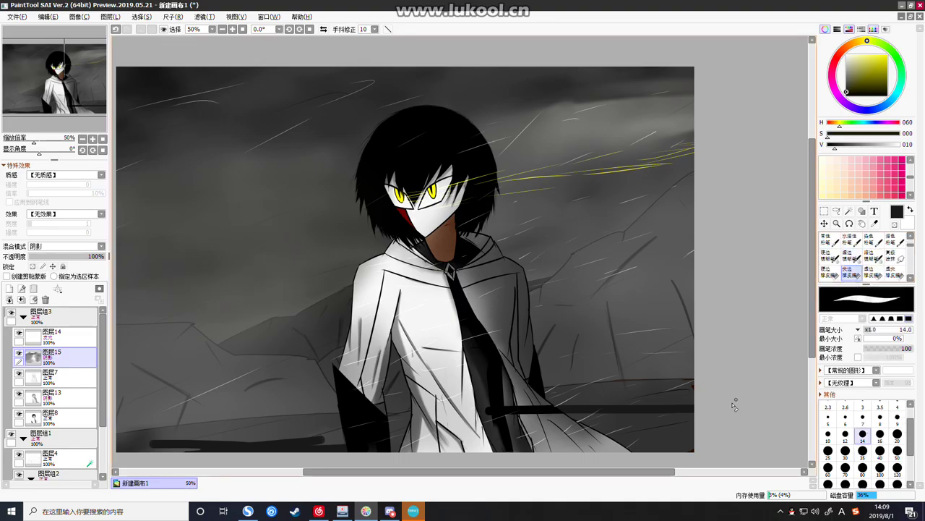
{"action": "left_click", "coordinate": [852, 254]}
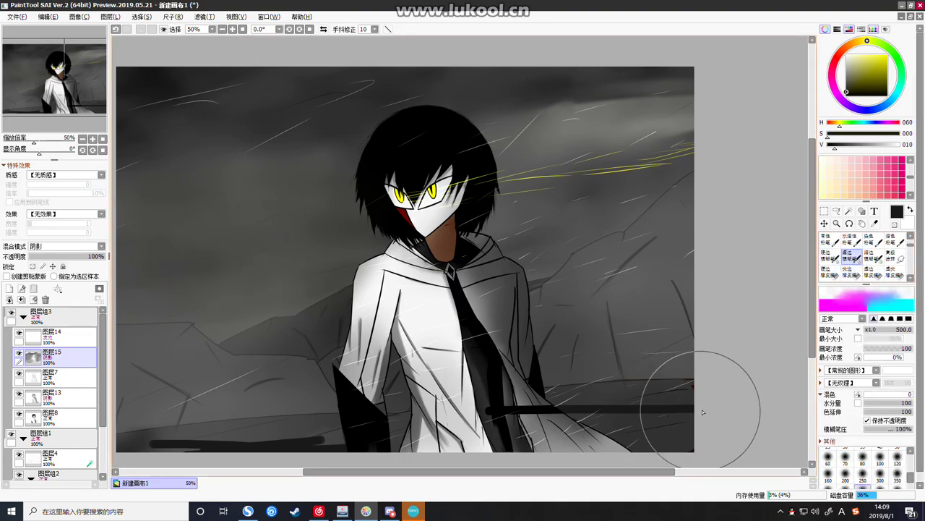
{"action": "left_click_drag", "start_coordinate": [692, 392], "coordinate": [506, 408]}
{"action": "mouse_move", "coordinate": [651, 425]}
{"action": "left_mouse_down"}
{"action": "mouse_move", "coordinate": [169, 425]}
{"action": "mouse_move", "coordinate": [244, 437]}
{"action": "mouse_move", "coordinate": [232, 449]}
{"action": "left_mouse_up"}
{"action": "scroll", "coordinate": [260, 427], "scroll_direction": "down", "scroll_amount": 5}
{"action": "scroll", "coordinate": [201, 434], "scroll_direction": "up", "scroll_amount": 5}
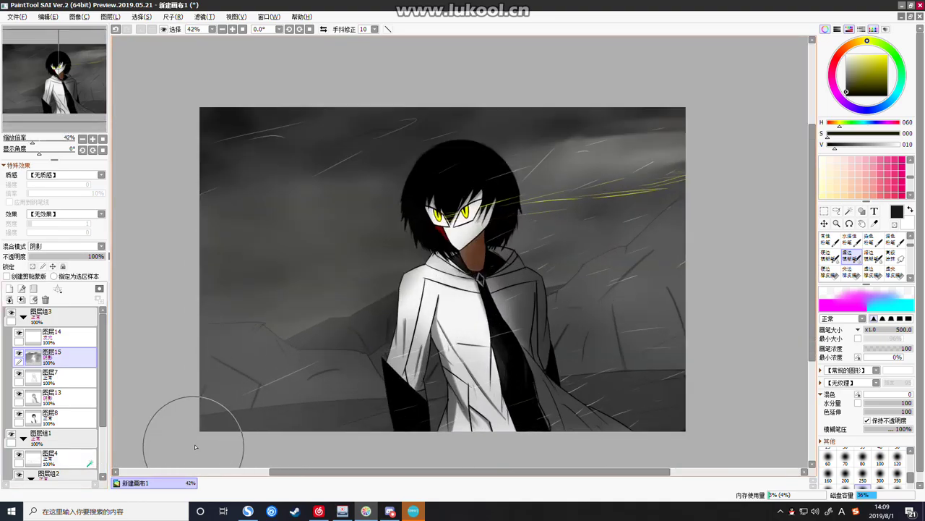
Try to move the background group 图层组2 directly below 图层15, and undo the move
{"action": "scroll", "coordinate": [53, 422], "scroll_direction": "down", "scroll_amount": 3}
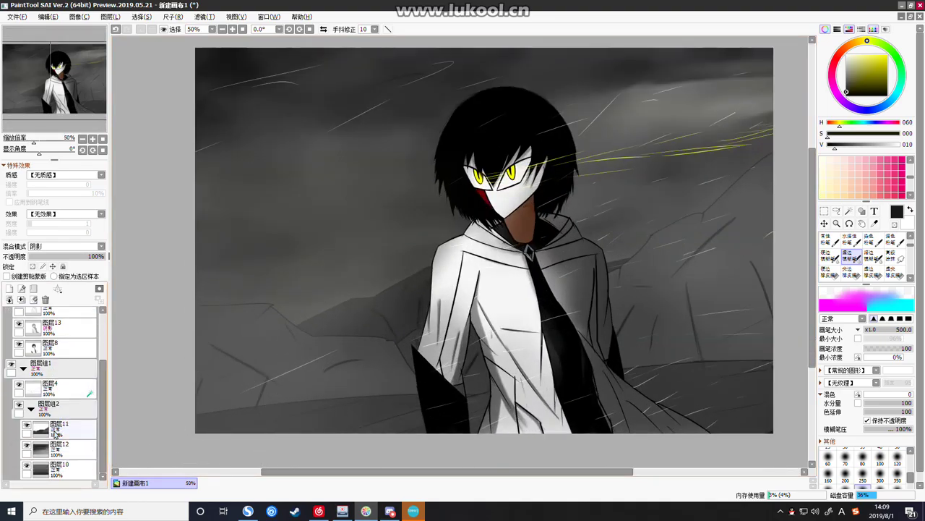
{"action": "left_click_drag", "start_coordinate": [56, 418], "coordinate": [52, 375]}
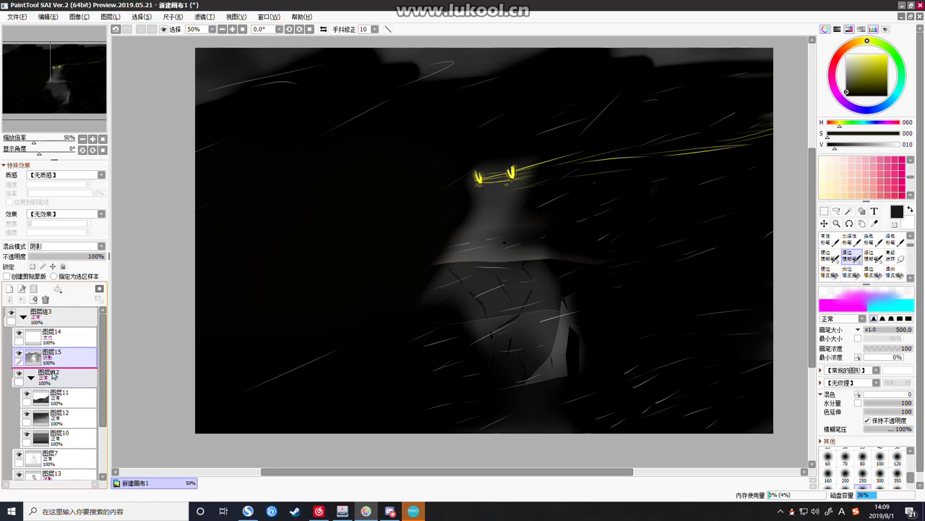
{"action": "key", "text": "ctrl+z"}
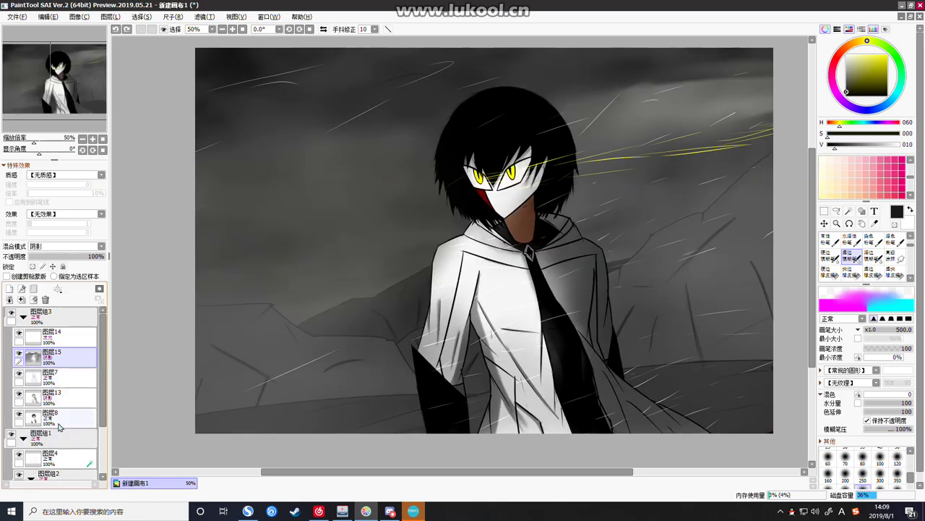
Erase the 图层15 shading over the rocks left of the character with the eraser at size 250
{"action": "scroll", "coordinate": [351, 341], "scroll_direction": "up", "scroll_amount": 3}
{"action": "scroll", "coordinate": [349, 343], "scroll_direction": "down", "scroll_amount": 6}
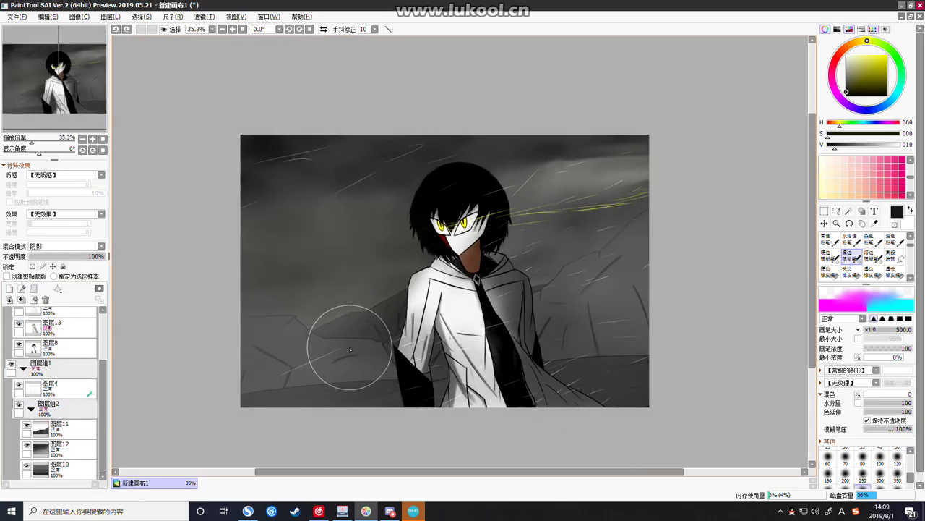
{"action": "scroll", "coordinate": [327, 355], "scroll_direction": "up", "scroll_amount": 3}
{"action": "scroll", "coordinate": [352, 325], "scroll_direction": "up", "scroll_amount": 1}
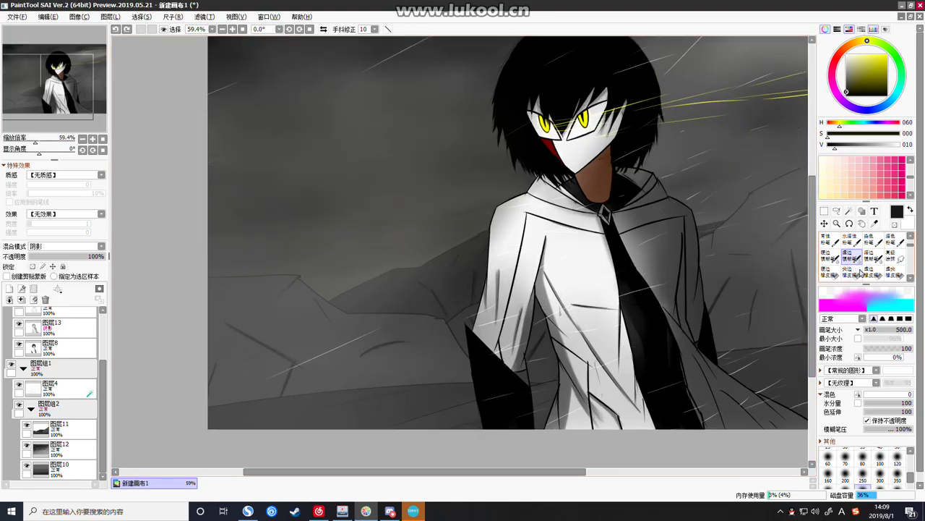
{"action": "left_click", "coordinate": [860, 272]}
{"action": "left_click", "coordinate": [862, 484]}
{"action": "mouse_move", "coordinate": [376, 340]}
{"action": "left_mouse_down"}
{"action": "mouse_move", "coordinate": [296, 378]}
{"action": "mouse_move", "coordinate": [238, 351]}
{"action": "mouse_move", "coordinate": [325, 360]}
{"action": "left_mouse_up"}
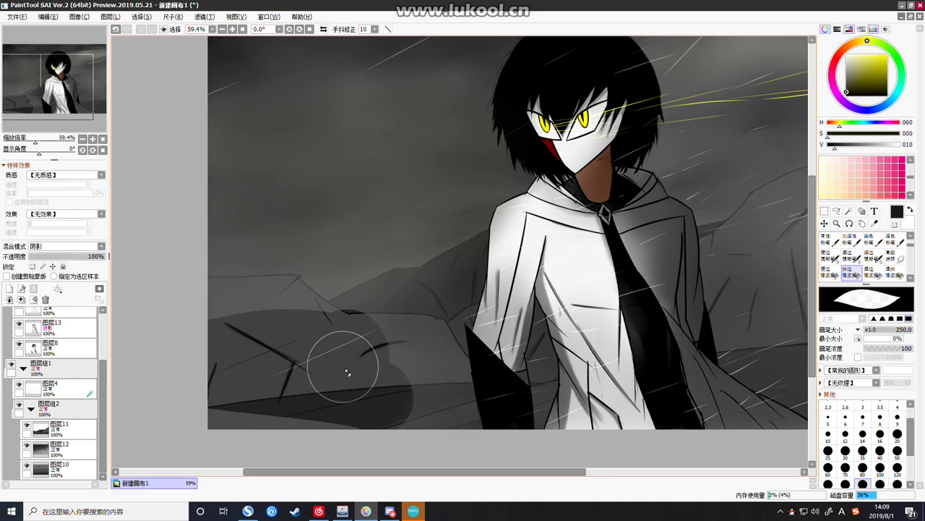
{"action": "key", "text": "ctrl+z"}
{"action": "mouse_move", "coordinate": [386, 365]}
{"action": "left_mouse_down"}
{"action": "mouse_move", "coordinate": [155, 341]}
{"action": "mouse_move", "coordinate": [233, 376]}
{"action": "mouse_move", "coordinate": [210, 326]}
{"action": "mouse_move", "coordinate": [286, 318]}
{"action": "mouse_move", "coordinate": [283, 310]}
{"action": "mouse_move", "coordinate": [347, 346]}
{"action": "mouse_move", "coordinate": [413, 361]}
{"action": "left_mouse_up"}
Erase the 图层15 shading from the right-hand rocks, the foreground ground and the distant ridge with the size-250 eraser
{"action": "scroll", "coordinate": [356, 342], "scroll_direction": "down", "scroll_amount": 5}
{"action": "scroll", "coordinate": [542, 323], "scroll_direction": "up", "scroll_amount": 3}
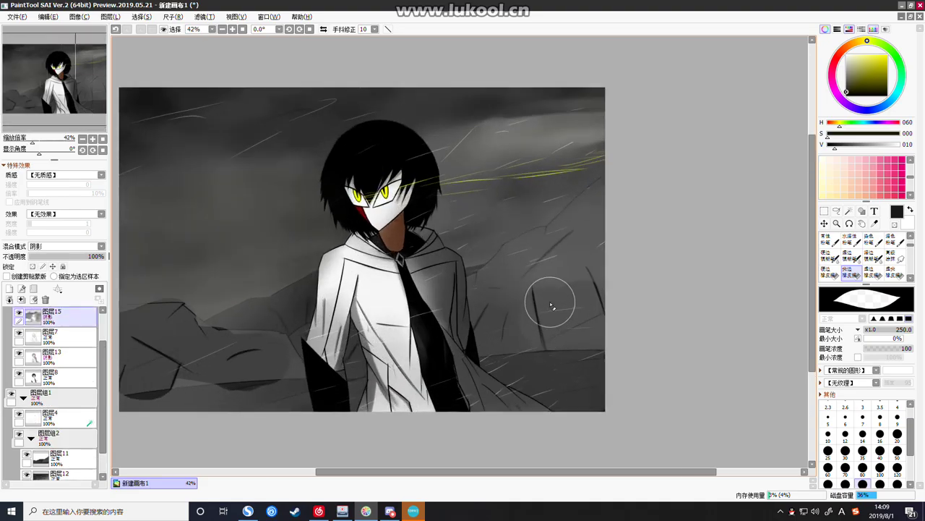
{"action": "left_click_drag", "start_coordinate": [289, 381], "coordinate": [116, 377]}
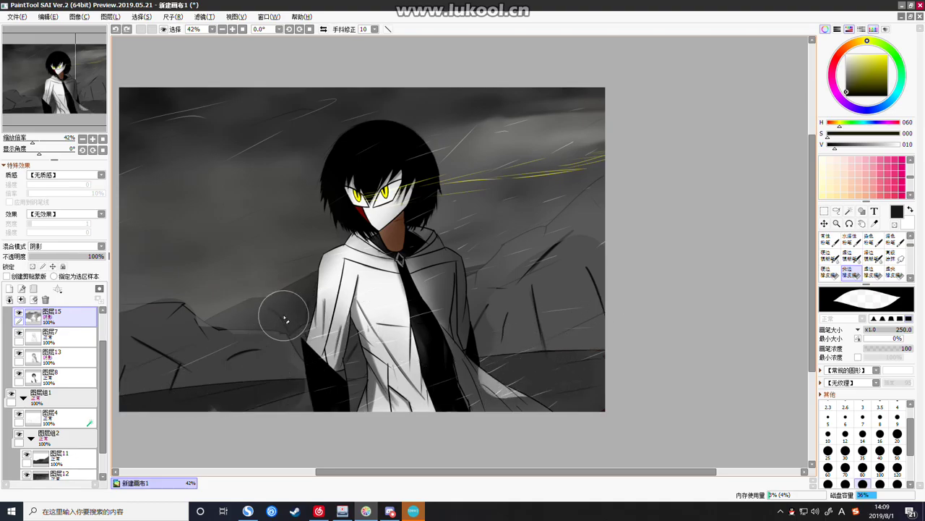
{"action": "left_click_drag", "start_coordinate": [283, 310], "coordinate": [208, 313]}
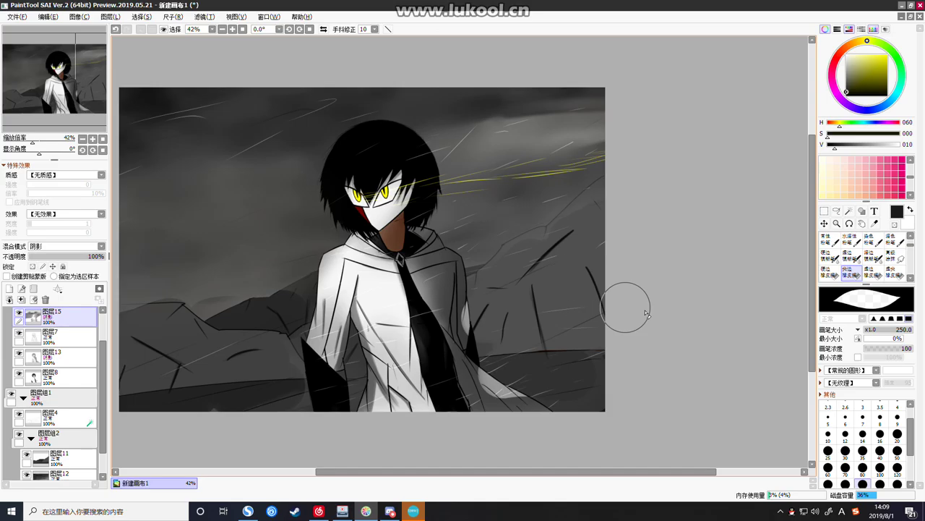
{"action": "scroll", "coordinate": [837, 268], "scroll_direction": "down", "scroll_amount": 1}
{"action": "scroll", "coordinate": [837, 268], "scroll_direction": "up", "scroll_amount": 1}
Soften the remaining shading edges along the distant ridge and the ground on 图层15 with the blur brush at size 250
{"action": "left_click", "coordinate": [850, 259]}
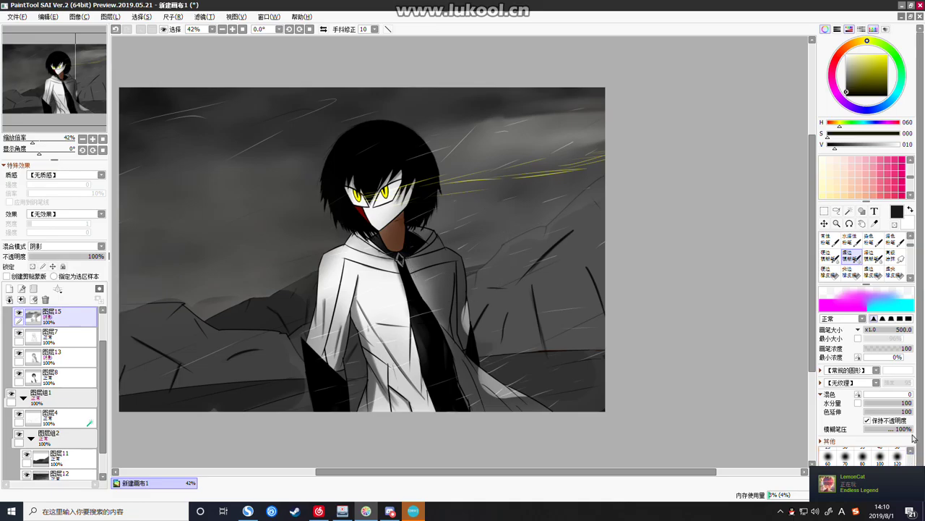
{"action": "scroll", "coordinate": [917, 437], "scroll_direction": "down", "scroll_amount": 1}
{"action": "left_click", "coordinate": [880, 463]}
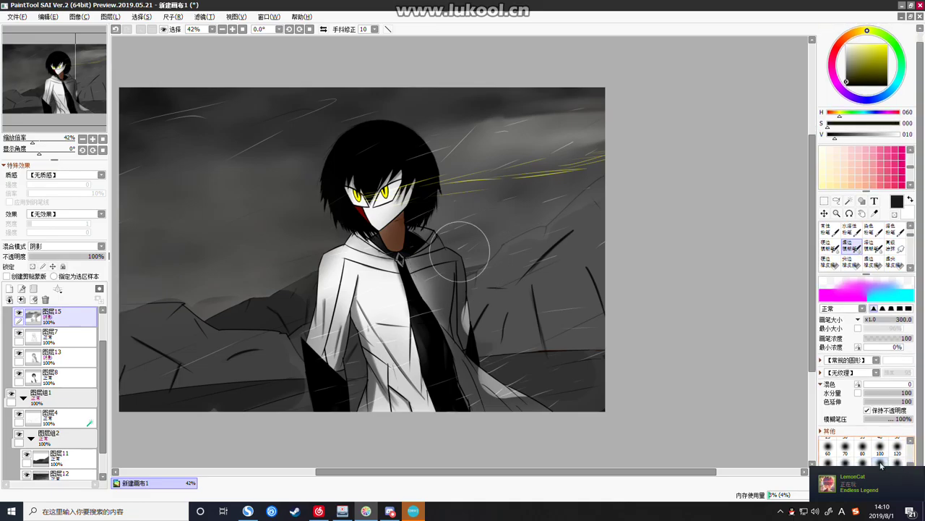
{"action": "left_click", "coordinate": [863, 466]}
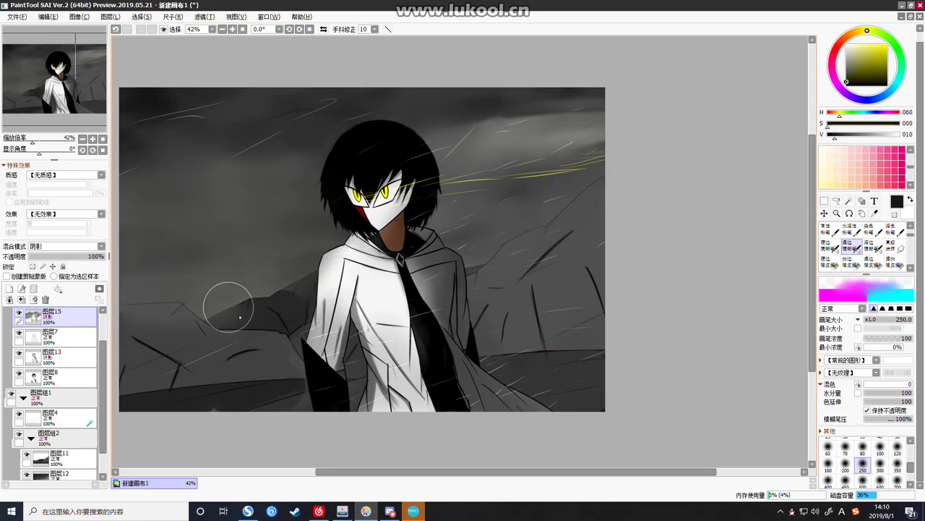
{"action": "mouse_move", "coordinate": [250, 311]}
{"action": "left_mouse_down"}
{"action": "mouse_move", "coordinate": [292, 311]}
{"action": "mouse_move", "coordinate": [280, 304]}
{"action": "left_mouse_up"}
{"action": "left_click_drag", "start_coordinate": [300, 407], "coordinate": [244, 410]}
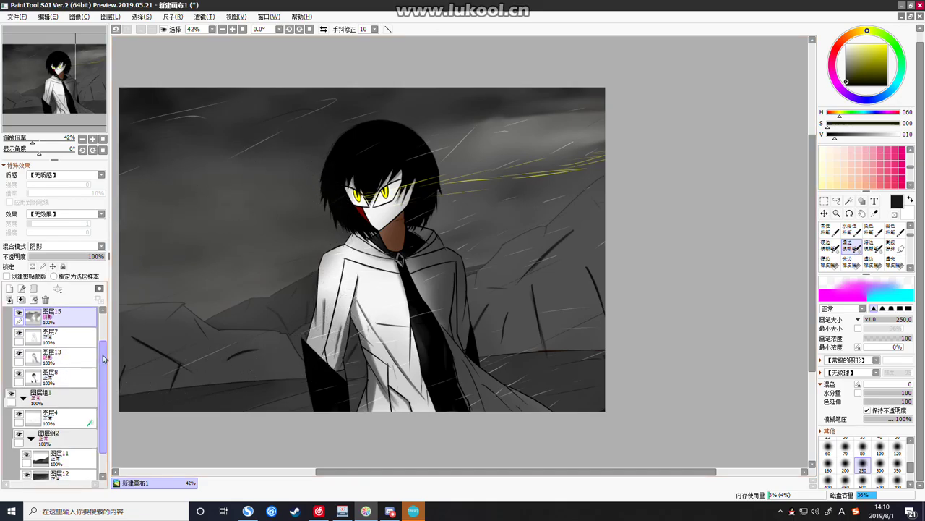
Move 图层7 directly above 图层15 in 图层组3, leaving its name unedited
{"action": "scroll", "coordinate": [103, 361], "scroll_direction": "up", "scroll_amount": 2}
{"action": "left_click", "coordinate": [69, 378]}
{"action": "double_click", "coordinate": [69, 378]}
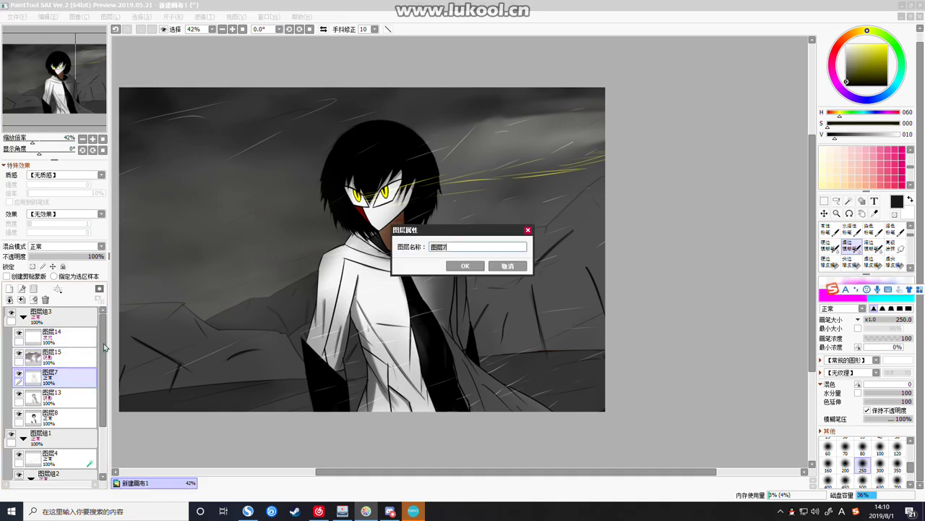
{"action": "left_click", "coordinate": [506, 268]}
{"action": "mouse_move", "coordinate": [61, 378]}
{"action": "left_mouse_down"}
{"action": "mouse_move", "coordinate": [69, 339]}
{"action": "mouse_move", "coordinate": [66, 365]}
{"action": "left_mouse_up"}
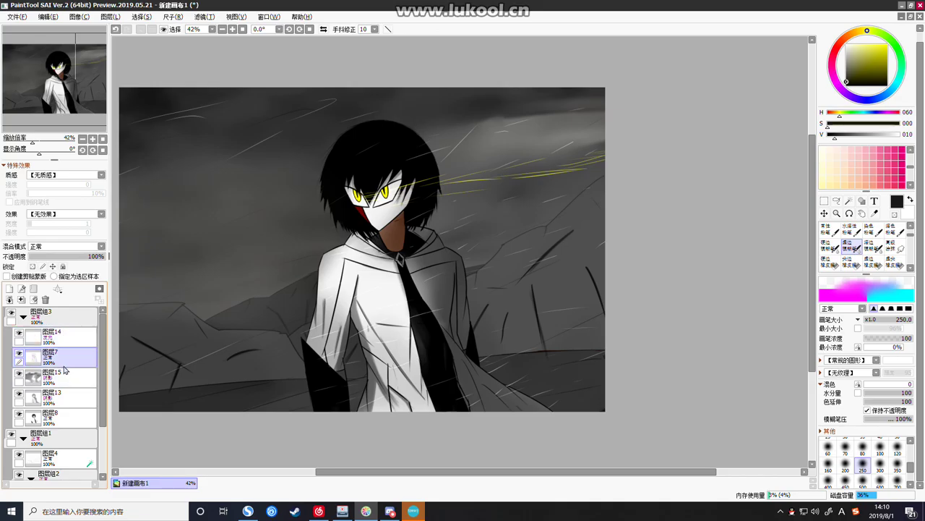
Compare the artwork with 图层15, 图层13 and 图层8 hidden and shown, leaving all three visible
{"action": "left_click", "coordinate": [19, 374]}
{"action": "left_click", "coordinate": [20, 376]}
{"action": "left_click", "coordinate": [21, 375]}
{"action": "left_click", "coordinate": [20, 375]}
{"action": "left_click", "coordinate": [20, 376]}
{"action": "left_click", "coordinate": [19, 395]}
{"action": "left_click", "coordinate": [19, 395]}
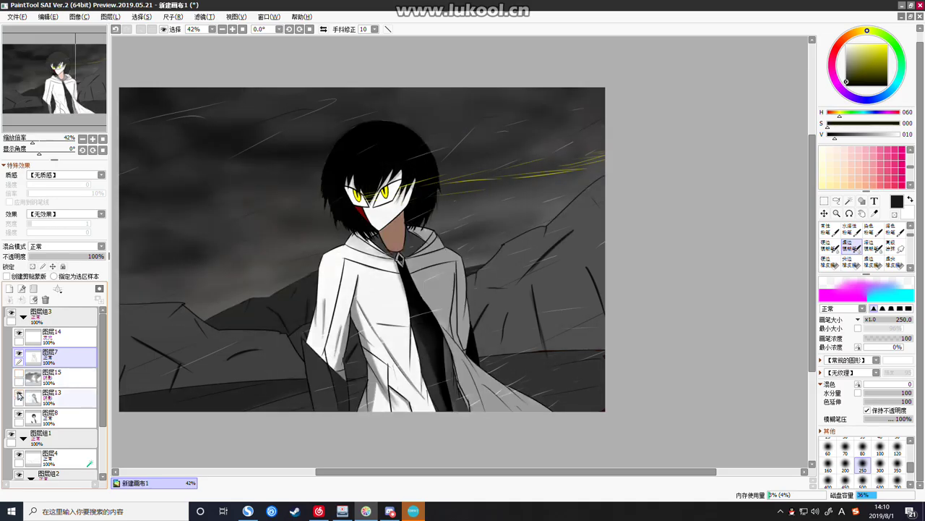
{"action": "left_click", "coordinate": [20, 415]}
{"action": "left_click", "coordinate": [19, 415]}
{"action": "left_click", "coordinate": [20, 415]}
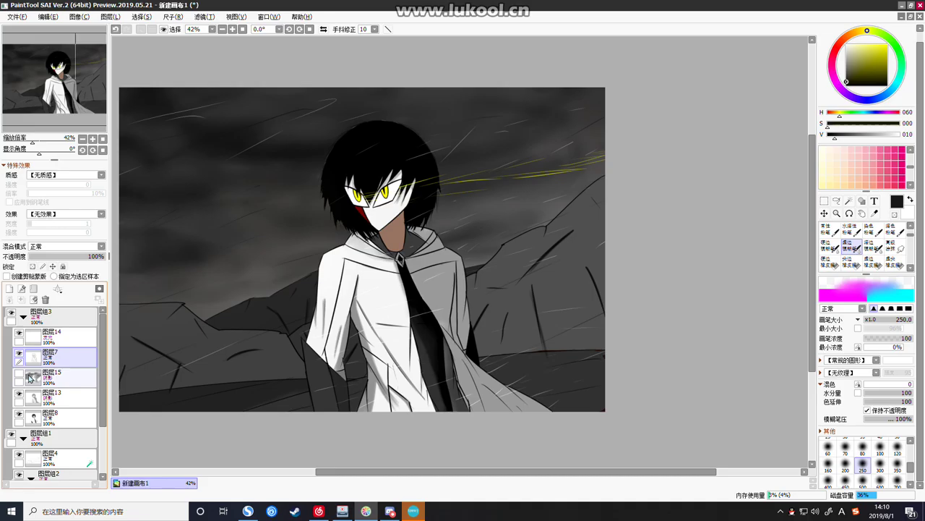
{"action": "left_click", "coordinate": [20, 375]}
Move the background group 图层组1 above 图层组3 to the top of the layer stack
{"action": "scroll", "coordinate": [95, 360], "scroll_direction": "down", "scroll_amount": 3}
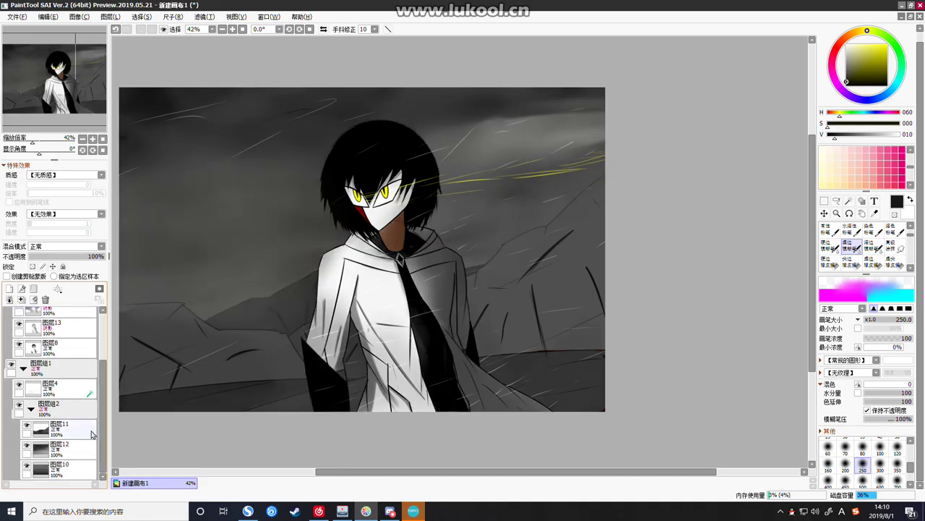
{"action": "left_click_drag", "start_coordinate": [105, 379], "coordinate": [104, 333]}
{"action": "left_click_drag", "start_coordinate": [63, 438], "coordinate": [82, 316]}
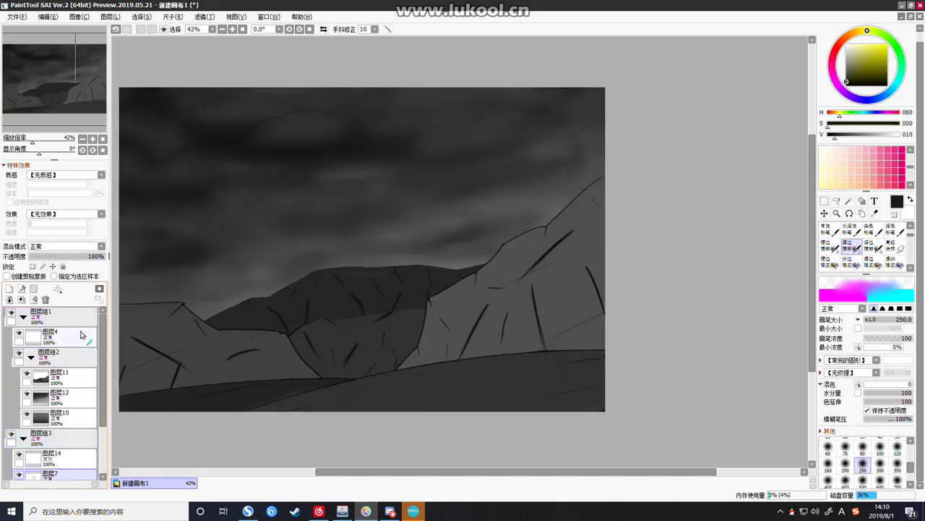
Try moving 图层组2 out of 图层组1 into 图层组3, directly below 图层8
{"action": "left_click", "coordinate": [19, 334]}
{"action": "left_click", "coordinate": [19, 334]}
{"action": "mouse_move", "coordinate": [47, 350]}
{"action": "left_mouse_down"}
{"action": "mouse_move", "coordinate": [61, 316]}
{"action": "mouse_move", "coordinate": [65, 477]}
{"action": "mouse_move", "coordinate": [66, 423]}
{"action": "left_mouse_up"}
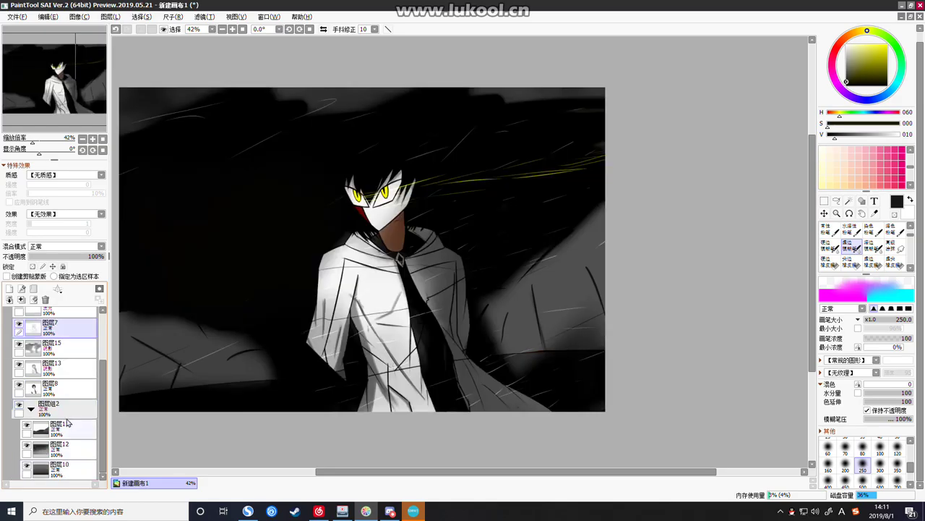
{"action": "scroll", "coordinate": [70, 380], "scroll_direction": "up", "scroll_amount": 3}
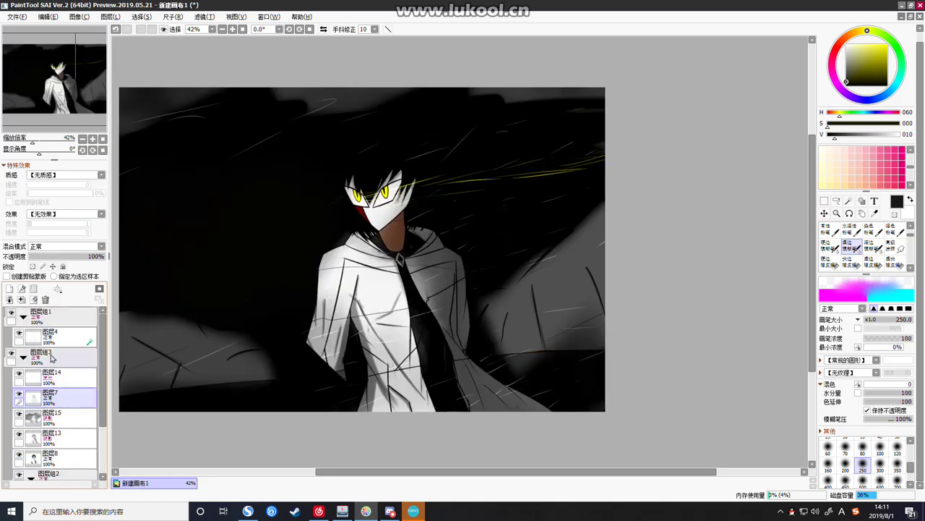
{"action": "scroll", "coordinate": [58, 367], "scroll_direction": "down", "scroll_amount": 3}
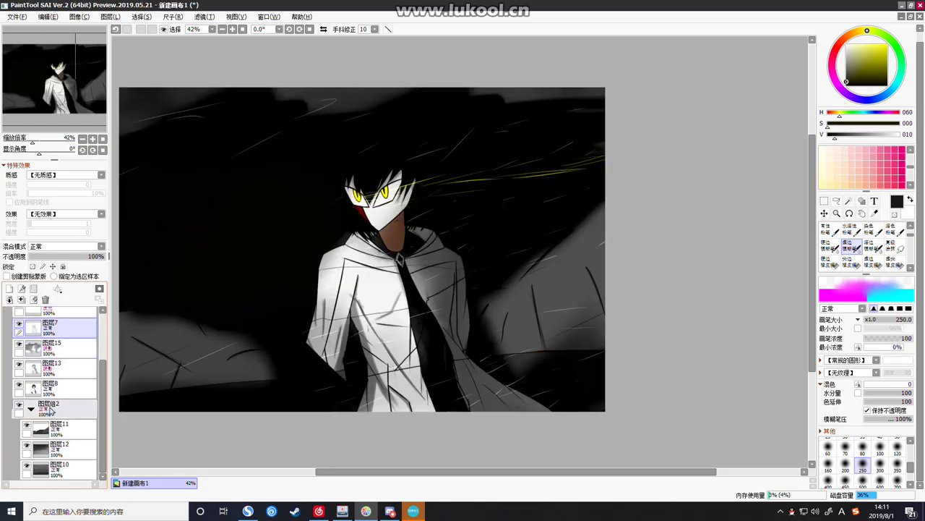
{"action": "scroll", "coordinate": [49, 409], "scroll_direction": "up", "scroll_amount": 4}
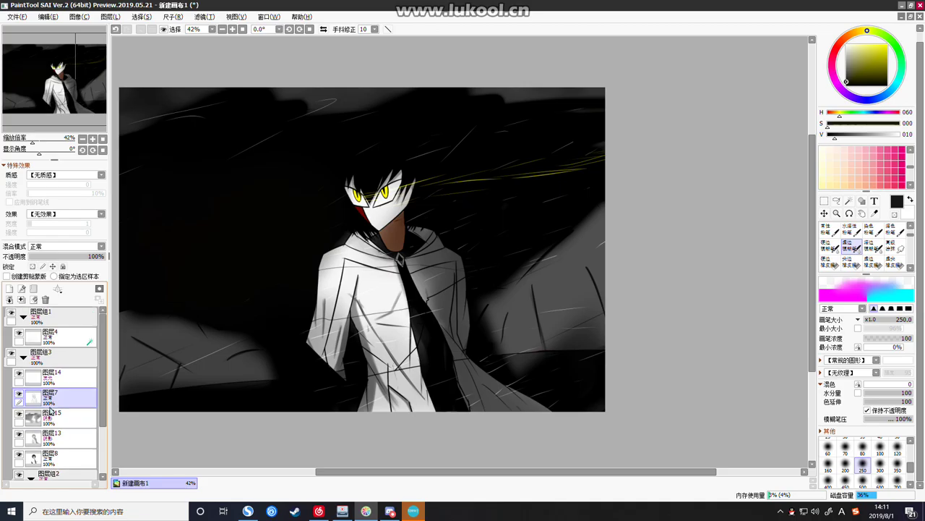
Try nesting 图层组1 inside 图层组2, directly above 图层11
{"action": "left_click", "coordinate": [57, 320]}
{"action": "left_click_drag", "start_coordinate": [54, 317], "coordinate": [61, 454]}
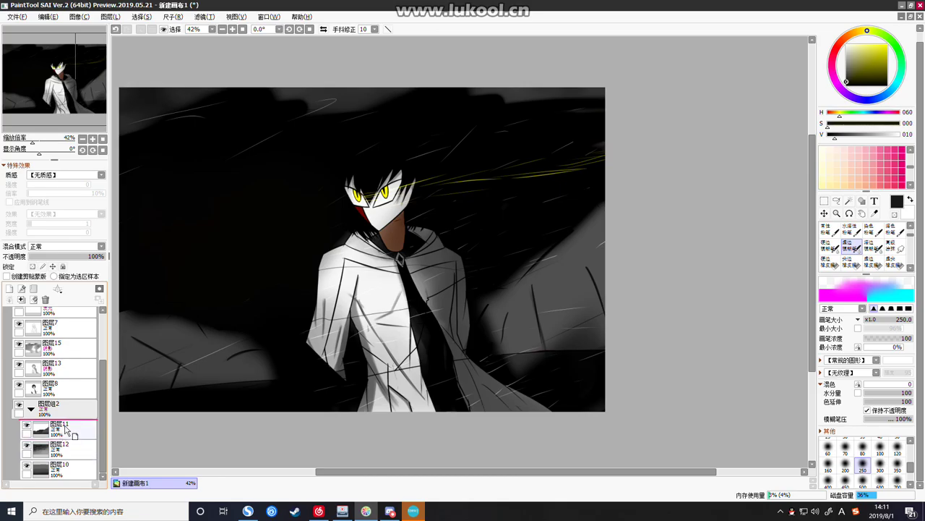
{"action": "scroll", "coordinate": [78, 414], "scroll_direction": "up", "scroll_amount": 2}
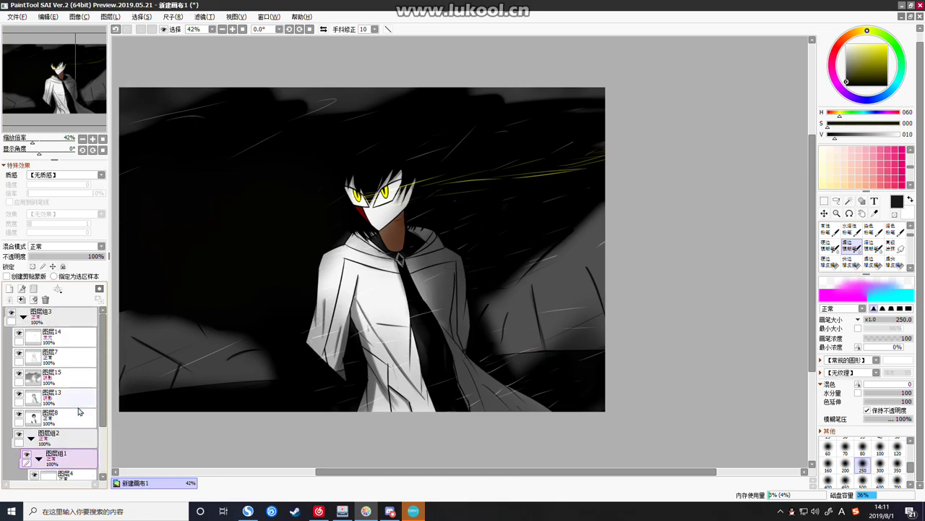
{"action": "scroll", "coordinate": [81, 409], "scroll_direction": "down", "scroll_amount": 3}
{"action": "scroll", "coordinate": [81, 408], "scroll_direction": "up", "scroll_amount": 3}
Undo the recent group moves until 图层组3 is back on top, with 图层组2 inside 图层组1
{"action": "key", "text": "ctrl+z"}
{"action": "key", "text": "ctrl+z"}
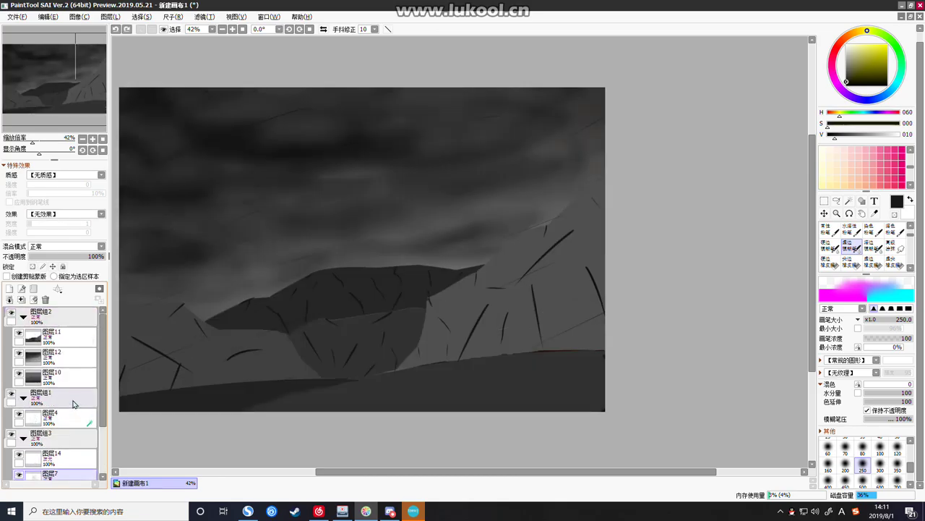
{"action": "key", "text": "ctrl+z"}
{"action": "key", "text": "ctrl+z"}
{"action": "scroll", "coordinate": [74, 404], "scroll_direction": "down", "scroll_amount": 2}
{"action": "scroll", "coordinate": [70, 404], "scroll_direction": "up", "scroll_amount": 1}
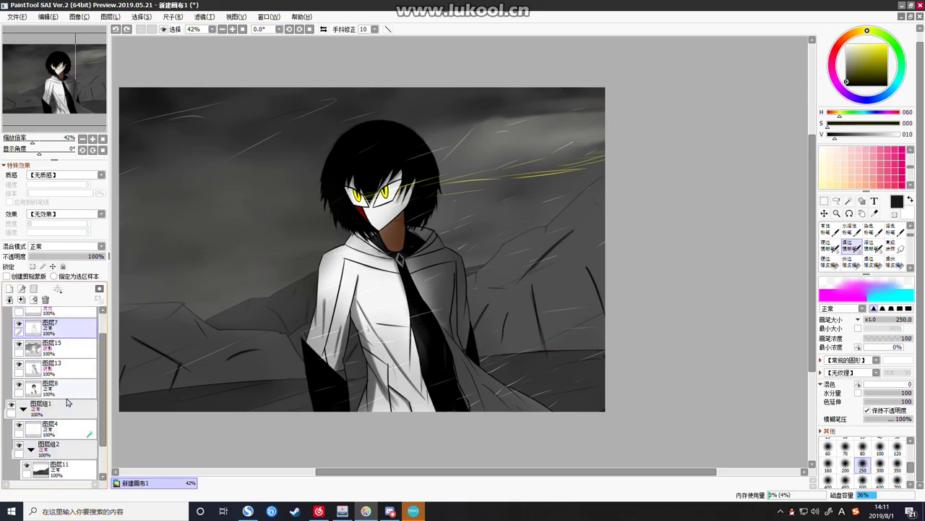
Move 图层组2 out of 图层组1 so it sits directly beneath that group, and expand it again
{"action": "scroll", "coordinate": [66, 402], "scroll_direction": "down", "scroll_amount": 1}
{"action": "left_click", "coordinate": [48, 440]}
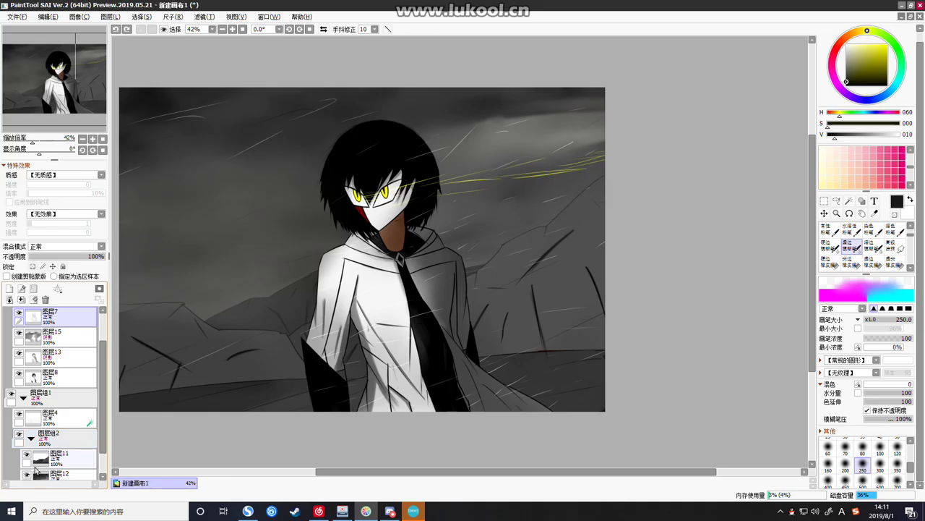
{"action": "scroll", "coordinate": [33, 462], "scroll_direction": "down", "scroll_amount": 2}
{"action": "left_click", "coordinate": [30, 409]}
{"action": "left_click_drag", "start_coordinate": [10, 418], "coordinate": [51, 372]}
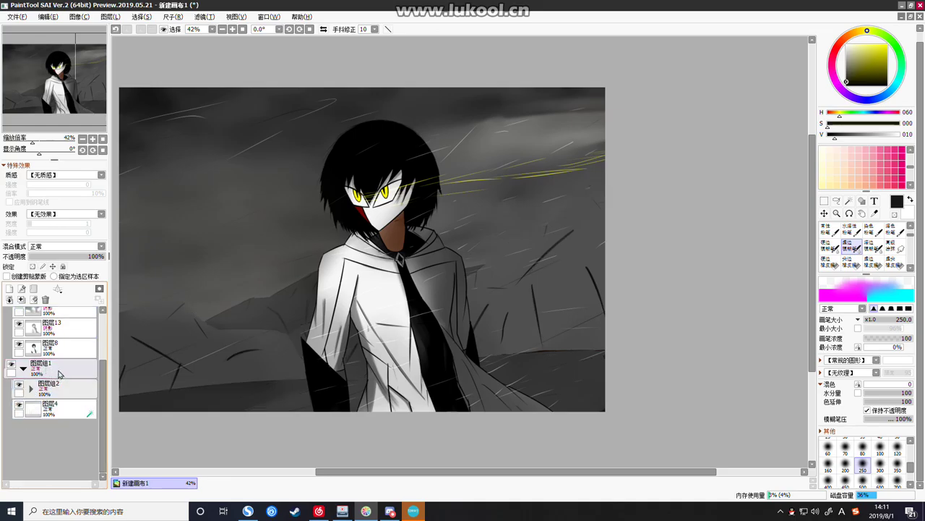
{"action": "left_click", "coordinate": [56, 394]}
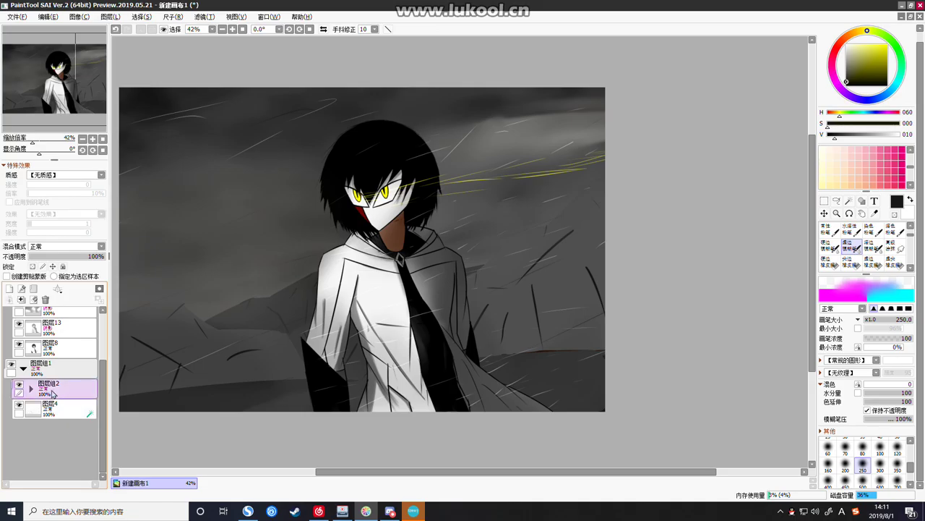
{"action": "left_click", "coordinate": [47, 370]}
{"action": "left_click", "coordinate": [23, 369]}
{"action": "left_click", "coordinate": [24, 368]}
{"action": "mouse_move", "coordinate": [40, 392]}
{"action": "left_mouse_down"}
{"action": "mouse_move", "coordinate": [42, 366]}
{"action": "mouse_move", "coordinate": [44, 392]}
{"action": "left_mouse_up"}
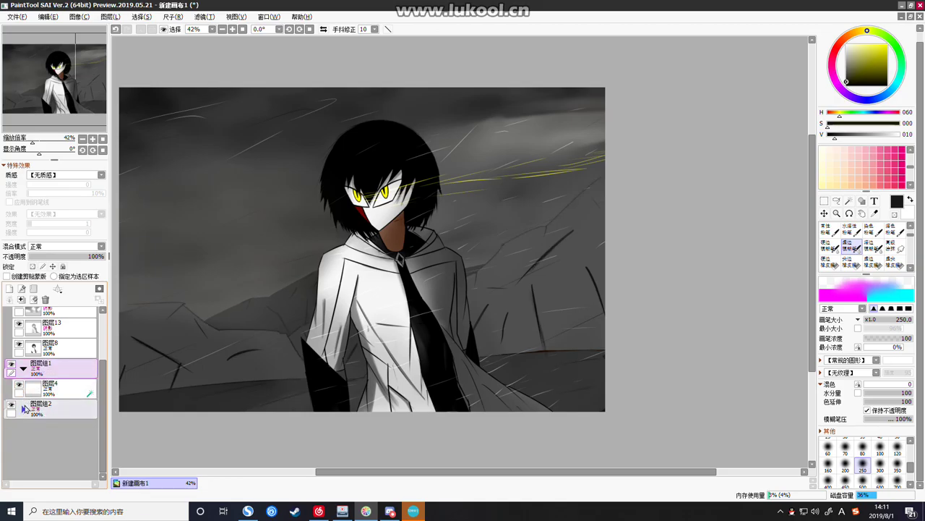
{"action": "left_click", "coordinate": [23, 409]}
Try moving 图层组1 above 图层组3 to the top of the layer stack
{"action": "scroll", "coordinate": [60, 440], "scroll_direction": "up", "scroll_amount": 2}
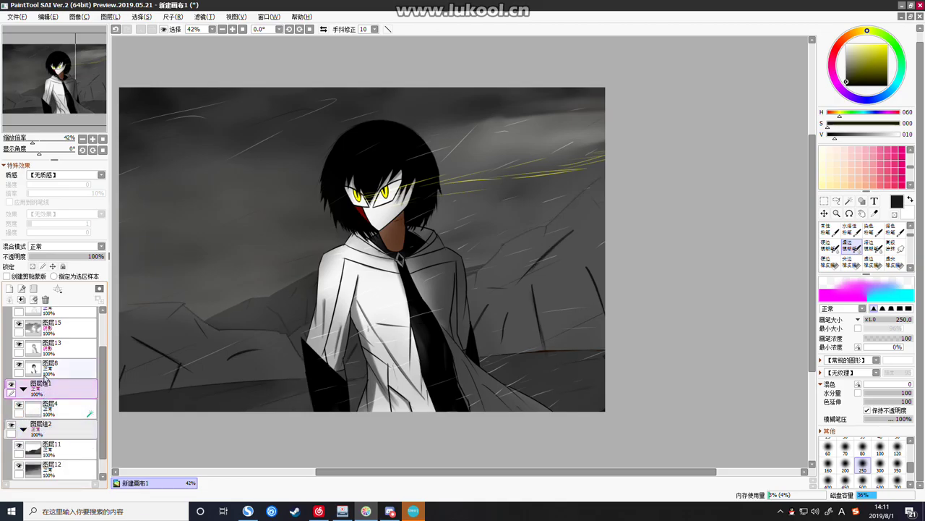
{"action": "left_click_drag", "start_coordinate": [60, 440], "coordinate": [65, 311]}
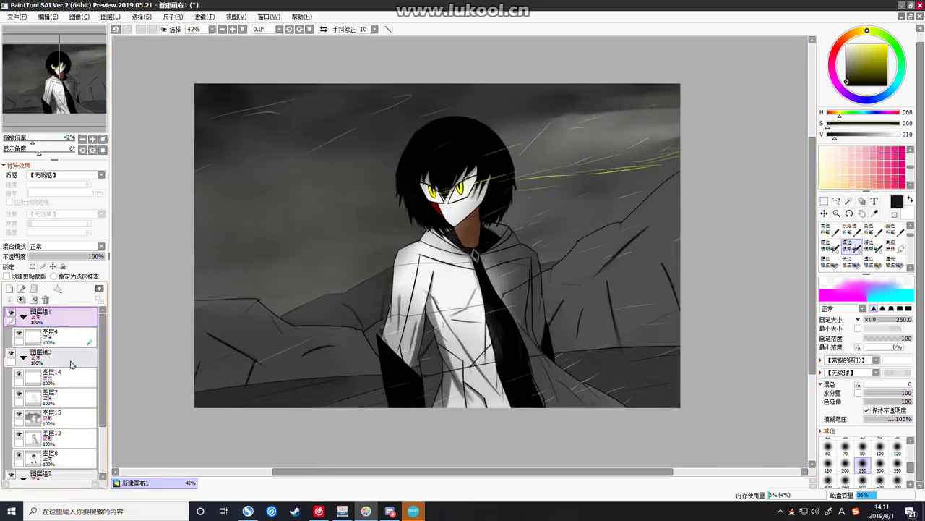
{"action": "left_click_drag", "start_coordinate": [105, 361], "coordinate": [105, 408]}
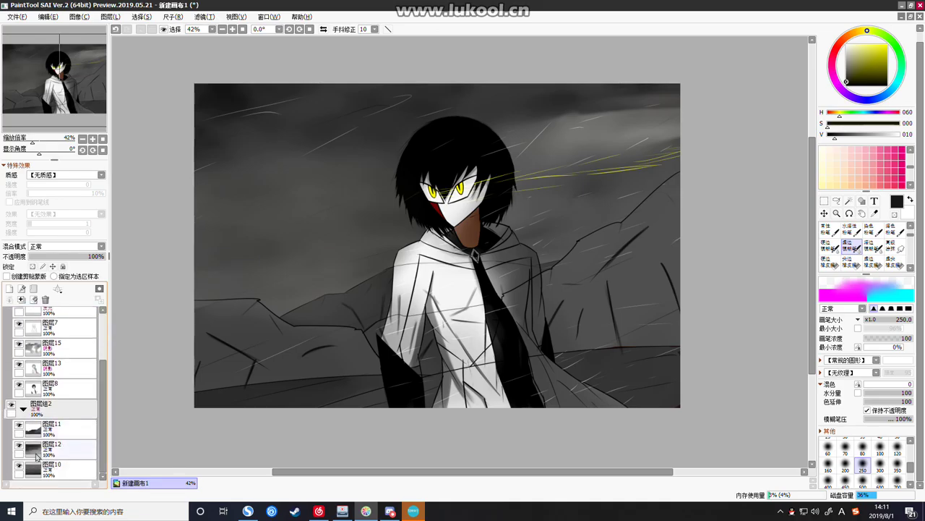
Compare the artwork with 图层11 hidden and shown, leaving the layer visible
{"action": "left_click", "coordinate": [18, 427]}
{"action": "left_click", "coordinate": [18, 427]}
{"action": "left_click", "coordinate": [18, 428]}
{"action": "left_click", "coordinate": [18, 427]}
{"action": "left_click", "coordinate": [40, 428]}
{"action": "left_click", "coordinate": [19, 428]}
{"action": "left_click", "coordinate": [20, 428]}
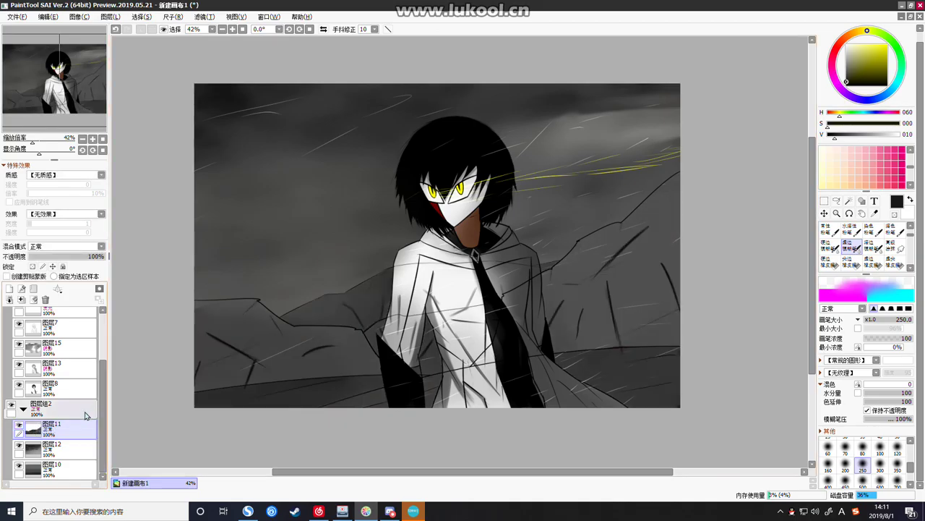
Undo the move of 图层组1 so it returns between 图层组3 and 图层组2
{"action": "scroll", "coordinate": [71, 407], "scroll_direction": "up", "scroll_amount": 4}
{"action": "key", "text": "ctrl+z"}
{"action": "key", "text": "ctrl+z"}
{"action": "scroll", "coordinate": [71, 407], "scroll_direction": "down", "scroll_amount": 3}
{"action": "scroll", "coordinate": [71, 407], "scroll_direction": "up", "scroll_amount": 3}
Try reworking the sky shading beside the character on 图层15 with the blur brush and the eraser at size 250
{"action": "left_click", "coordinate": [65, 354]}
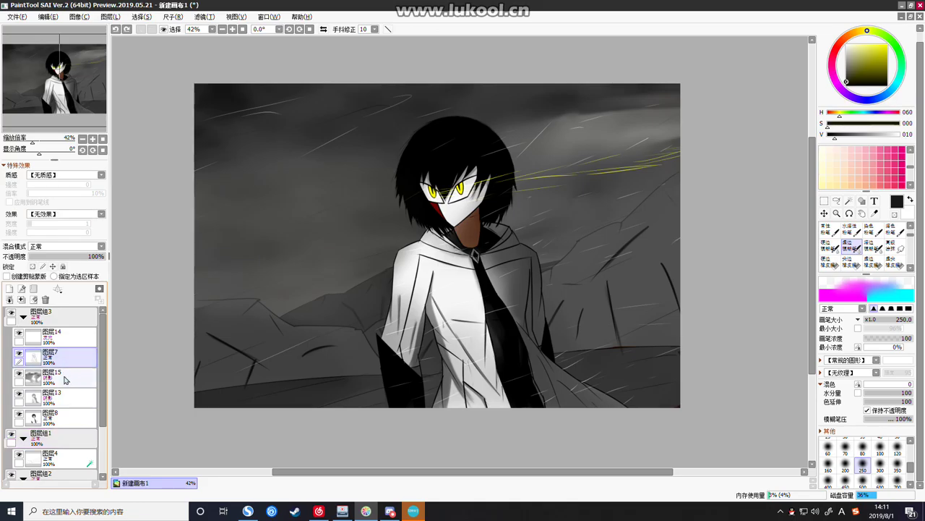
{"action": "left_click", "coordinate": [65, 376]}
{"action": "left_click", "coordinate": [838, 267]}
{"action": "left_click", "coordinate": [852, 248]}
{"action": "mouse_move", "coordinate": [316, 176]}
{"action": "left_mouse_down"}
{"action": "mouse_move", "coordinate": [325, 201]}
{"action": "mouse_move", "coordinate": [339, 195]}
{"action": "mouse_move", "coordinate": [225, 225]}
{"action": "mouse_move", "coordinate": [310, 203]}
{"action": "mouse_move", "coordinate": [341, 212]}
{"action": "mouse_move", "coordinate": [225, 243]}
{"action": "left_mouse_up"}
{"action": "left_click", "coordinate": [852, 261]}
{"action": "left_click_drag", "start_coordinate": [302, 200], "coordinate": [222, 257]}
{"action": "mouse_move", "coordinate": [302, 262]}
{"action": "left_mouse_down"}
{"action": "mouse_move", "coordinate": [290, 198]}
{"action": "mouse_move", "coordinate": [231, 185]}
{"action": "mouse_move", "coordinate": [320, 154]}
{"action": "left_mouse_up"}
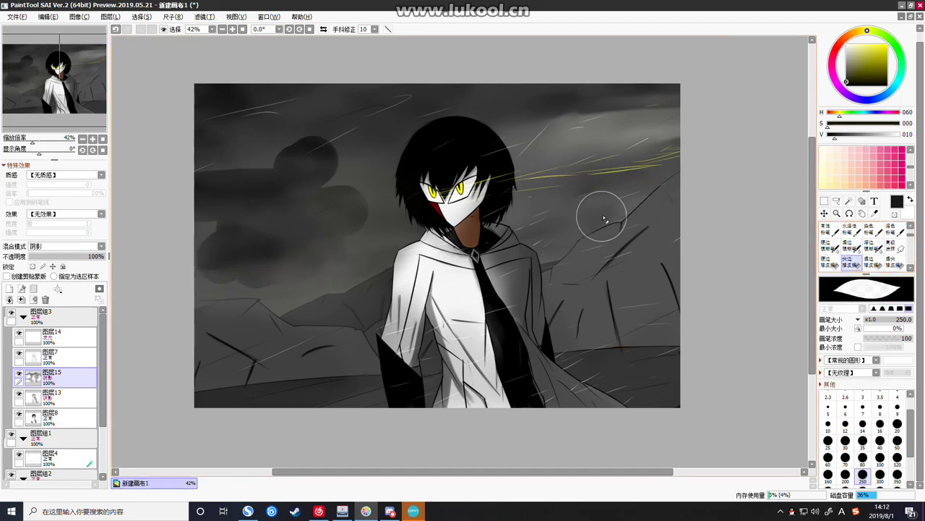
Undo the trial strokes in the sky on 图层15
{"action": "key", "text": "ctrl+z"}
{"action": "key", "text": "ctrl+z"}
{"action": "key", "text": "ctrl+z"}
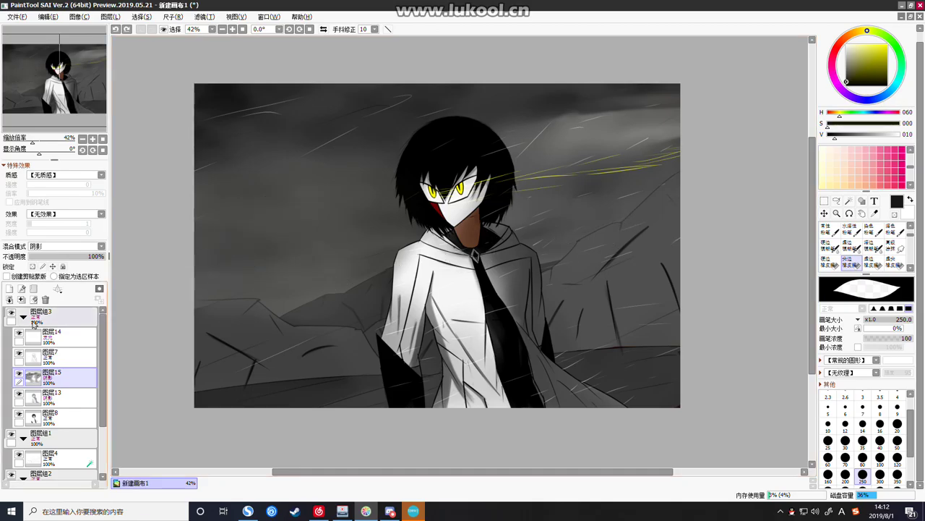
Add a new layer above 图层7 and move it above 图层组3 to the top of the layer stack
{"action": "left_click", "coordinate": [35, 353]}
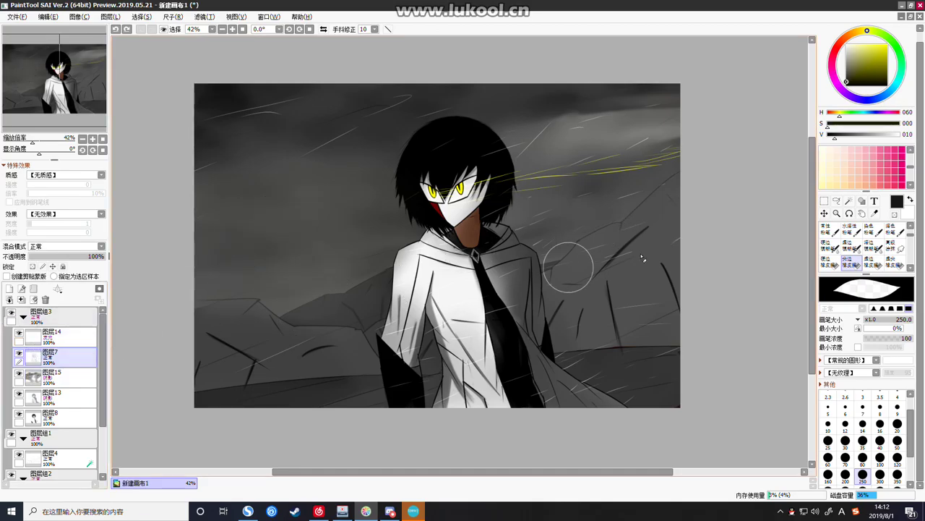
{"action": "left_click", "coordinate": [11, 291]}
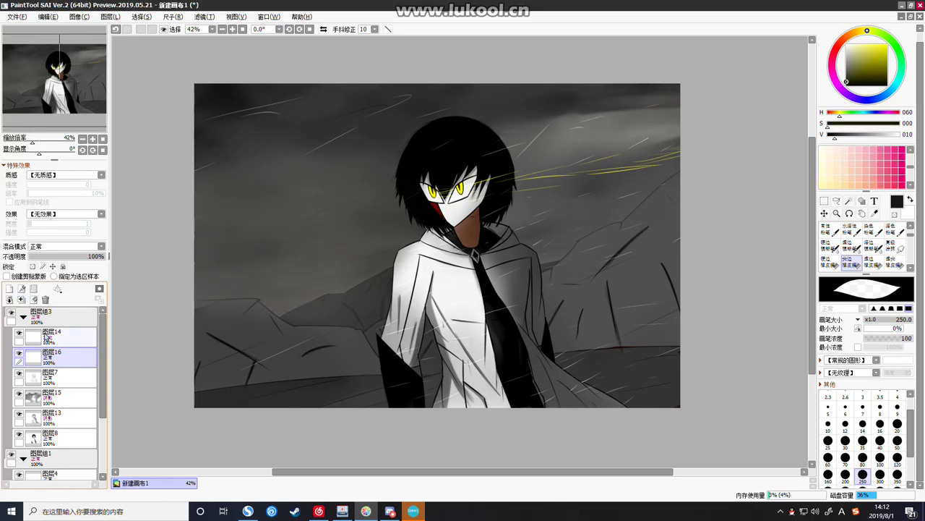
{"action": "left_click_drag", "start_coordinate": [57, 356], "coordinate": [62, 314]}
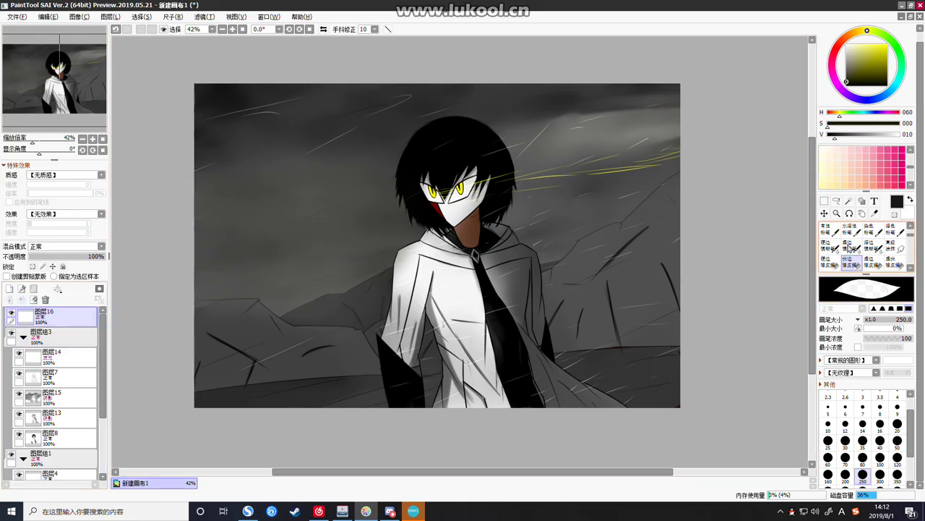
Draw thin black wind streaks across the sky on 图层16 with the pencil at size 3
{"action": "left_click", "coordinate": [835, 228]}
{"action": "scroll", "coordinate": [859, 238], "scroll_direction": "up", "scroll_amount": 4}
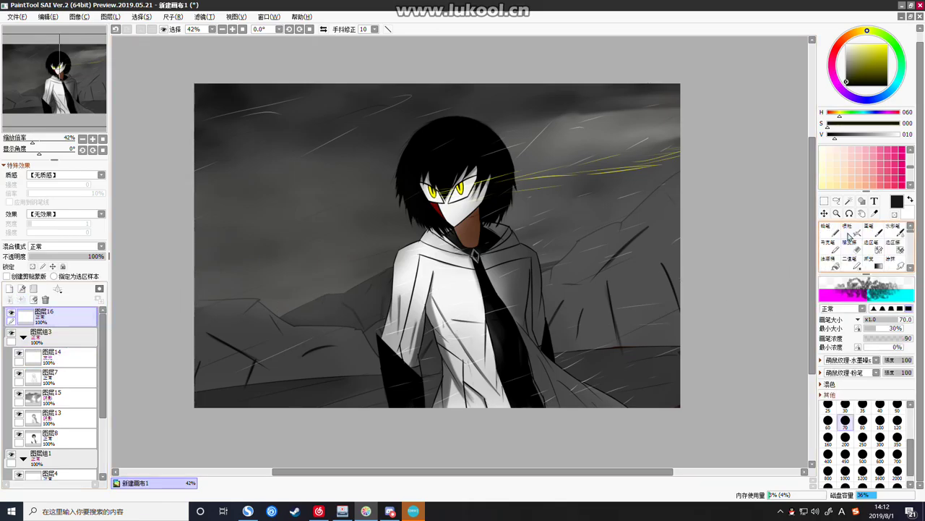
{"action": "left_click", "coordinate": [825, 233]}
{"action": "left_click_drag", "start_coordinate": [875, 65], "coordinate": [842, 87]}
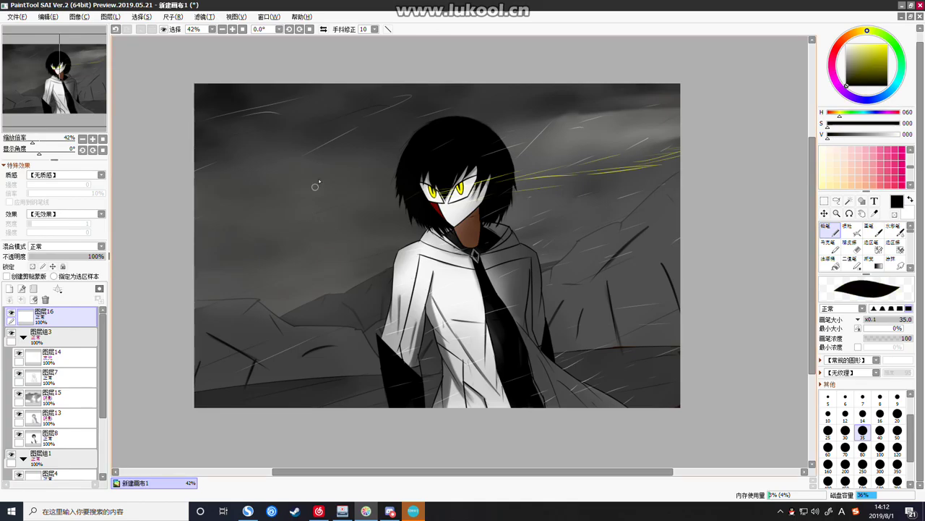
{"action": "scroll", "coordinate": [882, 405], "scroll_direction": "up", "scroll_amount": 3}
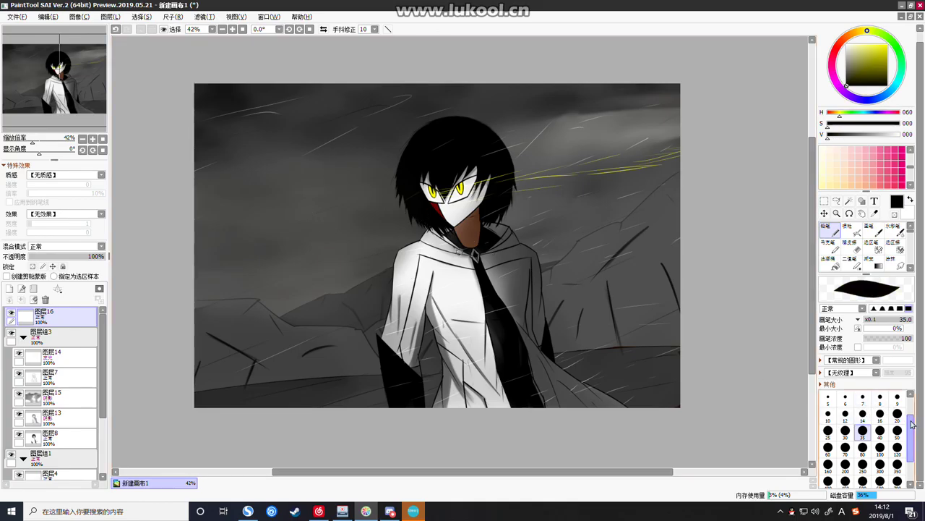
{"action": "left_click", "coordinate": [862, 409]}
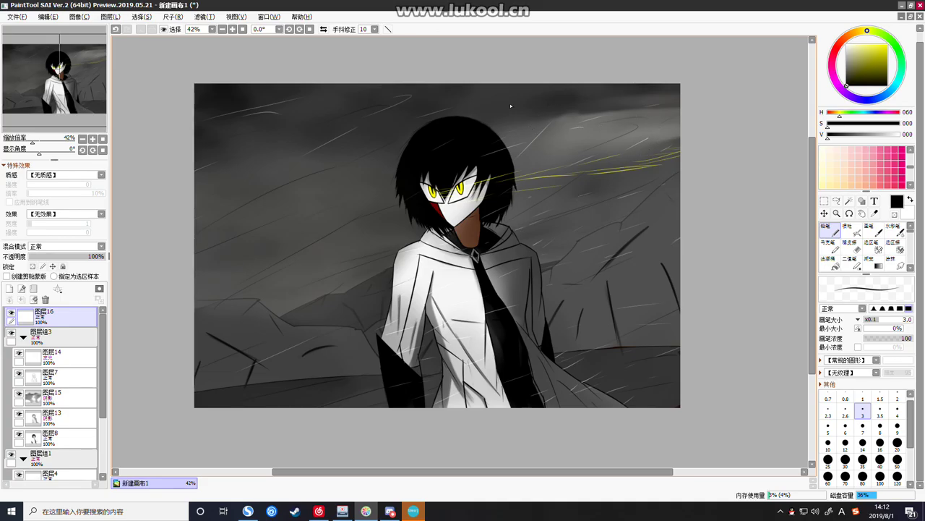
{"action": "scroll", "coordinate": [567, 154], "scroll_direction": "down", "scroll_amount": 3}
{"action": "scroll", "coordinate": [574, 146], "scroll_direction": "up", "scroll_amount": 3}
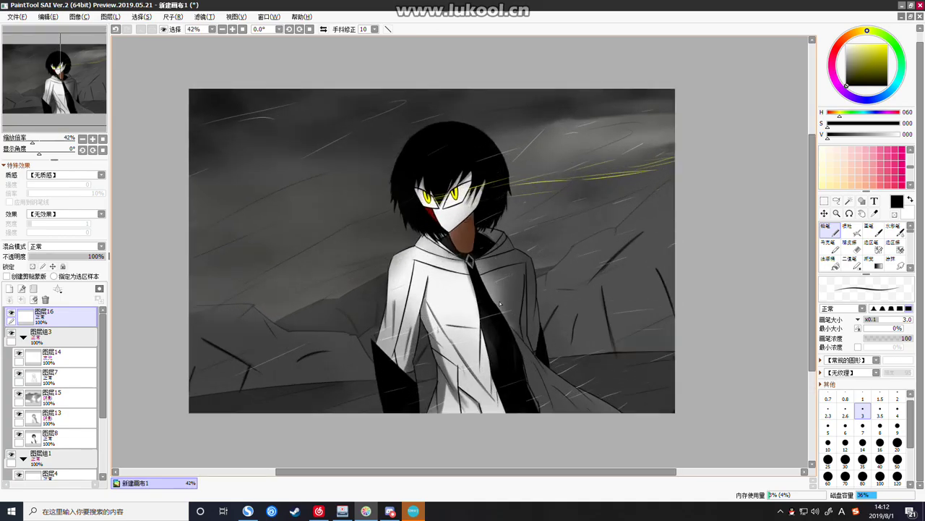
Add a new layer on top and handwrite the artist's signature in white with the size 3 pencil in the artwork's lower right corner
{"action": "left_click", "coordinate": [10, 290]}
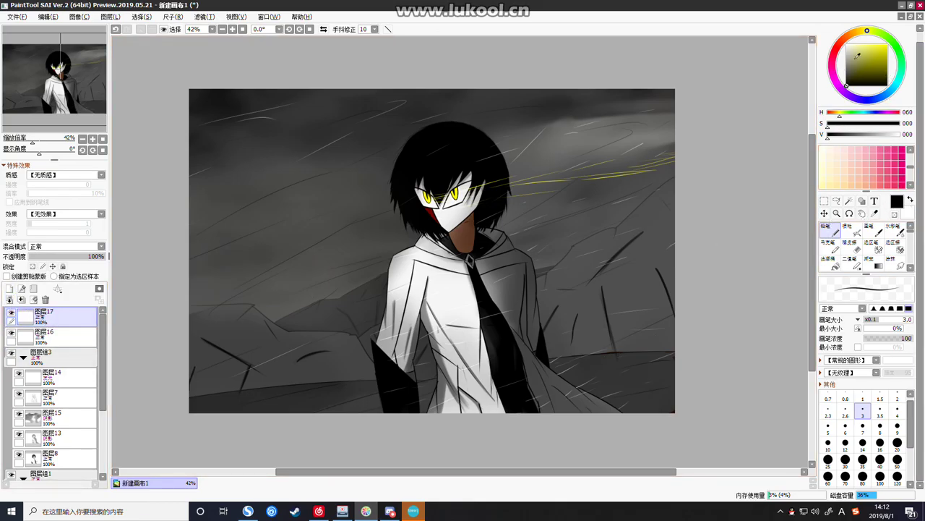
{"action": "left_click_drag", "start_coordinate": [855, 52], "coordinate": [847, 45]}
{"action": "scroll", "coordinate": [657, 410], "scroll_direction": "down", "scroll_amount": 1}
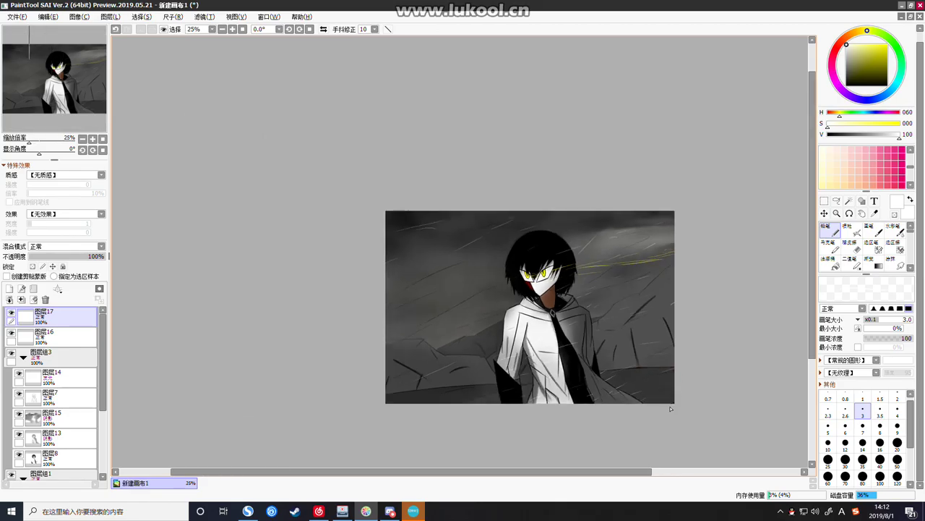
{"action": "scroll", "coordinate": [657, 409], "scroll_direction": "up", "scroll_amount": 2}
{"action": "scroll", "coordinate": [656, 409], "scroll_direction": "up", "scroll_amount": 7}
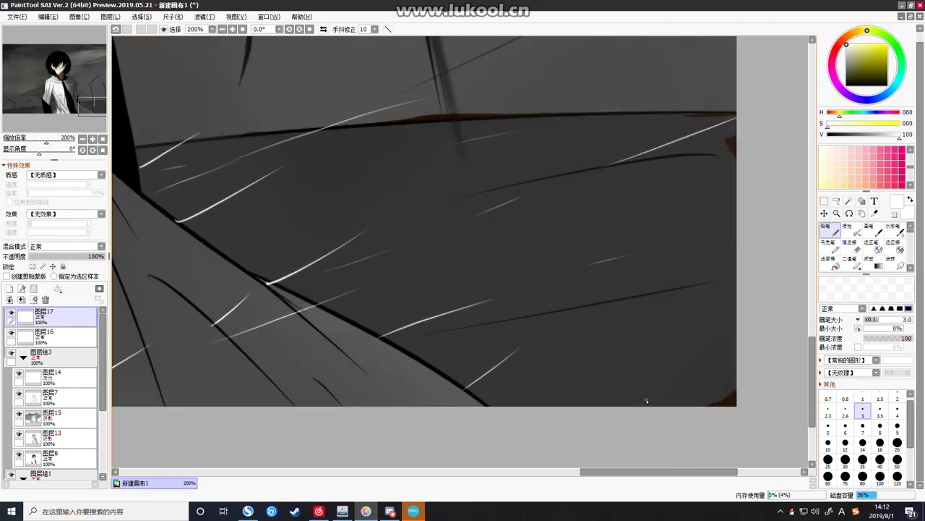
{"action": "left_click_drag", "start_coordinate": [602, 365], "coordinate": [568, 391]}
{"action": "key", "text": "ctrl+z"}
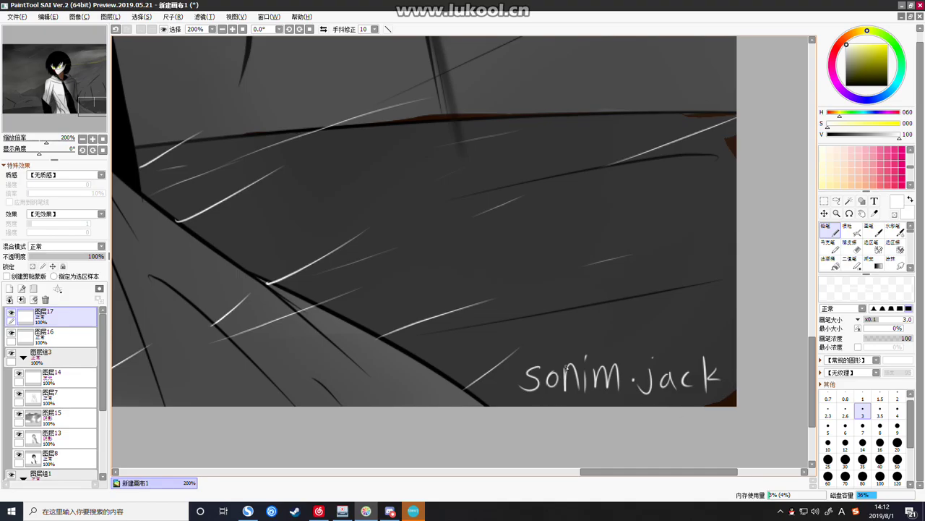
{"action": "scroll", "coordinate": [566, 367], "scroll_direction": "down", "scroll_amount": 5}
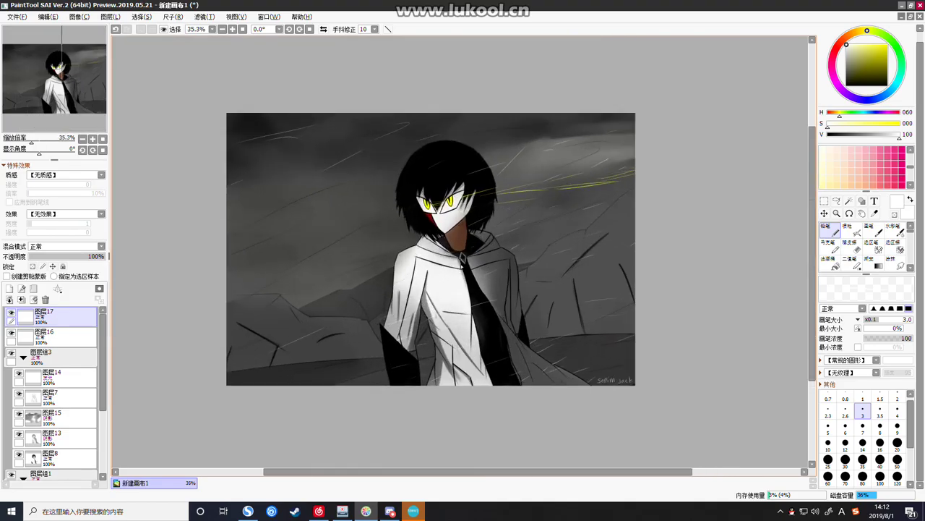
{"action": "scroll", "coordinate": [398, 197], "scroll_direction": "up", "scroll_amount": 1}
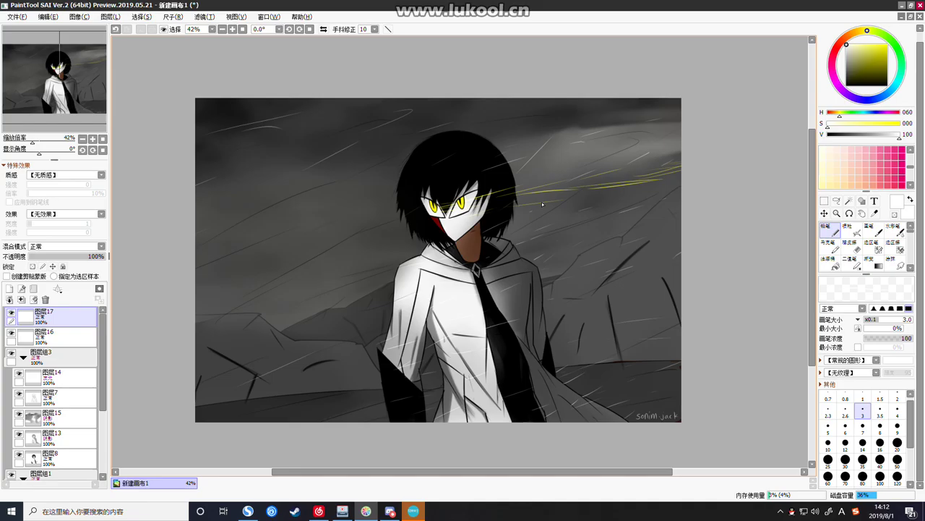
{"action": "scroll", "coordinate": [510, 267], "scroll_direction": "up", "scroll_amount": 10}
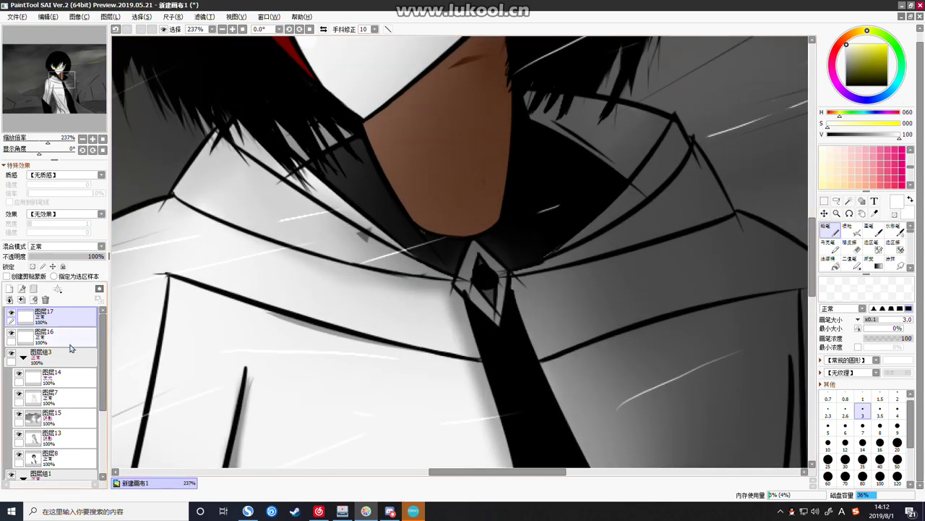
{"action": "left_click", "coordinate": [52, 418]}
{"action": "key", "text": "e"}
{"action": "left_click_drag", "start_coordinate": [483, 277], "coordinate": [477, 283]}
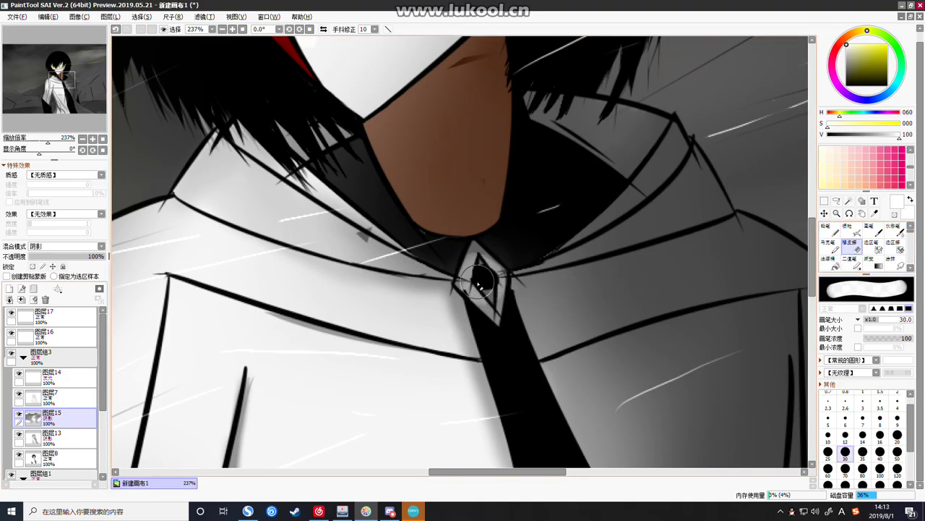
Paint white highlight strokes over the diamond-shaped collar brooch on 图层14 with the pencil at size 3
{"action": "left_click", "coordinate": [80, 377]}
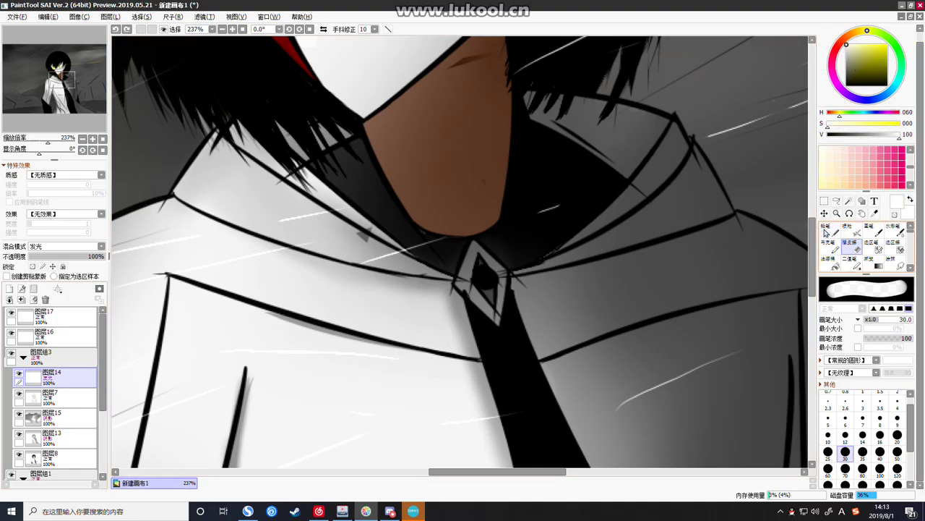
{"action": "left_click", "coordinate": [826, 231]}
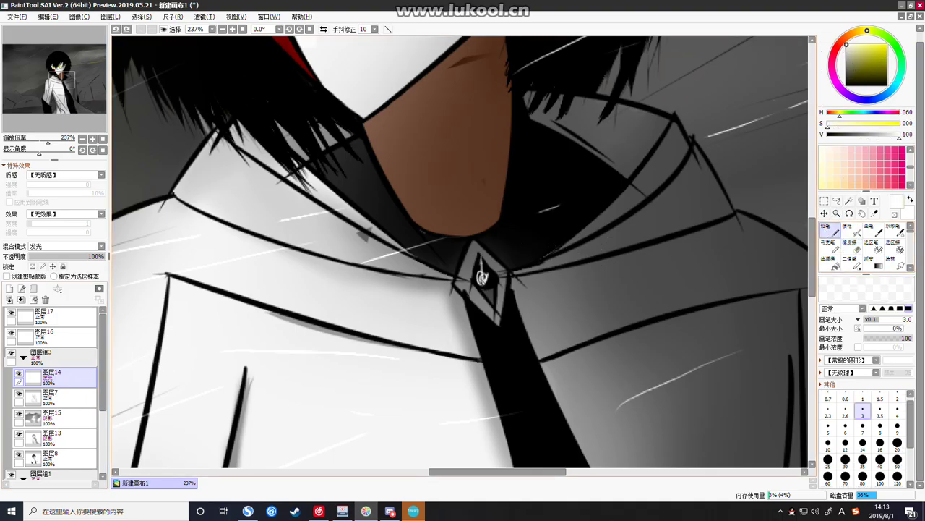
{"action": "mouse_move", "coordinate": [475, 254]}
{"action": "left_mouse_down"}
{"action": "mouse_move", "coordinate": [472, 294]}
{"action": "mouse_move", "coordinate": [463, 288]}
{"action": "mouse_move", "coordinate": [490, 309]}
{"action": "mouse_move", "coordinate": [500, 279]}
{"action": "mouse_move", "coordinate": [494, 319]}
{"action": "left_mouse_up"}
Soften the white brooch strokes on 图层14 into a glow with the blur brush at size 35
{"action": "scroll", "coordinate": [911, 234], "scroll_direction": "down", "scroll_amount": 5}
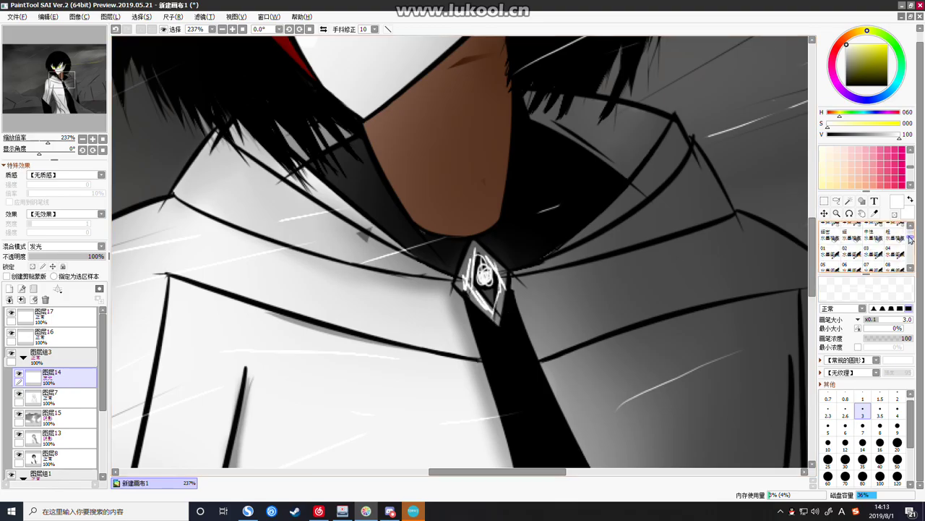
{"action": "scroll", "coordinate": [888, 248], "scroll_direction": "down", "scroll_amount": 4}
{"action": "scroll", "coordinate": [871, 249], "scroll_direction": "down", "scroll_amount": 2}
{"action": "left_click", "coordinate": [855, 239]}
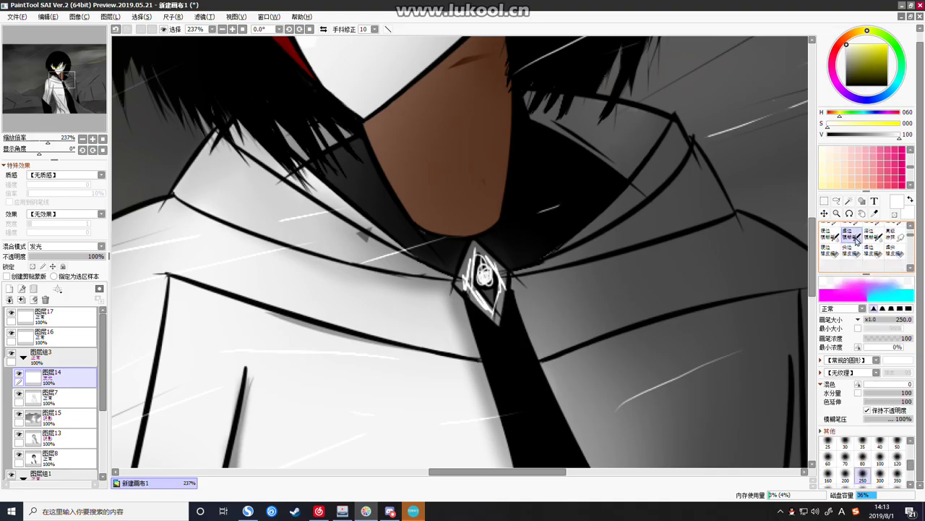
{"action": "left_click", "coordinate": [861, 442]}
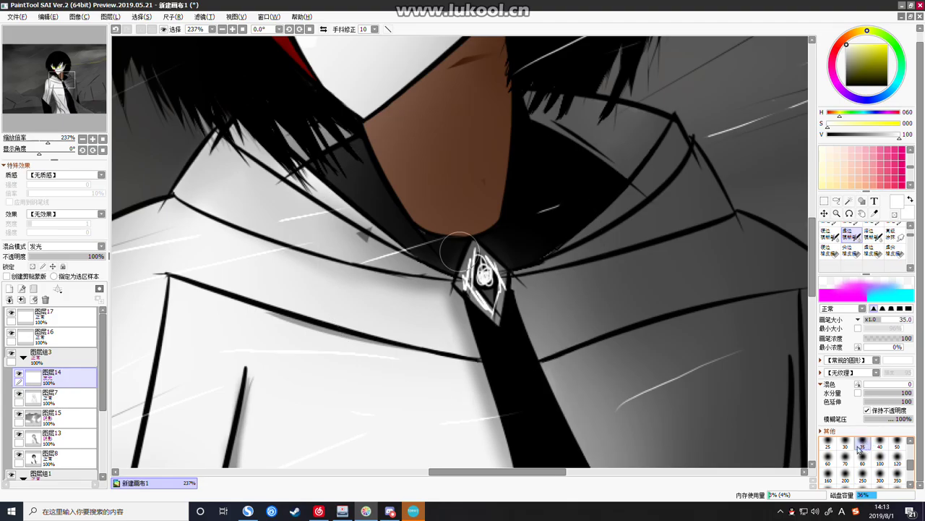
{"action": "mouse_move", "coordinate": [472, 263]}
{"action": "left_mouse_down"}
{"action": "mouse_move", "coordinate": [475, 285]}
{"action": "mouse_move", "coordinate": [476, 254]}
{"action": "mouse_move", "coordinate": [474, 279]}
{"action": "mouse_move", "coordinate": [494, 310]}
{"action": "mouse_move", "coordinate": [482, 258]}
{"action": "mouse_move", "coordinate": [494, 306]}
{"action": "mouse_move", "coordinate": [495, 273]}
{"action": "mouse_move", "coordinate": [482, 258]}
{"action": "mouse_move", "coordinate": [486, 296]}
{"action": "mouse_move", "coordinate": [482, 264]}
{"action": "left_mouse_up"}
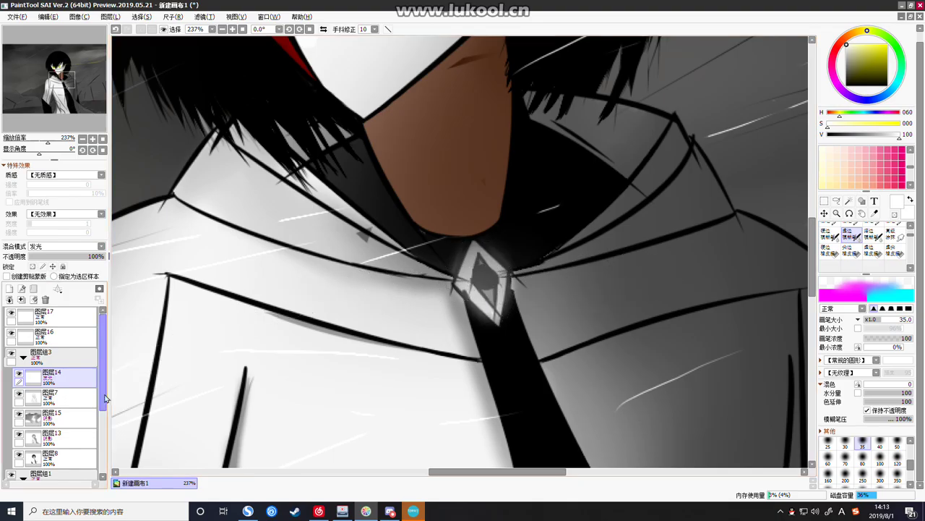
Erase the shading covering the brooch on 图层13 with a size 14 eraser
{"action": "left_click", "coordinate": [72, 437]}
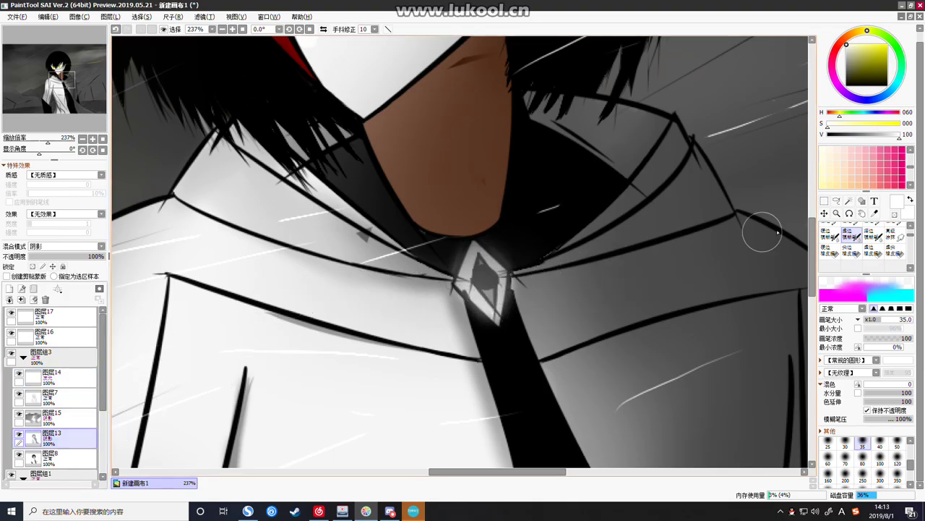
{"action": "left_click", "coordinate": [853, 249]}
{"action": "left_click", "coordinate": [863, 425]}
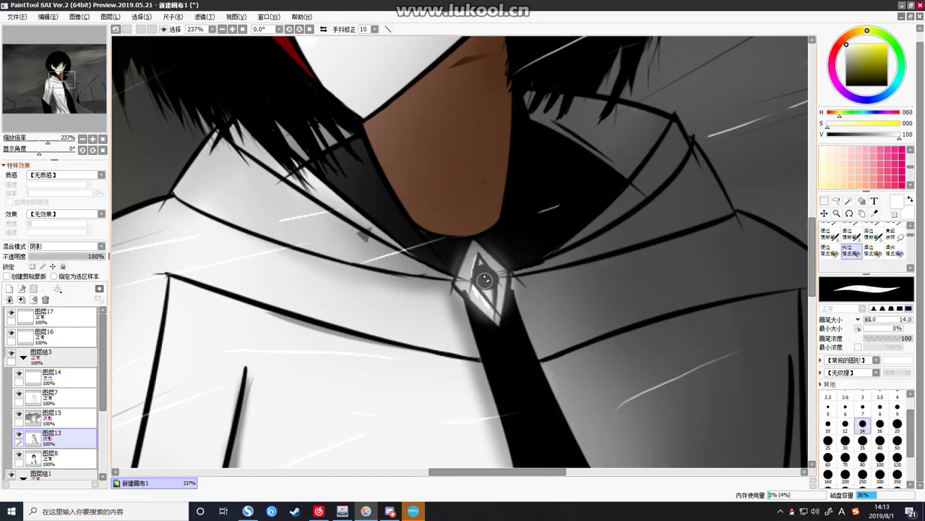
{"action": "mouse_move", "coordinate": [477, 258]}
{"action": "left_mouse_down"}
{"action": "mouse_move", "coordinate": [466, 285]}
{"action": "mouse_move", "coordinate": [469, 264]}
{"action": "mouse_move", "coordinate": [462, 278]}
{"action": "mouse_move", "coordinate": [501, 319]}
{"action": "left_mouse_up"}
{"action": "mouse_move", "coordinate": [476, 249]}
{"action": "left_mouse_down"}
{"action": "mouse_move", "coordinate": [507, 291]}
{"action": "mouse_move", "coordinate": [498, 269]}
{"action": "mouse_move", "coordinate": [503, 292]}
{"action": "mouse_move", "coordinate": [491, 316]}
{"action": "mouse_move", "coordinate": [478, 258]}
{"action": "left_mouse_up"}
{"action": "scroll", "coordinate": [468, 227], "scroll_direction": "down", "scroll_amount": 5}
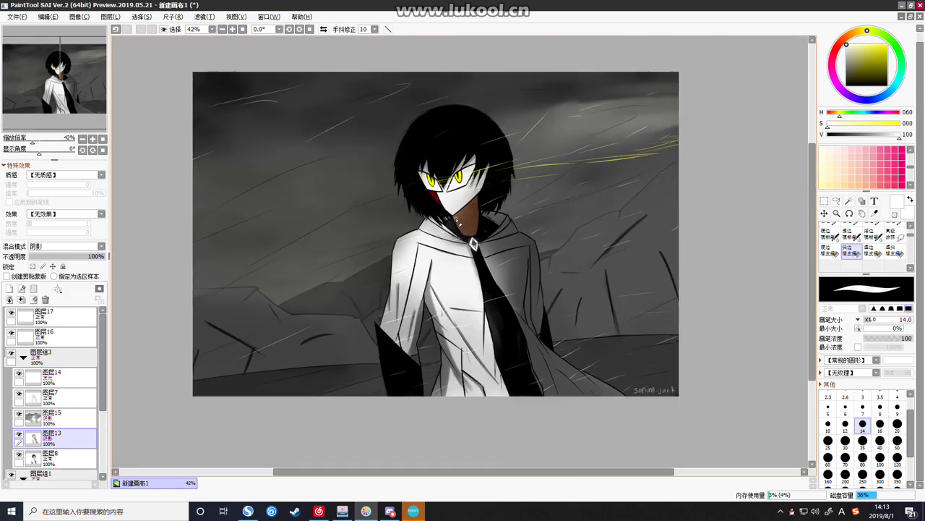
Erase the glow spilling past the brooch's outer edges on 图层14 with the size 14 eraser
{"action": "scroll", "coordinate": [457, 221], "scroll_direction": "up", "scroll_amount": 2}
{"action": "scroll", "coordinate": [485, 226], "scroll_direction": "up", "scroll_amount": 2}
{"action": "scroll", "coordinate": [512, 309], "scroll_direction": "up", "scroll_amount": 2}
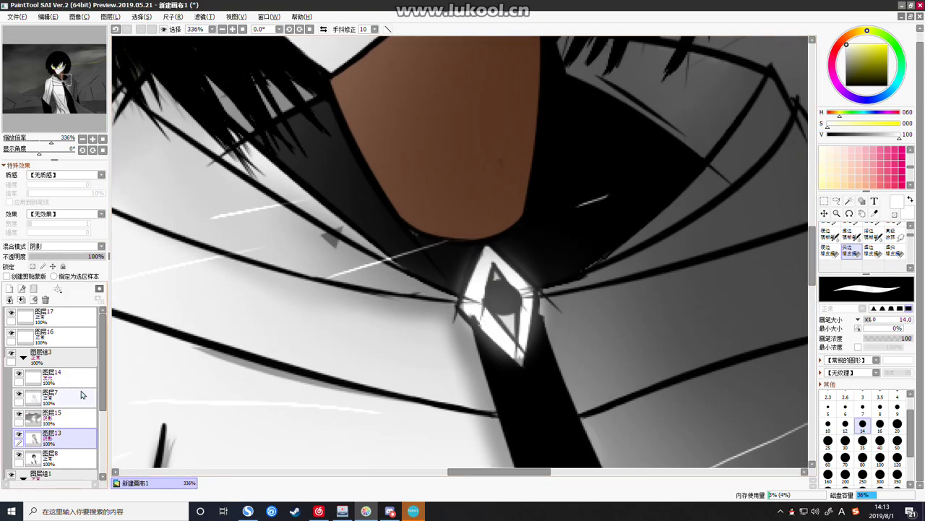
{"action": "left_click", "coordinate": [50, 396]}
{"action": "left_click", "coordinate": [50, 417]}
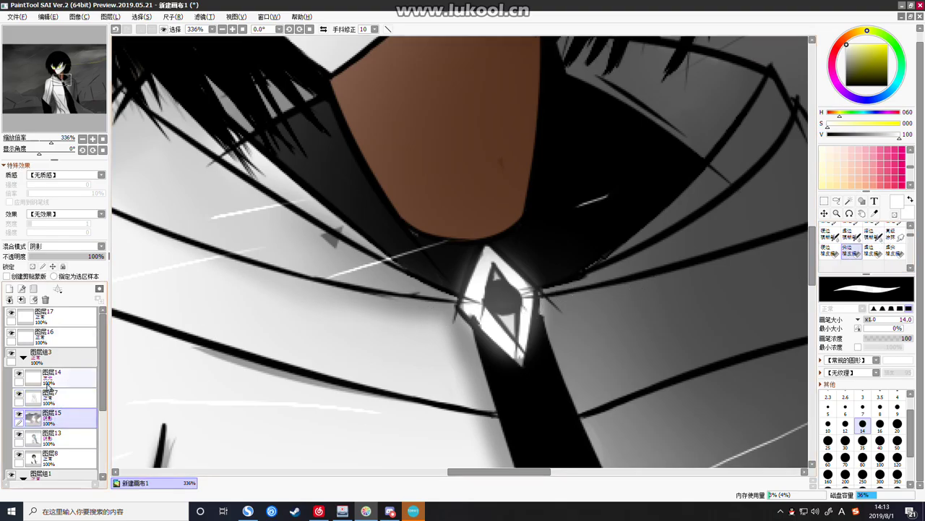
{"action": "left_click", "coordinate": [72, 377]}
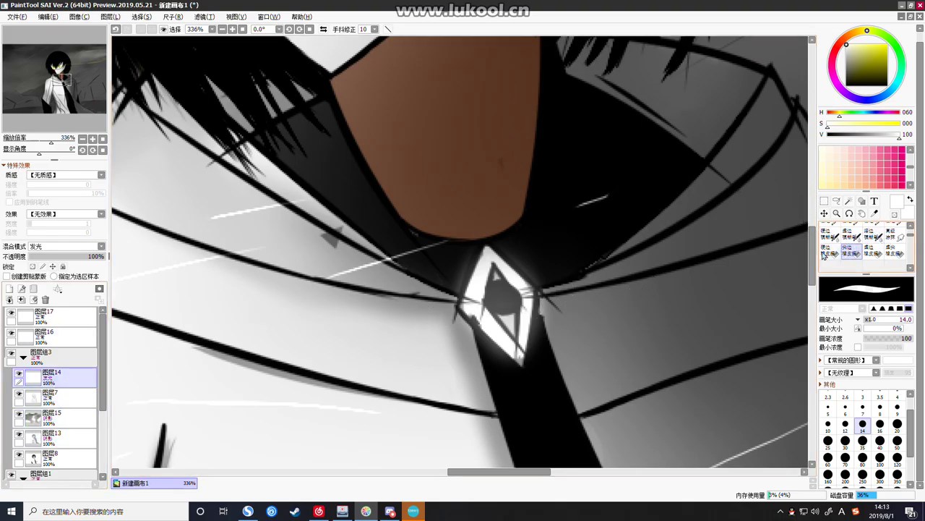
{"action": "left_click_drag", "start_coordinate": [449, 311], "coordinate": [501, 366]}
{"action": "left_click_drag", "start_coordinate": [465, 330], "coordinate": [515, 370]}
{"action": "key", "text": "ctrl+z"}
{"action": "key", "text": "ctrl+z"}
{"action": "mouse_move", "coordinate": [460, 313]}
{"action": "left_mouse_down"}
{"action": "mouse_move", "coordinate": [525, 378]}
{"action": "mouse_move", "coordinate": [464, 325]}
{"action": "mouse_move", "coordinate": [539, 376]}
{"action": "mouse_move", "coordinate": [550, 301]}
{"action": "mouse_move", "coordinate": [522, 376]}
{"action": "mouse_move", "coordinate": [547, 279]}
{"action": "mouse_move", "coordinate": [525, 363]}
{"action": "mouse_move", "coordinate": [555, 293]}
{"action": "mouse_move", "coordinate": [481, 253]}
{"action": "left_mouse_up"}
{"action": "key", "text": "ctrl+z"}
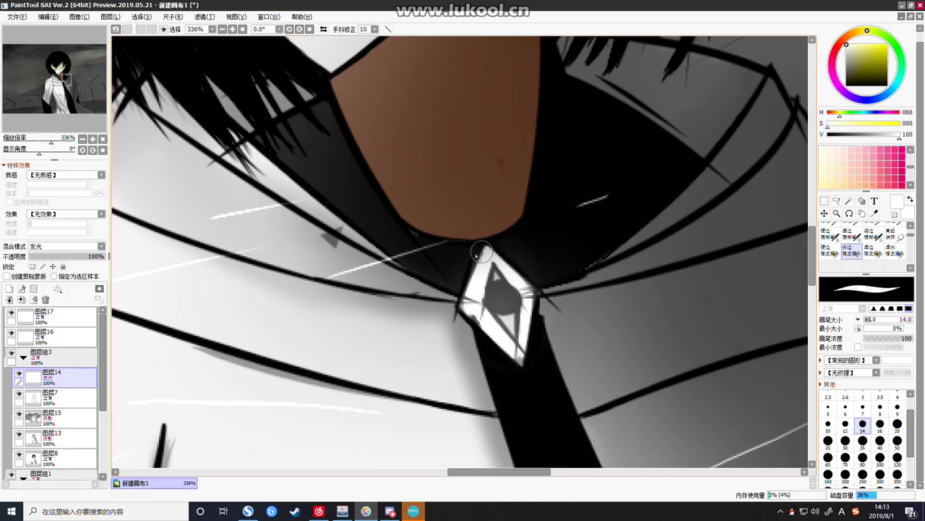
Erase the glow along the brooch's inner diamond outline on 图层14 with the eraser at size 3
{"action": "left_click", "coordinate": [864, 399]}
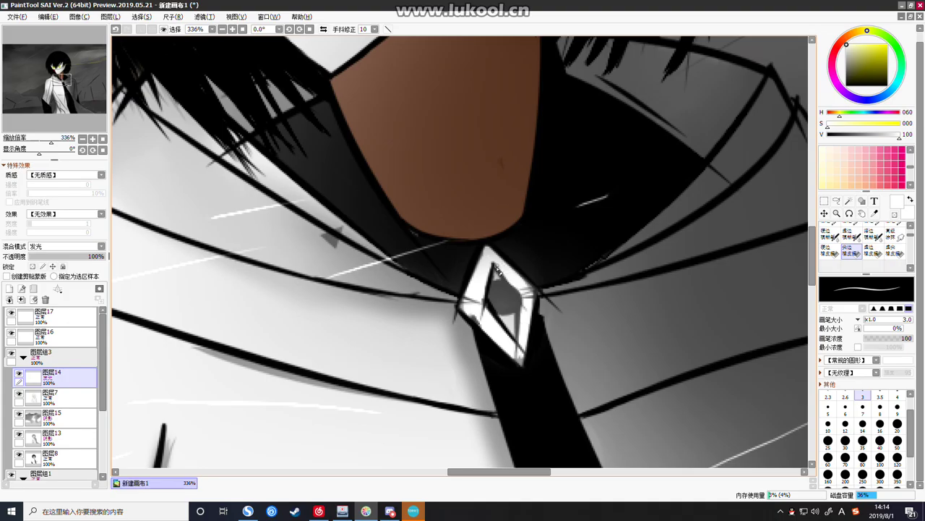
{"action": "key", "text": "ctrl+z"}
{"action": "left_click_drag", "start_coordinate": [494, 265], "coordinate": [520, 297]}
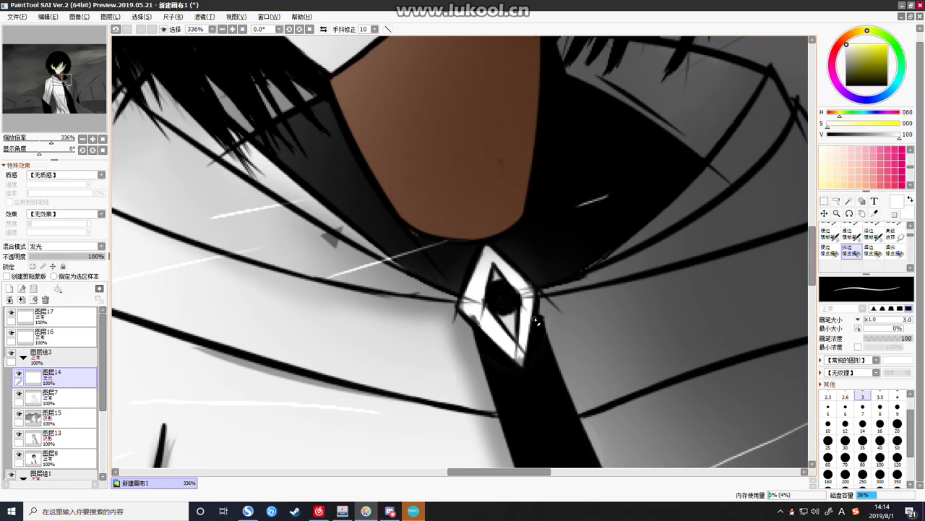
{"action": "scroll", "coordinate": [535, 318], "scroll_direction": "down", "scroll_amount": 6}
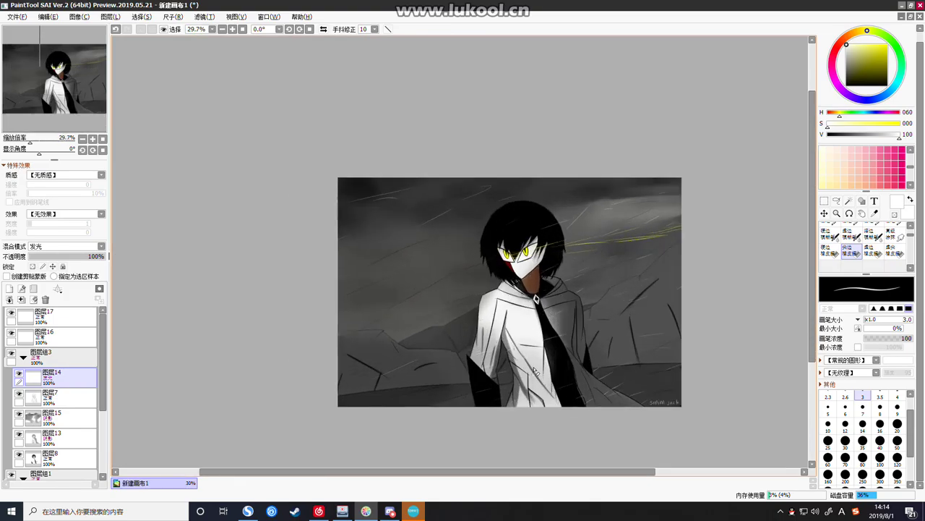
{"action": "scroll", "coordinate": [540, 312], "scroll_direction": "up", "scroll_amount": 1}
{"action": "scroll", "coordinate": [541, 313], "scroll_direction": "up", "scroll_amount": 2}
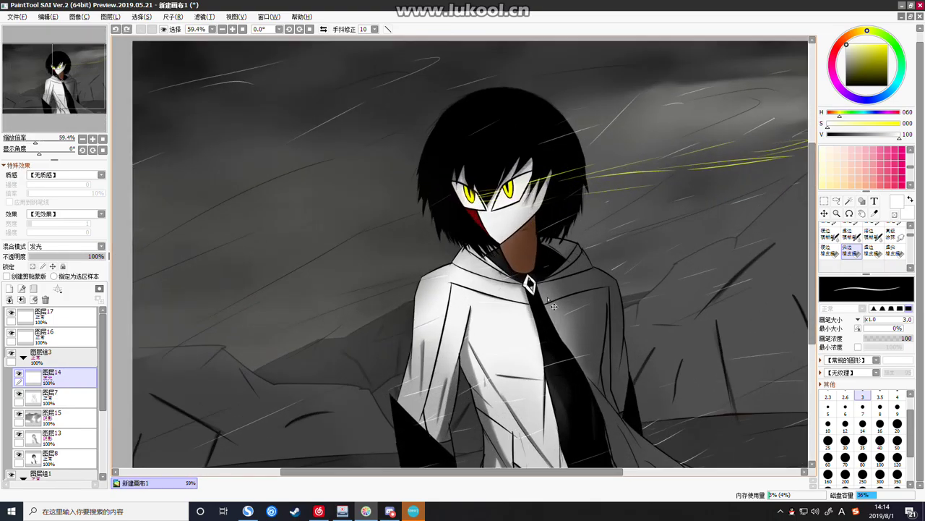
{"action": "scroll", "coordinate": [548, 301], "scroll_direction": "down", "scroll_amount": 1}
Erase the remaining glow from the brooch's dark round centre and inner right edge with the size 3 eraser
{"action": "scroll", "coordinate": [544, 289], "scroll_direction": "up", "scroll_amount": 15}
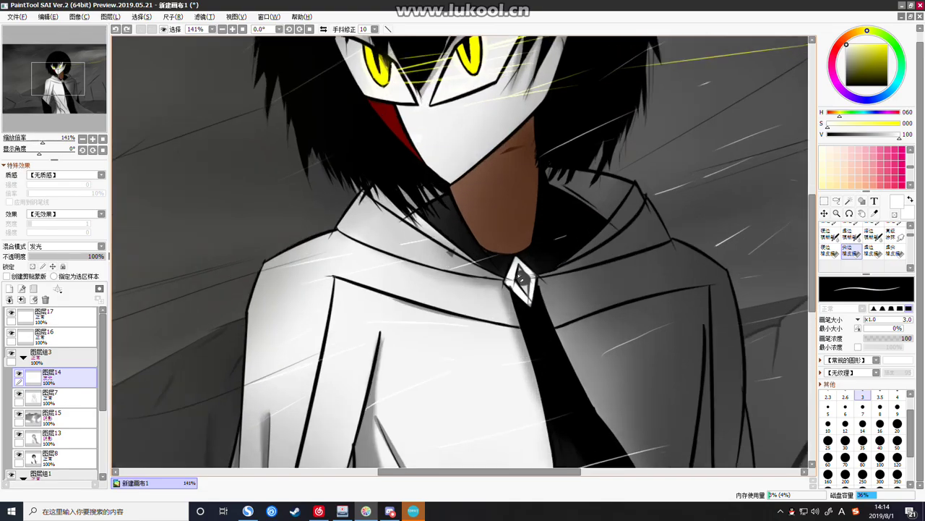
{"action": "left_click_drag", "start_coordinate": [511, 245], "coordinate": [554, 295]}
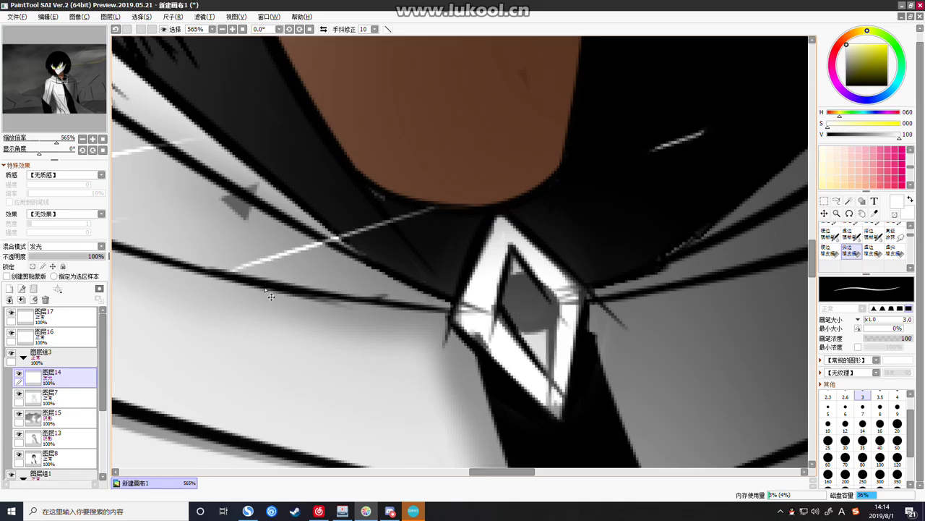
{"action": "mouse_move", "coordinate": [540, 281]}
{"action": "left_mouse_down"}
{"action": "mouse_move", "coordinate": [558, 311]}
{"action": "mouse_move", "coordinate": [552, 352]}
{"action": "left_mouse_up"}
{"action": "left_click_drag", "start_coordinate": [555, 300], "coordinate": [552, 358]}
{"action": "mouse_move", "coordinate": [522, 274]}
{"action": "left_mouse_down"}
{"action": "mouse_move", "coordinate": [528, 325]}
{"action": "mouse_move", "coordinate": [544, 328]}
{"action": "mouse_move", "coordinate": [549, 304]}
{"action": "mouse_move", "coordinate": [518, 318]}
{"action": "mouse_move", "coordinate": [509, 308]}
{"action": "mouse_move", "coordinate": [545, 318]}
{"action": "mouse_move", "coordinate": [513, 282]}
{"action": "mouse_move", "coordinate": [532, 275]}
{"action": "mouse_move", "coordinate": [541, 290]}
{"action": "mouse_move", "coordinate": [510, 297]}
{"action": "mouse_move", "coordinate": [511, 289]}
{"action": "mouse_move", "coordinate": [528, 309]}
{"action": "mouse_move", "coordinate": [542, 294]}
{"action": "mouse_move", "coordinate": [558, 300]}
{"action": "mouse_move", "coordinate": [561, 264]}
{"action": "mouse_move", "coordinate": [579, 283]}
{"action": "left_mouse_up"}
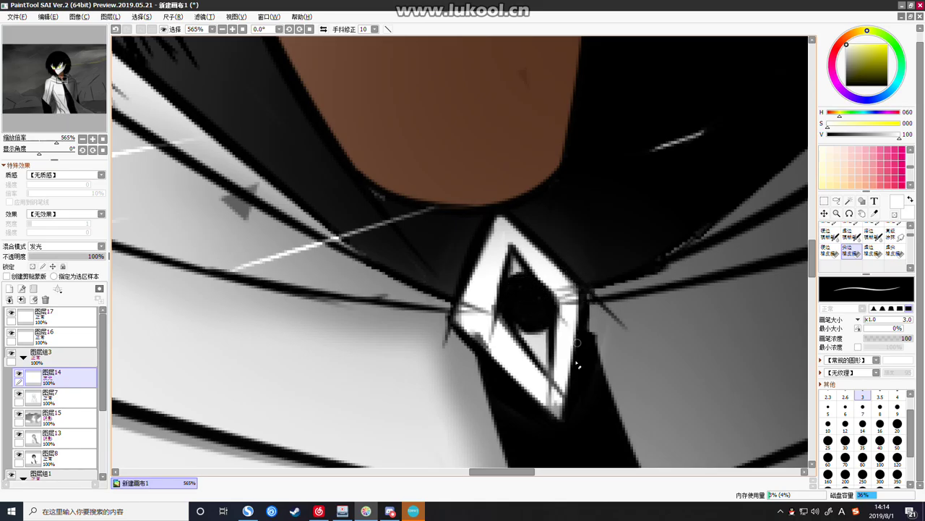
{"action": "scroll", "coordinate": [564, 290], "scroll_direction": "down", "scroll_amount": 10}
{"action": "scroll", "coordinate": [564, 290], "scroll_direction": "down", "scroll_amount": 2}
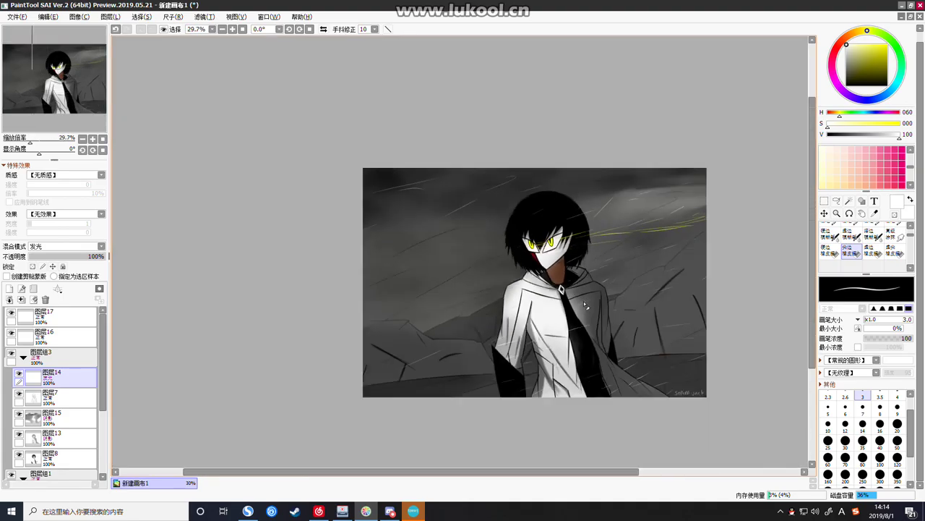
{"action": "scroll", "coordinate": [561, 289], "scroll_direction": "up", "scroll_amount": 15}
{"action": "scroll", "coordinate": [557, 288], "scroll_direction": "down", "scroll_amount": 15}
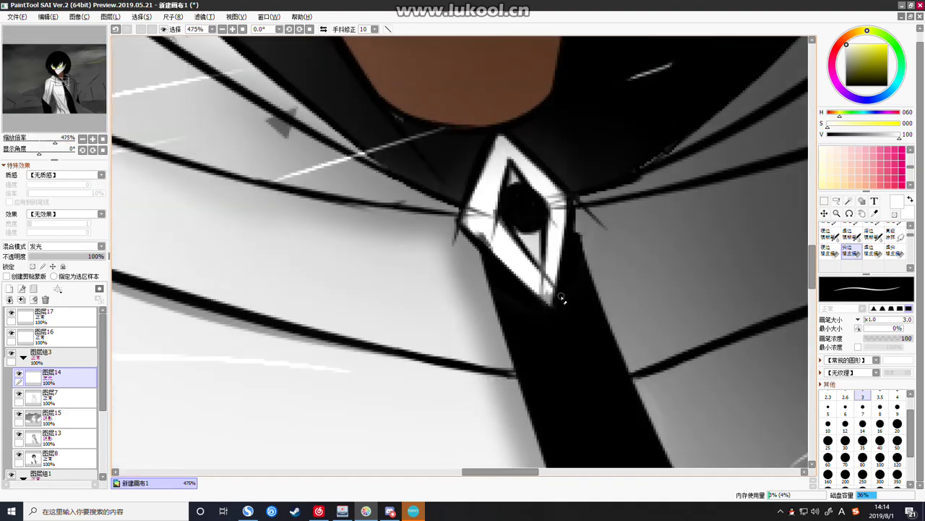
Draw more thin white wind streaks across the character and background on 图层14 with the size 3 pencil
{"action": "scroll", "coordinate": [578, 301], "scroll_direction": "up", "scroll_amount": 1}
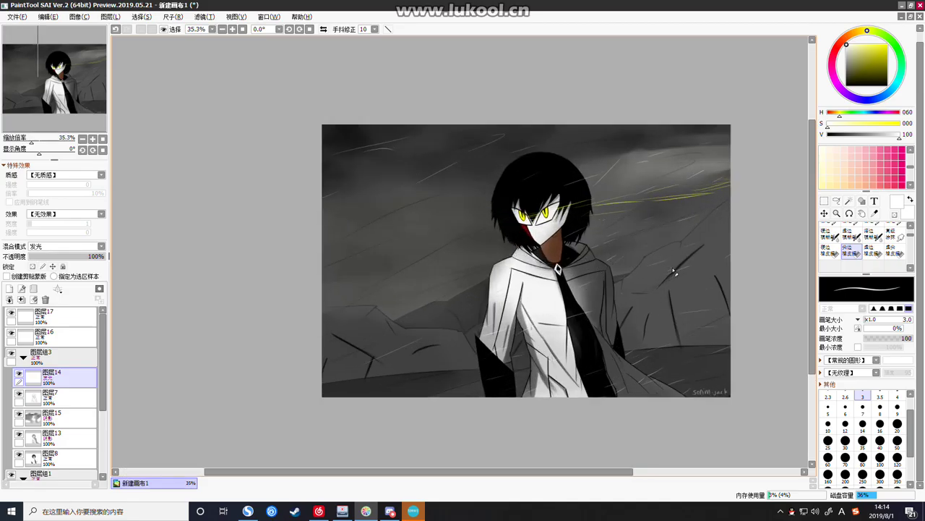
{"action": "scroll", "coordinate": [692, 286], "scroll_direction": "up", "scroll_amount": 1}
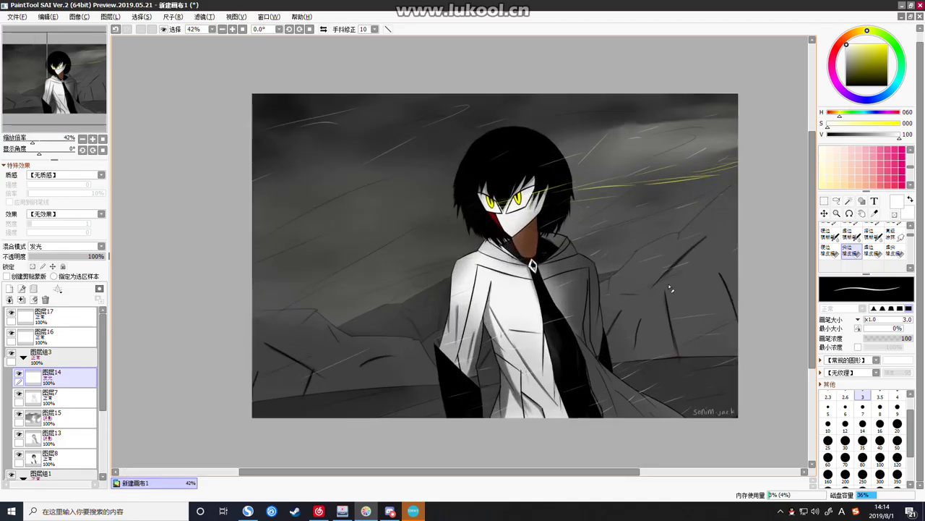
{"action": "scroll", "coordinate": [861, 239], "scroll_direction": "up", "scroll_amount": 4}
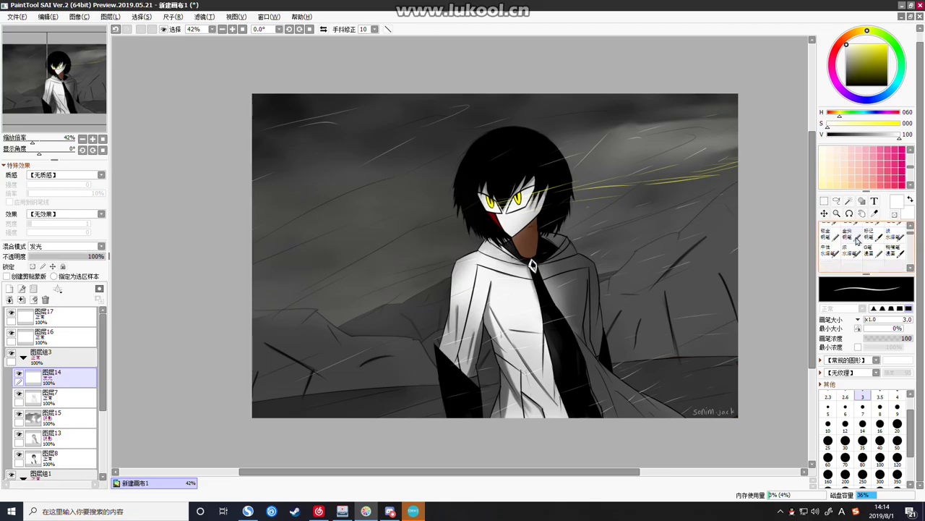
{"action": "scroll", "coordinate": [862, 238], "scroll_direction": "up", "scroll_amount": 2}
{"action": "left_click", "coordinate": [830, 230]}
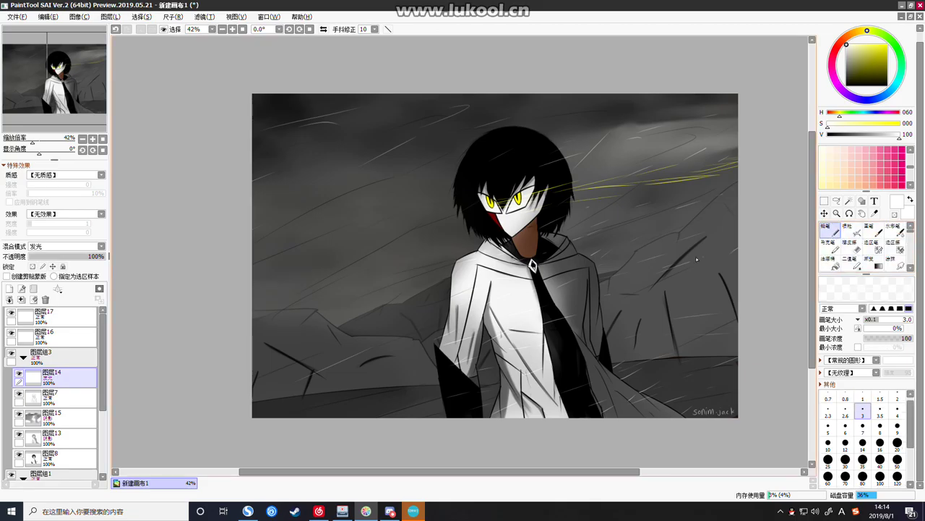
{"action": "left_click_drag", "start_coordinate": [578, 324], "coordinate": [612, 311]}
{"action": "key", "text": "ctrl+z"}
{"action": "left_click_drag", "start_coordinate": [493, 184], "coordinate": [520, 172]}
{"action": "key", "text": "ctrl+z"}
{"action": "left_click_drag", "start_coordinate": [486, 219], "coordinate": [444, 235]}
{"action": "scroll", "coordinate": [640, 292], "scroll_direction": "down", "scroll_amount": 3}
{"action": "scroll", "coordinate": [639, 289], "scroll_direction": "up", "scroll_amount": 4}
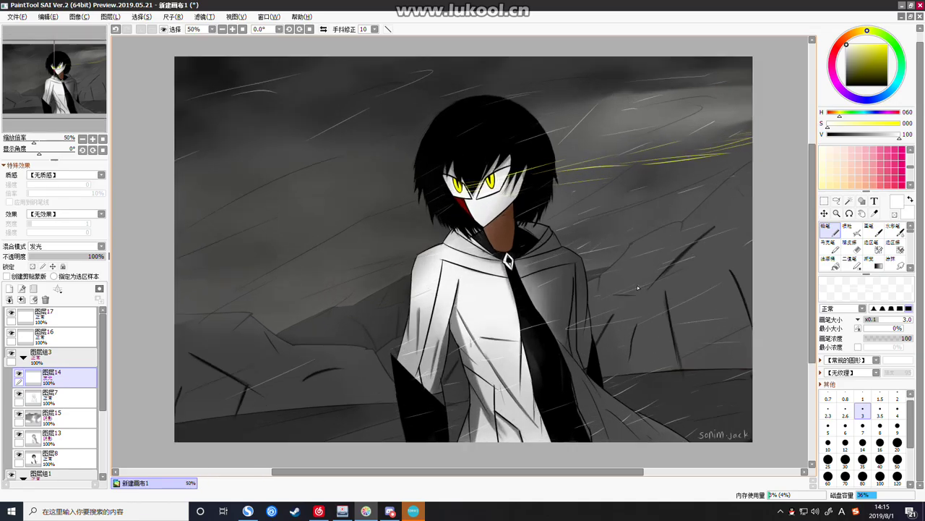
{"action": "scroll", "coordinate": [267, 212], "scroll_direction": "down", "scroll_amount": 2}
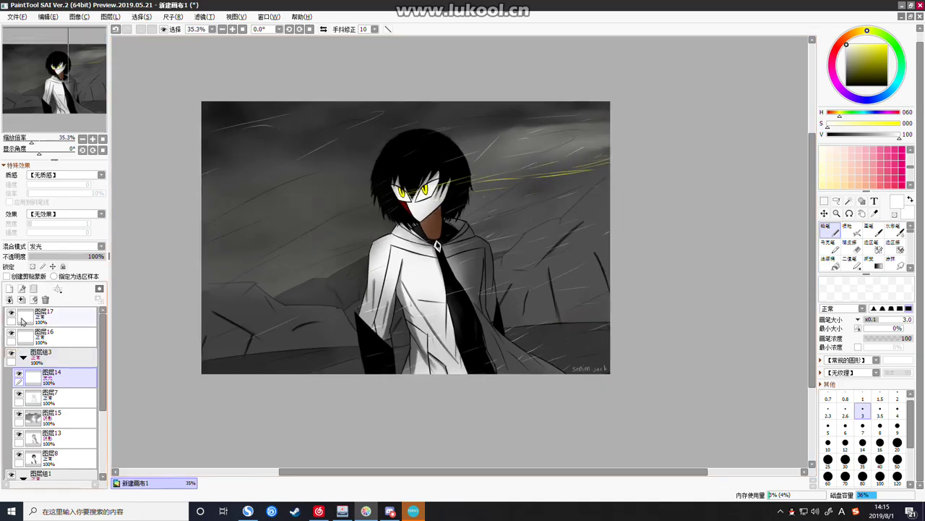
Add a new layer and move it to the top of the layer stack
{"action": "left_click", "coordinate": [10, 289]}
{"action": "left_click_drag", "start_coordinate": [53, 376], "coordinate": [38, 308]}
{"action": "left_click_drag", "start_coordinate": [52, 376], "coordinate": [50, 314]}
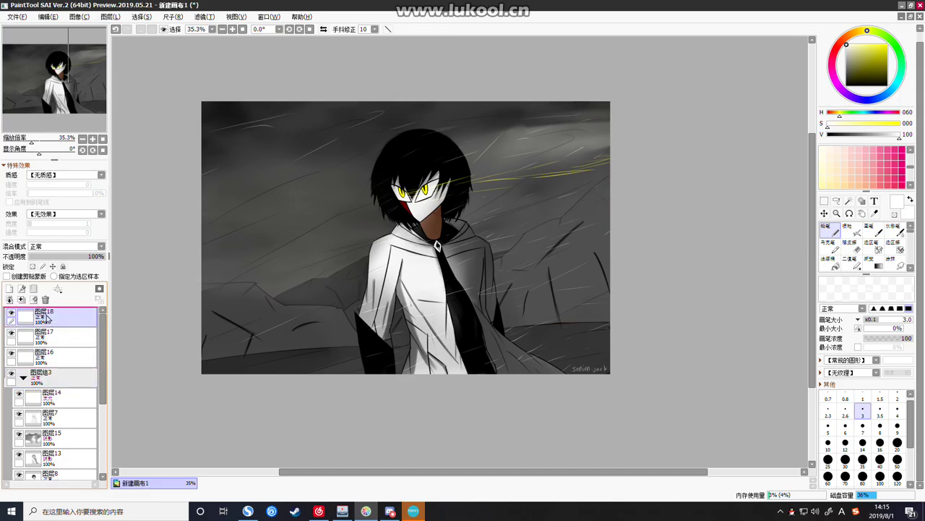
{"action": "left_click", "coordinate": [862, 460]}
{"action": "left_click_drag", "start_coordinate": [292, 135], "coordinate": [255, 282]}
{"action": "left_click_drag", "start_coordinate": [385, 175], "coordinate": [353, 167]}
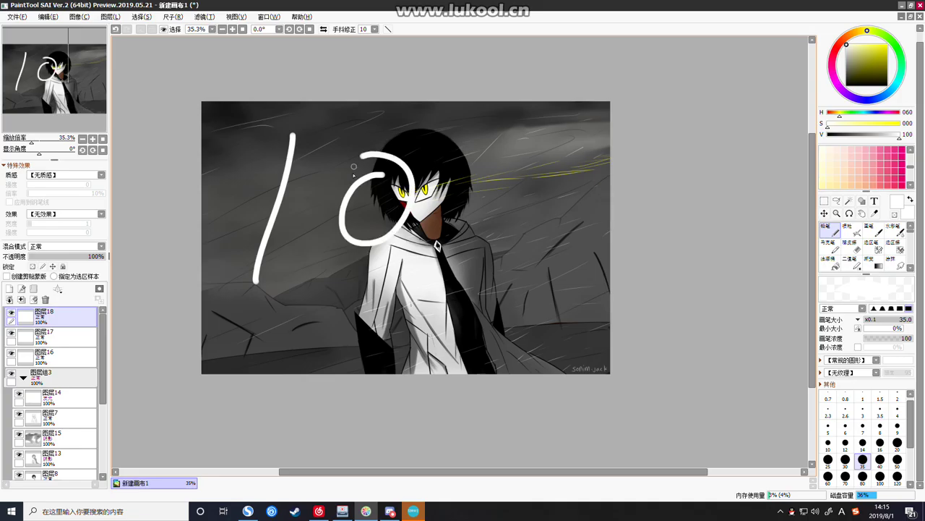
{"action": "left_click_drag", "start_coordinate": [495, 154], "coordinate": [467, 290]}
{"action": "key", "text": "ctrl+z"}
{"action": "key", "text": "ctrl+z"}
{"action": "key", "text": "ctrl+z"}
Add white 100 px text reading "谢谢观看" over the dark sky beside the character's head
{"action": "left_click", "coordinate": [874, 201]}
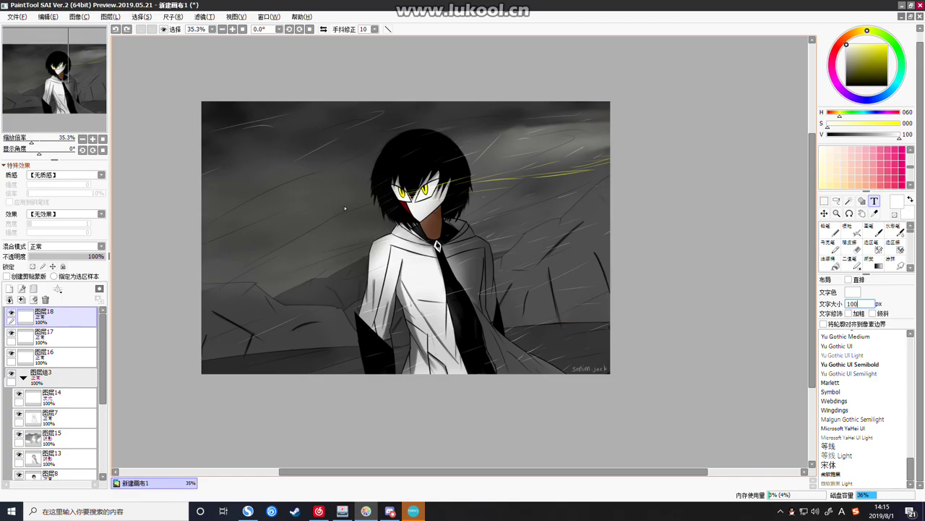
{"action": "left_click", "coordinate": [306, 171]}
{"action": "type", "text": "xx"}
{"action": "key", "text": "BackSpace"}
{"action": "key", "text": "BackSpace"}
{"action": "key", "text": "shift"}
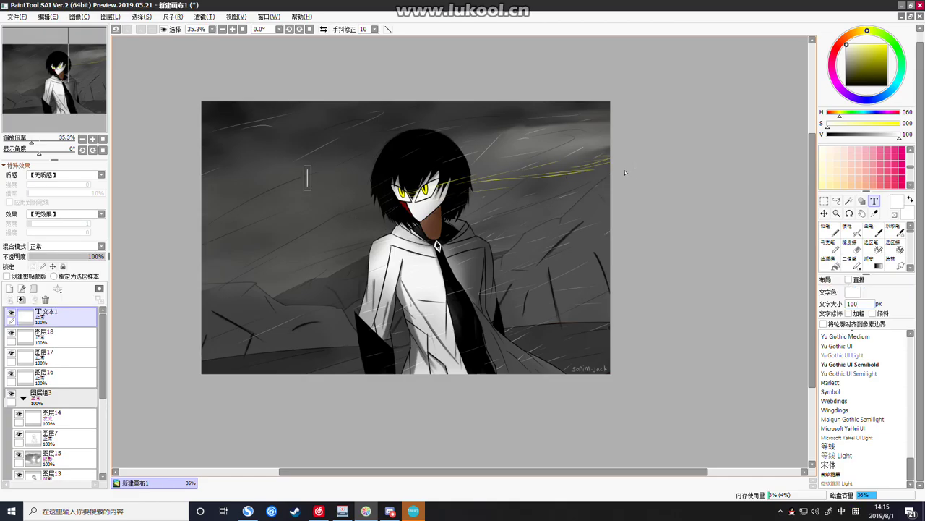
{"action": "key", "text": "shift"}
{"action": "key", "text": "shift"}
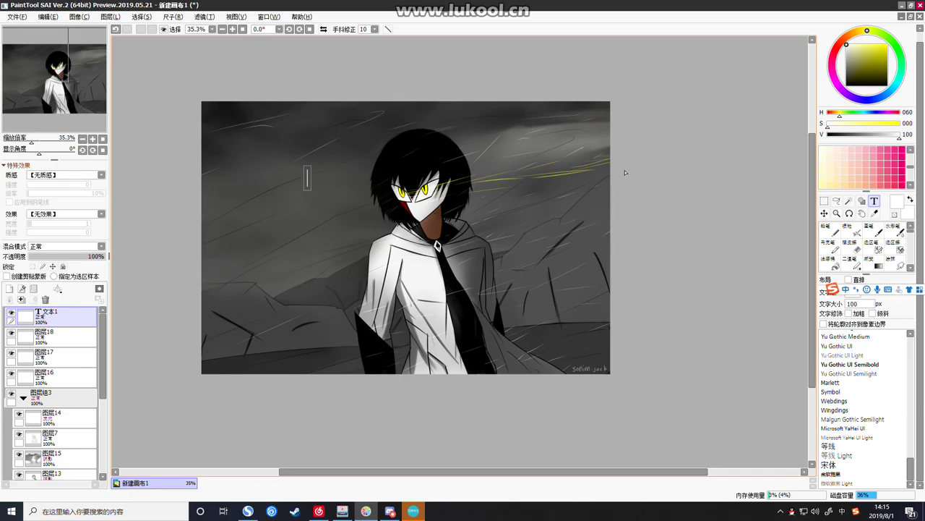
{"action": "type", "text": "谢谢观看"}
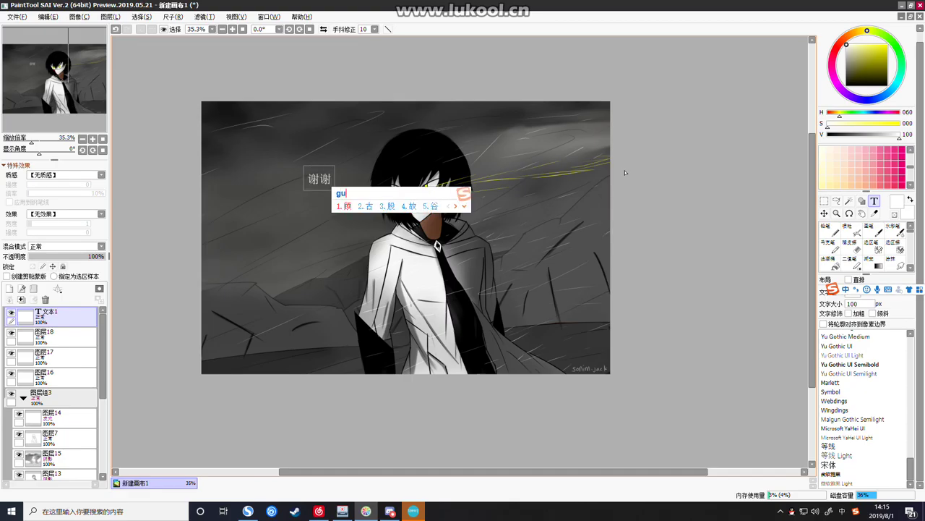
Delete the text beside the character's head and return to the pencil tool
{"action": "key", "text": "BackSpace"}
{"action": "key", "text": "BackSpace"}
{"action": "key", "text": "BackSpace"}
{"action": "key", "text": "BackSpace"}
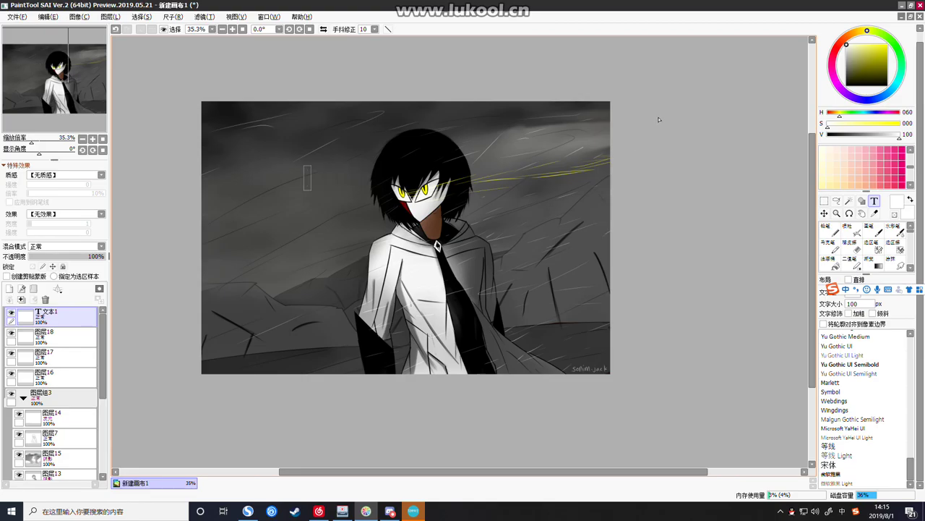
{"action": "left_click", "coordinate": [715, 111]}
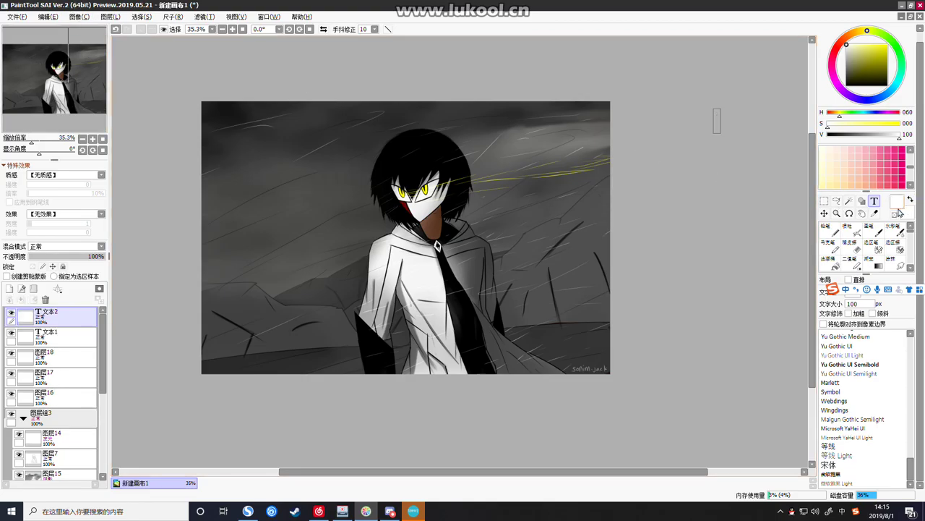
{"action": "left_click", "coordinate": [825, 201]}
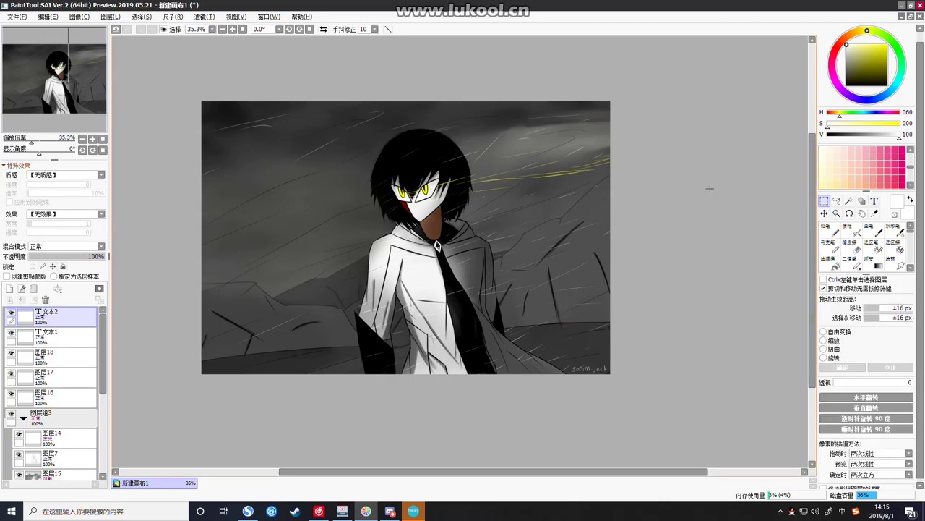
{"action": "left_click", "coordinate": [833, 235]}
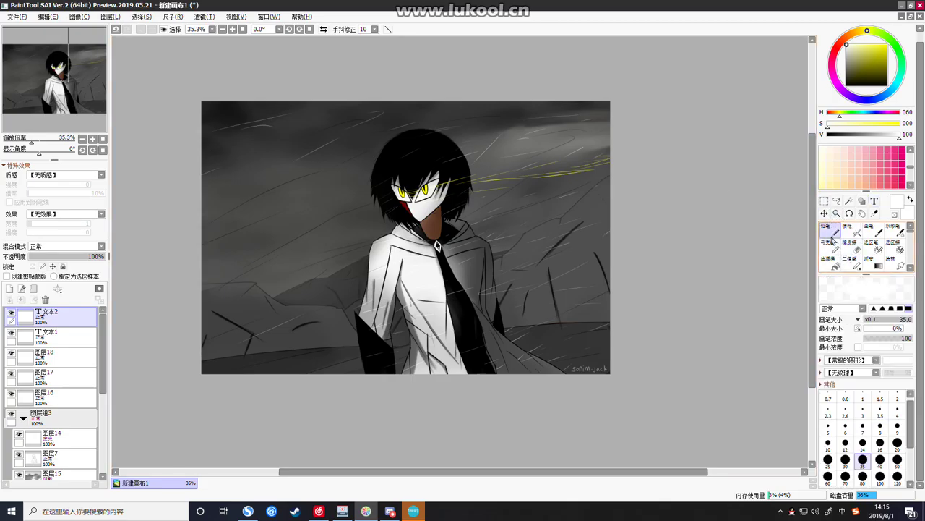
Save the canvas as "FT 1.sai2" in the 创作 folder under F:/绘画和音乐
{"action": "left_click", "coordinate": [15, 17]}
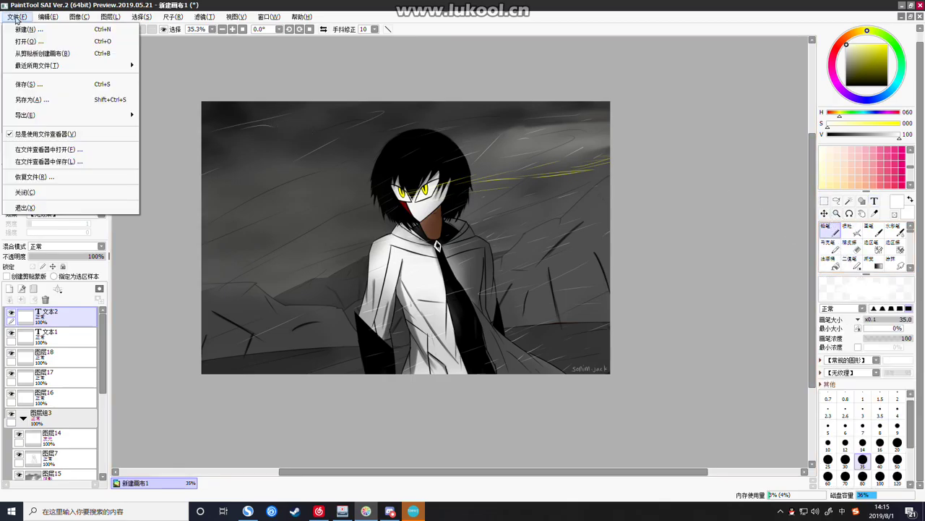
{"action": "left_click", "coordinate": [52, 84]}
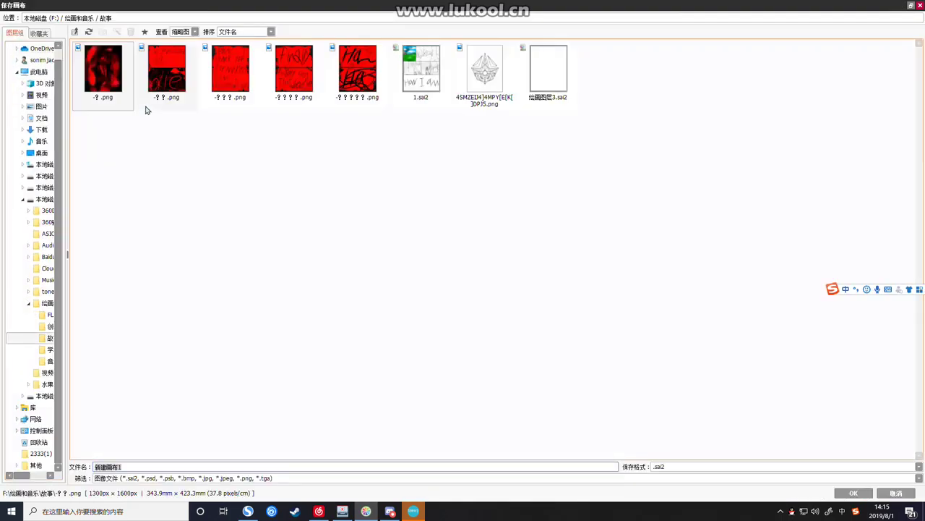
{"action": "left_click", "coordinate": [76, 33]}
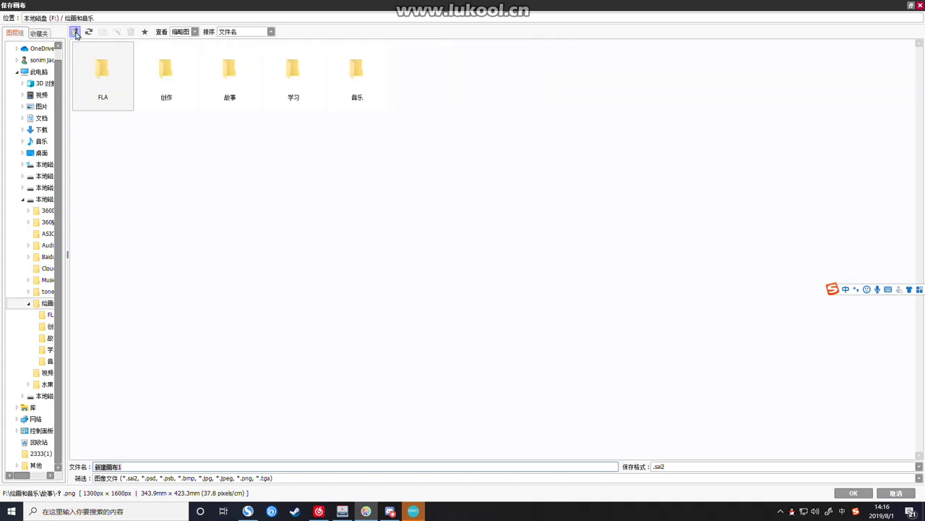
{"action": "double_click", "coordinate": [162, 85]}
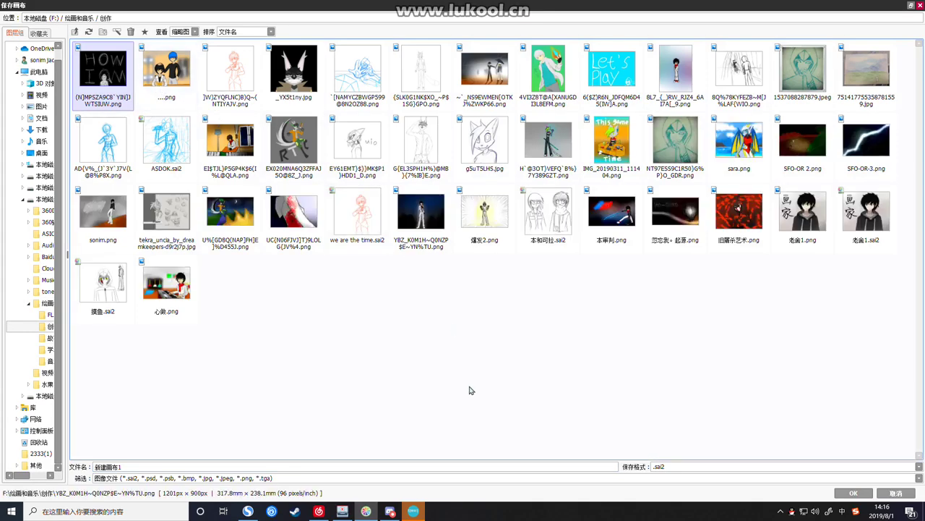
{"action": "right_click", "coordinate": [394, 331]}
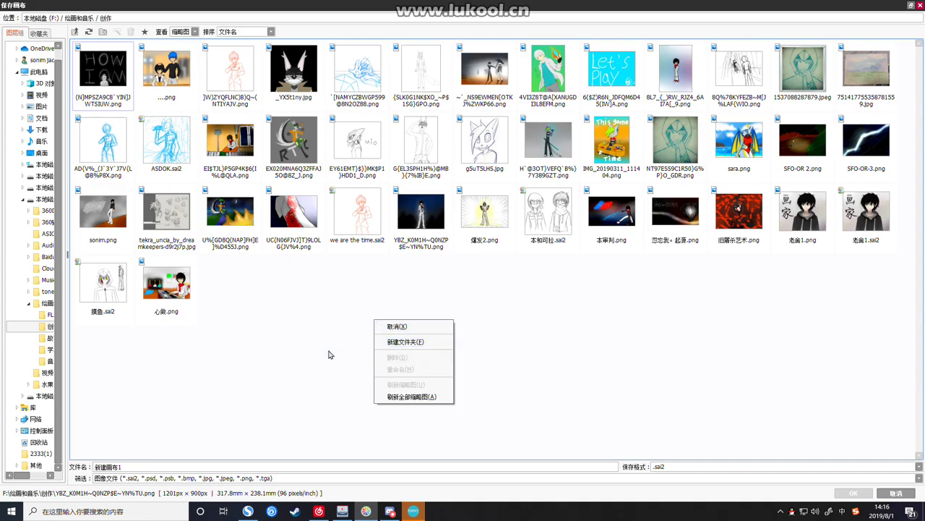
{"action": "left_click", "coordinate": [108, 467]}
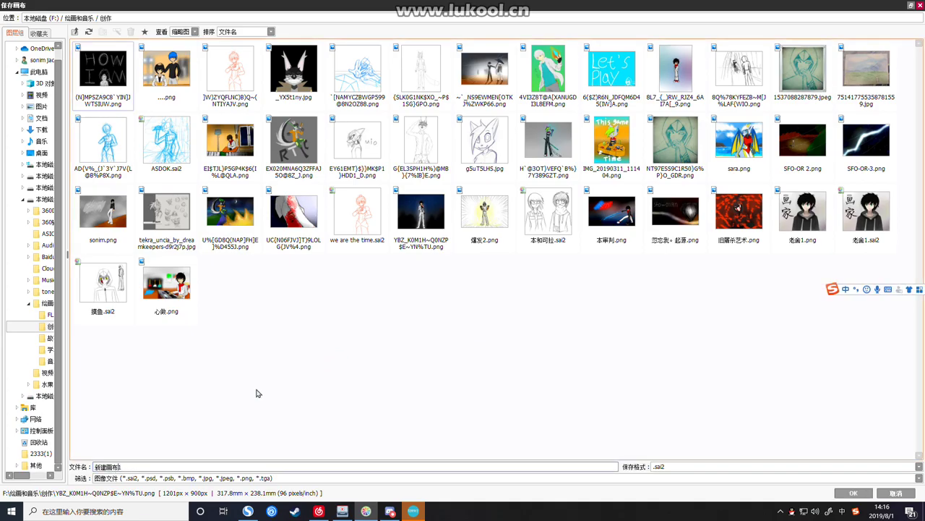
{"action": "key", "text": "BackSpace"}
{"action": "key", "text": "BackSpace"}
{"action": "key", "text": "BackSpace"}
{"action": "key", "text": "shift"}
{"action": "key", "text": "Return"}
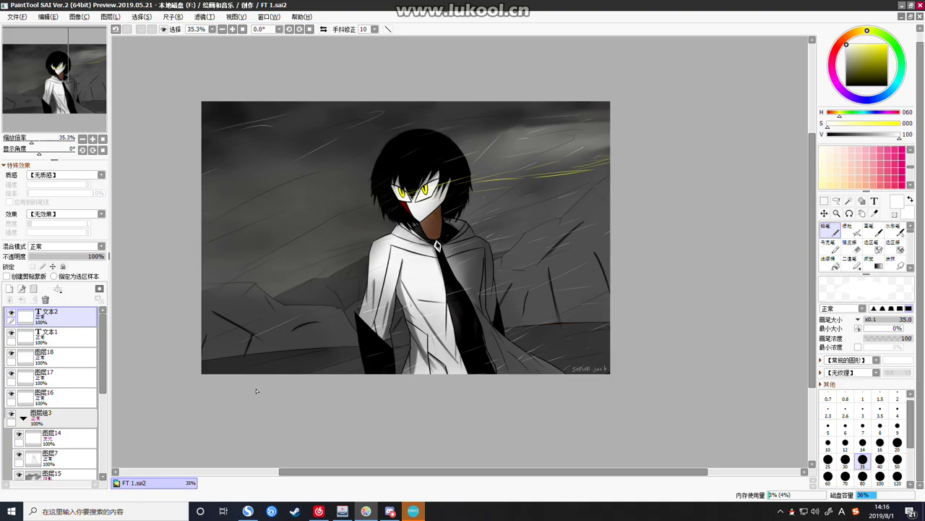